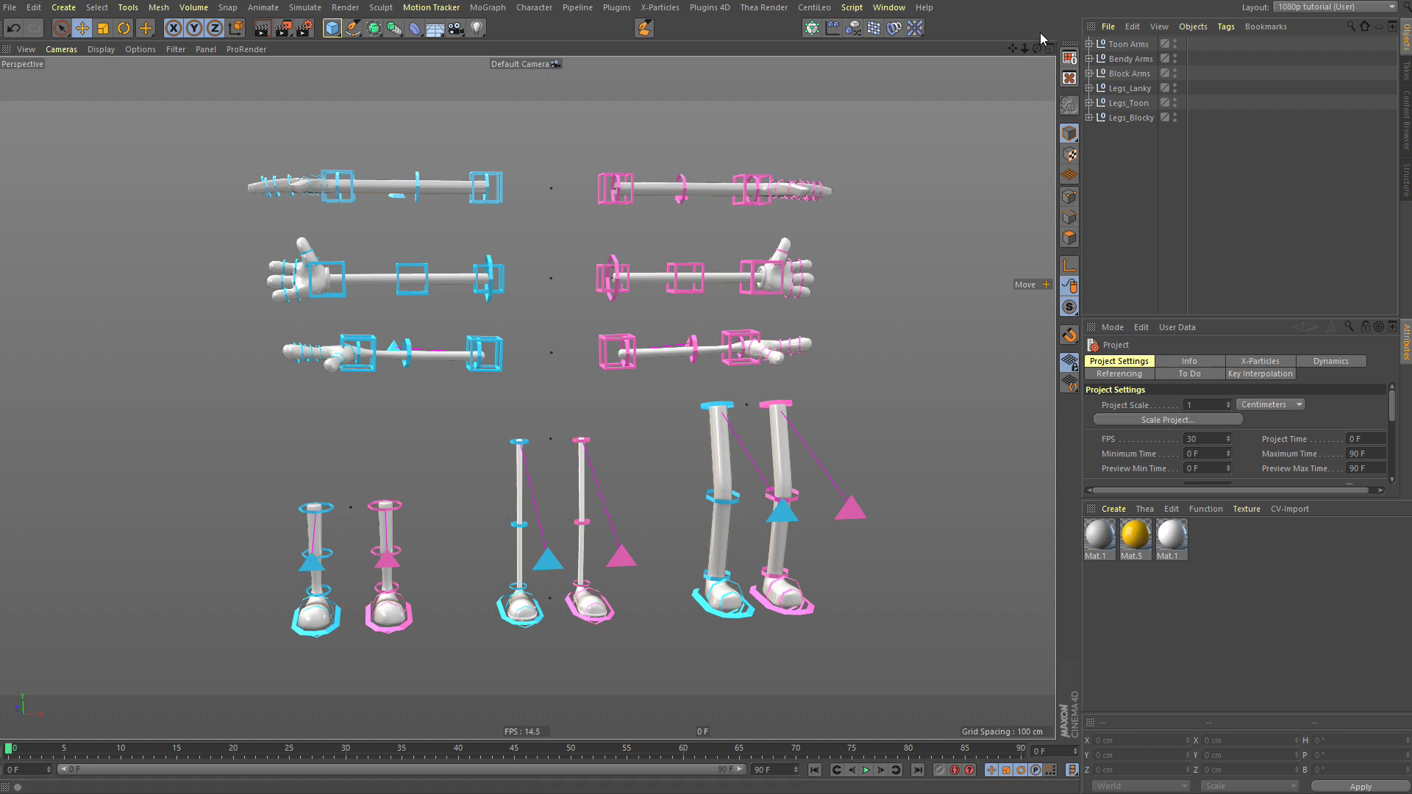
Step: Expand the Legs_Blocky group and test-move one leg rig sideways, undoing the move
ctrl+click(1089, 118)
click(1131, 118)
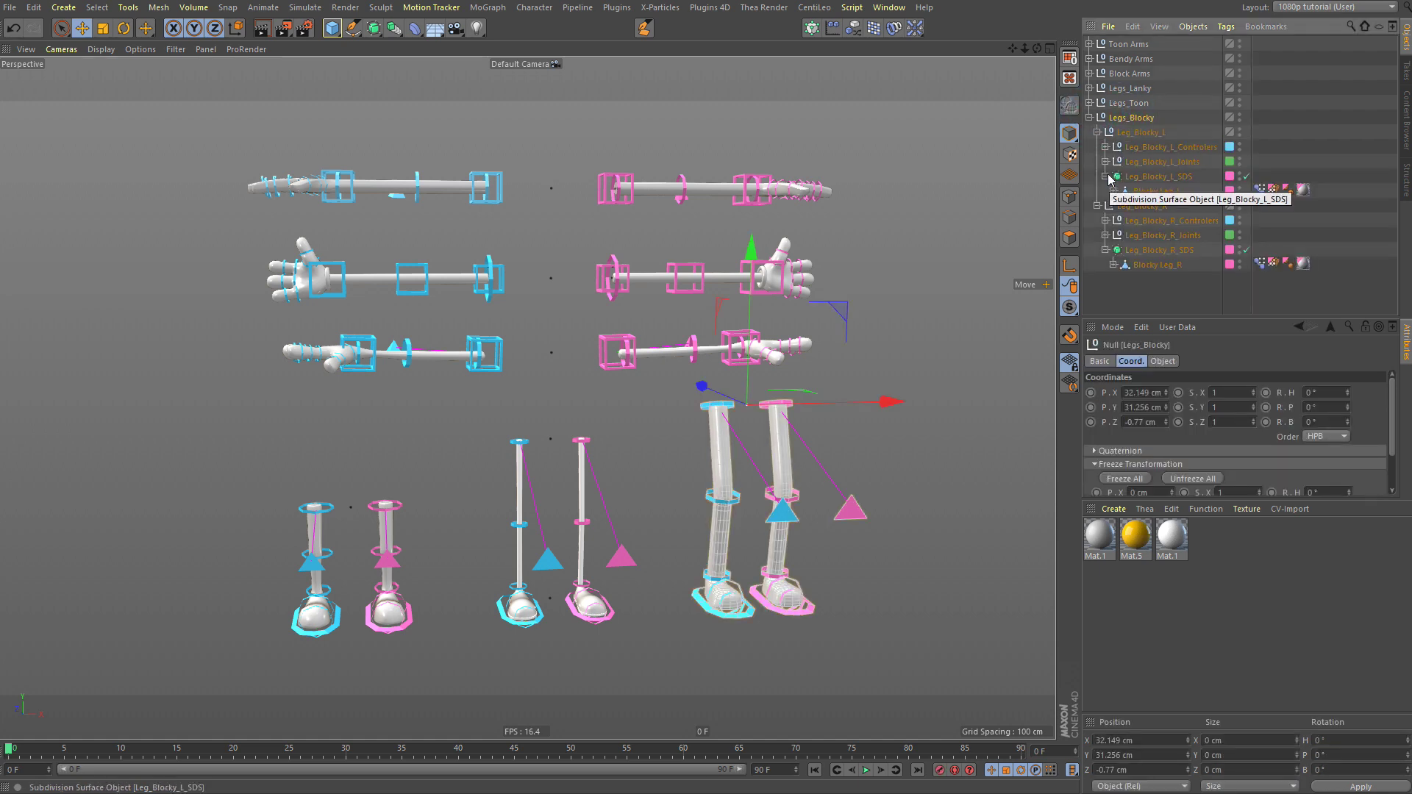
click(1098, 132)
click(1097, 147)
click(1132, 132)
click(1137, 148)
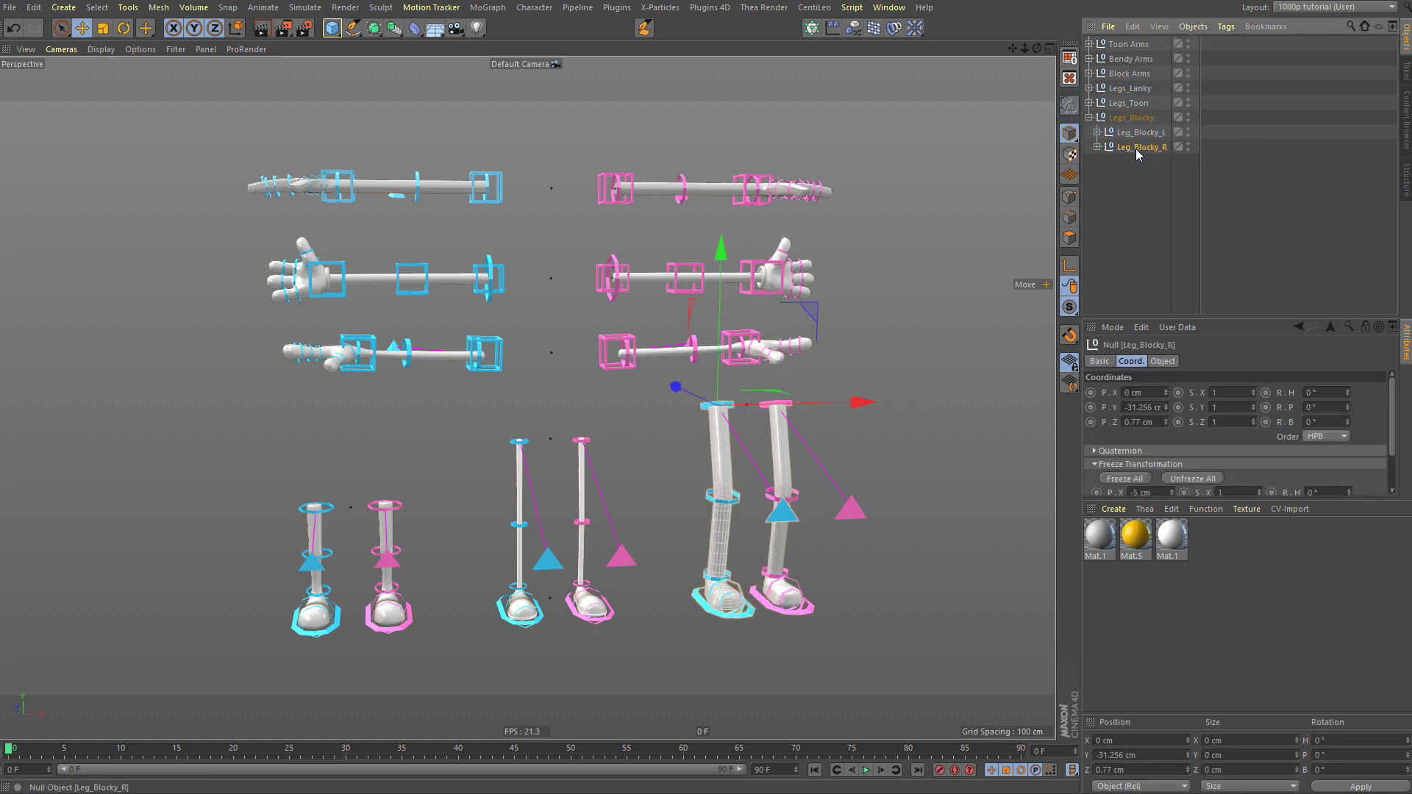
drag(855, 404, 895, 401)
key(ctrl+z)
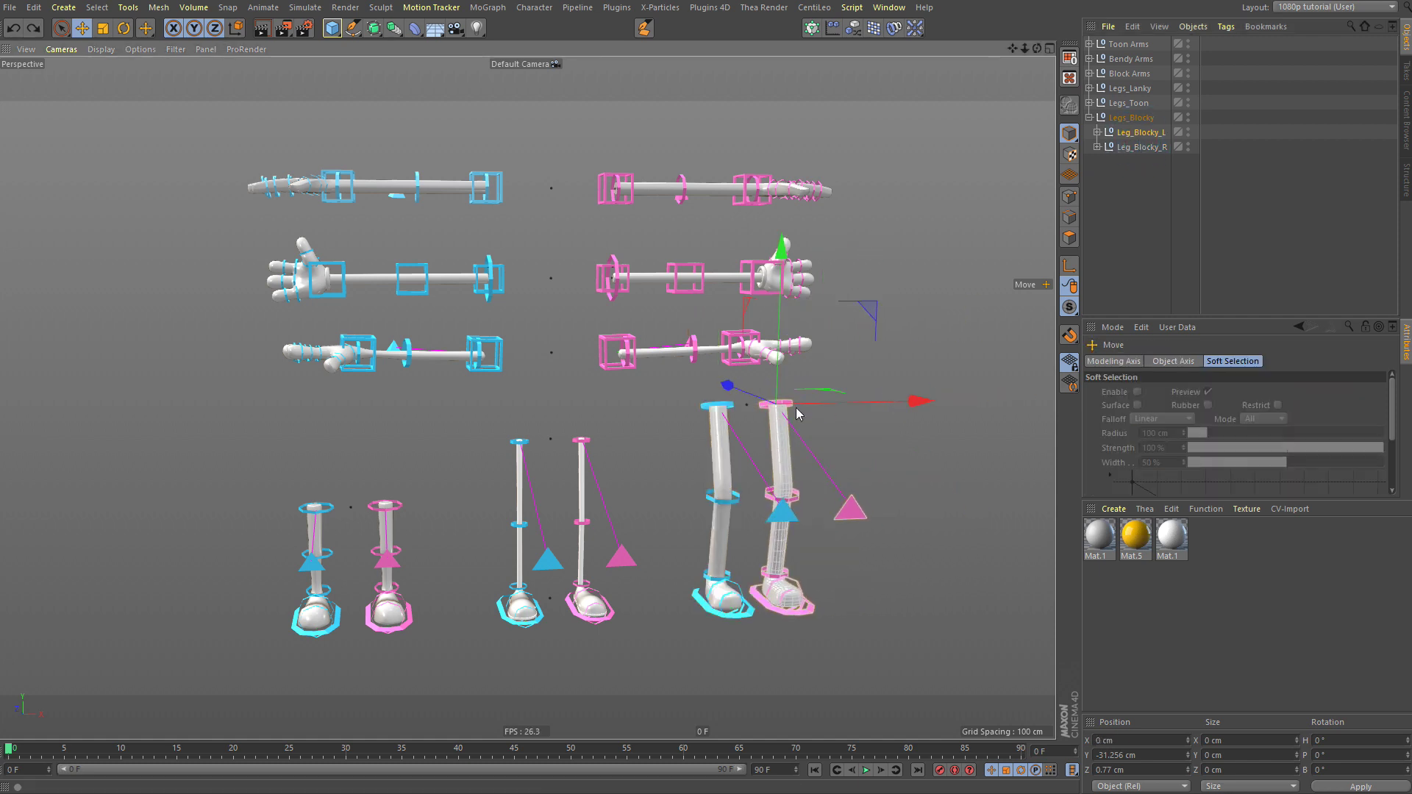
Step: Examine the controllers, joints and subdivision surface objects inside the Leg_Blocky_L group
click(1096, 133)
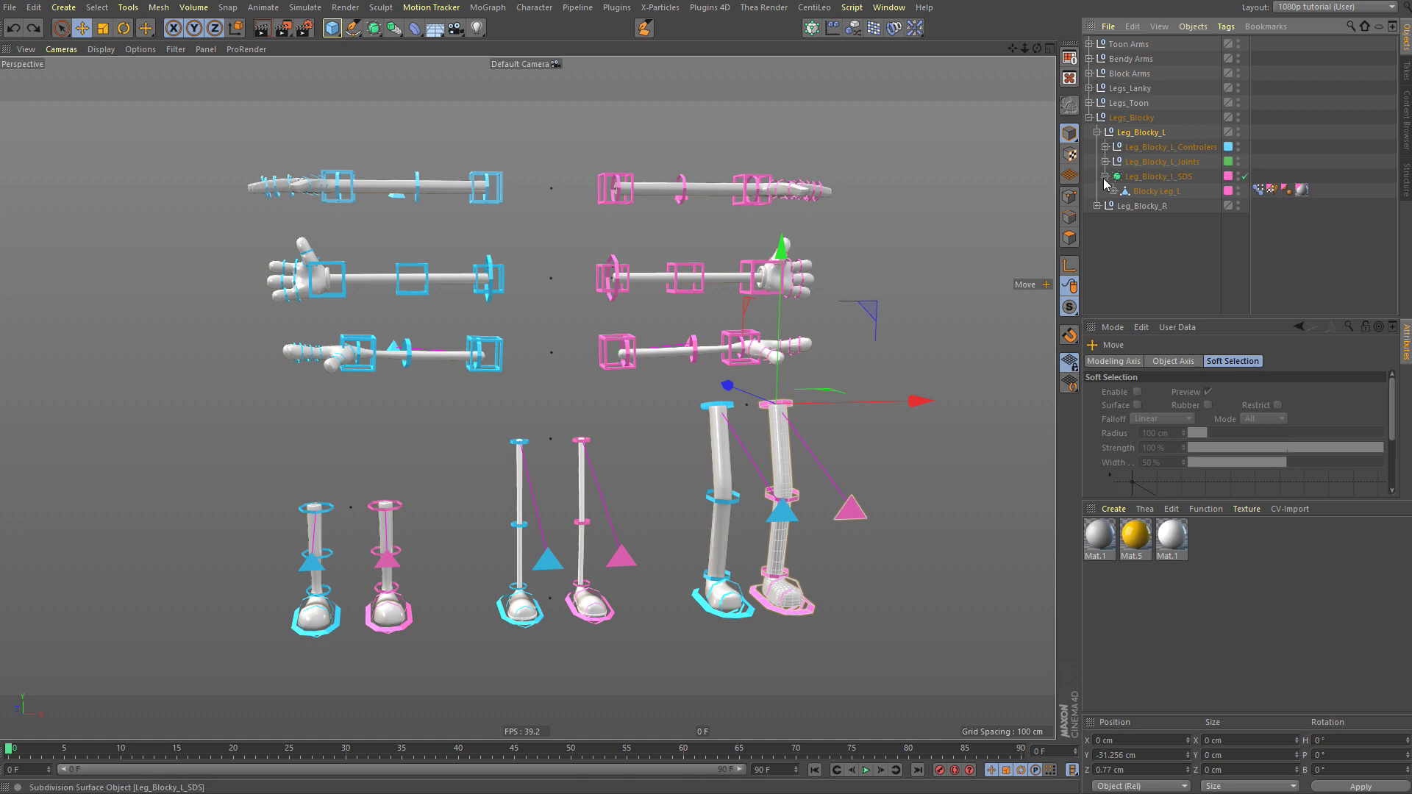
click(1147, 150)
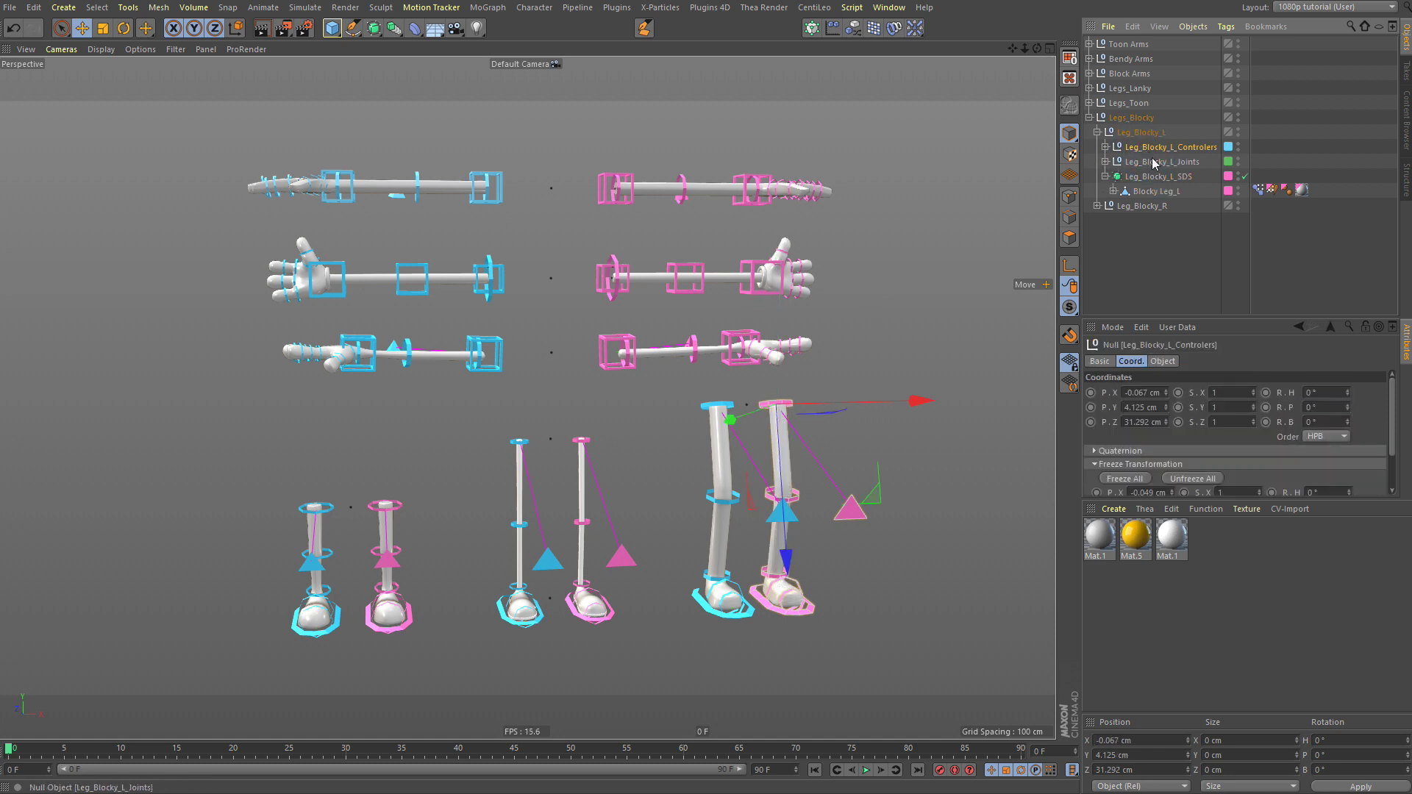
click(1156, 179)
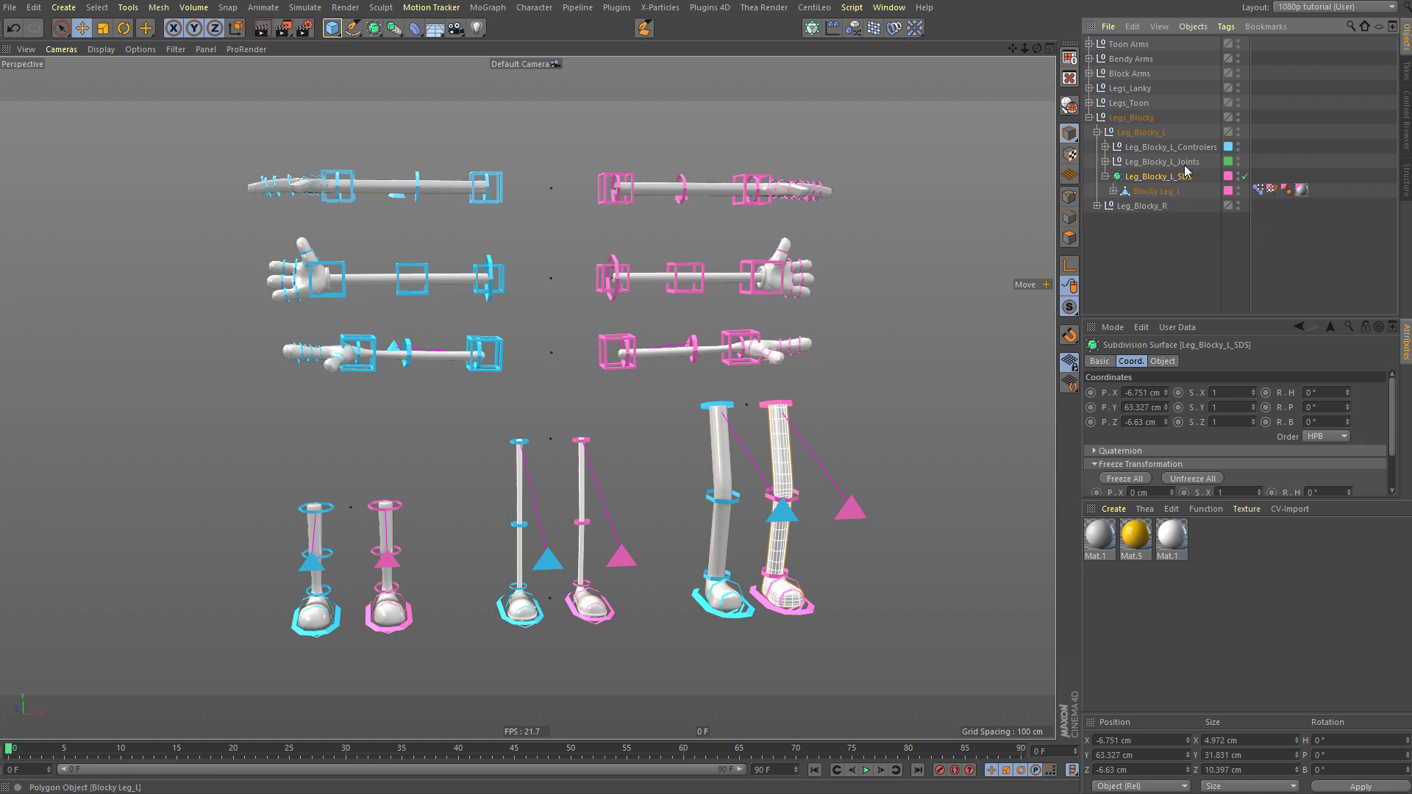
Step: Copy the whole Legs_Blocky rig into the scene containing the little guy character and collapse its hierarchy
click(1142, 120)
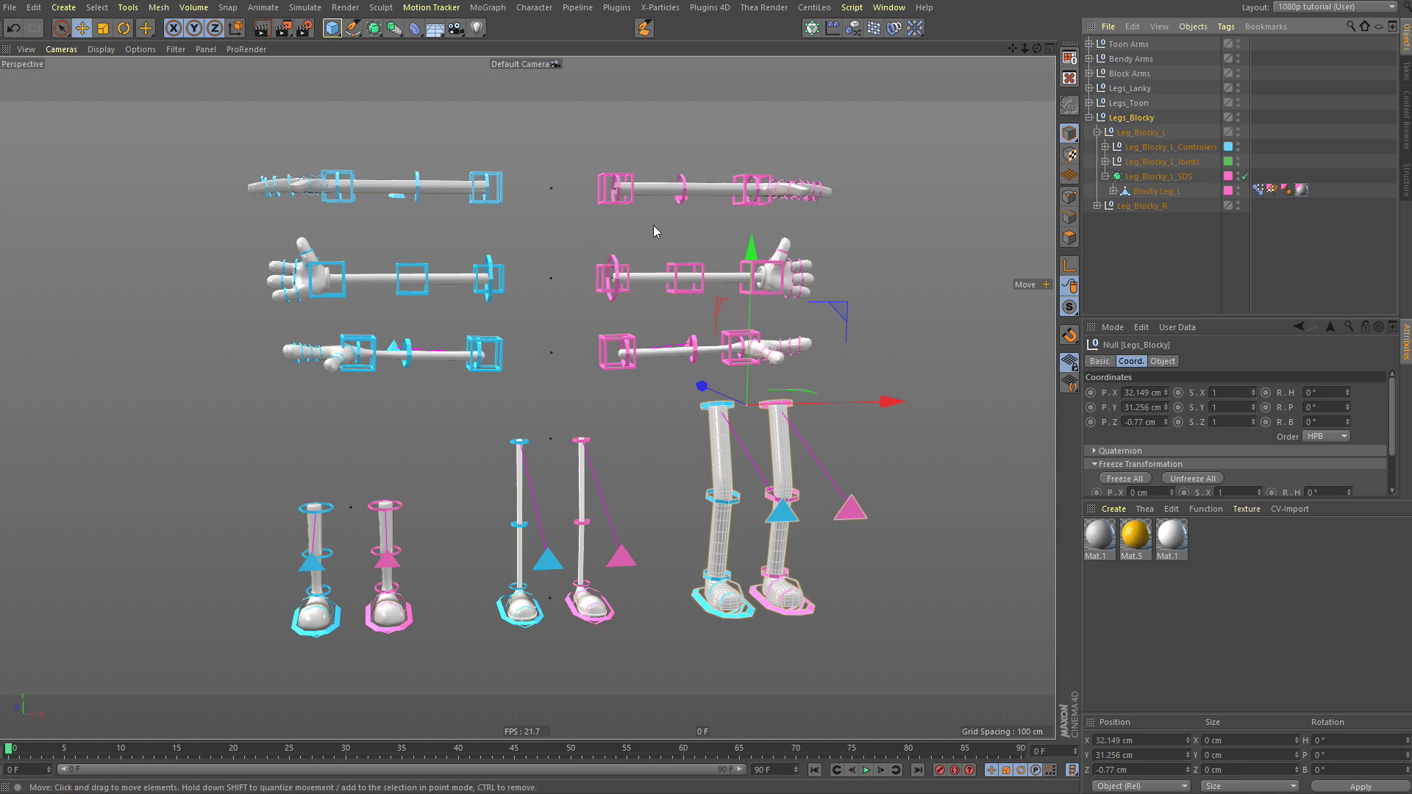
key(v)
click(671, 272)
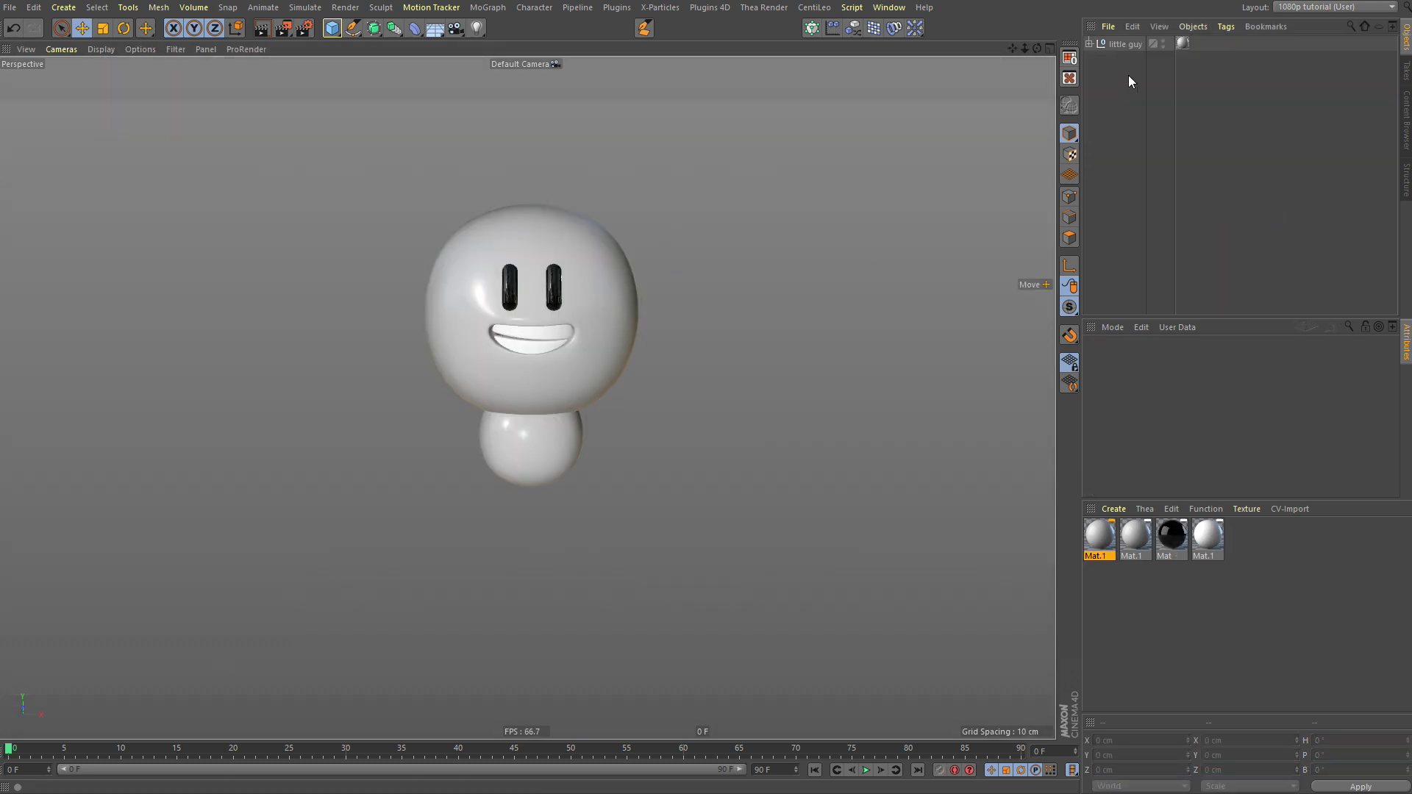
key(ctrl+v)
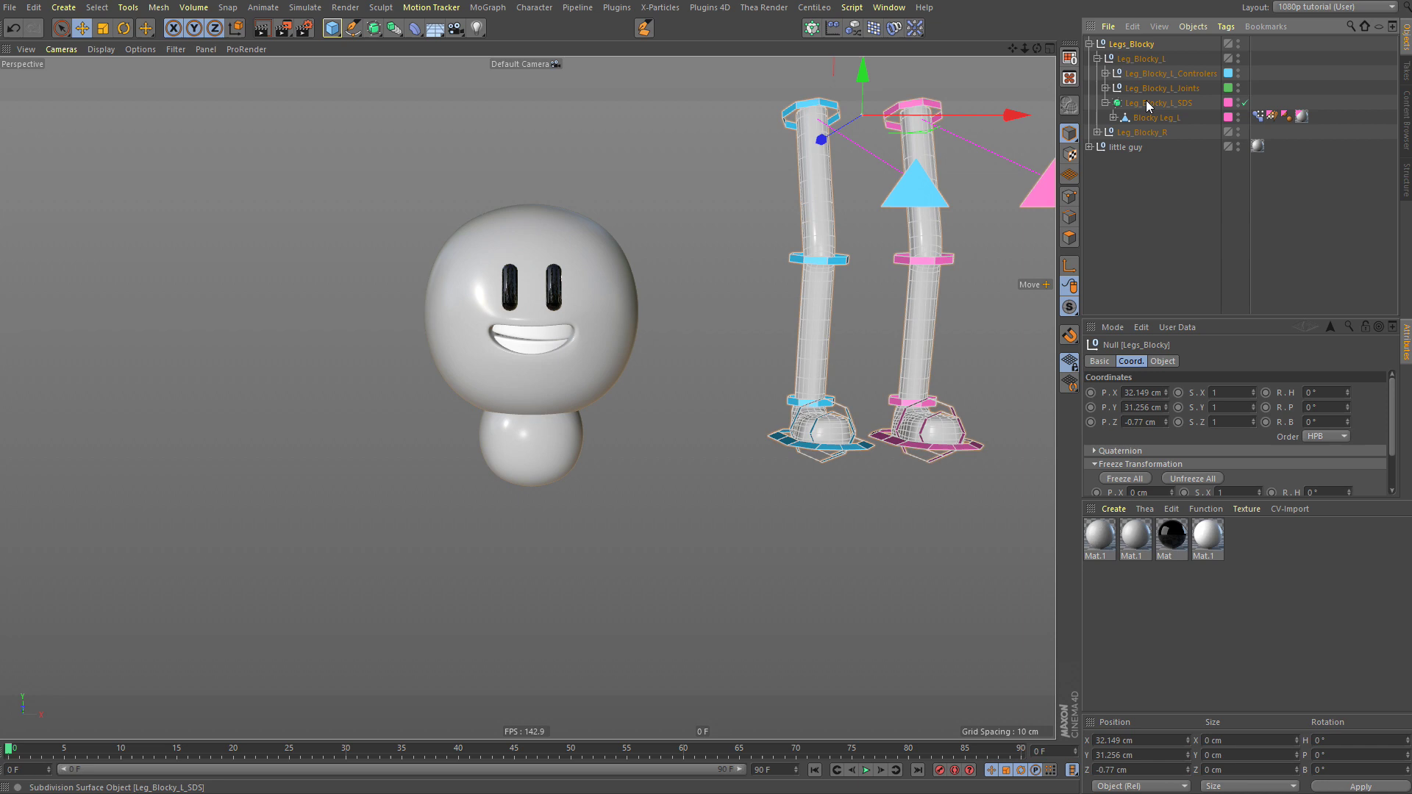
click(1090, 44)
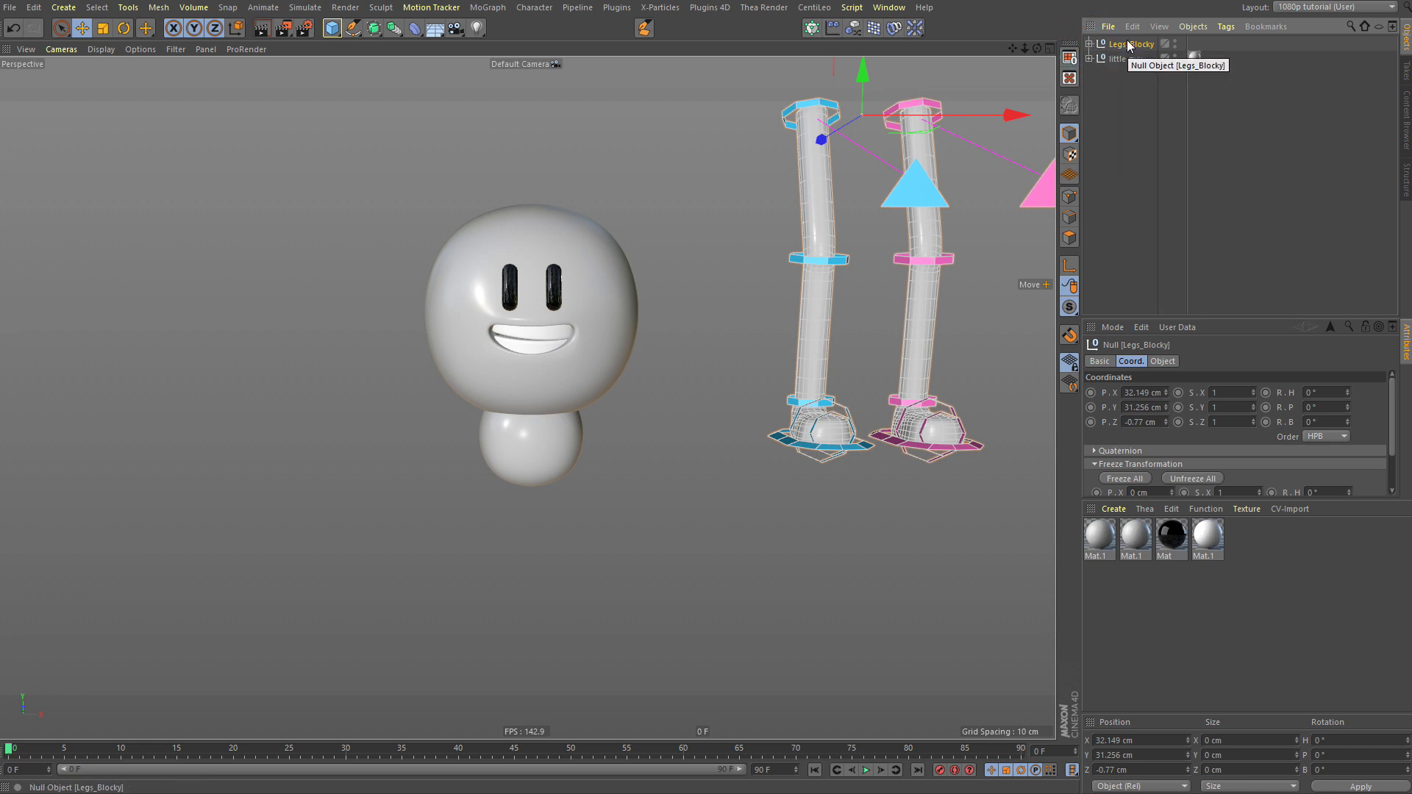
Step: Display the little guy null as a circle with a 22 cm radius and XZ orientation
click(1124, 58)
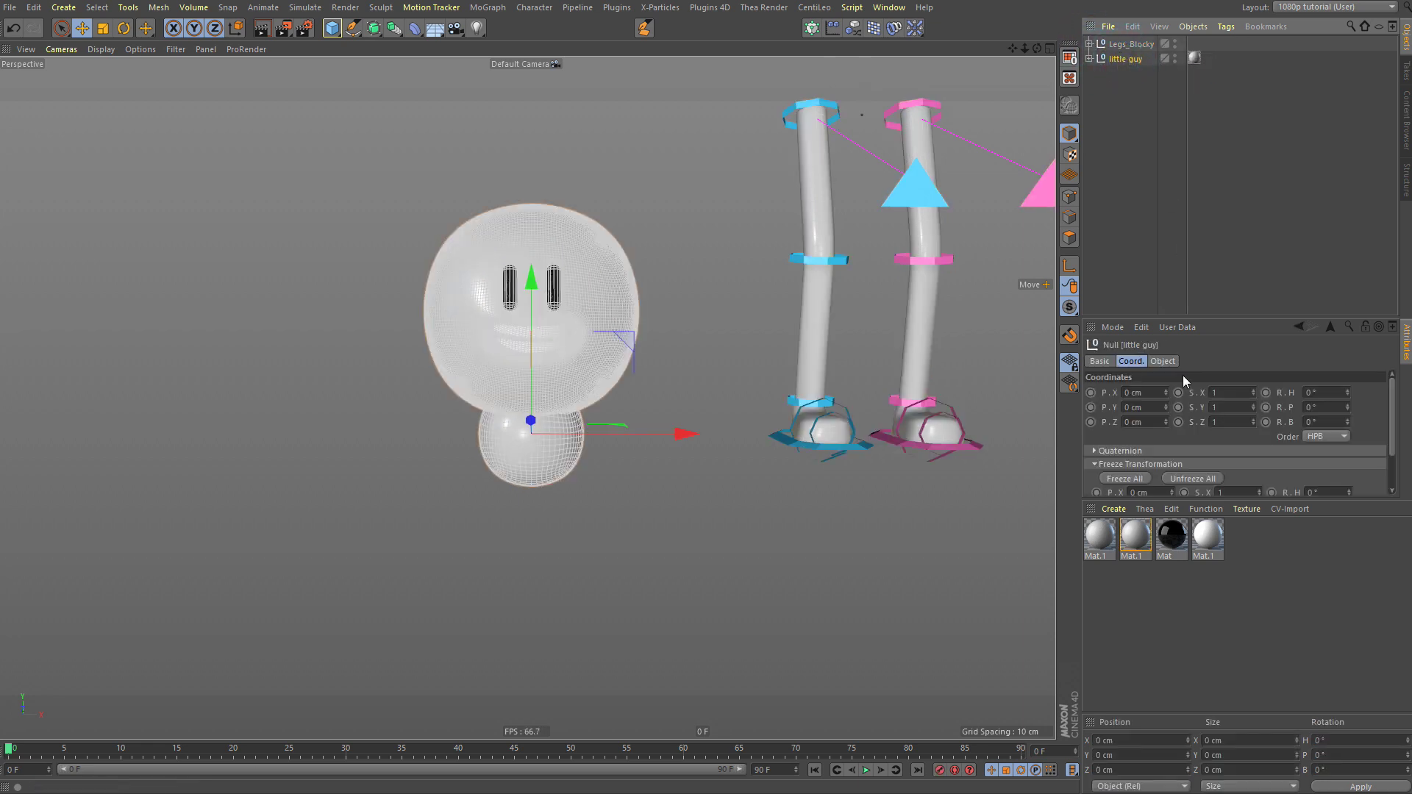
click(1162, 361)
click(1188, 393)
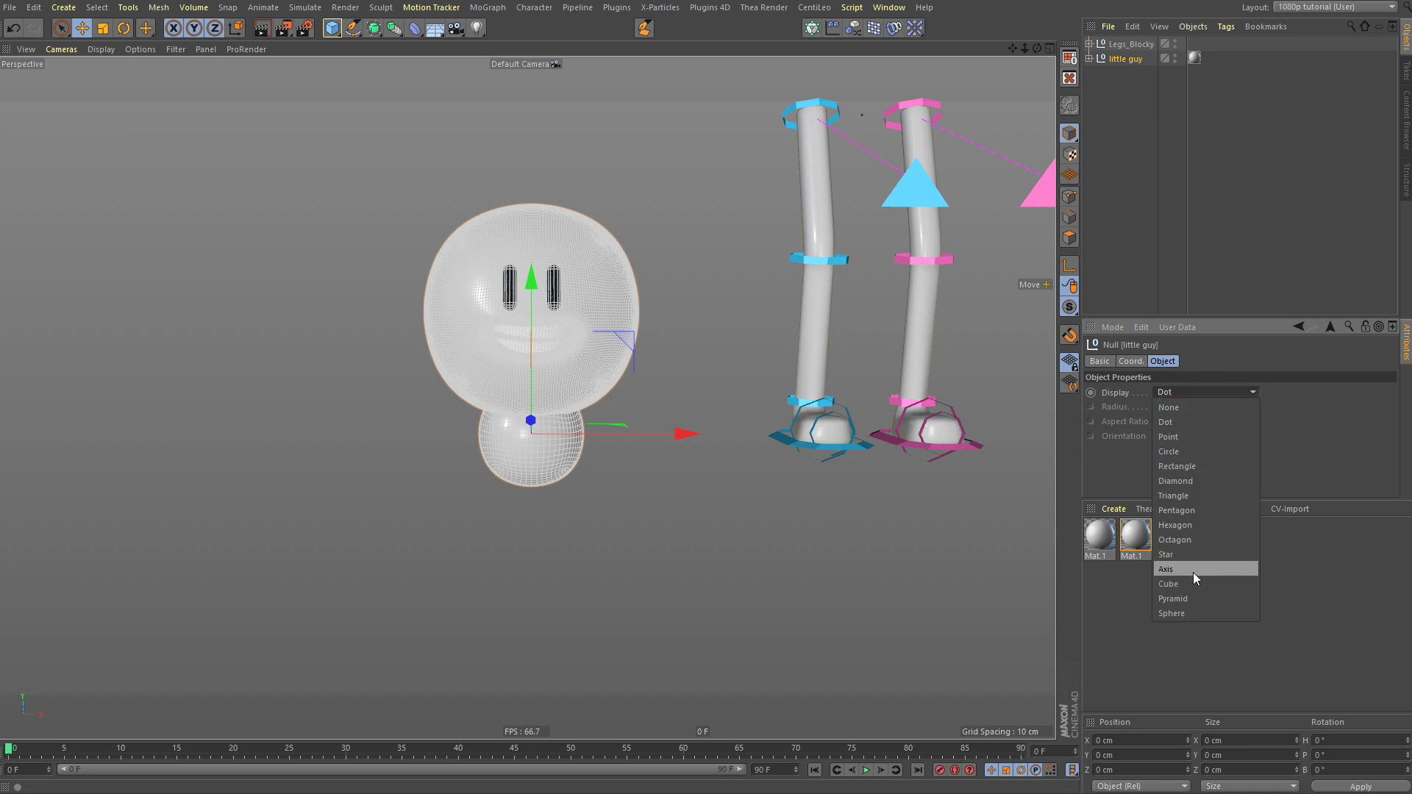
click(1206, 452)
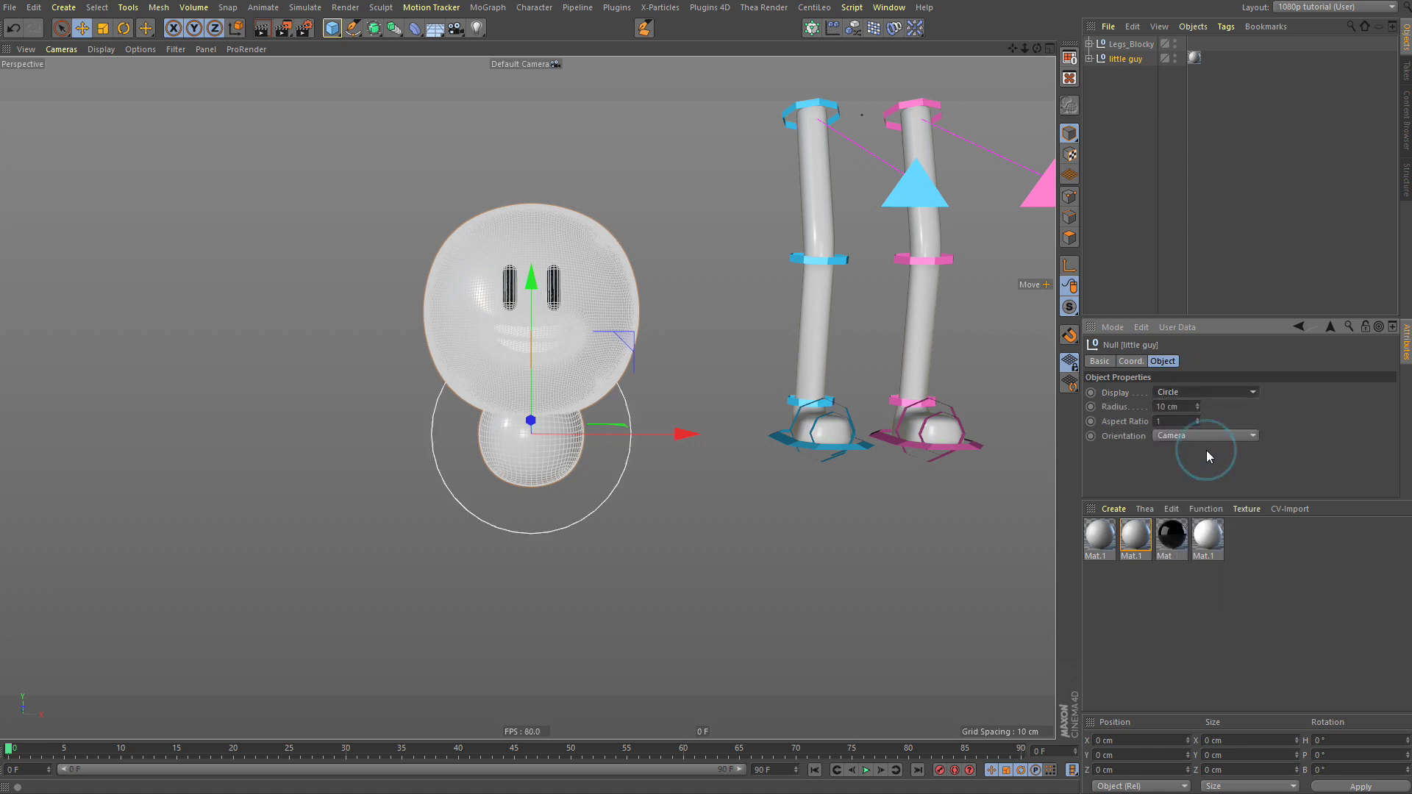
scroll(1191, 435, down, 2)
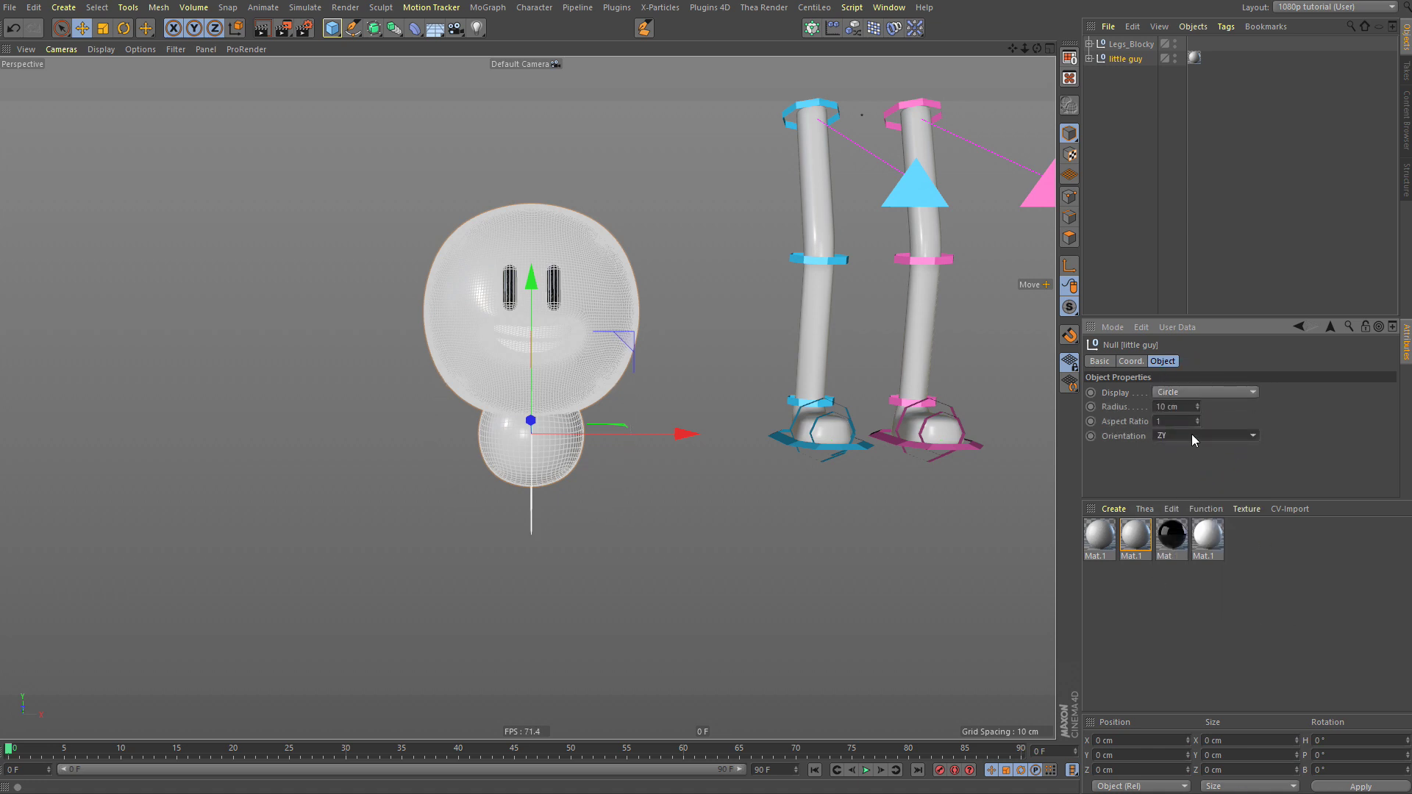
drag(1199, 407, 1199, 398)
click(604, 533)
click(327, 428)
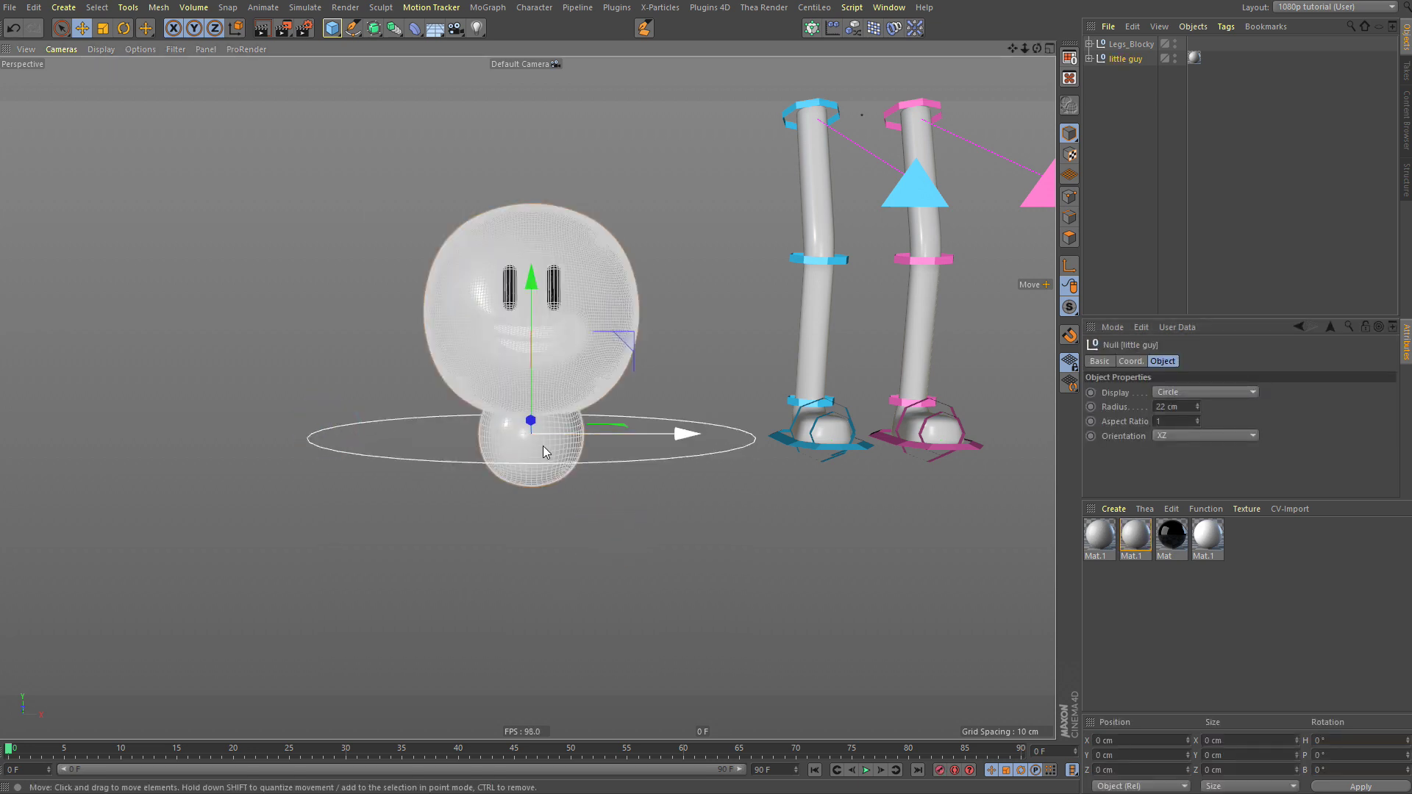
Step: Collapse the head group inside little guy and set the little guy null's display to None
click(1090, 58)
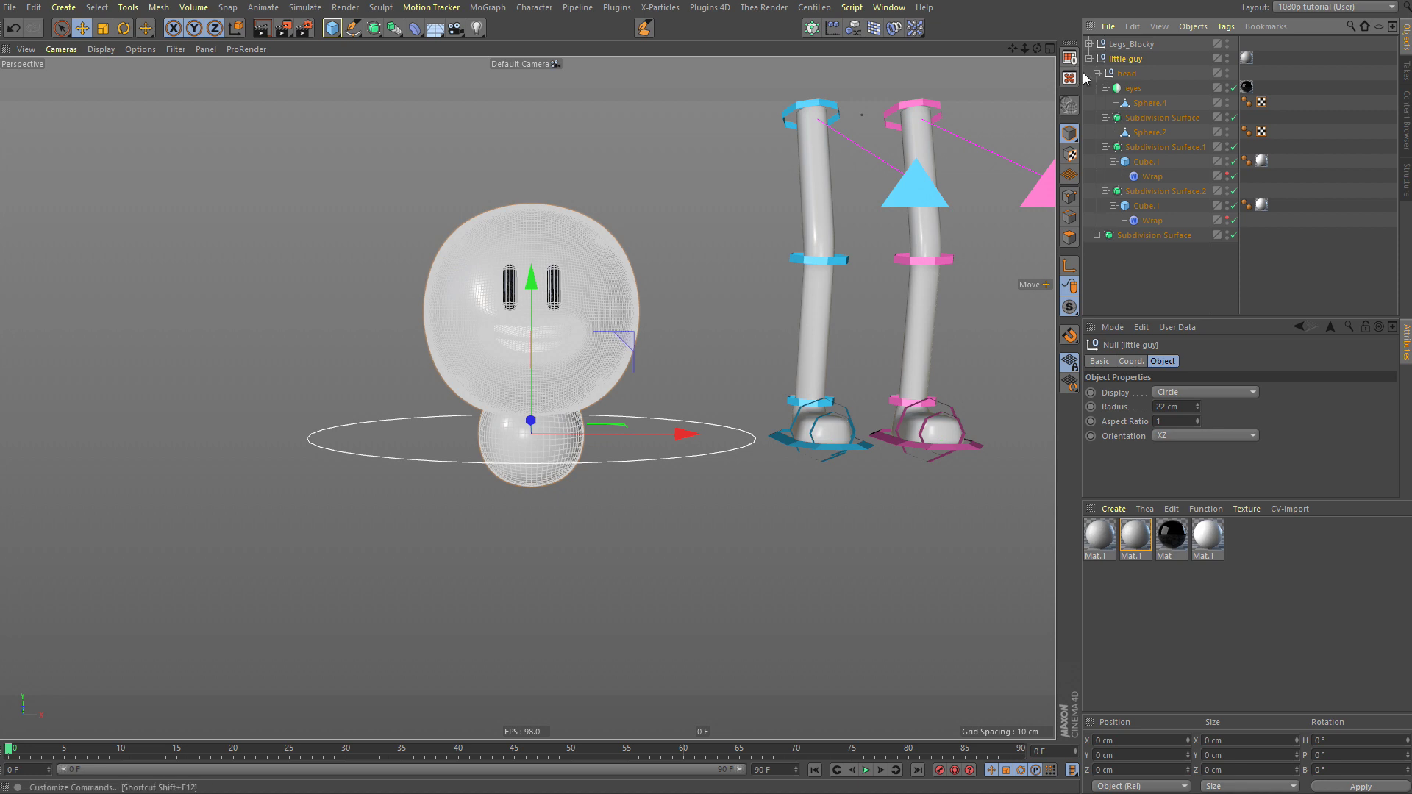
click(1097, 73)
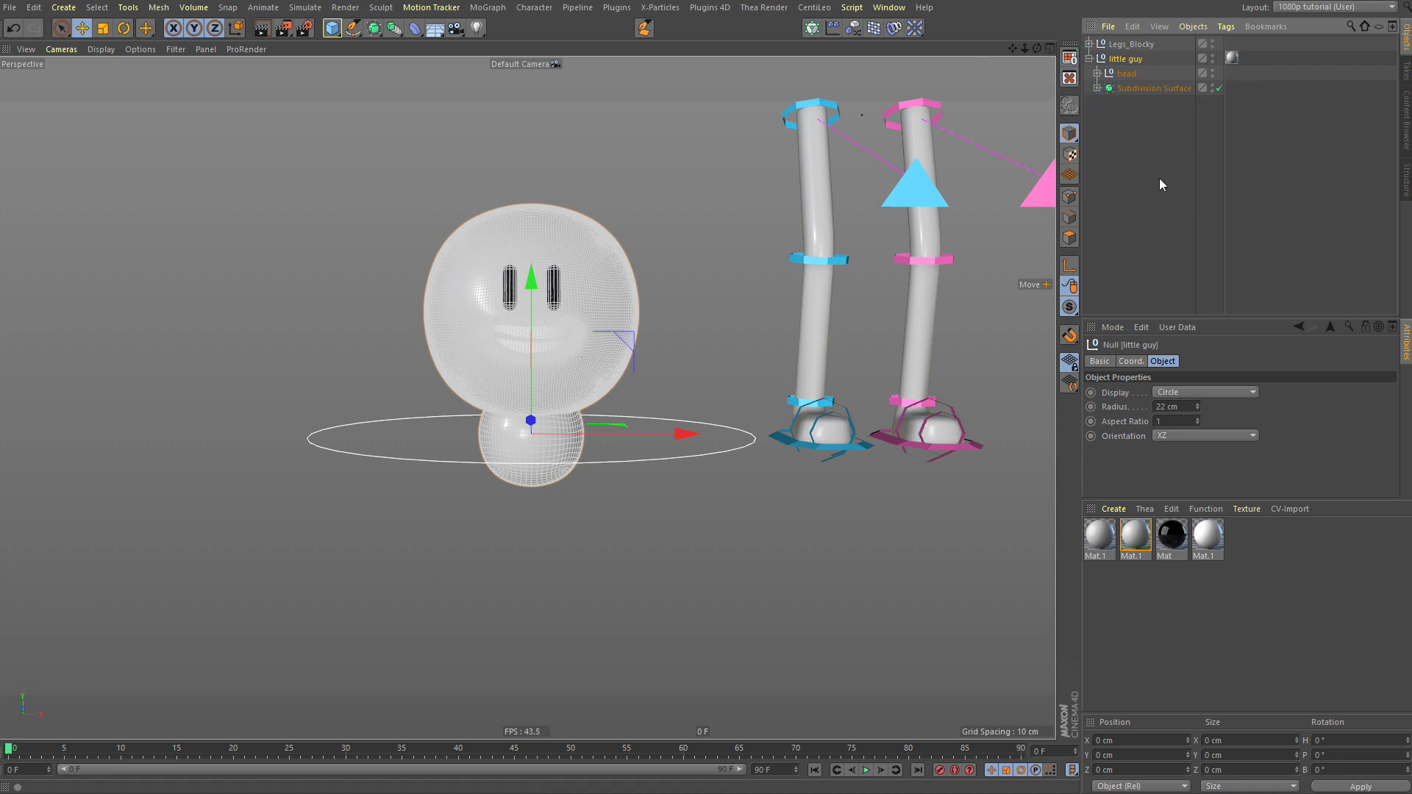
click(1203, 392)
click(1214, 406)
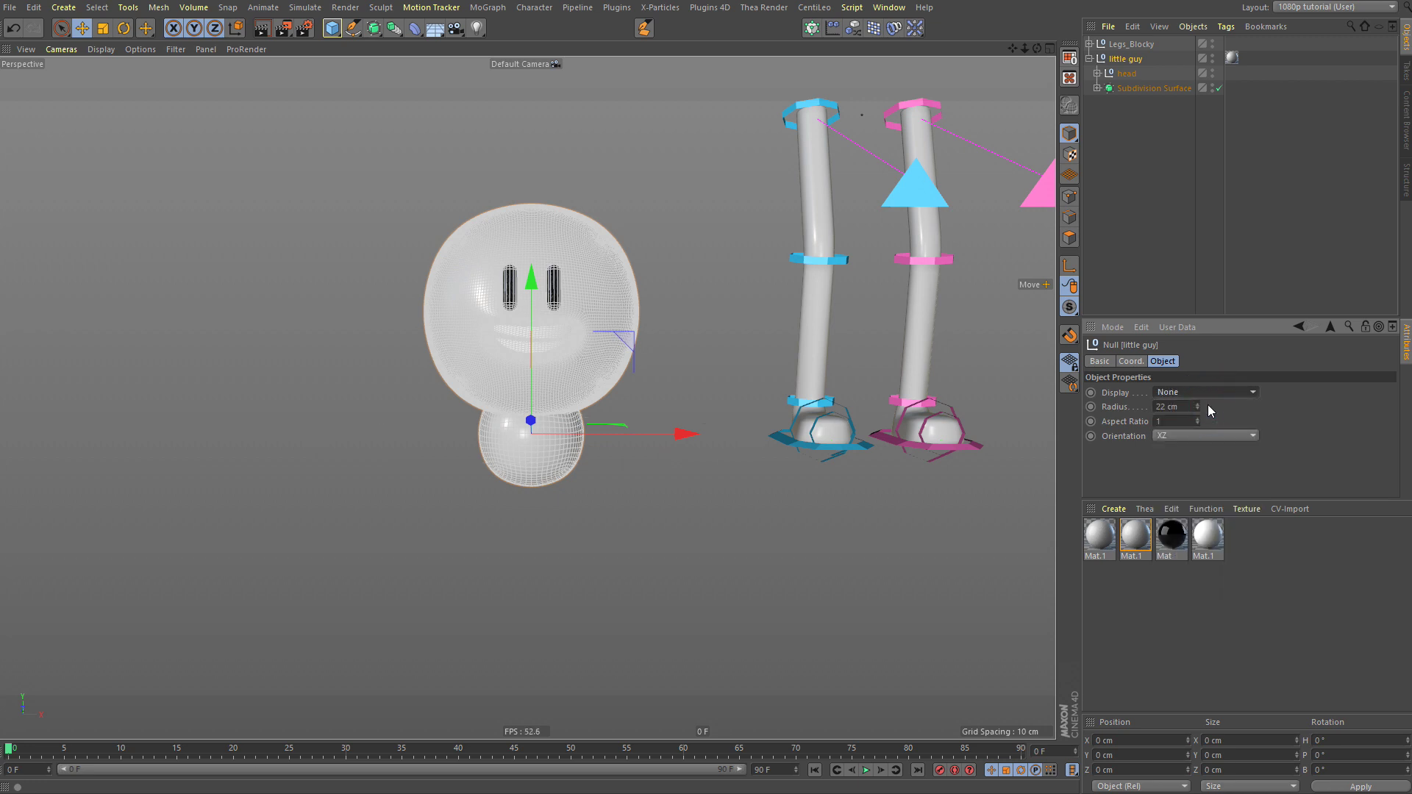
Step: Add a Cylinder as a child of little guy and scale it to a flat disc about 23.8 cm wide and 2.4 cm high
click(1149, 210)
click(1125, 57)
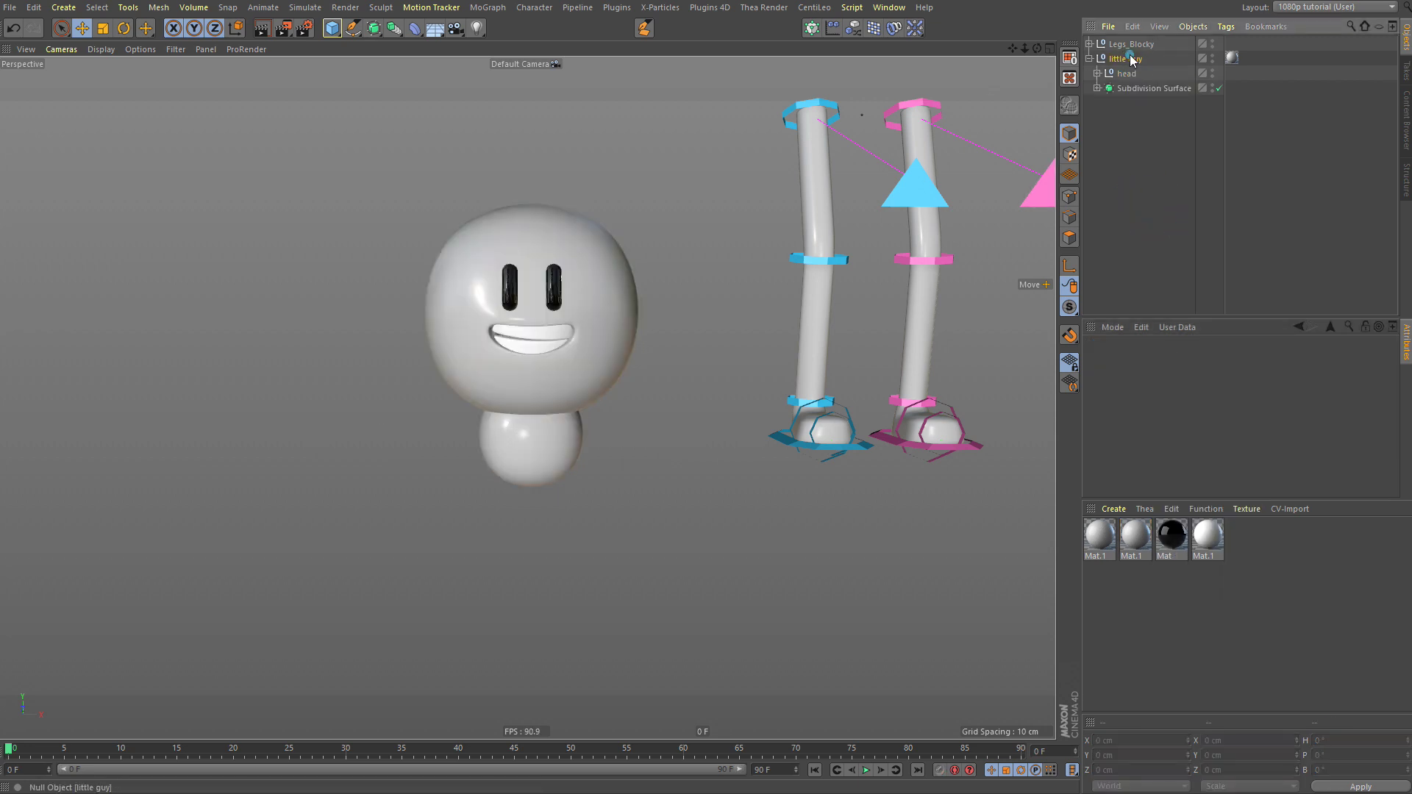
click(334, 29)
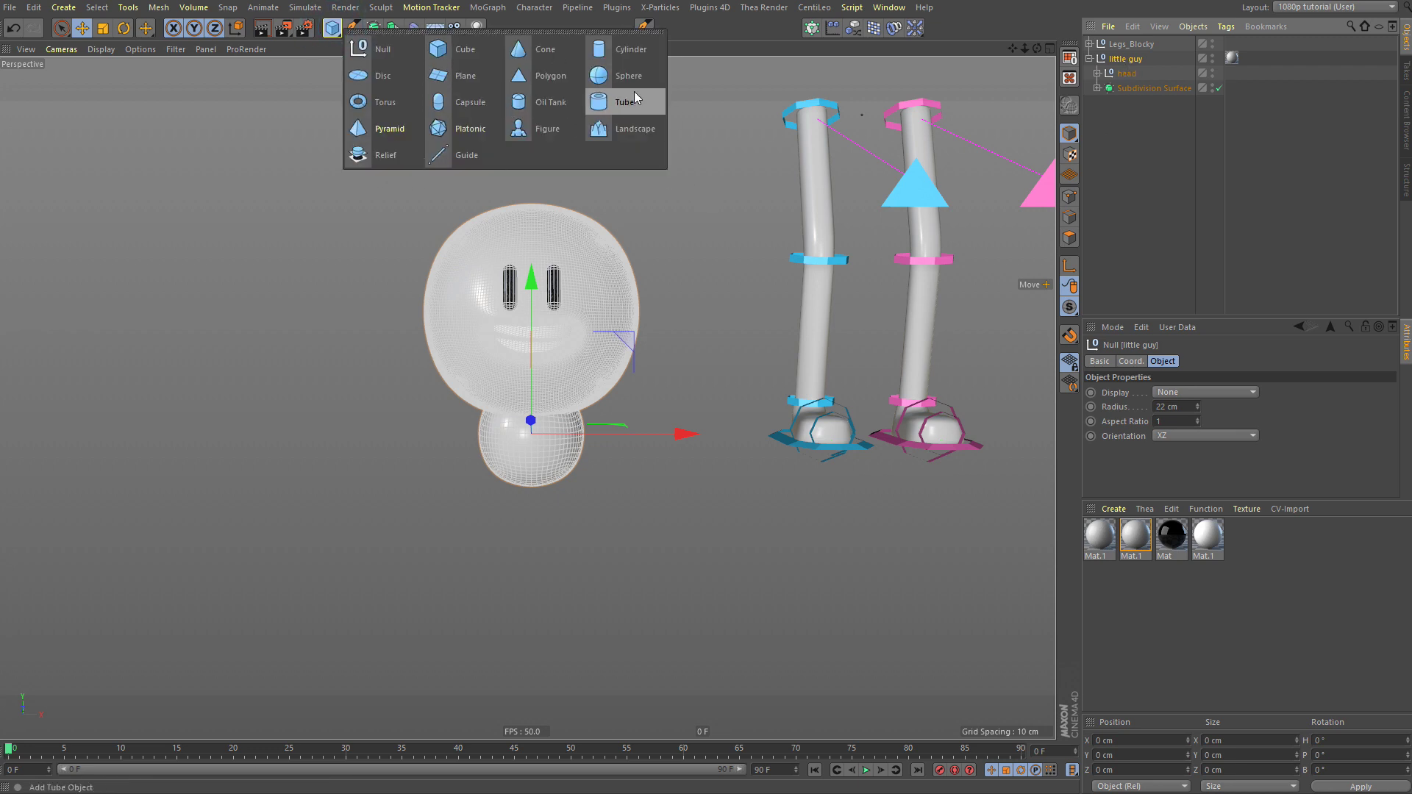
click(630, 49)
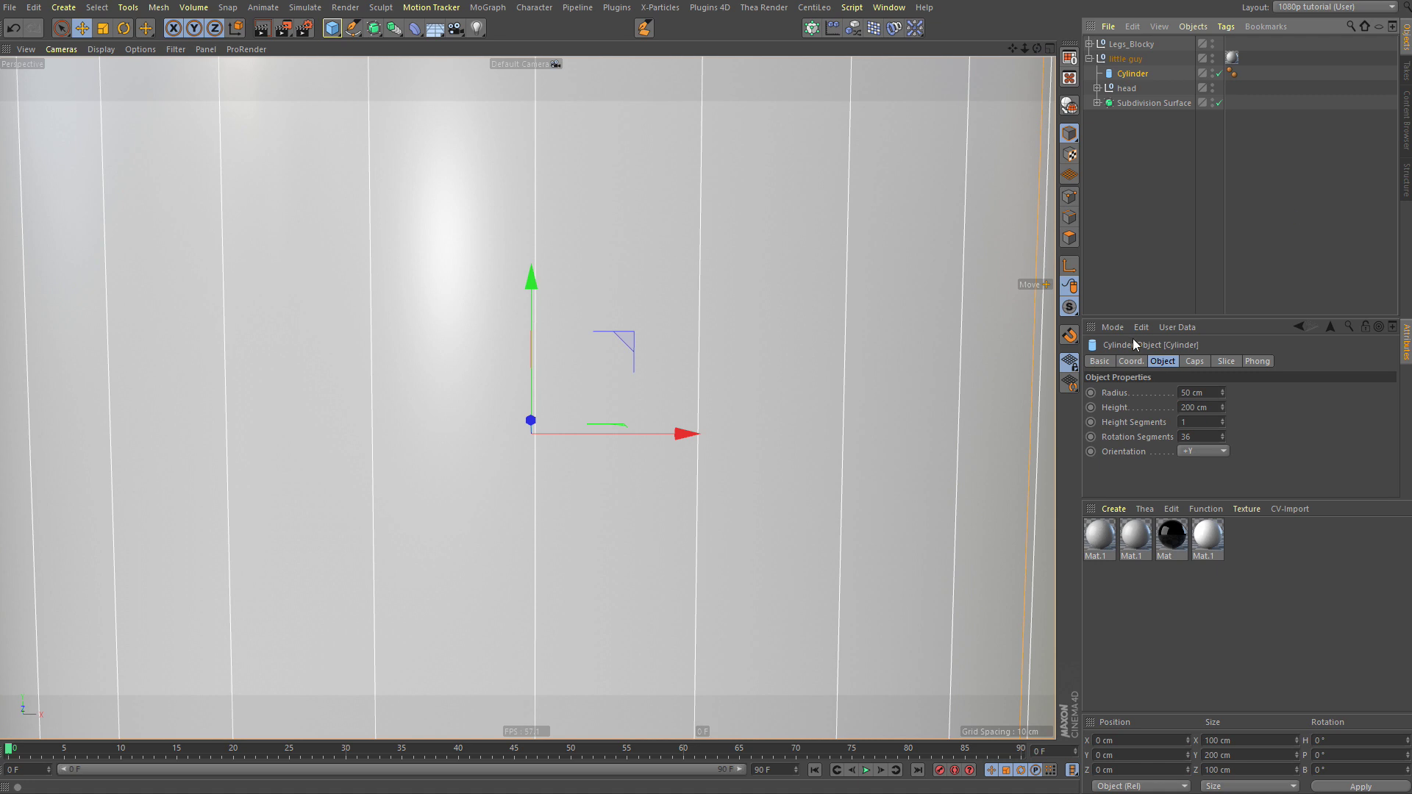
key(t)
drag(873, 217, 358, 370)
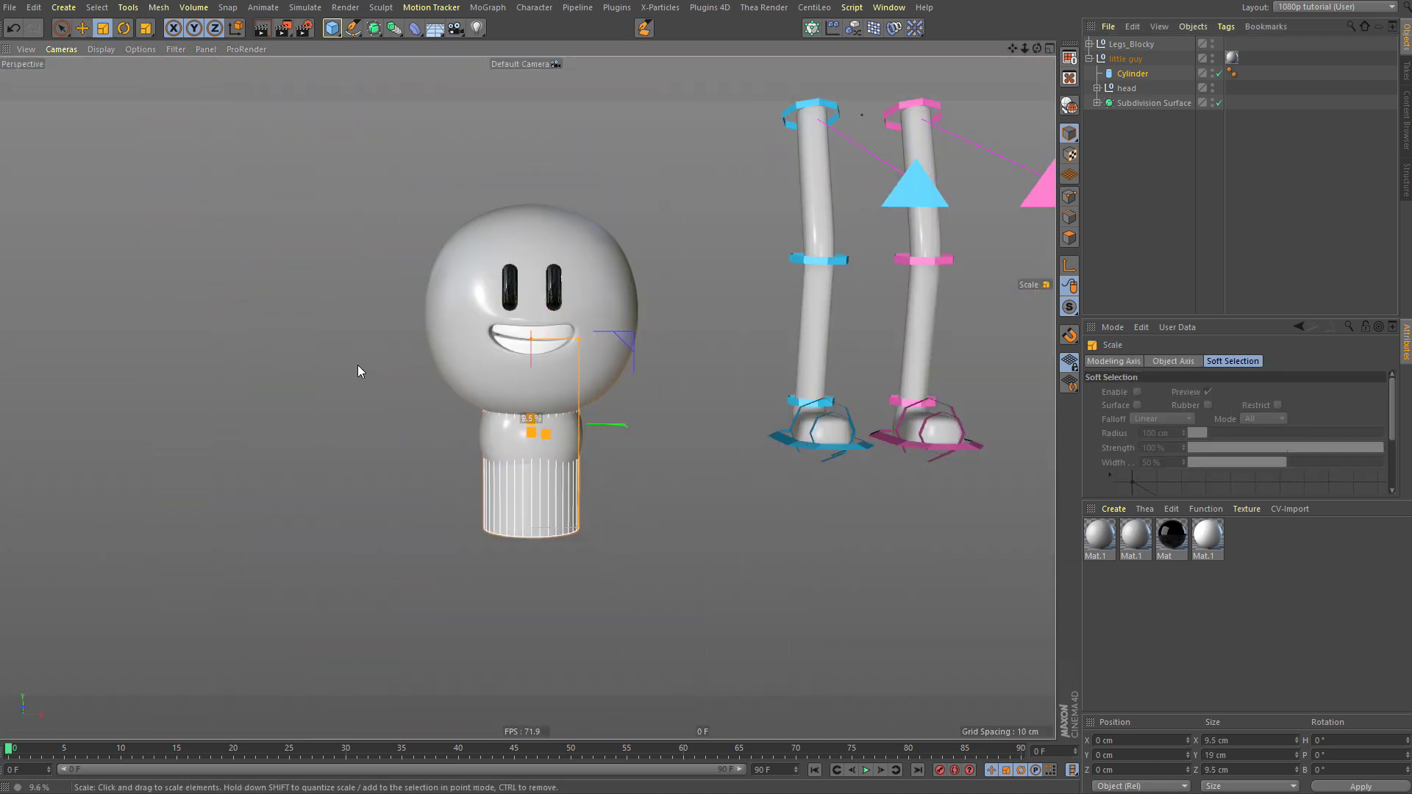
drag(530, 339, 649, 434)
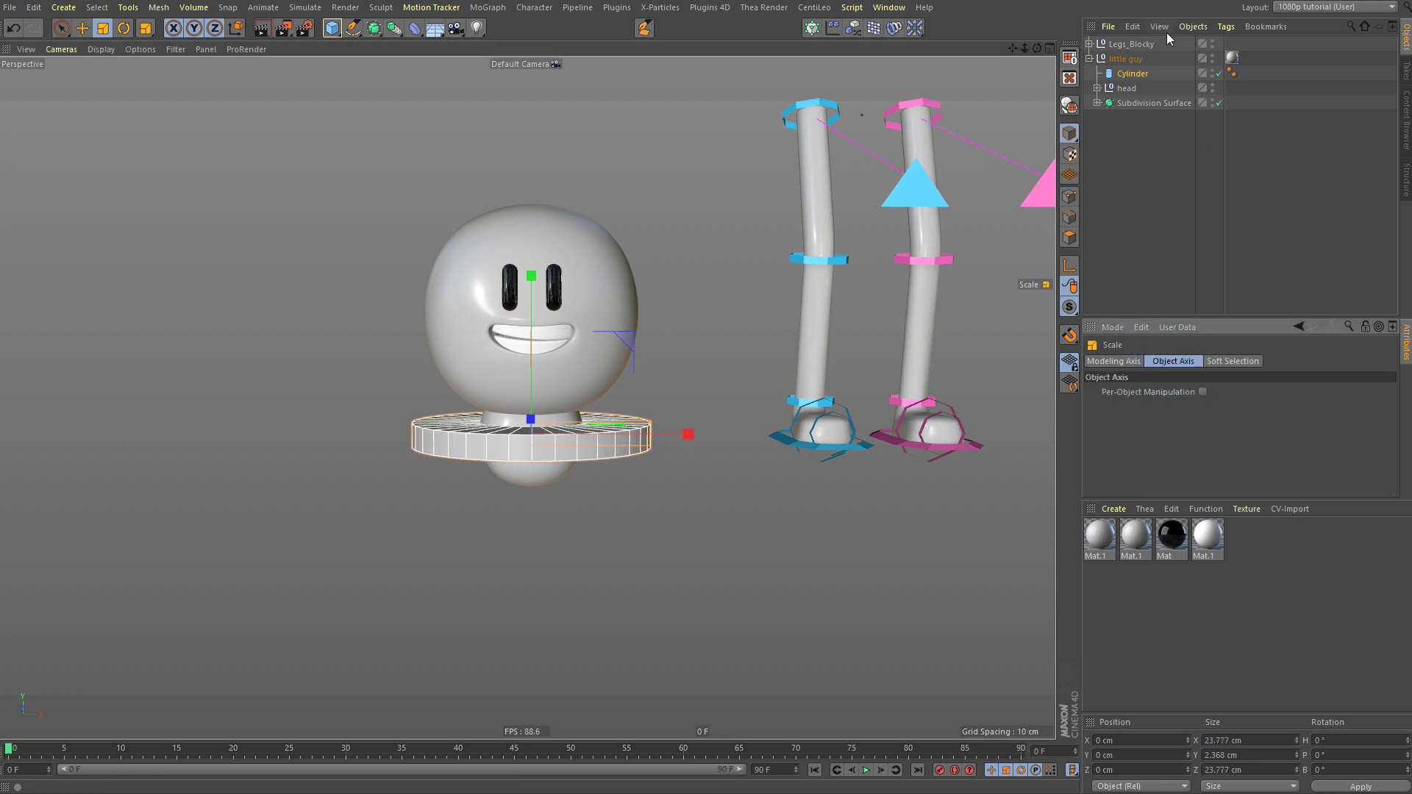
Step: Turn off the cylinder's caps and set its rotation segments to 8
click(1136, 73)
click(1194, 361)
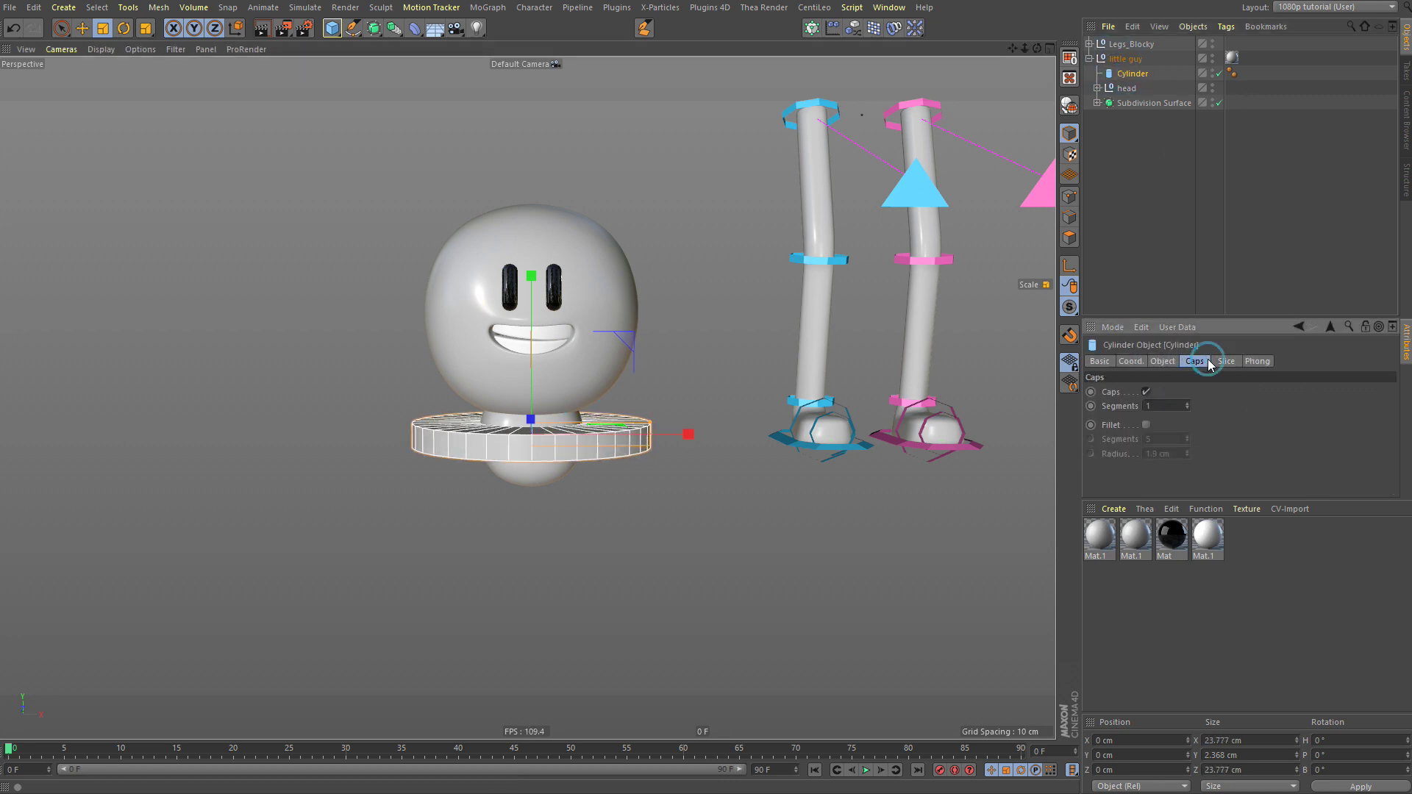
click(1146, 392)
click(1166, 362)
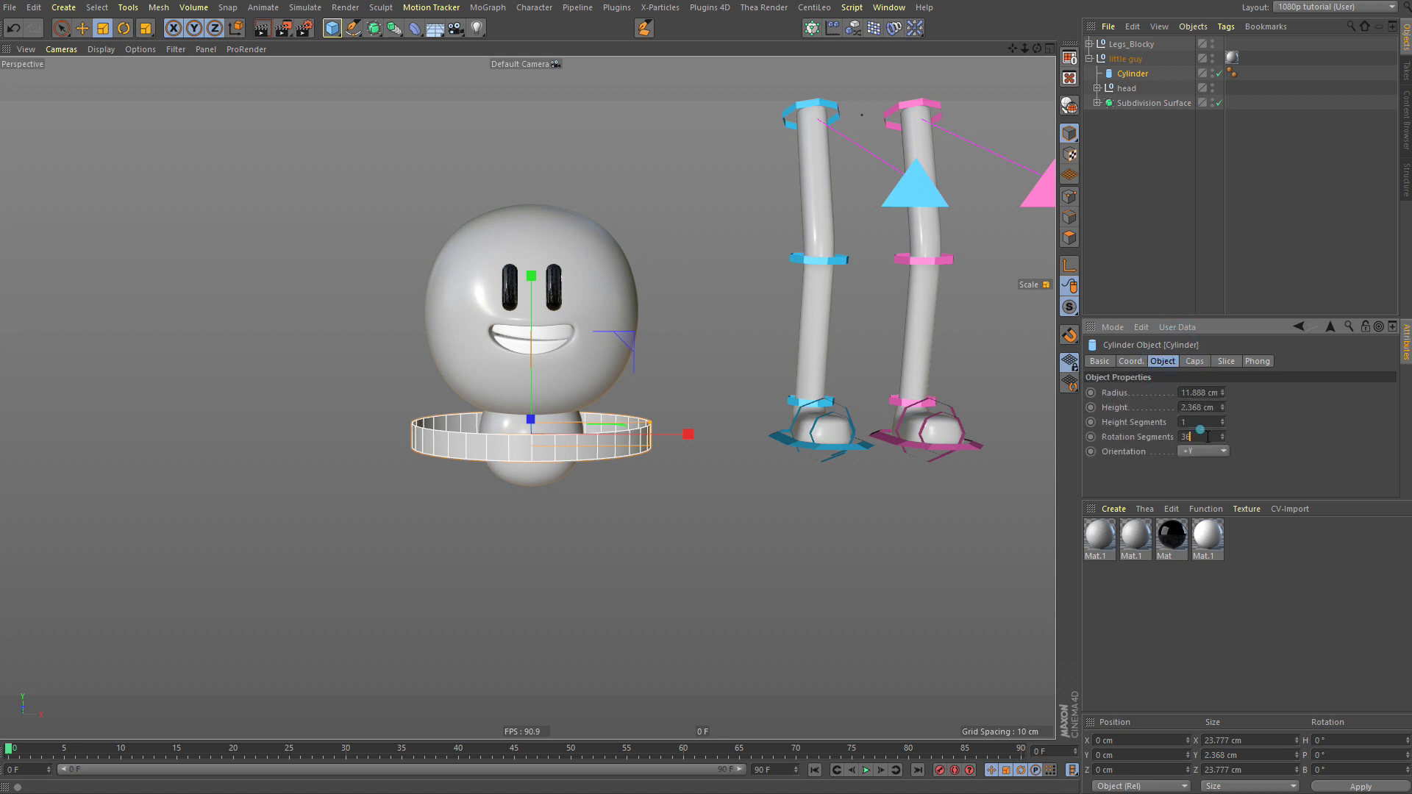
text(8)
key(Return)
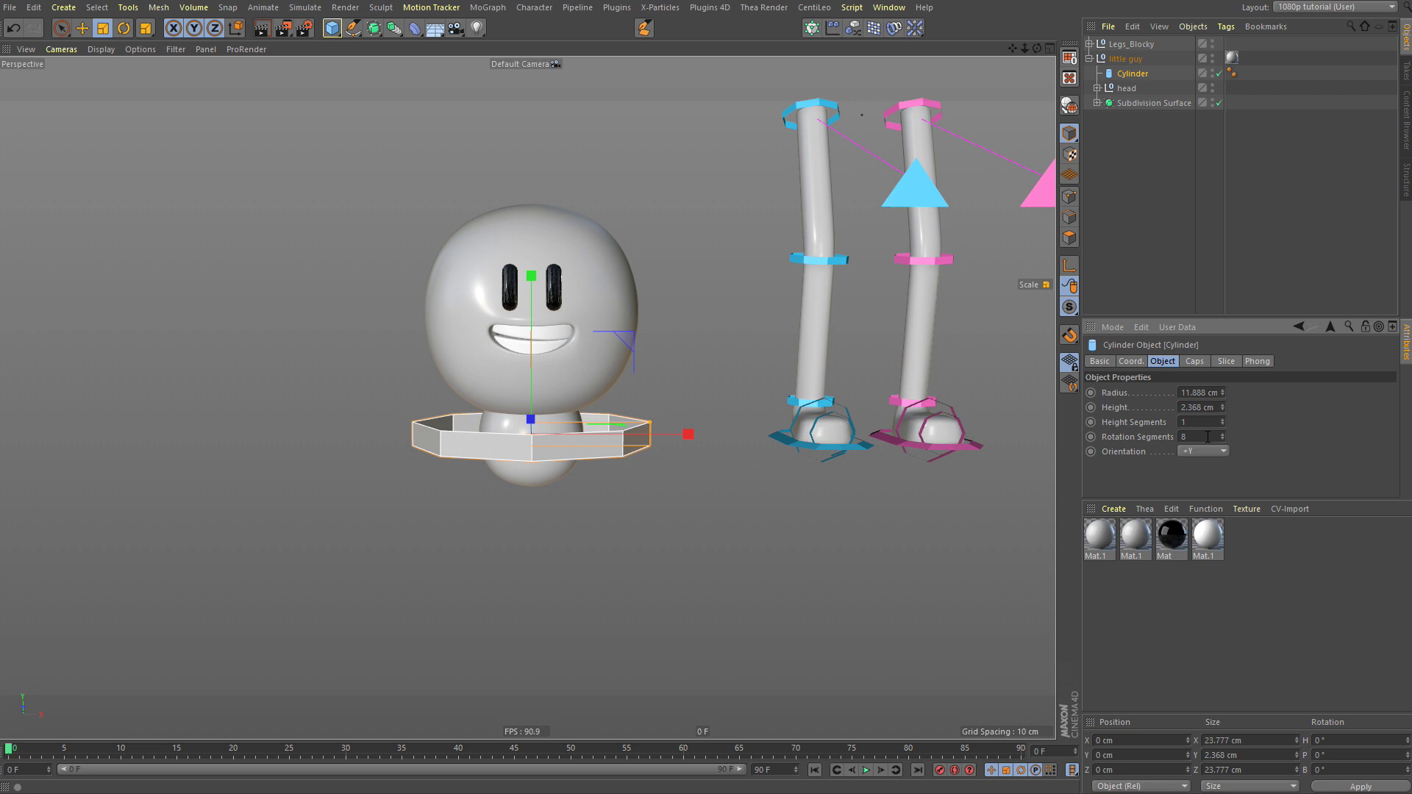
drag(1209, 499, 1209, 640)
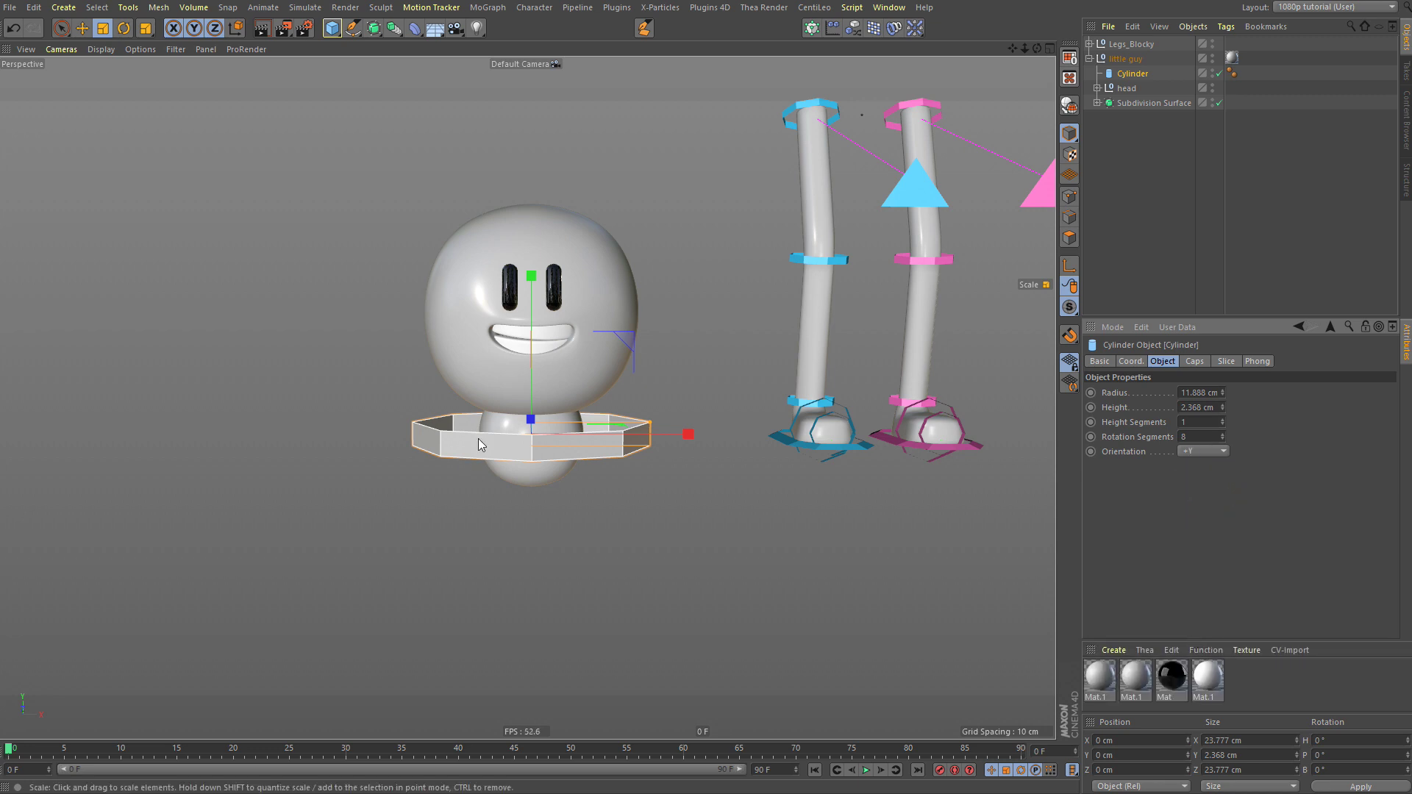
Step: Take the cylinder out of the little guy hierarchy, placing it just above that null, and rename it Main Controller
alt+drag(478, 438, 544, 449)
click(586, 473)
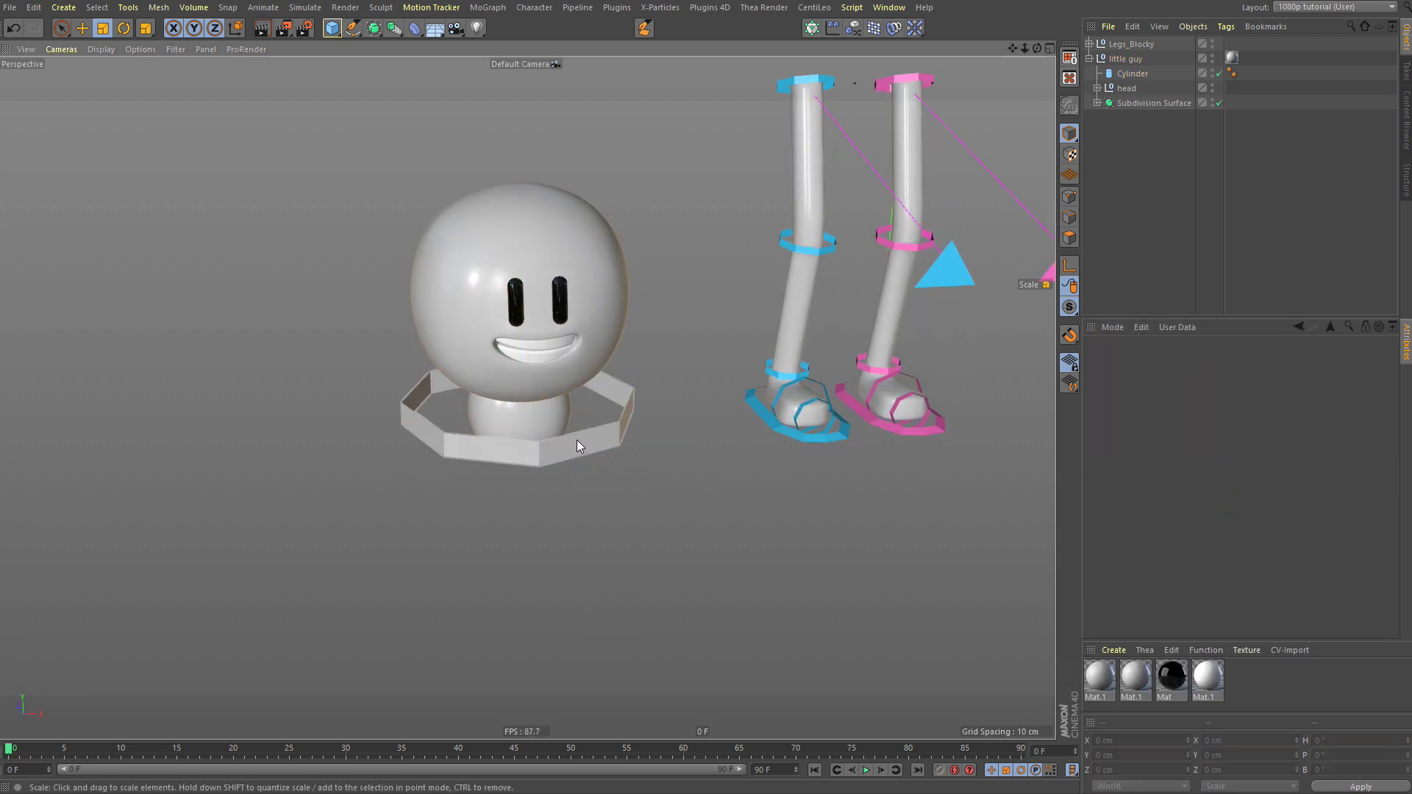
click(577, 441)
drag(1132, 73, 1133, 63)
double_click(1130, 59)
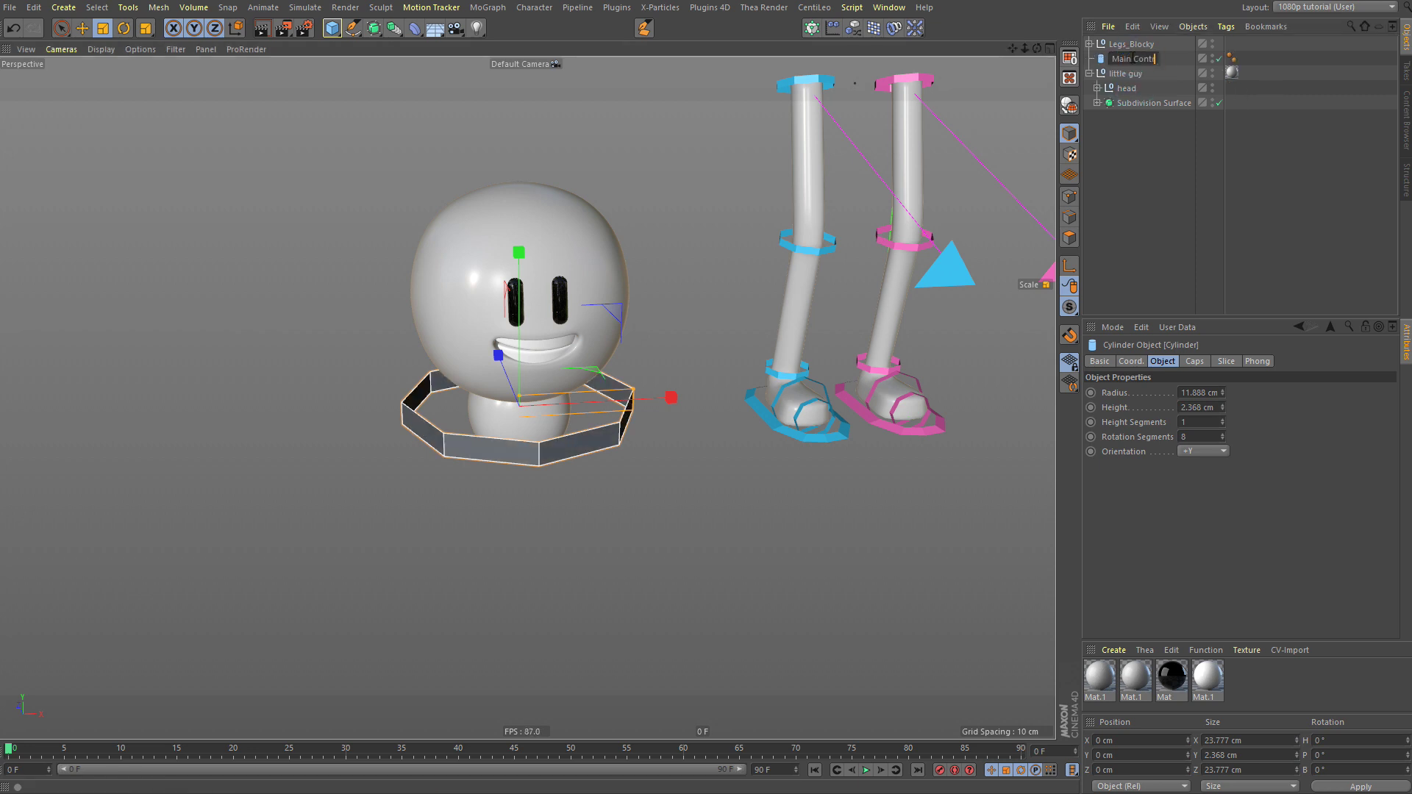
text(Main Controller)
key(Return)
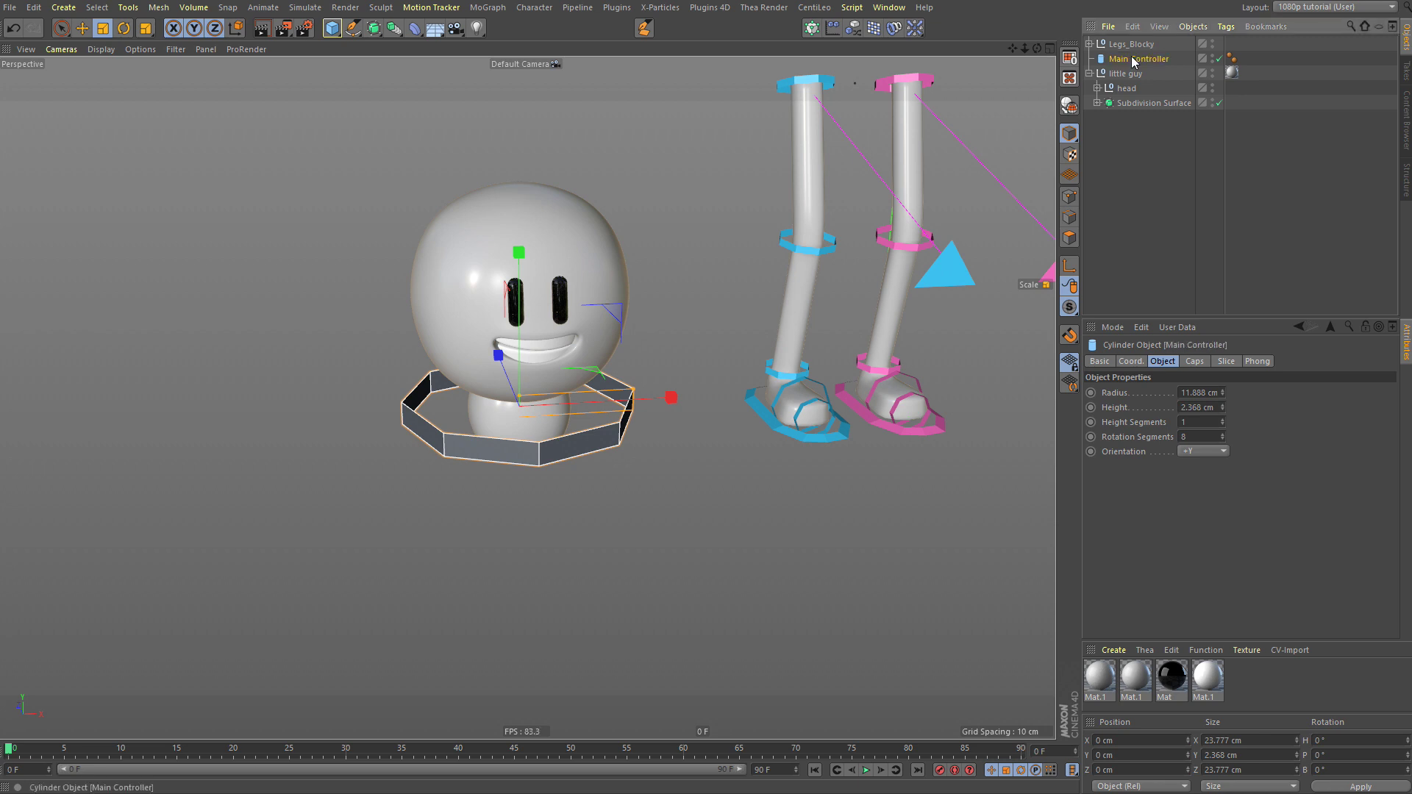
Step: Add a PSR constraint to little guy, selecting it together with Main Controller
click(1141, 76)
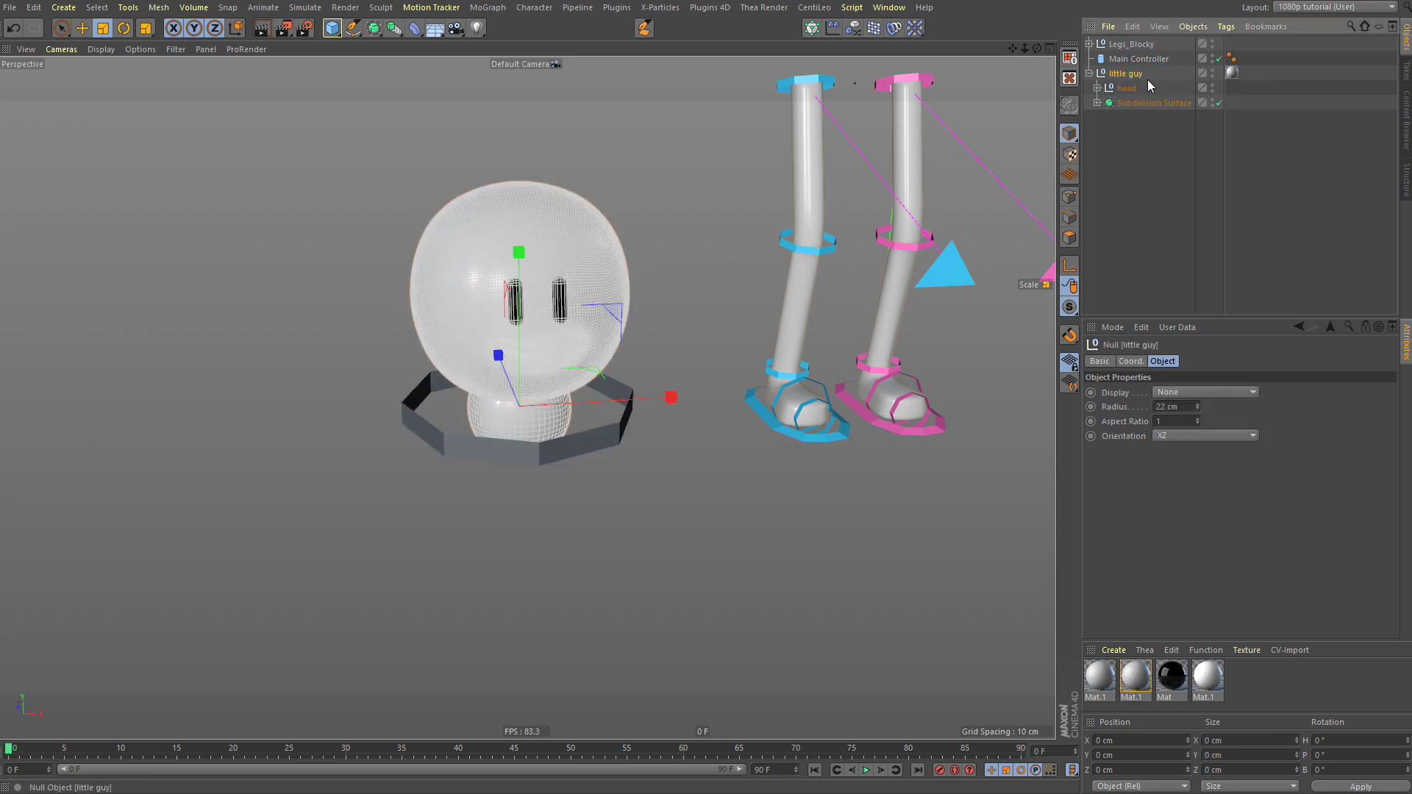
ctrl+click(1142, 64)
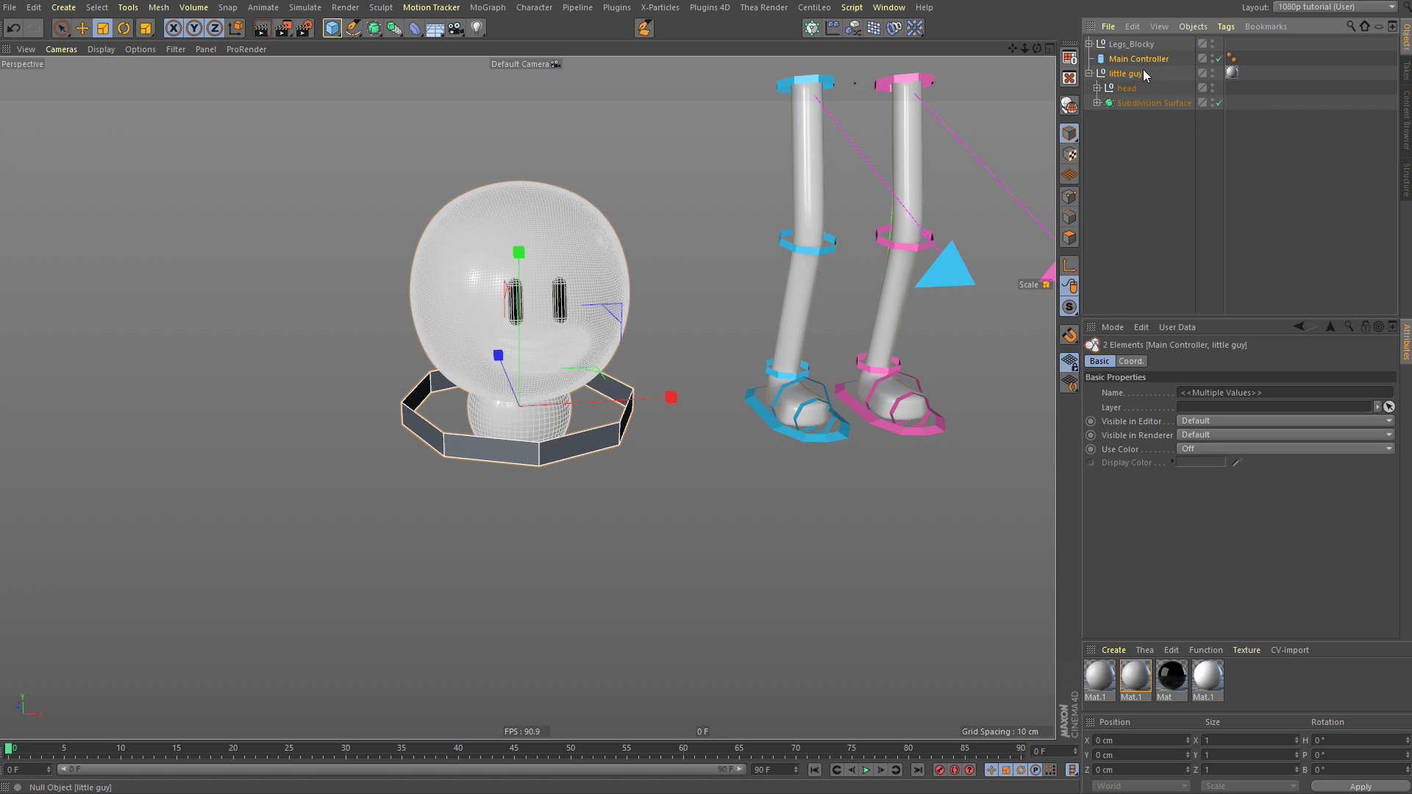
key(shift+c)
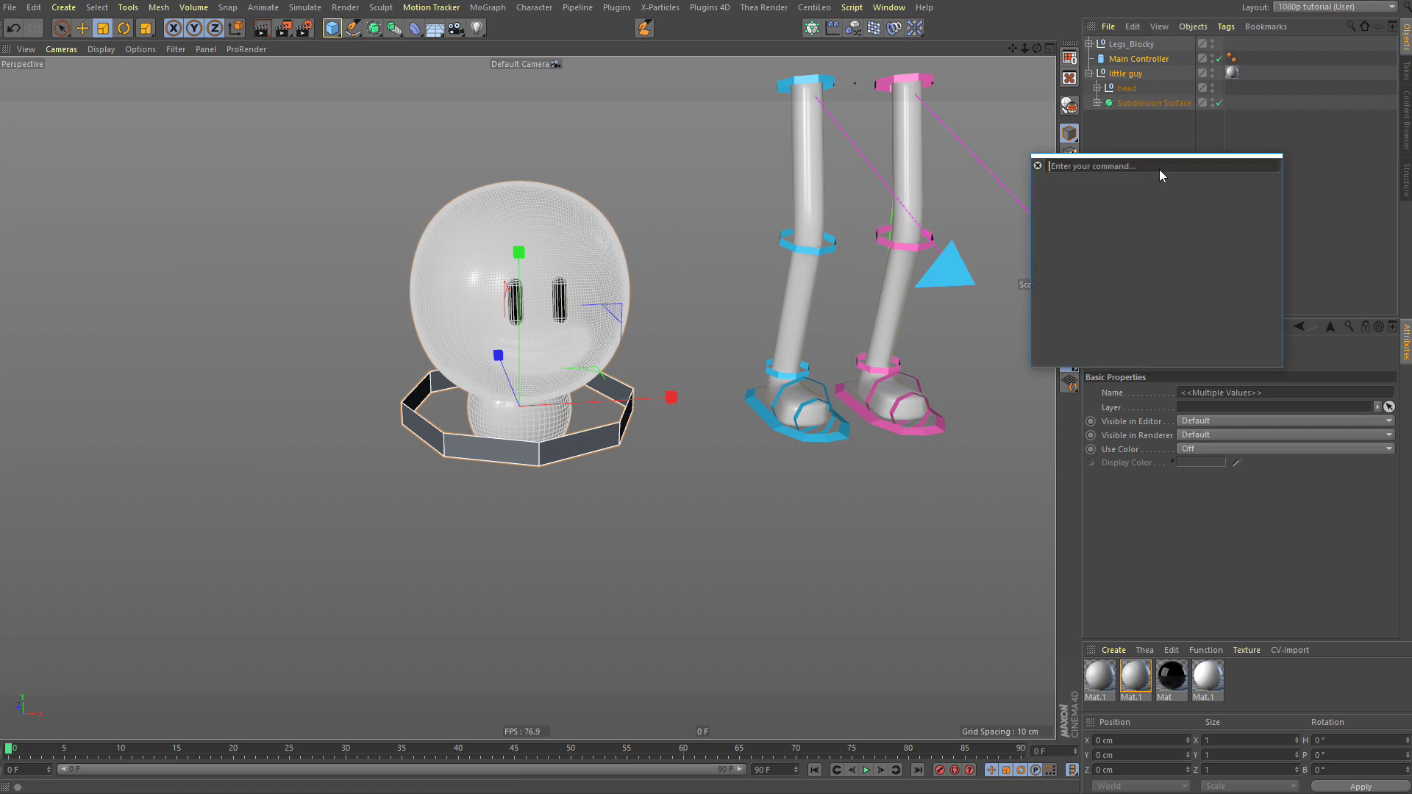
text(psr con)
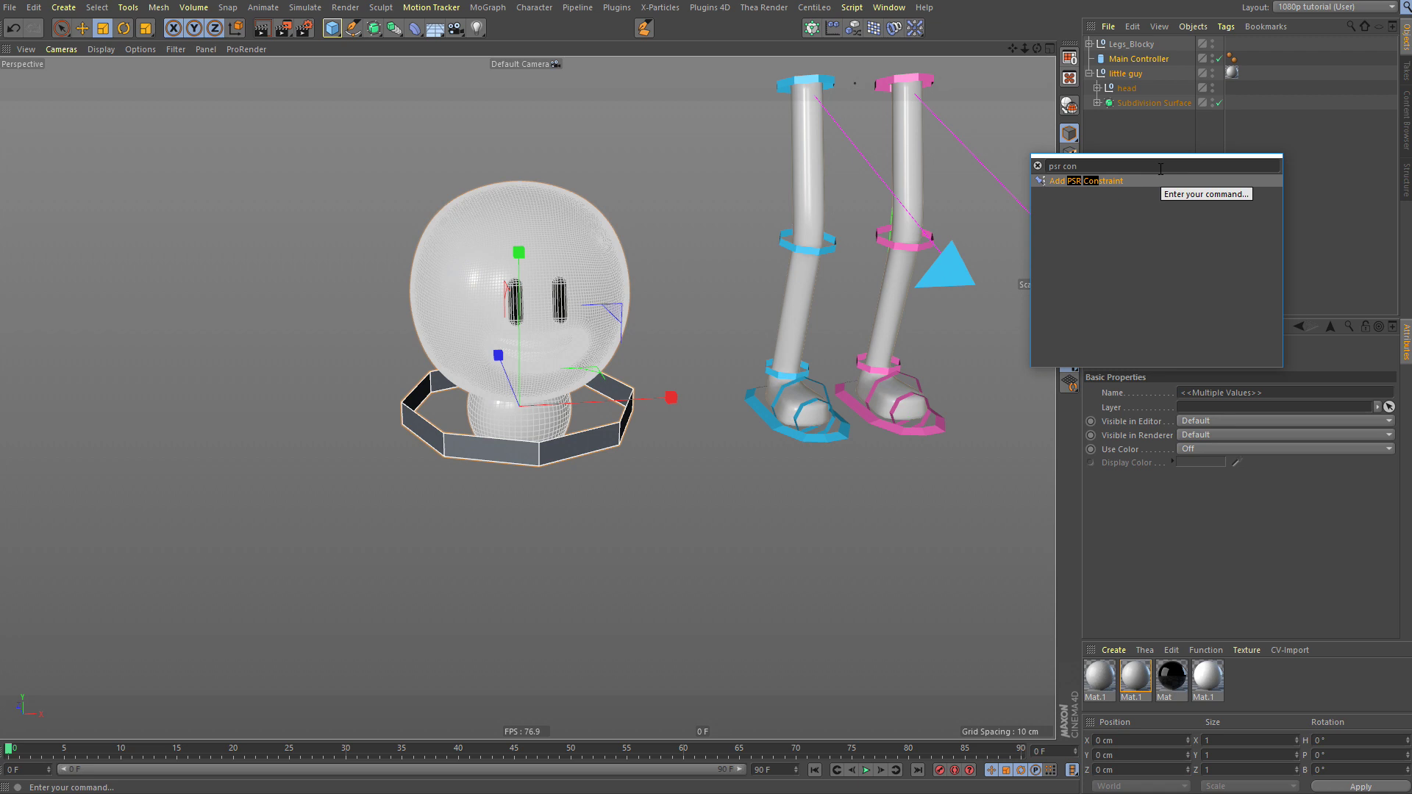
key(Return)
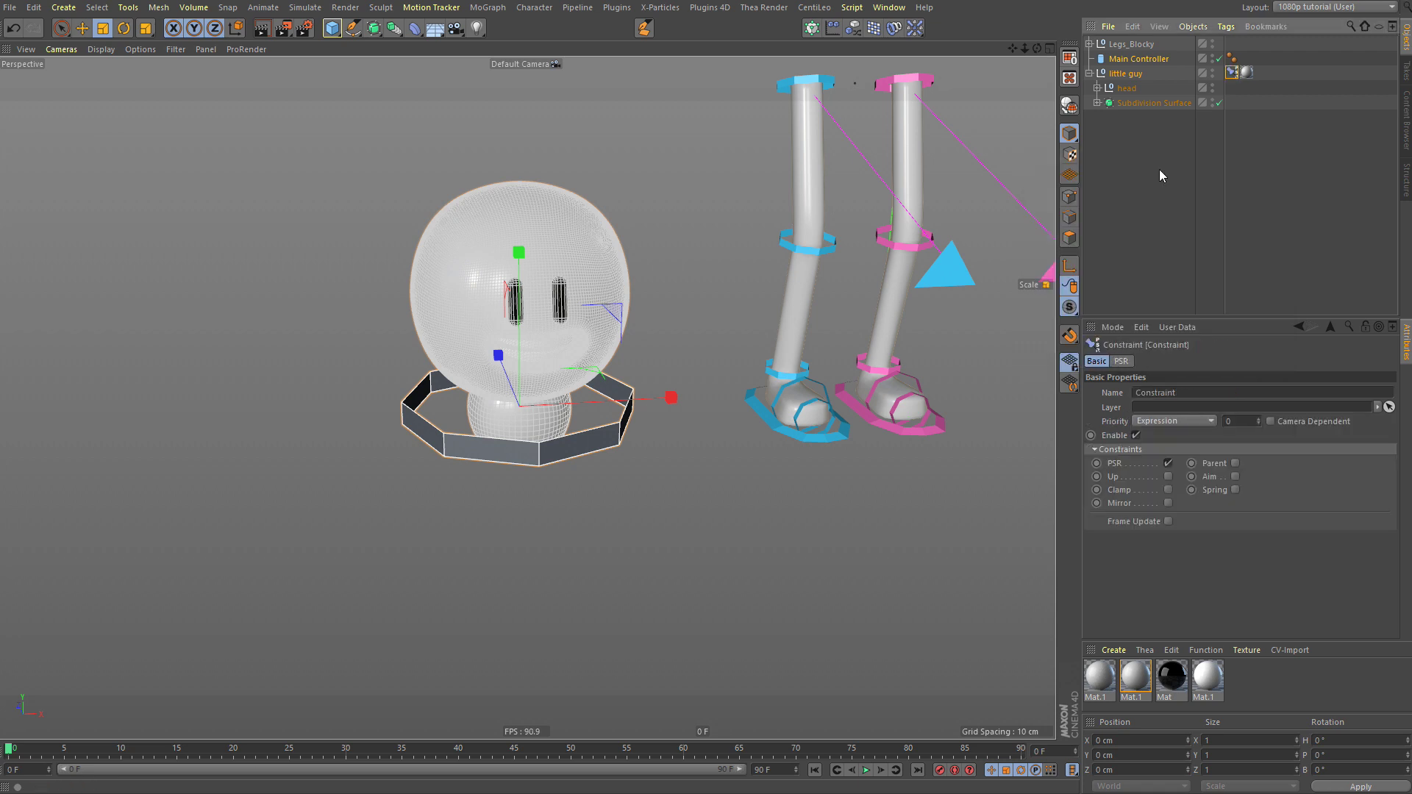
Step: Test the PSR constraint on little guy by moving Main Controller, and undo the move
click(1142, 60)
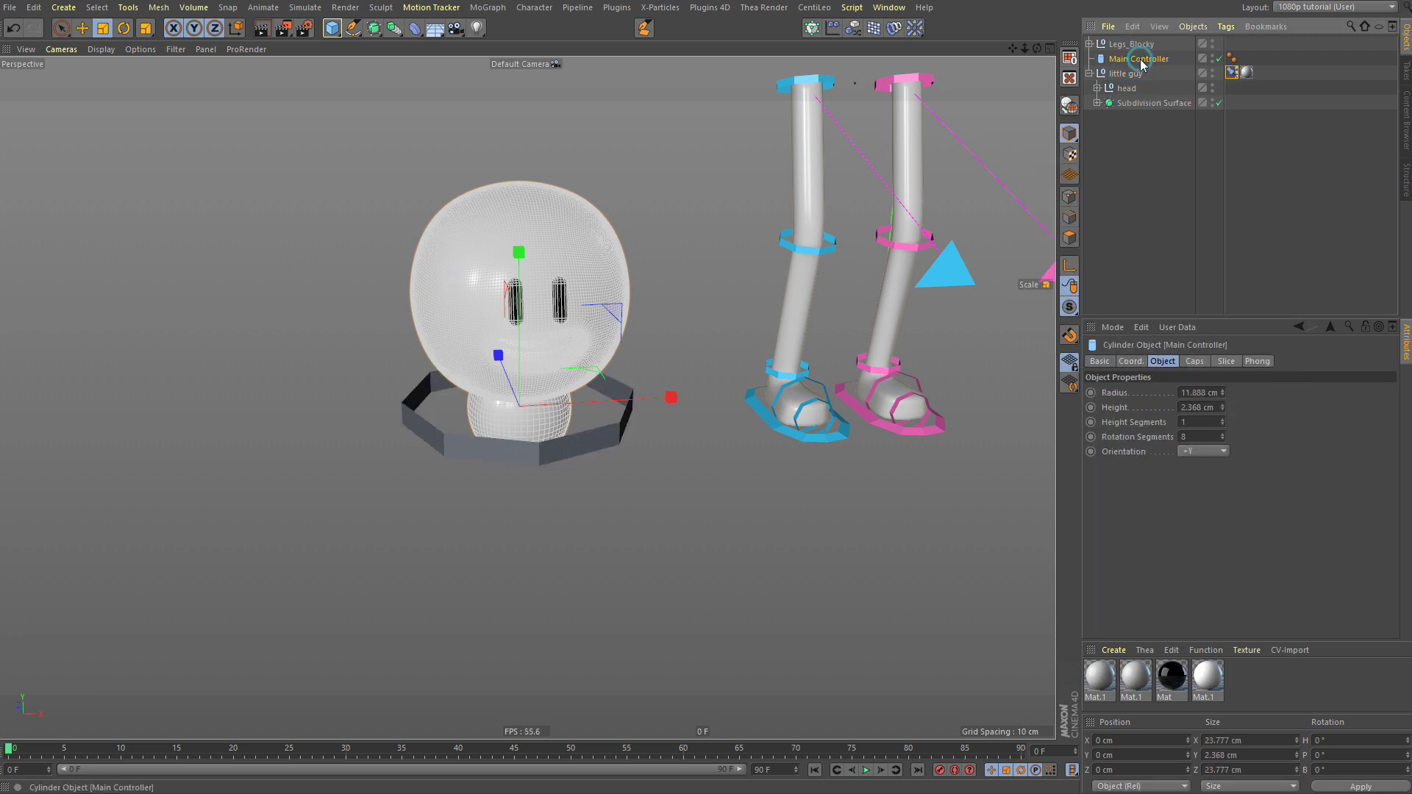
click(1232, 72)
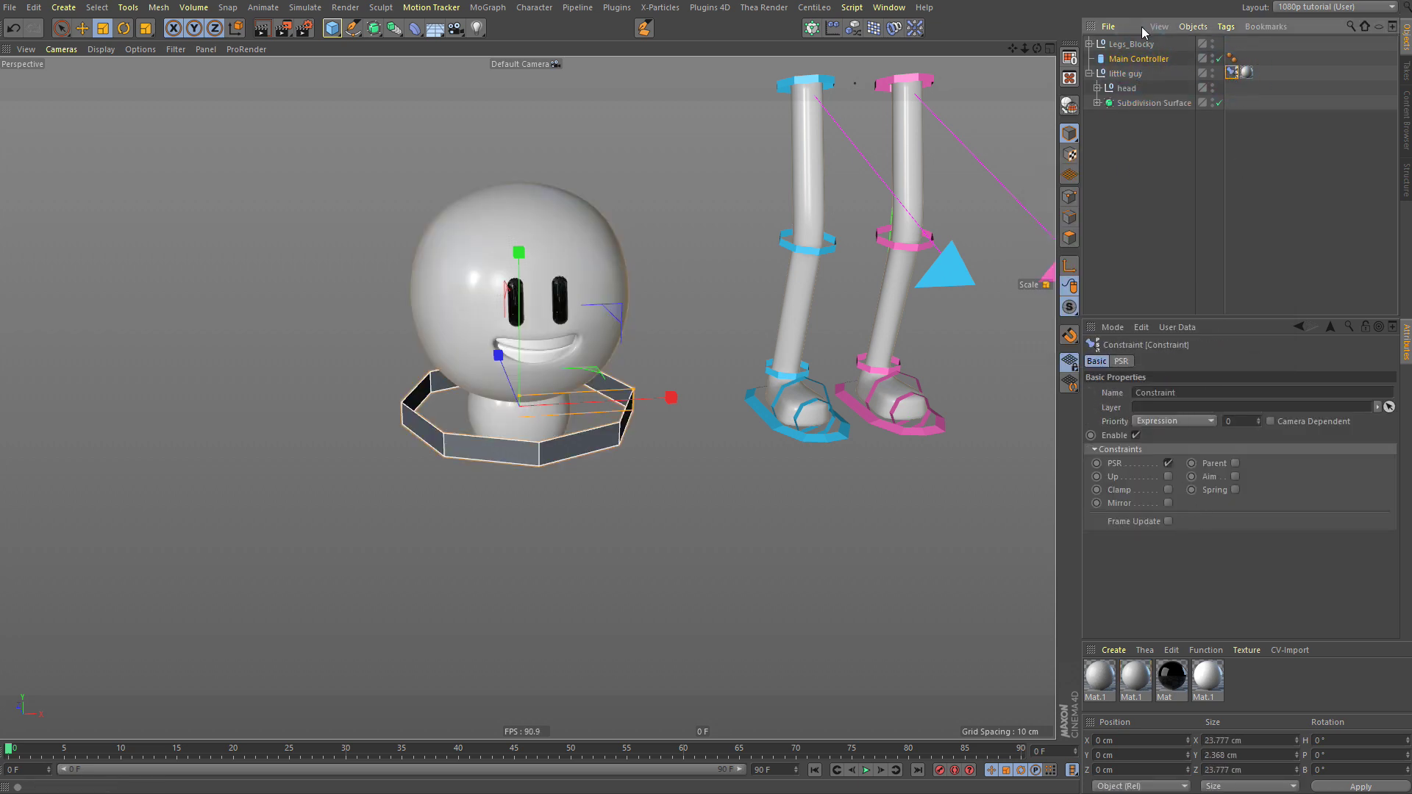
click(1138, 57)
key(e)
drag(574, 539, 524, 518)
key(ctrl+z)
click(1140, 73)
click(559, 561)
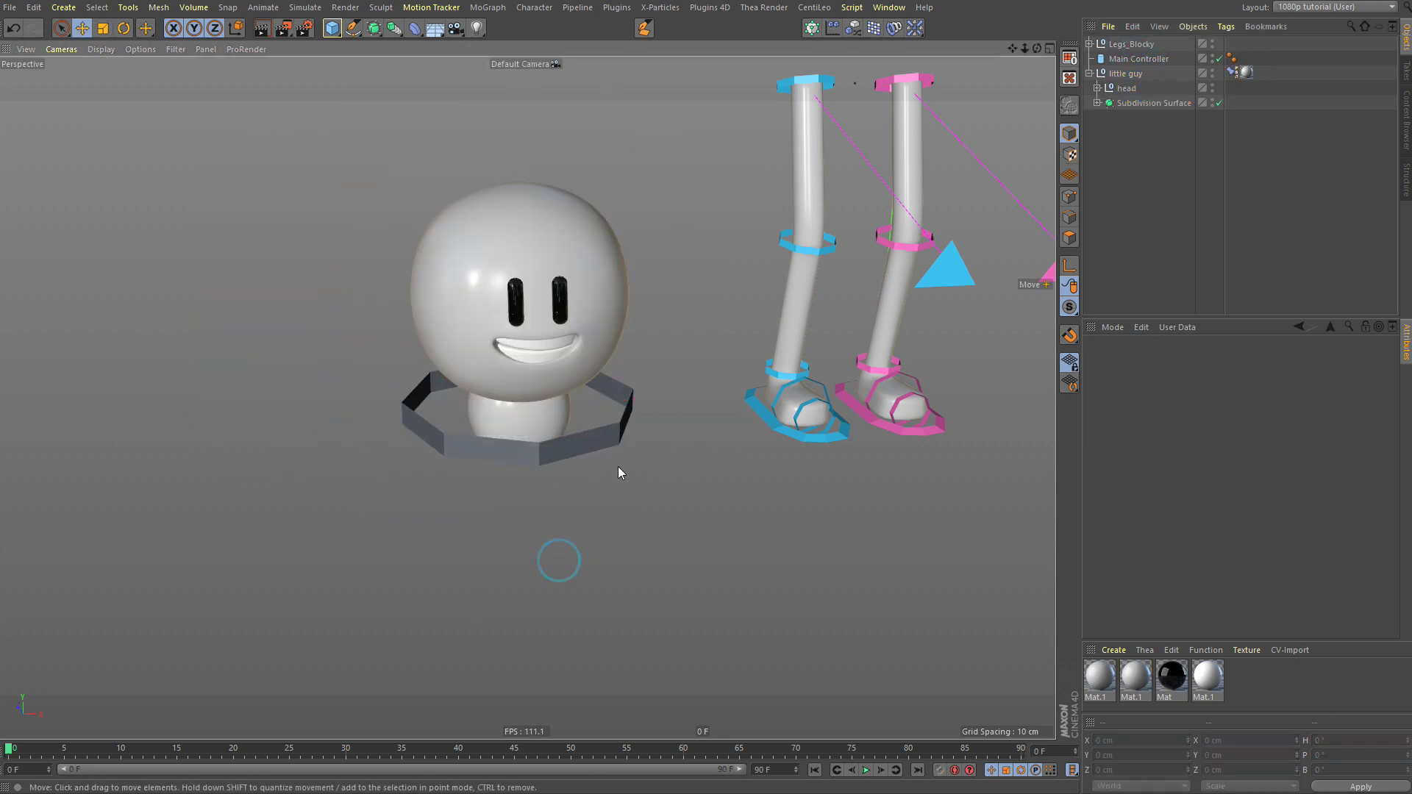
Step: Collapse the little guy hierarchy and try moving Main Controller once more, undoing the move
click(566, 421)
click(1090, 73)
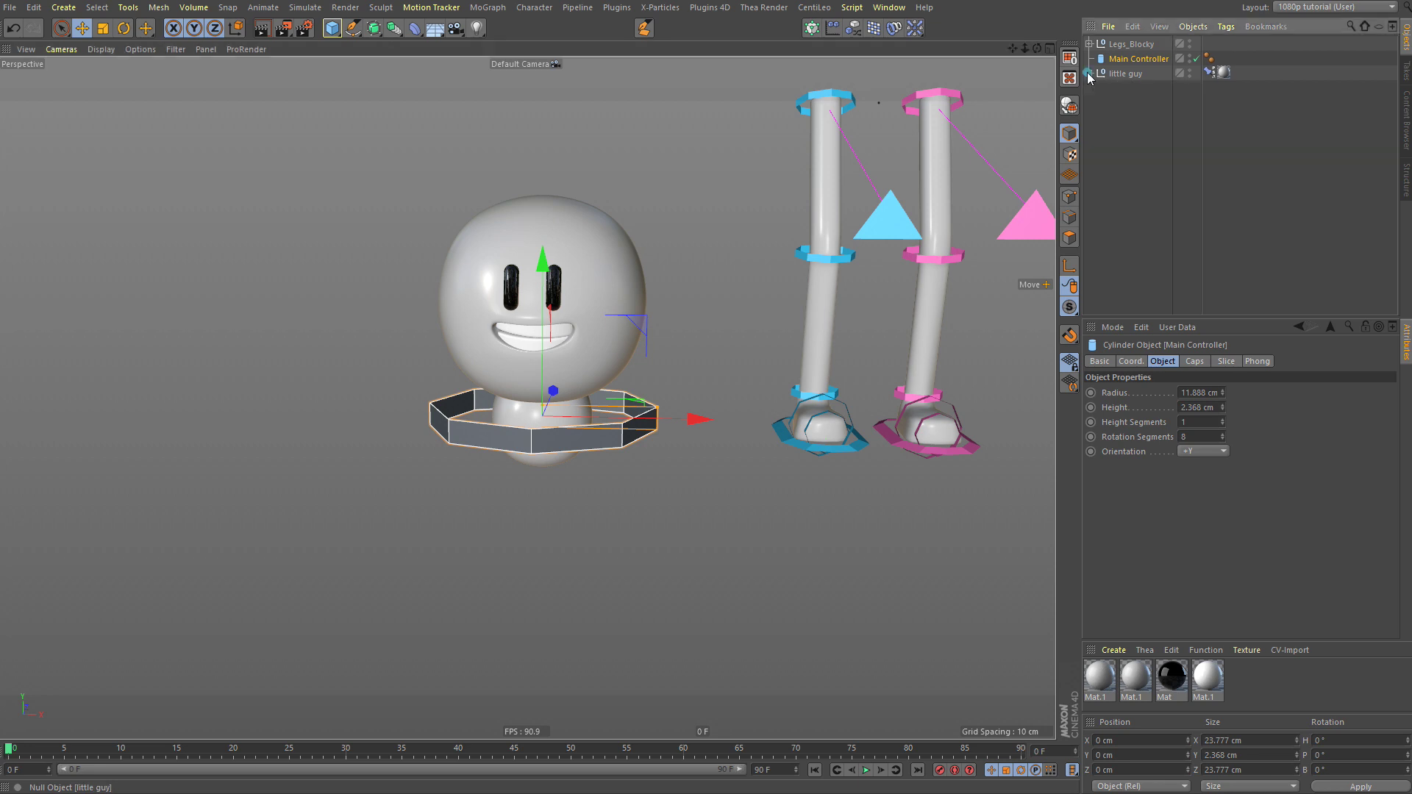
click(1119, 75)
click(662, 488)
click(609, 440)
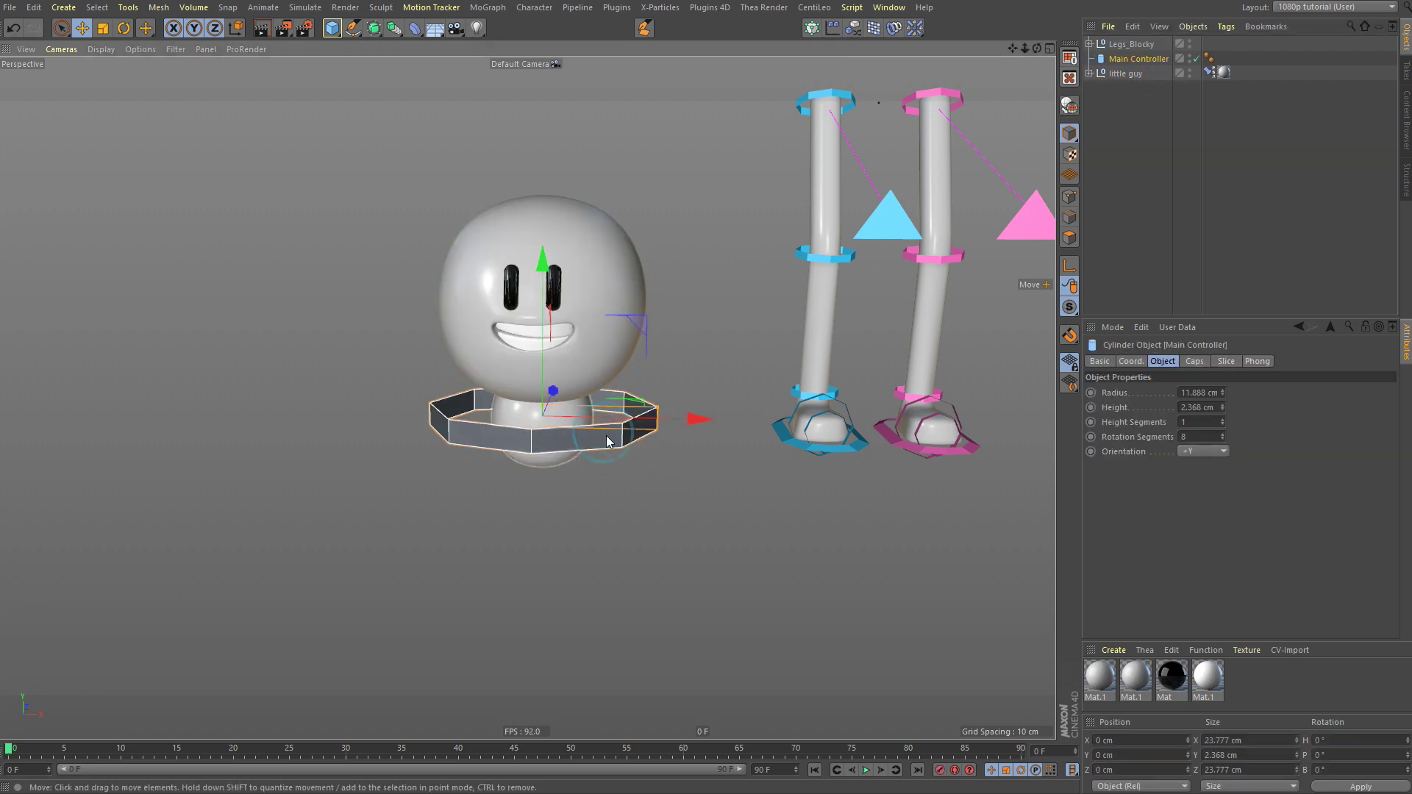
drag(629, 587, 576, 431)
key(ctrl+z)
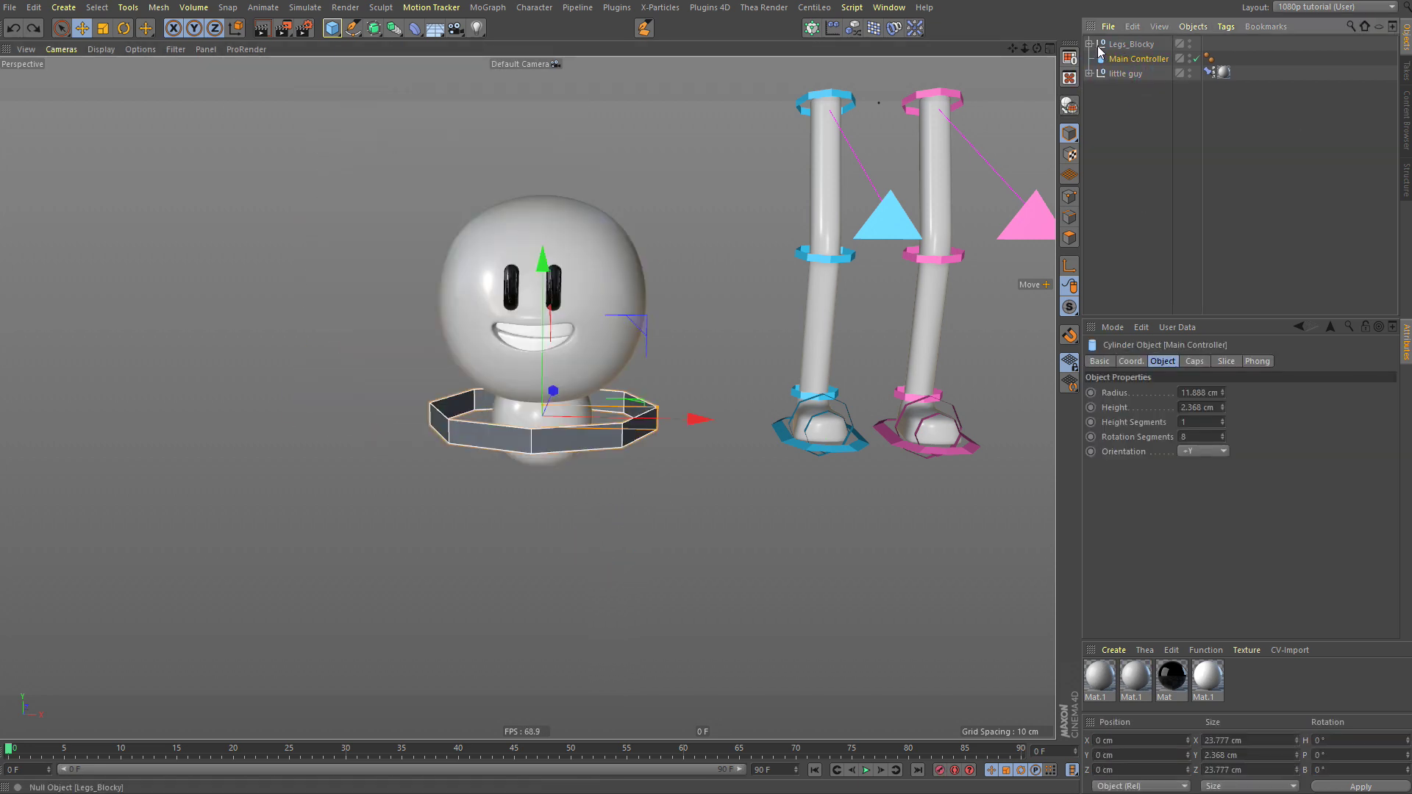
Step: Expand the Legs_Blocky hierarchy and examine the contents of its left and right leg groups, including their controllers
click(1089, 44)
click(1090, 45)
click(1119, 46)
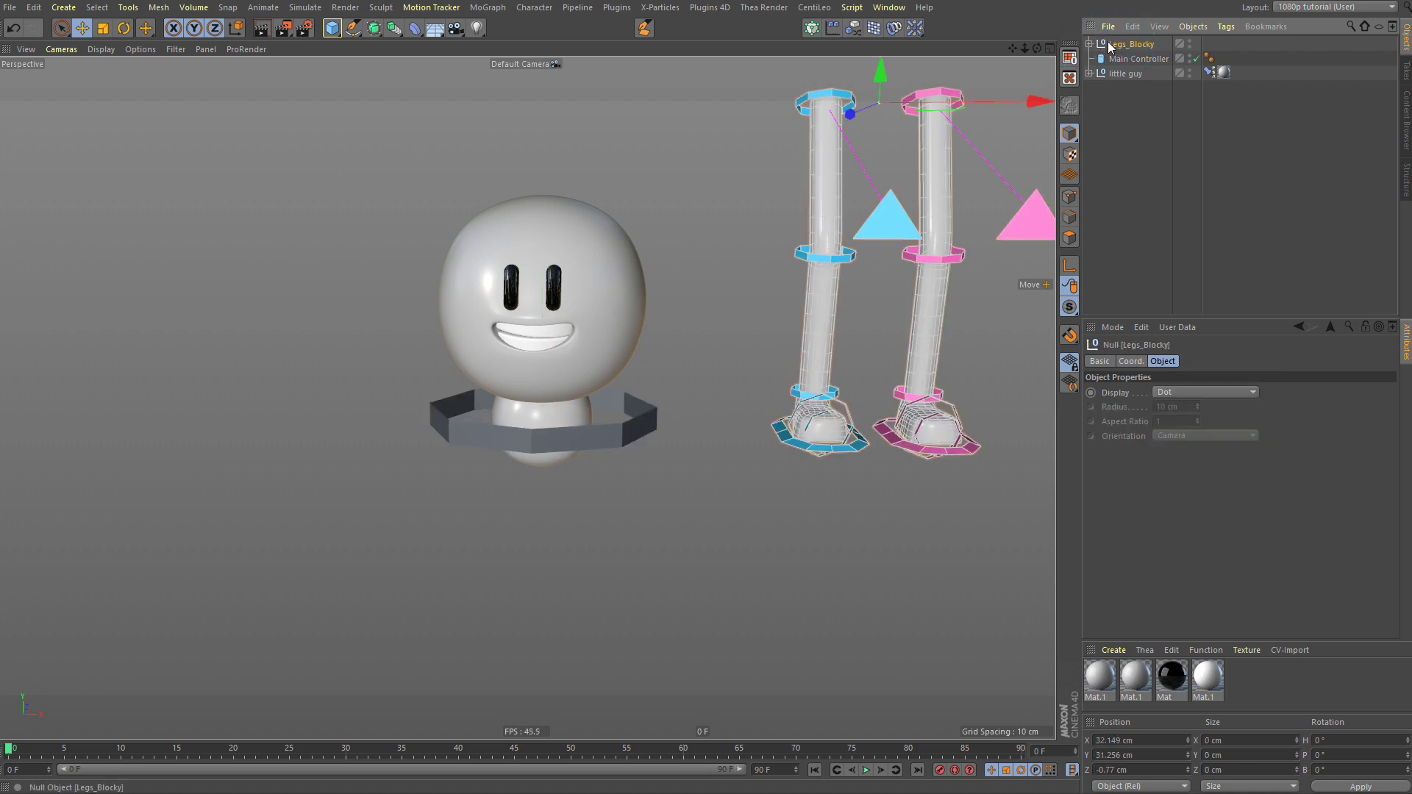
click(1089, 44)
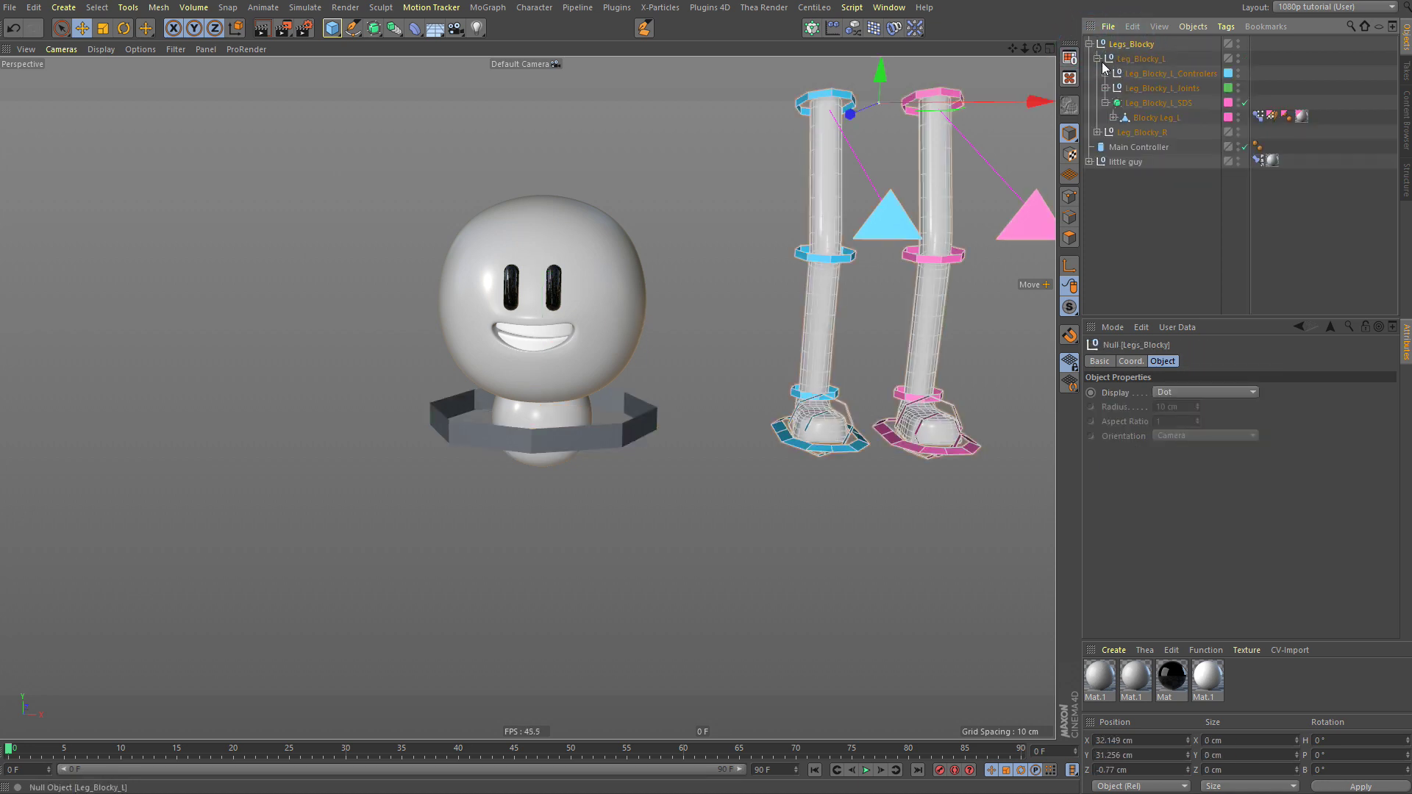
click(1097, 58)
click(1126, 59)
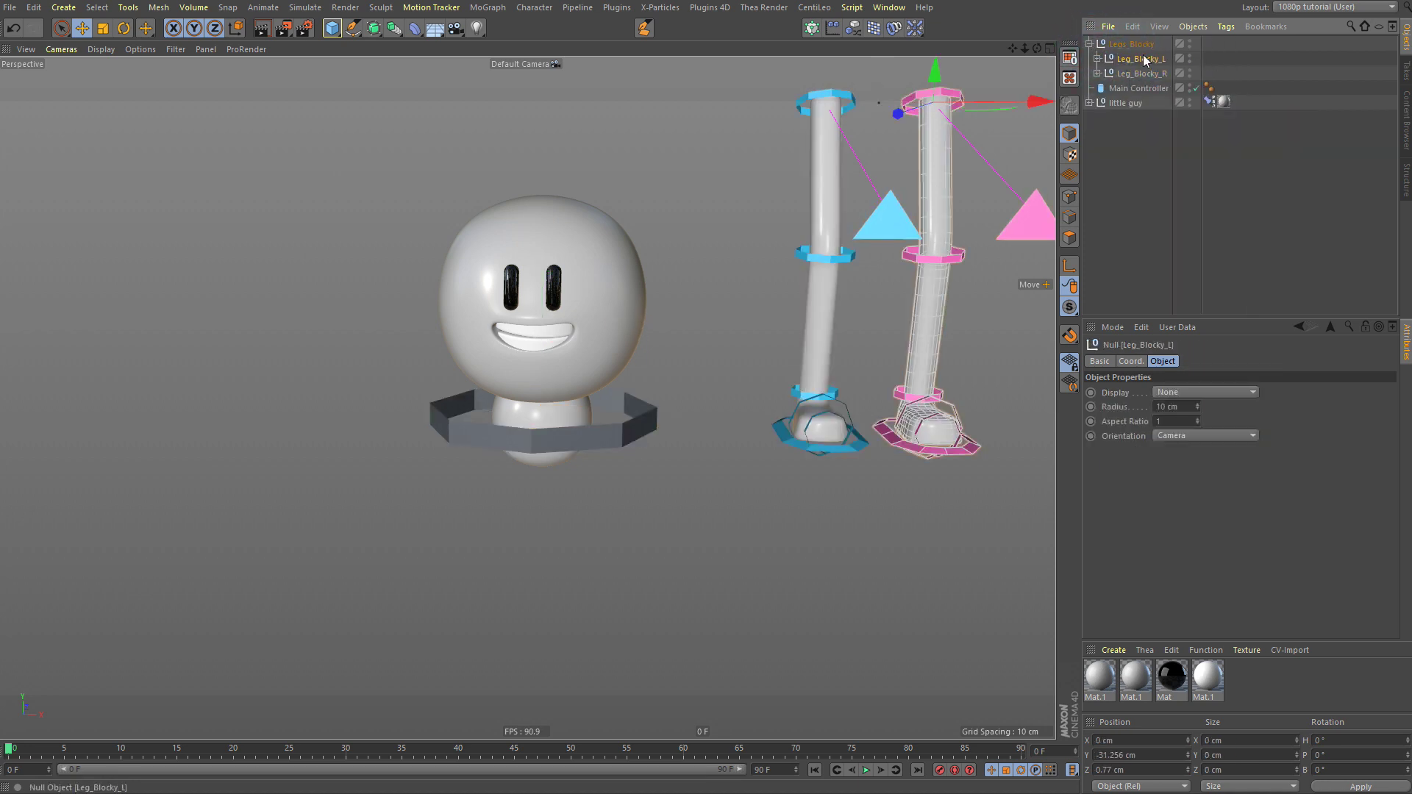
click(1098, 58)
click(1155, 73)
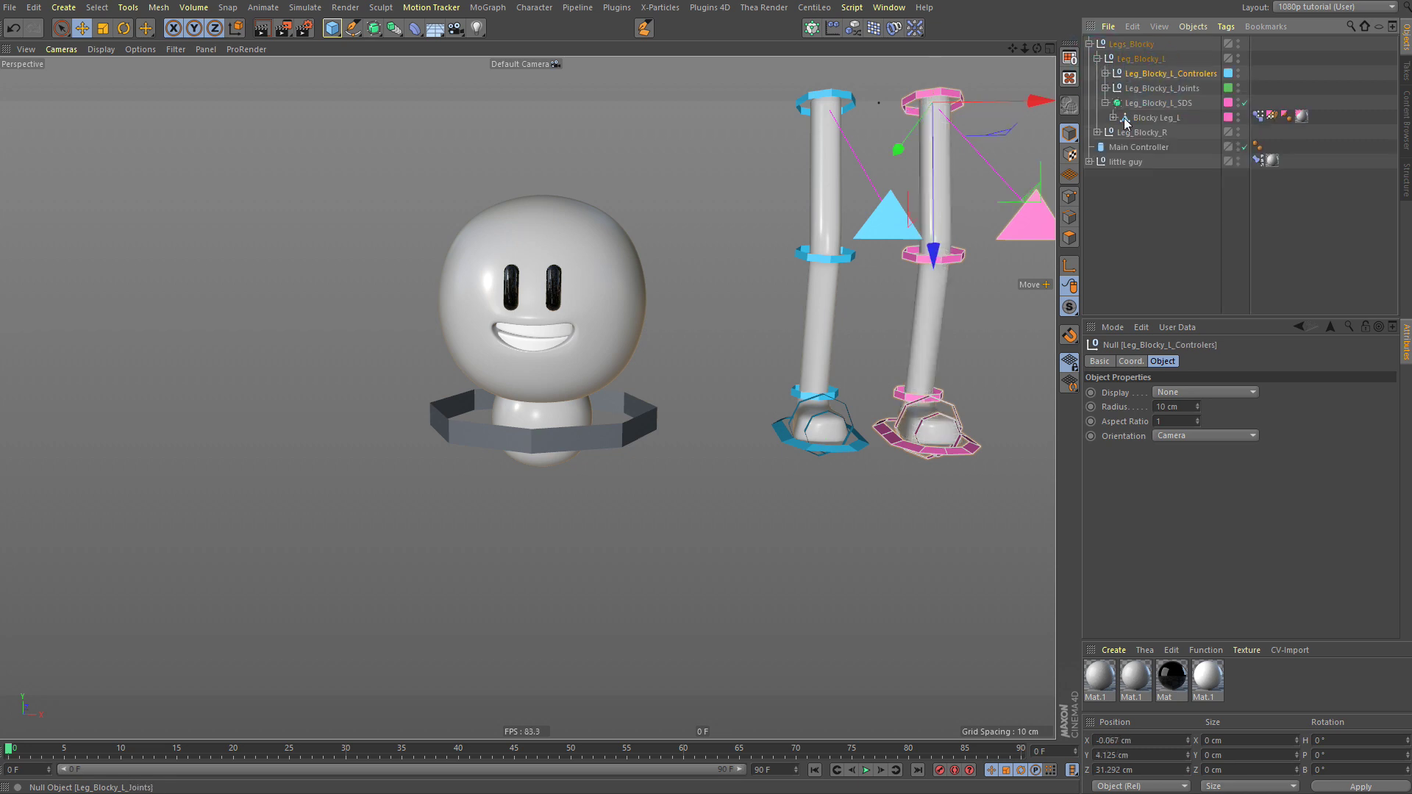
click(1097, 132)
click(1168, 147)
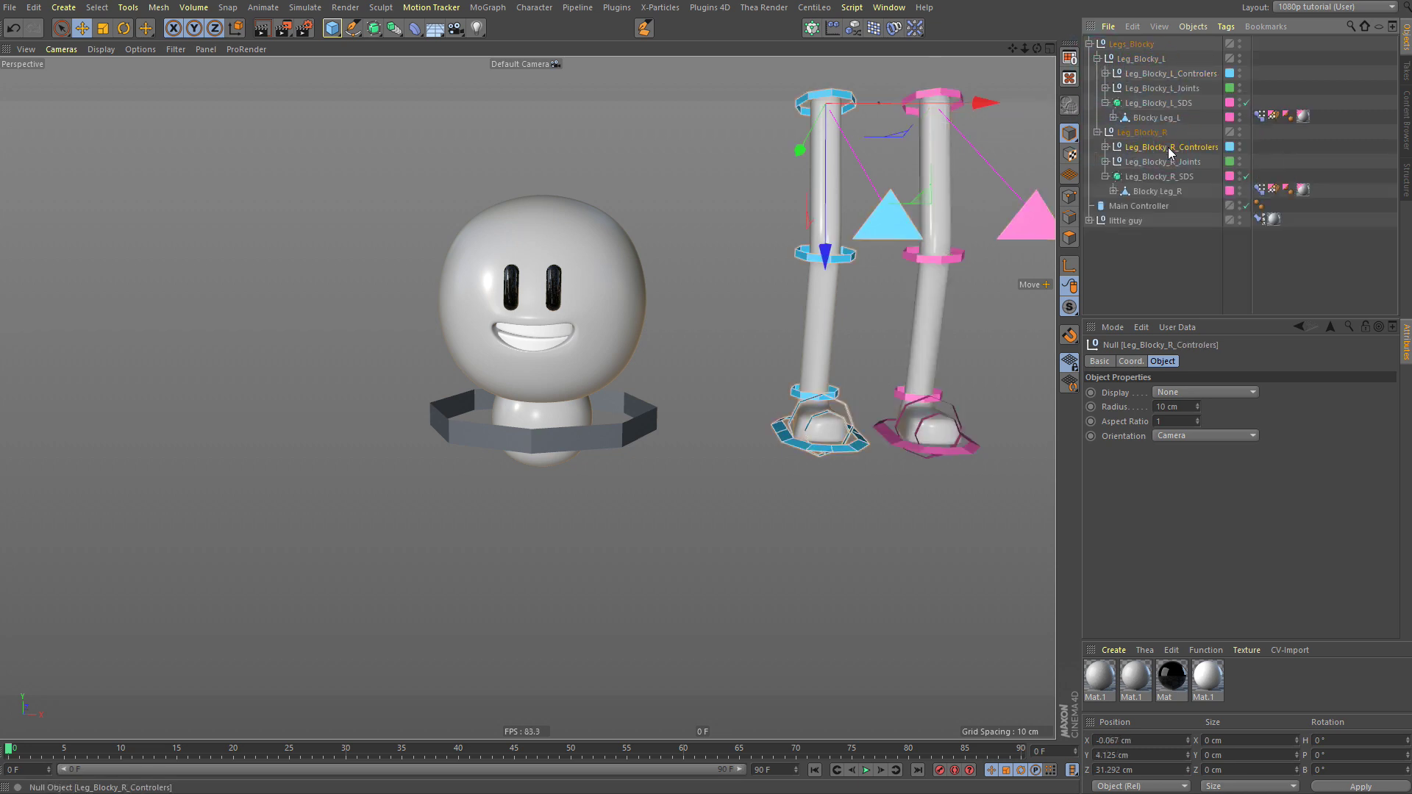
Step: Make Legs_Blocky a child of Main Controller and reset its position, scale and rotation
click(1140, 44)
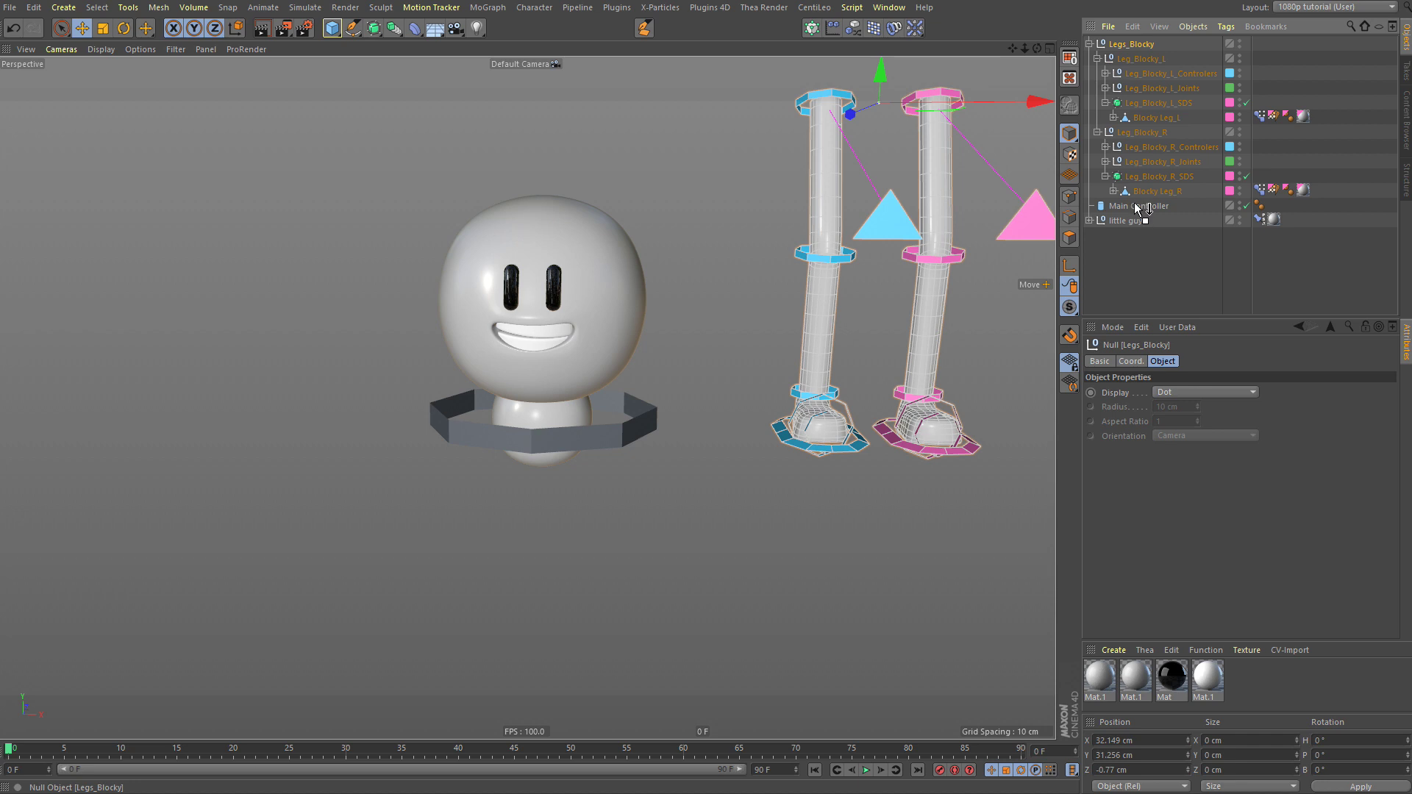
drag(1139, 208, 1139, 208)
key(shift+c)
text(r)
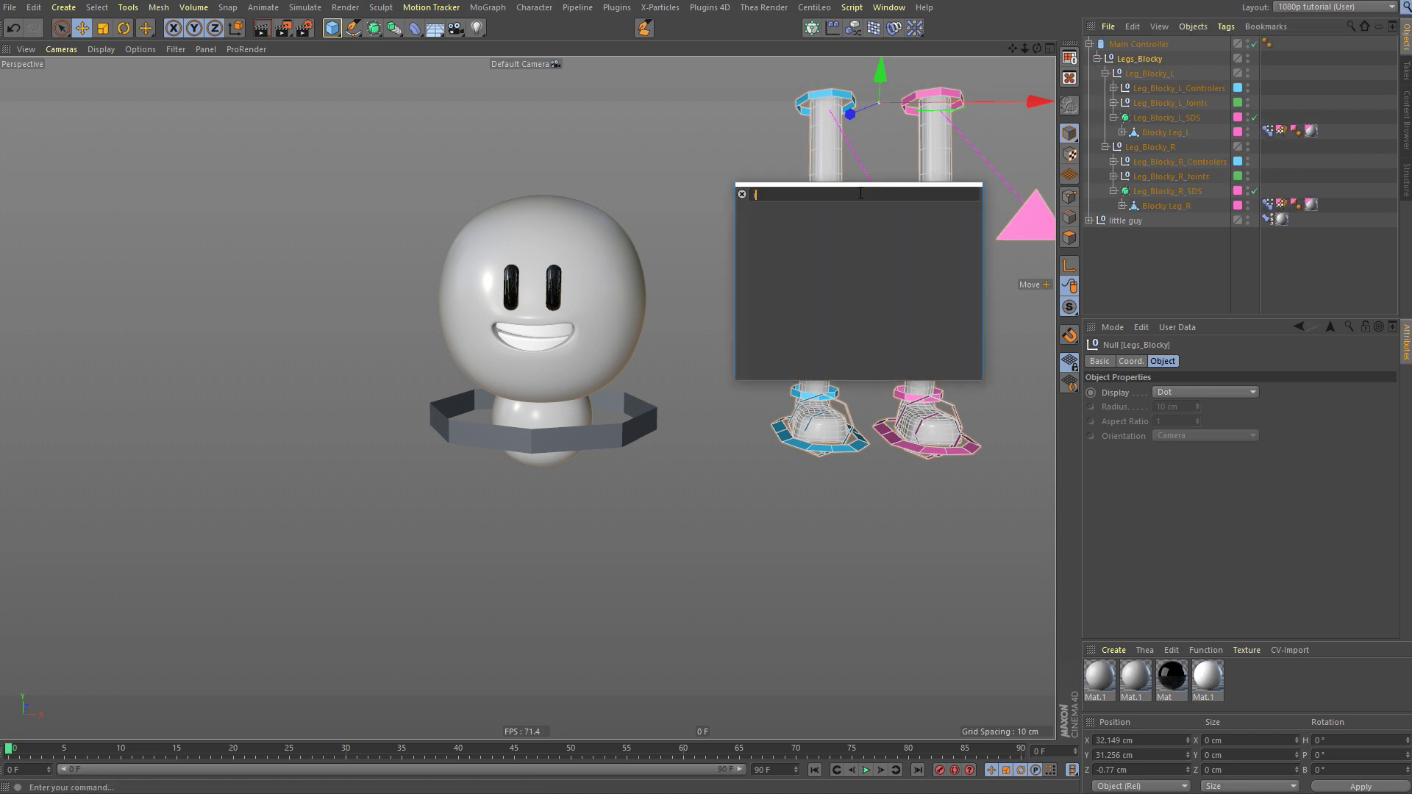
text(eset)
key(Return)
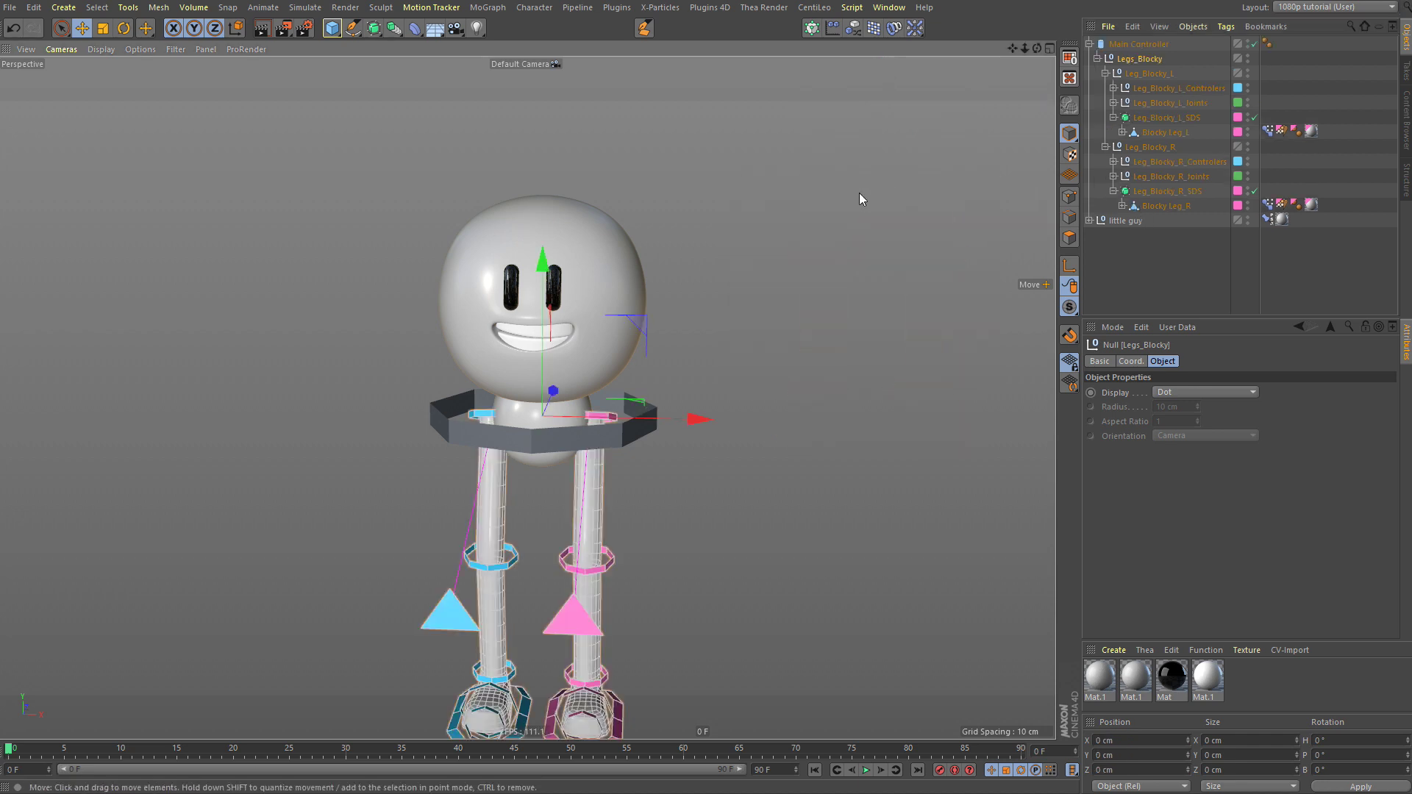
Step: Lower Legs_Blocky by about 4.9 cm along Y so the legs start at the underside of the body
click(1143, 75)
scroll(637, 375, up, 3)
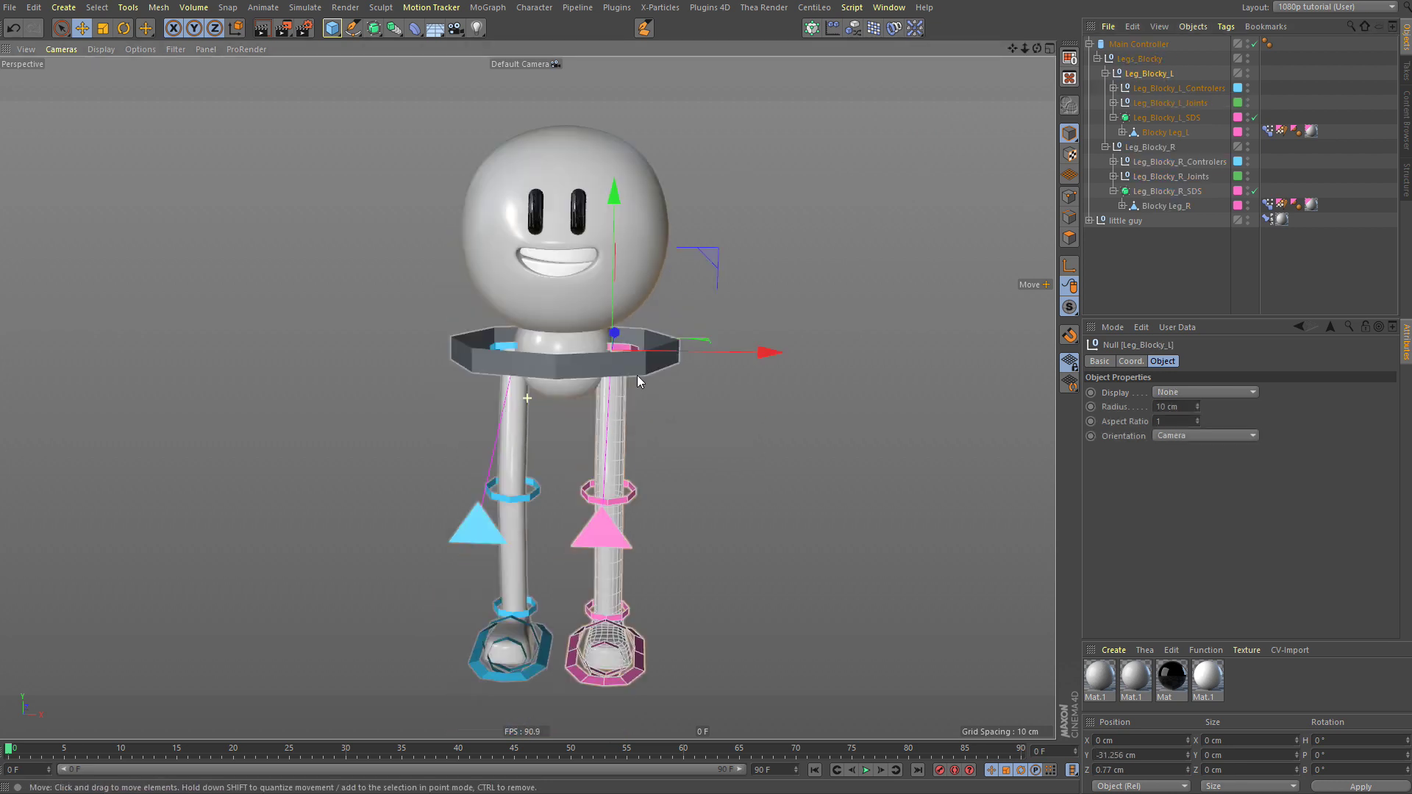
click(1139, 59)
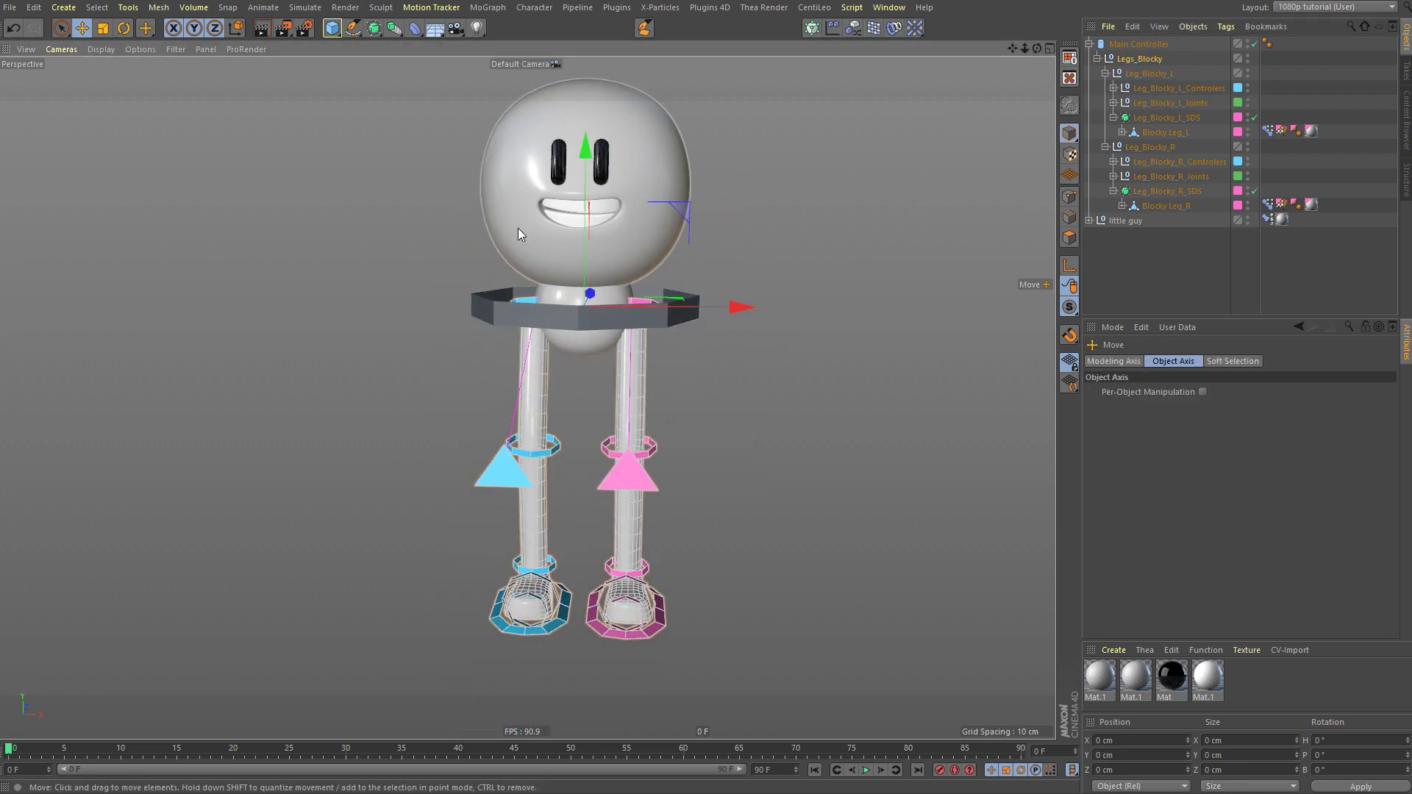
drag(587, 231, 588, 260)
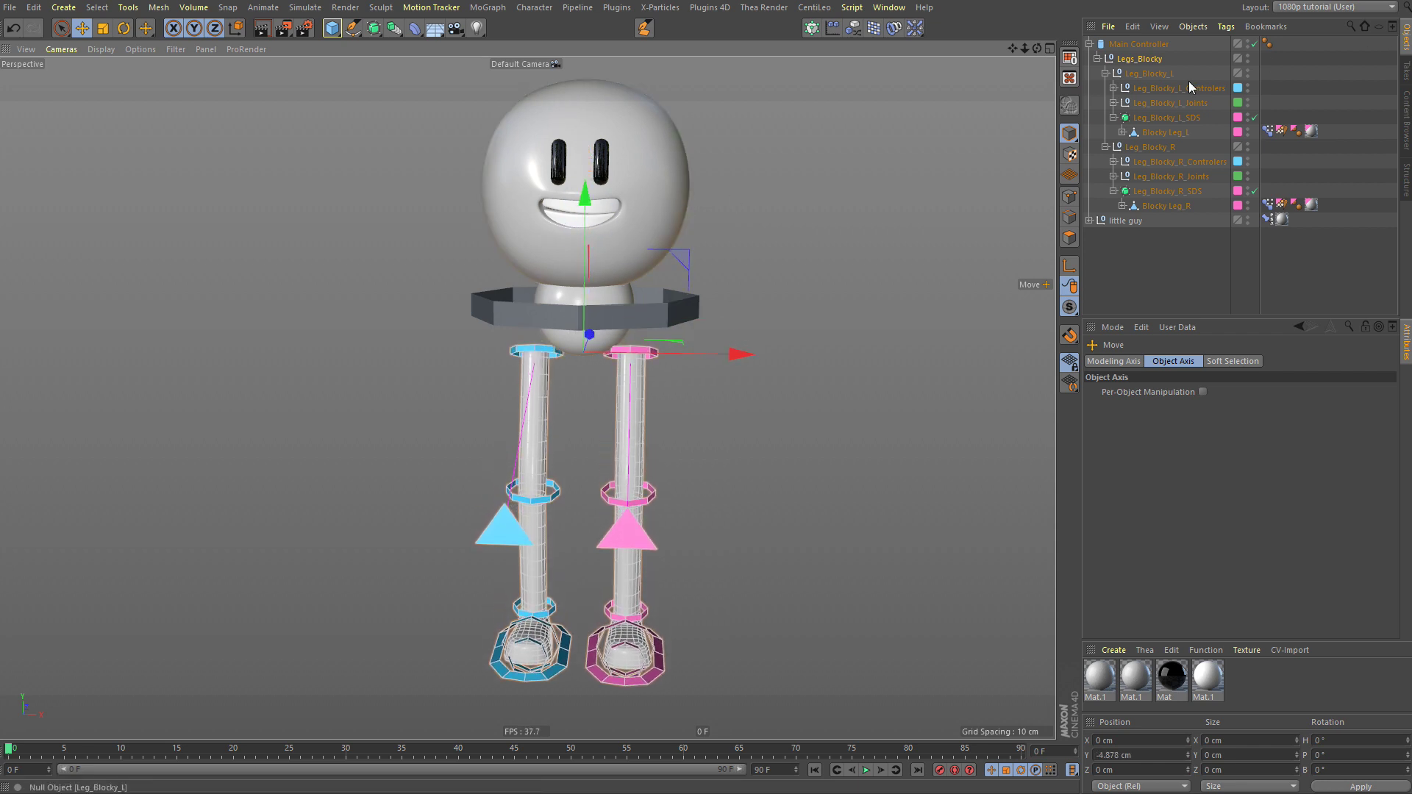
Step: Move Leg_Blocky_L inward, unfreeze all its transformations and set its X position to 2 cm
click(1152, 76)
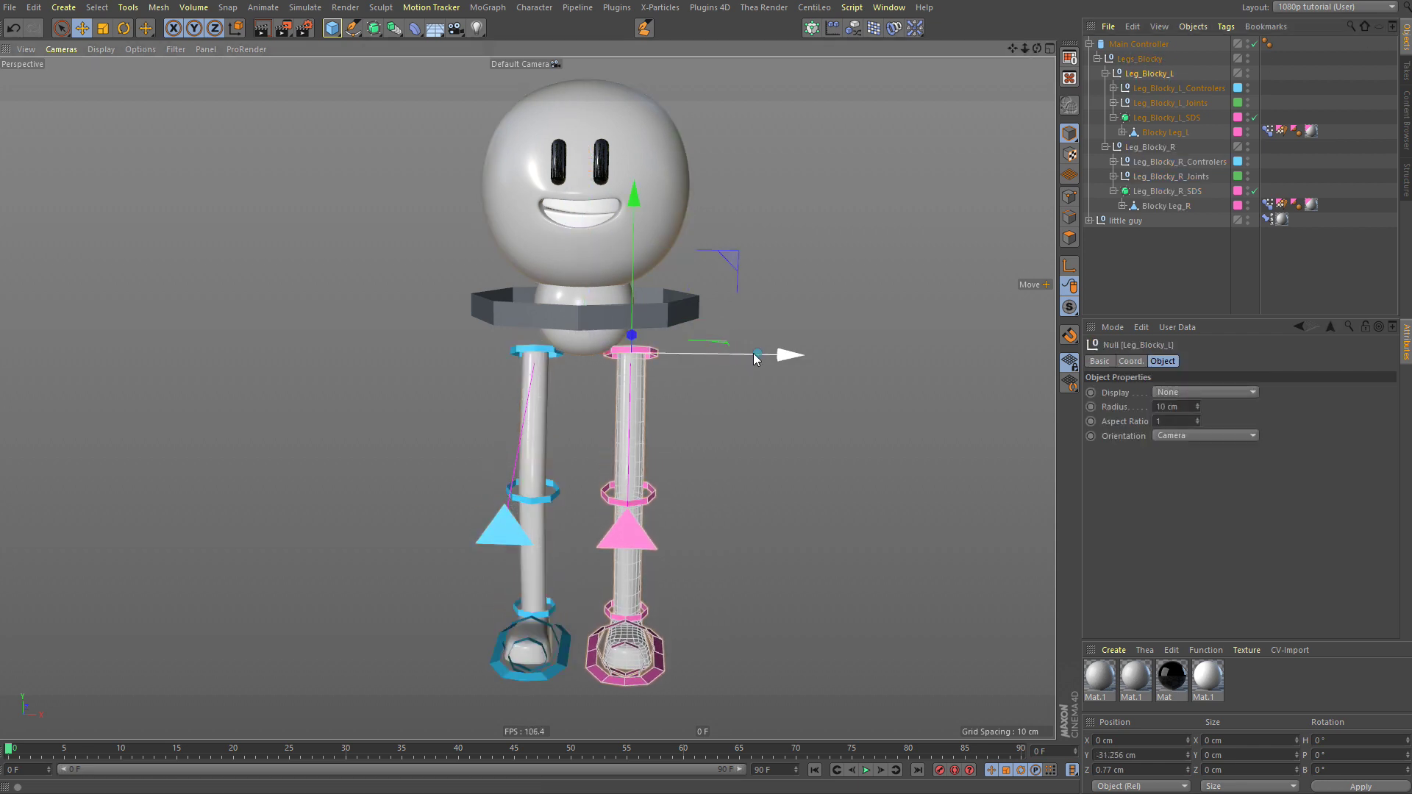
drag(758, 356, 728, 361)
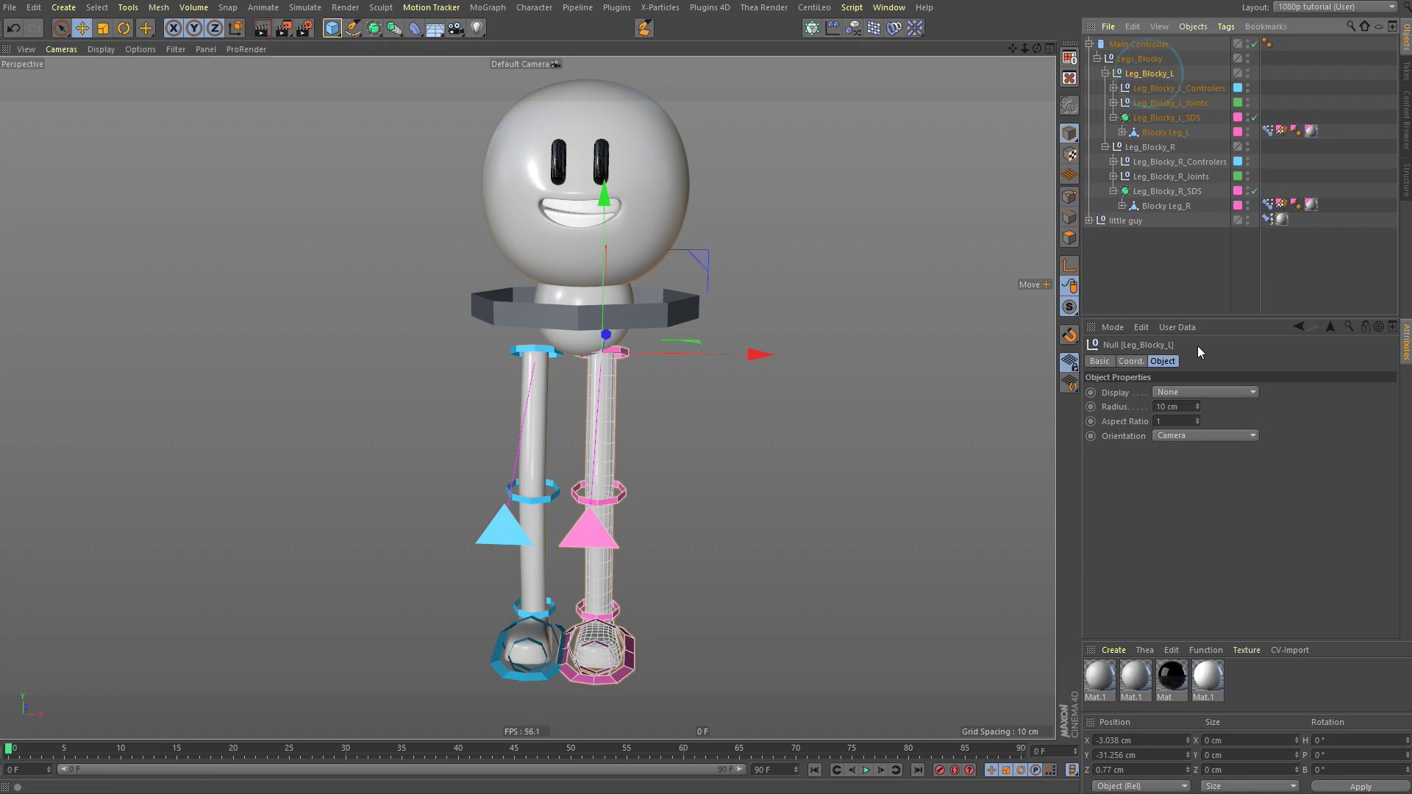
click(1144, 361)
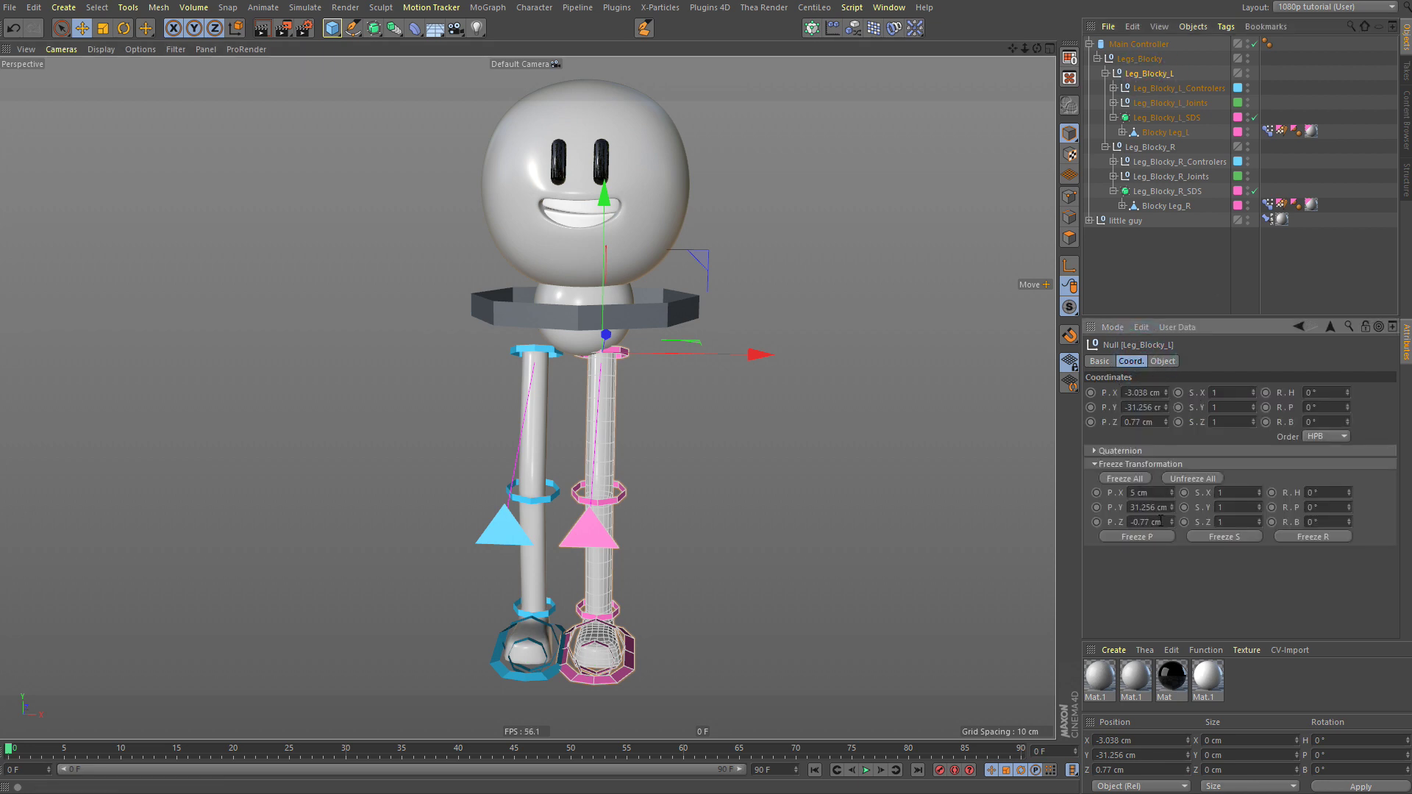
click(1196, 478)
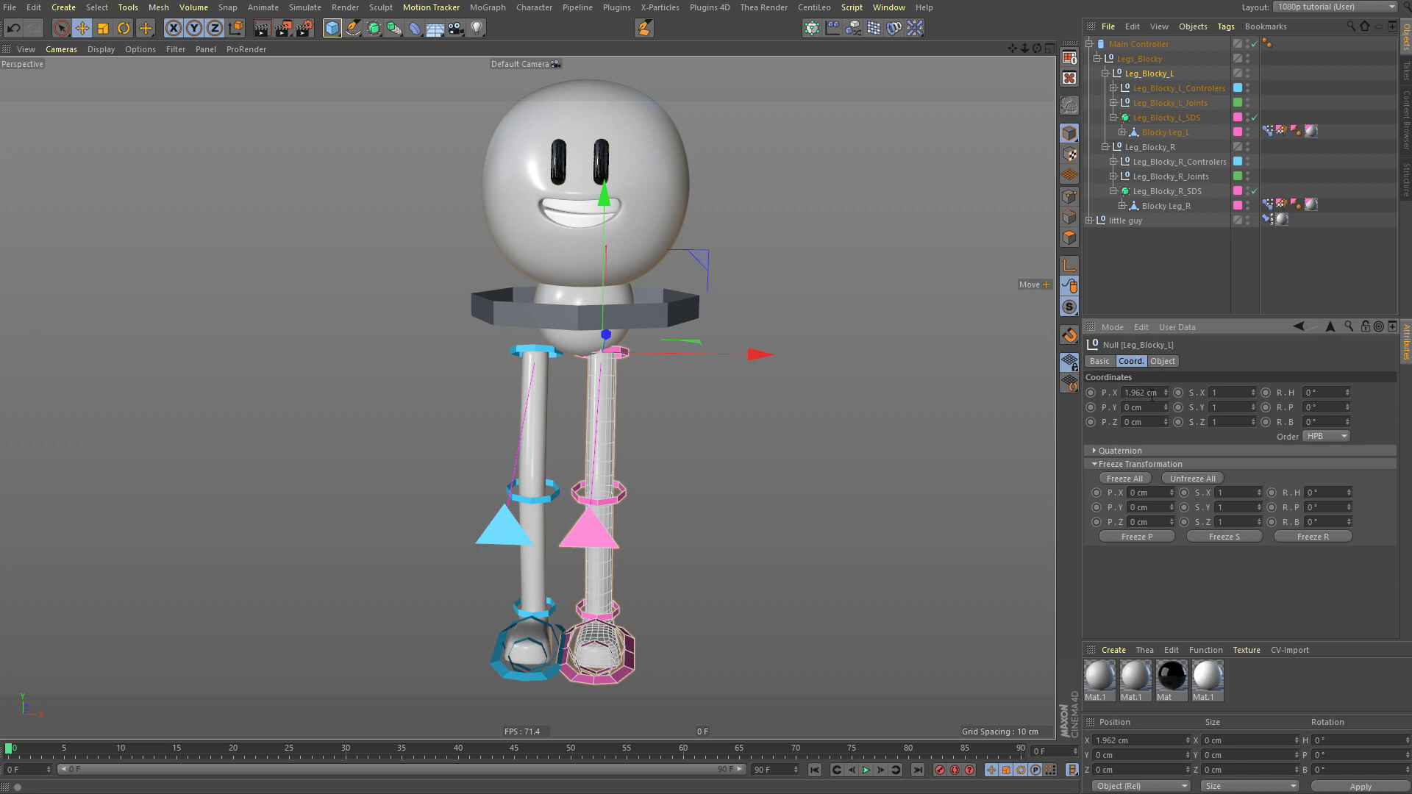
text(2)
key(Return)
Step: Unfreeze all transformations of Leg_Blocky_R and change its X position to mirror the left leg
click(1150, 147)
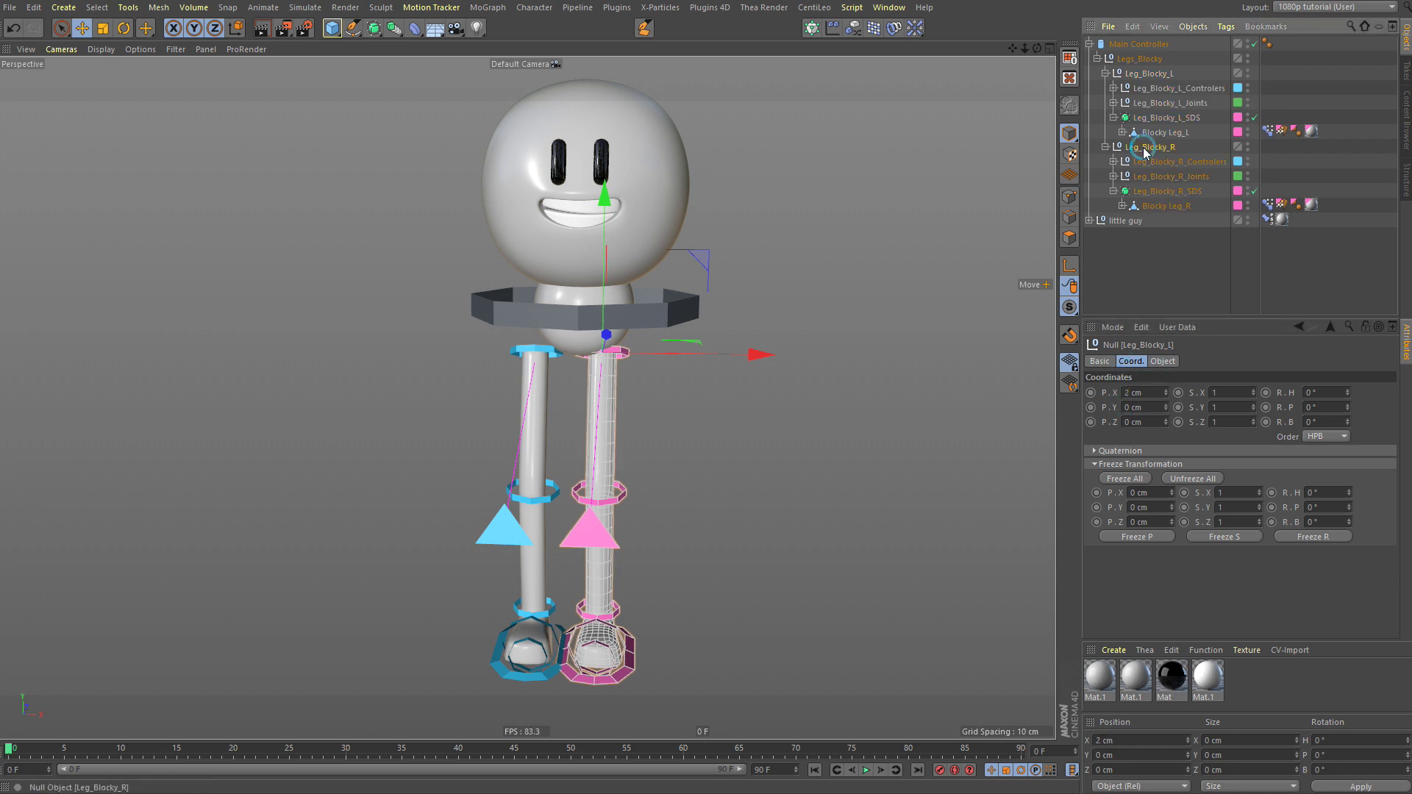
click(1171, 479)
double_click(1151, 392)
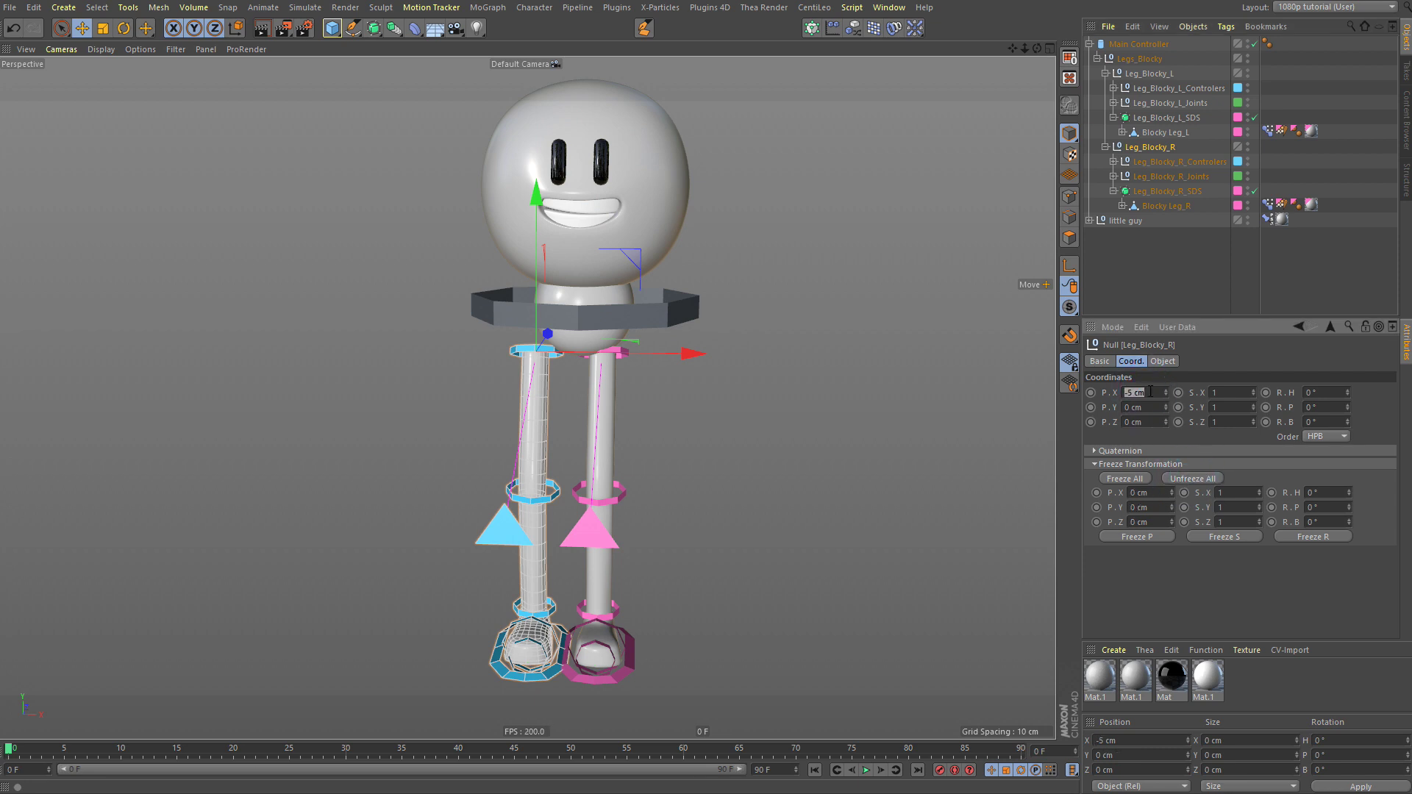
click(923, 499)
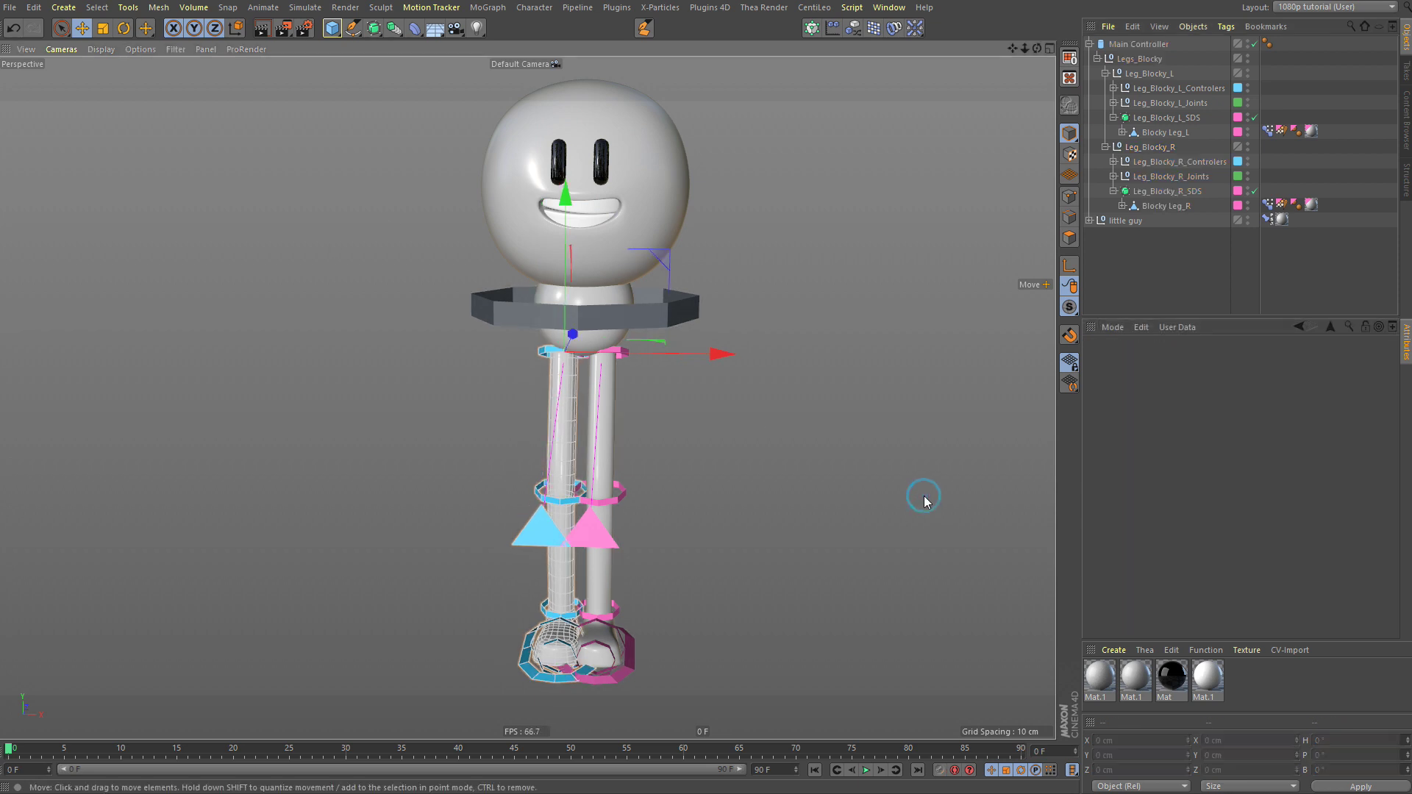
Step: Spread the two foot IK controllers apart, moving the right foot outward by about 1.4 cm along X
alt+drag(591, 579, 617, 588)
click(642, 668)
alt+drag(641, 668, 677, 456)
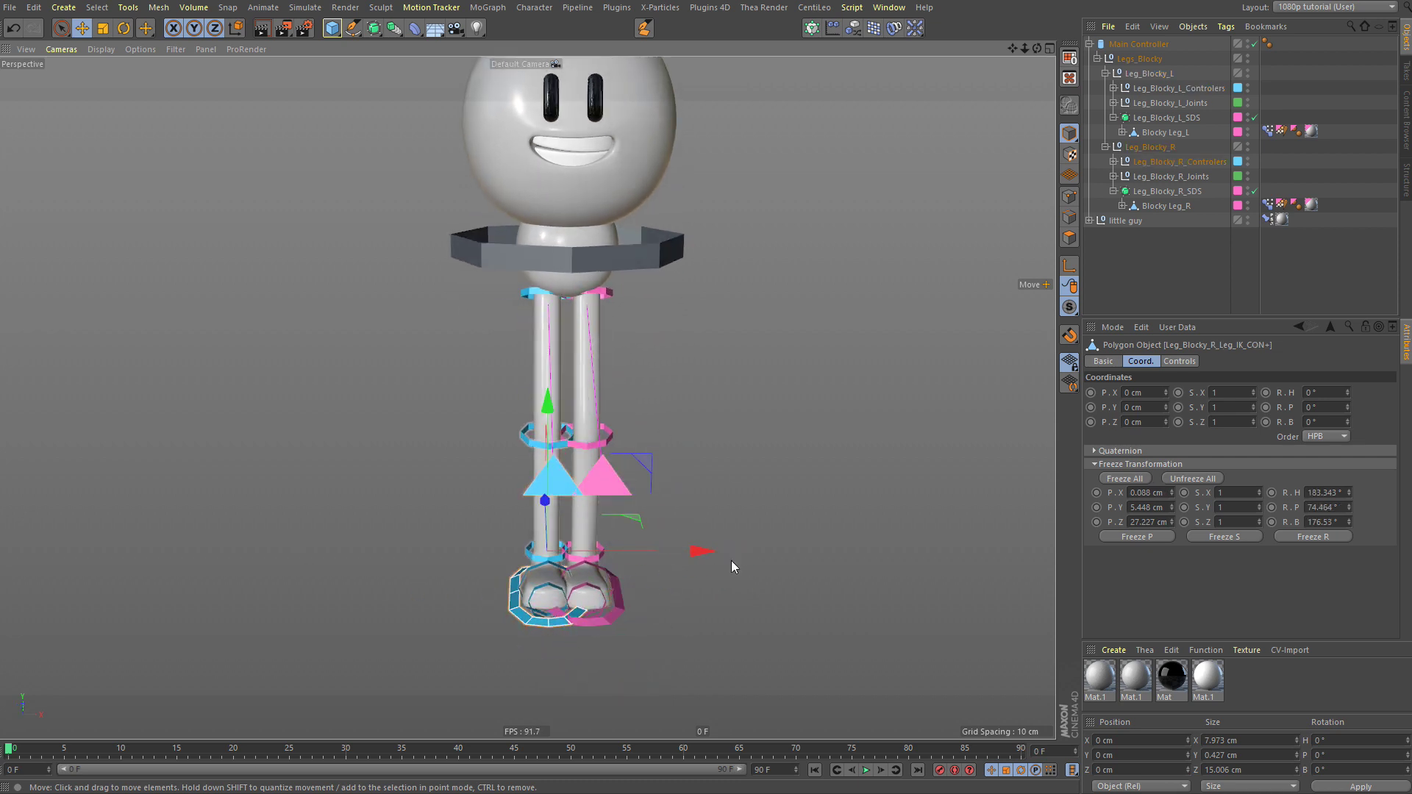
mouse_move(678, 552)
mouse_down()
mouse_move(697, 553)
mouse_move(673, 558)
mouse_up()
click(560, 624)
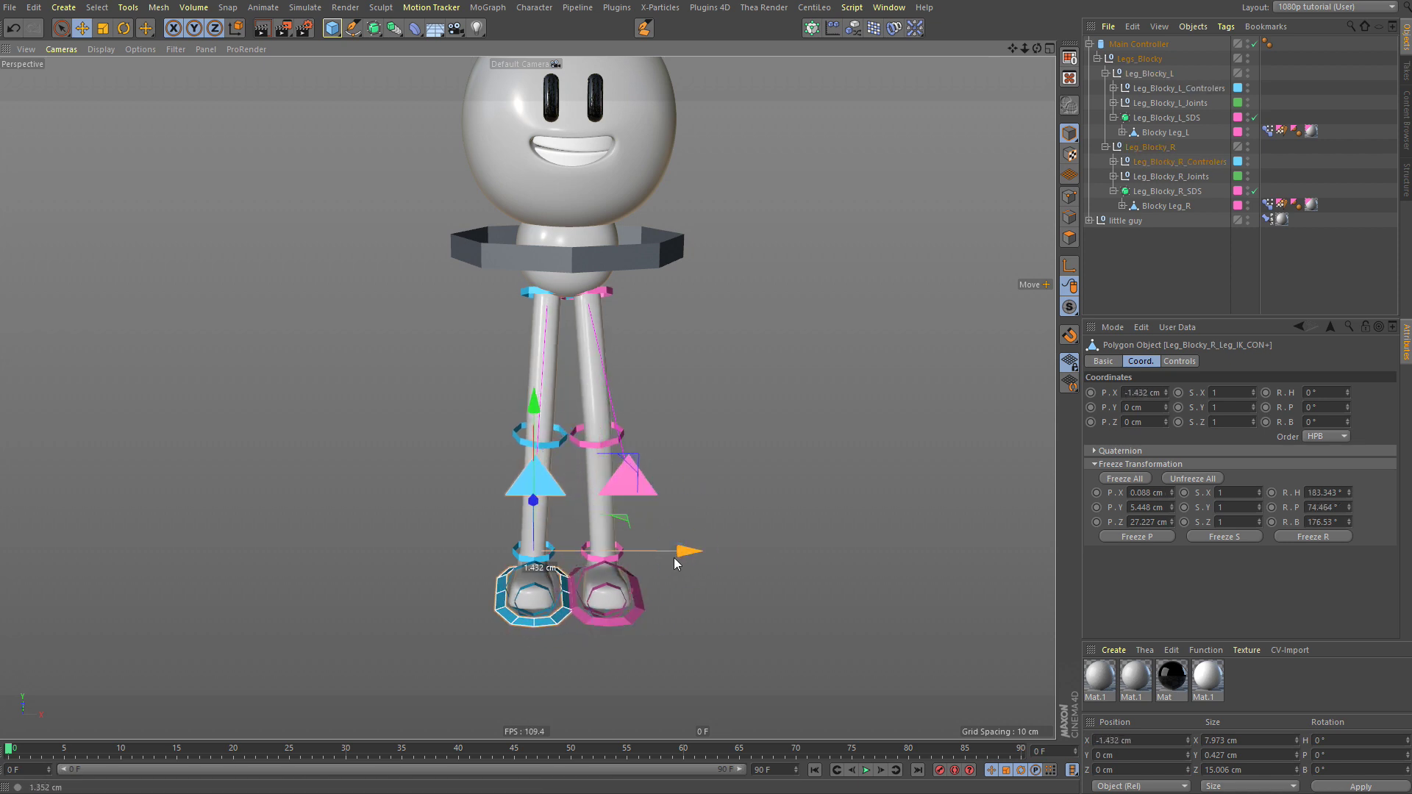
click(741, 446)
Step: Take Legs_Blocky out of Main Controller and parent Leg_Blocky_L_Controlers and Leg_Blocky_R_Controlers under Main Controller instead
alt+drag(596, 610, 558, 439)
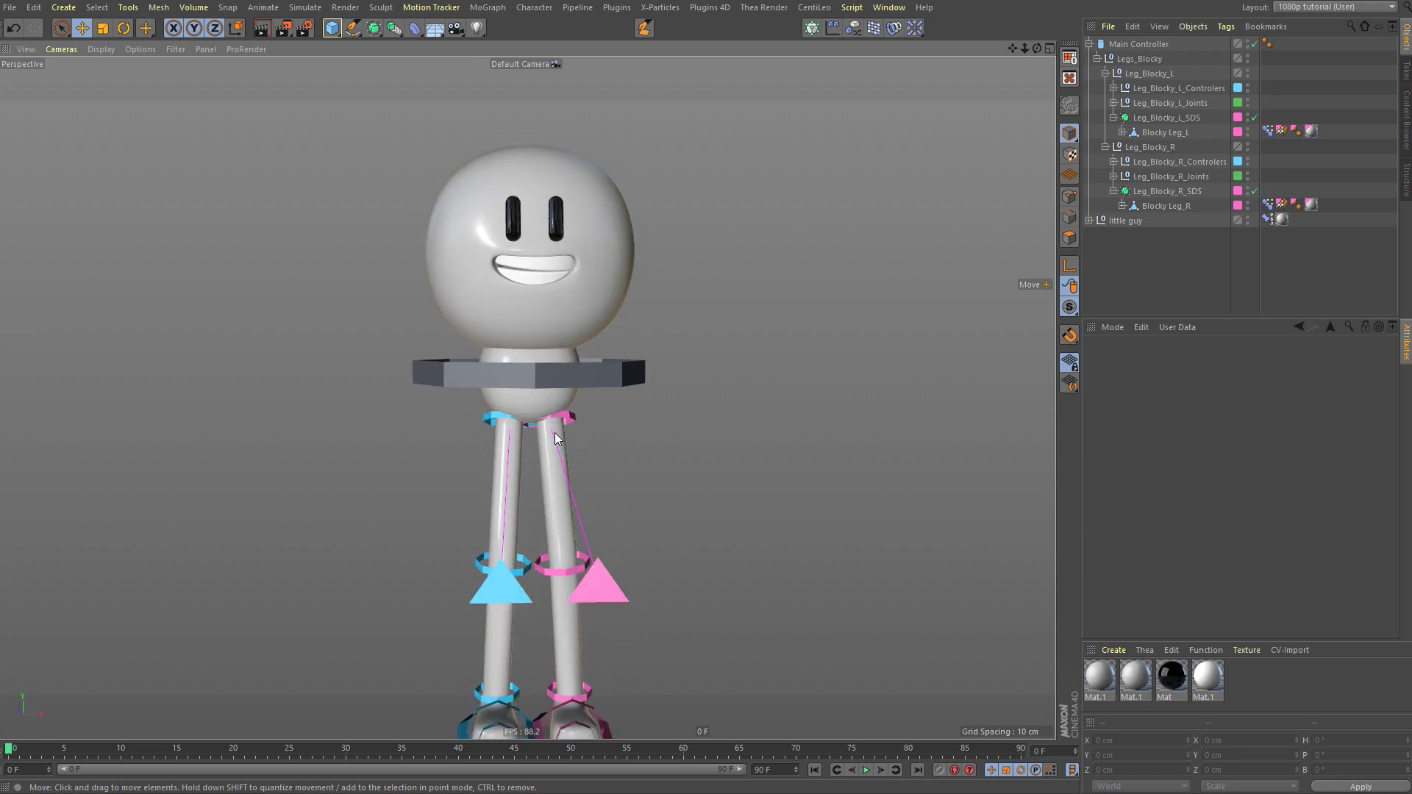
click(1133, 58)
drag(1133, 29, 1144, 42)
click(1158, 73)
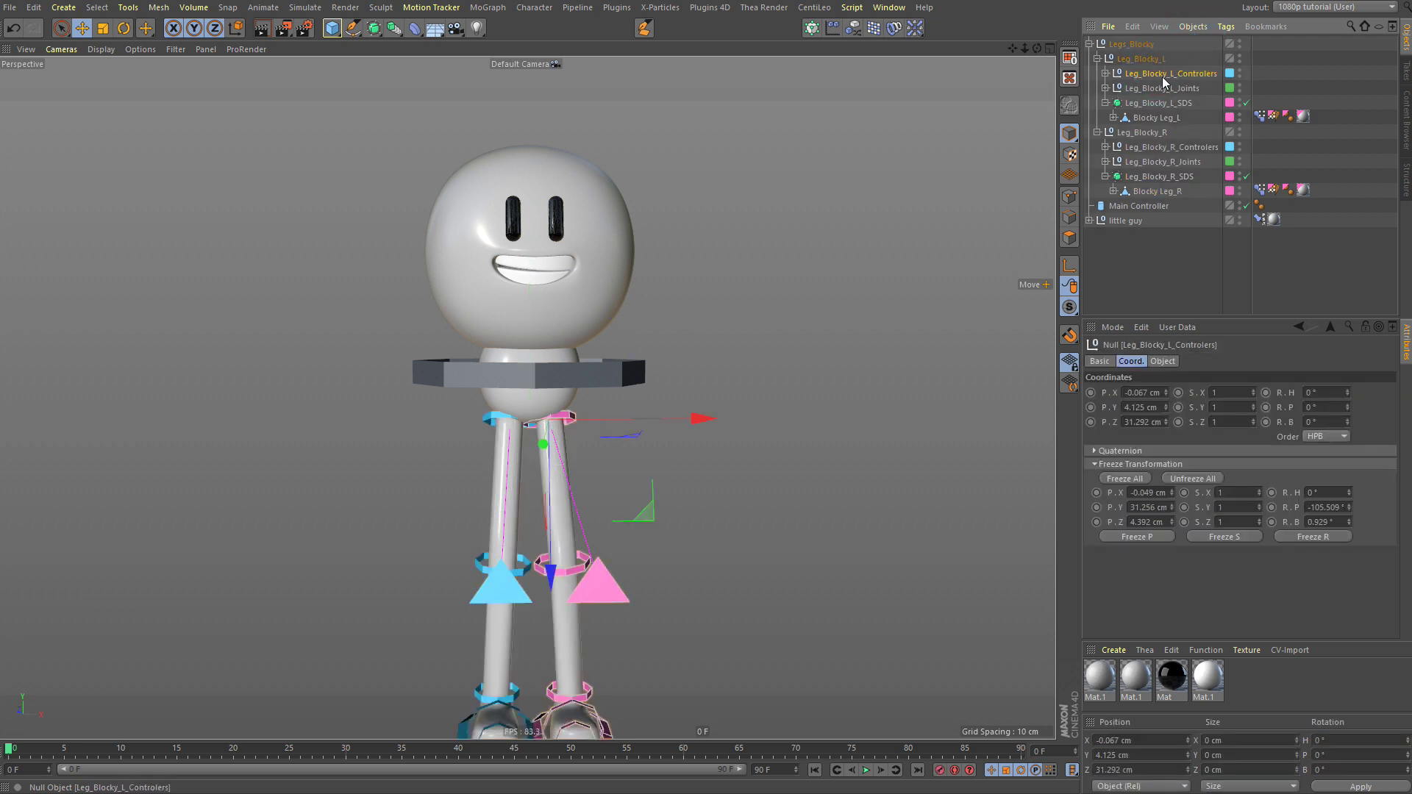
drag(1156, 77, 1144, 212)
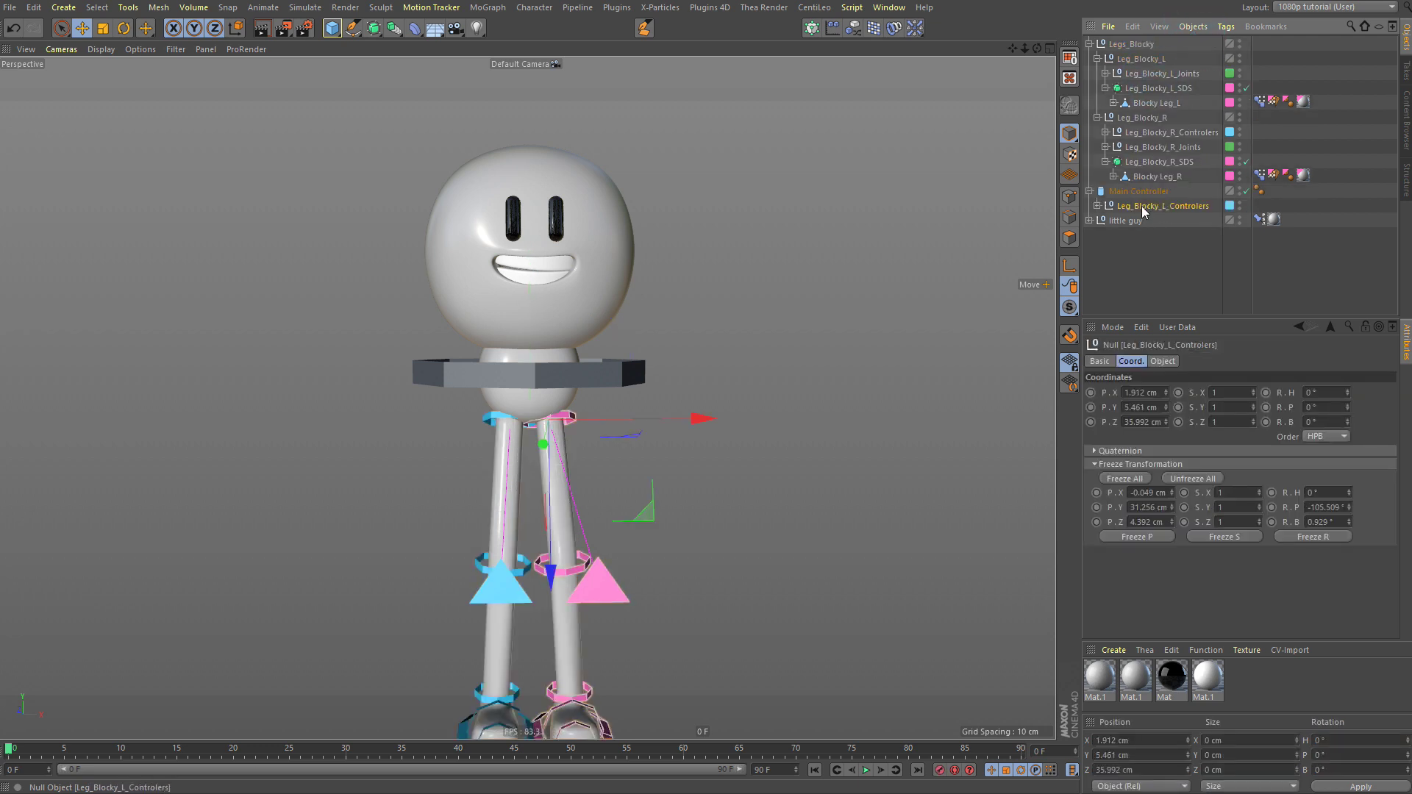
click(1155, 135)
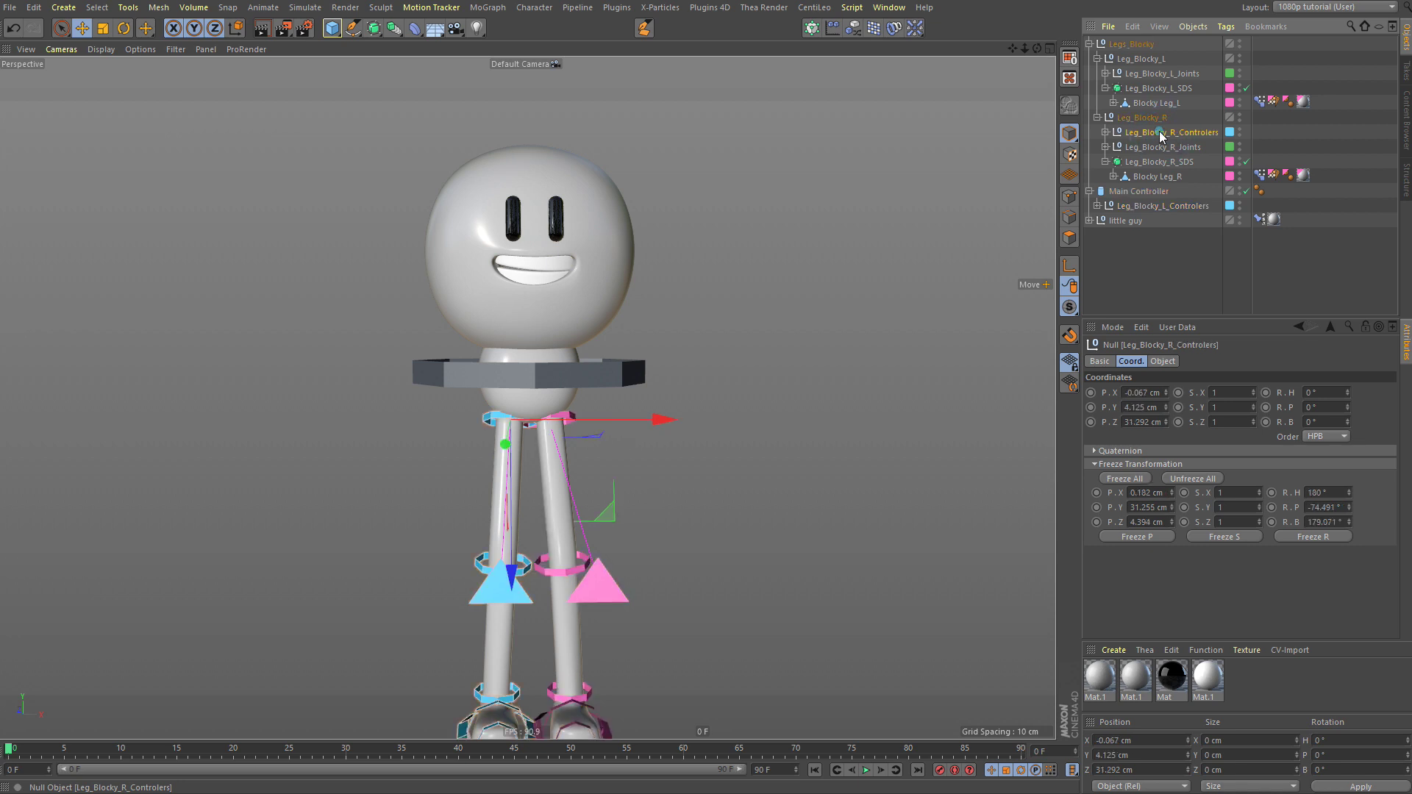
Step: Place the Legs_Blocky null below little guy in the object hierarchy and collapse it
drag(1151, 204, 1129, 243)
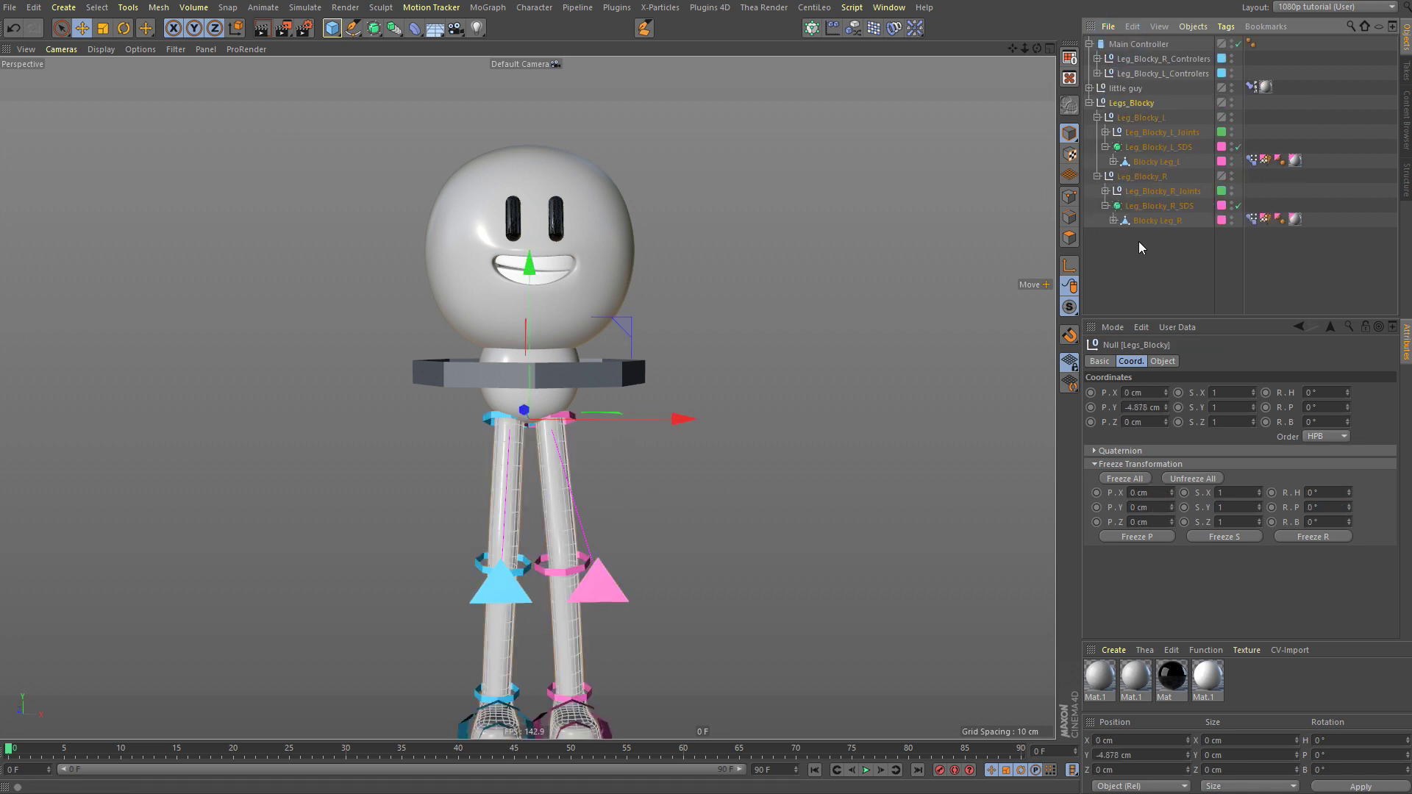
click(1089, 103)
click(1134, 145)
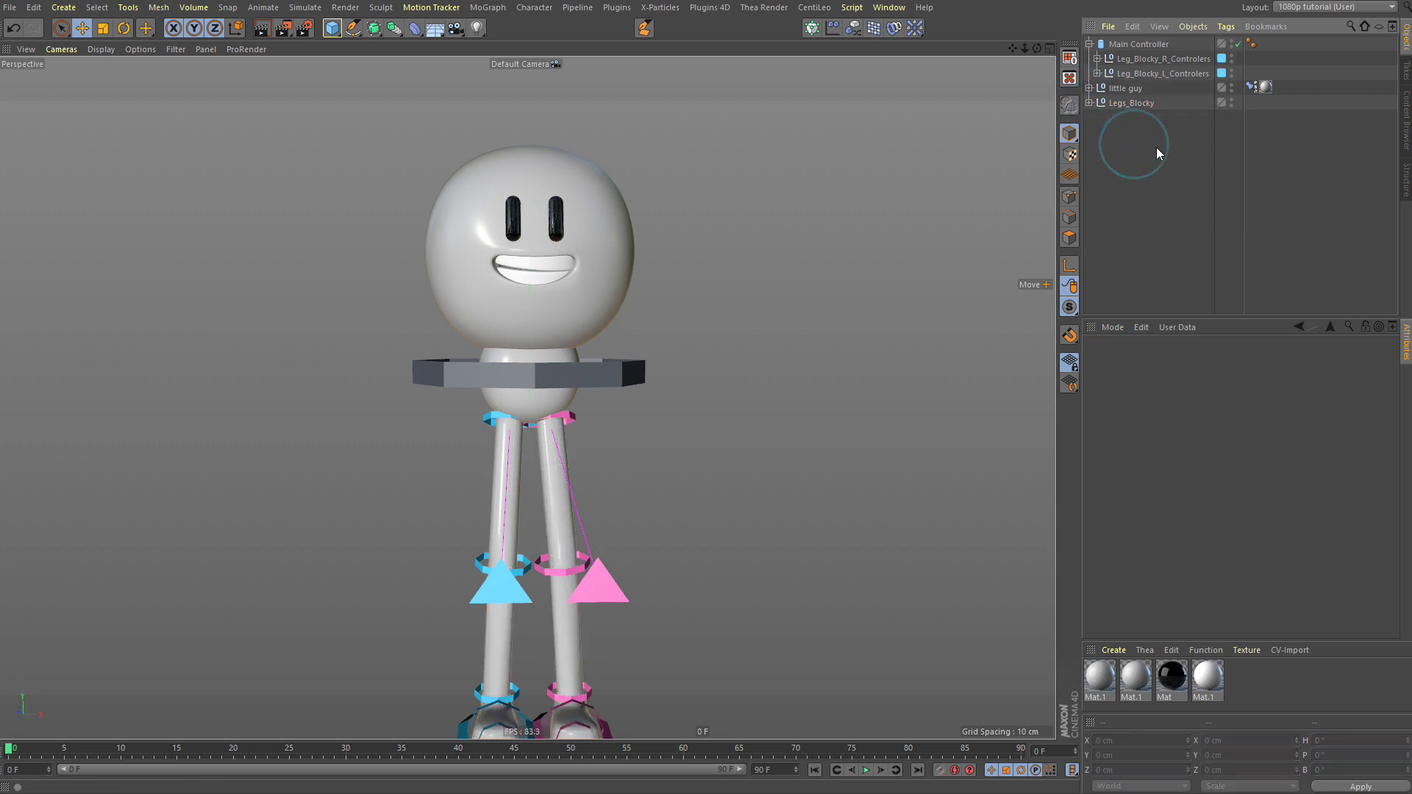
Step: Test the combined rig by moving Main Controller with the leg controllers, undo the move and deselect everything
alt+middle_drag(551, 556, 586, 488)
alt+right_drag(587, 489, 545, 482)
alt+drag(596, 386, 569, 399)
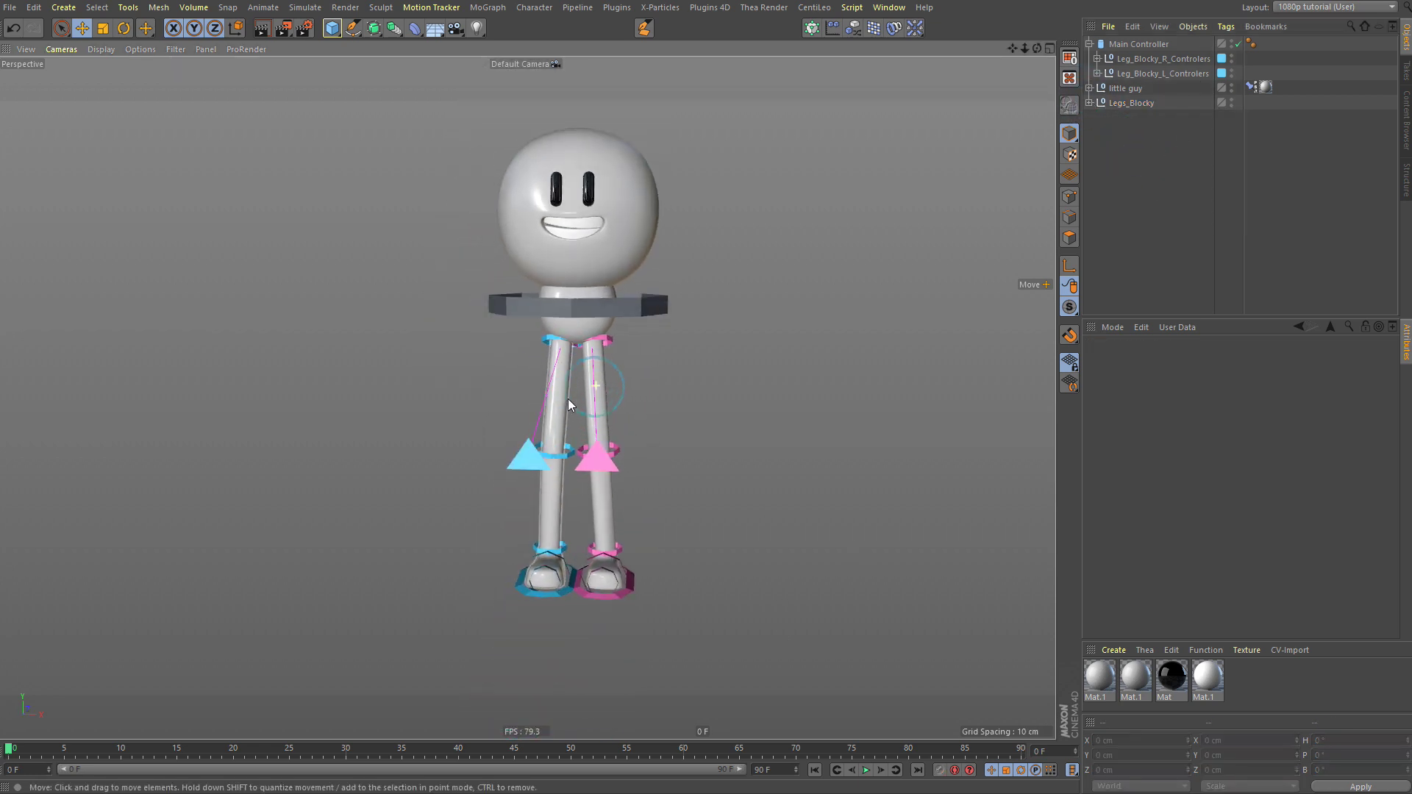
click(670, 312)
mouse_move(649, 378)
mouse_down()
mouse_move(782, 400)
mouse_move(638, 407)
mouse_move(624, 381)
mouse_up()
key(ctrl+z)
alt+drag(519, 378, 609, 356)
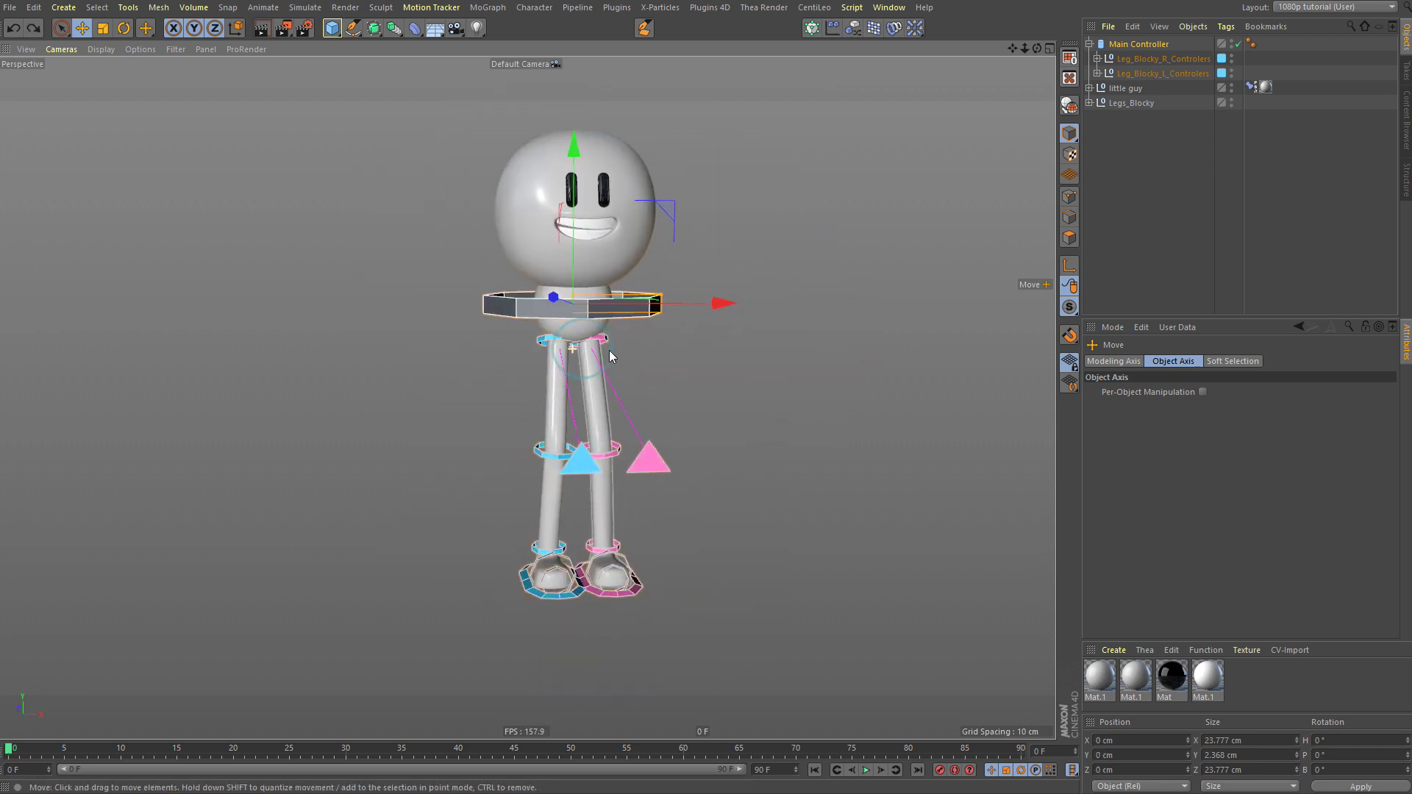
click(548, 376)
click(619, 190)
click(752, 349)
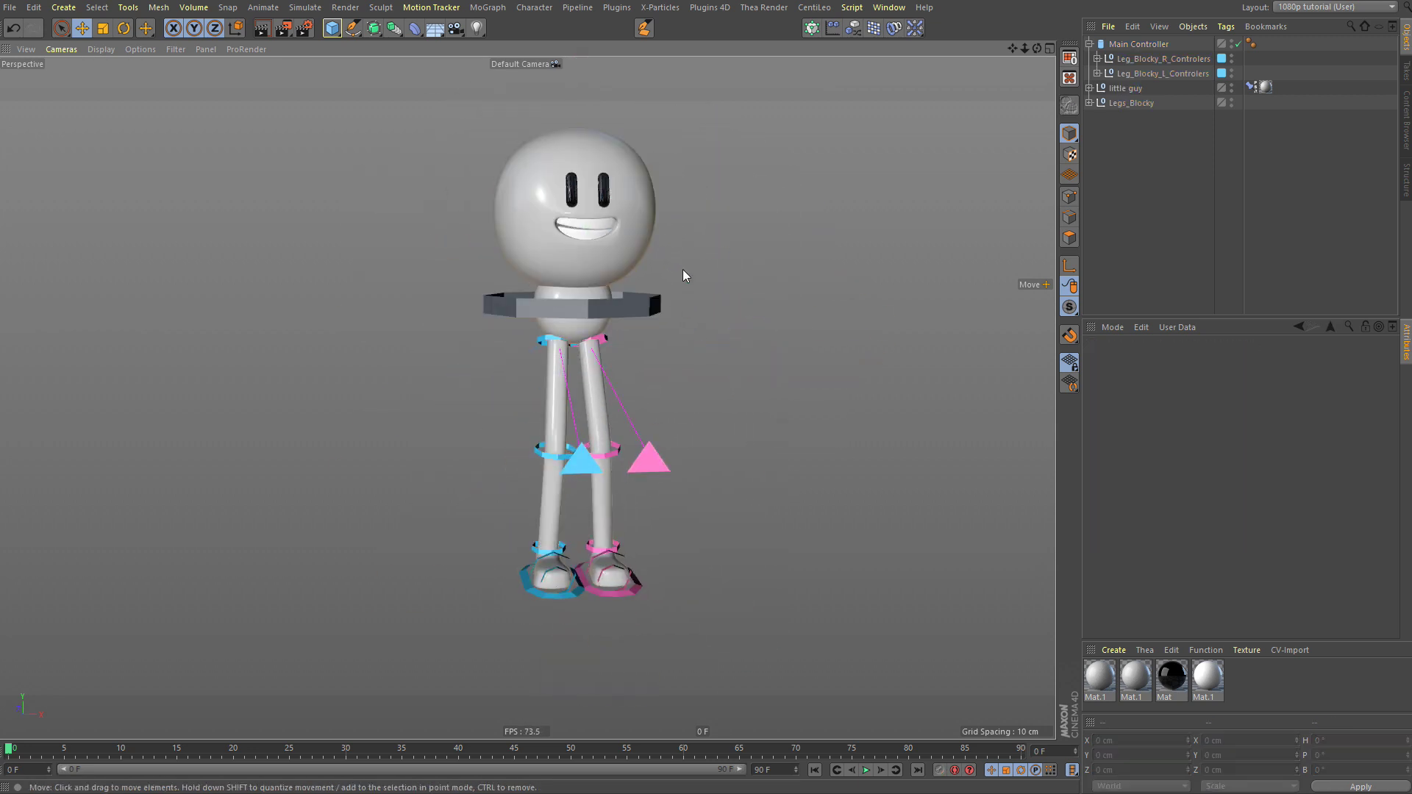
Step: Test moving Main Controller with both leg controller groups attached, and undo the move
click(588, 304)
drag(588, 304, 691, 364)
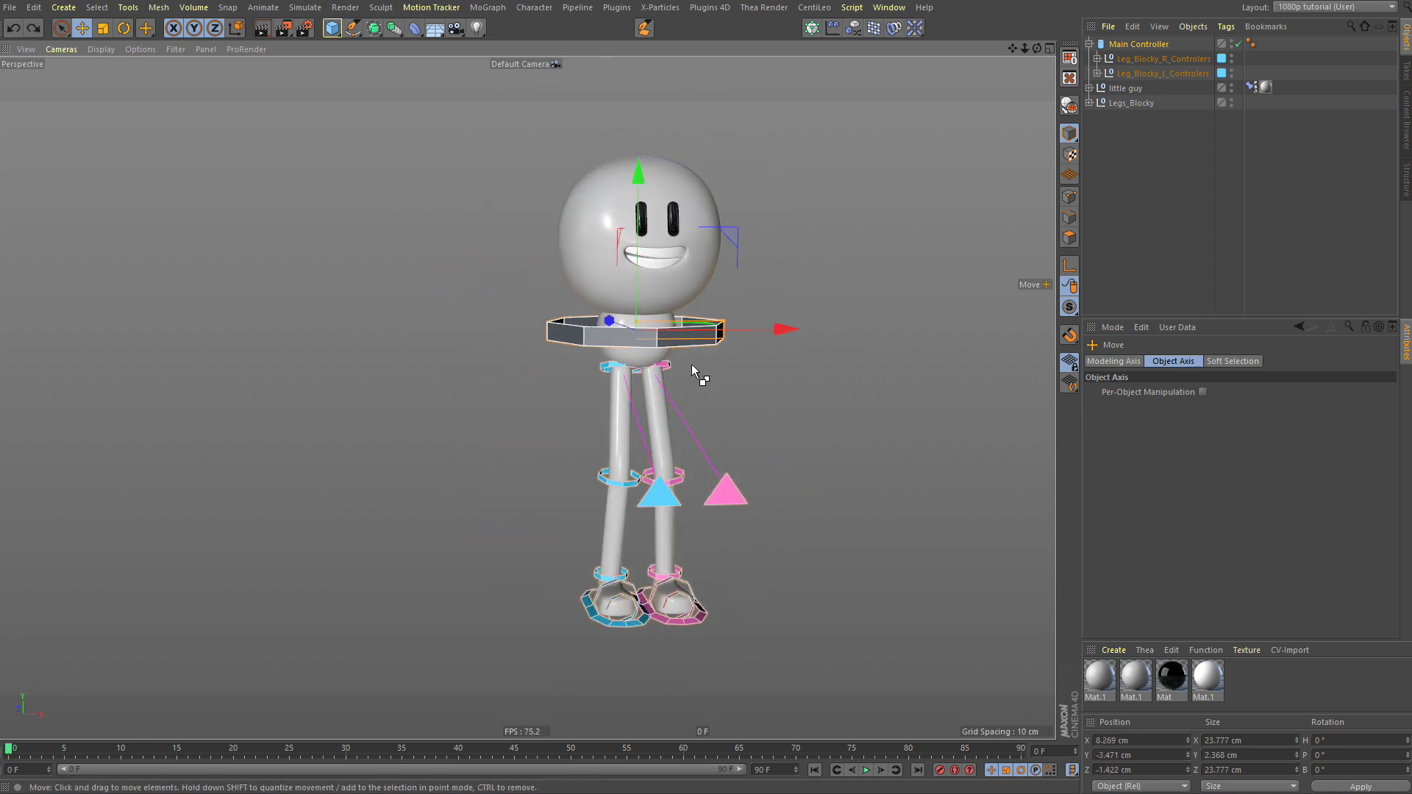
key(ctrl+z)
alt+drag(604, 334, 573, 337)
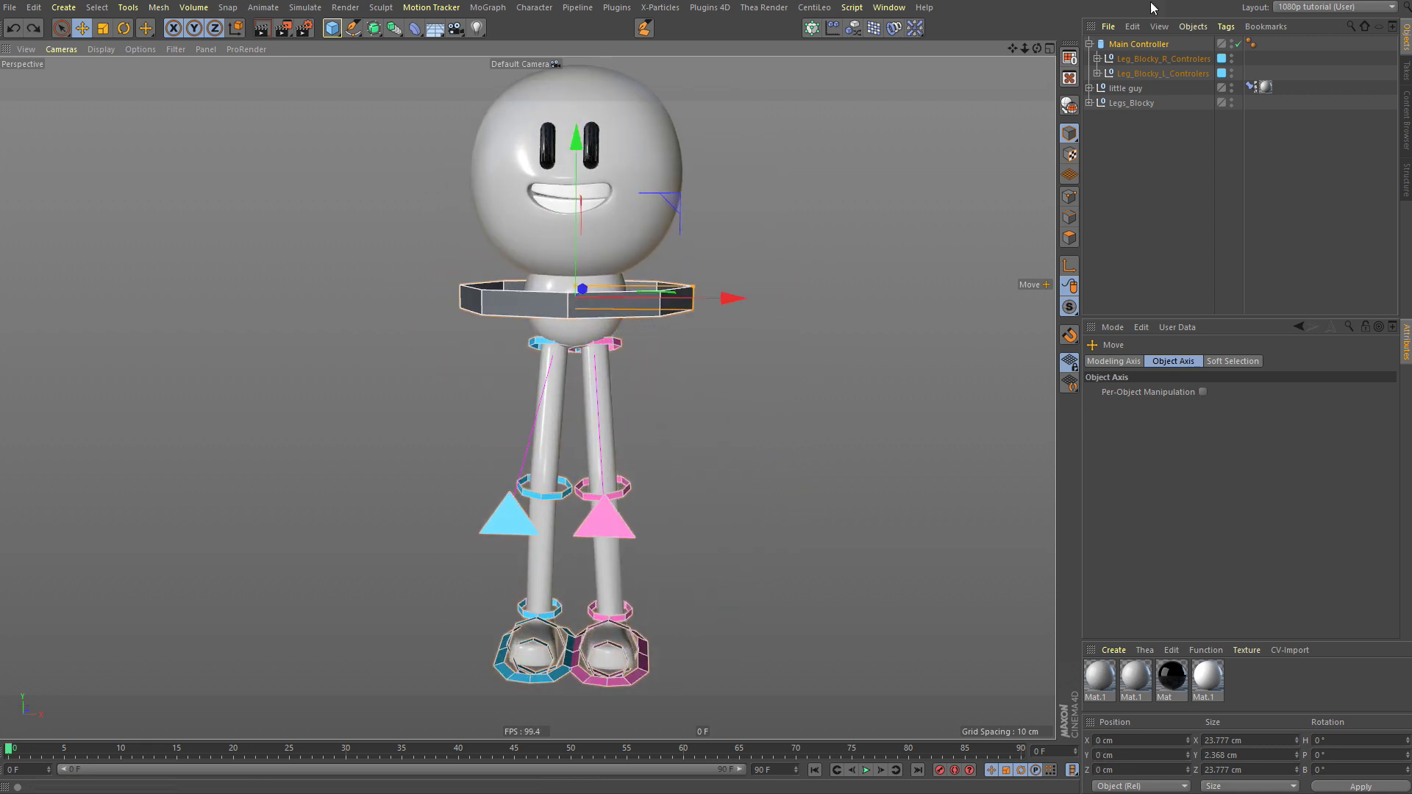
Step: Select Main Controller with all its children and inspect the contents of Leg_Blocky_R_Controlers
middle_click(1128, 46)
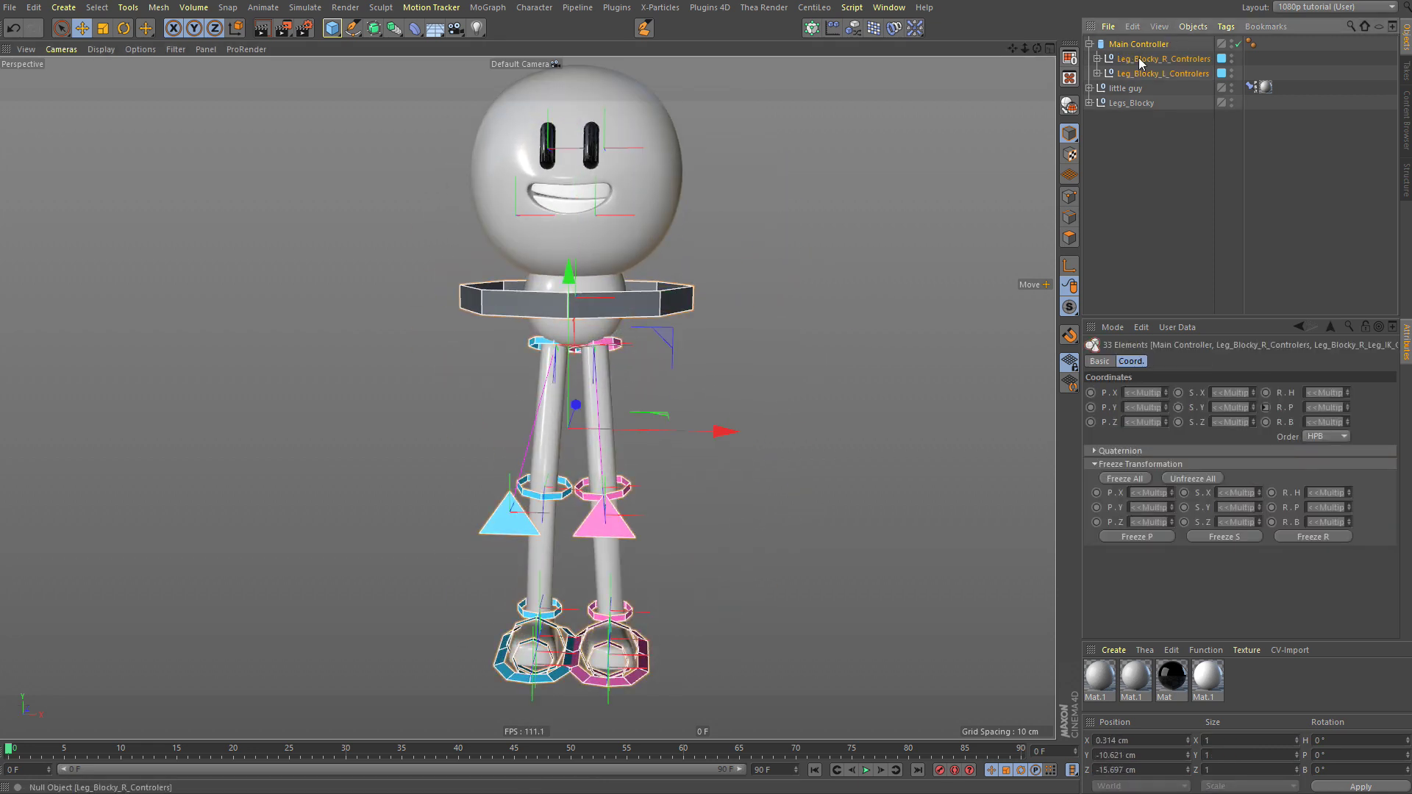
alt+drag(609, 514, 707, 544)
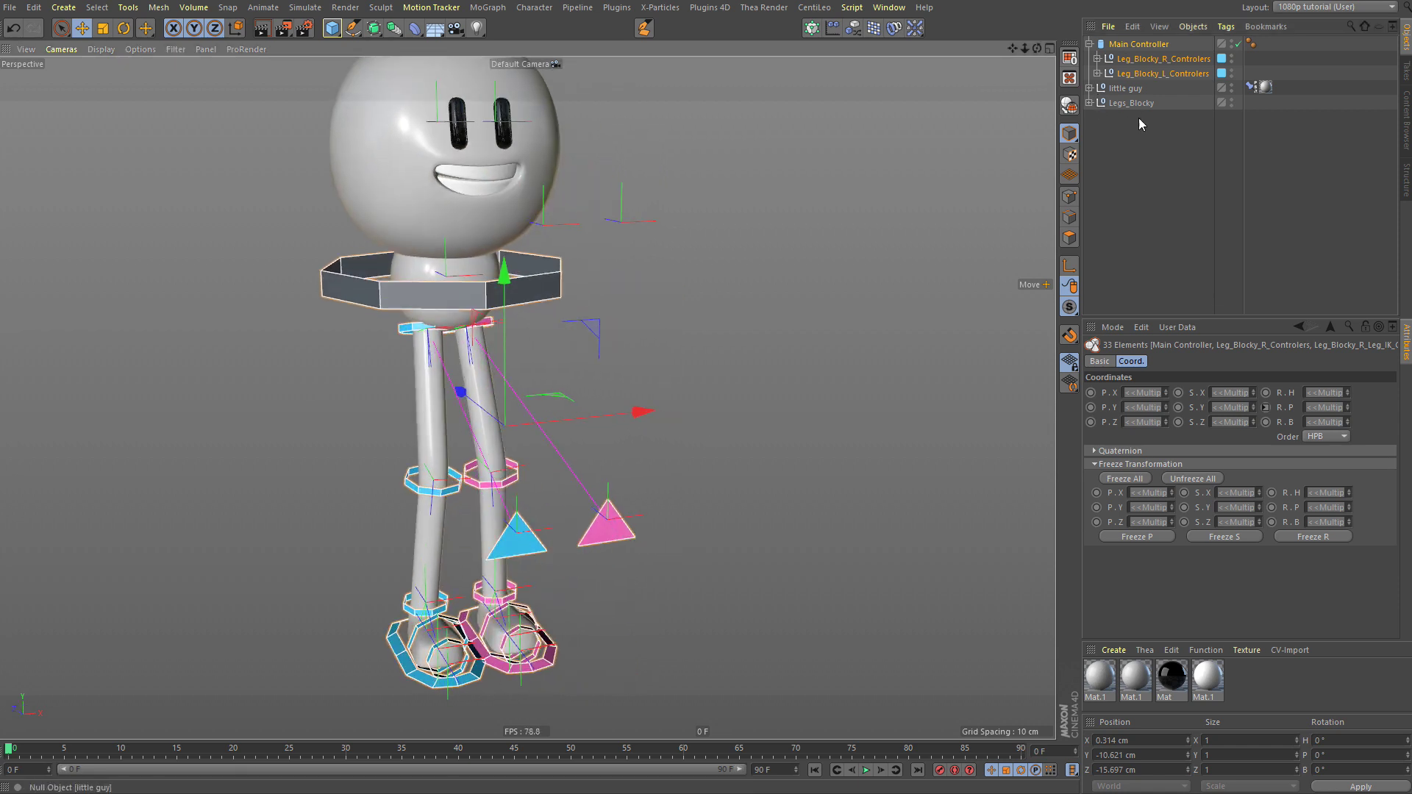
click(1094, 67)
click(1095, 61)
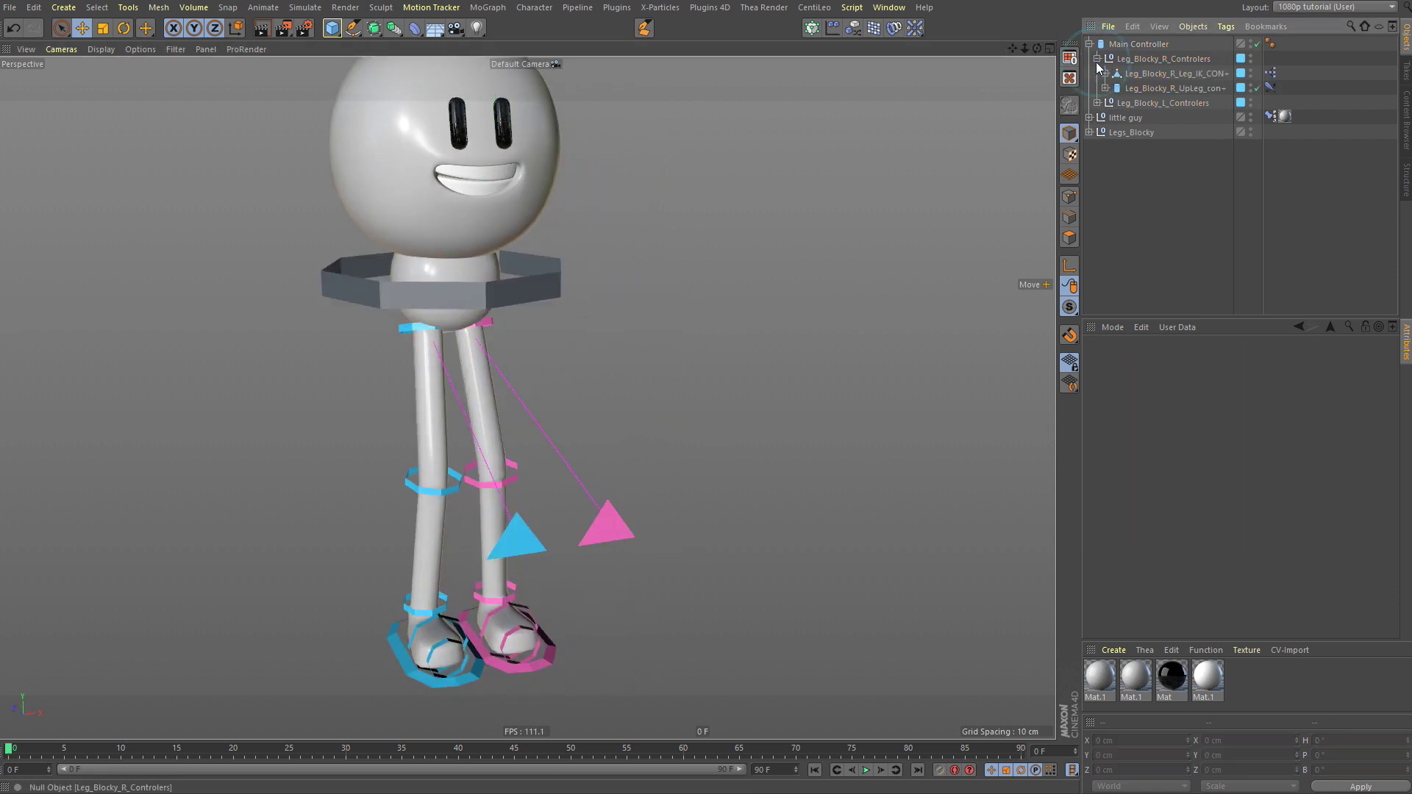
click(1096, 62)
Step: Take Leg_Blocky_R_Leg_IK_CON+ and Leg_Blocky_L_Leg_IK_CON+ out of Main Controller and place them at the top level above little guy
alt+drag(487, 309, 568, 629)
click(563, 628)
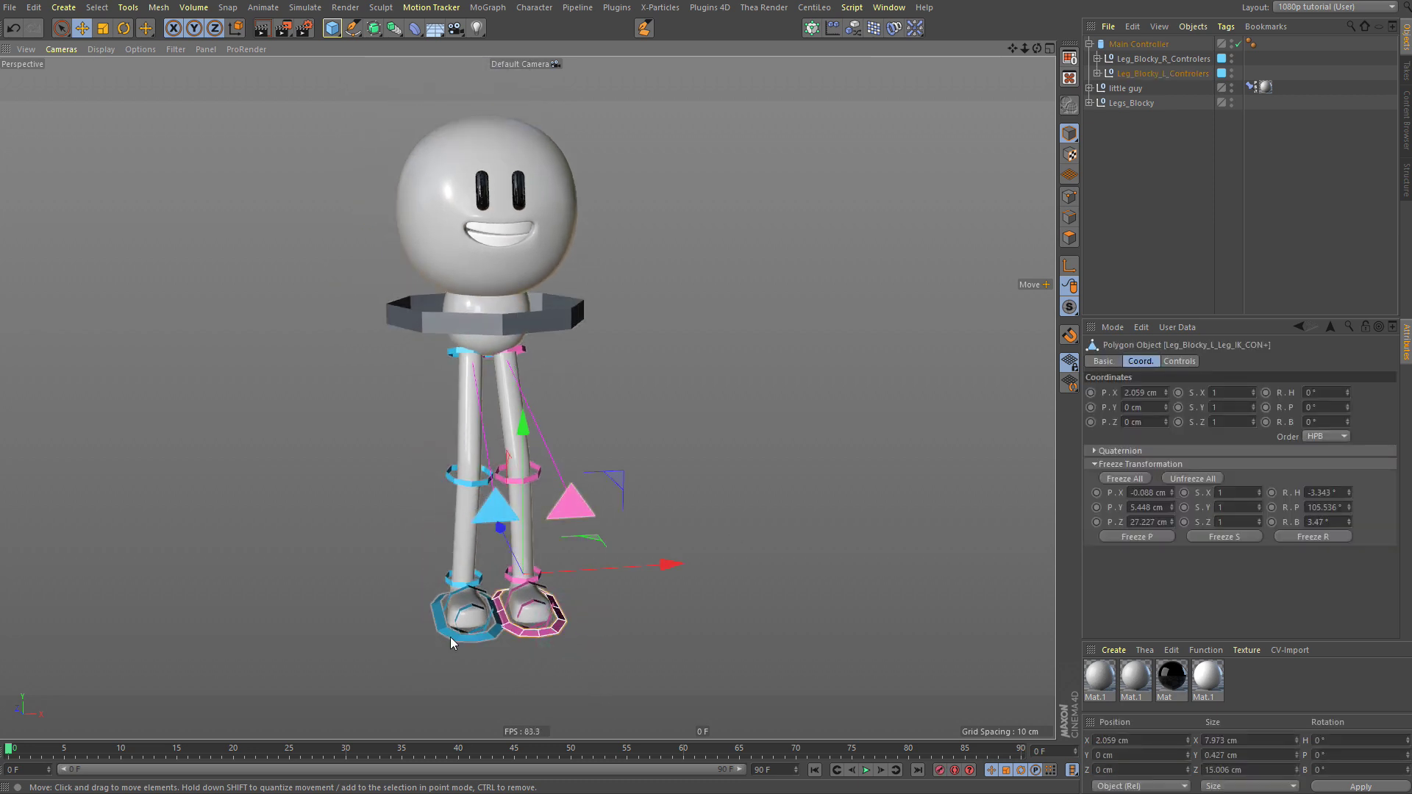
shift+click(450, 637)
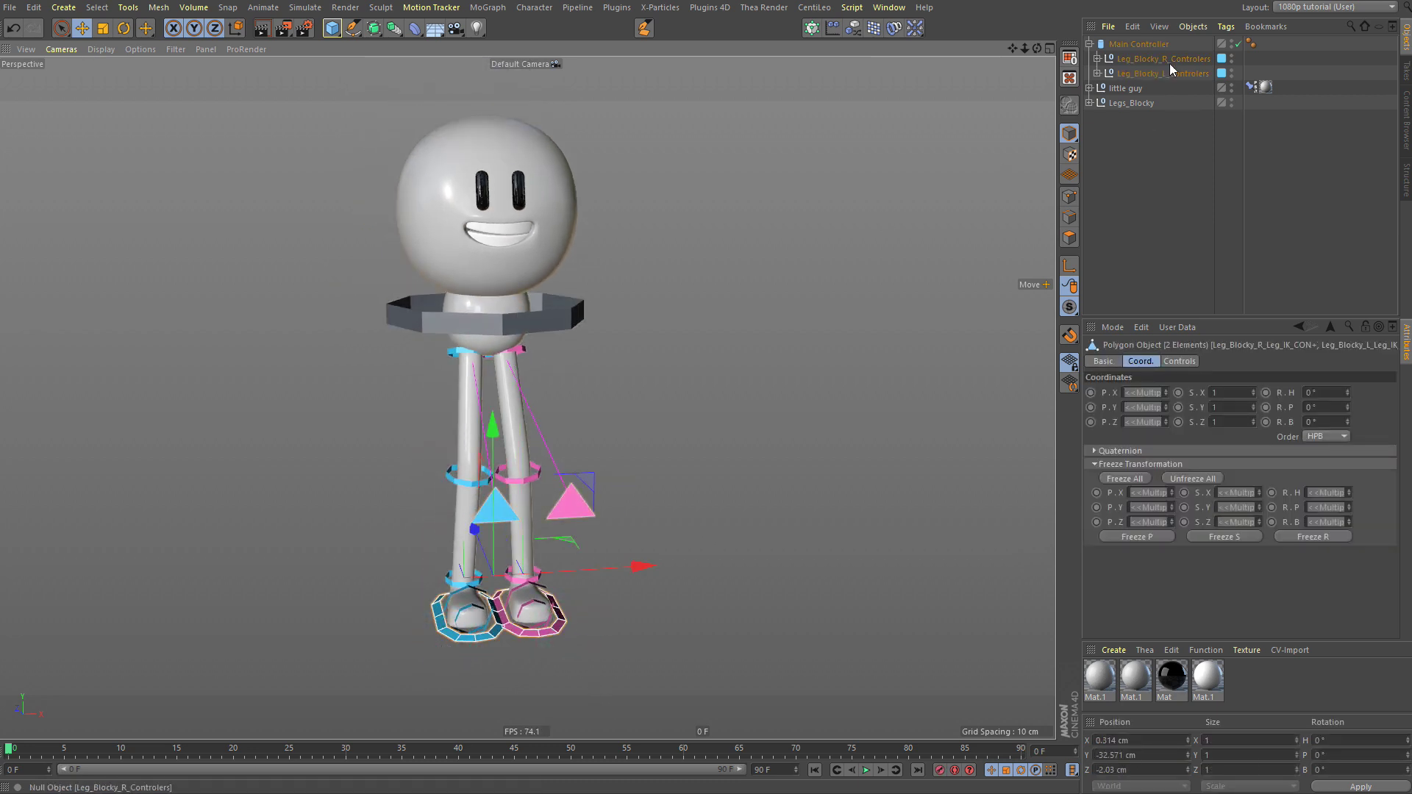
key(s)
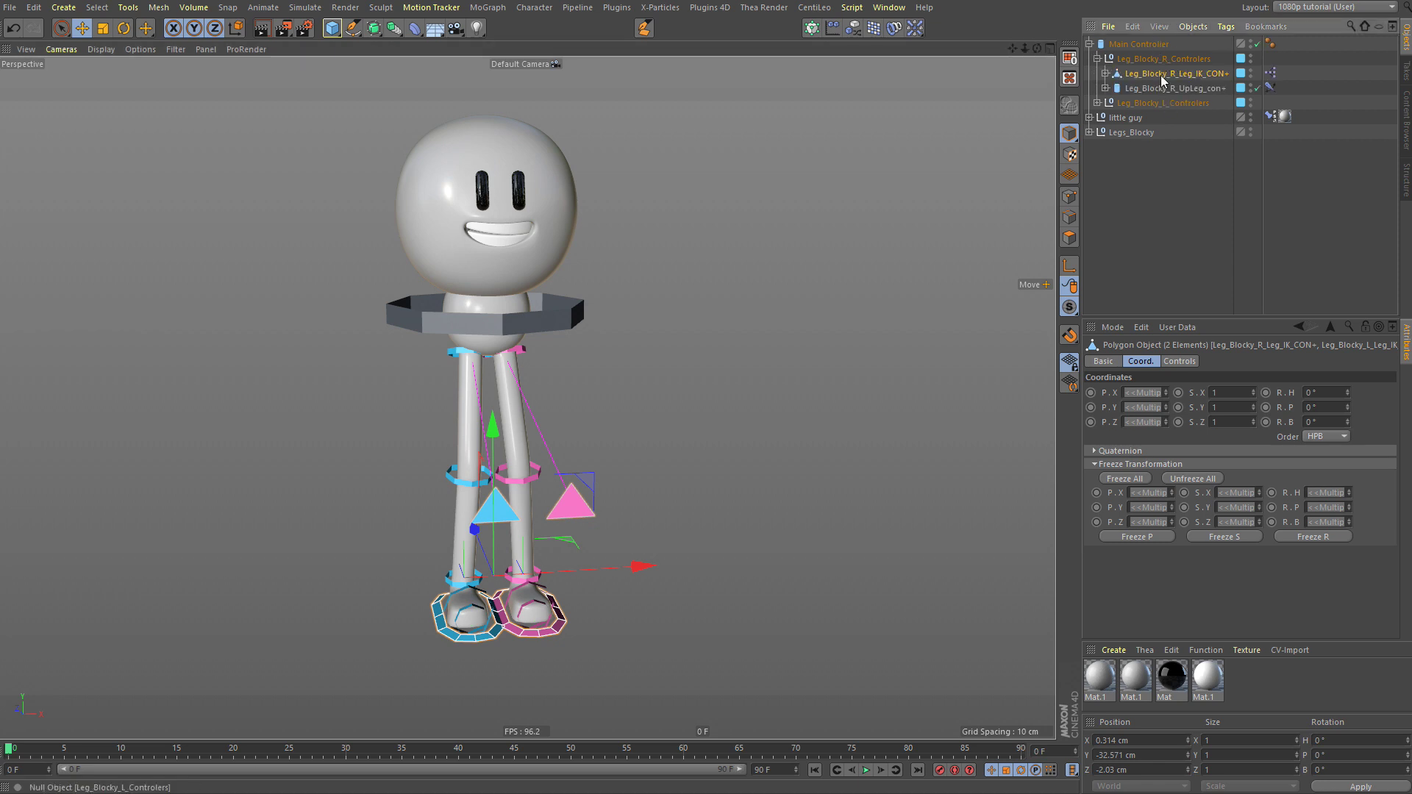
drag(1136, 81, 1141, 109)
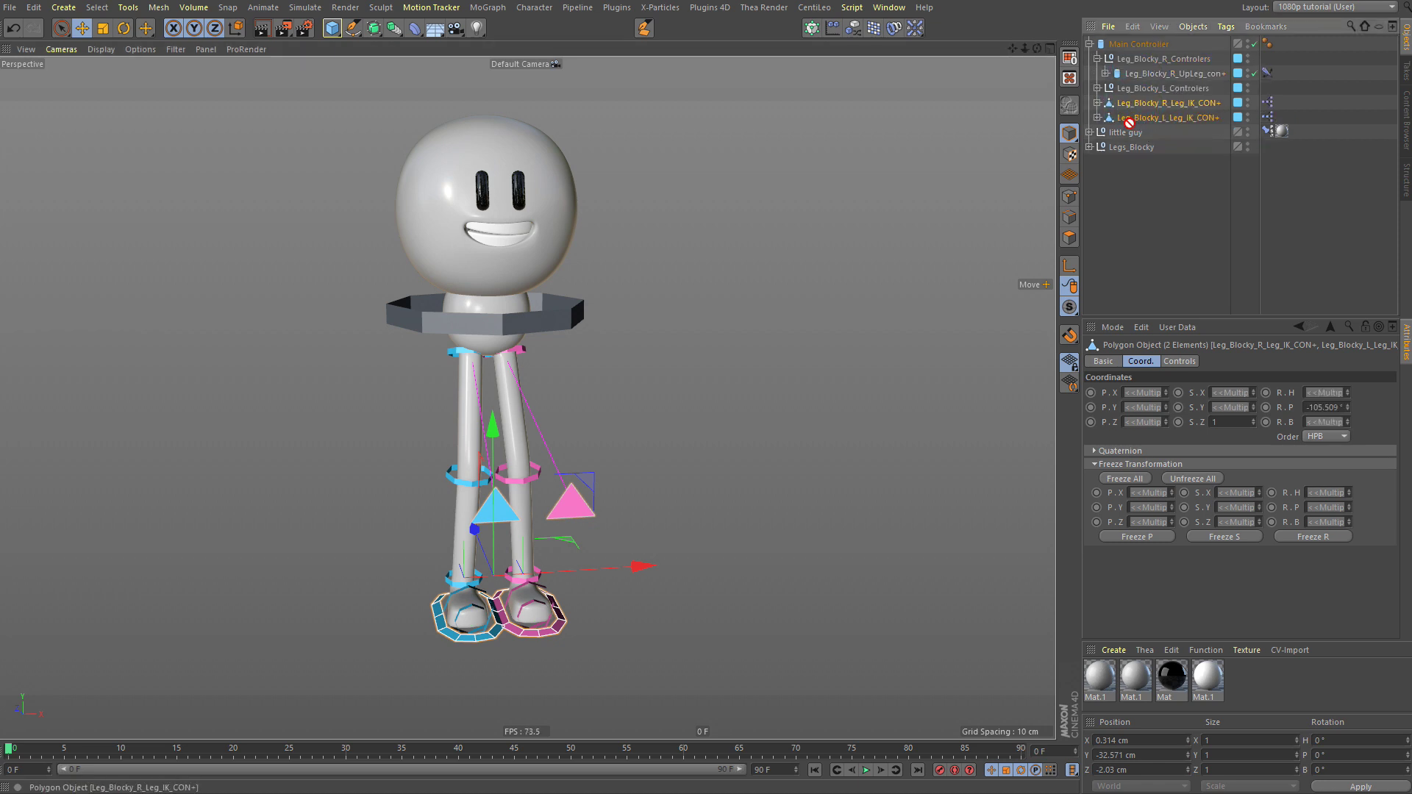
drag(1136, 130, 1133, 126)
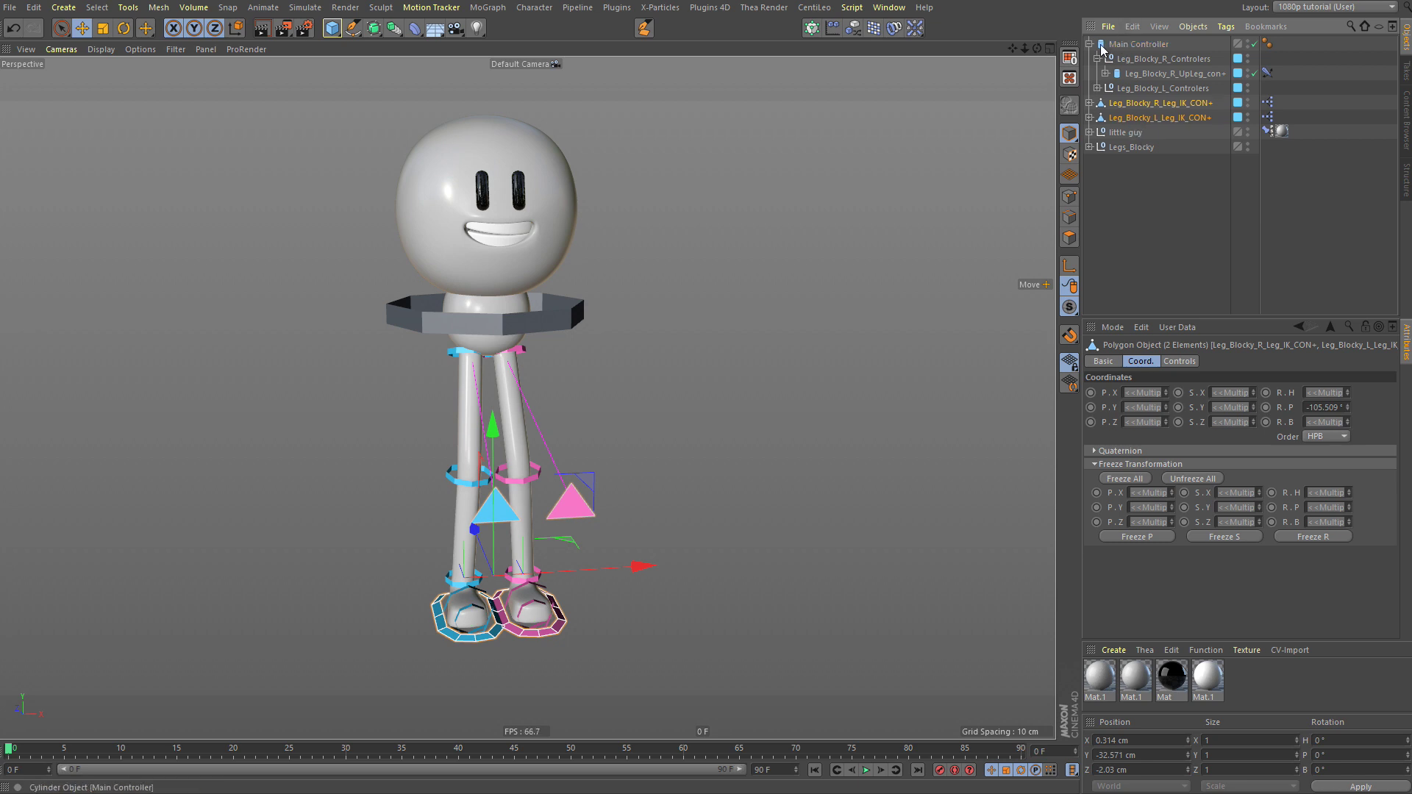
Step: Test moving Main Controller independently of the two foot IK controllers, undo the move and deselect everything
click(1101, 46)
click(1090, 44)
key(e)
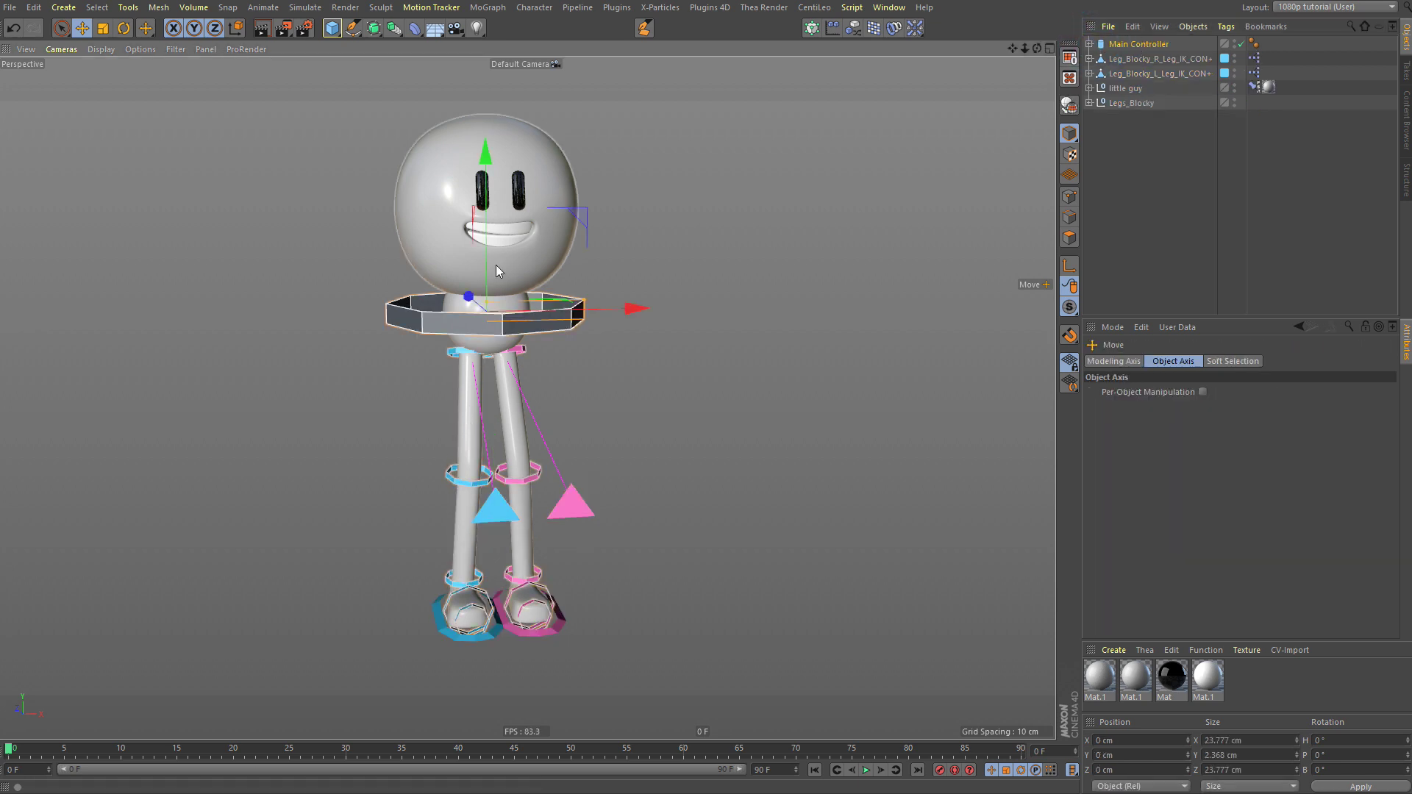
drag(496, 265, 542, 245)
key(ctrl+z)
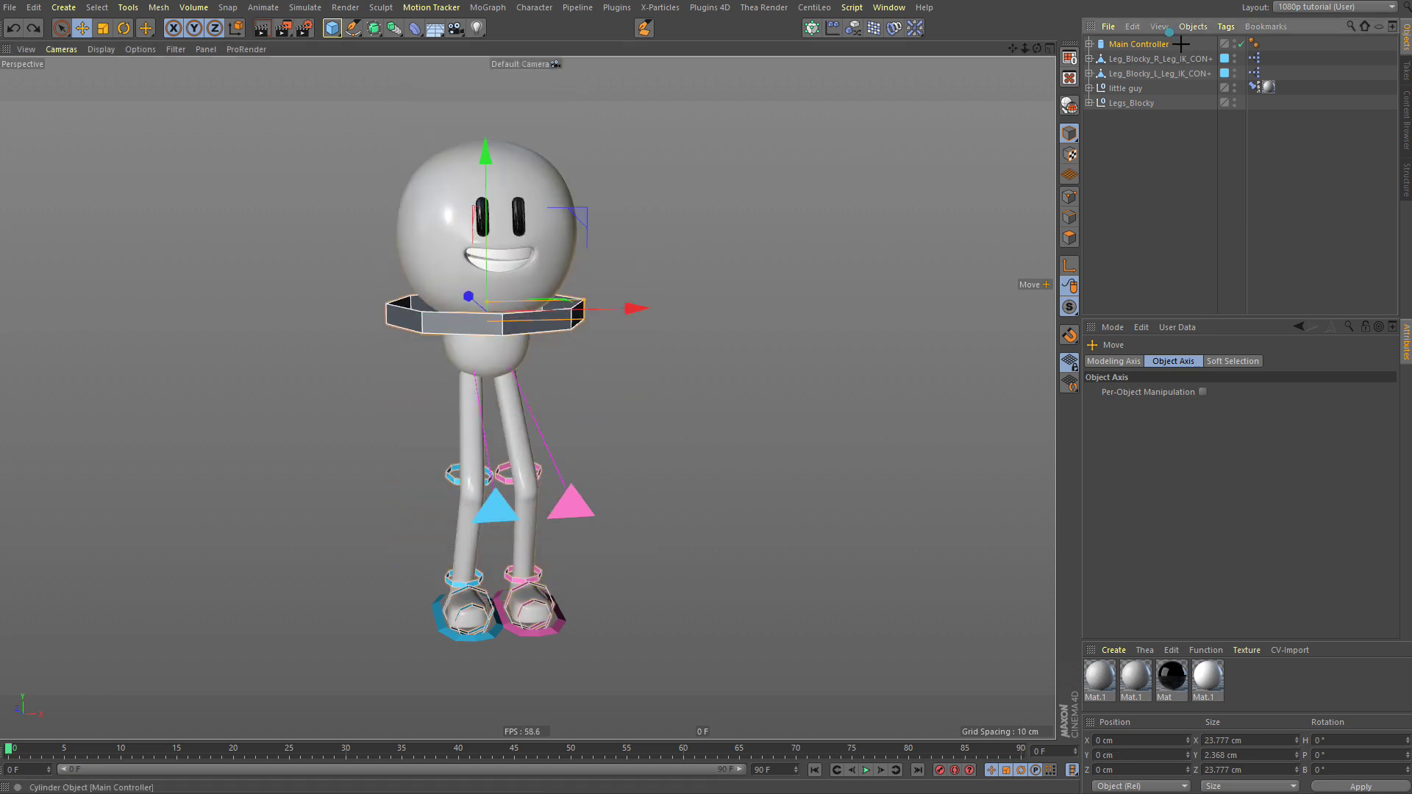
drag(1173, 36, 1134, 72)
click(1173, 171)
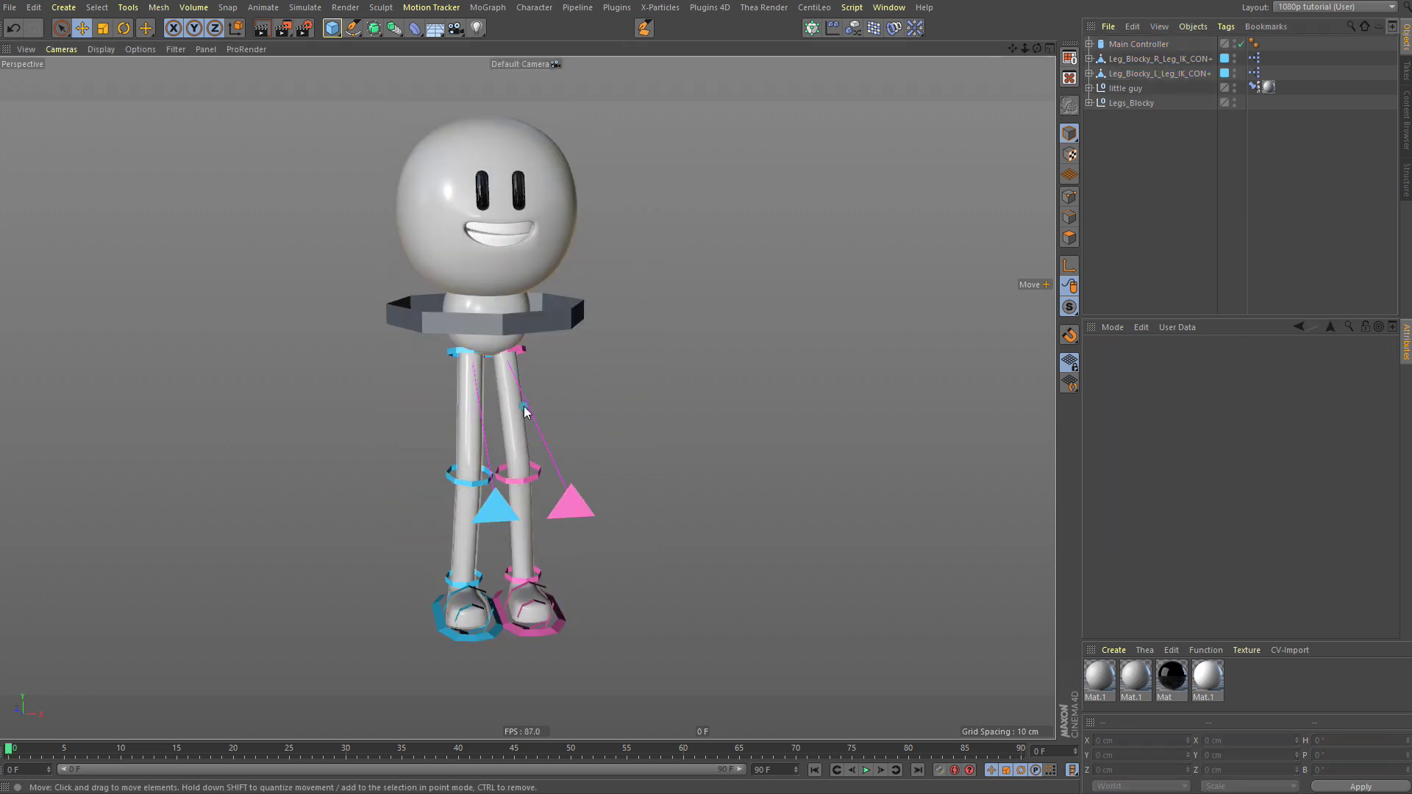
Step: Switch to the four-view layout and select all objects in the scene, framing the character in the Front view
alt+drag(524, 406, 389, 355)
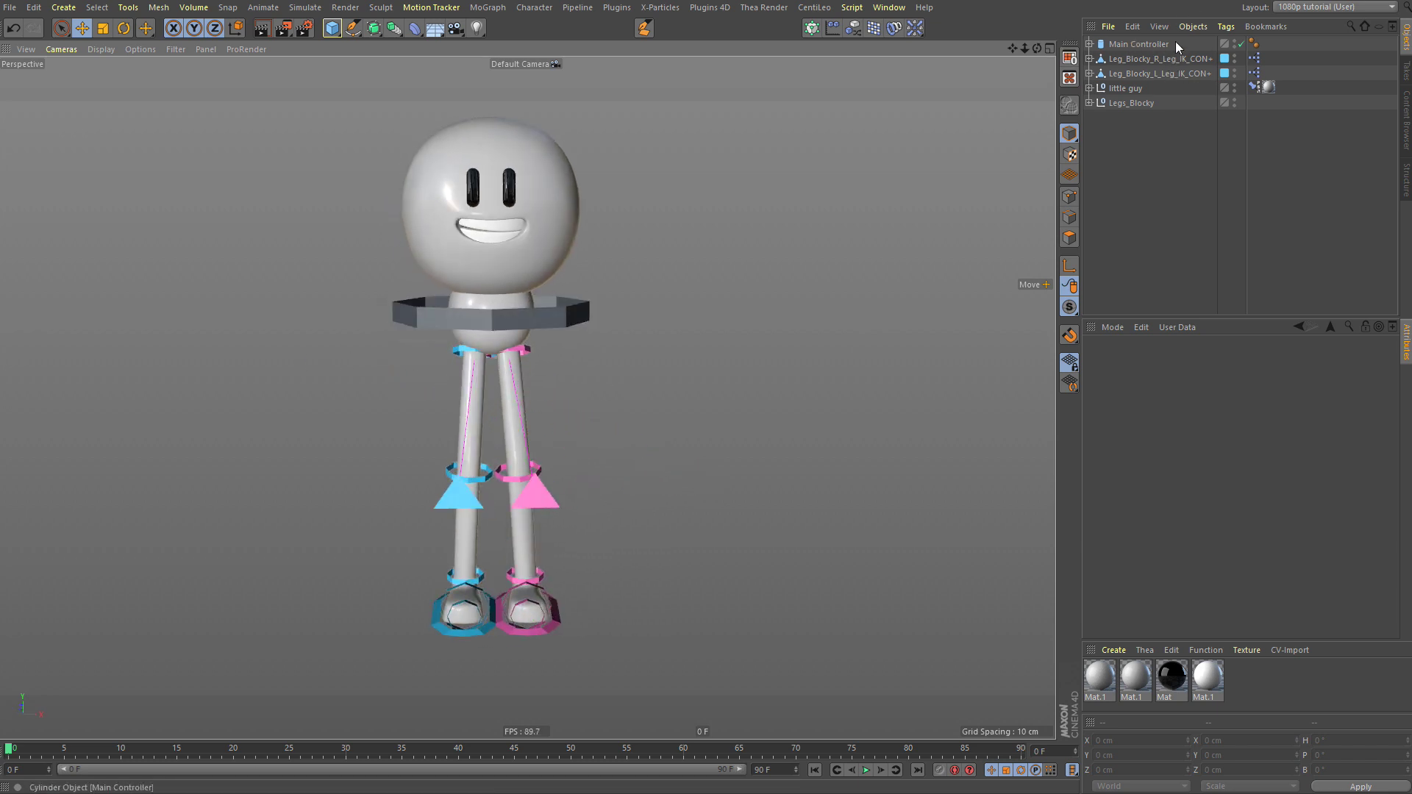
click(1126, 46)
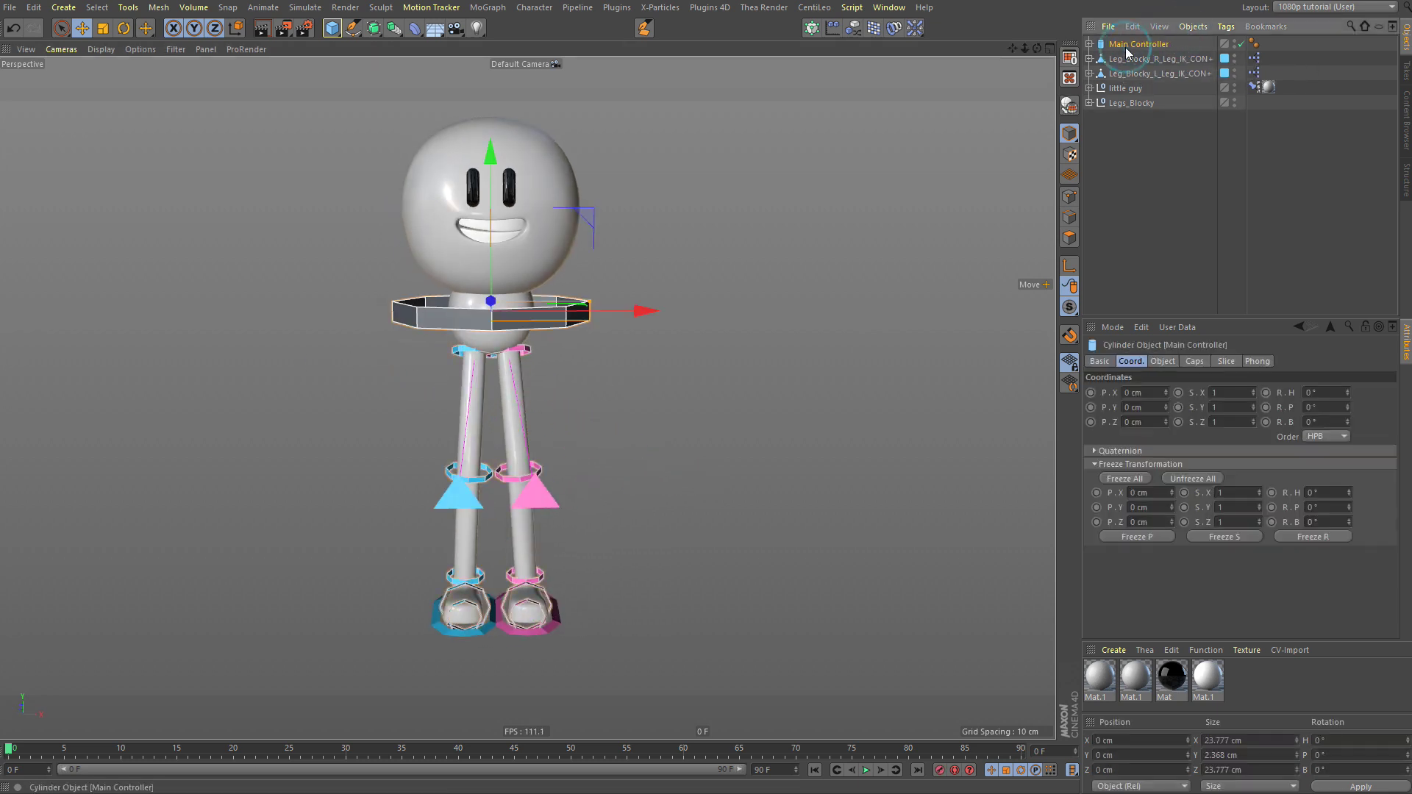
middle_click(736, 195)
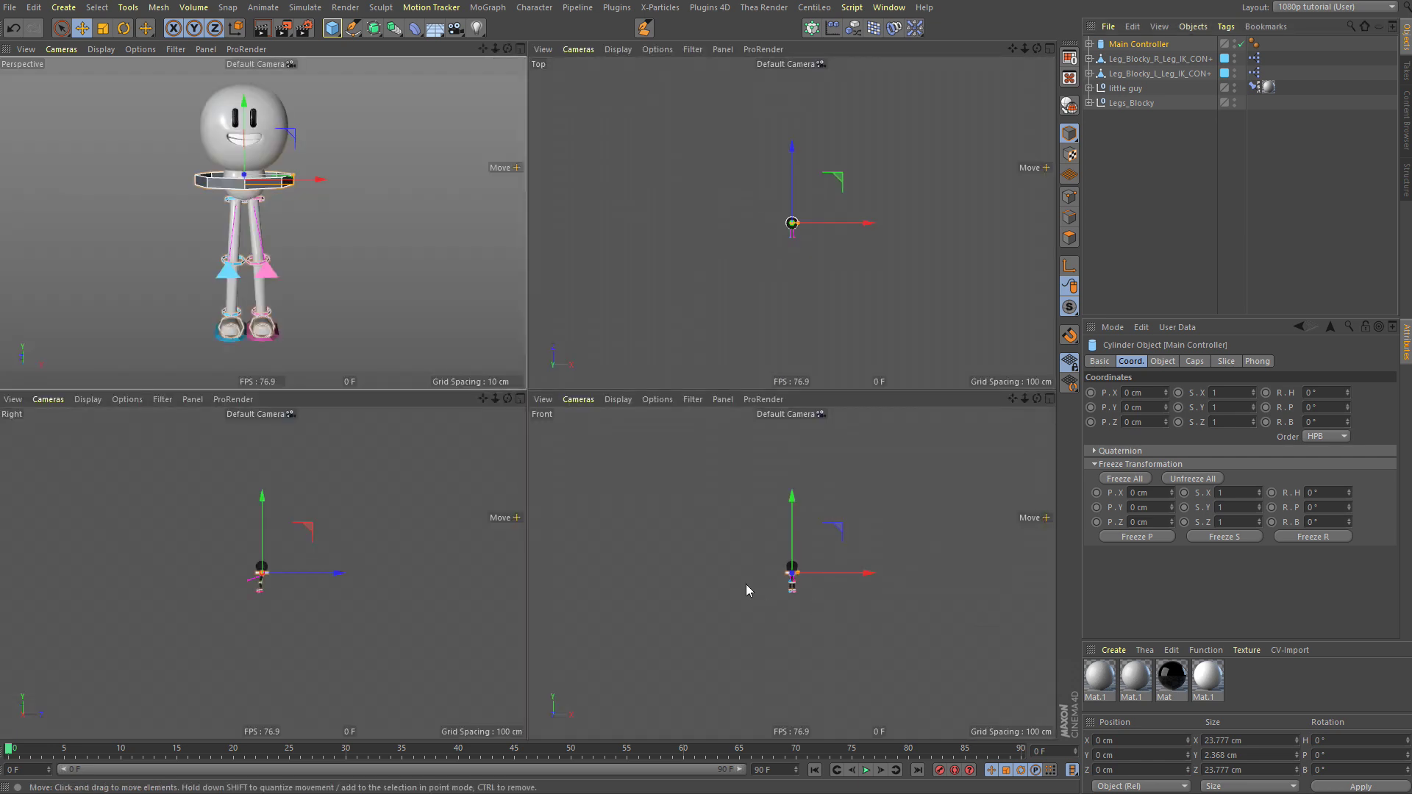
alt+right_drag(764, 578, 840, 527)
click(1152, 130)
key(ctrl+a)
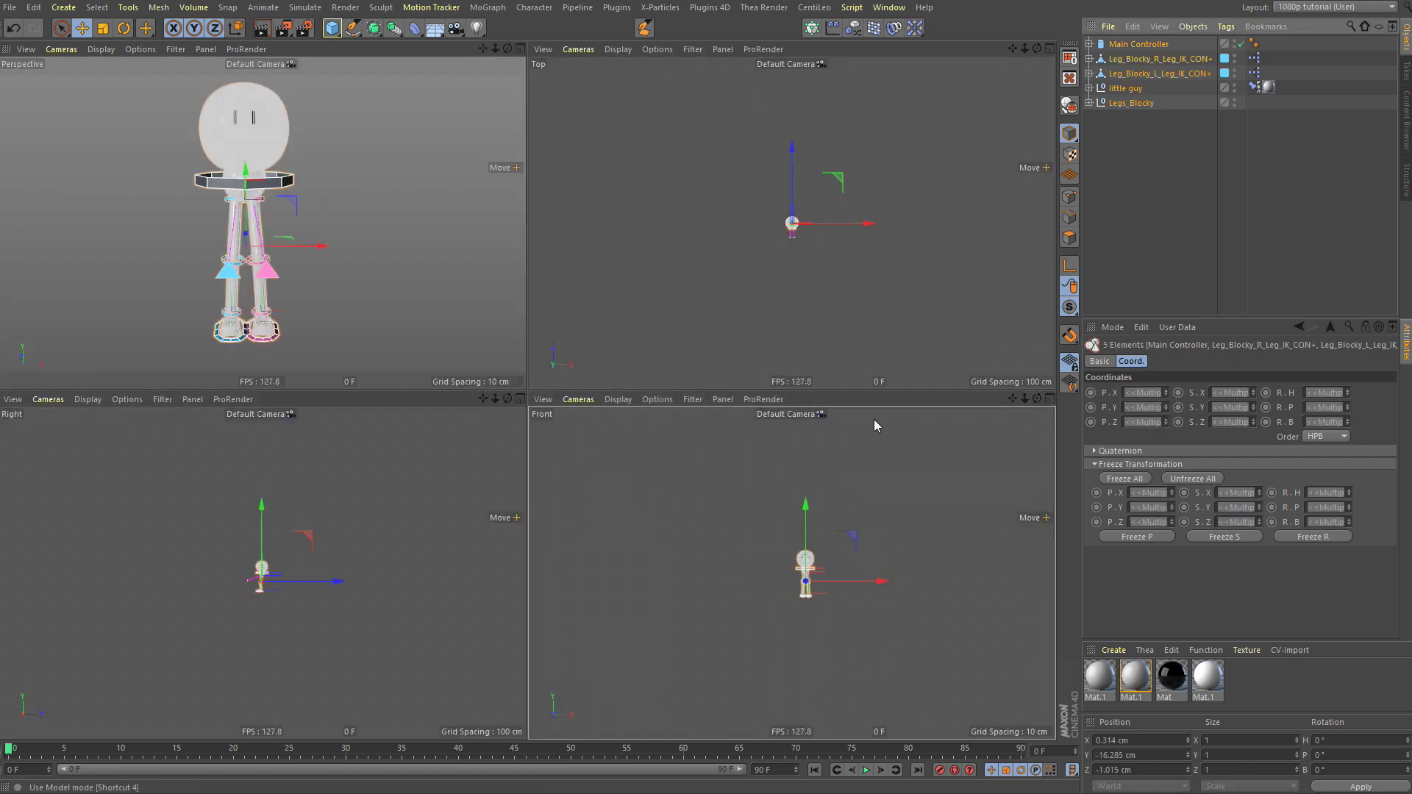
Step: Show the grid and the world axis in the viewports
click(704, 402)
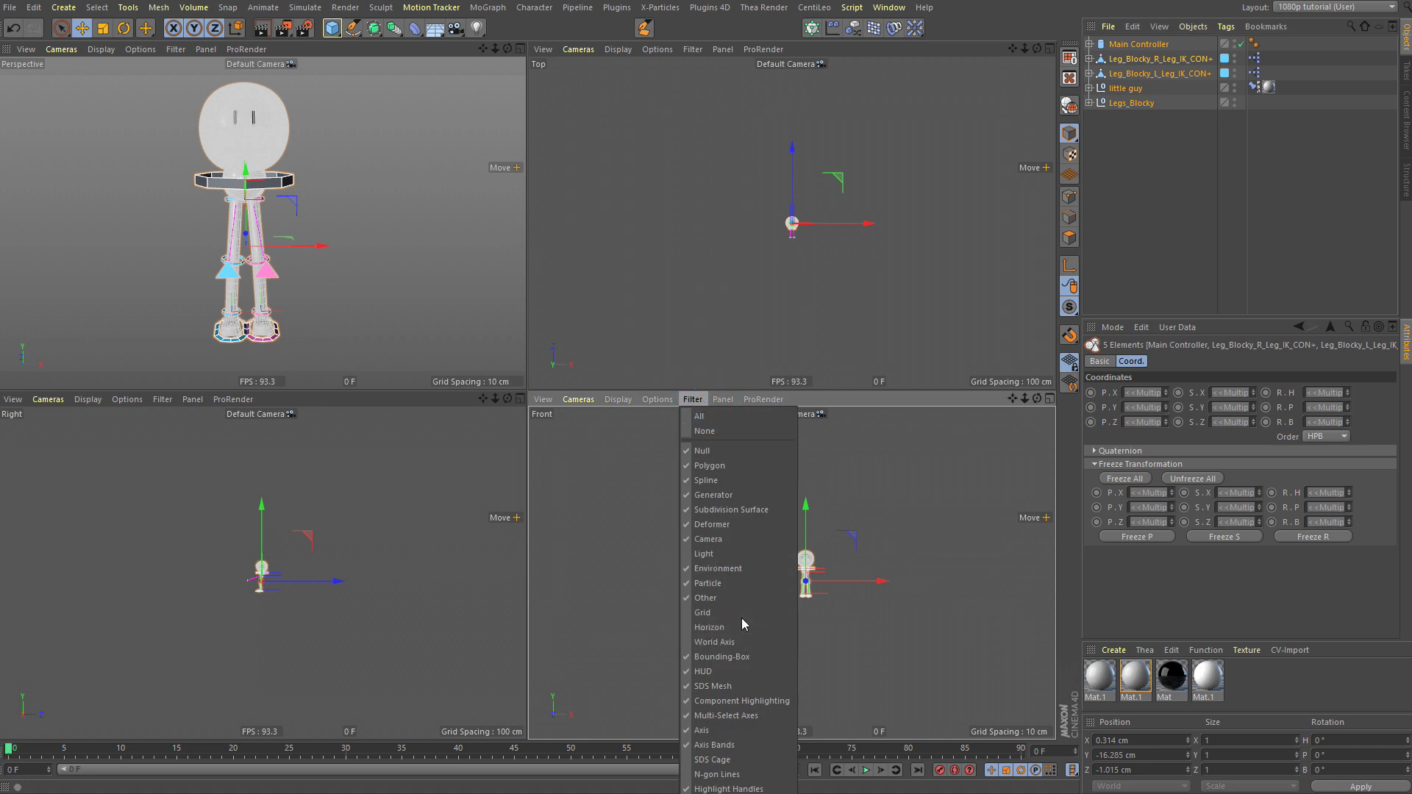
click(740, 614)
click(691, 399)
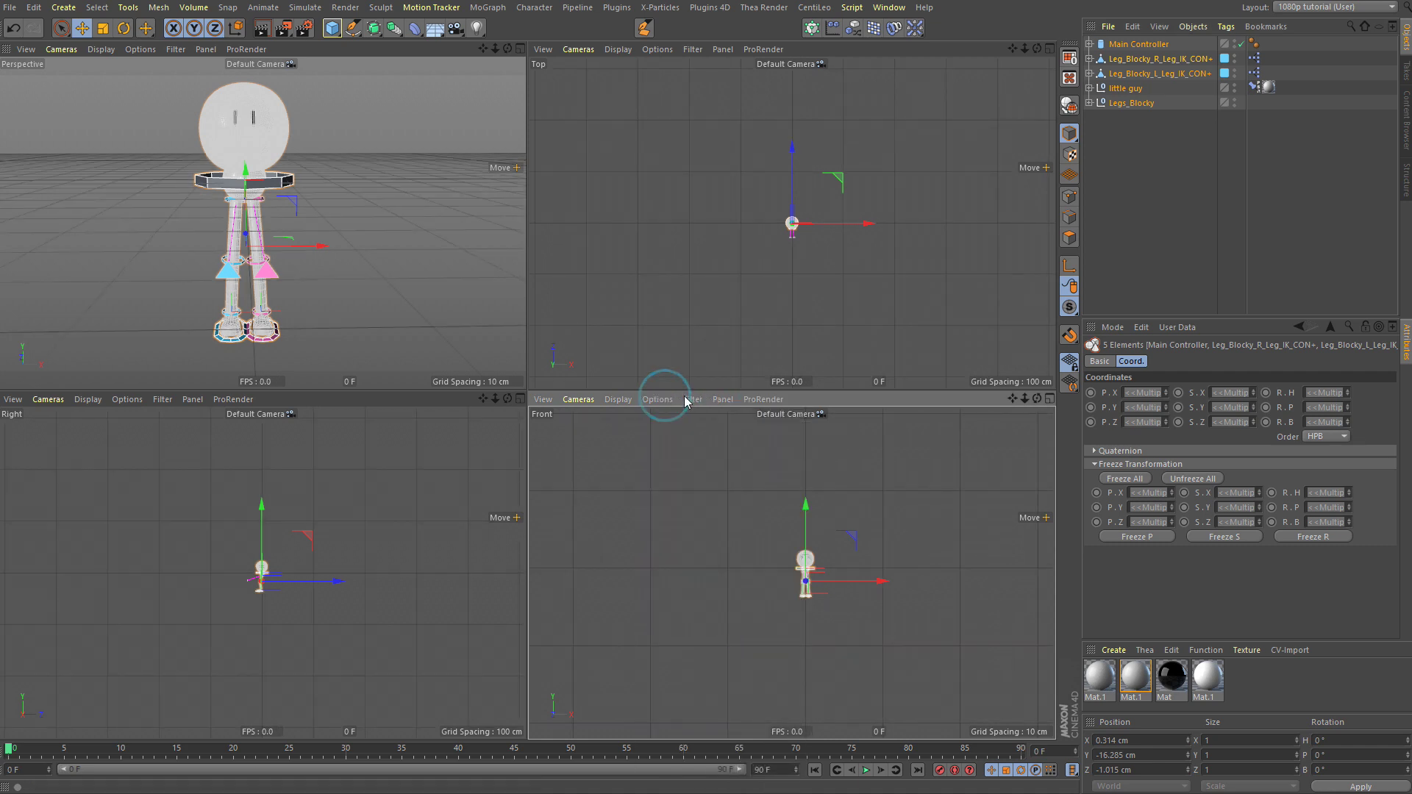
click(726, 638)
Step: Raise the whole character rig by about 36 cm along Y so the feet rest on the world floor line, and deselect it
scroll(814, 581, up, 5)
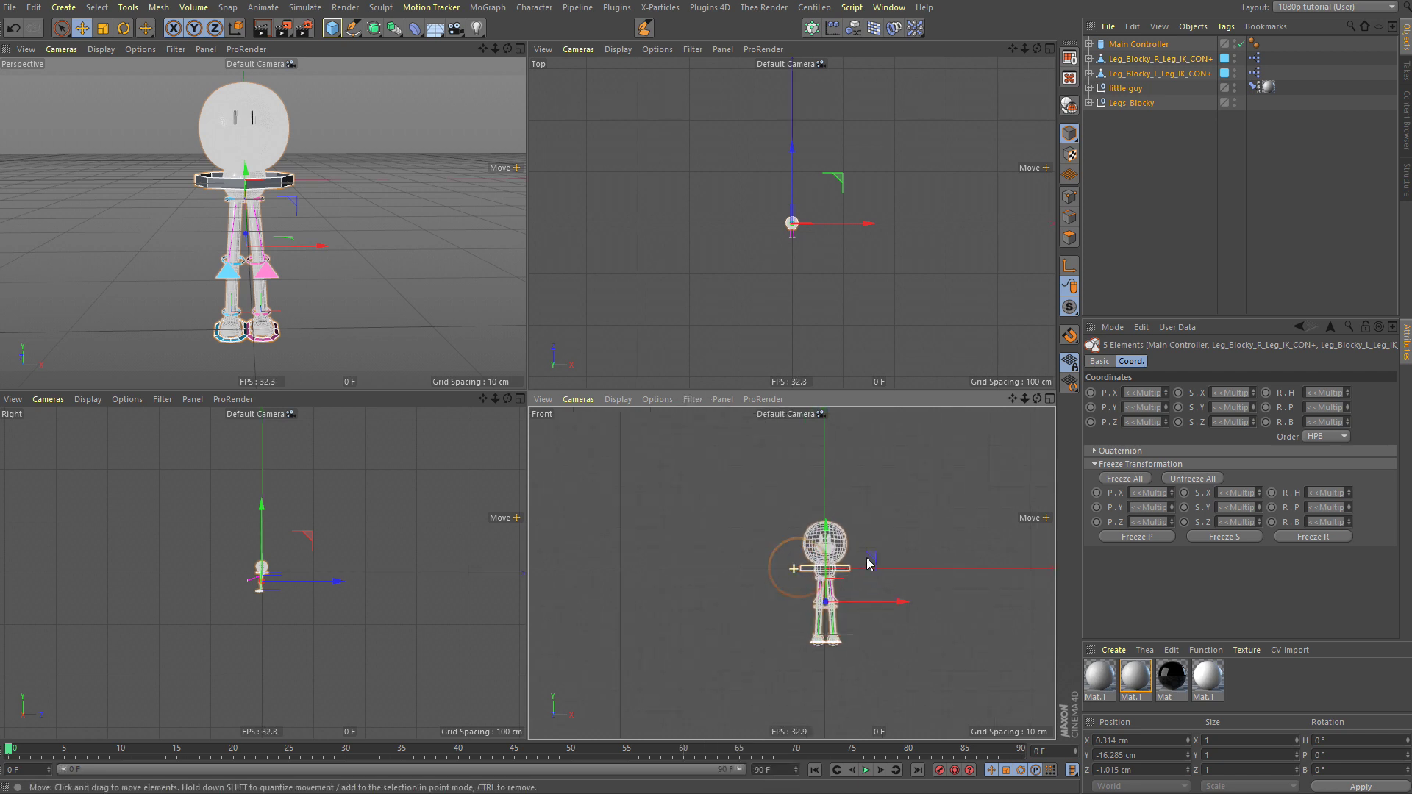
drag(827, 523, 837, 450)
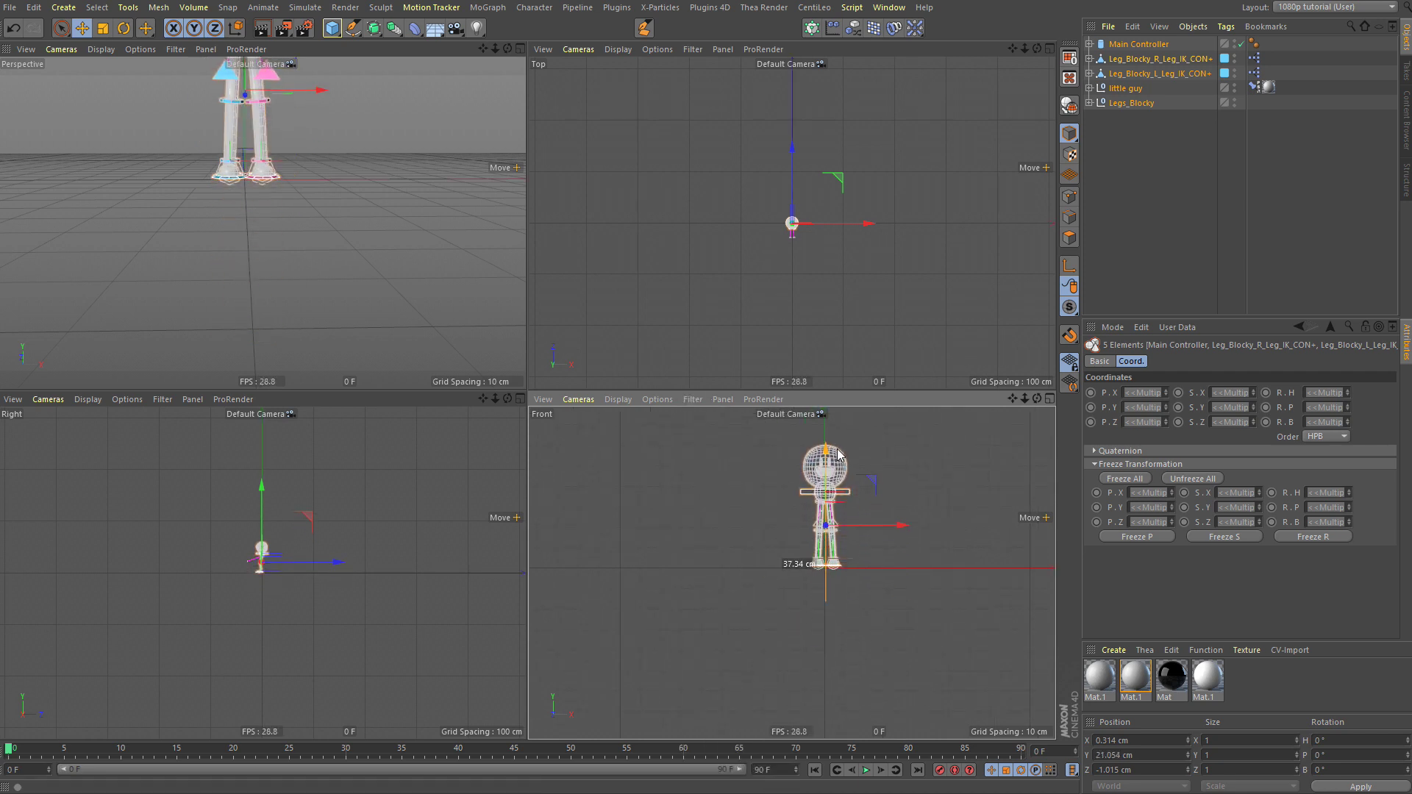
scroll(830, 573, up, 8)
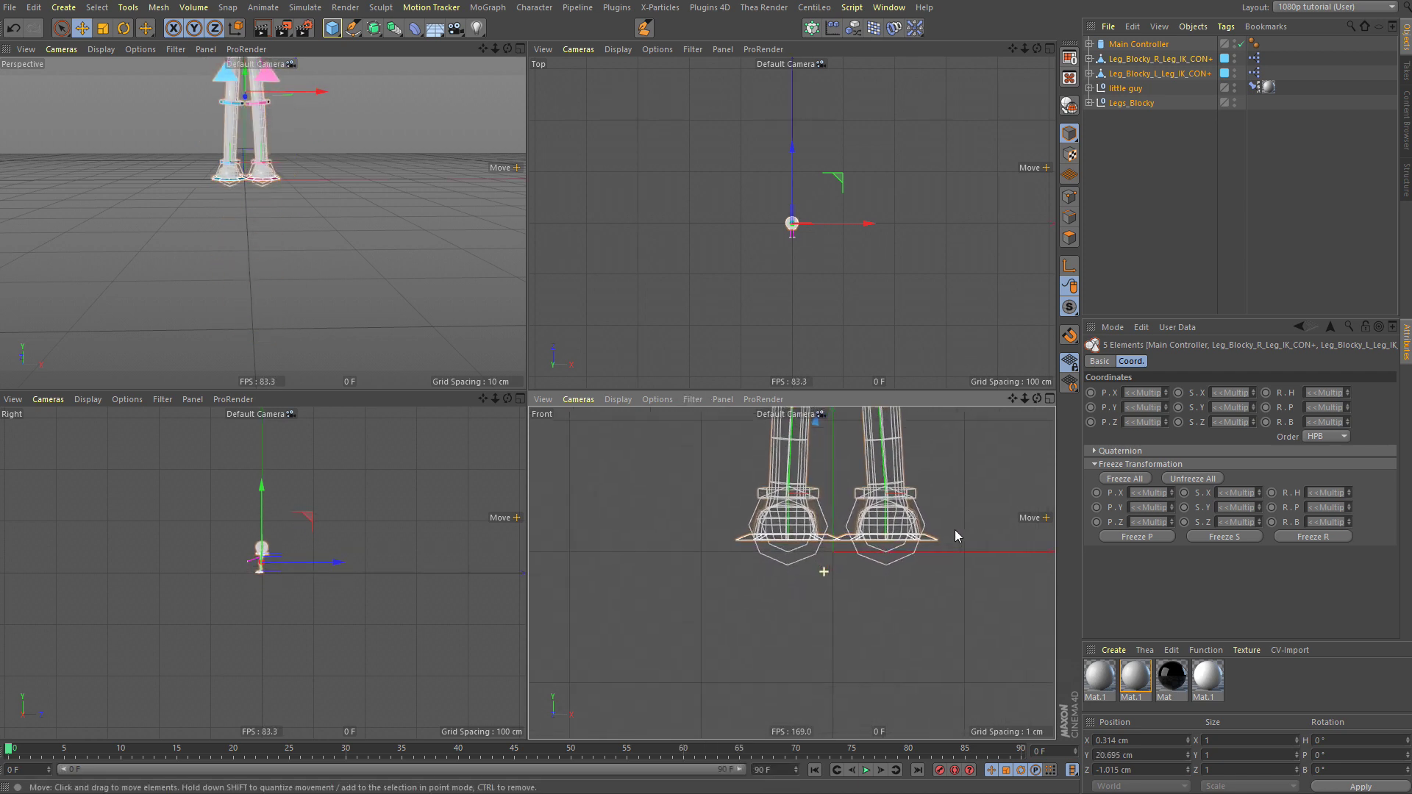
scroll(843, 526, down, 8)
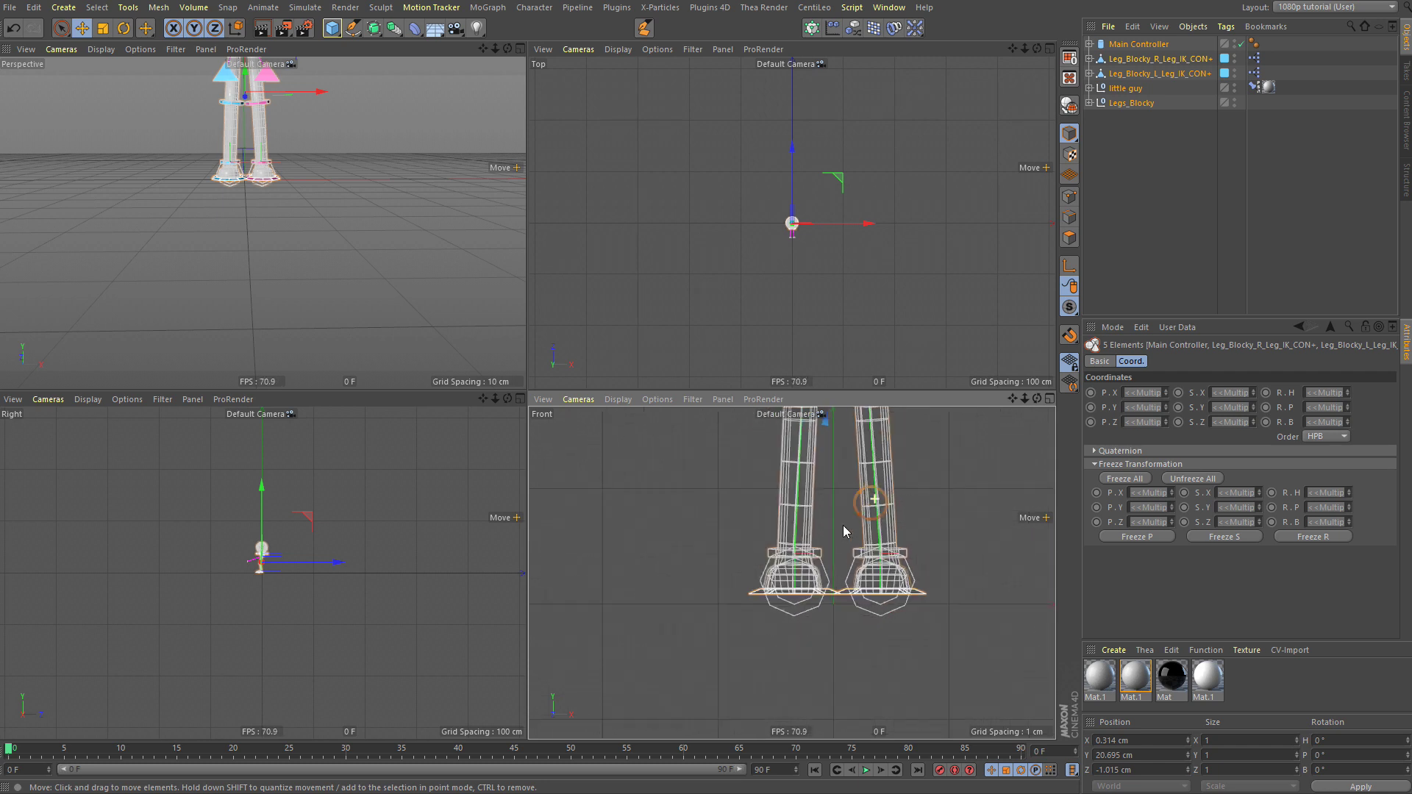
drag(842, 450, 850, 457)
scroll(894, 573, up, 6)
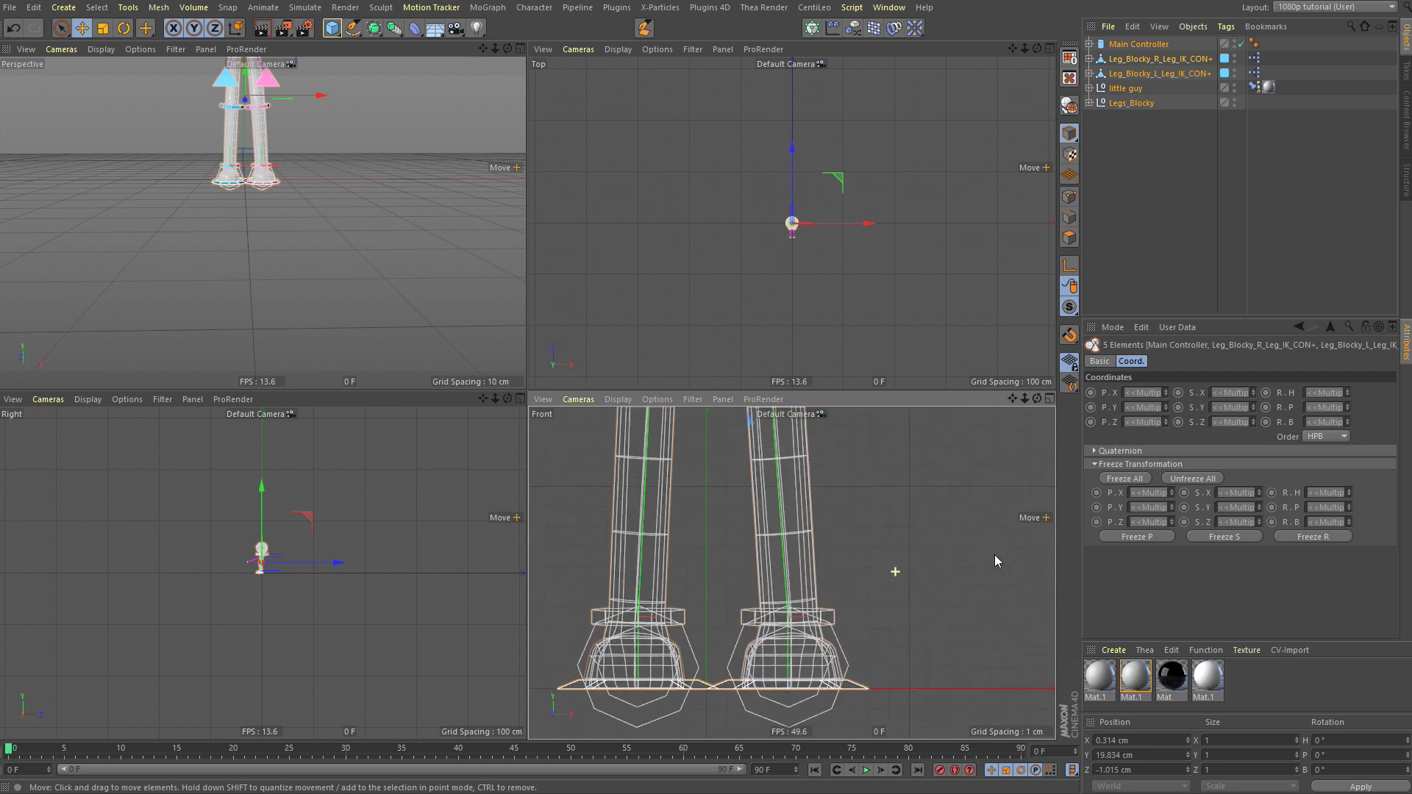
scroll(994, 561, down, 6)
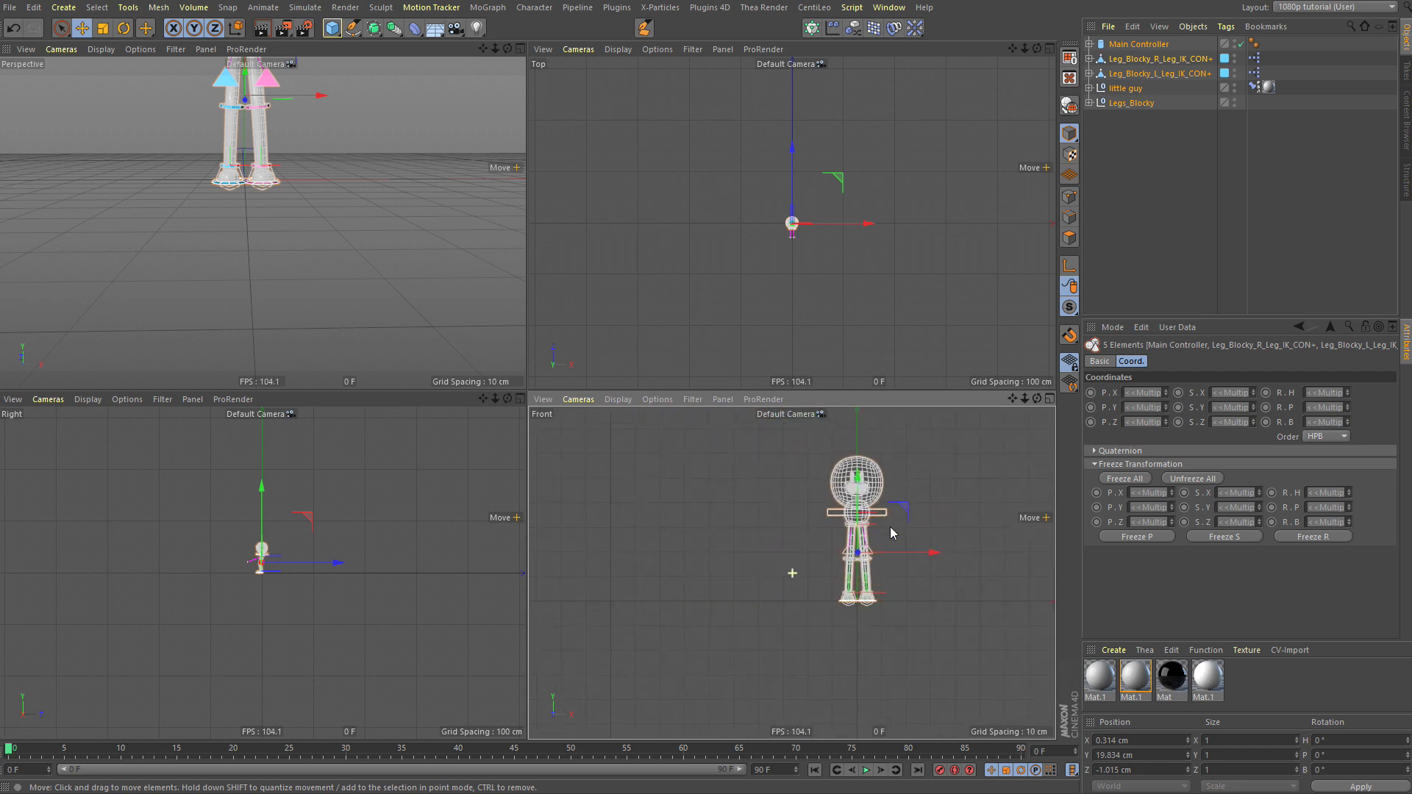
click(1144, 189)
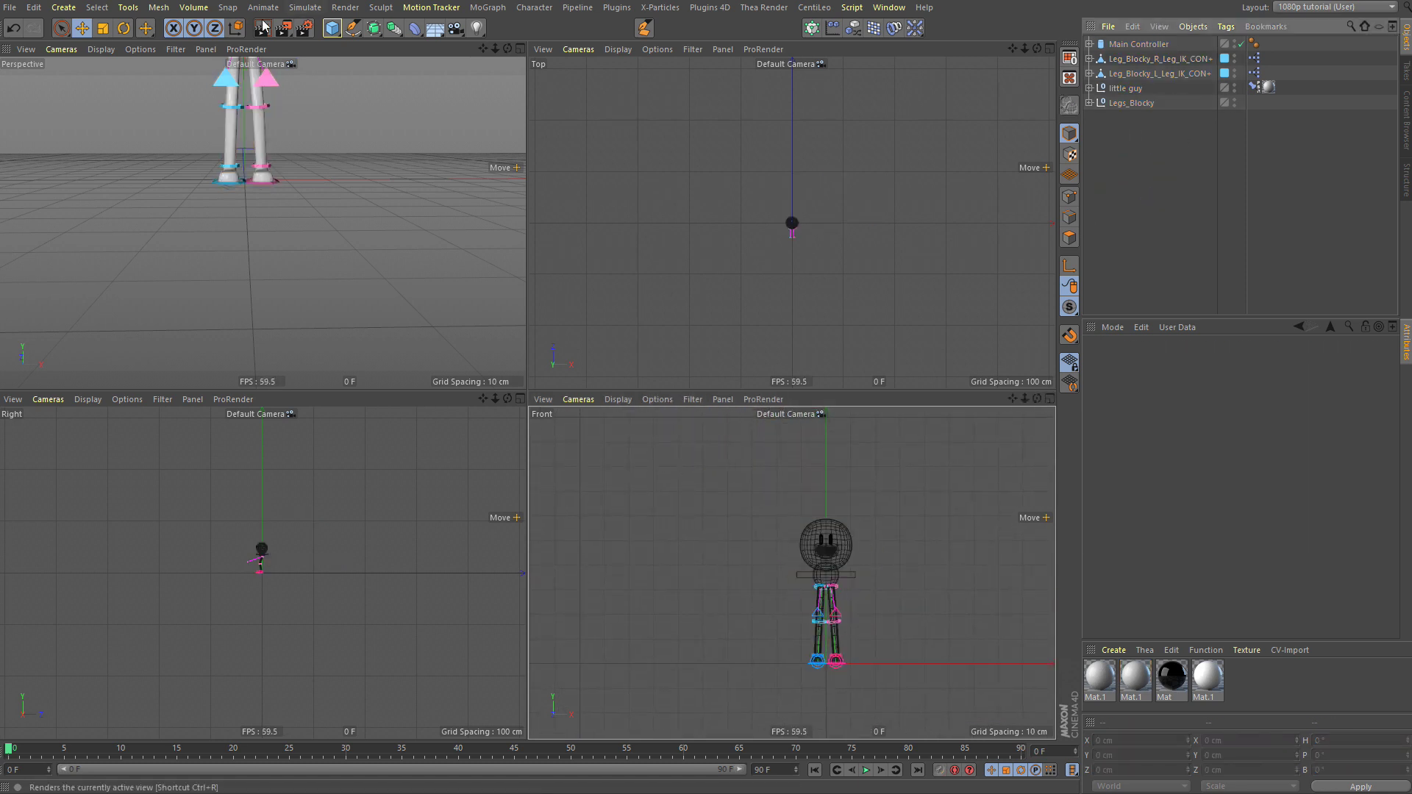
Step: Create a null object at the world origin and name it Controllers
drag(332, 28, 465, 73)
double_click(1152, 45)
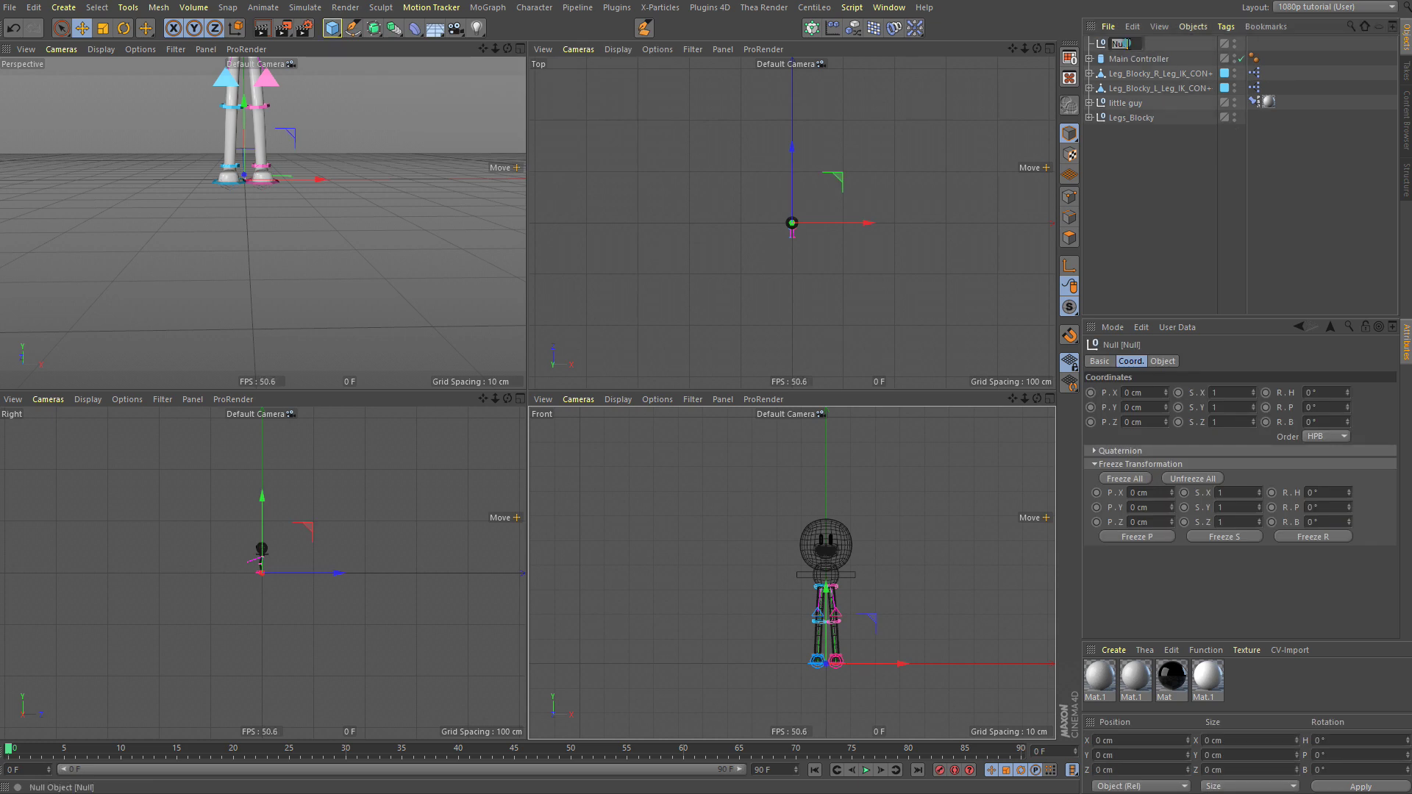
text(Controllers)
key(Return)
Step: Parent Main Controller and both foot IK controllers under the Controllers null, and return to the single perspective view
click(1160, 88)
shift+click(1131, 59)
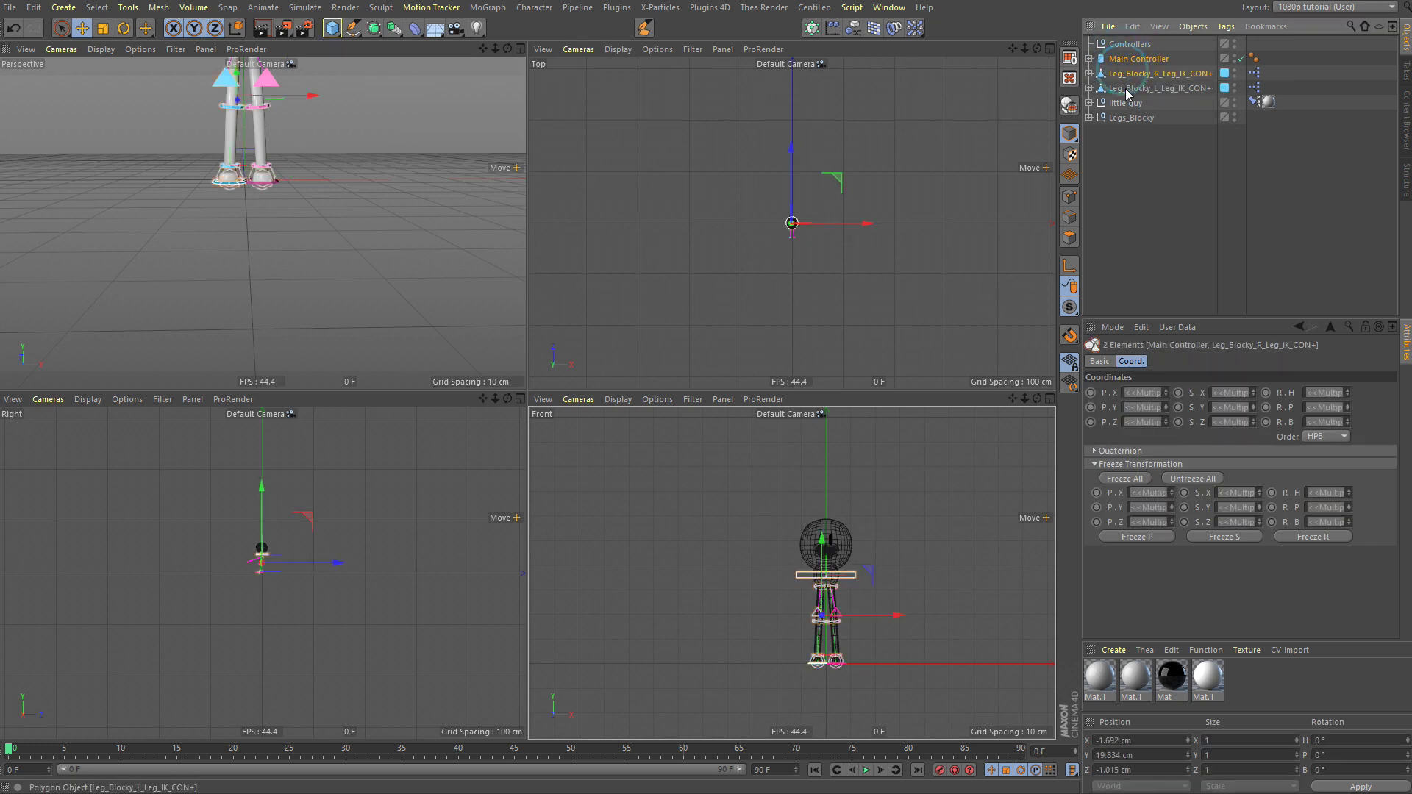
drag(1127, 46, 1129, 45)
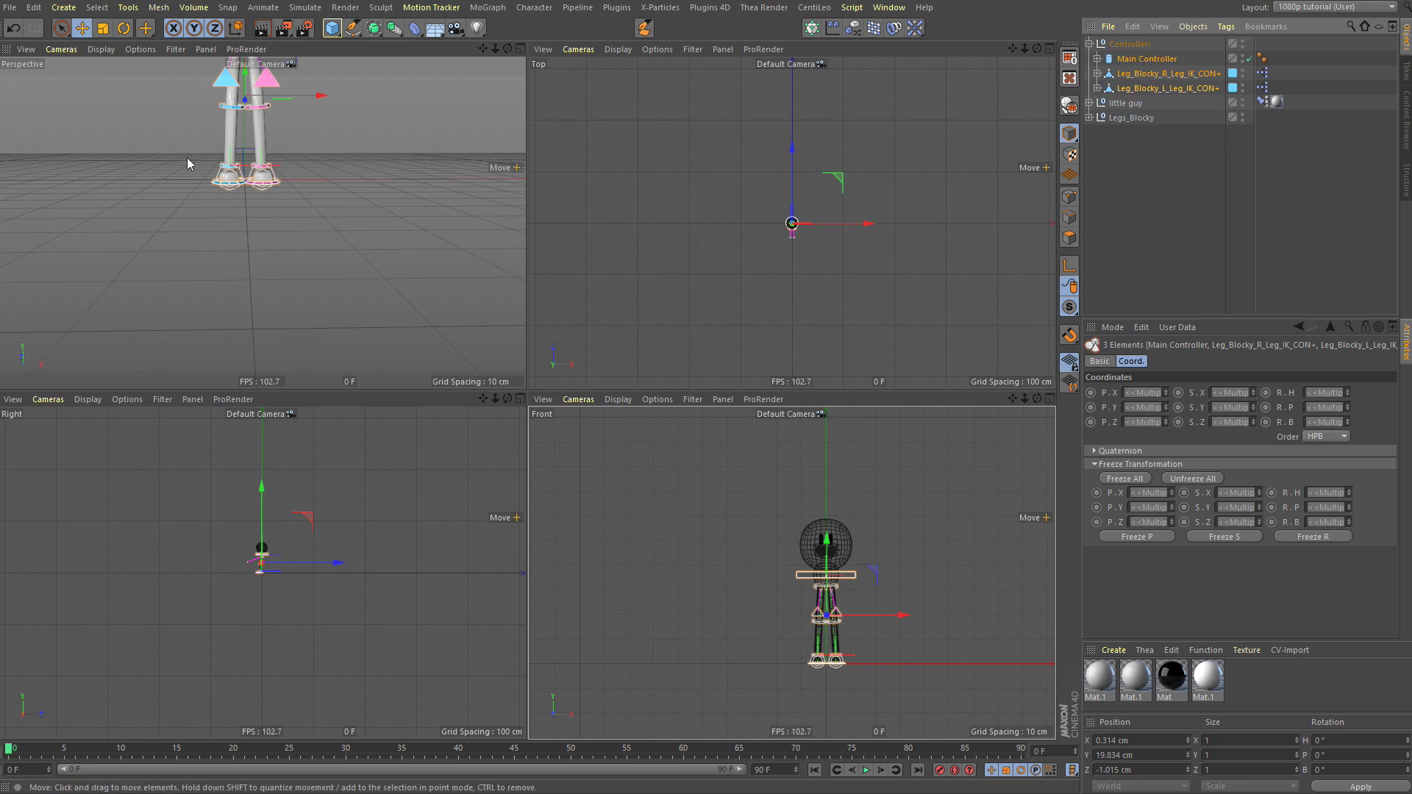
alt+middle_drag(187, 159, 205, 284)
middle_click(316, 169)
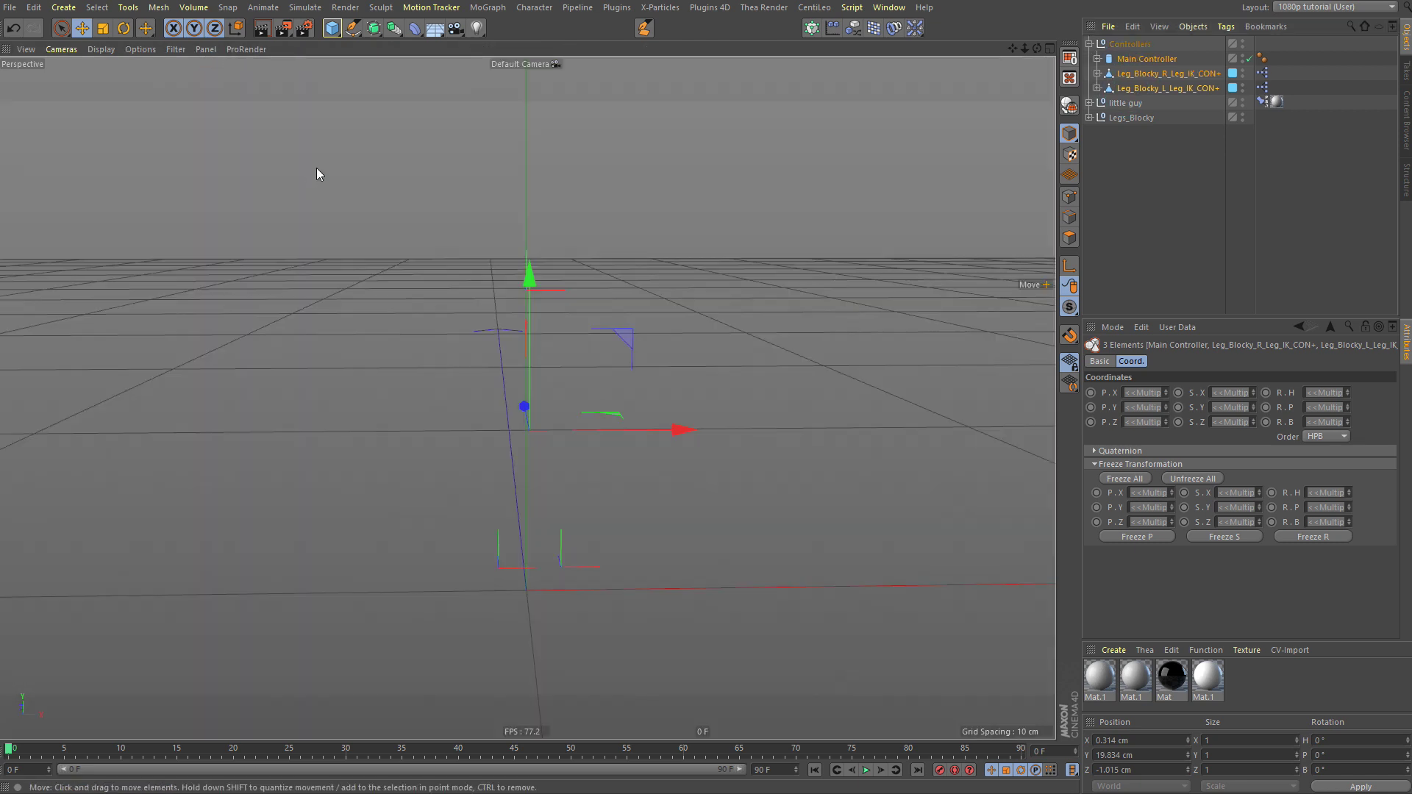
click(1110, 214)
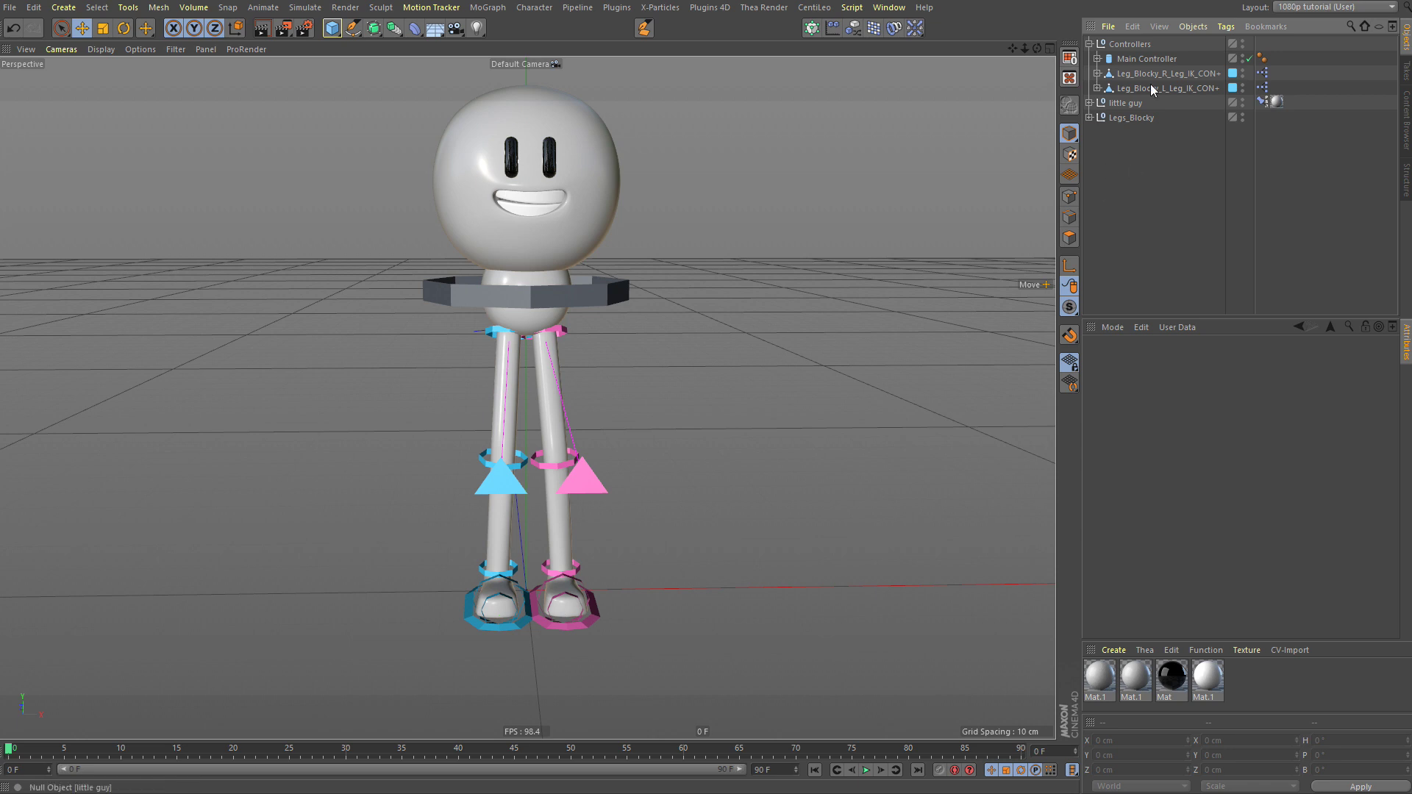
Step: Select both foot IK controllers in a side view and shift them slightly backward along Z under the body
mouse_move(409, 435)
alt+mouse_down()
mouse_move(555, 489)
mouse_move(709, 448)
mouse_move(701, 493)
mouse_move(736, 479)
alt+mouse_up()
click(565, 300)
click(395, 293)
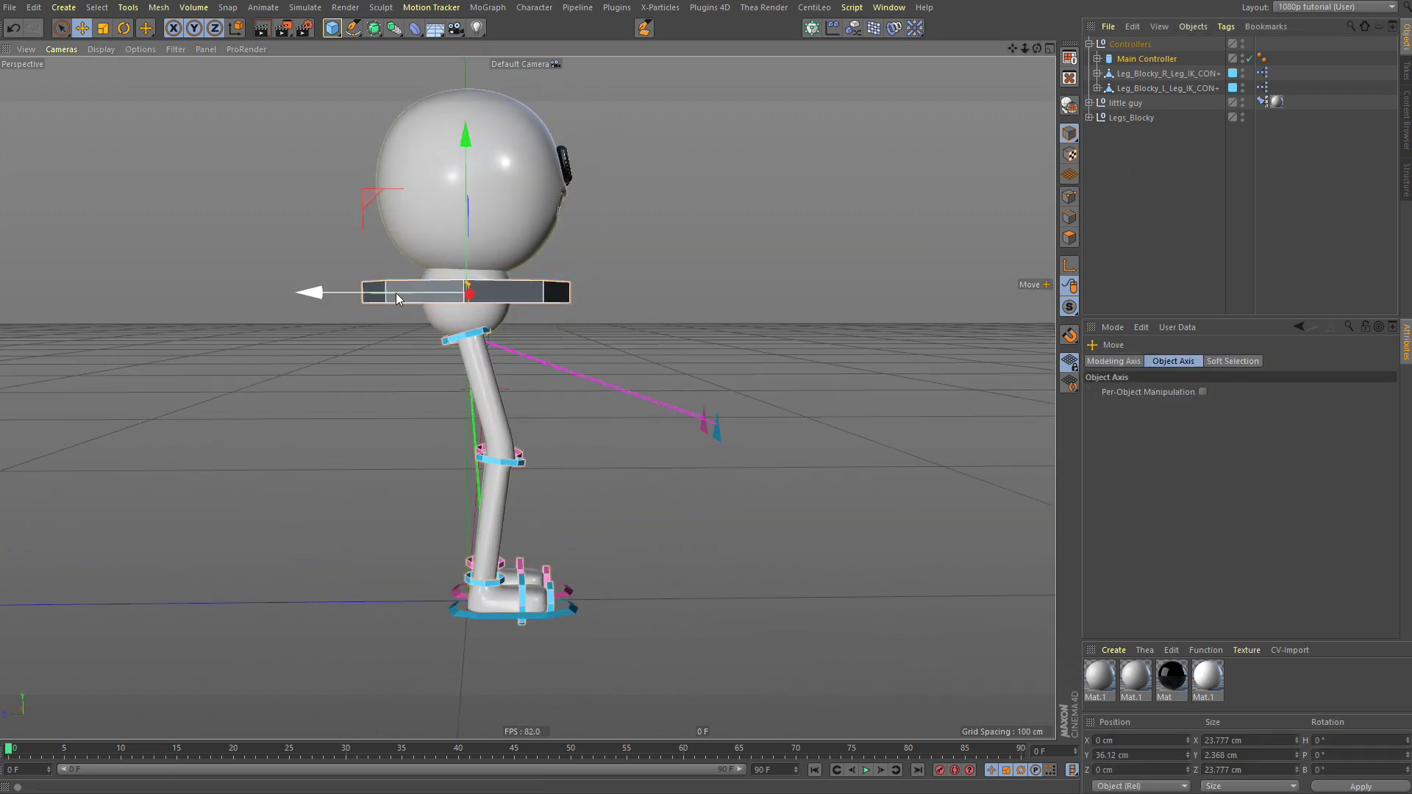
click(456, 612)
shift+click(457, 591)
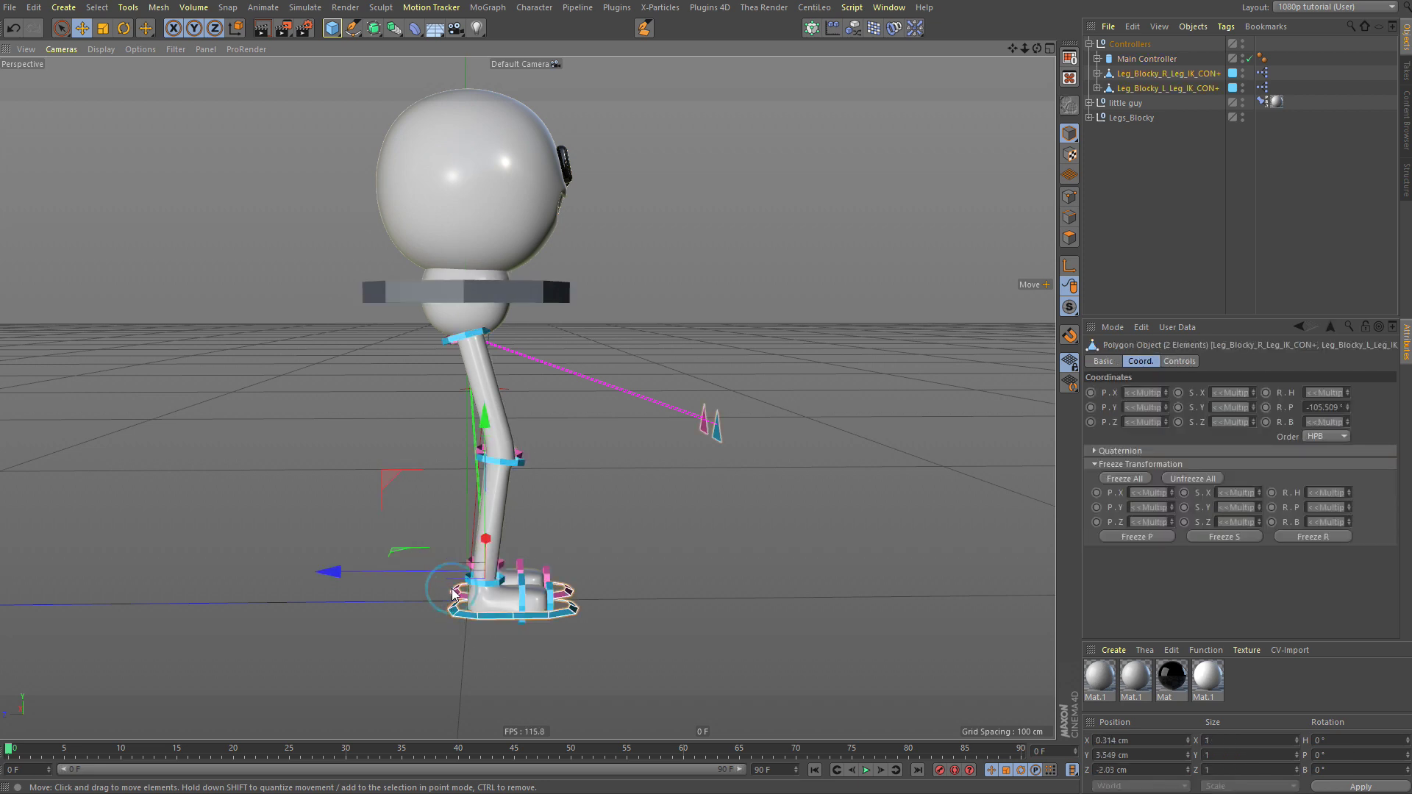
drag(426, 574, 397, 575)
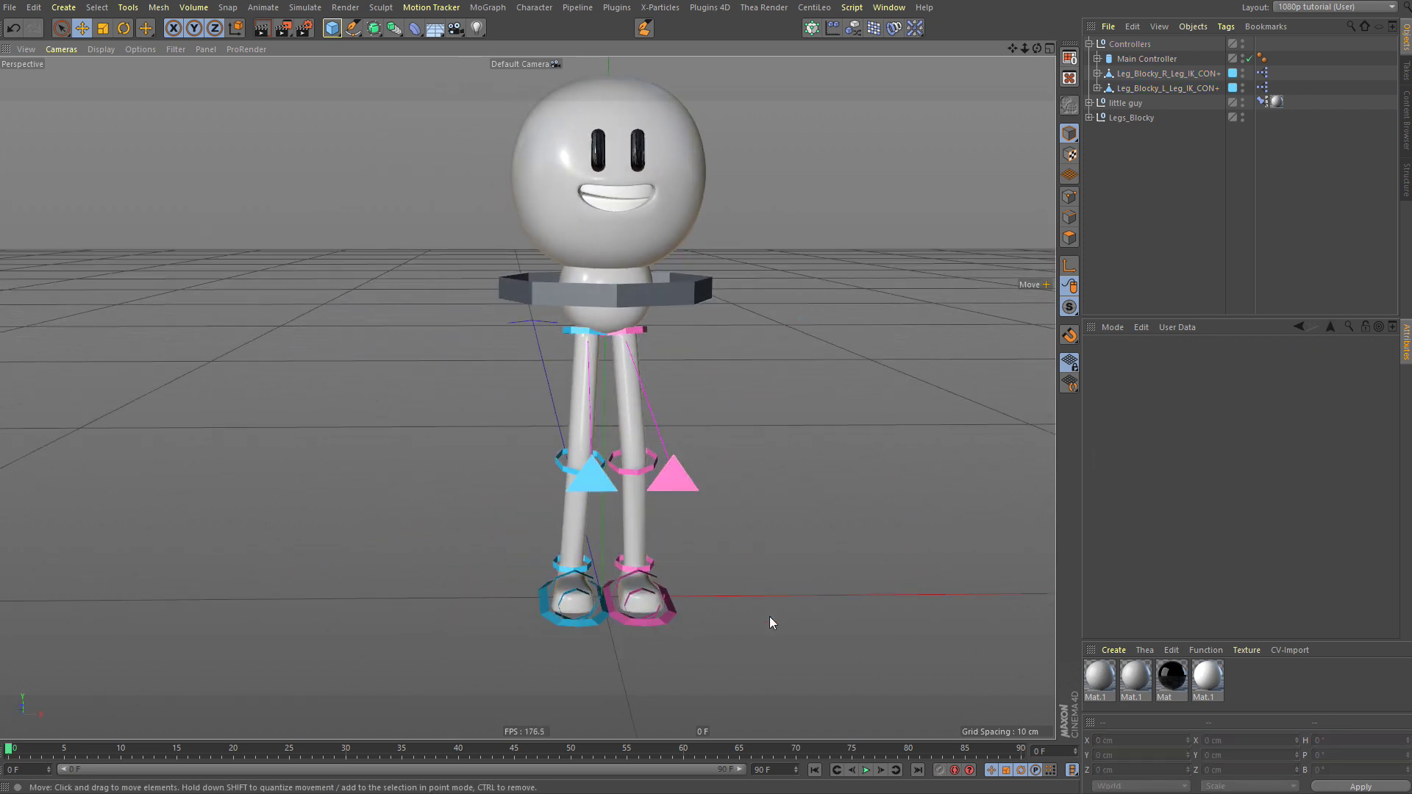
Step: Test moving and rotating the pink left foot IK controller, and undo the changes
click(666, 629)
drag(649, 646, 850, 349)
key(r)
click(922, 301)
key(ctrl+z)
key(ctrl+z)
key(ctrl+z)
key(ctrl+z)
key(ctrl+z)
key(ctrl+z)
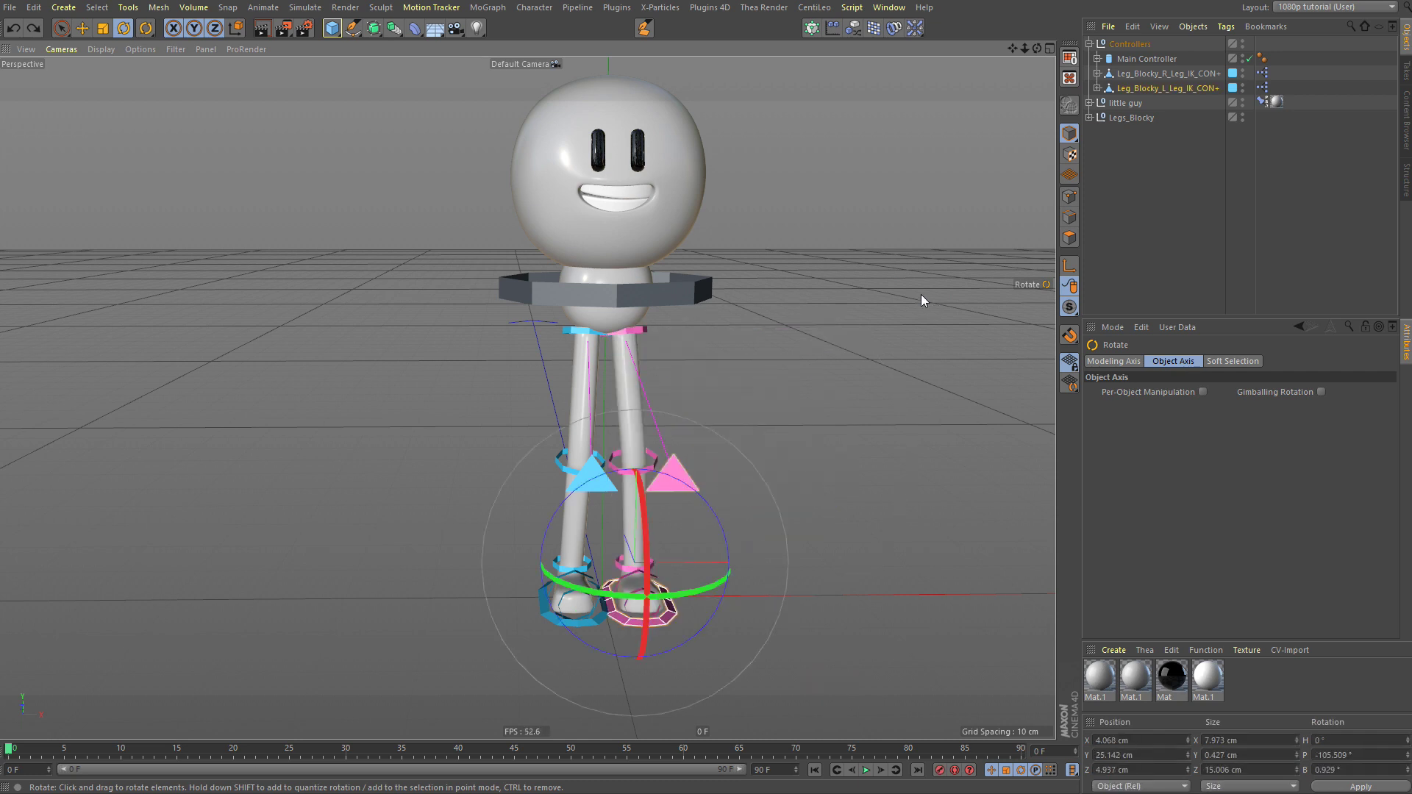
Step: Freeze all transformations of the Main Controller and both foot IK controllers together, and check the right foot controller's coordinates
click(1153, 75)
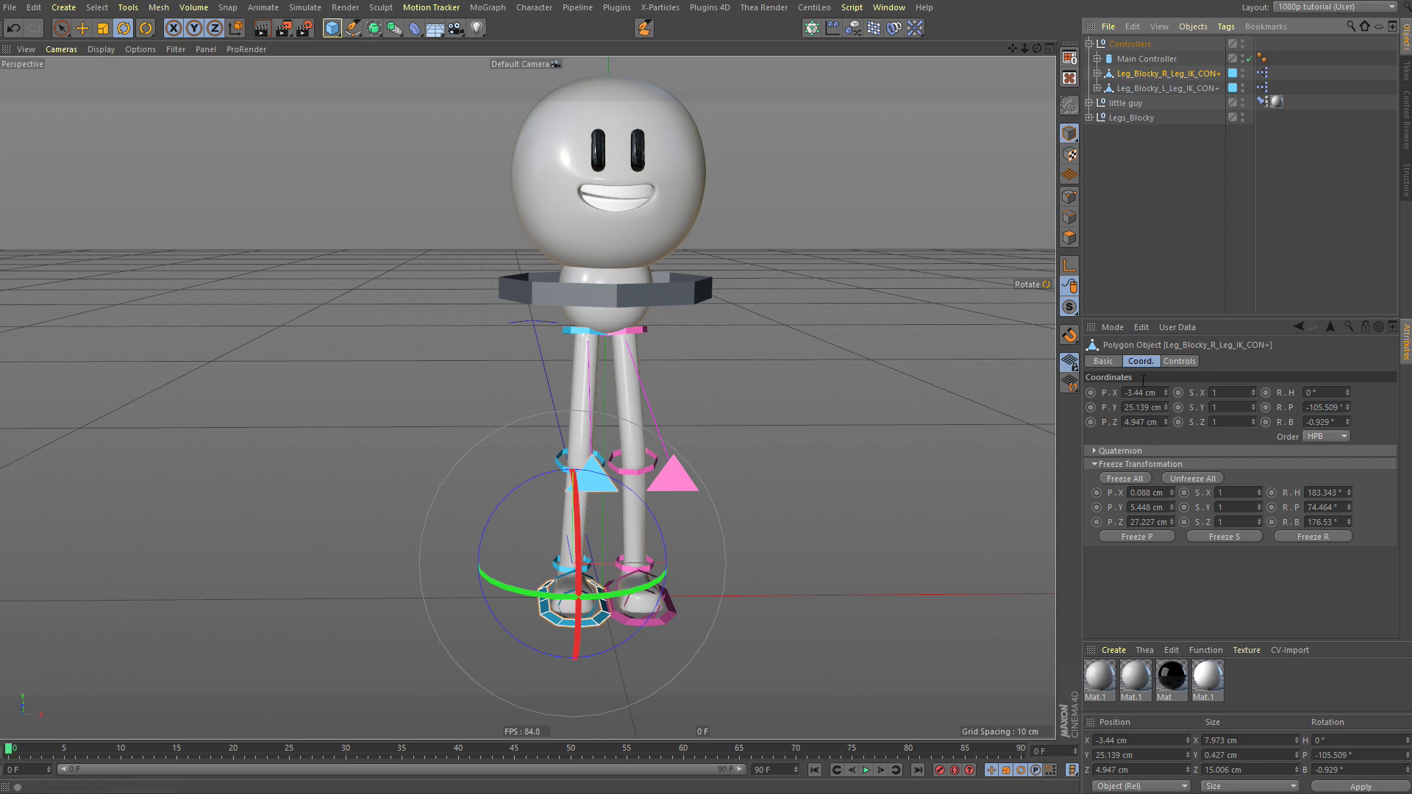
click(1145, 60)
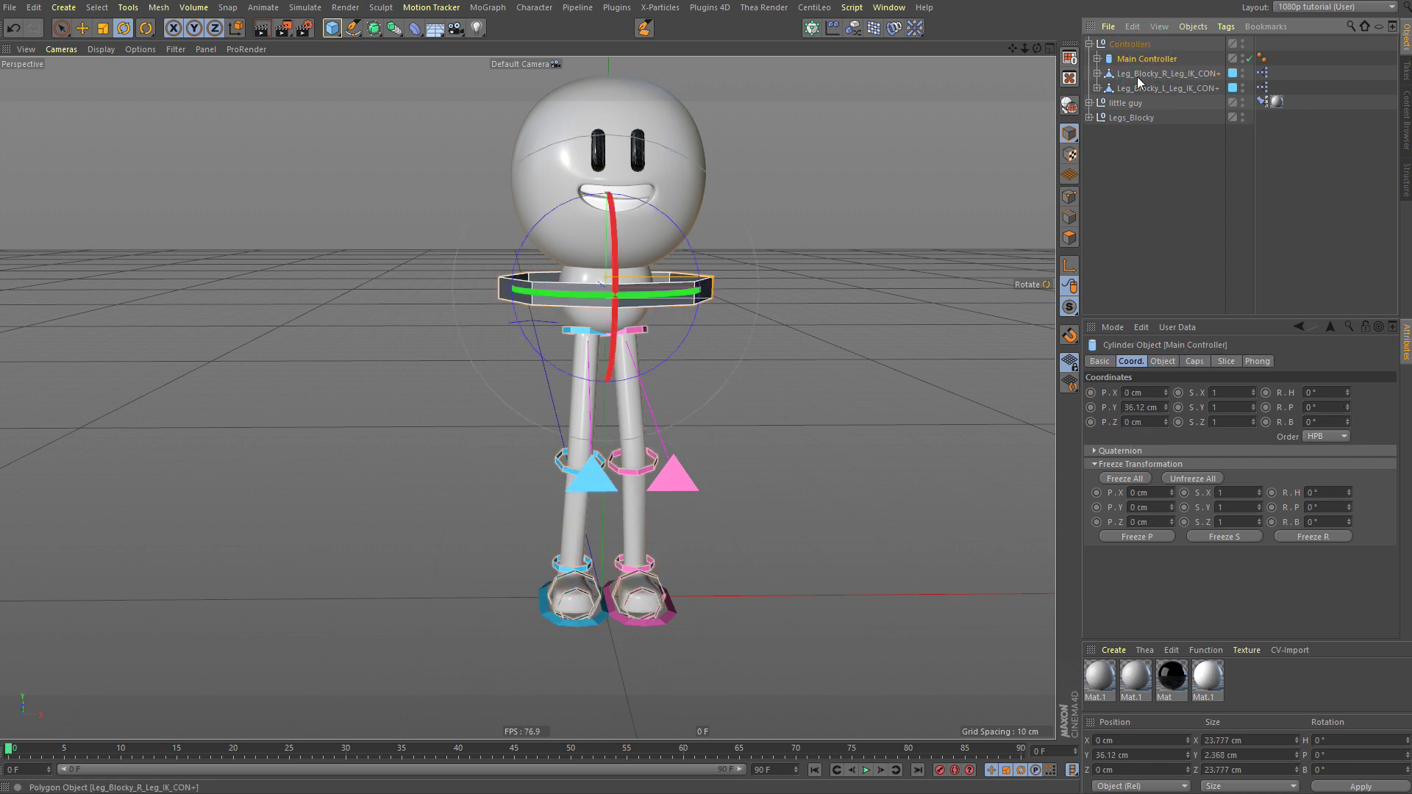
shift+click(1163, 88)
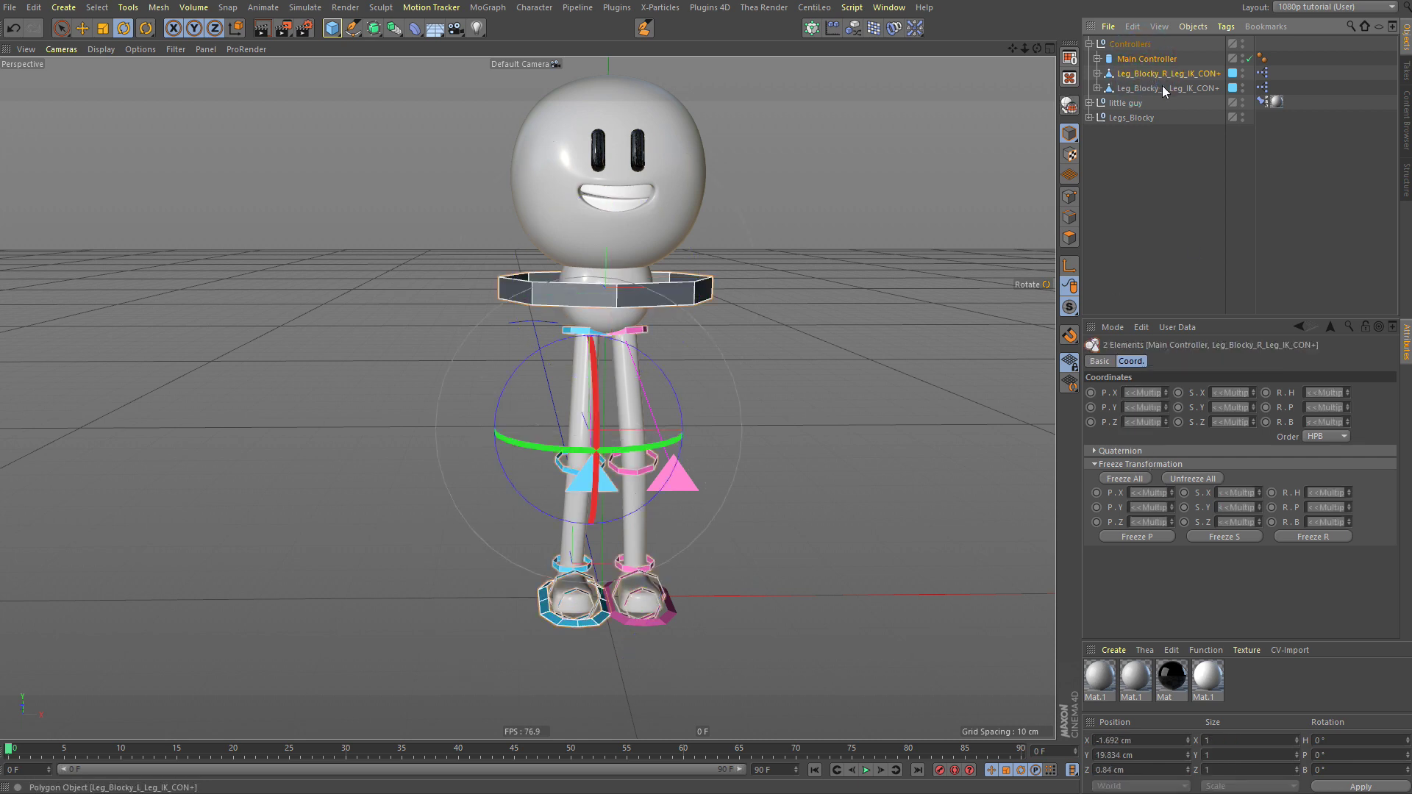
click(1137, 478)
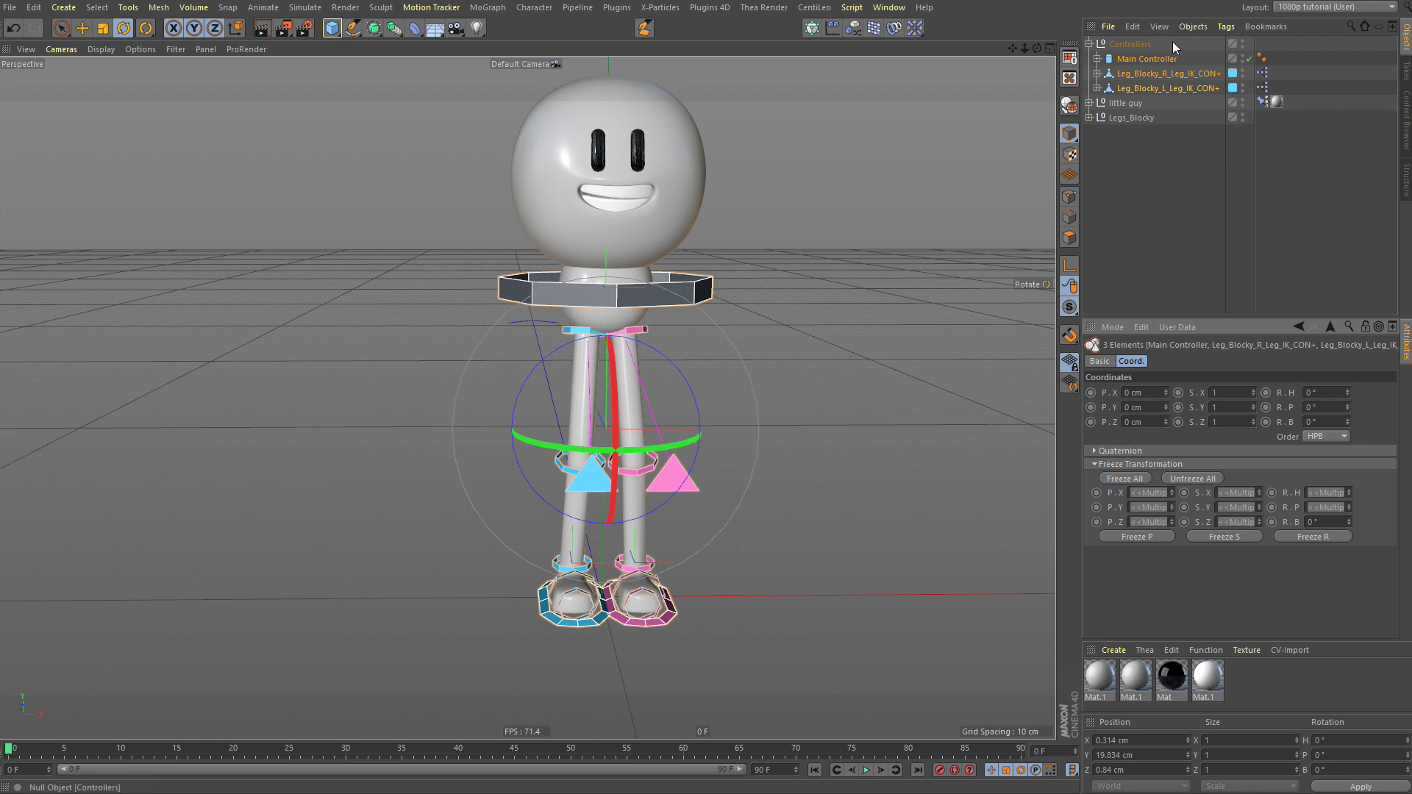
click(1147, 80)
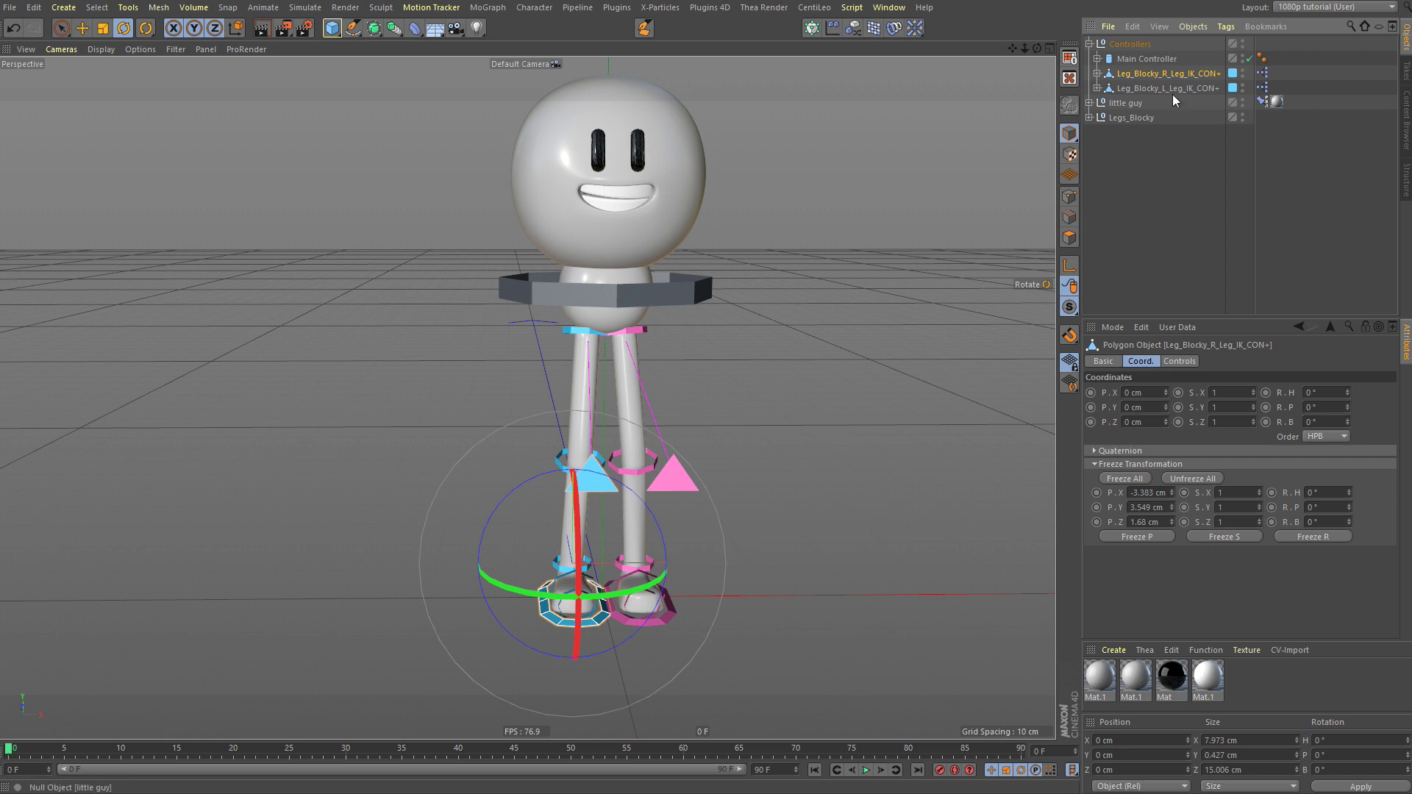
click(1144, 199)
Step: Test the rig by moving and rotating the pink left foot IK controller and the Main Controller into a tilted pose
click(650, 622)
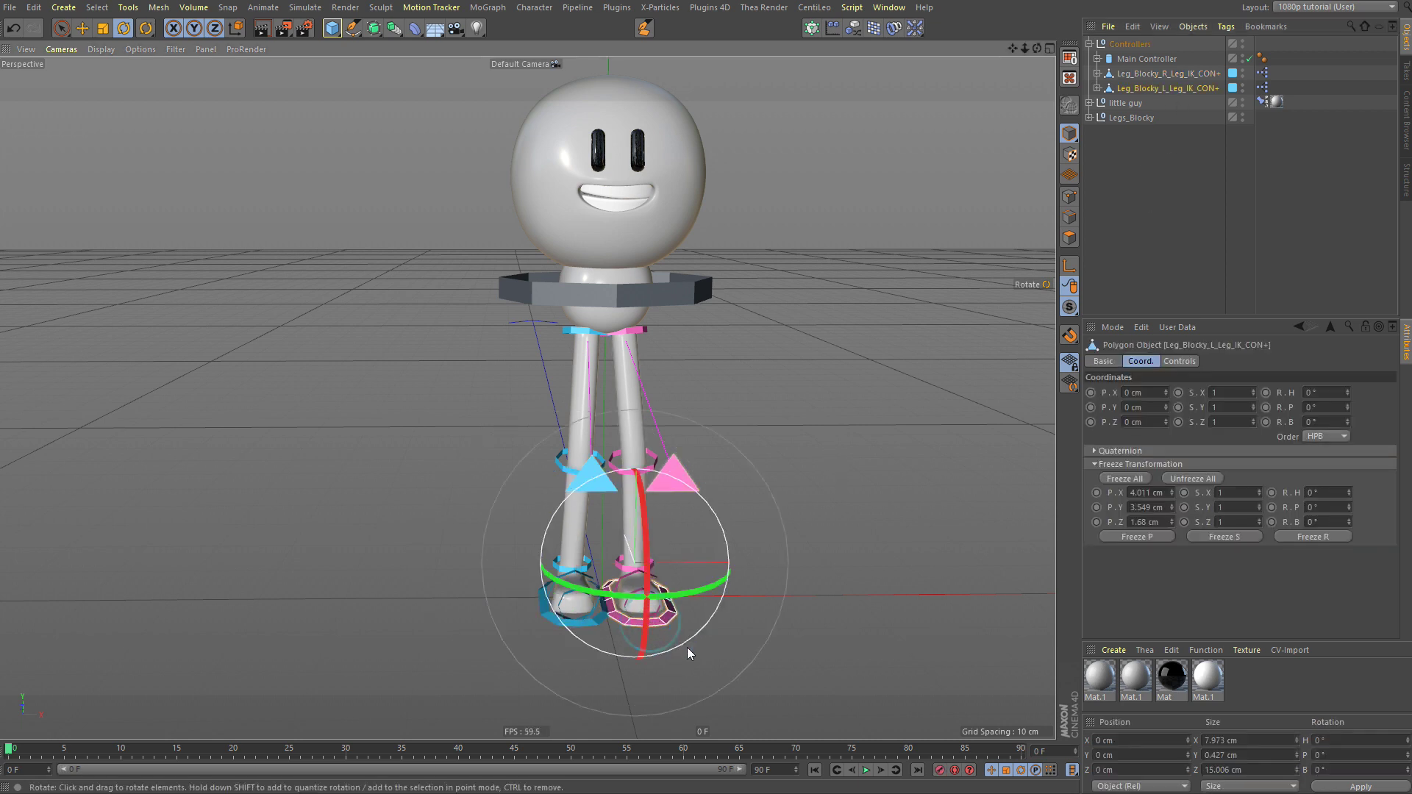
key(e)
drag(607, 666, 900, 521)
key(r)
click(665, 317)
key(e)
drag(665, 316, 865, 539)
key(r)
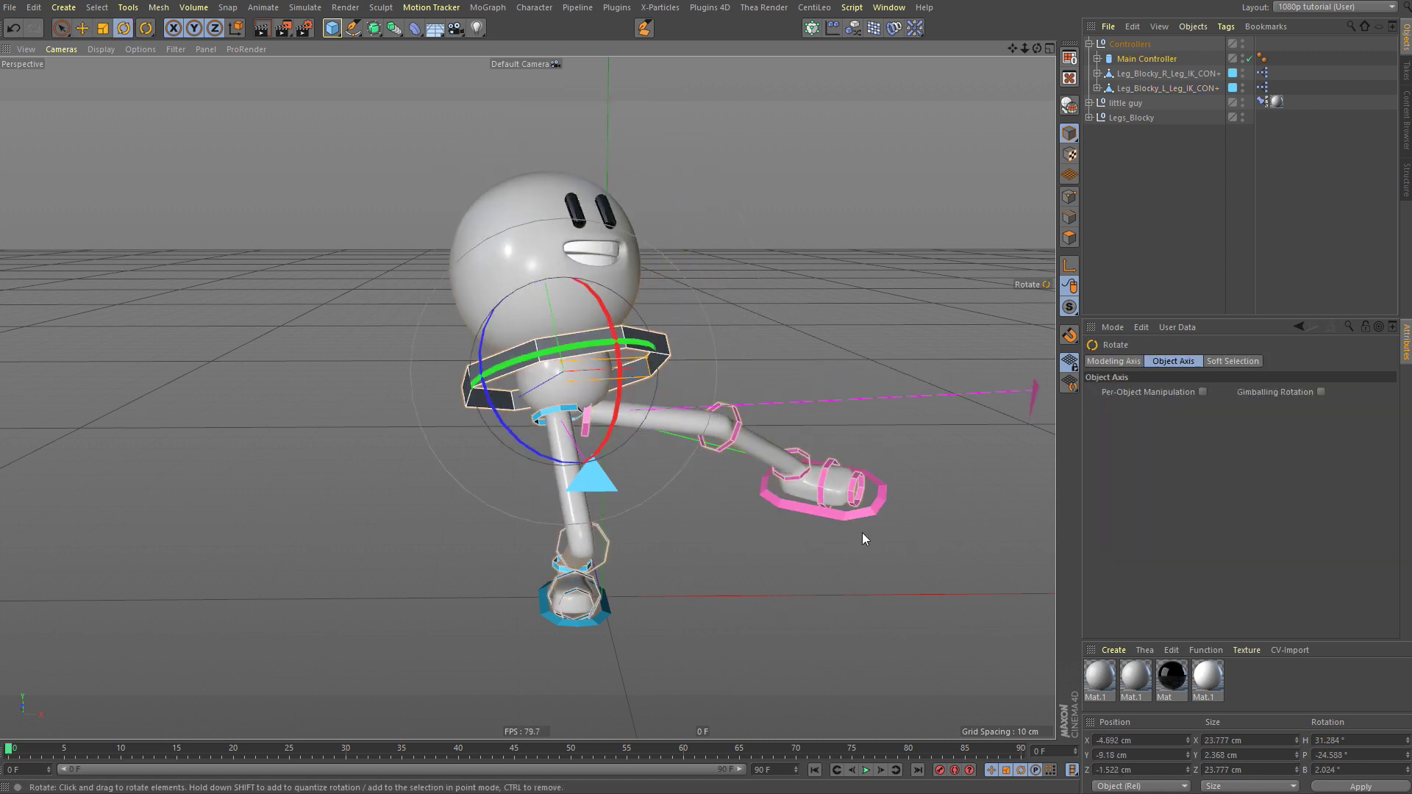
Step: Reset the position and rotation of the left foot IK controller and the Main Controller with Reset PSR, and deselect everything
click(857, 517)
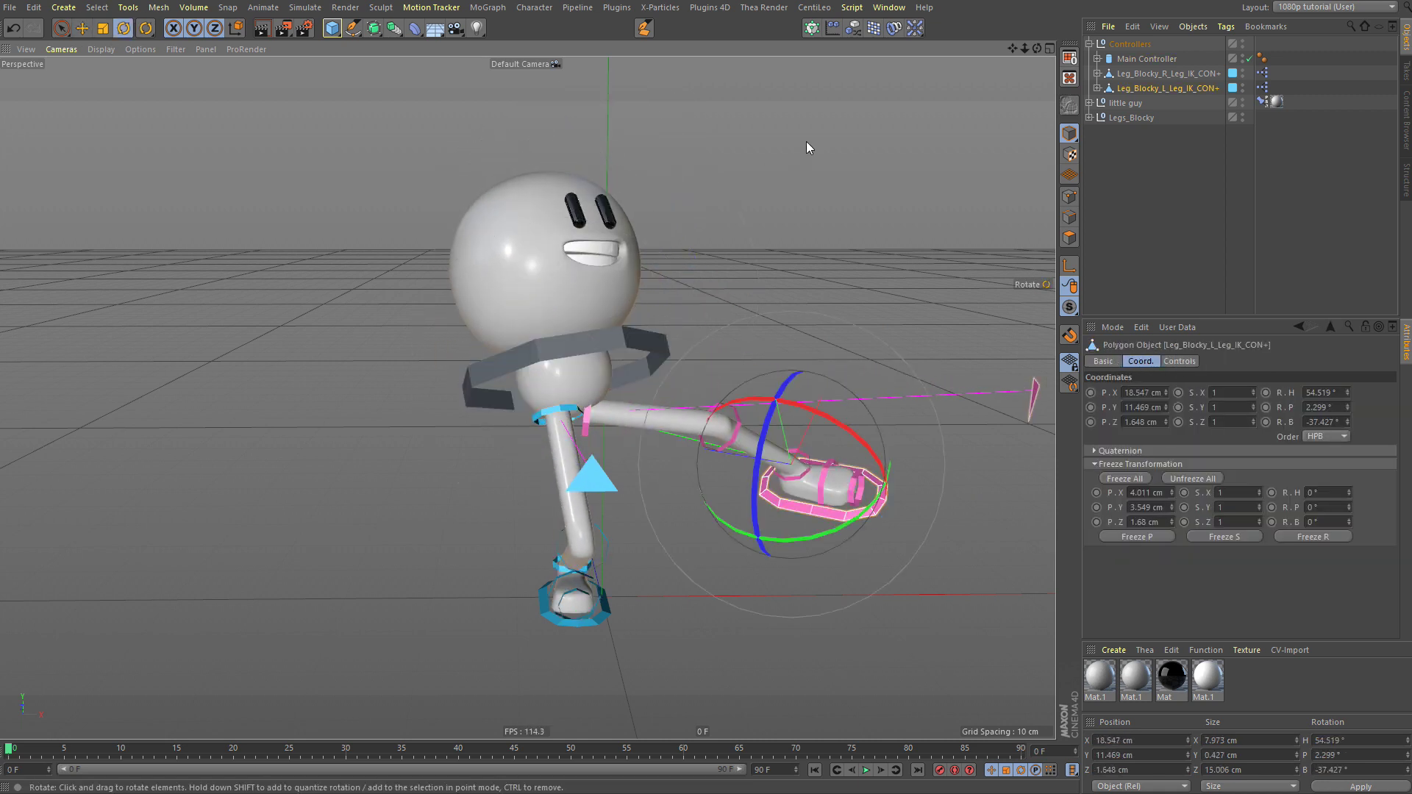
key(shift+c)
text(reset psr)
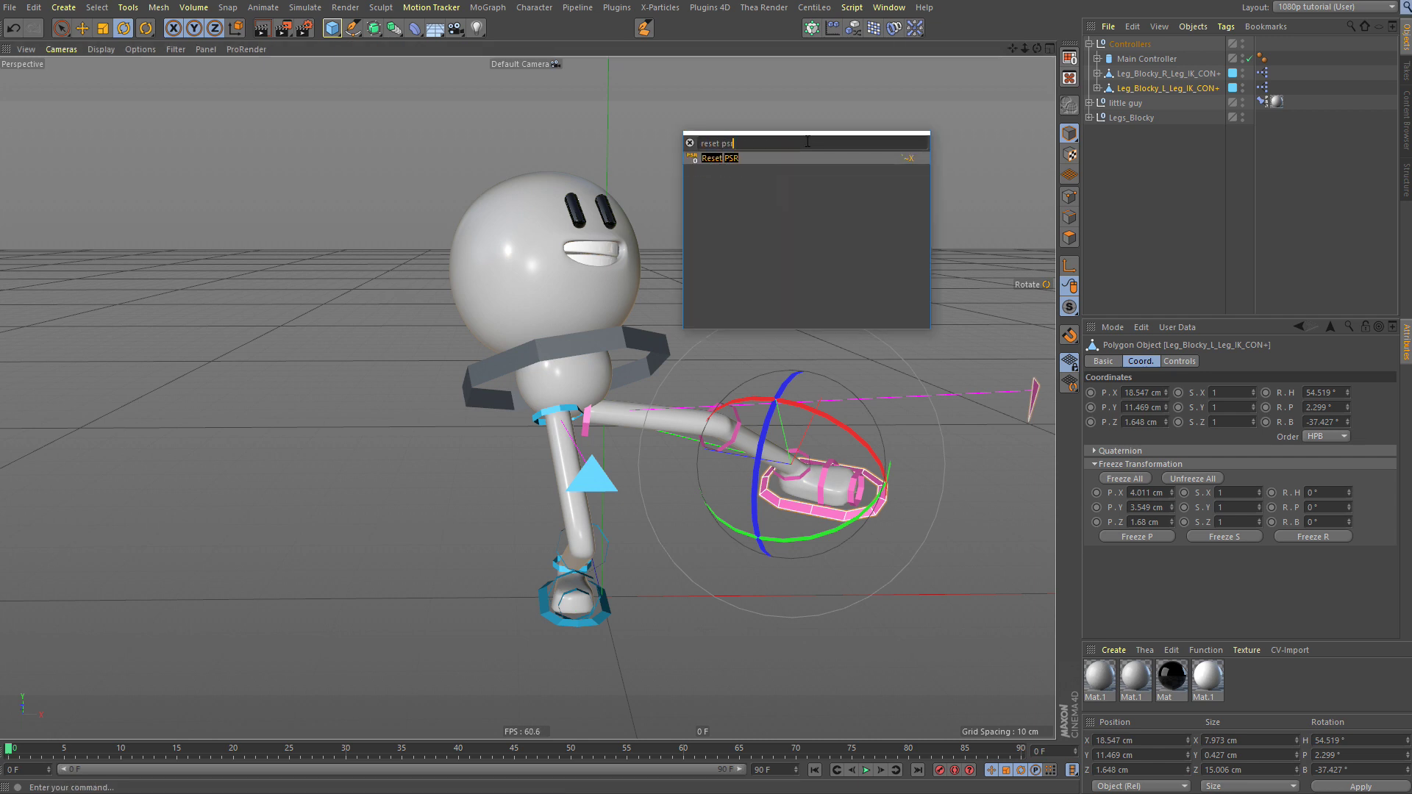
key(Return)
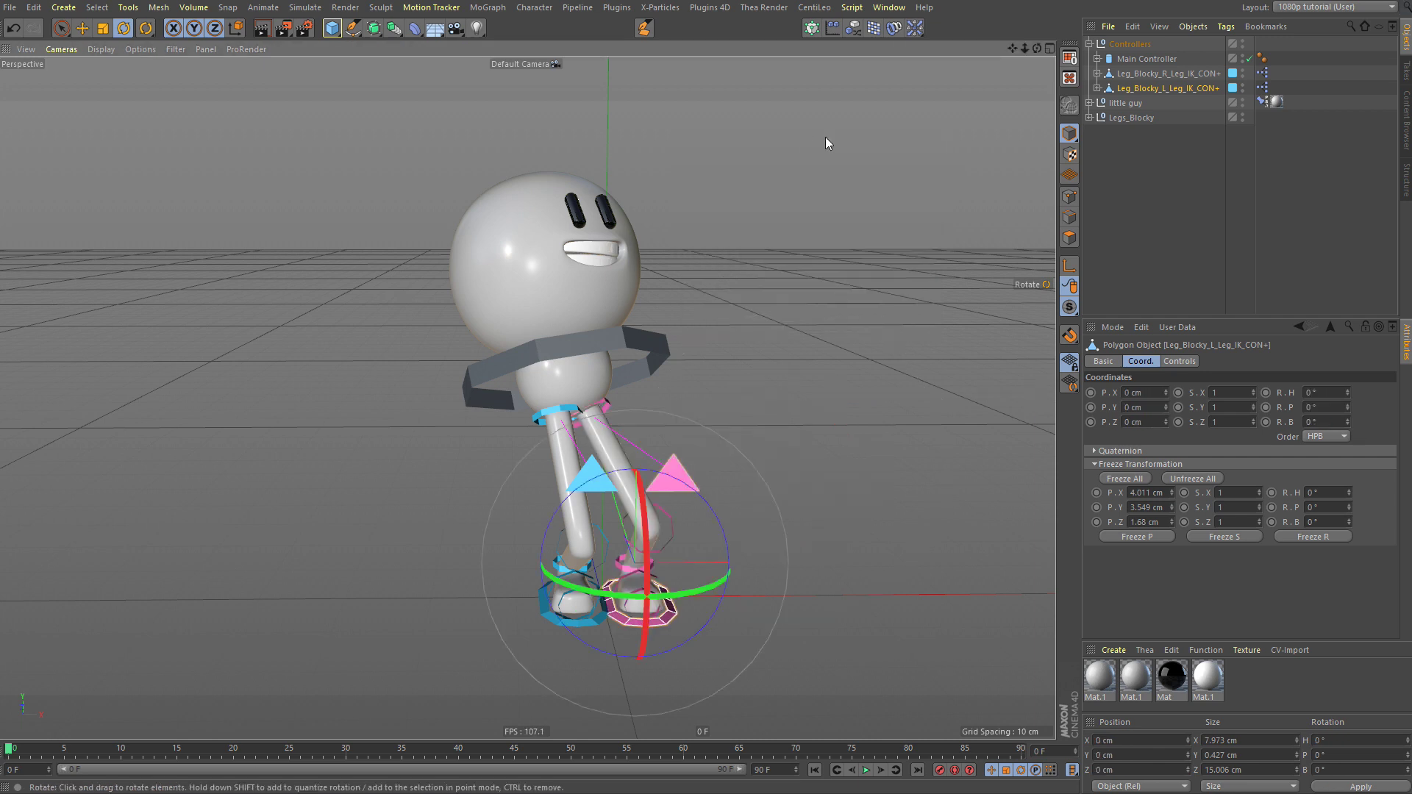
click(667, 343)
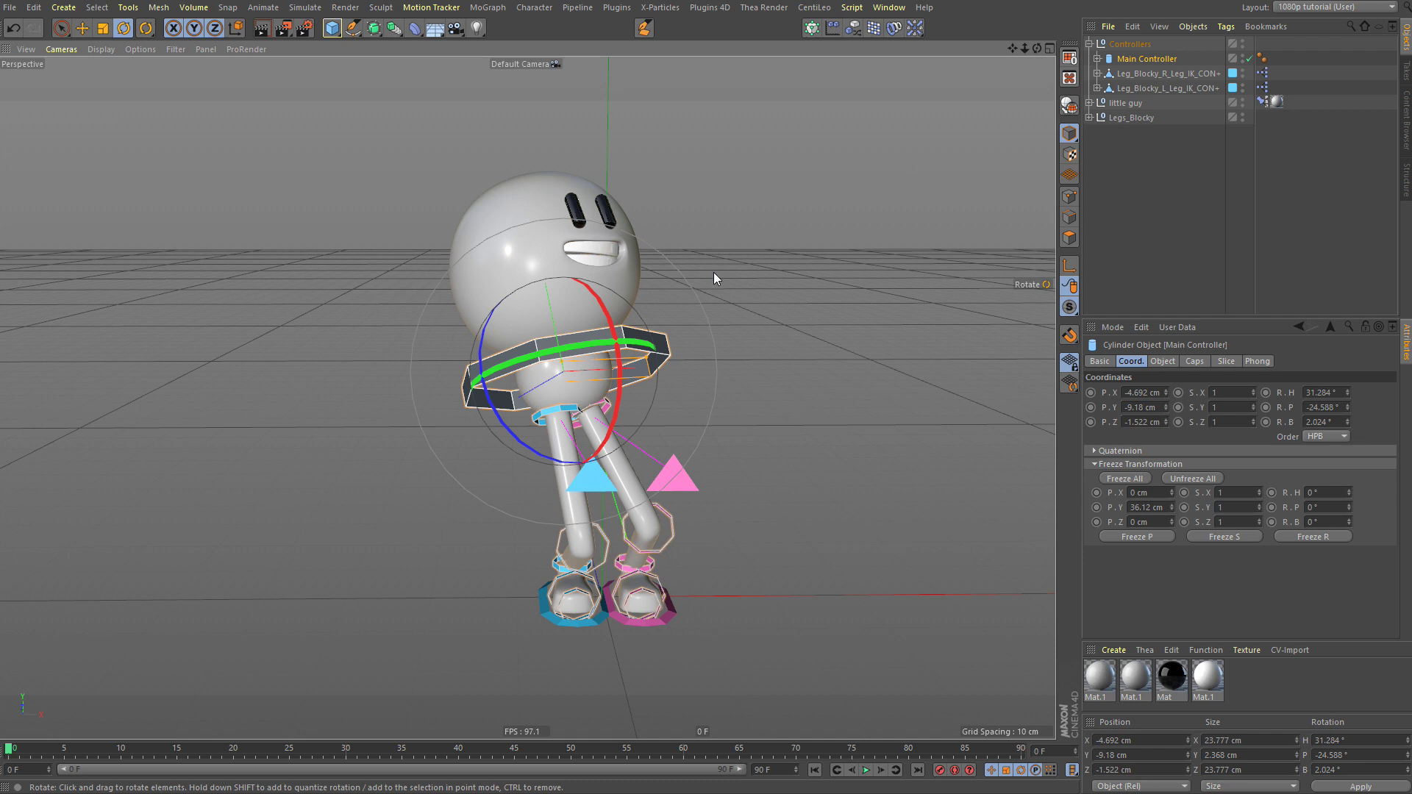
key(alt+0)
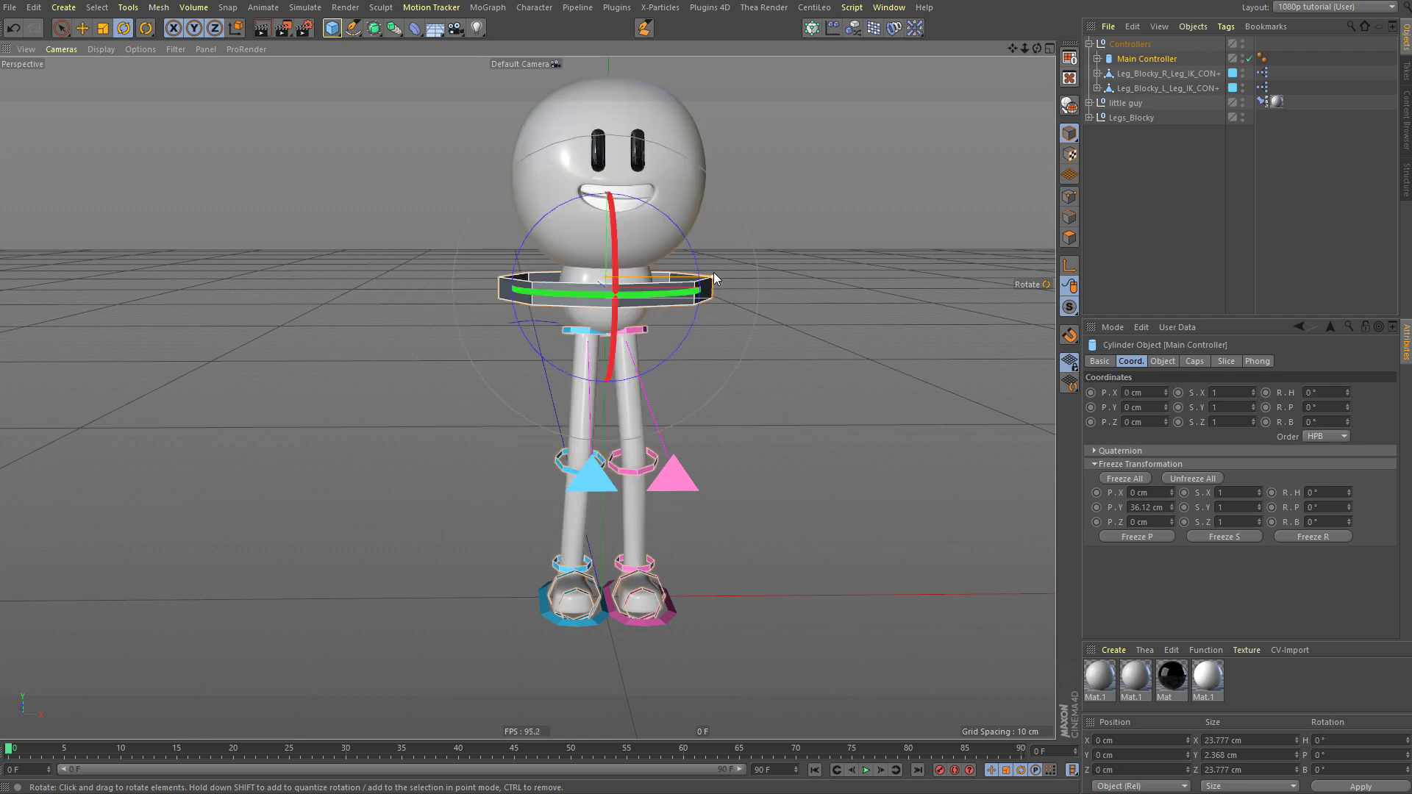
click(852, 226)
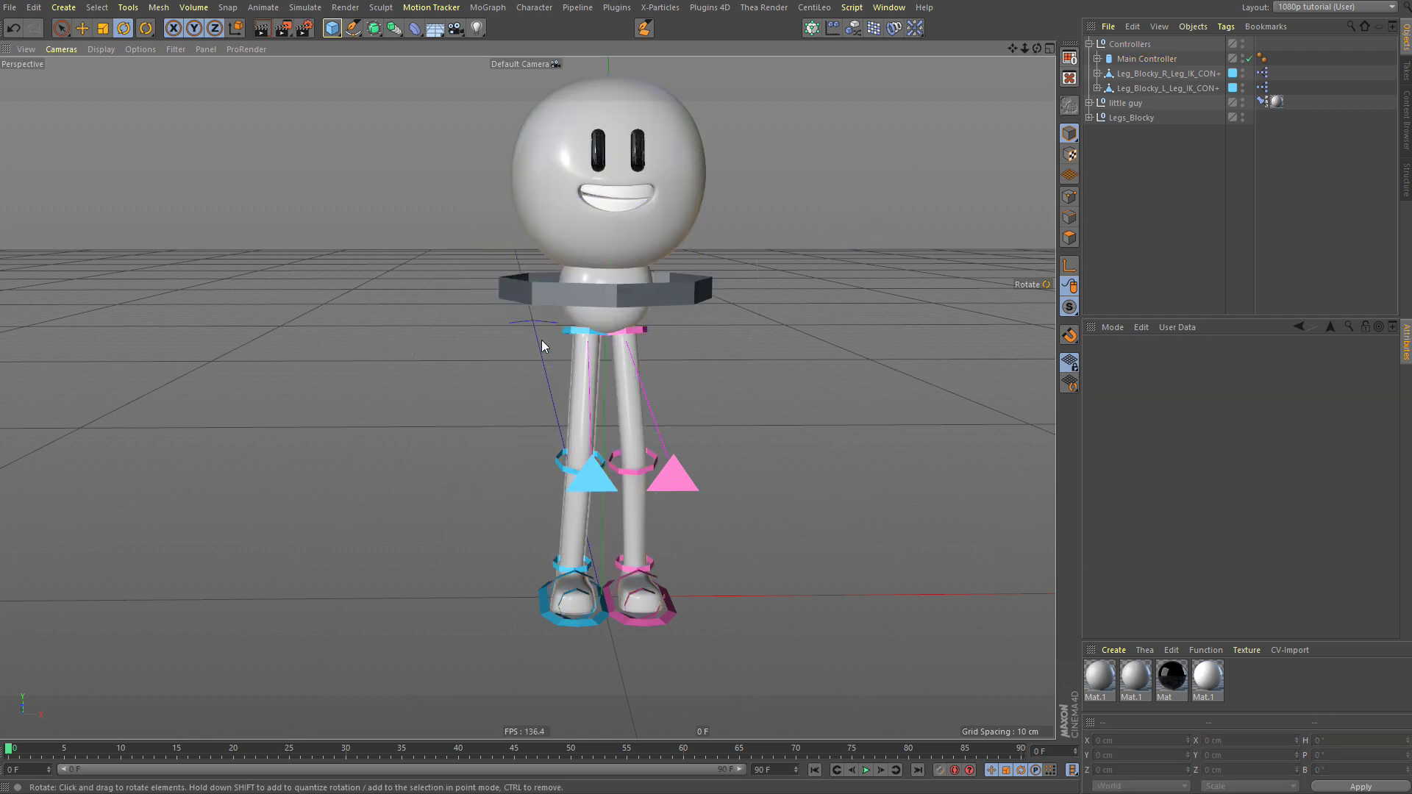
Step: Examine the Controllers null's coordinates and the three controllers parented under it
alt+middle_drag(637, 335, 610, 375)
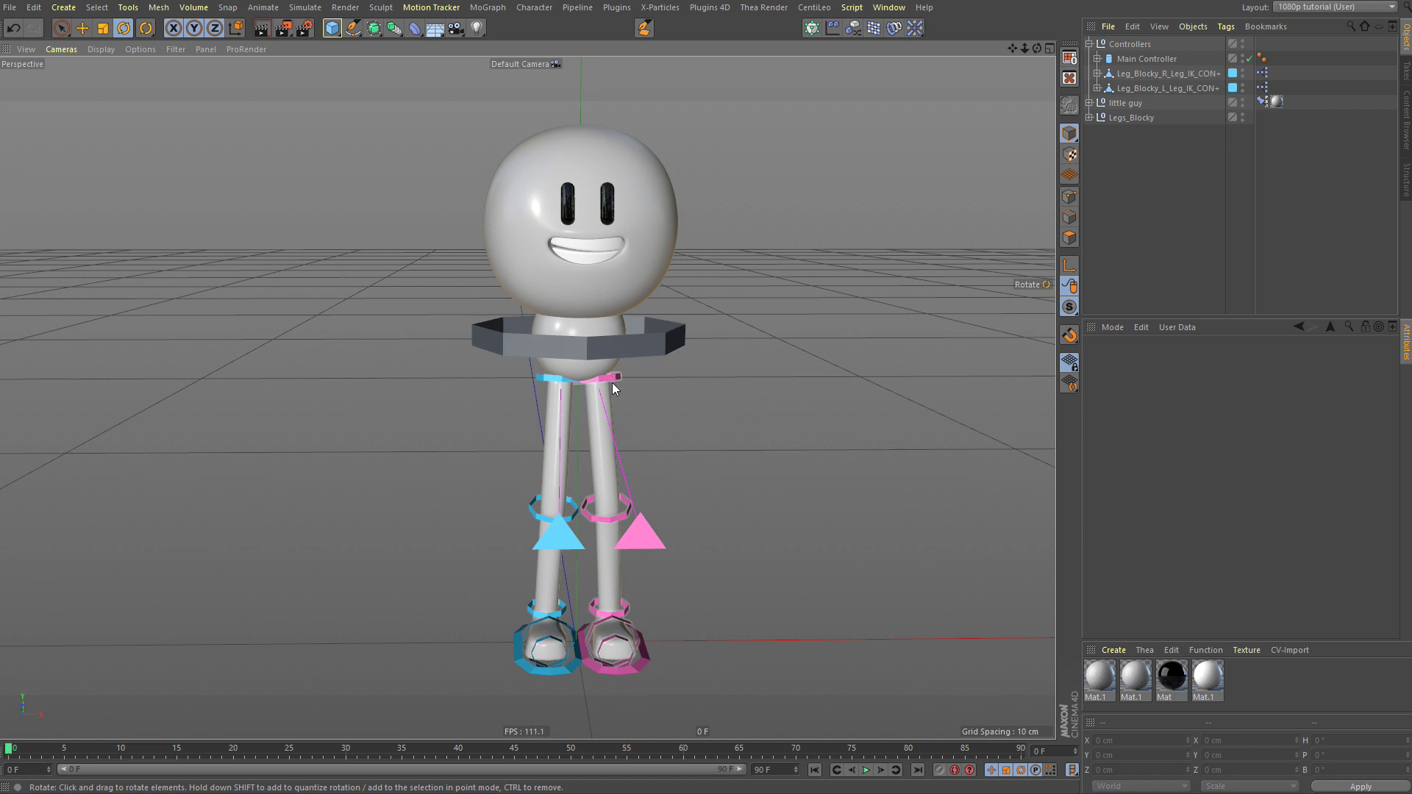
click(1089, 44)
click(1118, 43)
click(1090, 44)
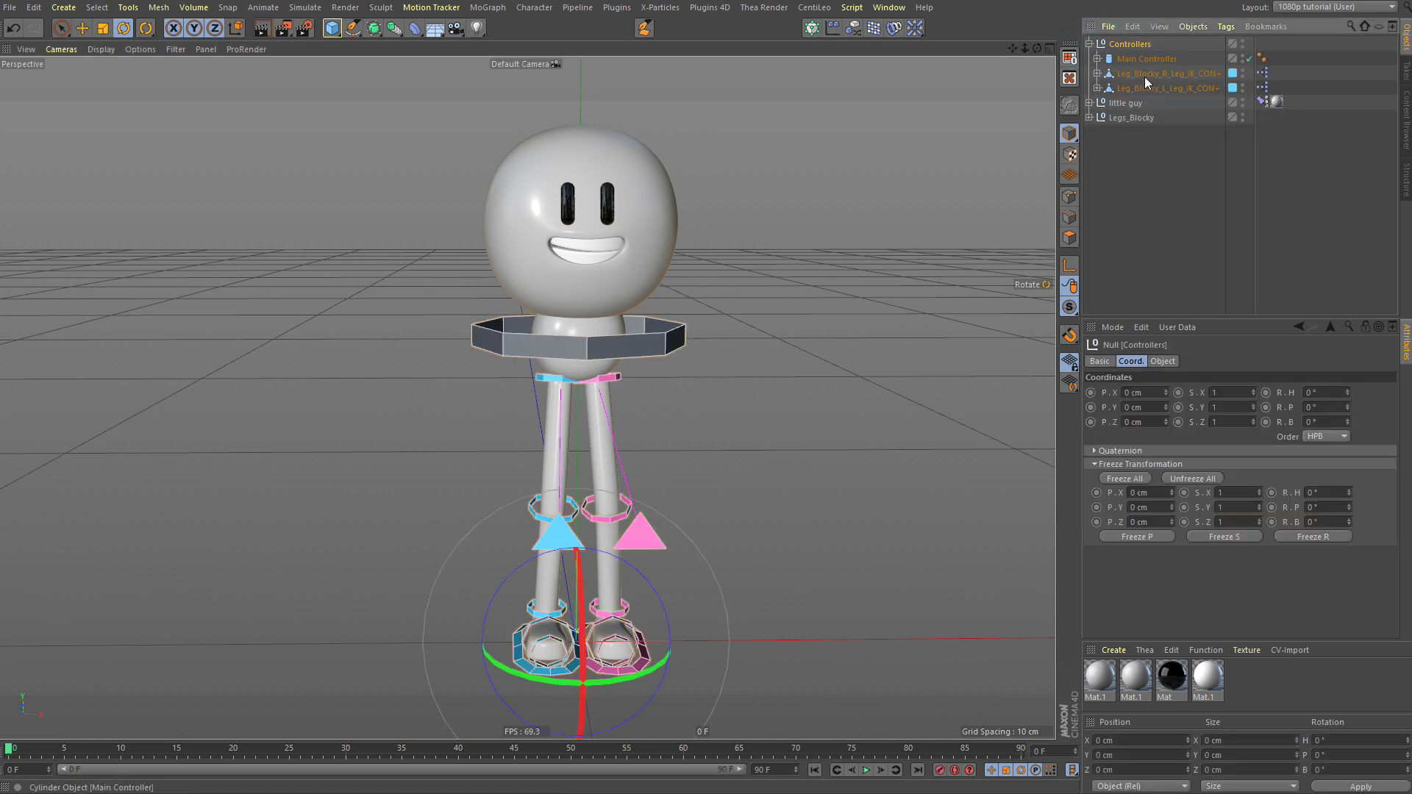
click(1174, 215)
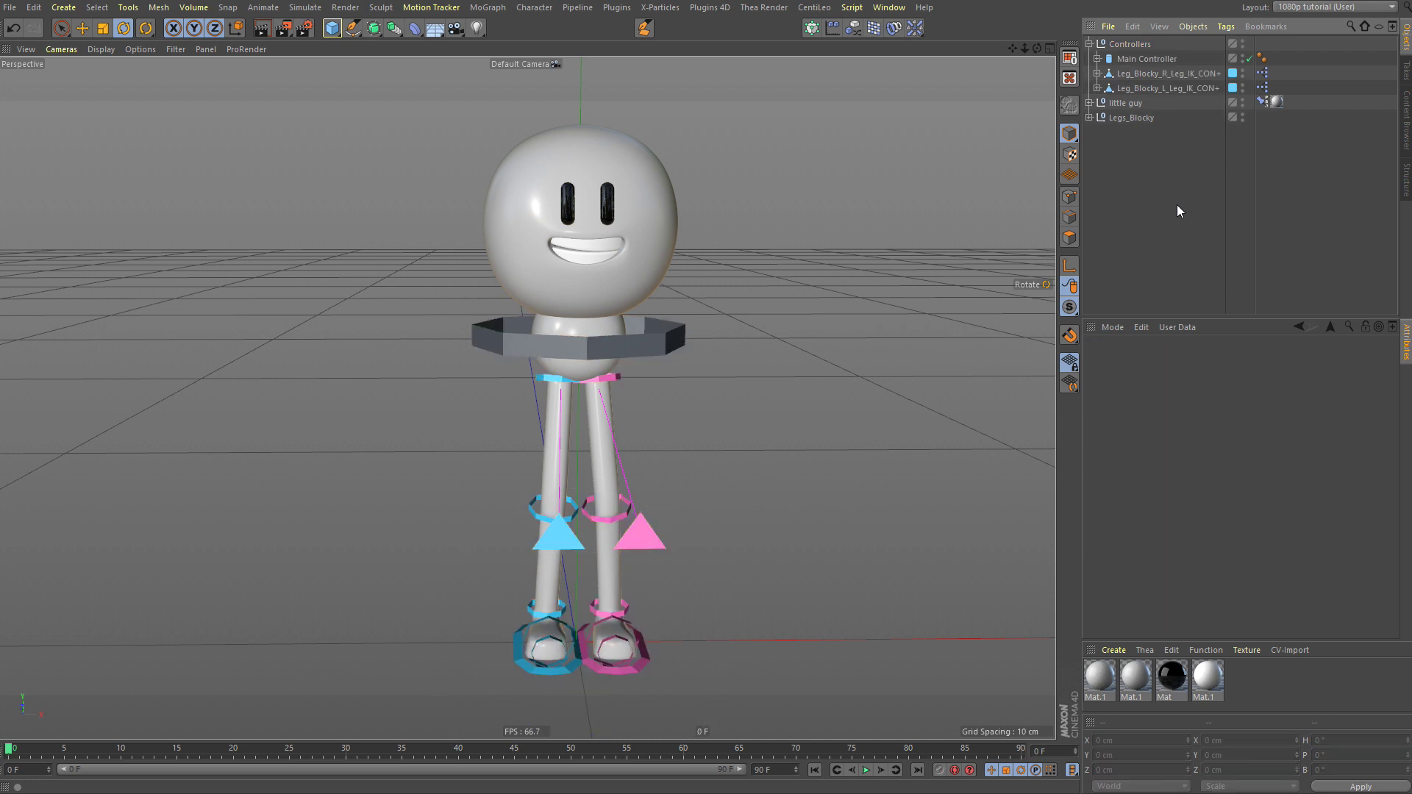
Step: Show the custom controls of the pink left foot IK controller and try its IK/FK slider, leaving it at 0%
click(632, 673)
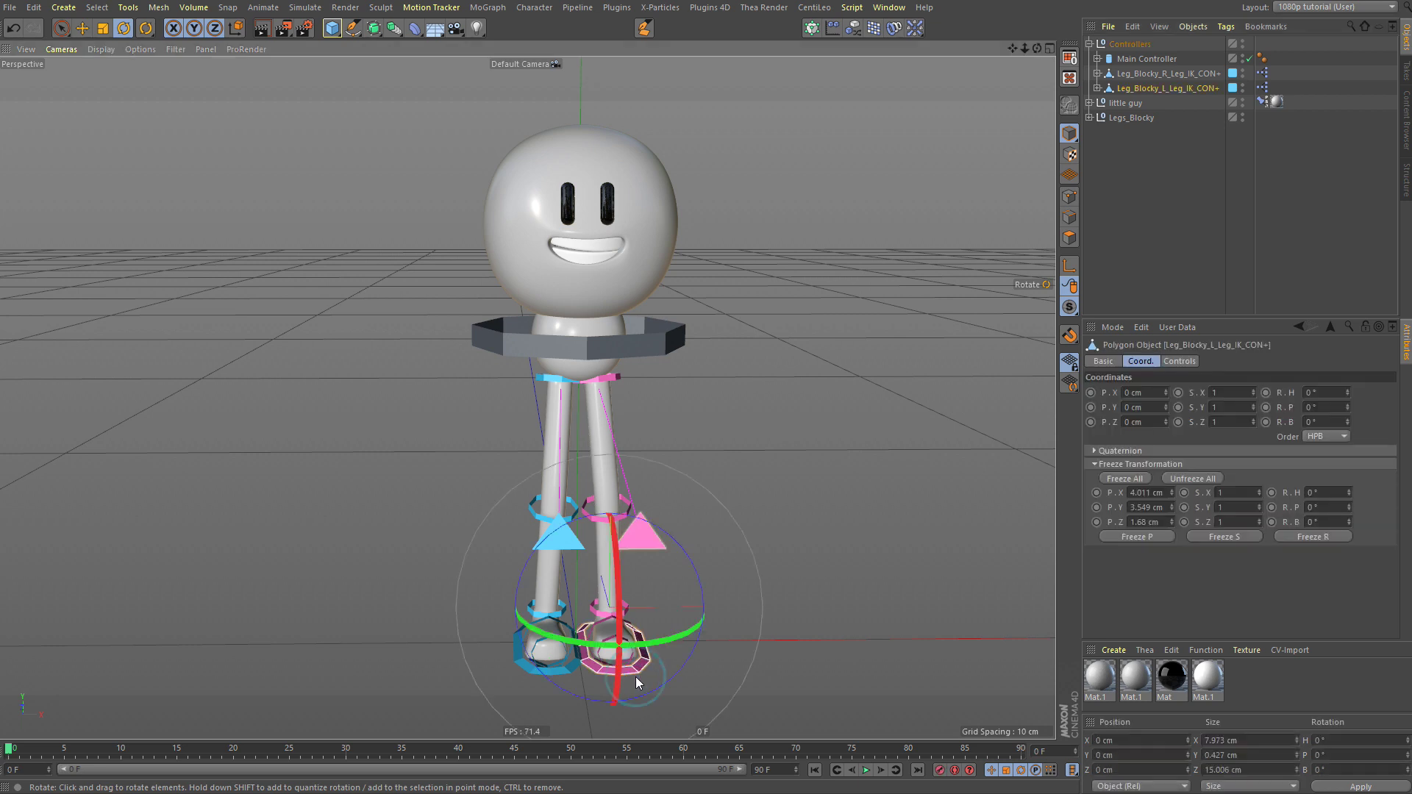
click(1186, 362)
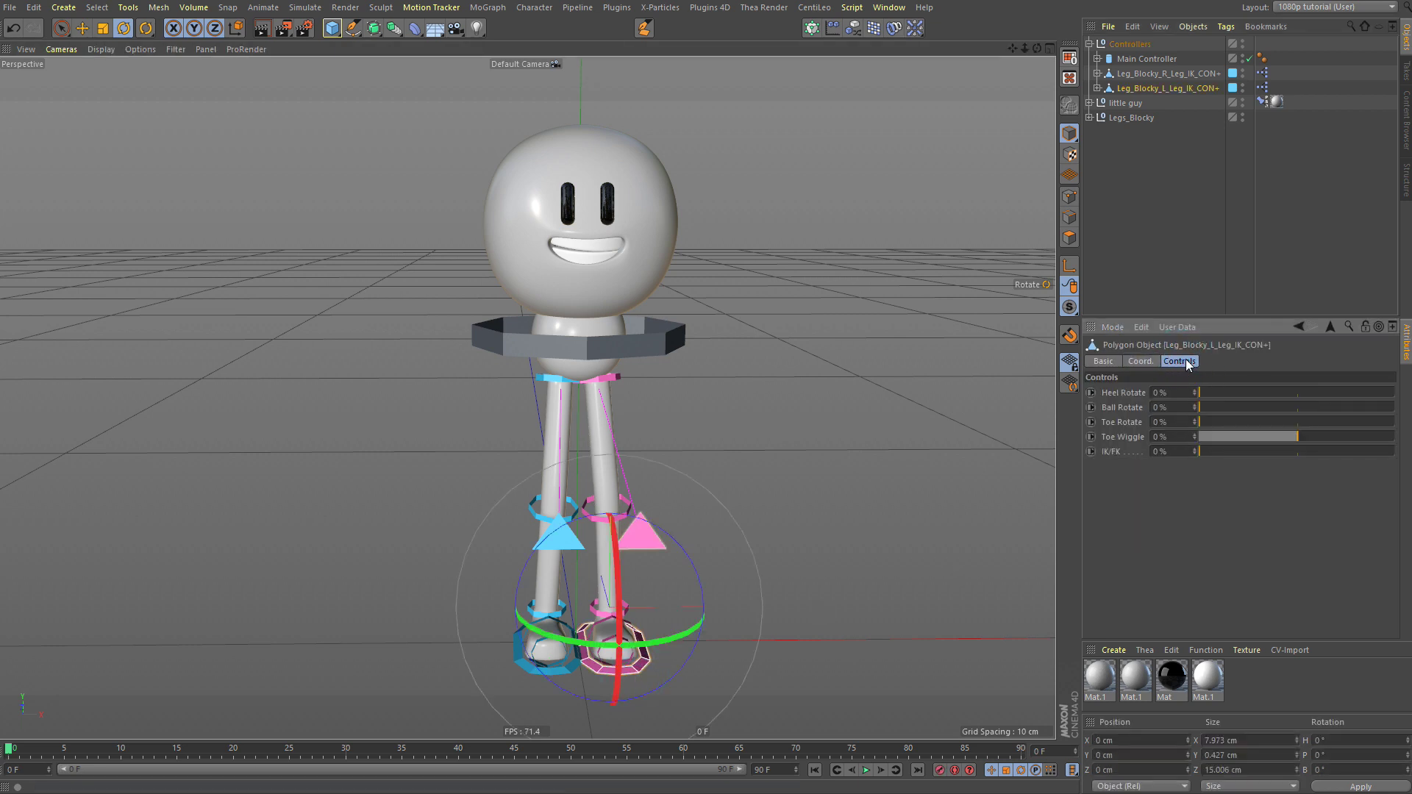
drag(1232, 454, 1188, 452)
Step: Reveal the left leg's FK controllers in the object hierarchy and select the upper leg controller with all its children
click(619, 376)
shift+click(626, 508)
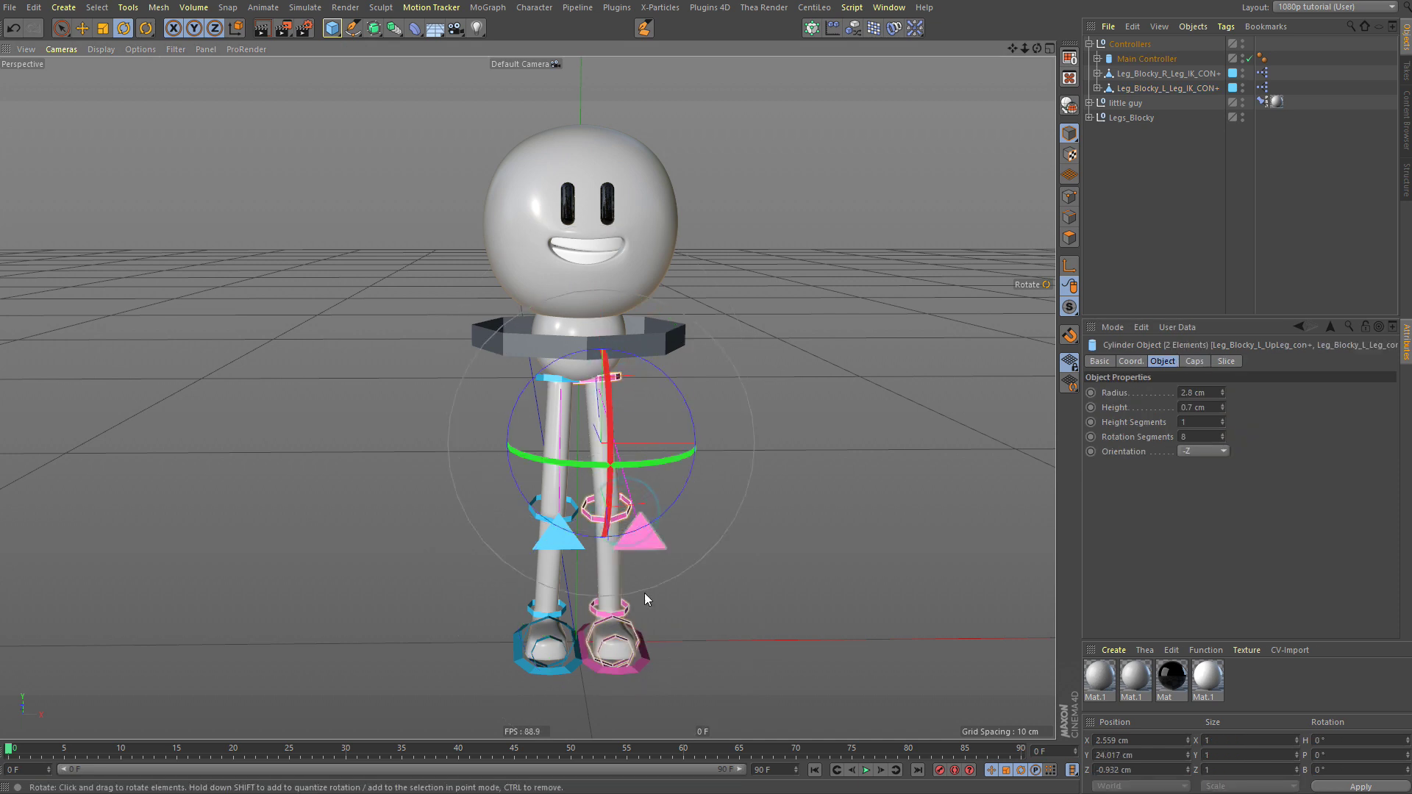
key(s)
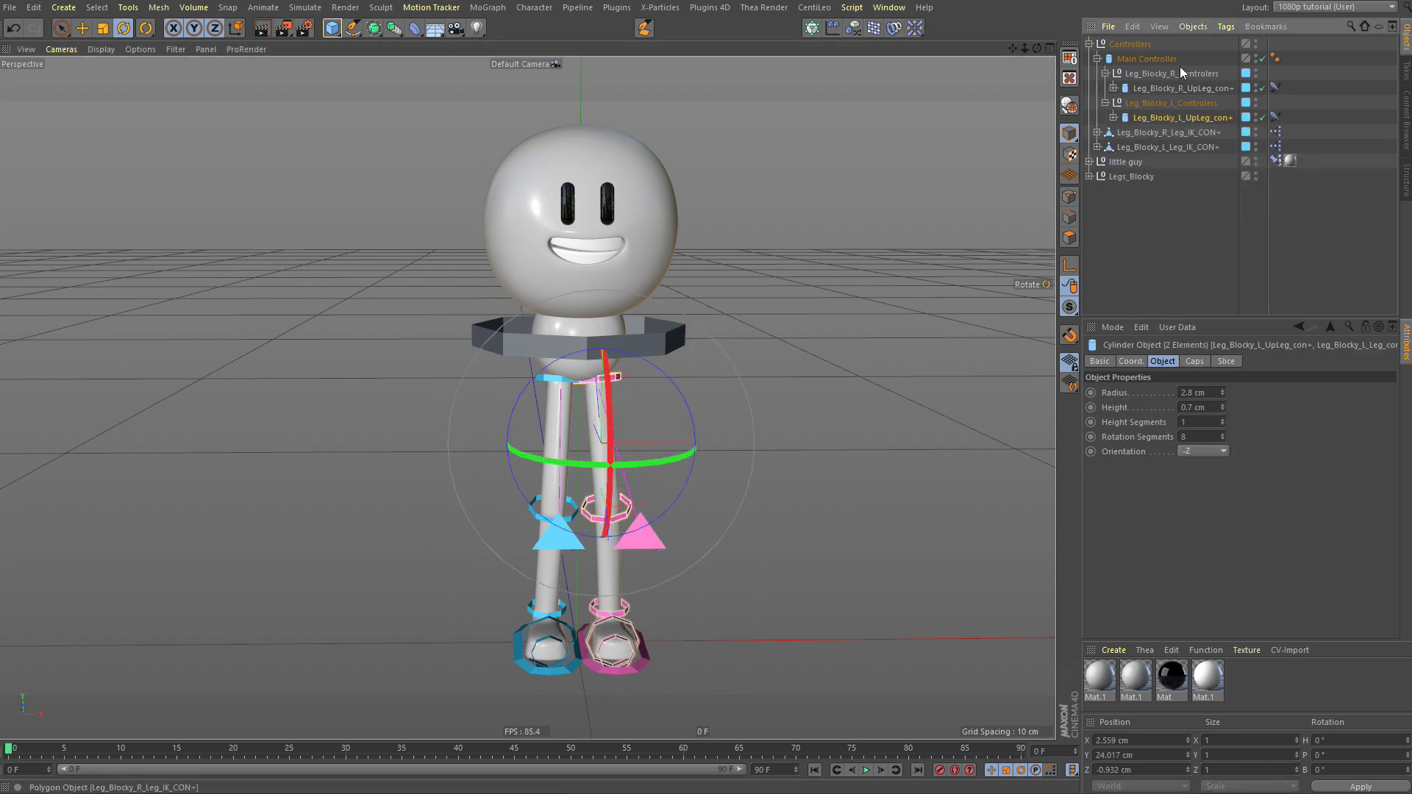
middle_click(1152, 118)
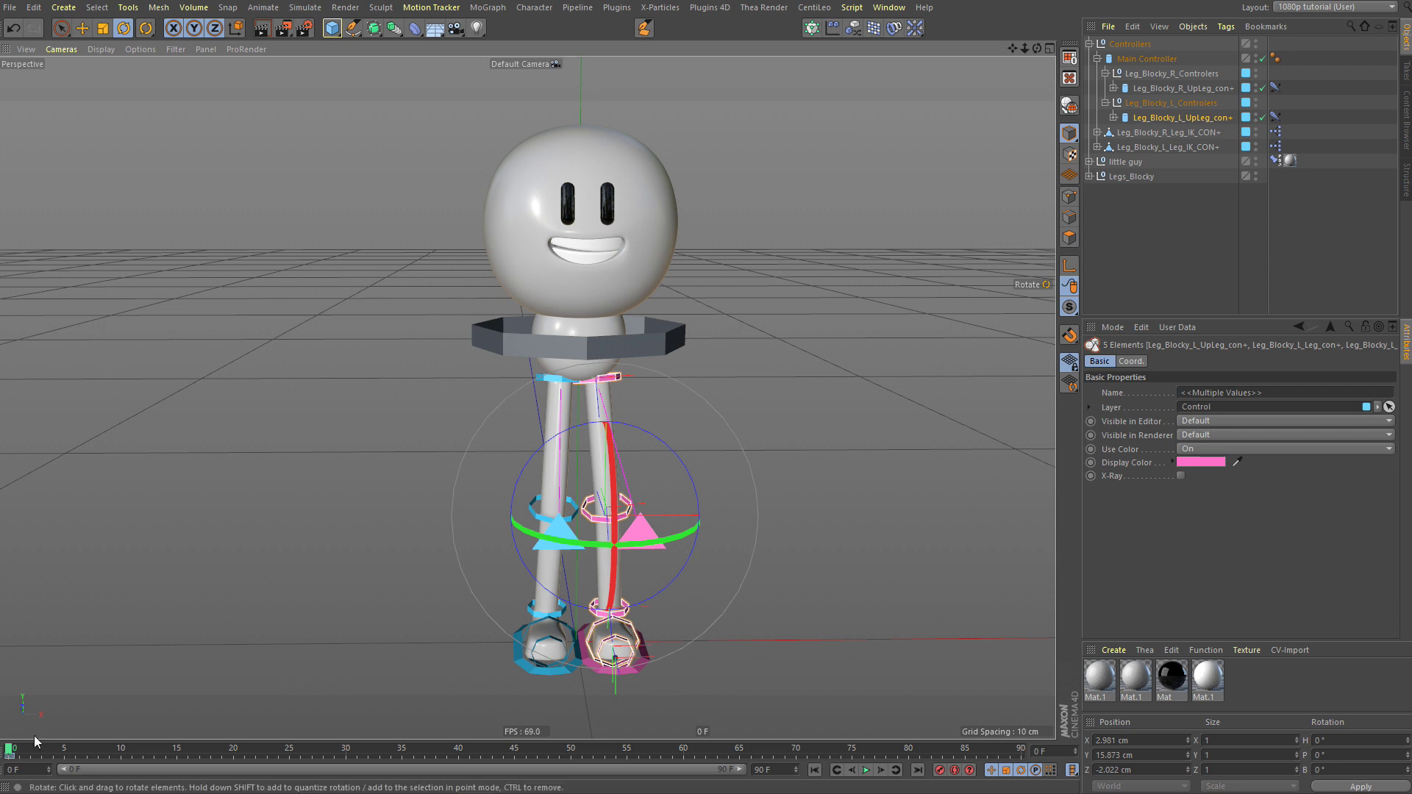
Step: With IK/FK at 0%, move the left foot IK controller to about X 16, Y 14.4, Z 2.2 cm and rotate it outward
click(634, 682)
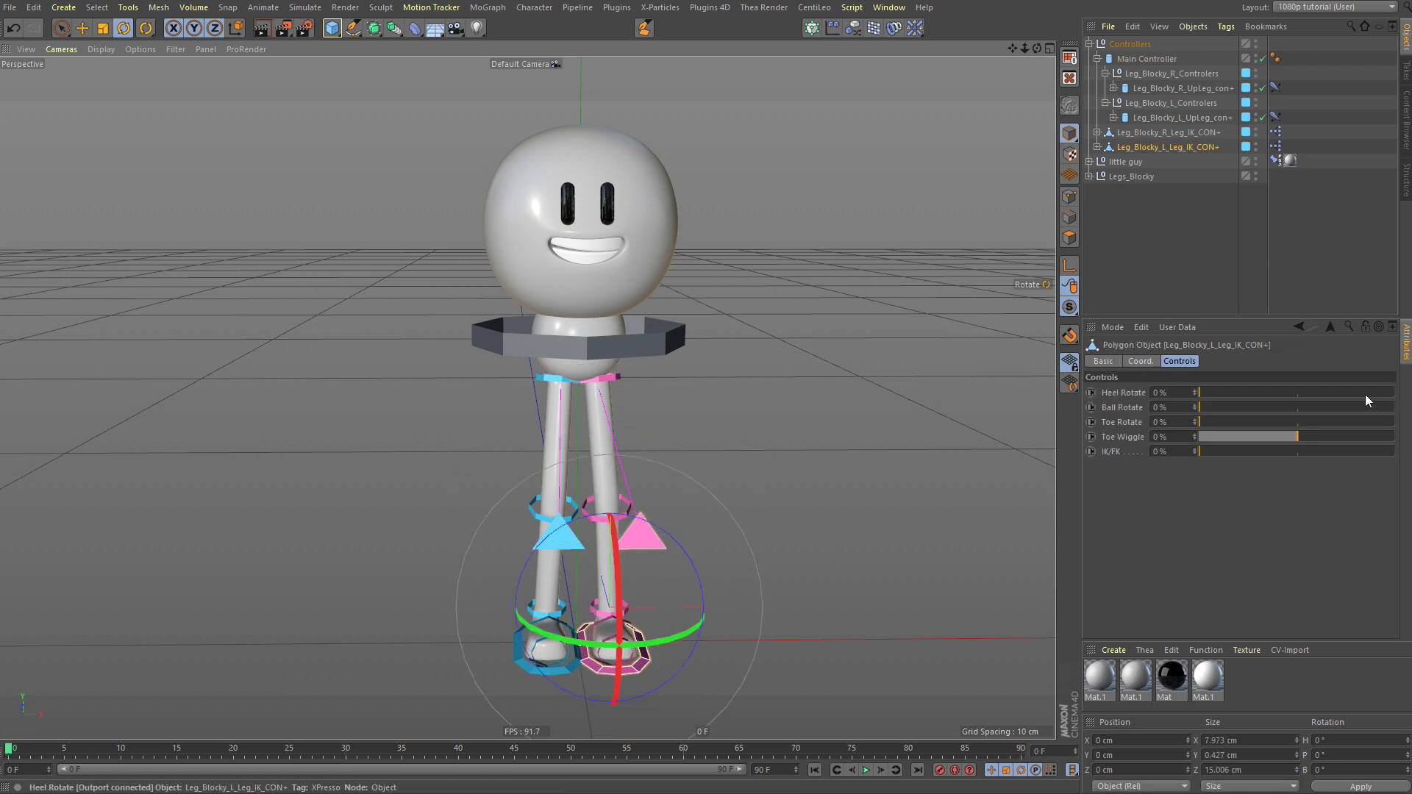
drag(1386, 452, 1269, 451)
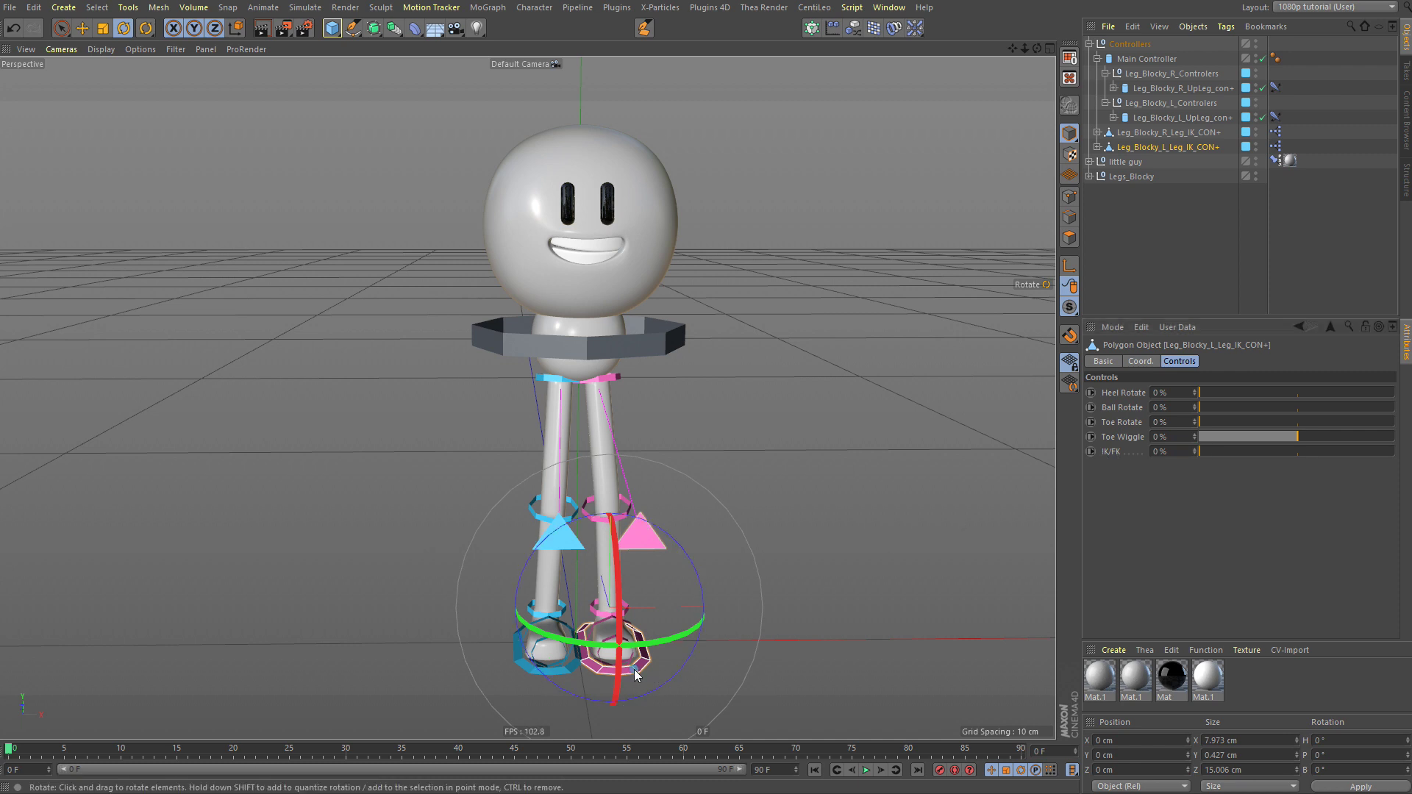
key(e)
drag(581, 688, 812, 549)
key(r)
Step: Select the posed left leg's upper leg controller with its children and inspect the chain down to the toe end
click(592, 398)
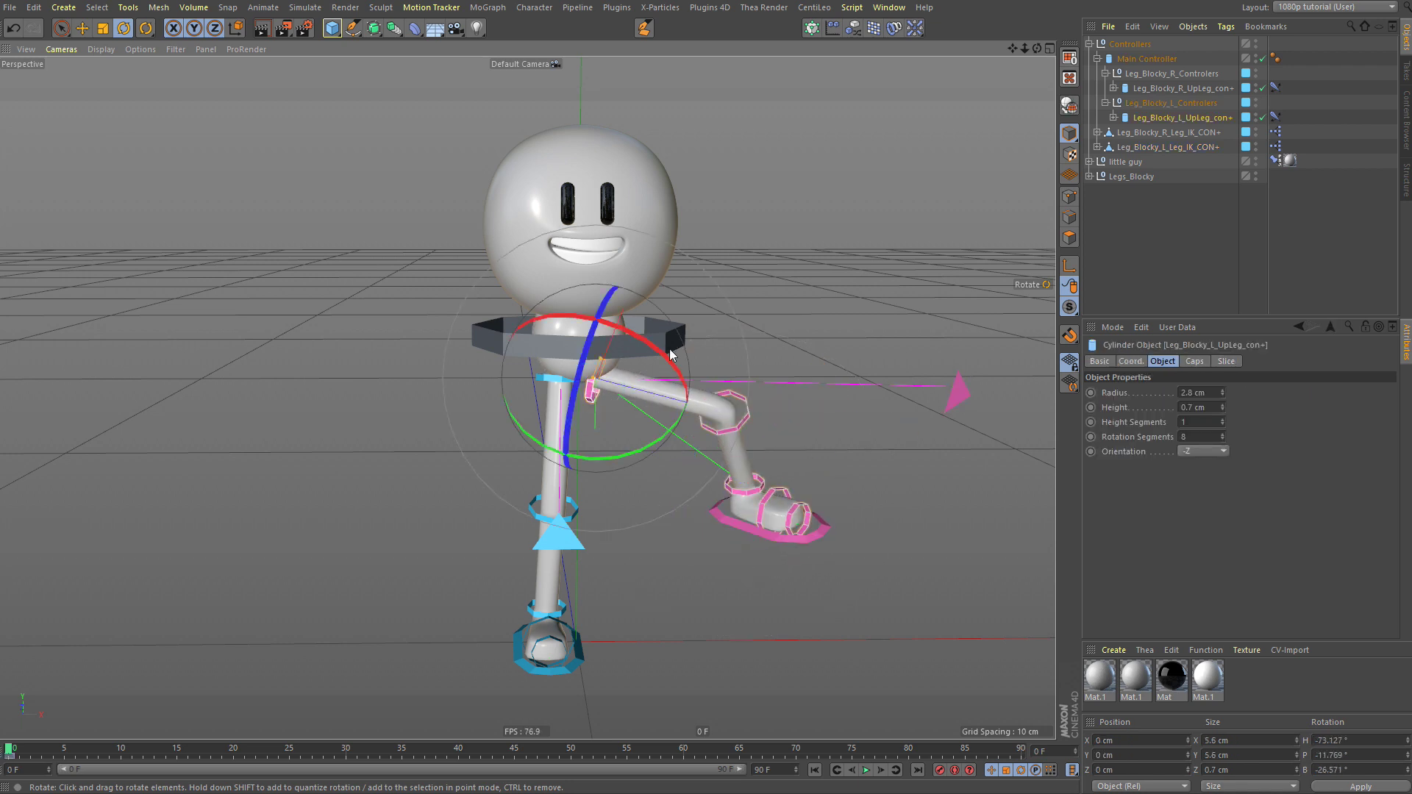
middle_click(1175, 121)
click(1114, 118)
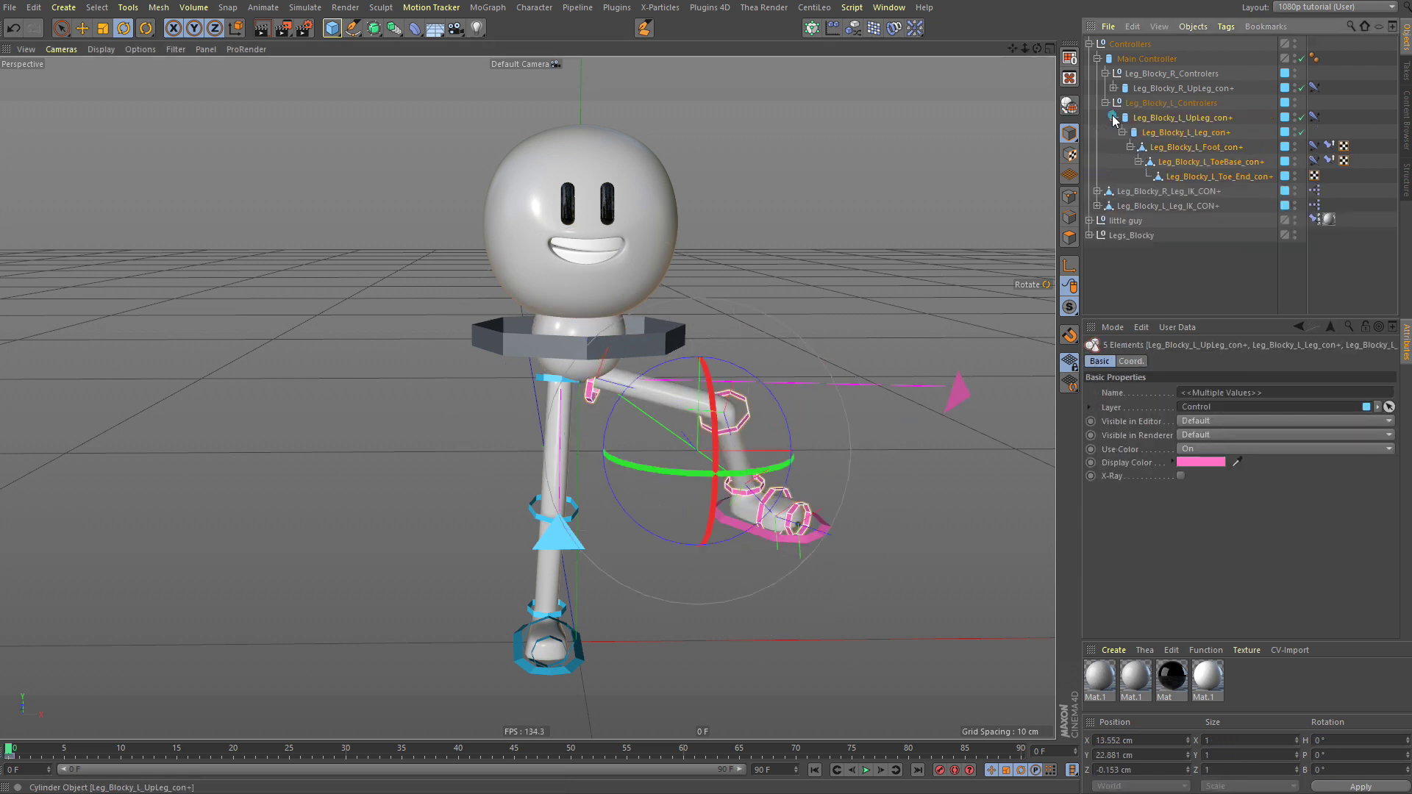
click(1114, 118)
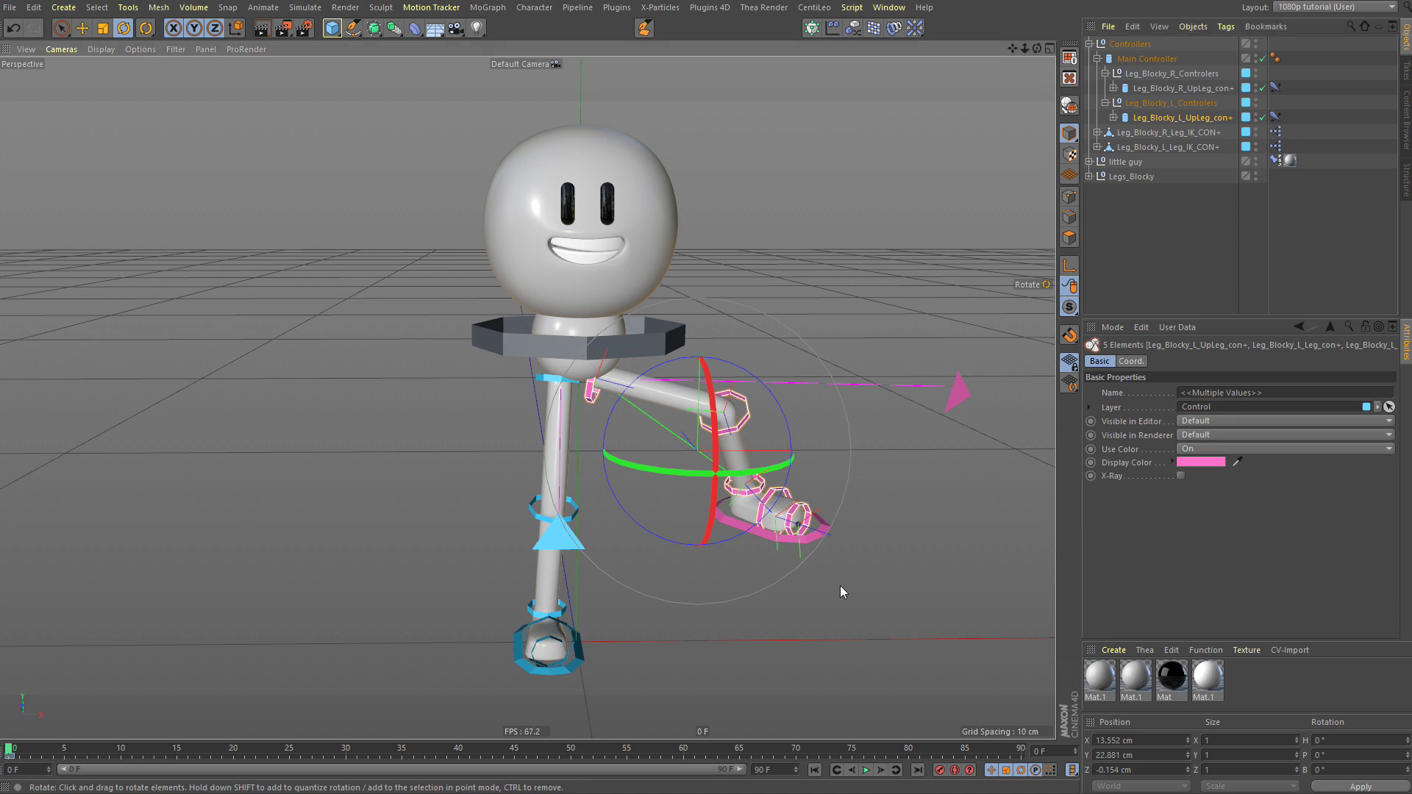
Step: Set the left foot IK controller's IK/FK value to 100%
click(738, 547)
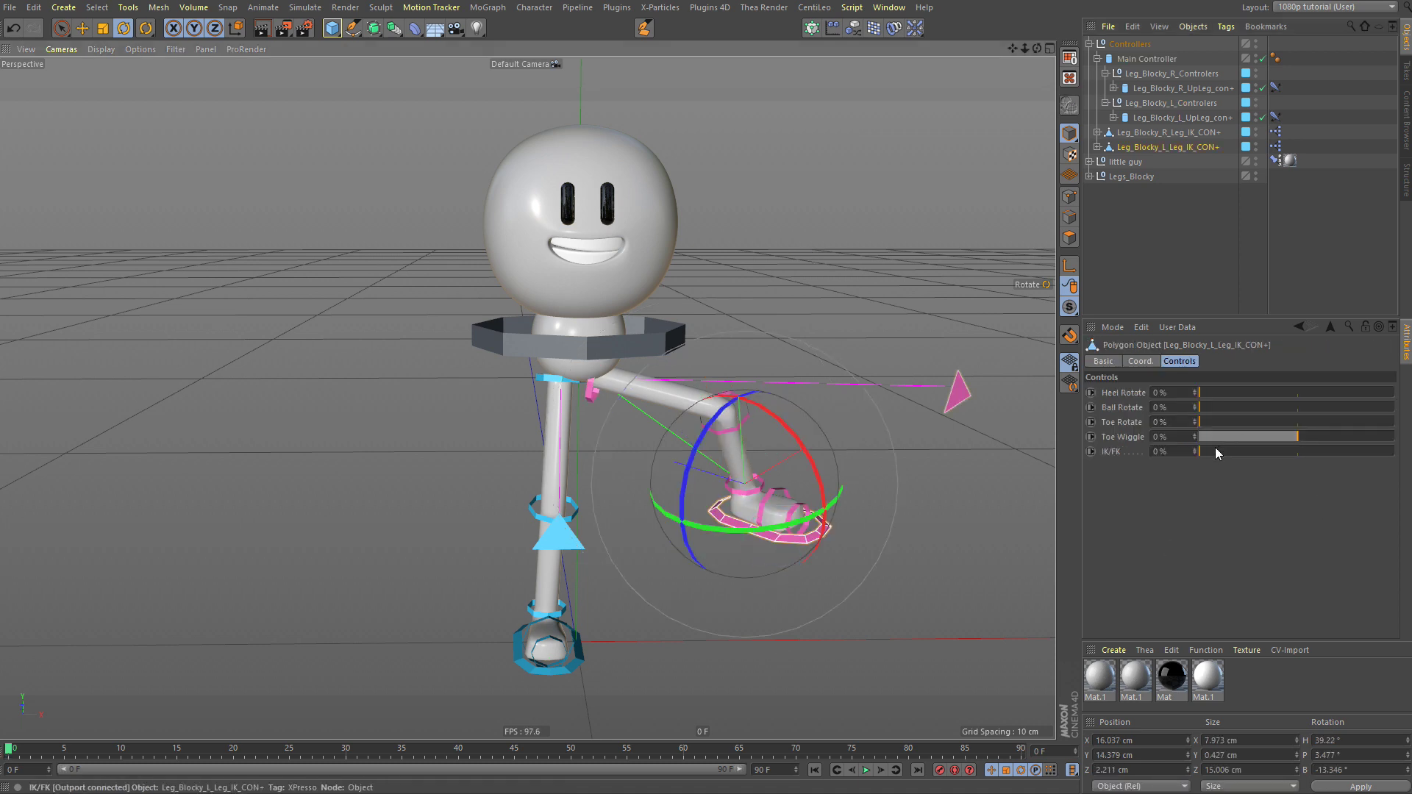
drag(1206, 451, 1395, 452)
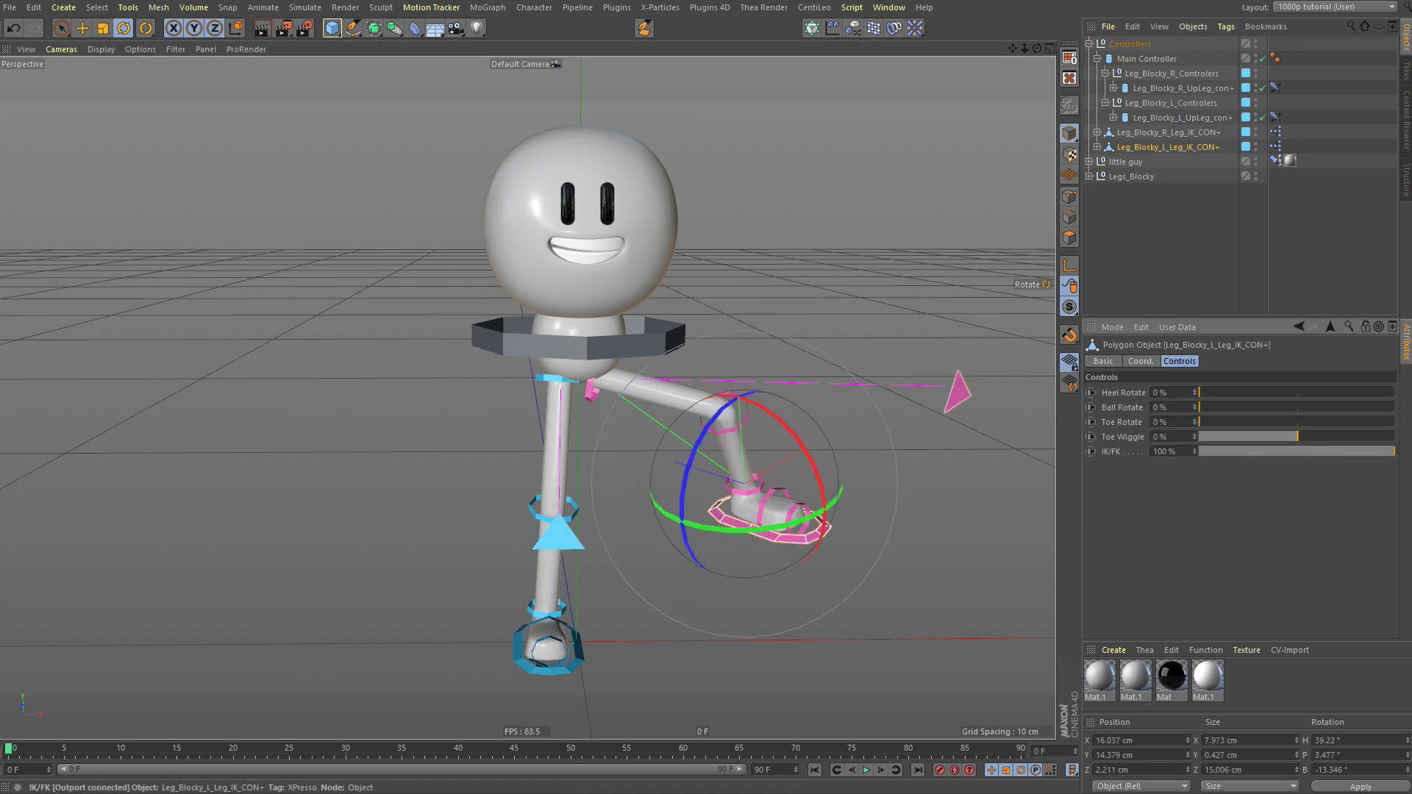
click(842, 330)
Step: Rotate the left knee FK controller outward and swing the upper leg FK controller down to about H -36.5°, P -5.8°, B -33°
click(747, 409)
drag(782, 377, 915, 559)
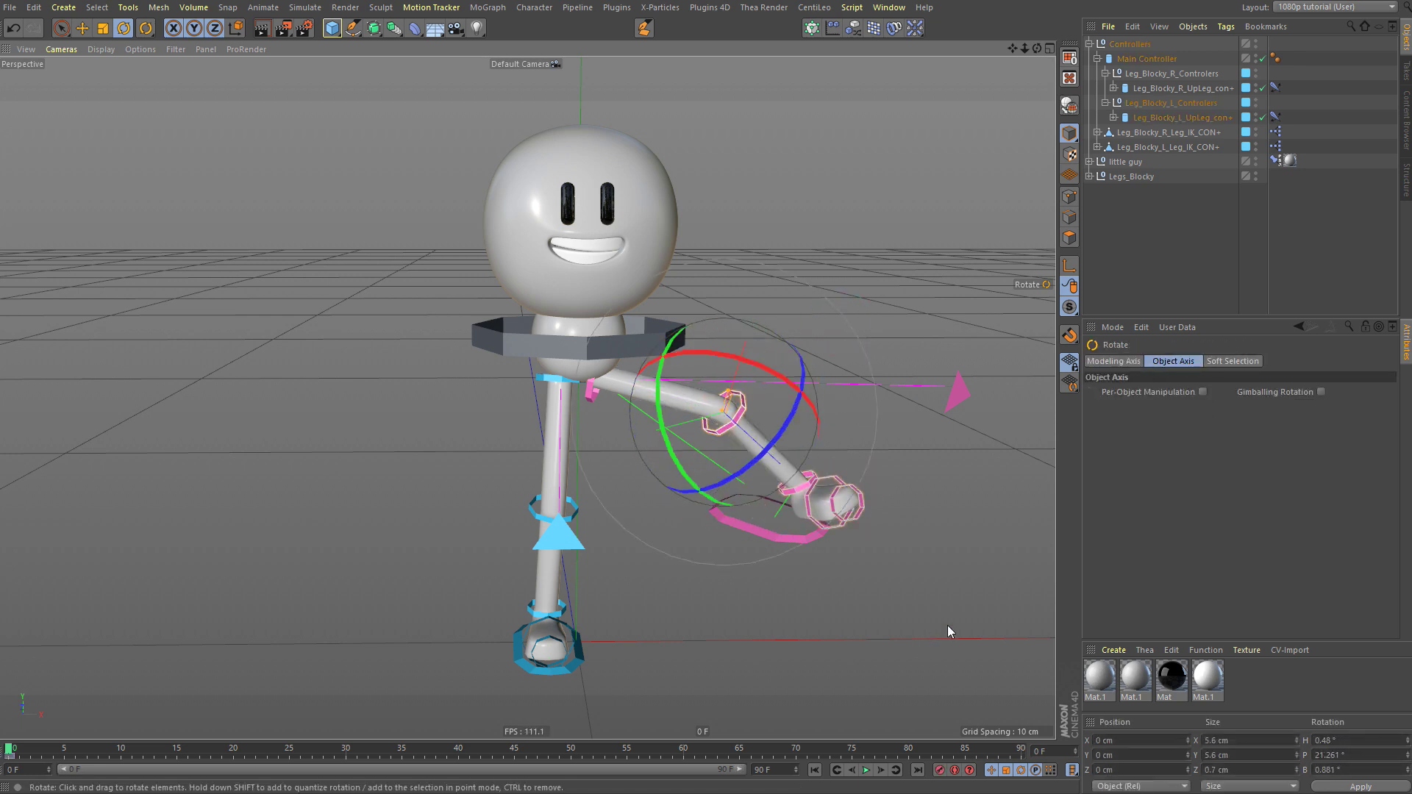
alt+drag(673, 453, 687, 367)
click(593, 400)
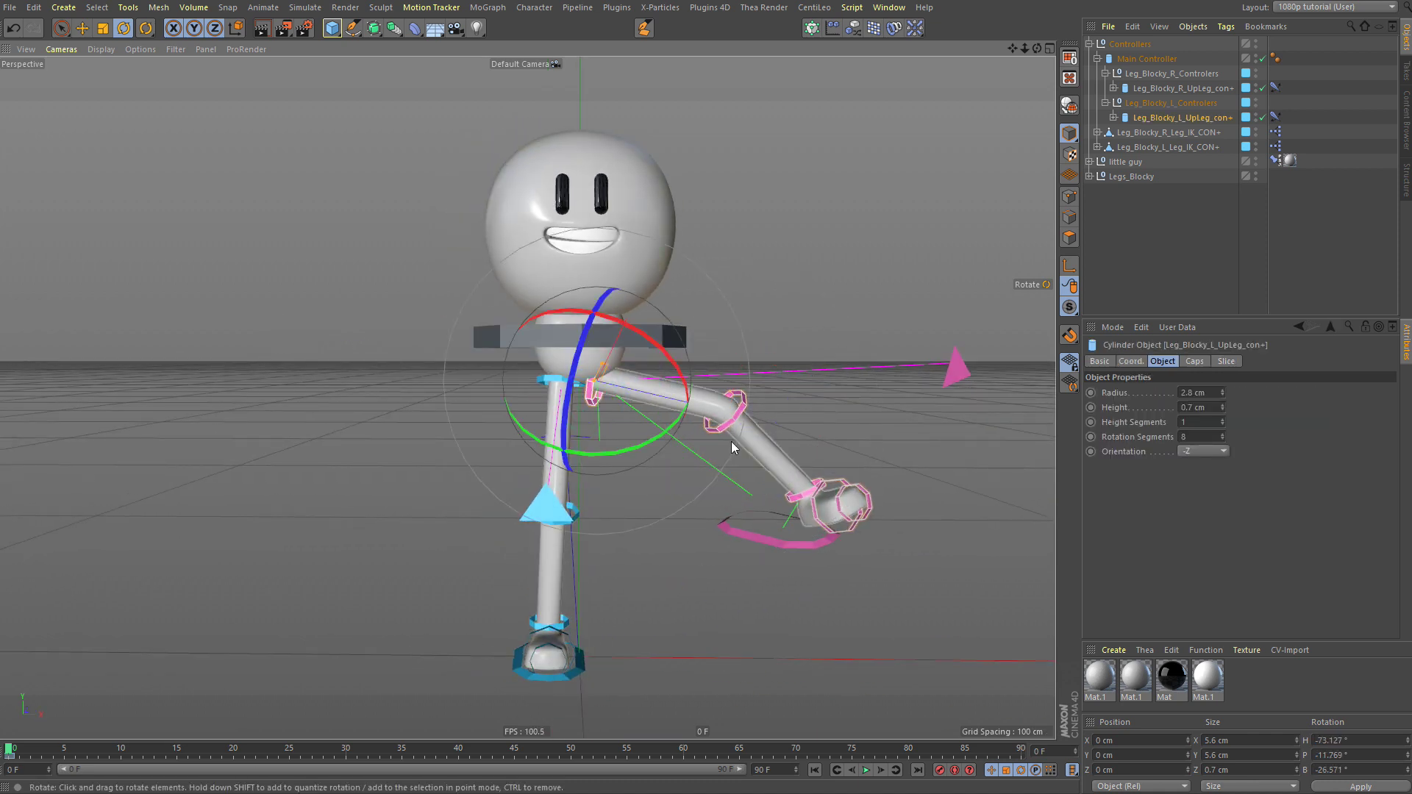
drag(725, 463, 645, 513)
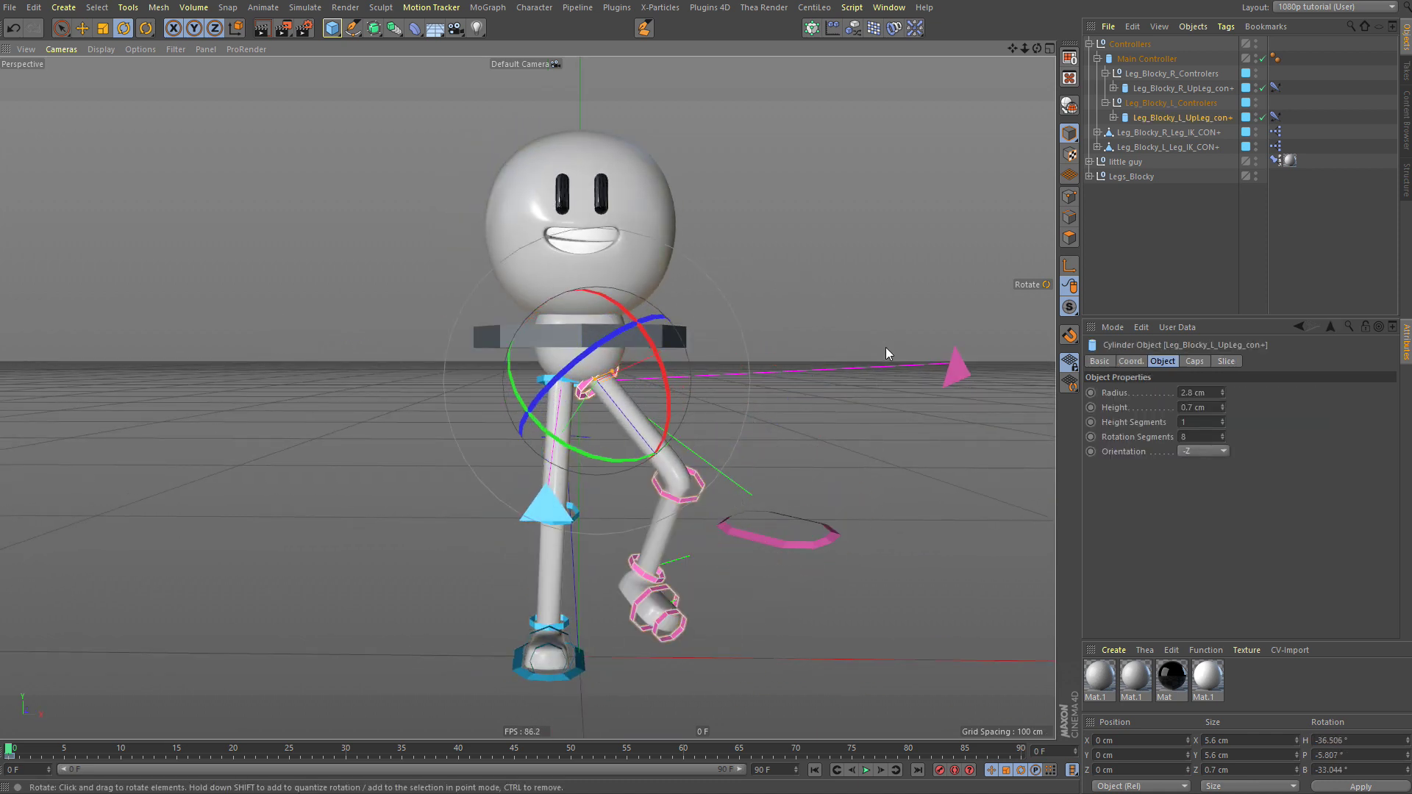
Step: Rotate the left knee FK controller to a pitch of about 18.5° to straighten the lower leg, and deselect it
click(697, 494)
drag(756, 508, 740, 415)
key(ctrl+z)
key(ctrl+z)
click(702, 482)
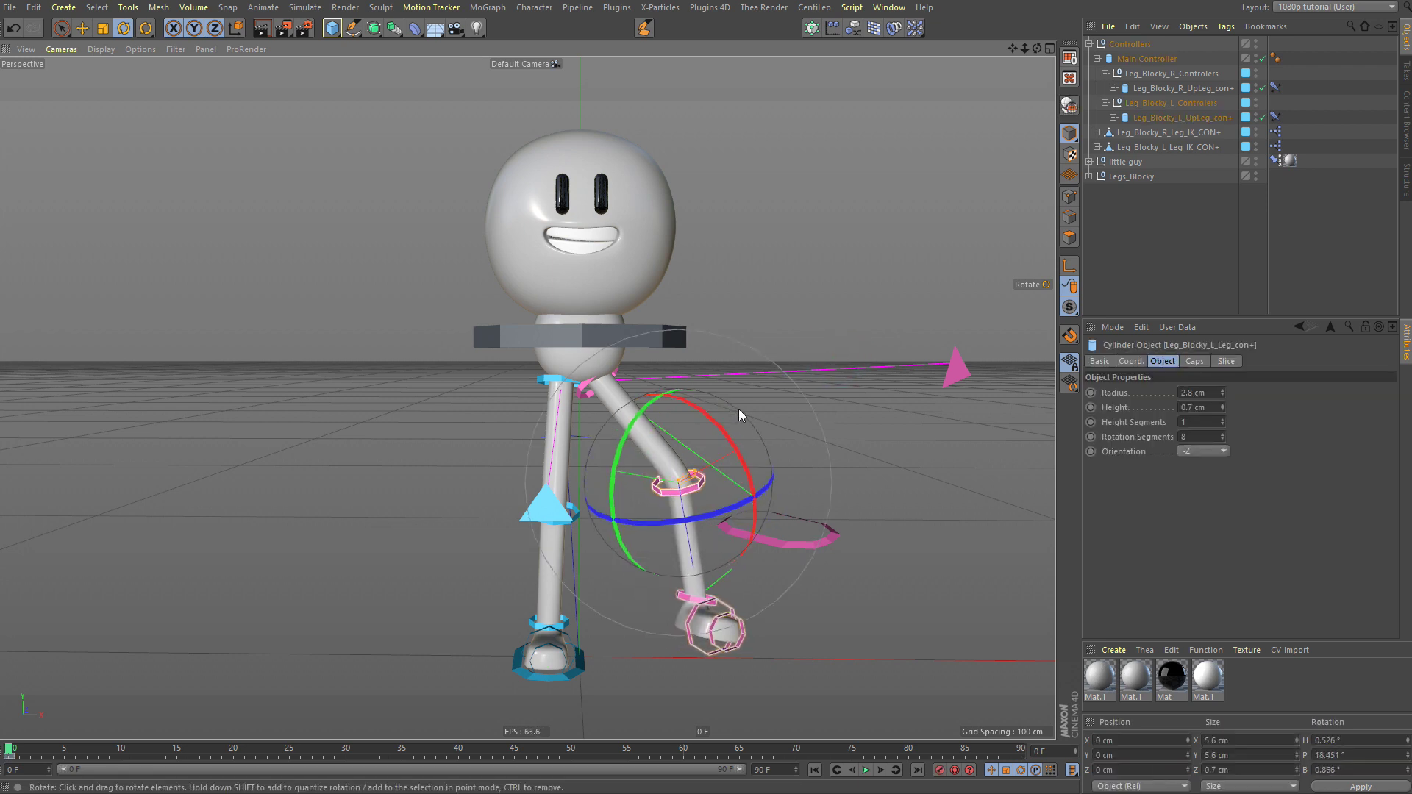
click(778, 394)
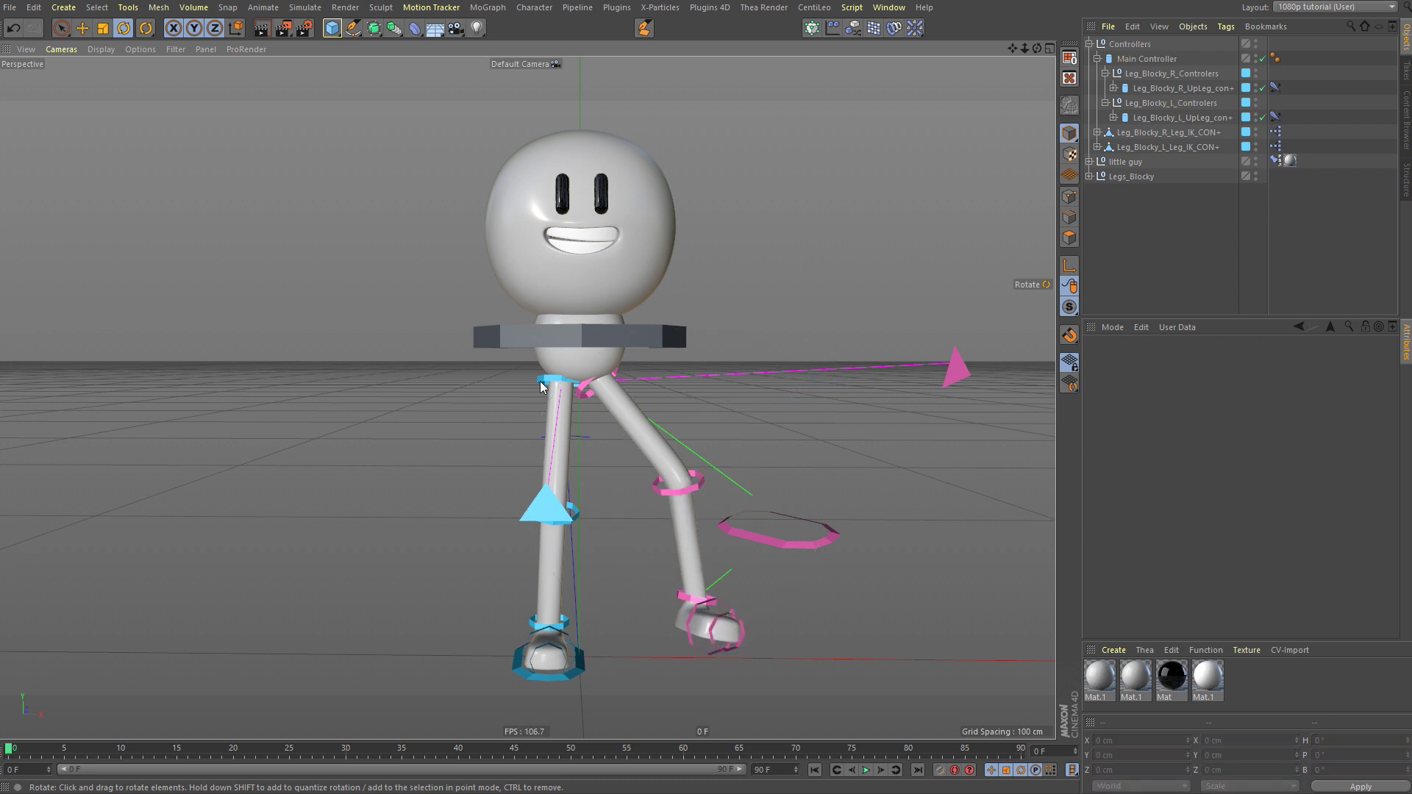
Step: Compare the left leg's IK and FK poses with the foot controller's IK/FK slider, ending at 100%, and deselect the controller
click(823, 544)
click(835, 457)
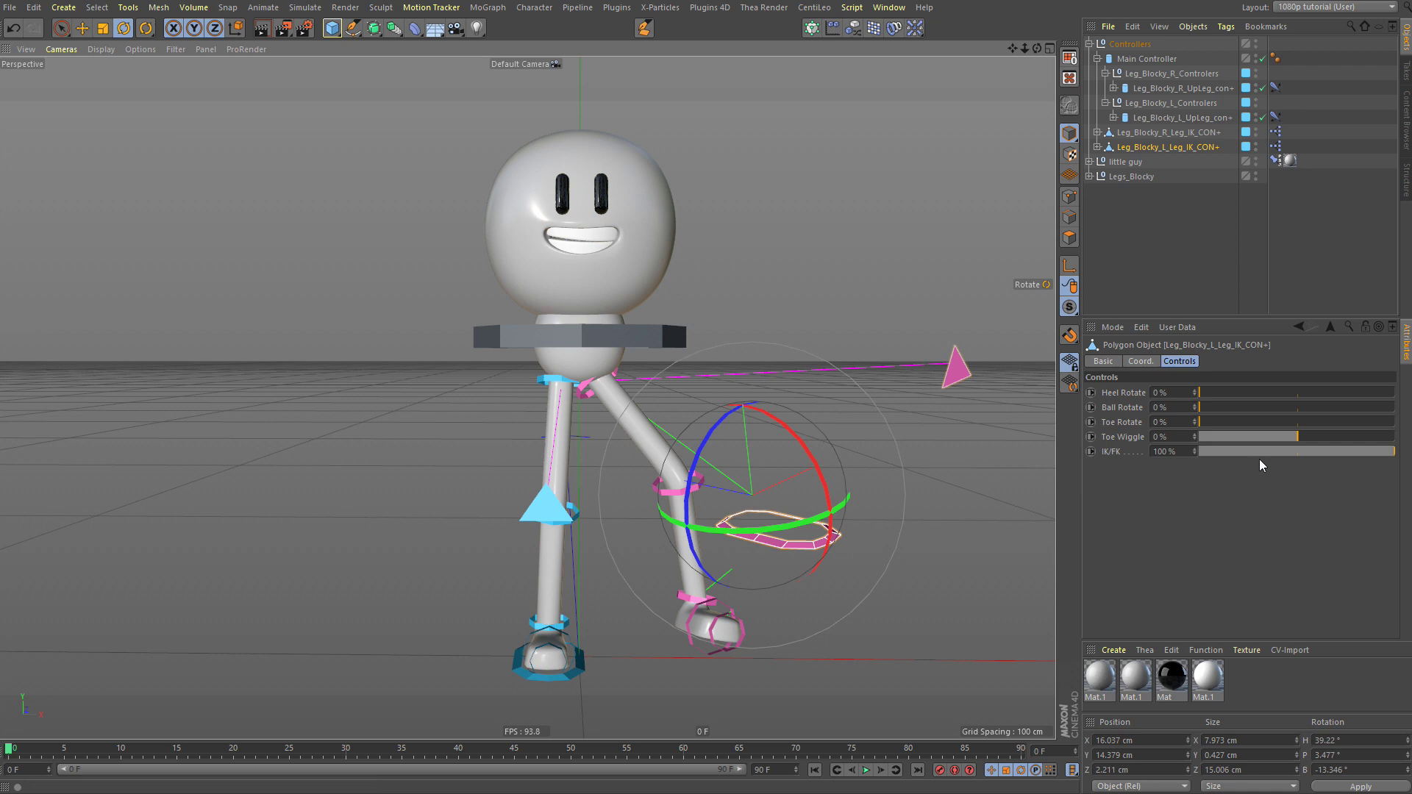
drag(1337, 452, 1398, 454)
click(949, 568)
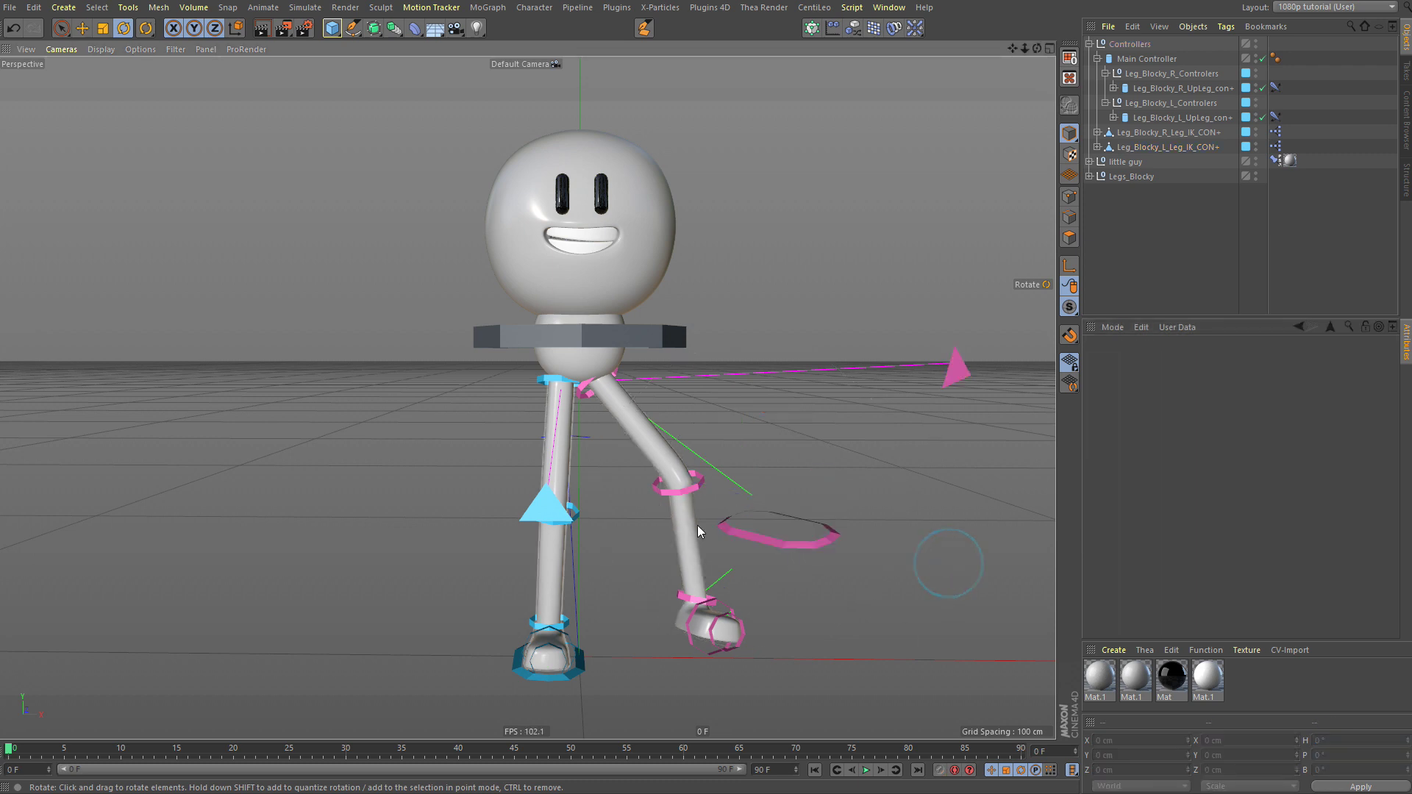
Step: Transfer the left foot IK controller onto the left foot FK controller, Leg_Blocky_L_Foot_con, with move, scale and rotation enabled
click(804, 530)
key(e)
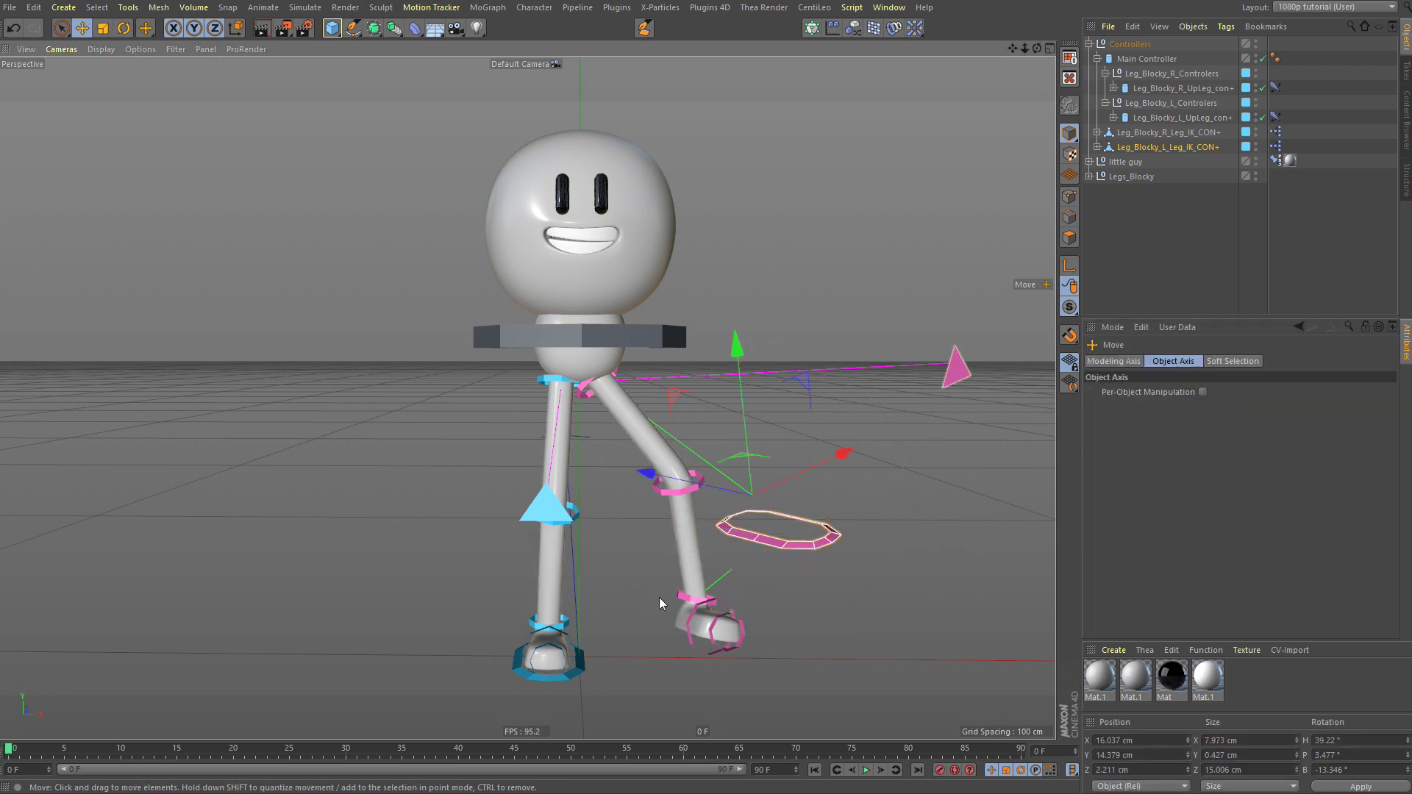
key(shift+c)
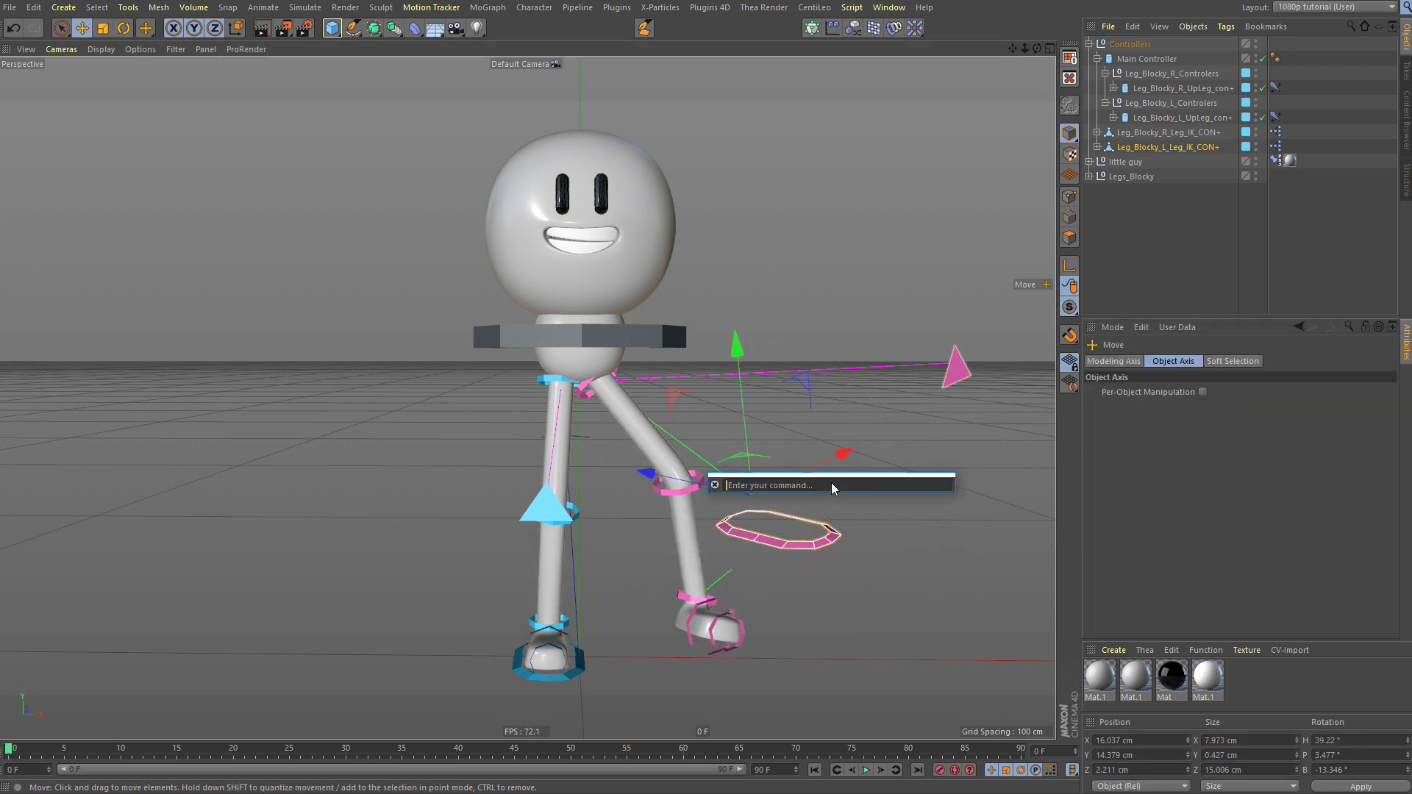
text(trans)
key(Return)
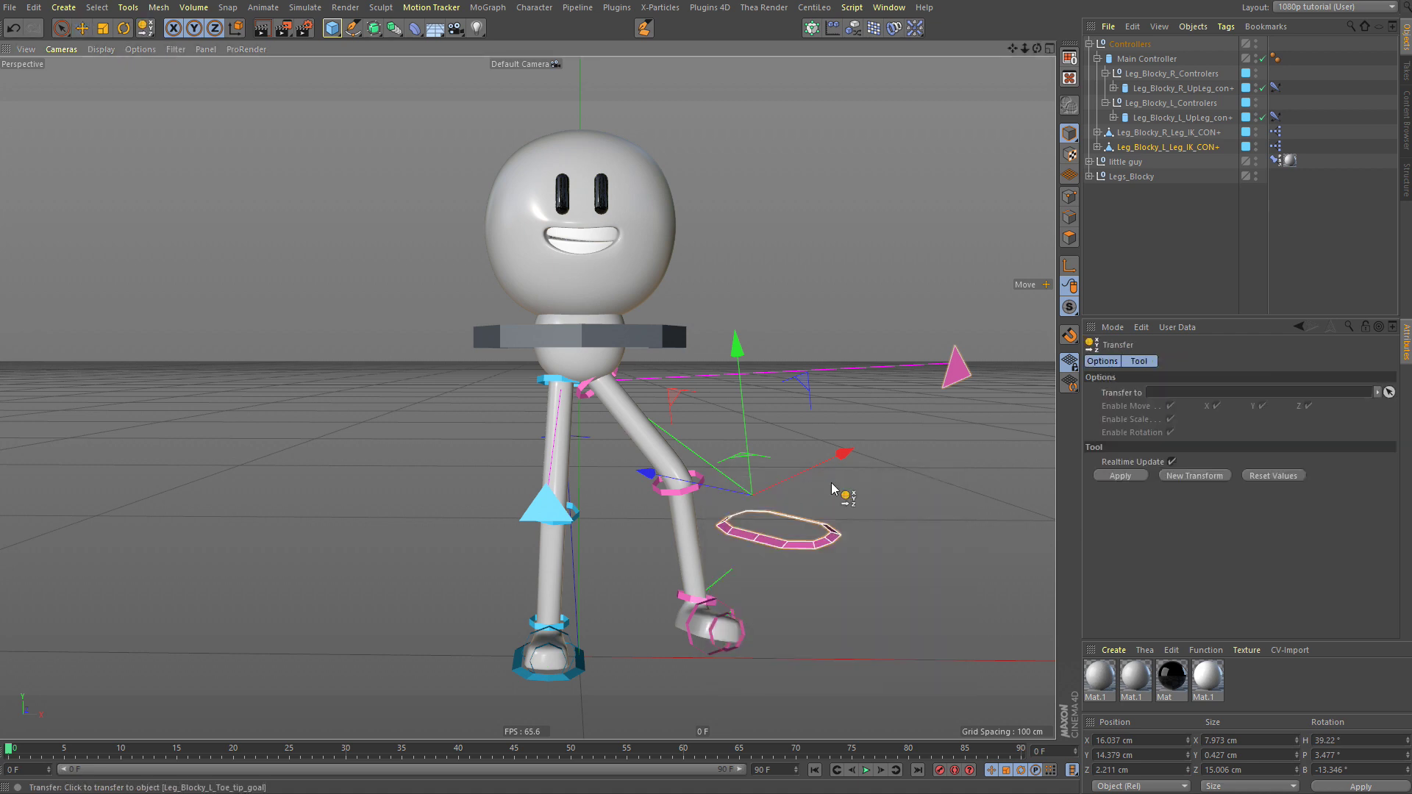
click(683, 600)
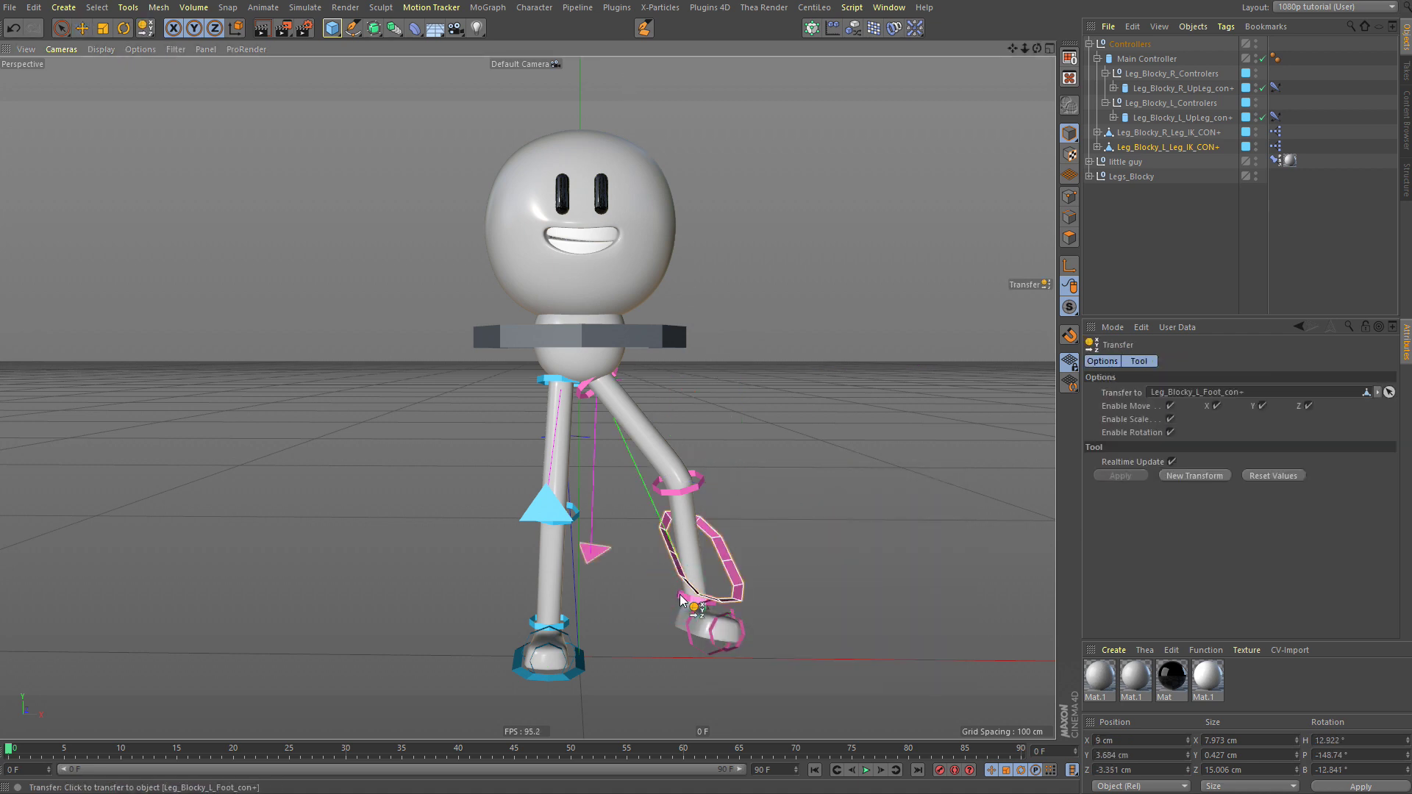
click(697, 609)
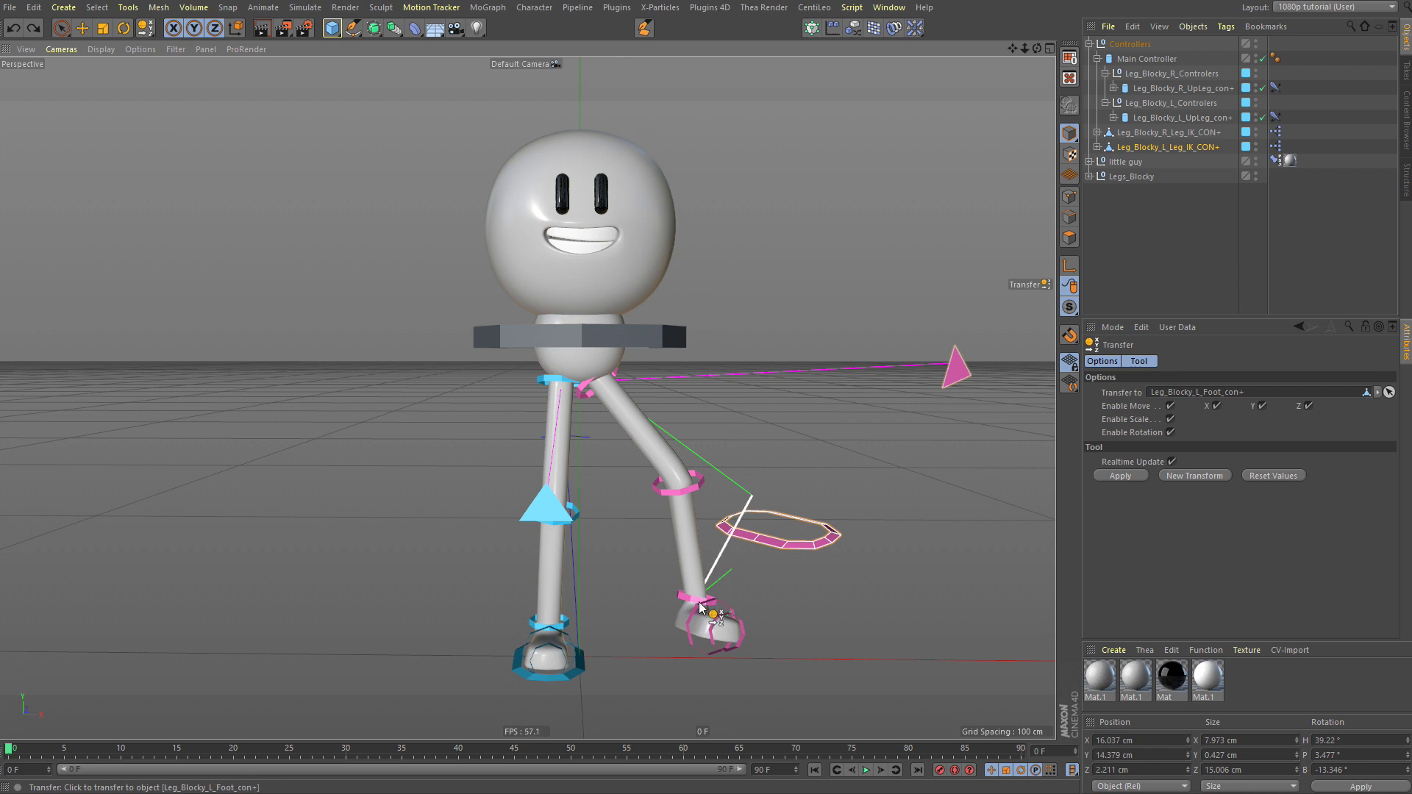
alt+drag(700, 607, 816, 616)
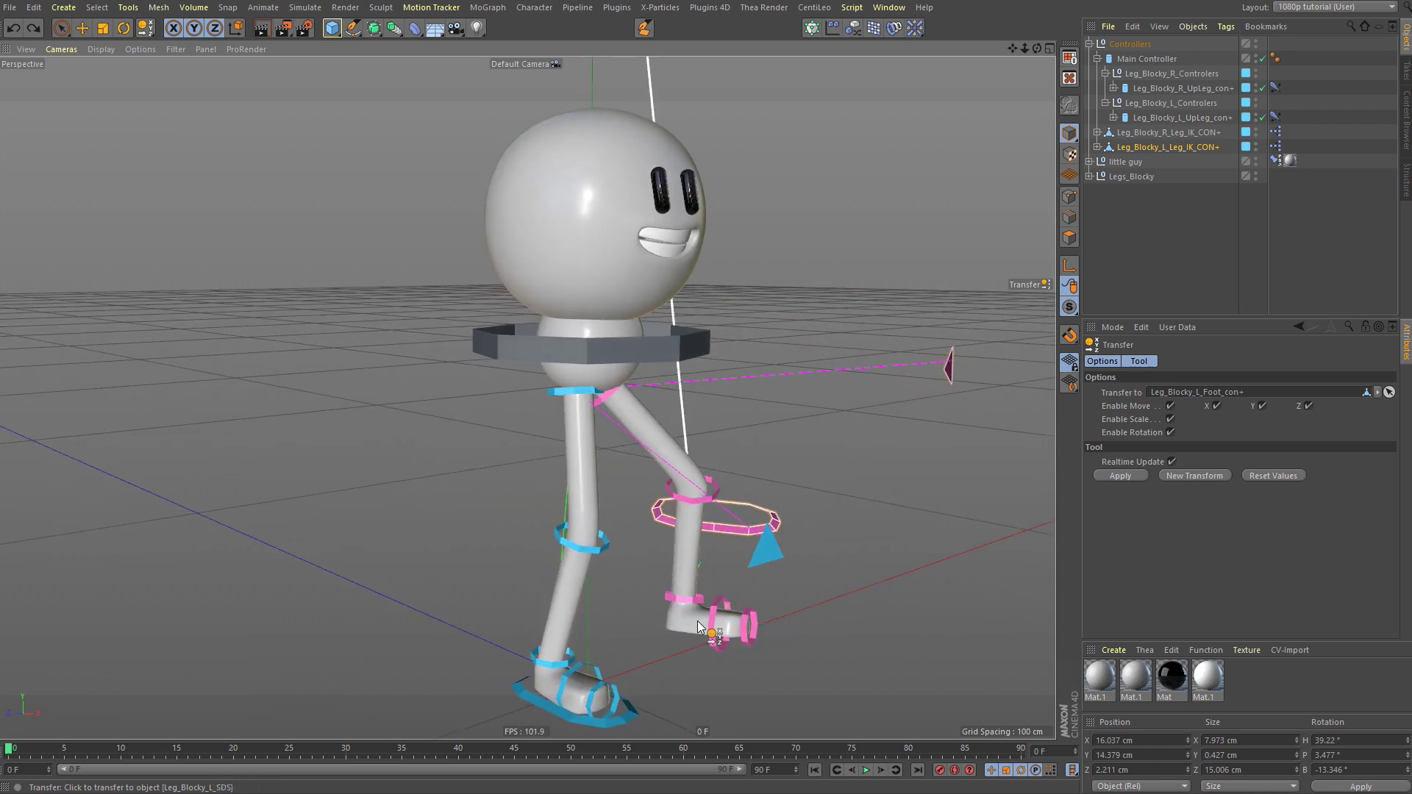
alt+right_drag(694, 603, 801, 603)
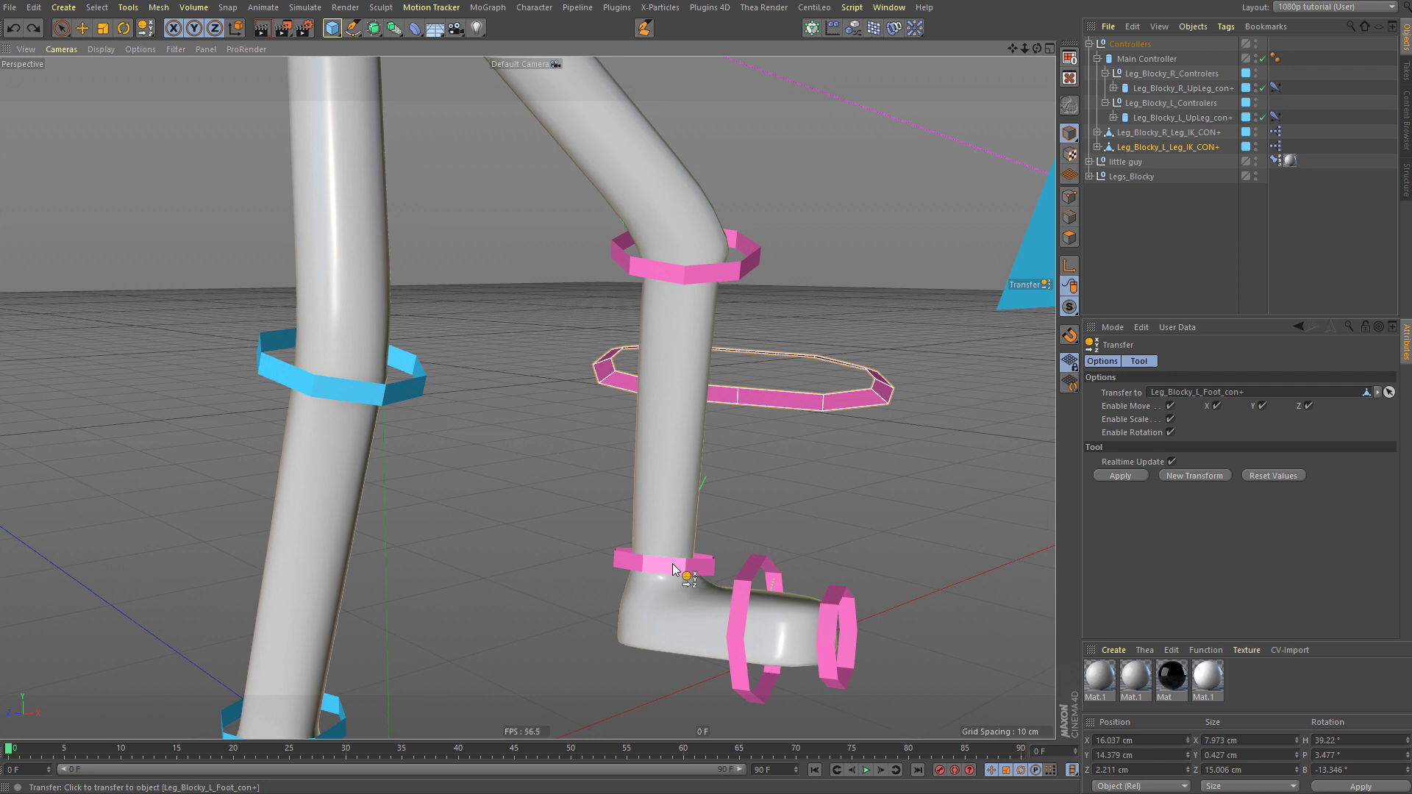
click(674, 568)
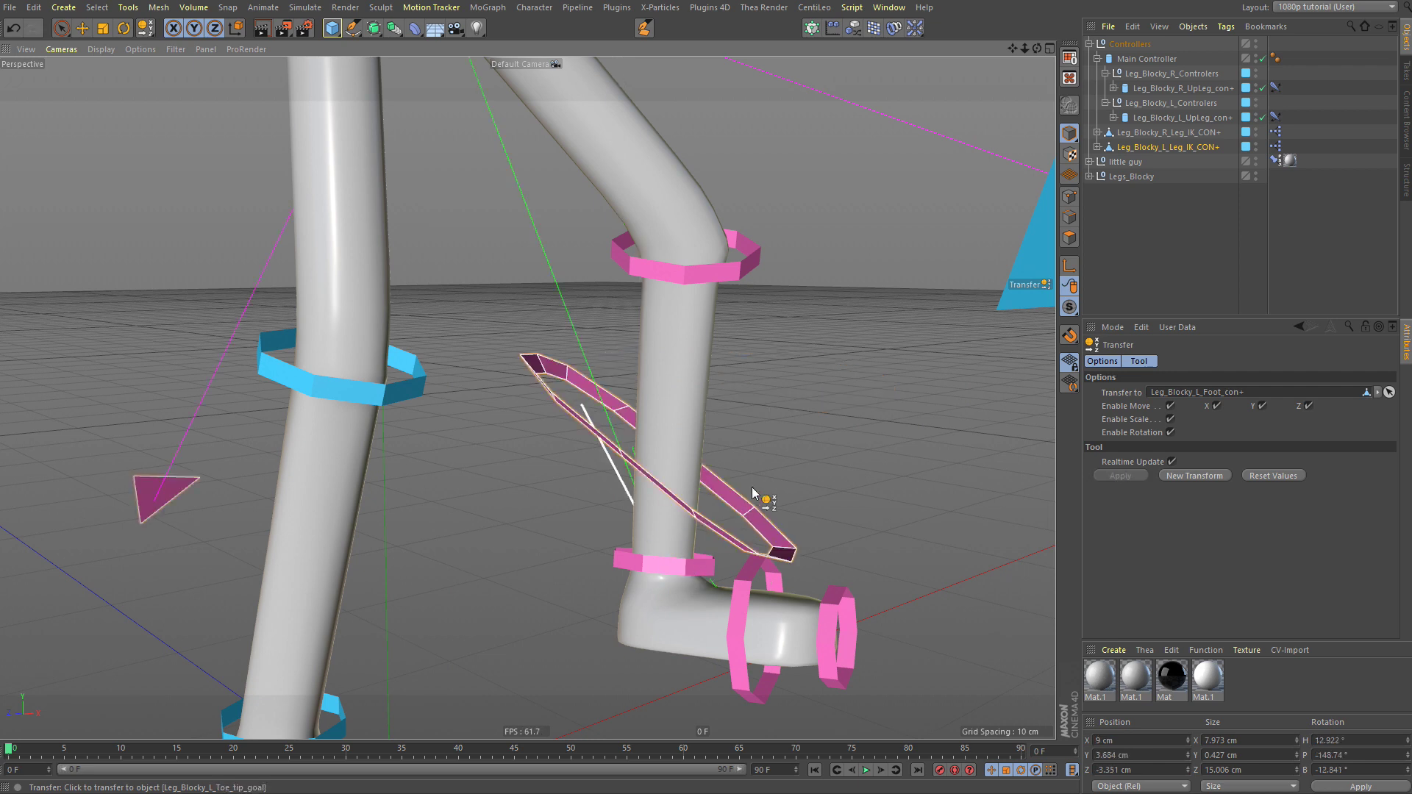
Step: Rotate the left foot IK controller to lie flat beneath the foot, at about H -158.4°, P -169.9°, B -168.9°
scroll(754, 489, down, 4)
alt+drag(782, 492, 731, 488)
alt+middle_drag(731, 488, 490, 458)
key(r)
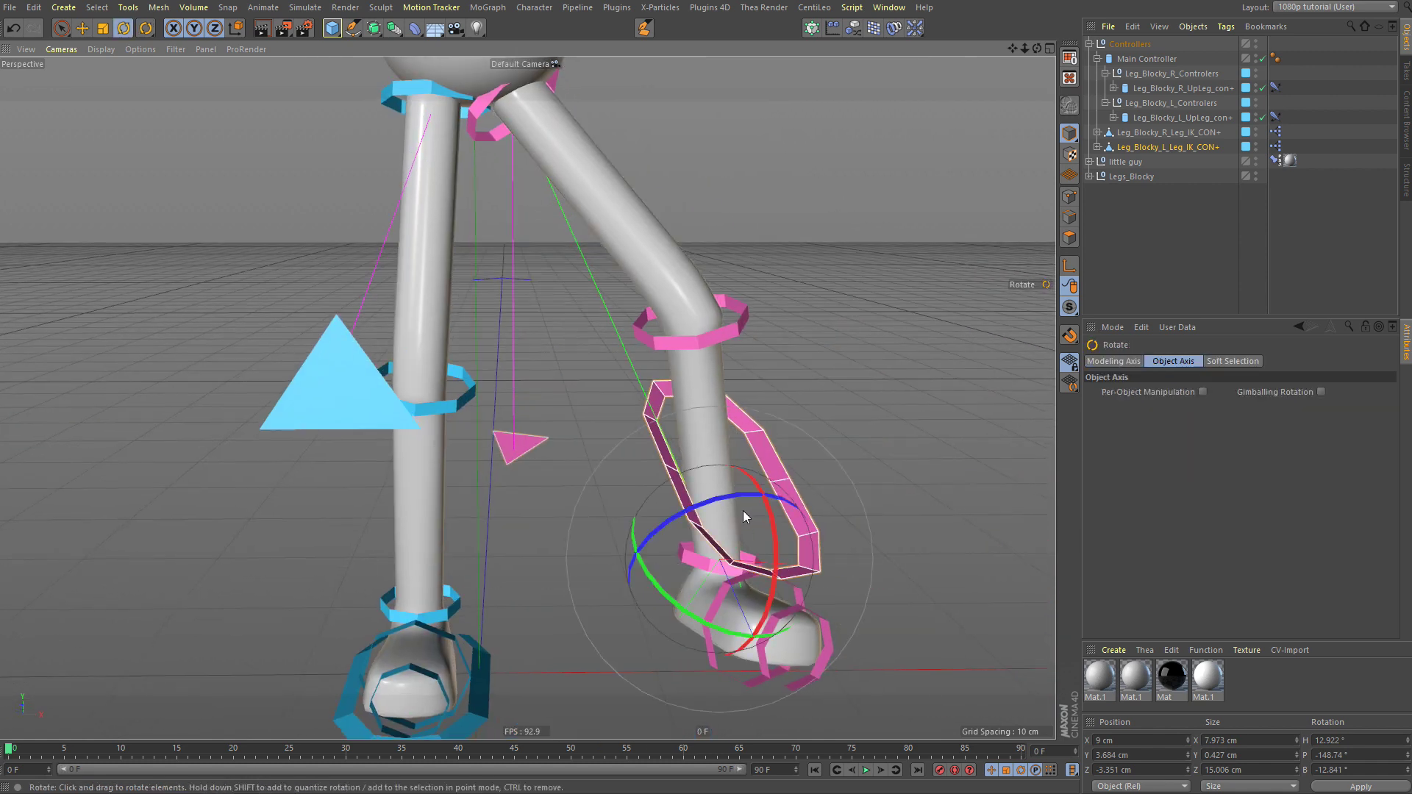
drag(756, 482, 723, 684)
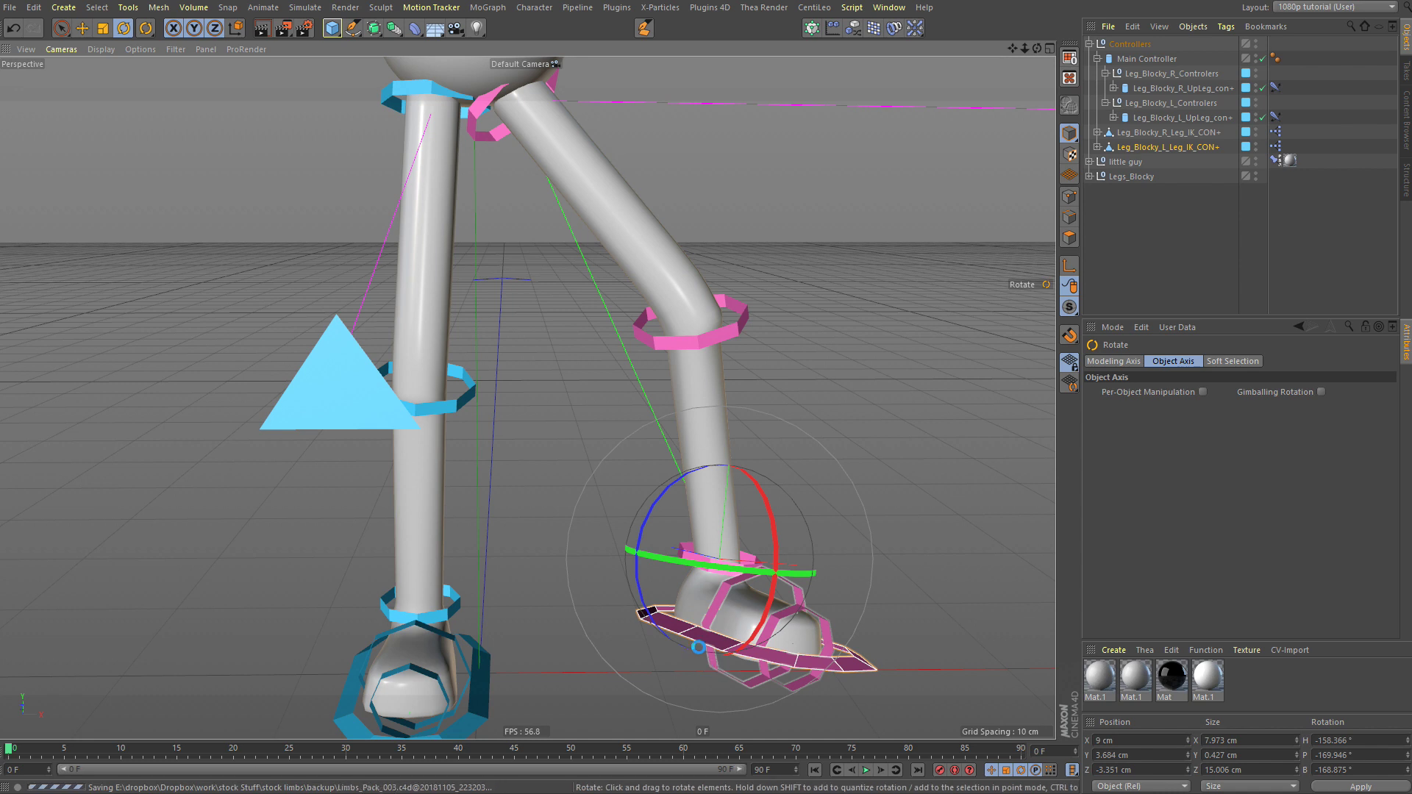
Step: Check the realigned left foot pose by scrubbing its controller's IK/FK slider, and deselect the controller
scroll(698, 478, down, 3)
alt+middle_drag(697, 478, 547, 430)
scroll(547, 435, down, 1)
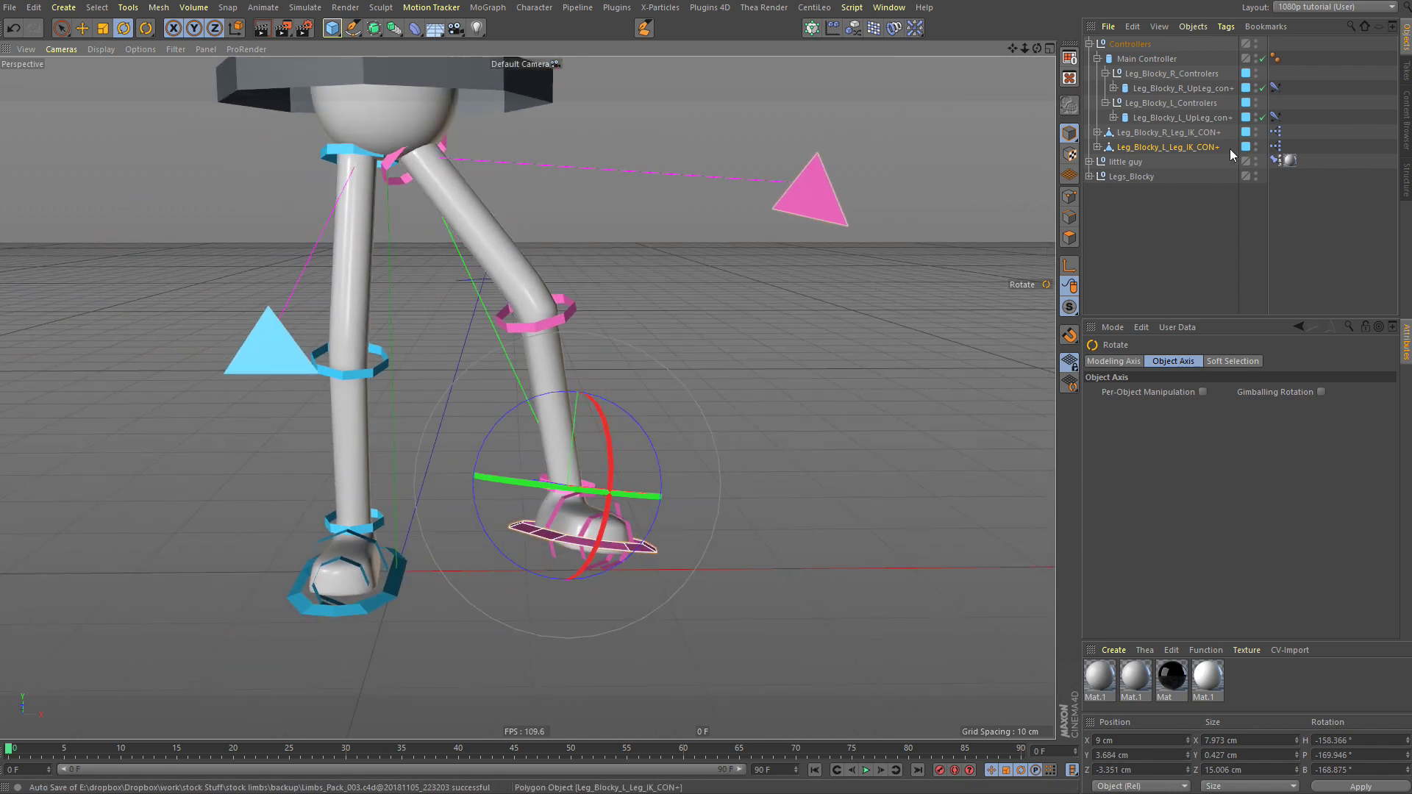
click(651, 548)
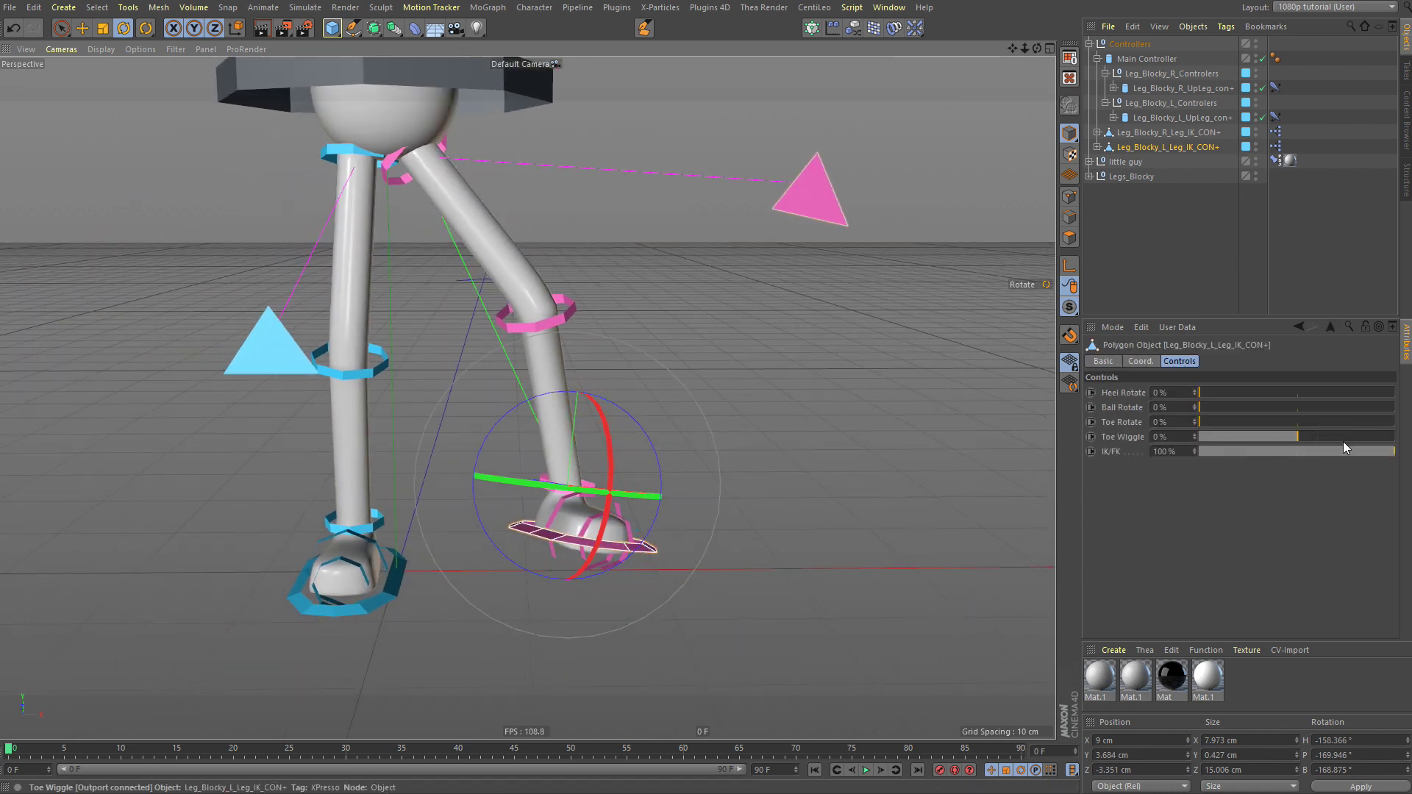
drag(1377, 451, 1410, 478)
click(782, 381)
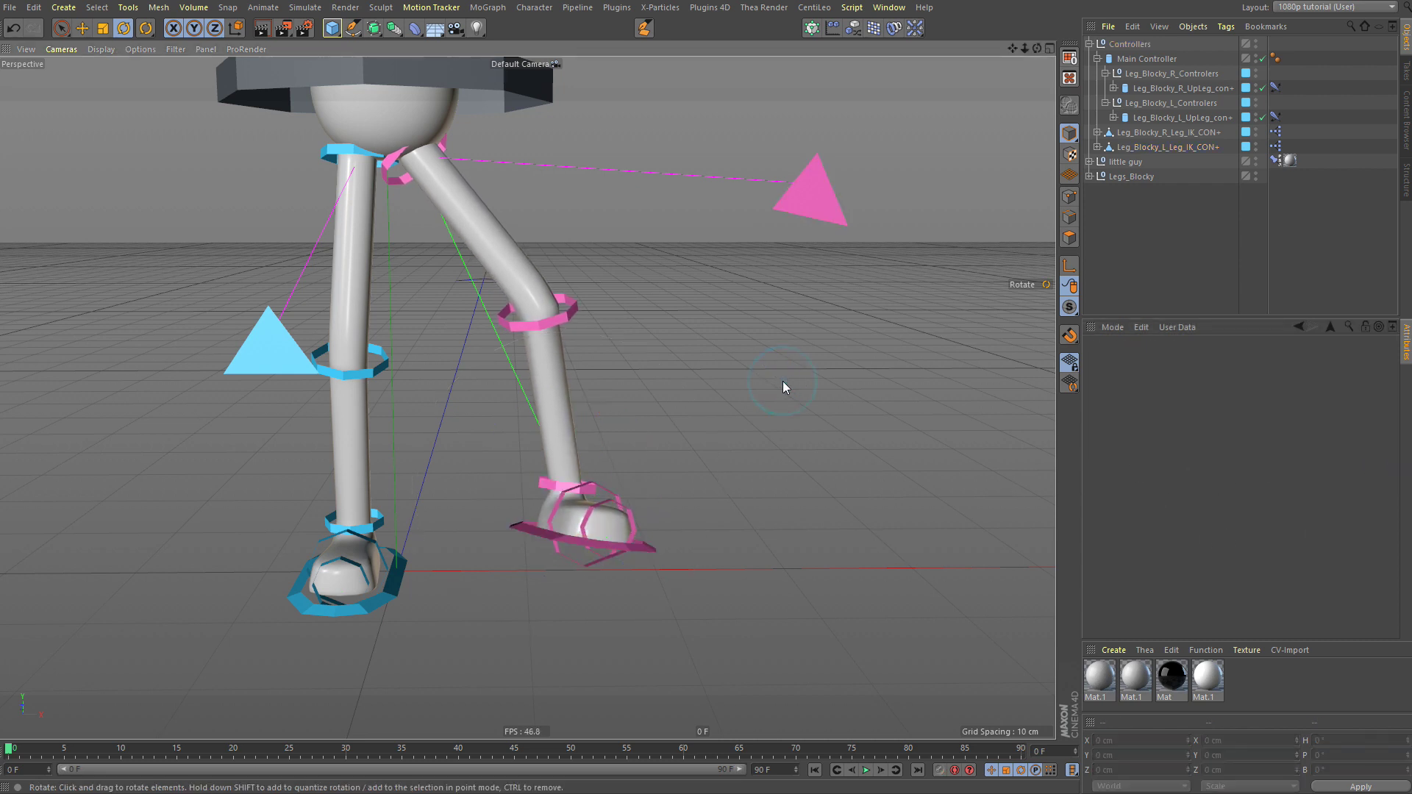
scroll(470, 339, down, 5)
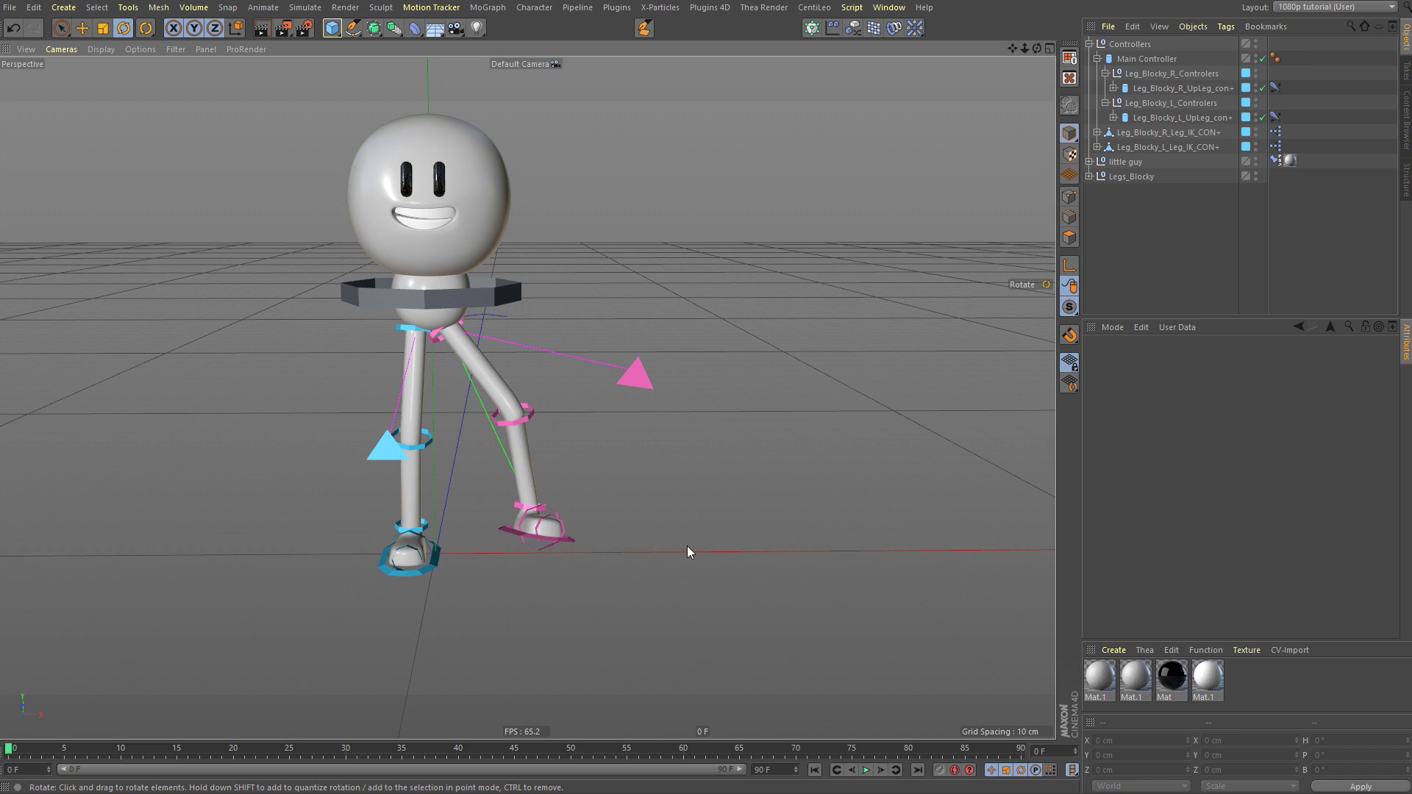
click(1103, 46)
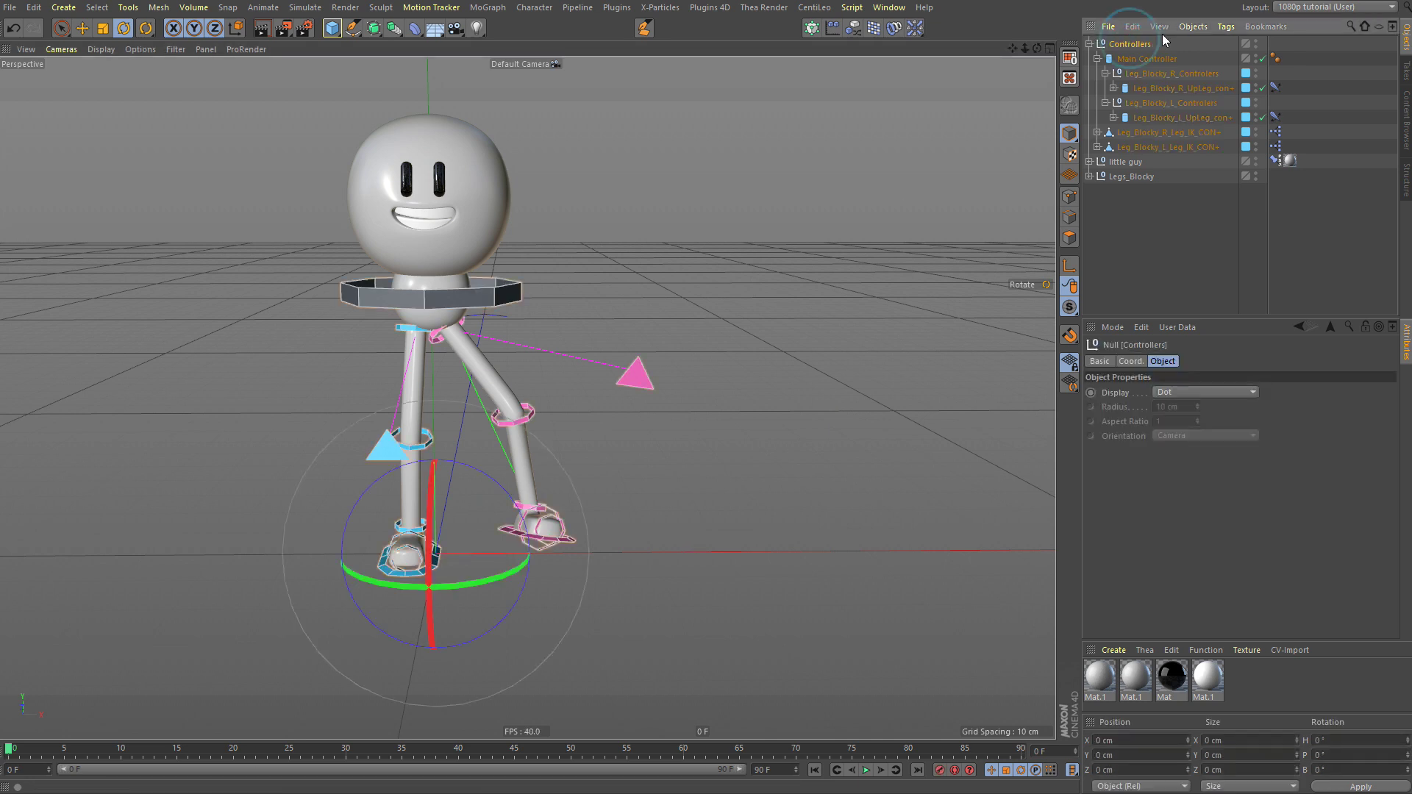
click(1096, 163)
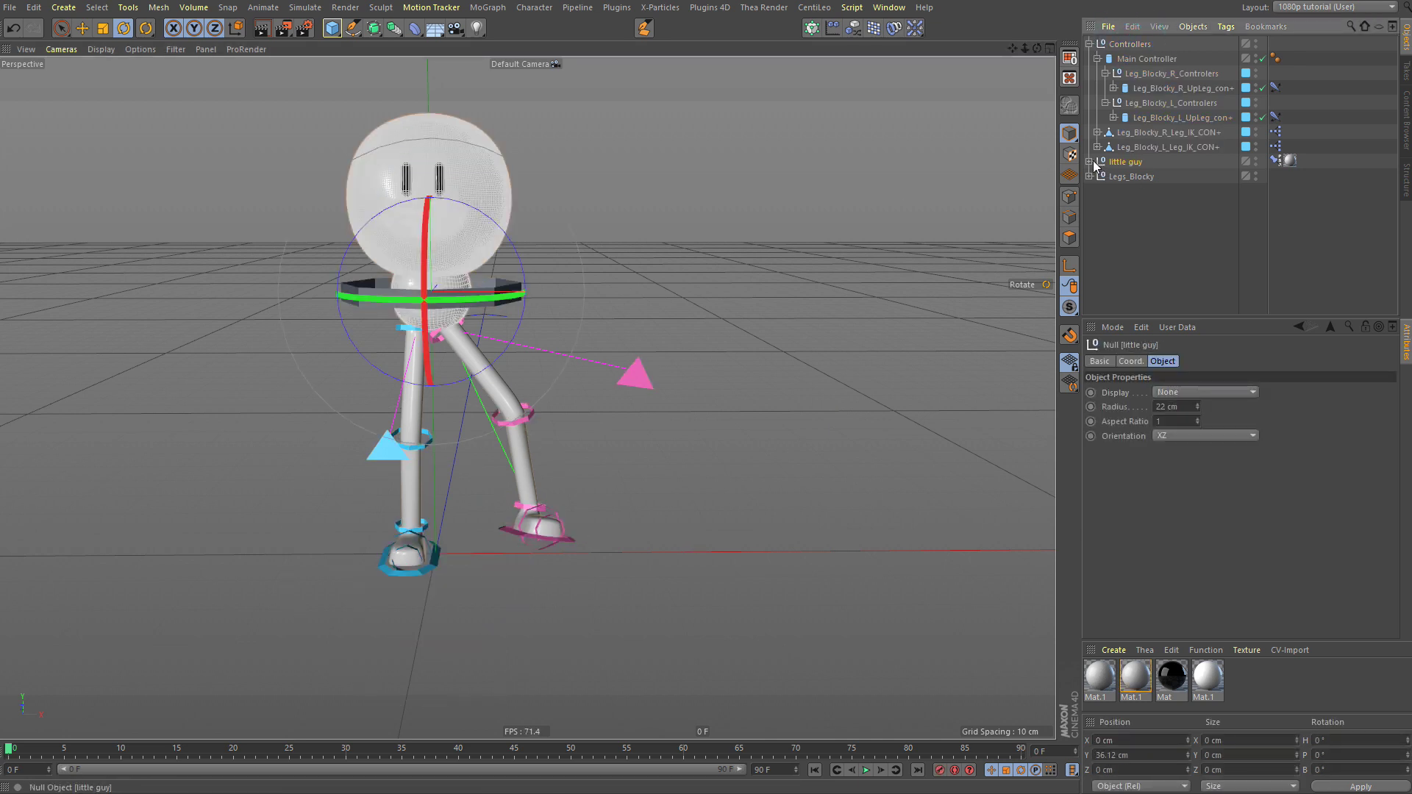
click(1089, 163)
click(1089, 163)
click(1141, 221)
Step: Open the Layer Manager, move its window clear of the model, and deselect the Main Controller
click(513, 293)
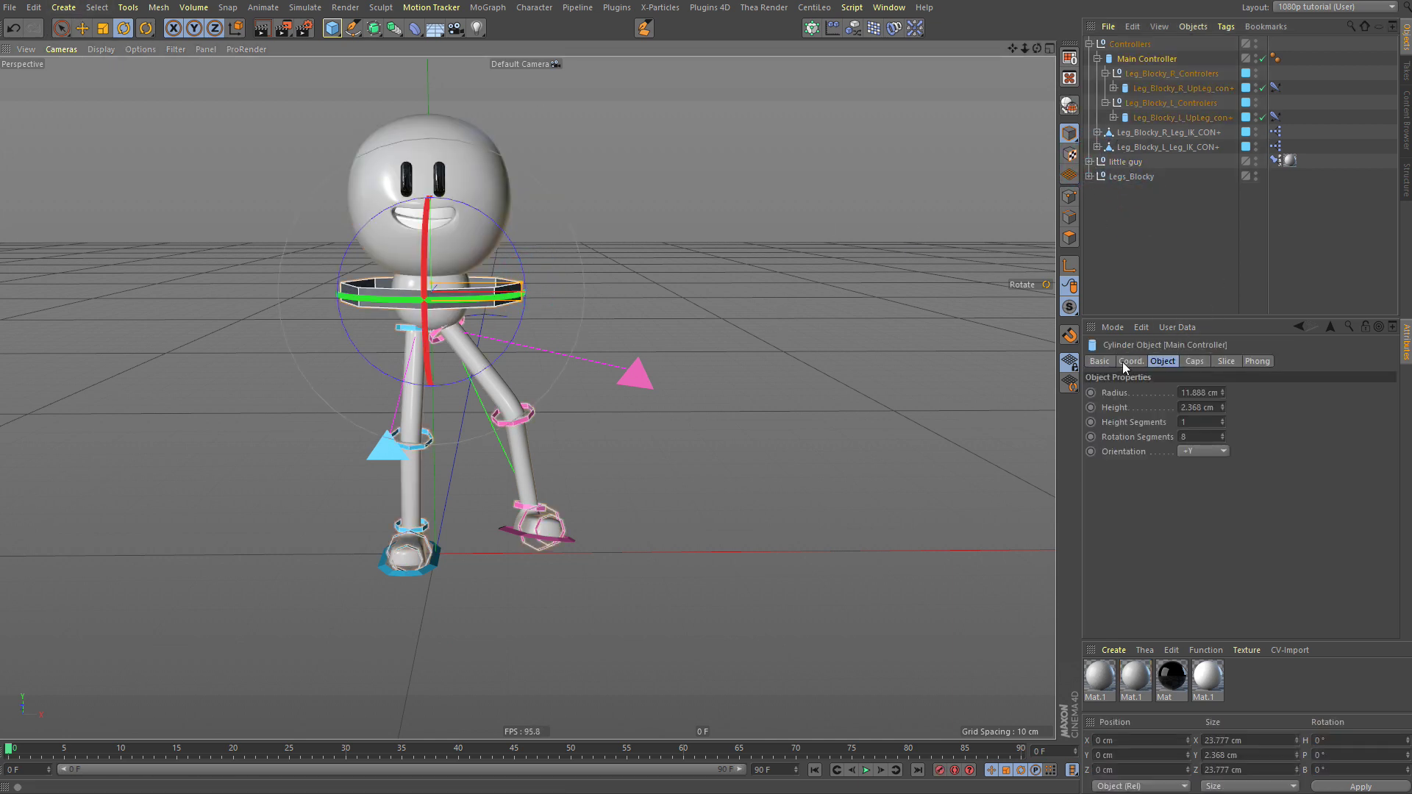
key(shift+F4)
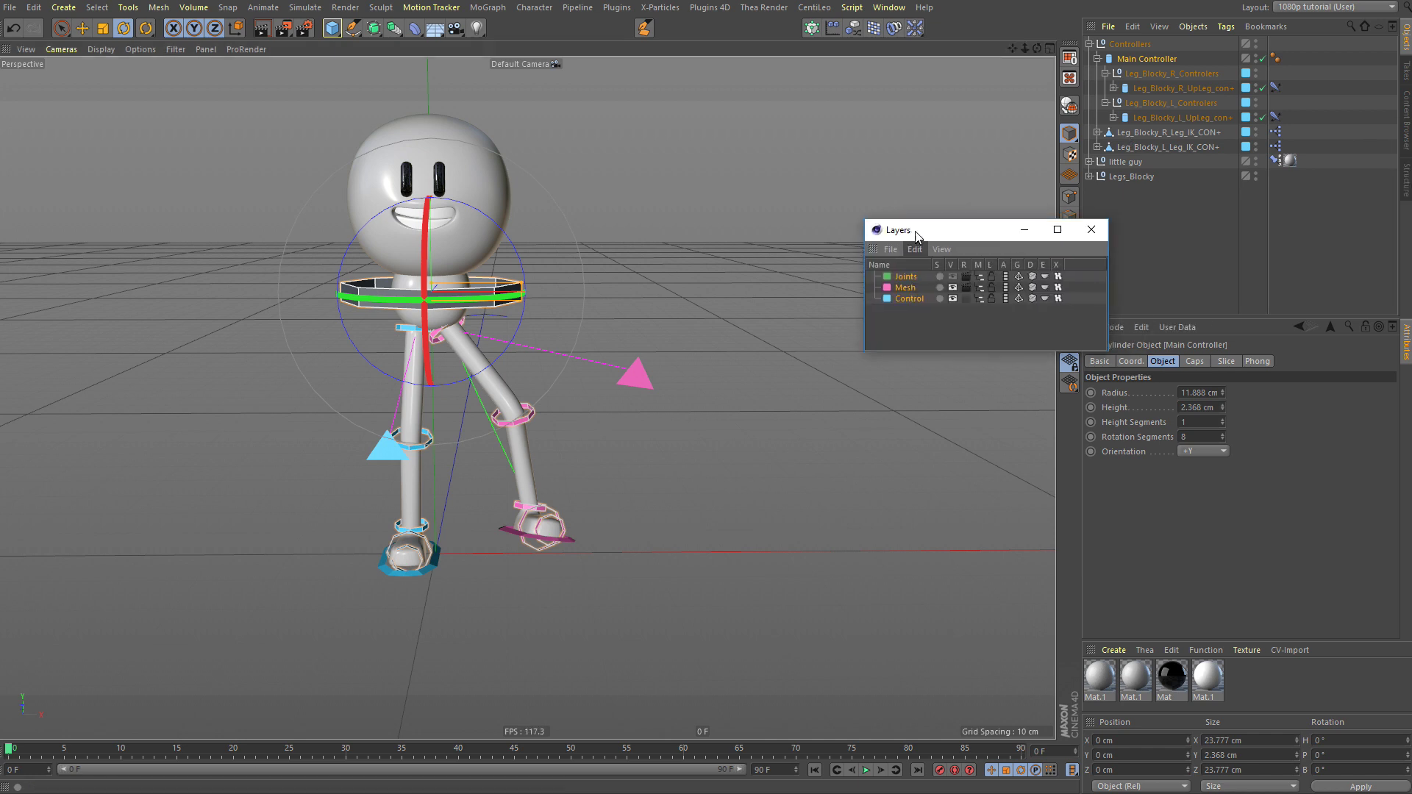
drag(916, 231, 1006, 229)
click(643, 273)
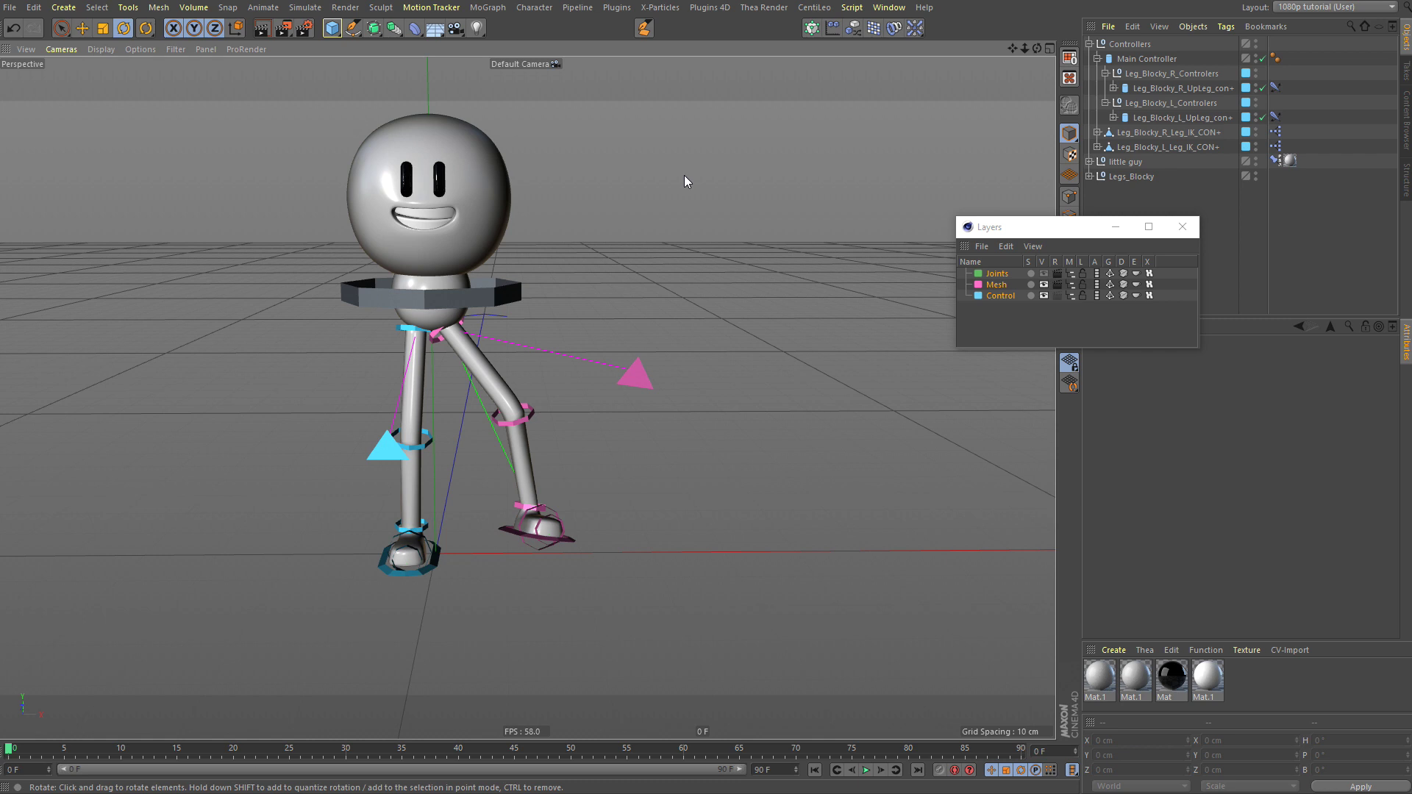
Step: Set the renderer to Standard in the render settings and render the current view
key(ctrl+b)
click(769, 199)
click(765, 214)
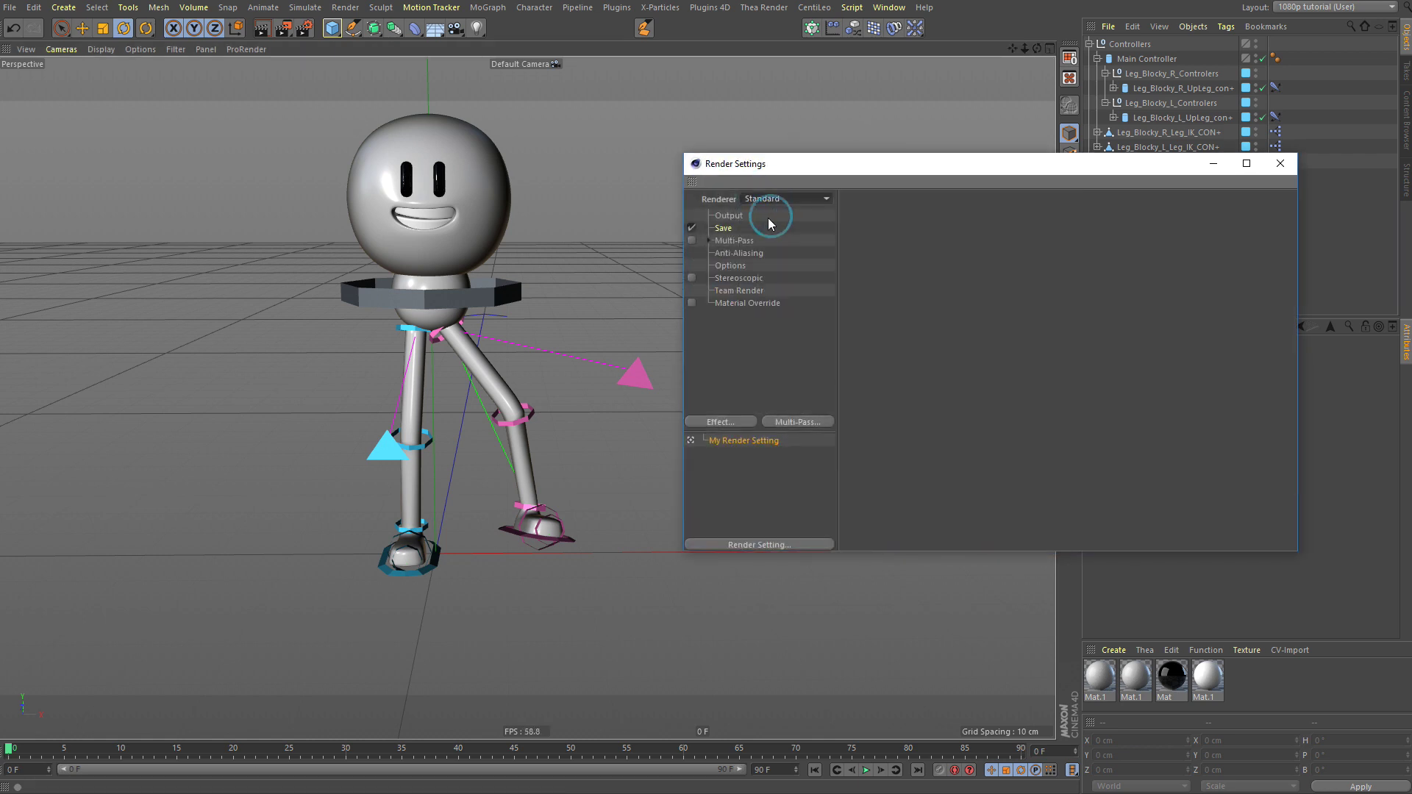
click(1280, 164)
key(ctrl+r)
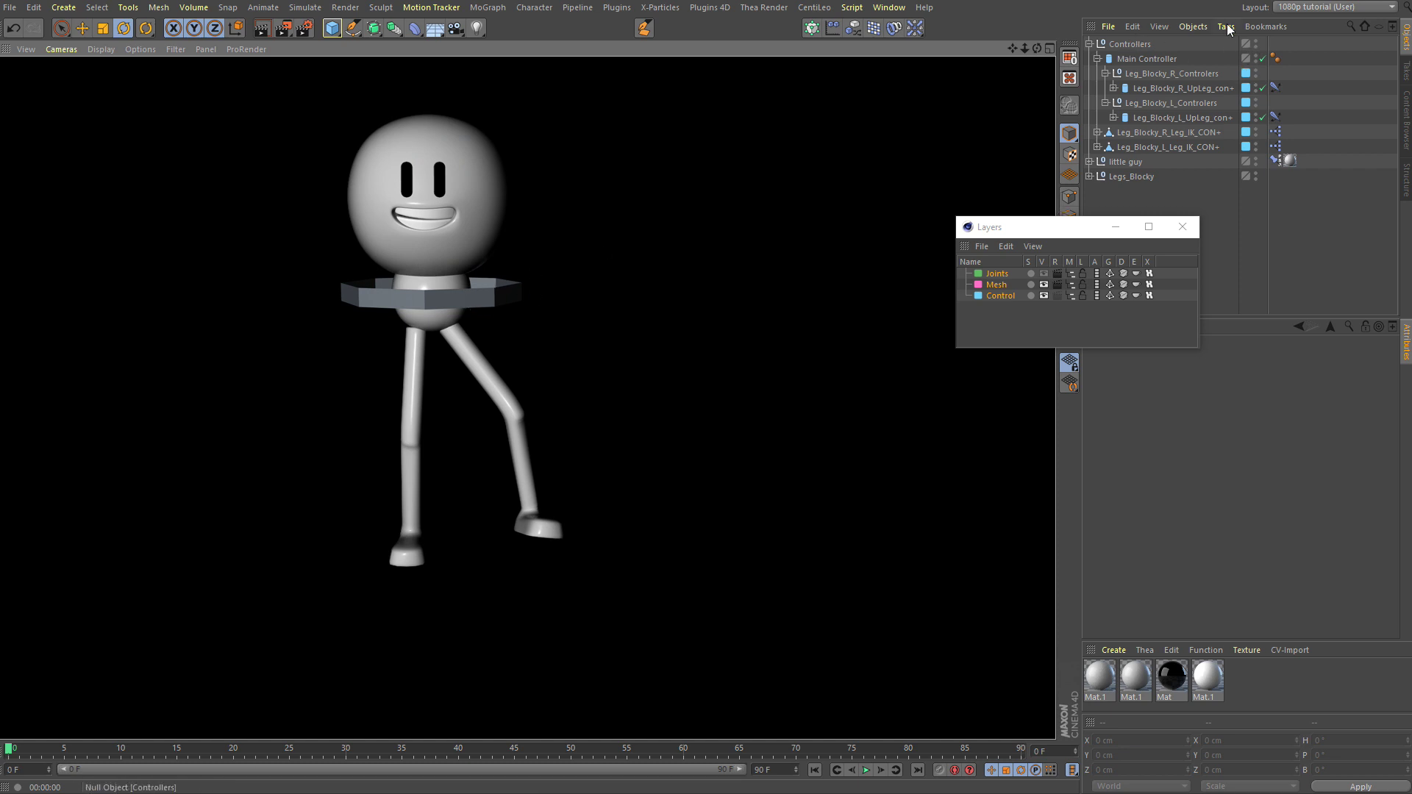
Step: Assign the Main Controller and the Controllers null to the Control layer, and render the view again
drag(1248, 71, 1247, 45)
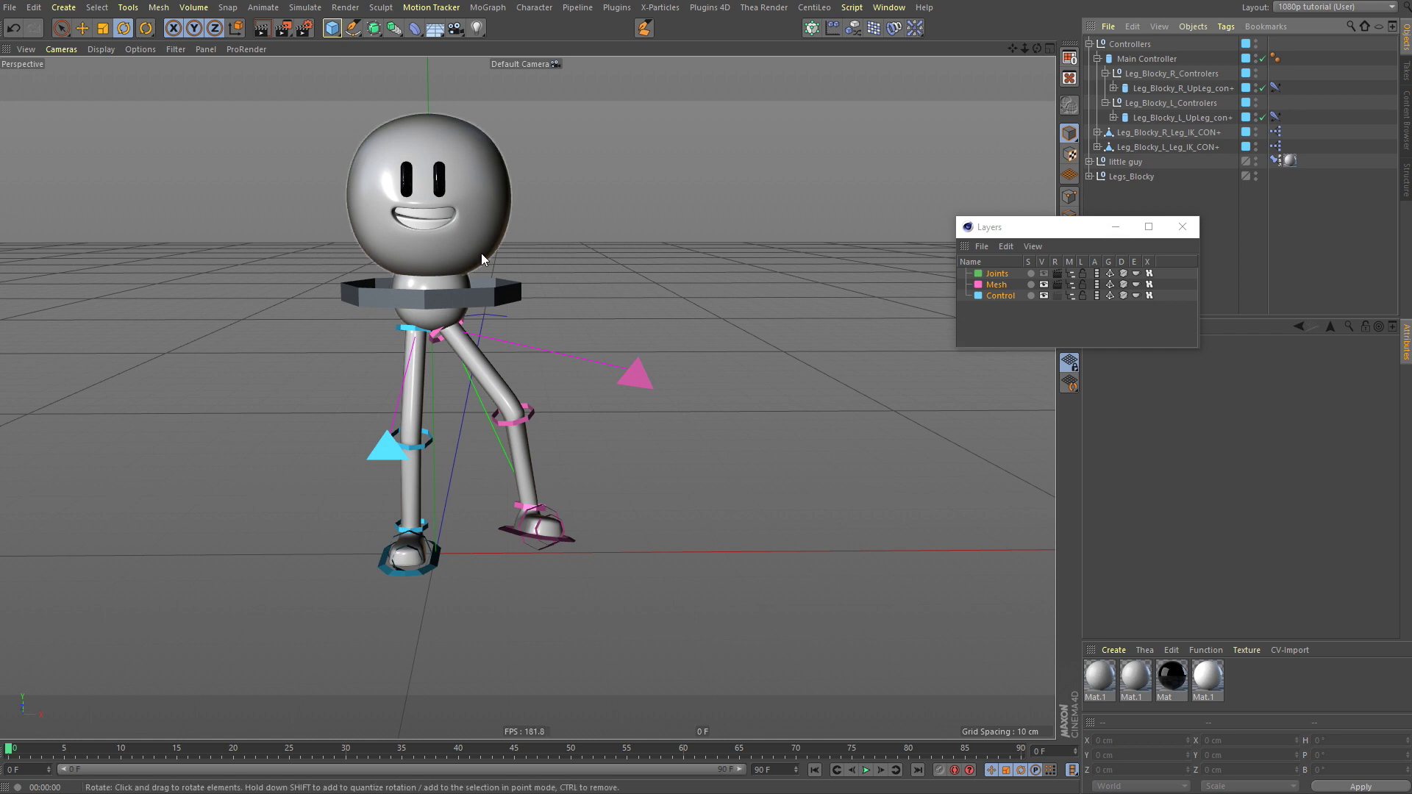
key(ctrl+r)
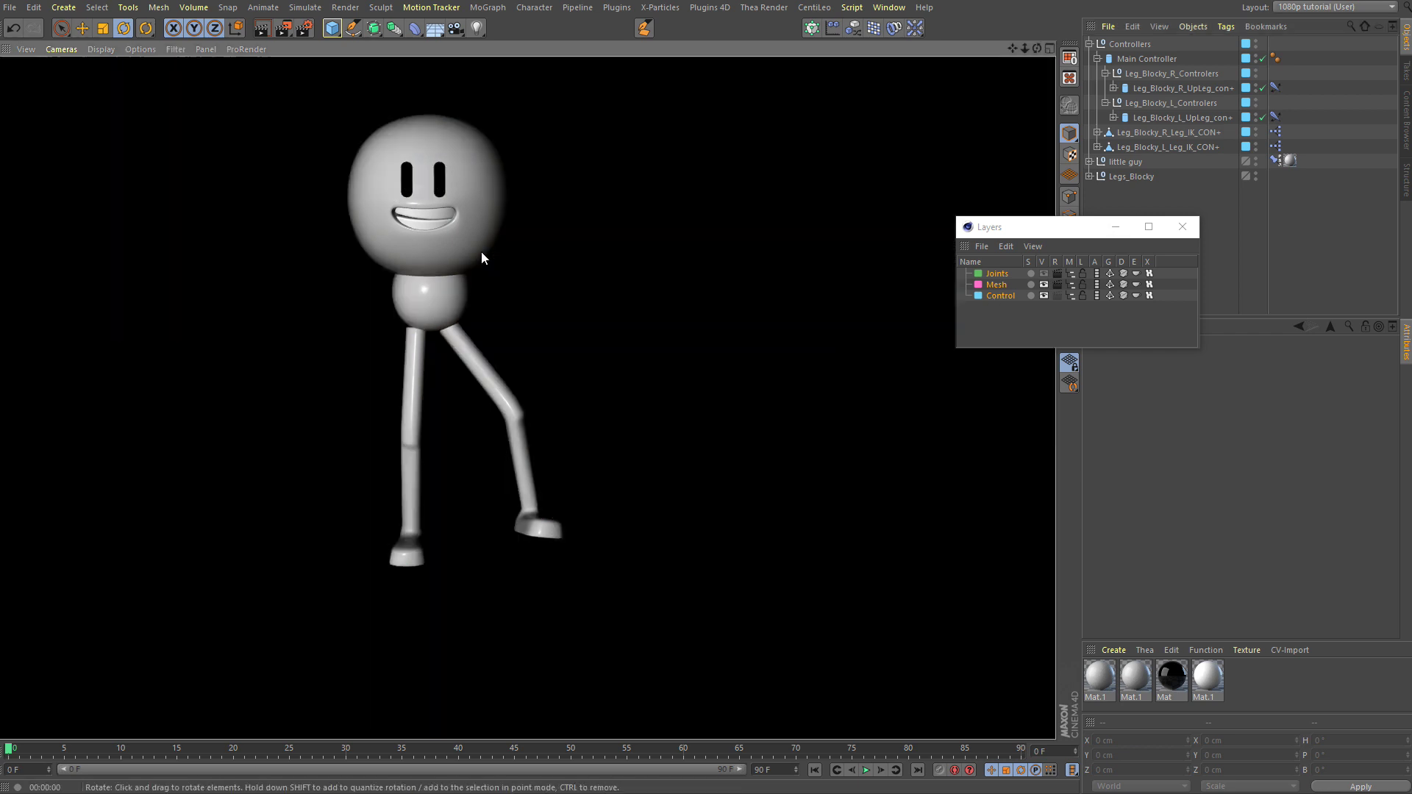
Step: Switch the Control layer's render visibility on and back off, making a test render of the view each time
click(1059, 296)
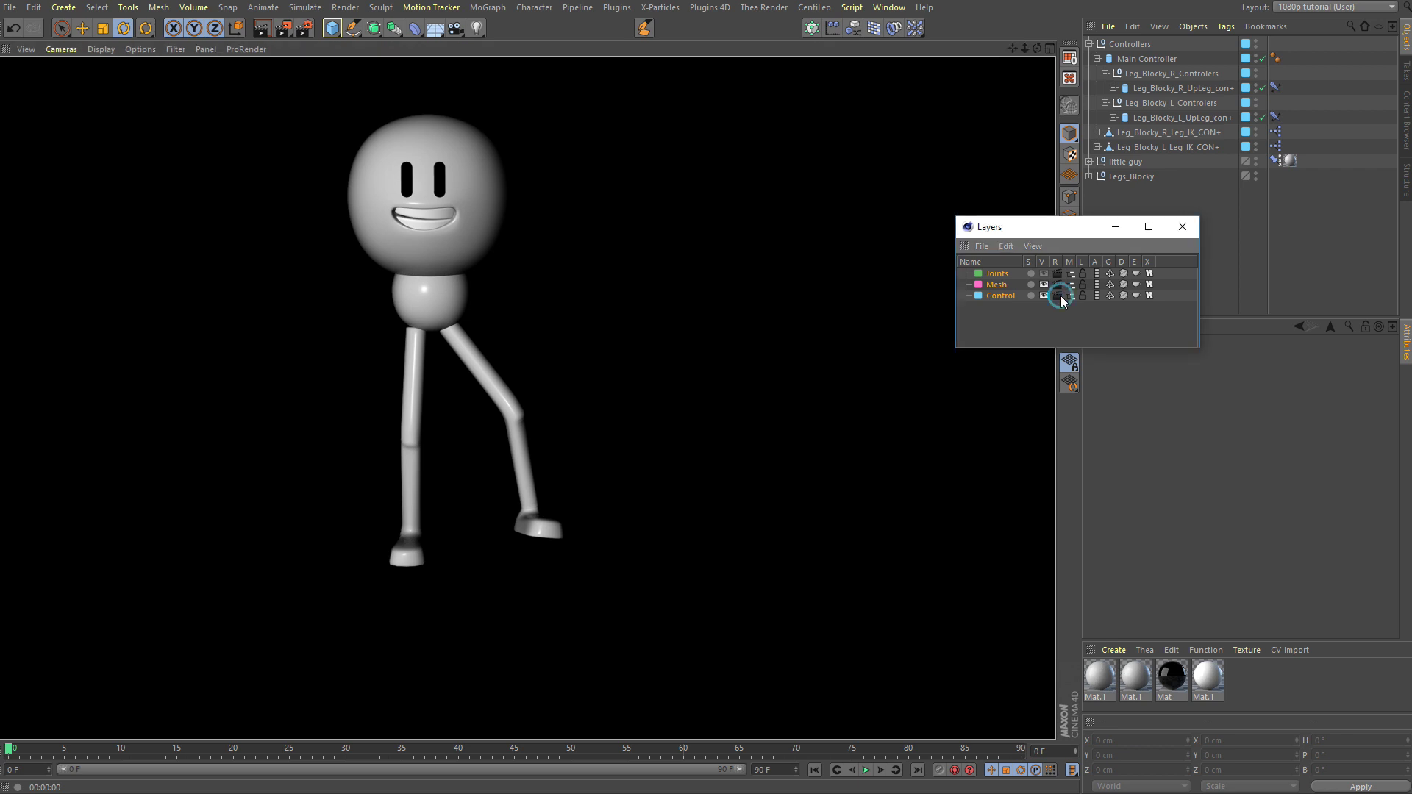
key(ctrl+r)
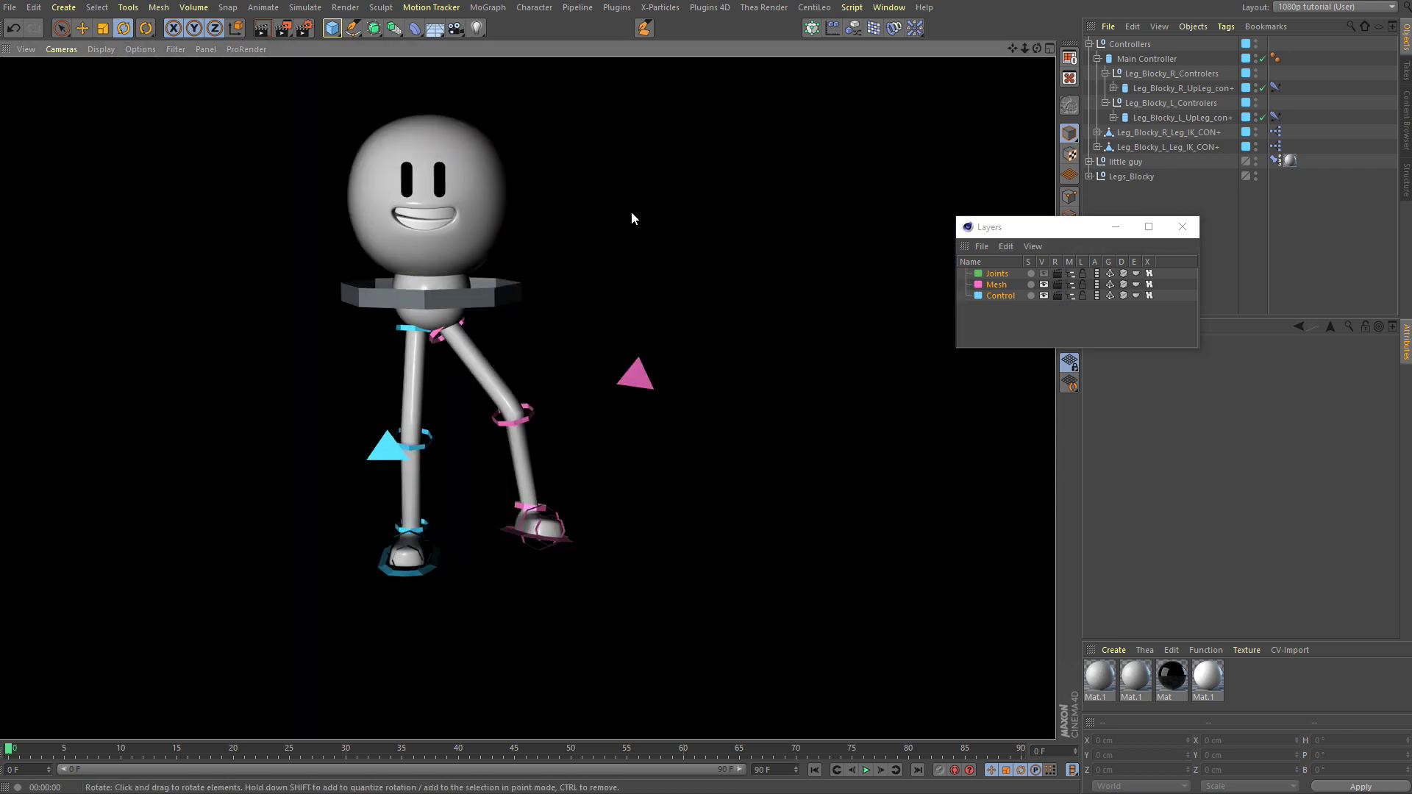
click(1059, 295)
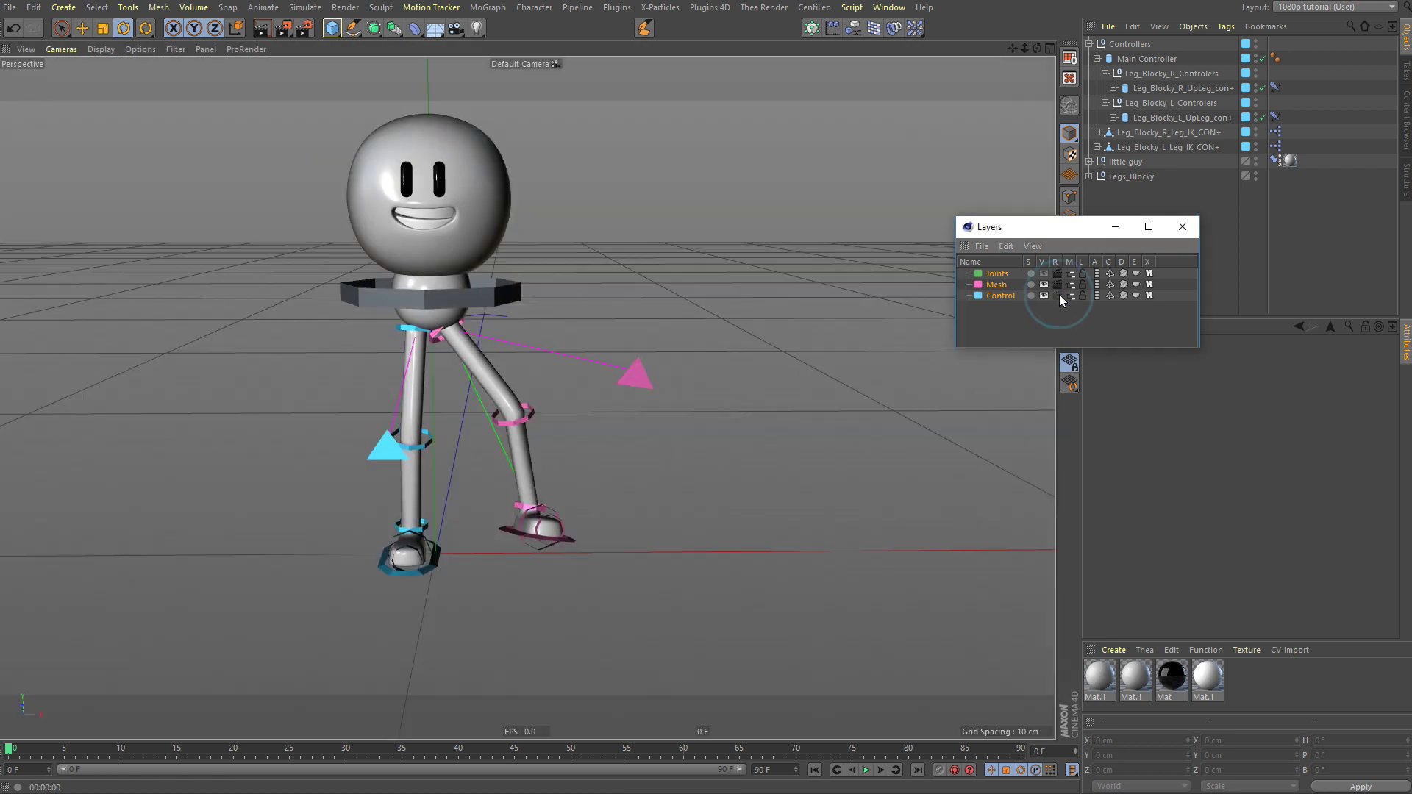
key(ctrl+r)
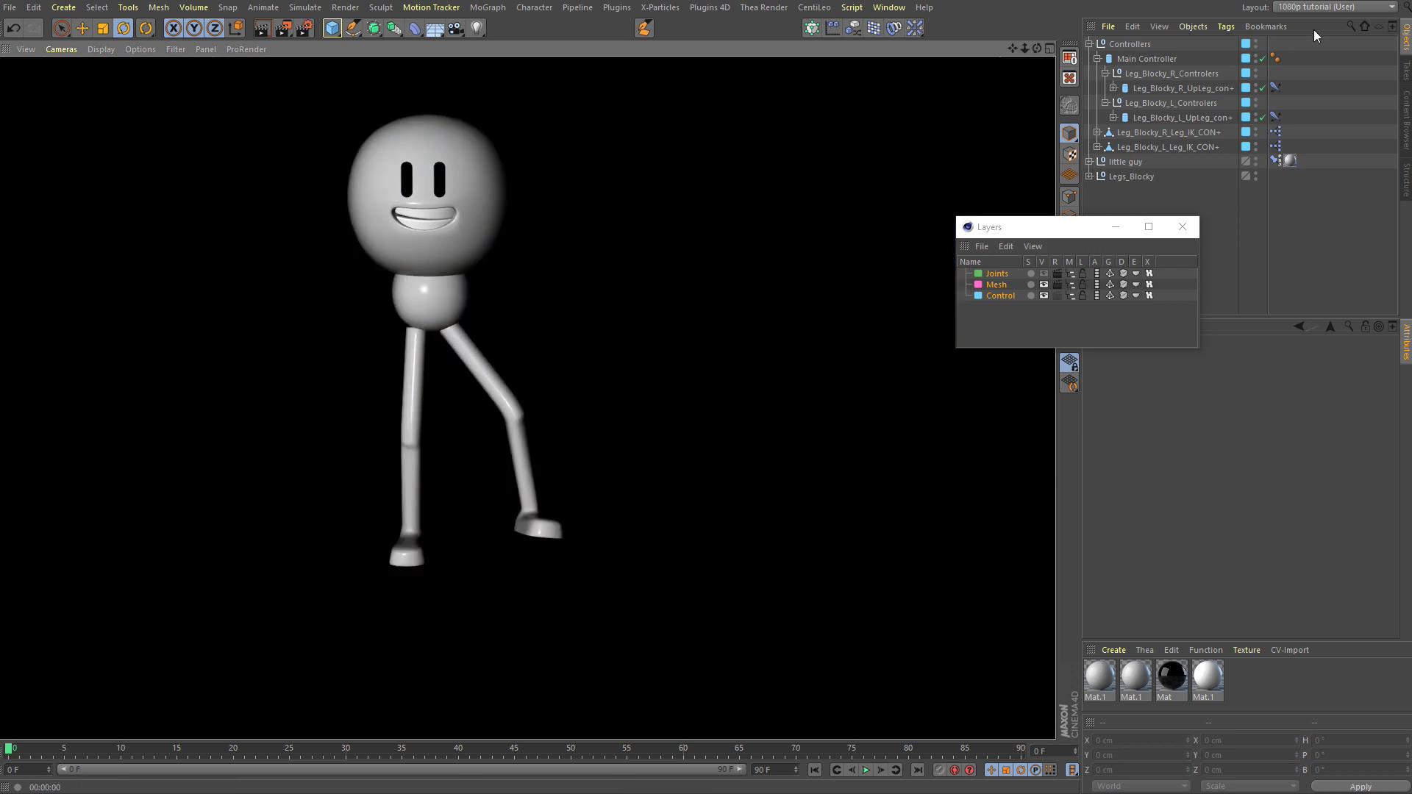
Step: Turn on Use Color for the Main Controller and set its display color to yellow, H 56°, S 100%, V 100%
click(1167, 188)
click(493, 293)
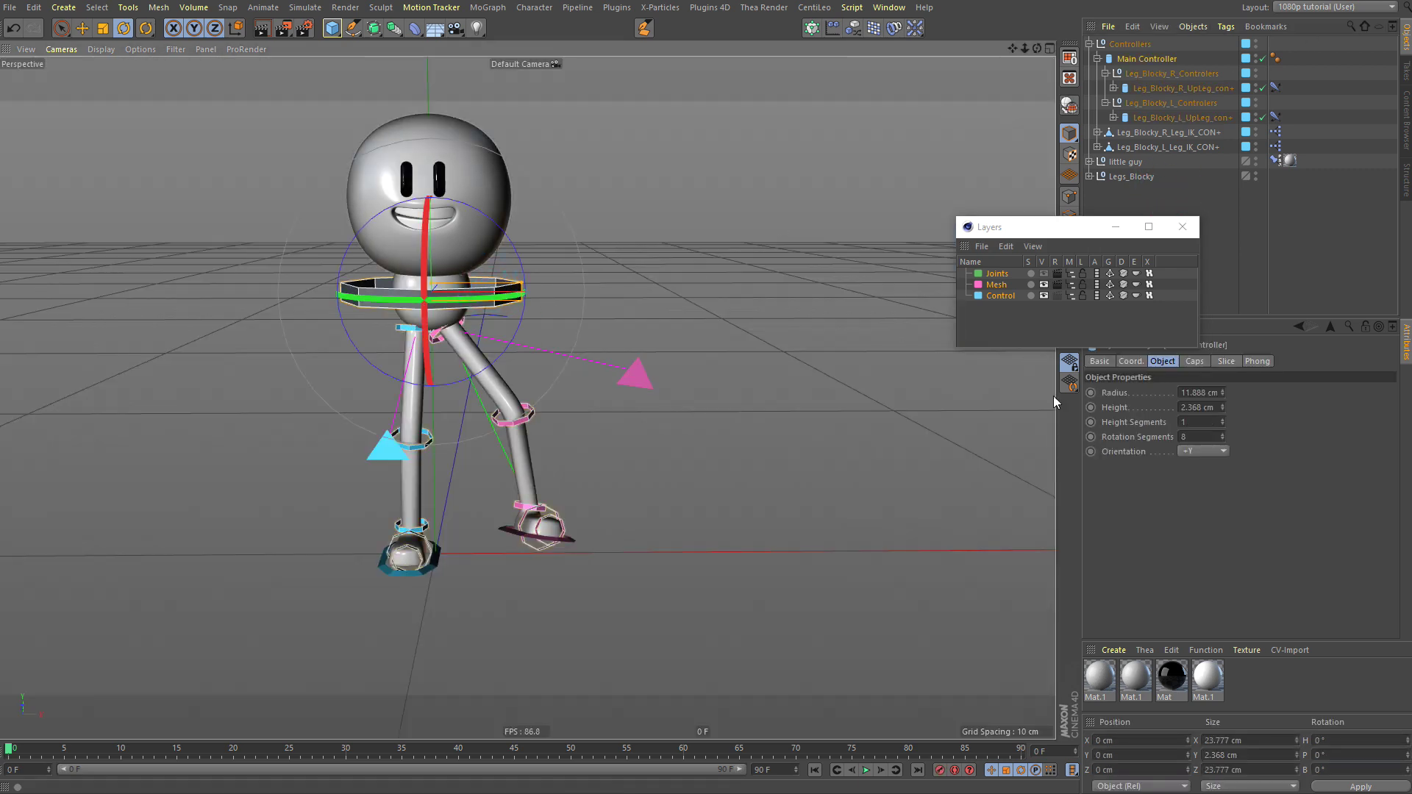
click(1100, 361)
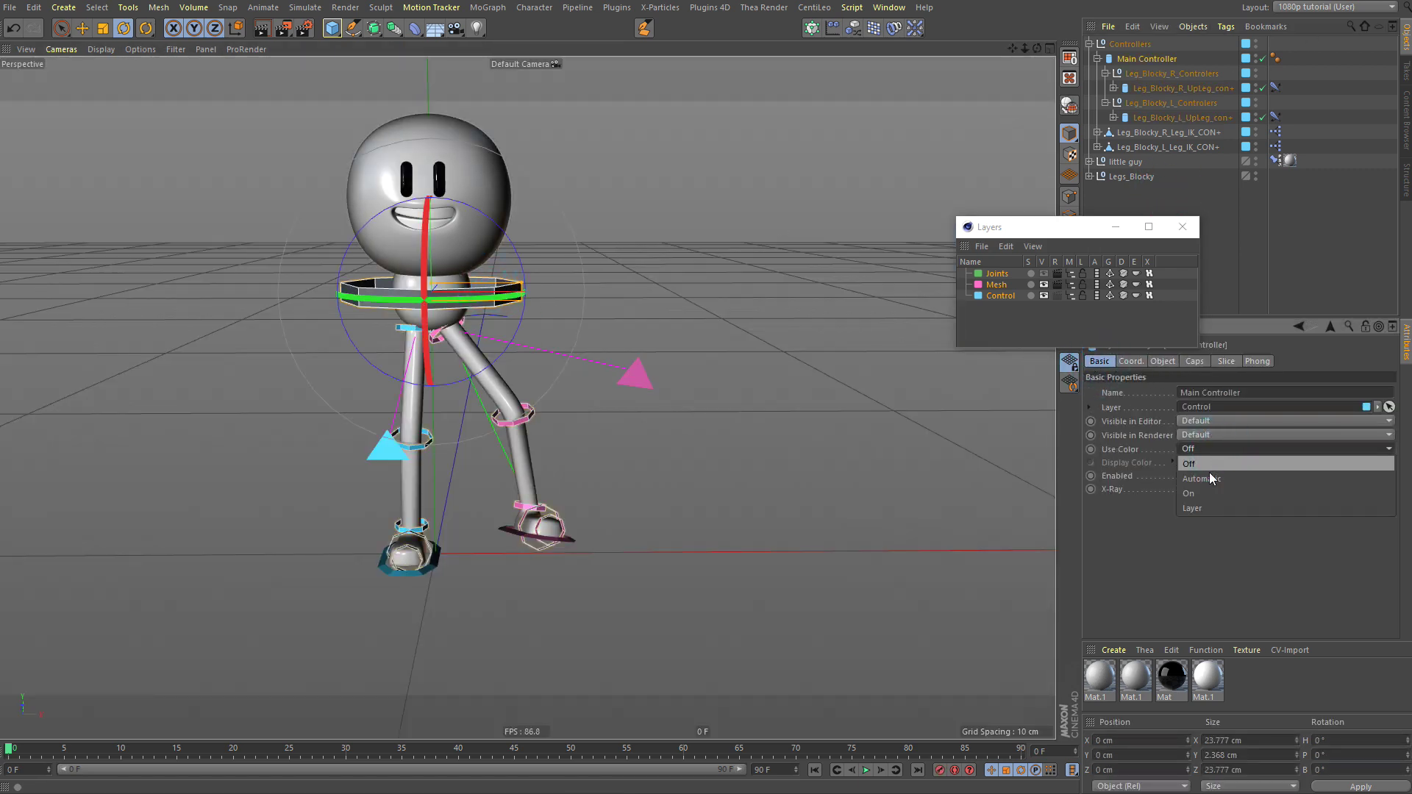
click(1173, 462)
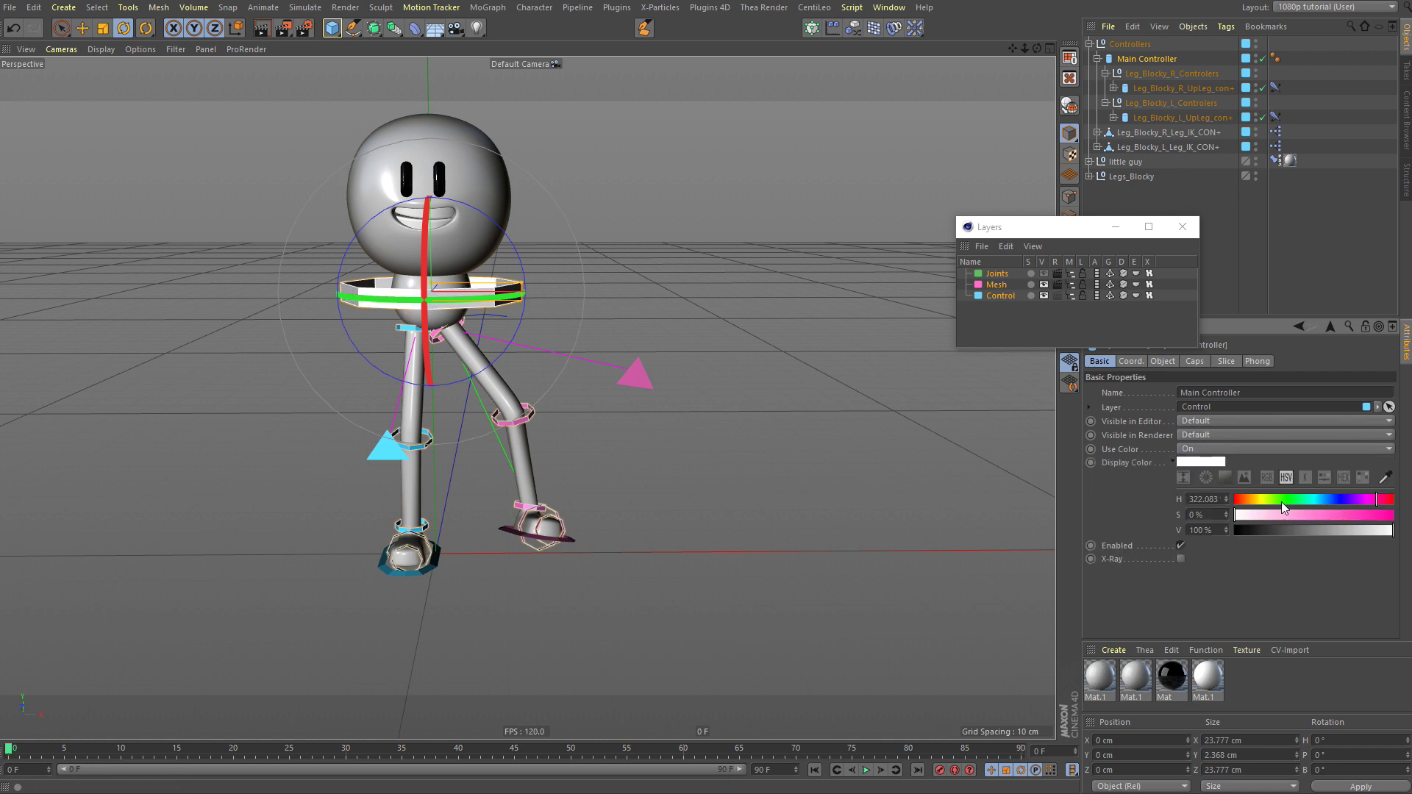
click(1255, 501)
drag(1258, 505, 1405, 517)
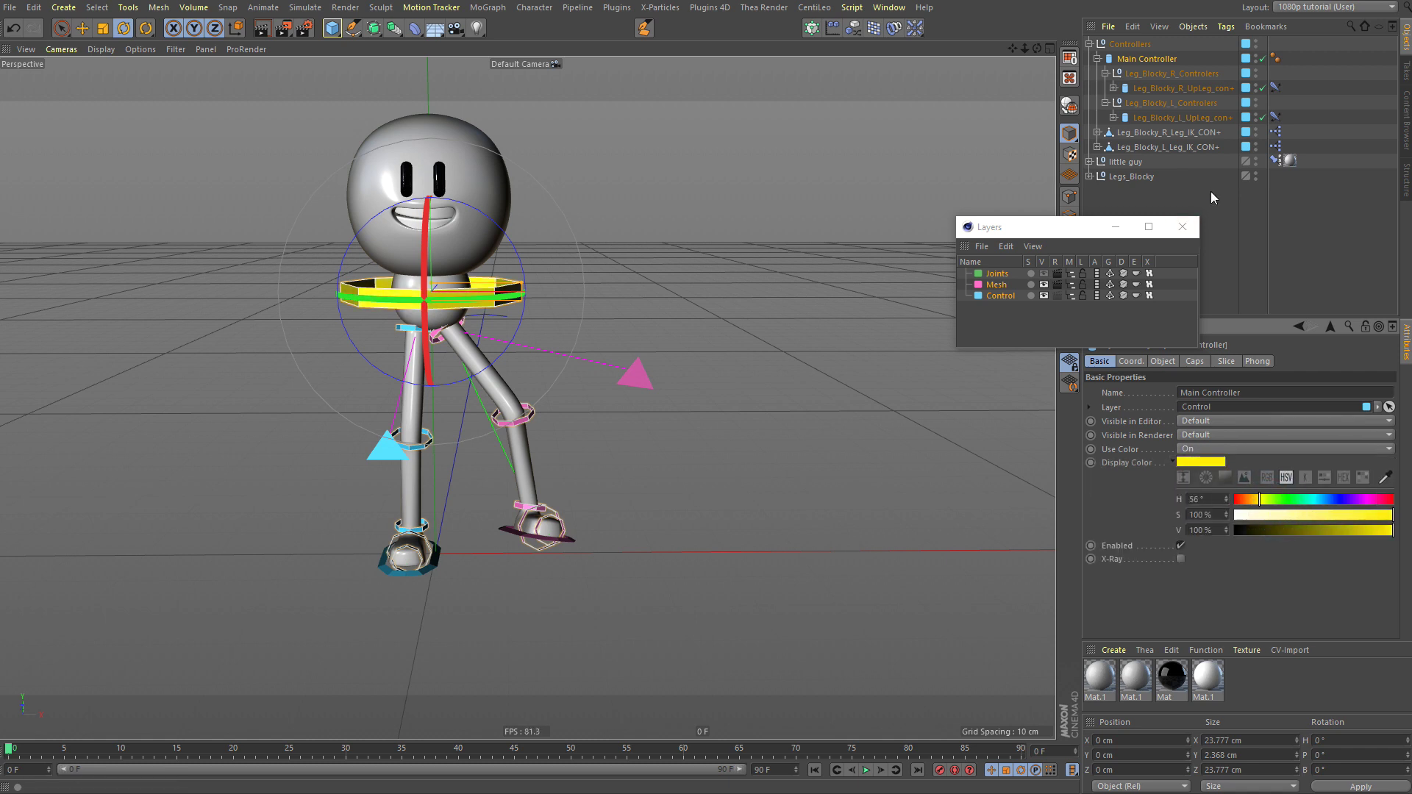
click(1214, 197)
Step: Flatten the Main Controller ring to about 1.05 cm high, shrink its radius closer to the body, and deselect it
click(499, 291)
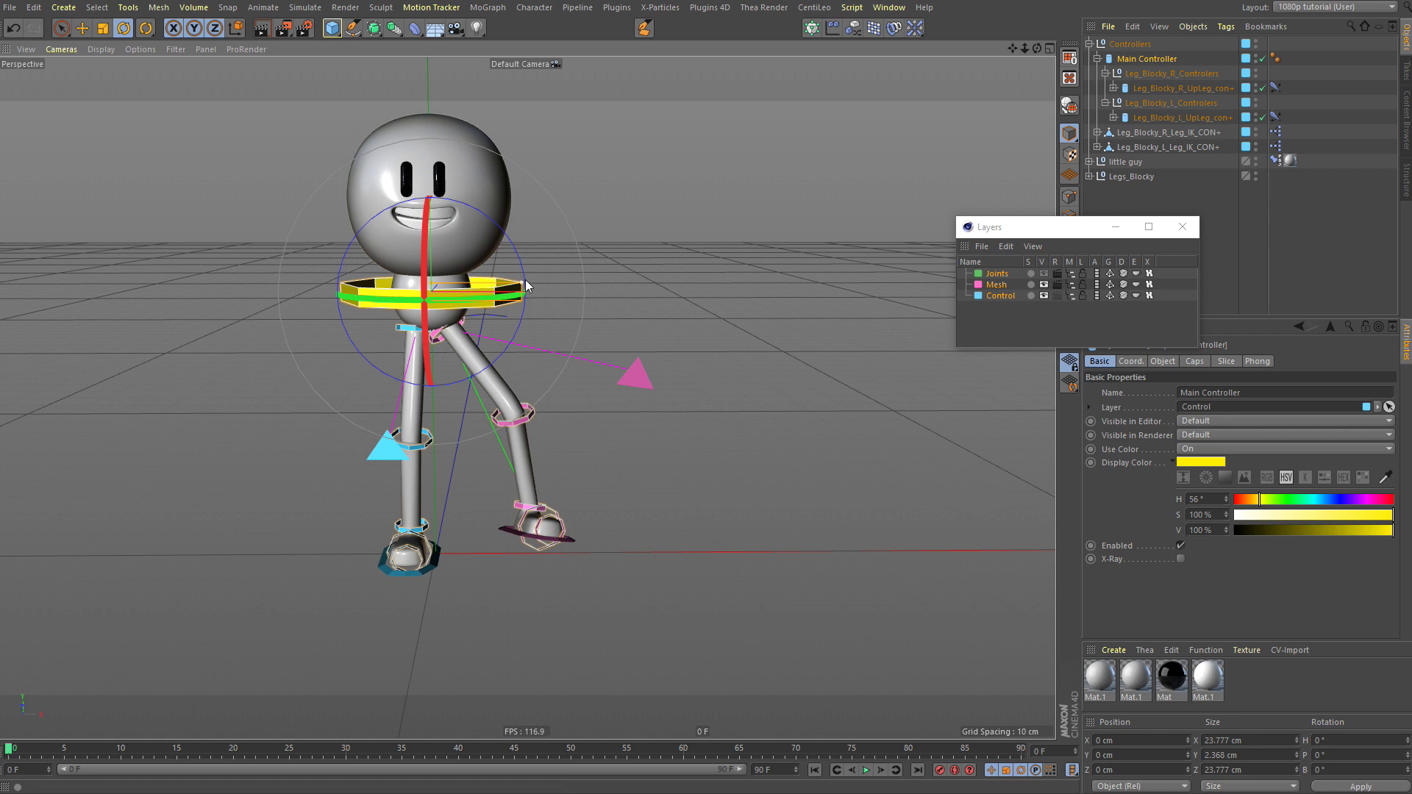
drag(522, 287, 436, 292)
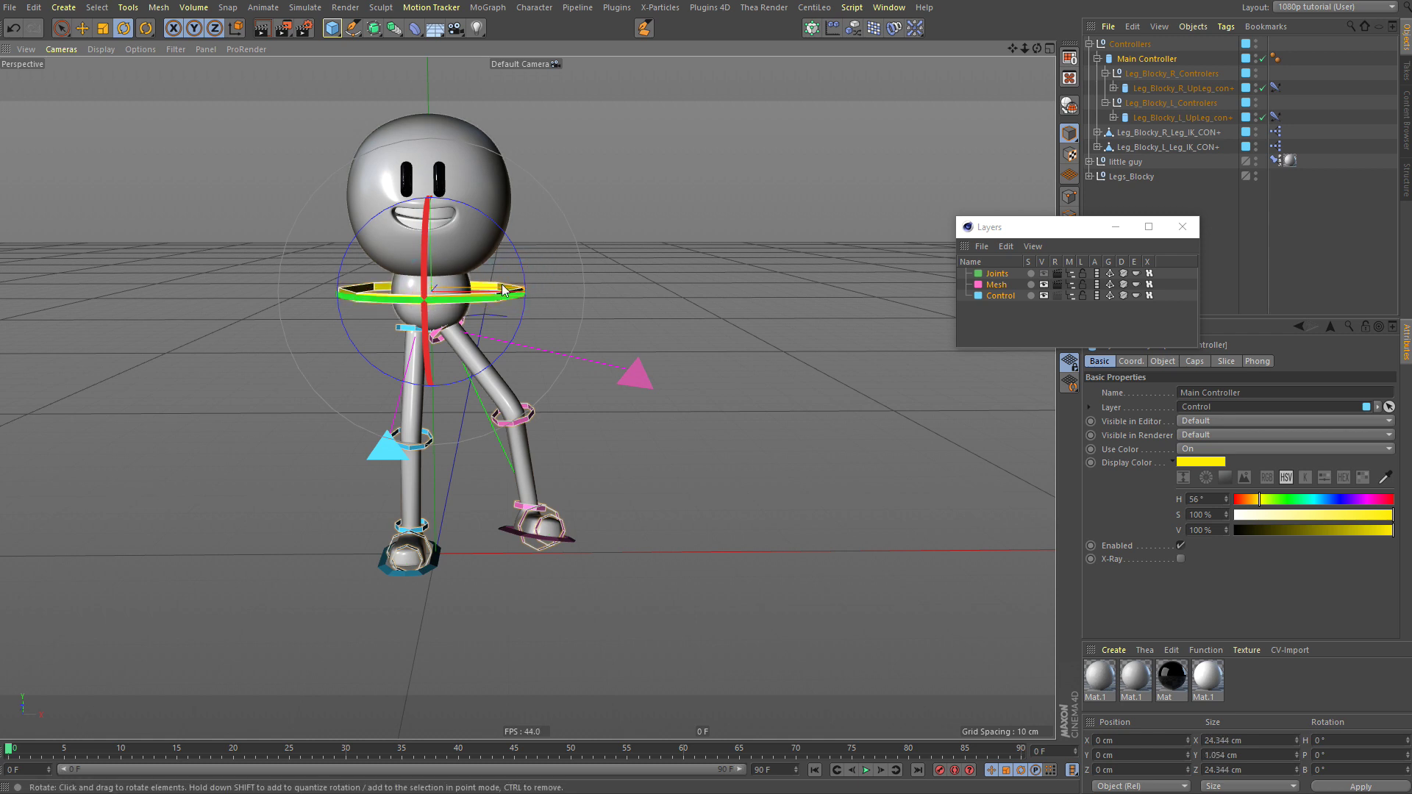
drag(528, 293, 504, 235)
click(667, 141)
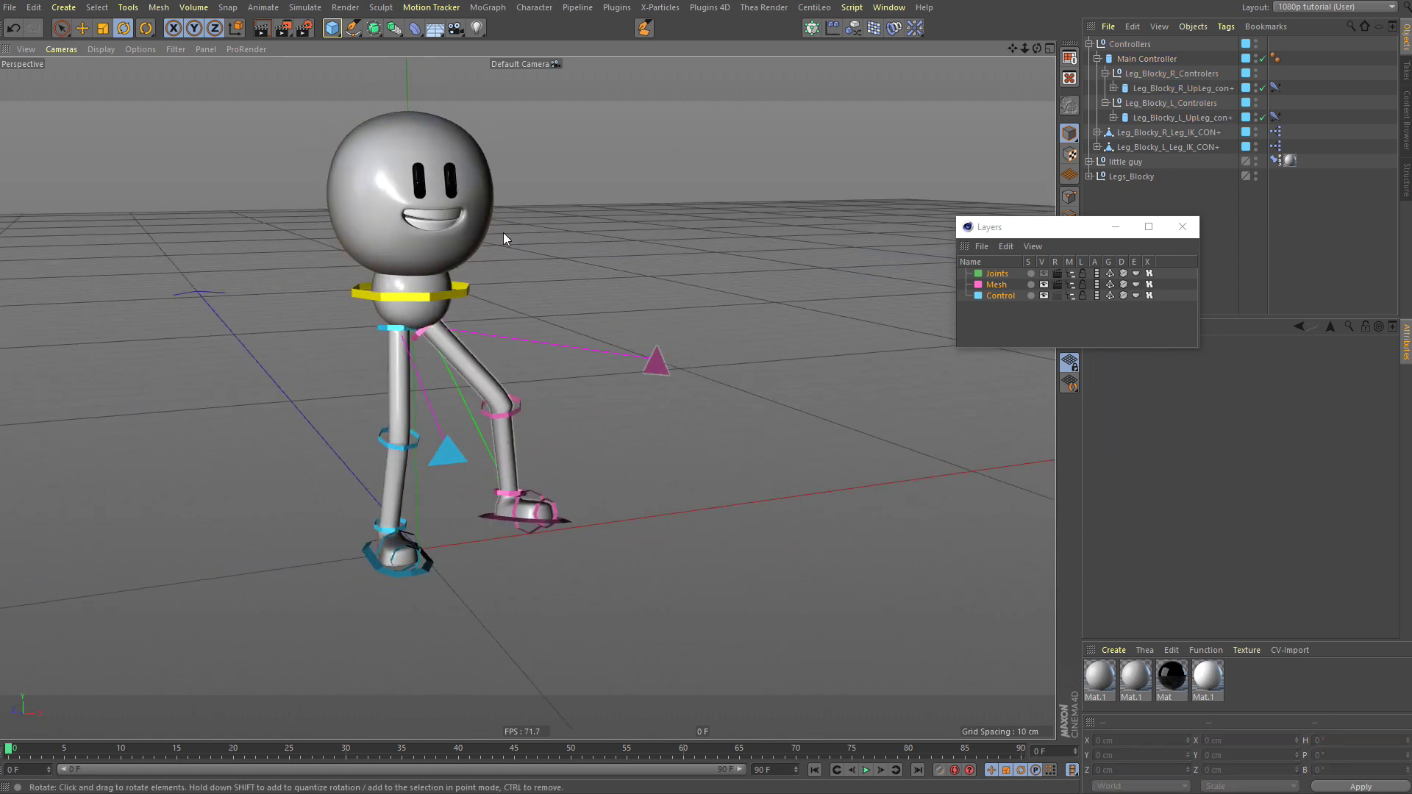
click(467, 289)
click(619, 193)
alt+drag(459, 190, 538, 735)
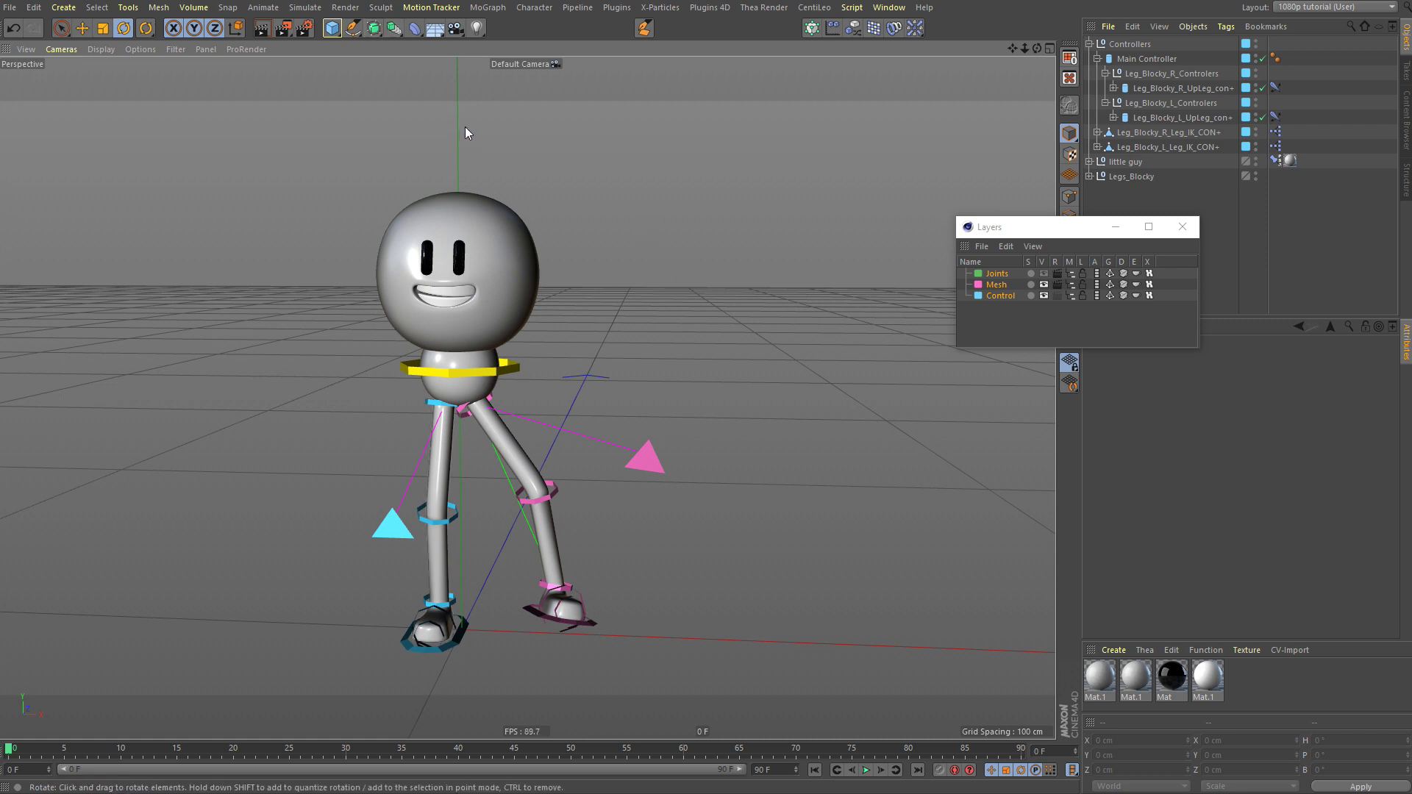
Step: Expand the little guy hierarchy and move the Layers window clear of the object list
click(510, 234)
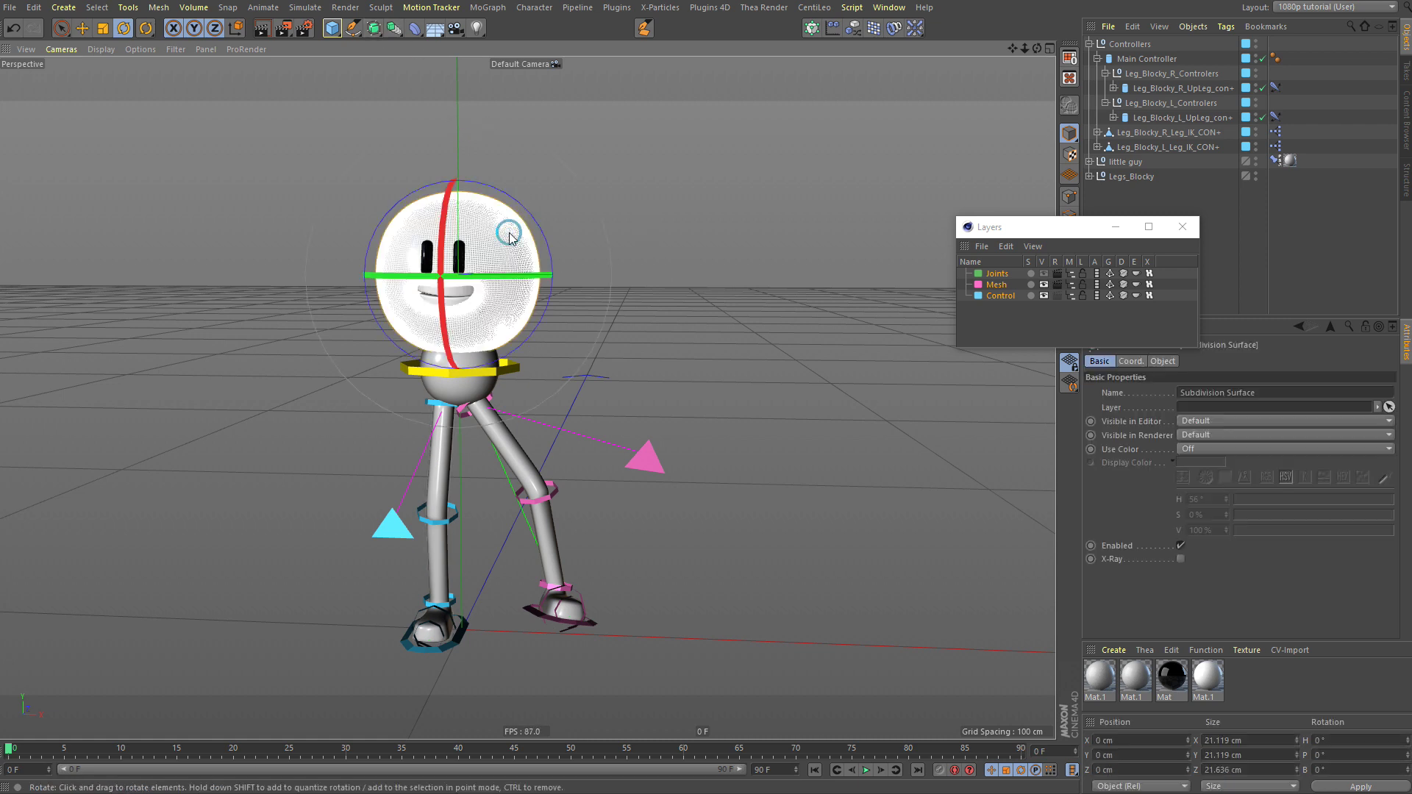
click(1089, 162)
drag(1089, 234, 1042, 361)
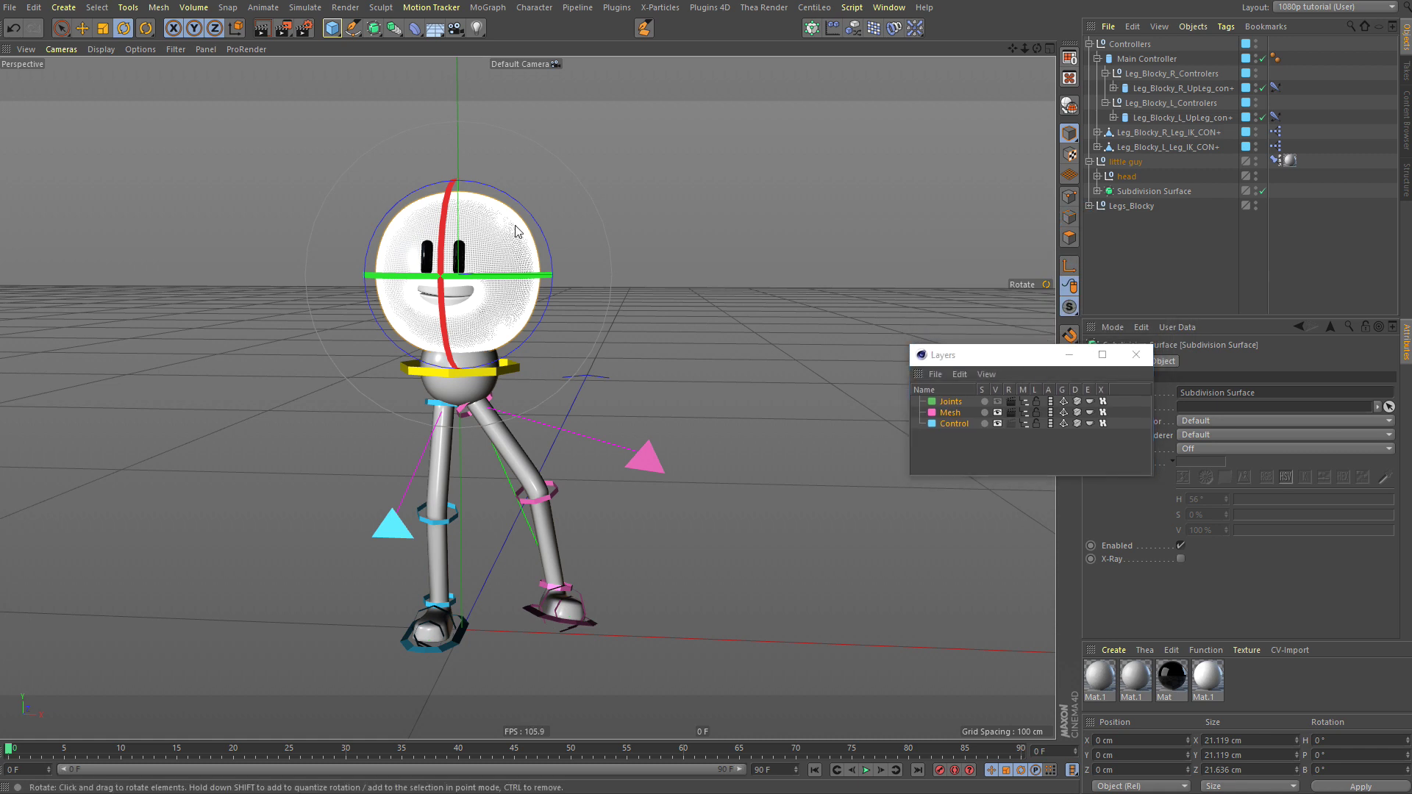
key(e)
drag(457, 168, 457, 103)
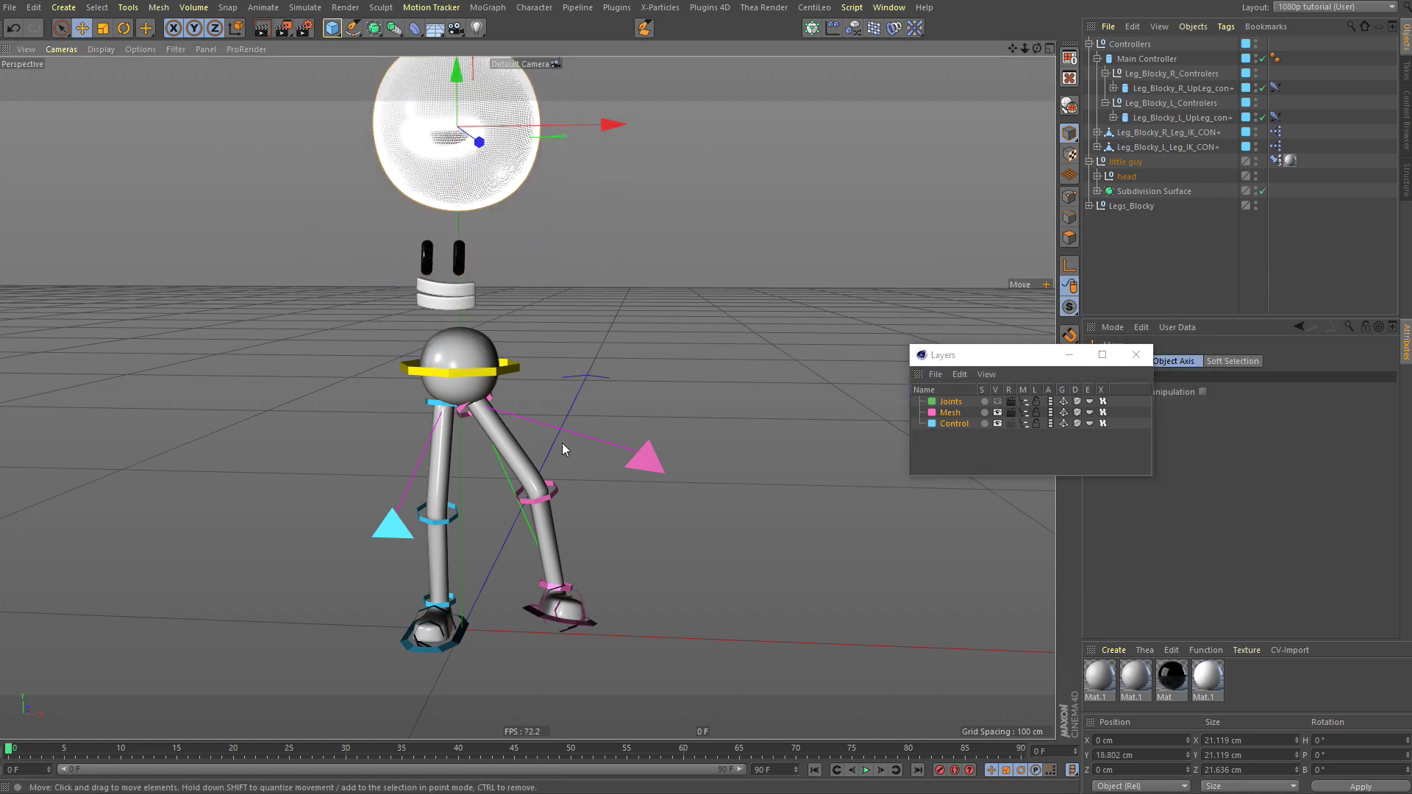
key(ctrl+z)
Step: Raise the little guy's whole head group to a Y position of about 29.2 cm
click(1136, 191)
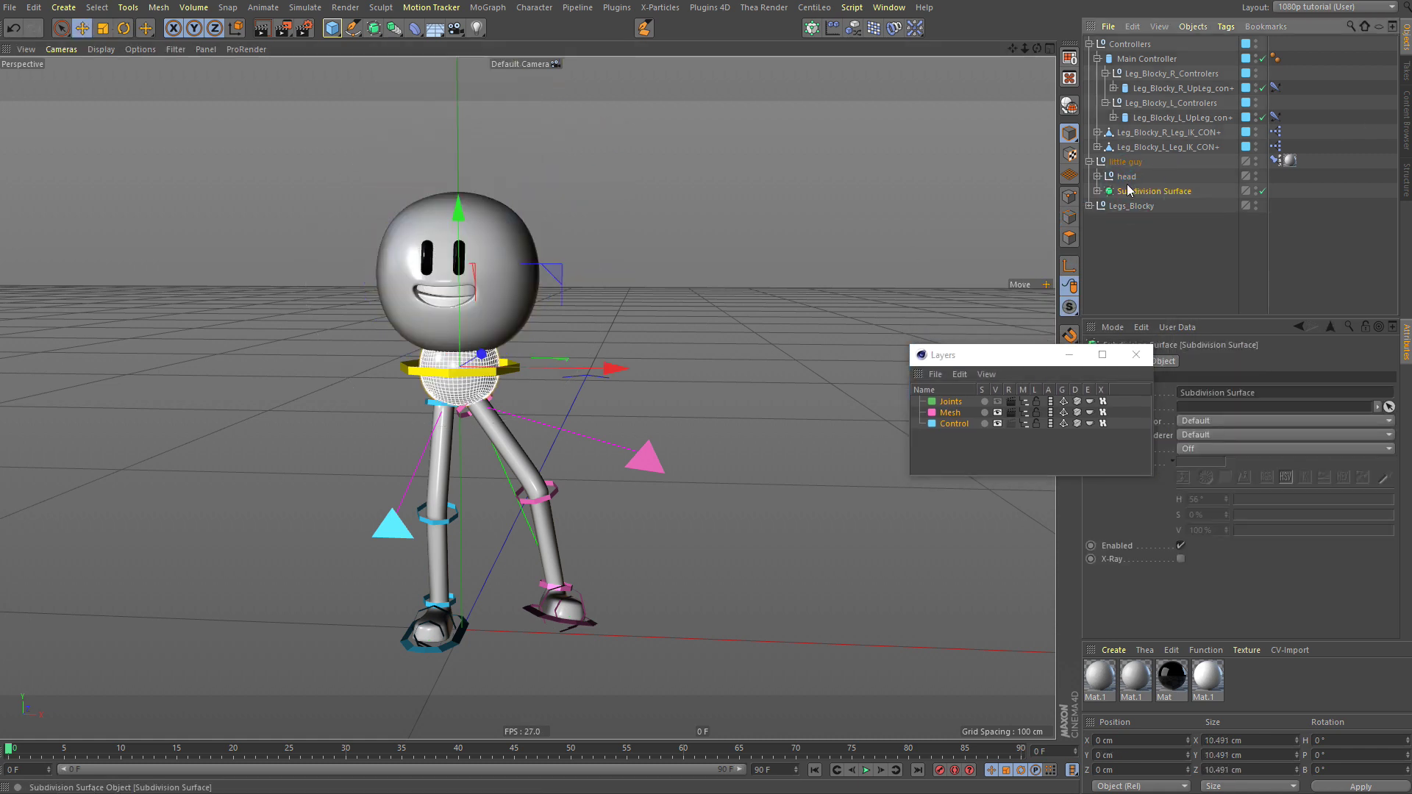
click(1118, 177)
click(1097, 176)
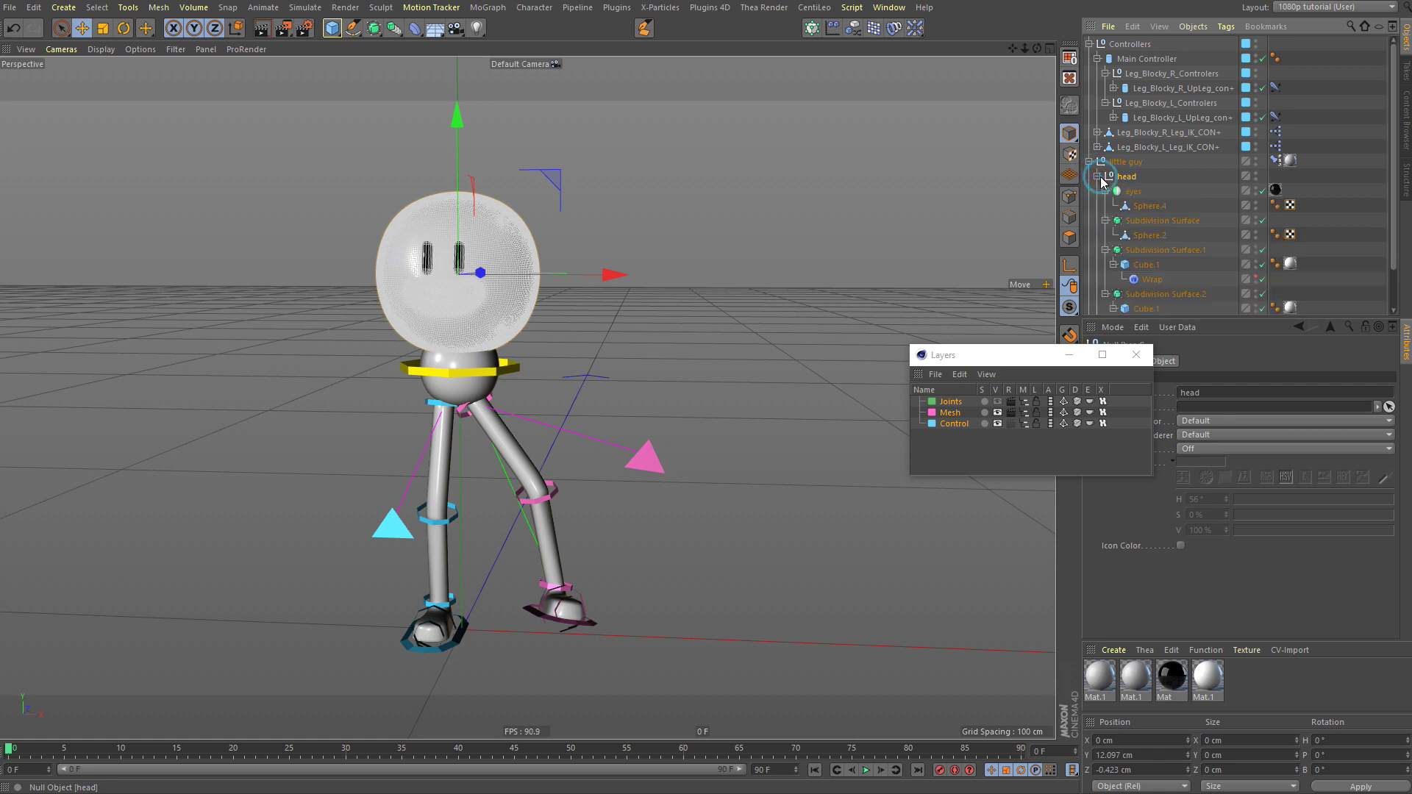
click(1097, 177)
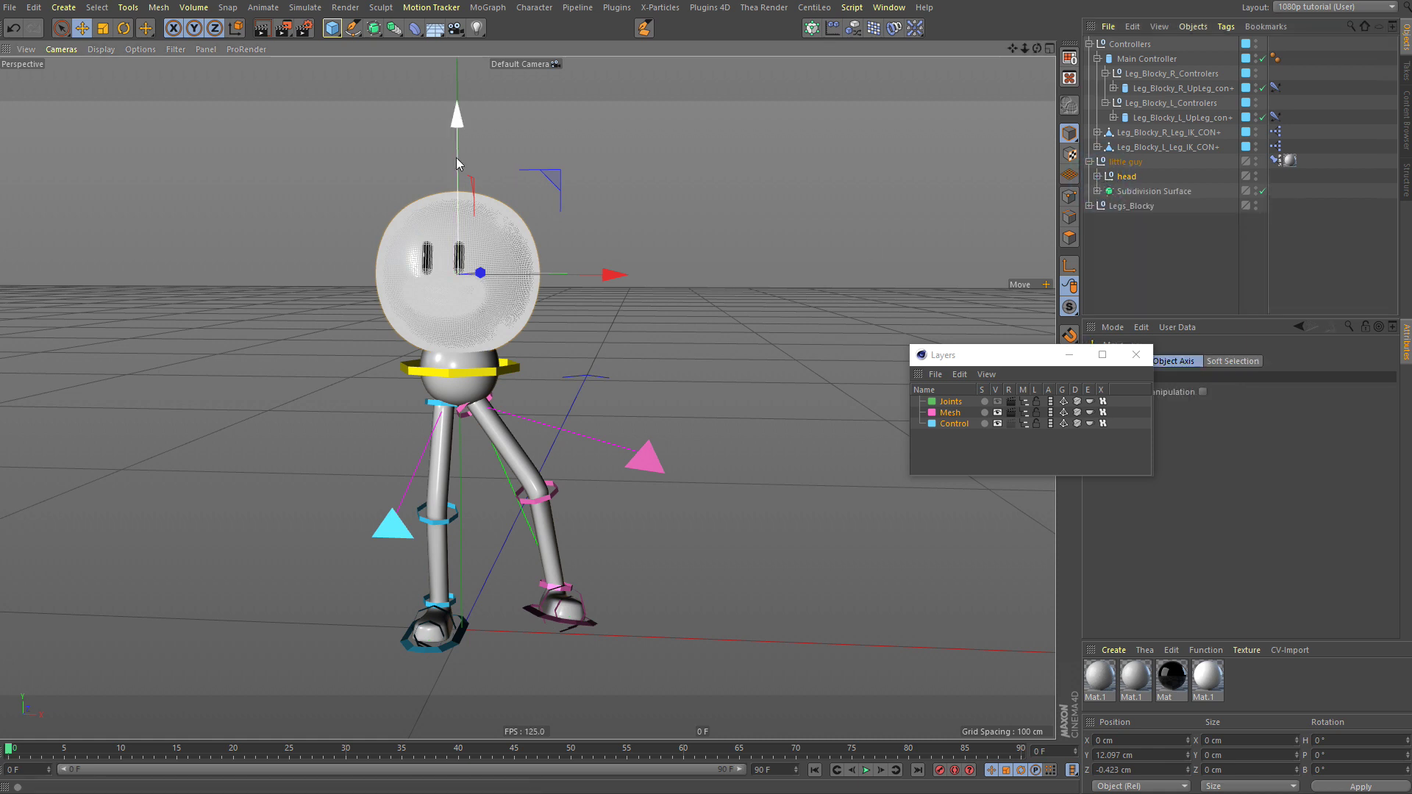
drag(455, 163, 455, 28)
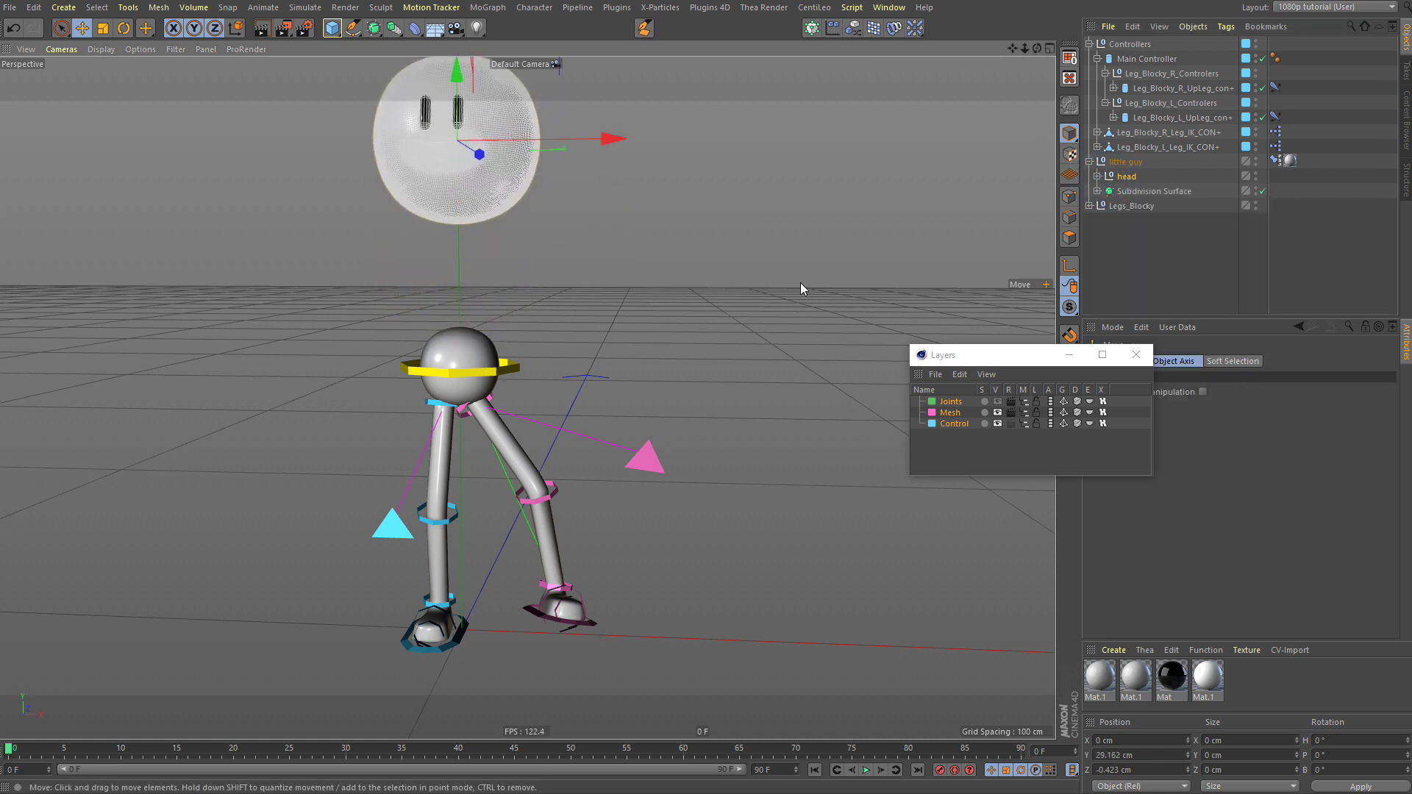
alt+middle_drag(460, 259, 479, 324)
alt+drag(478, 327, 487, 324)
alt+right_drag(487, 324, 506, 323)
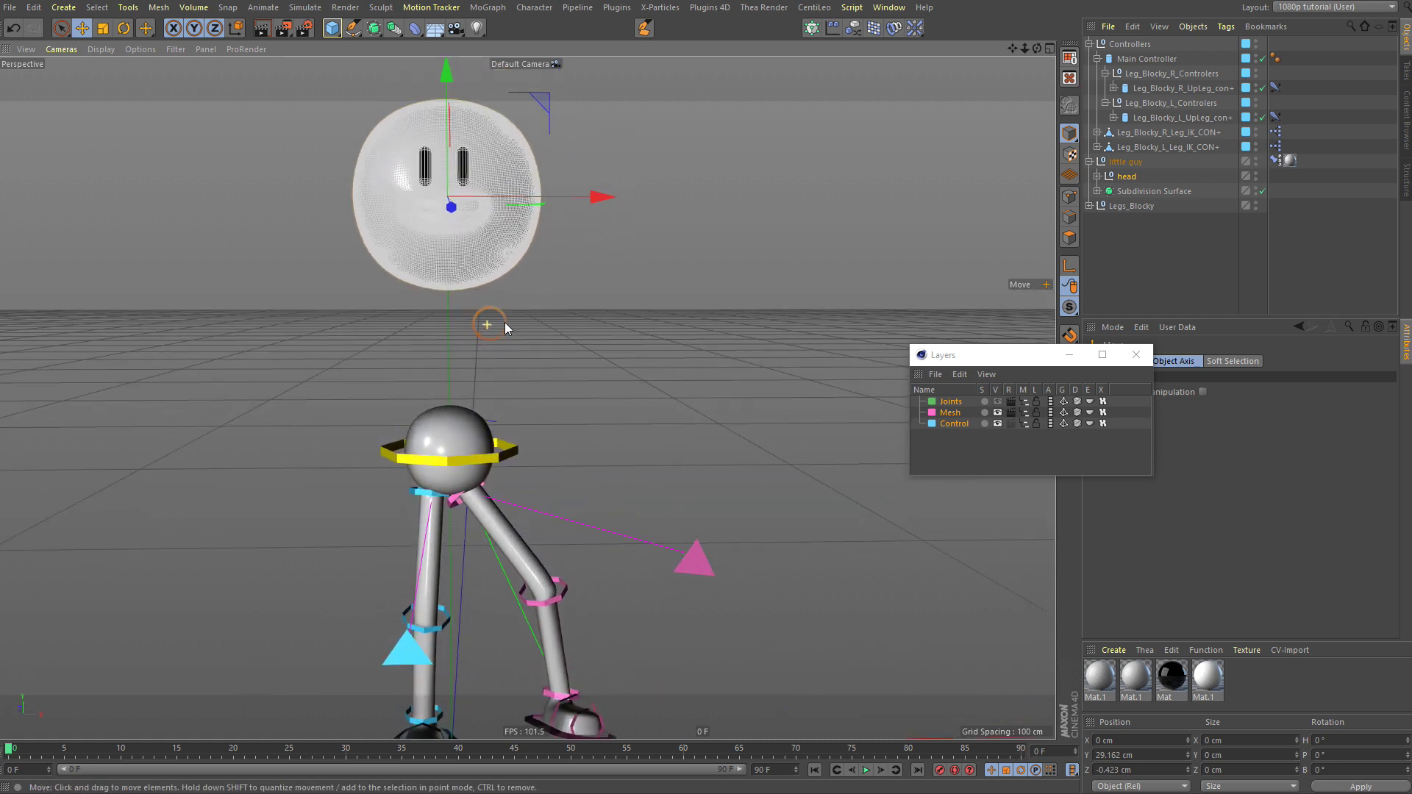
Step: Rename the body's Subdivision Surface to Base and stack two copies of it upward to the head
click(1136, 192)
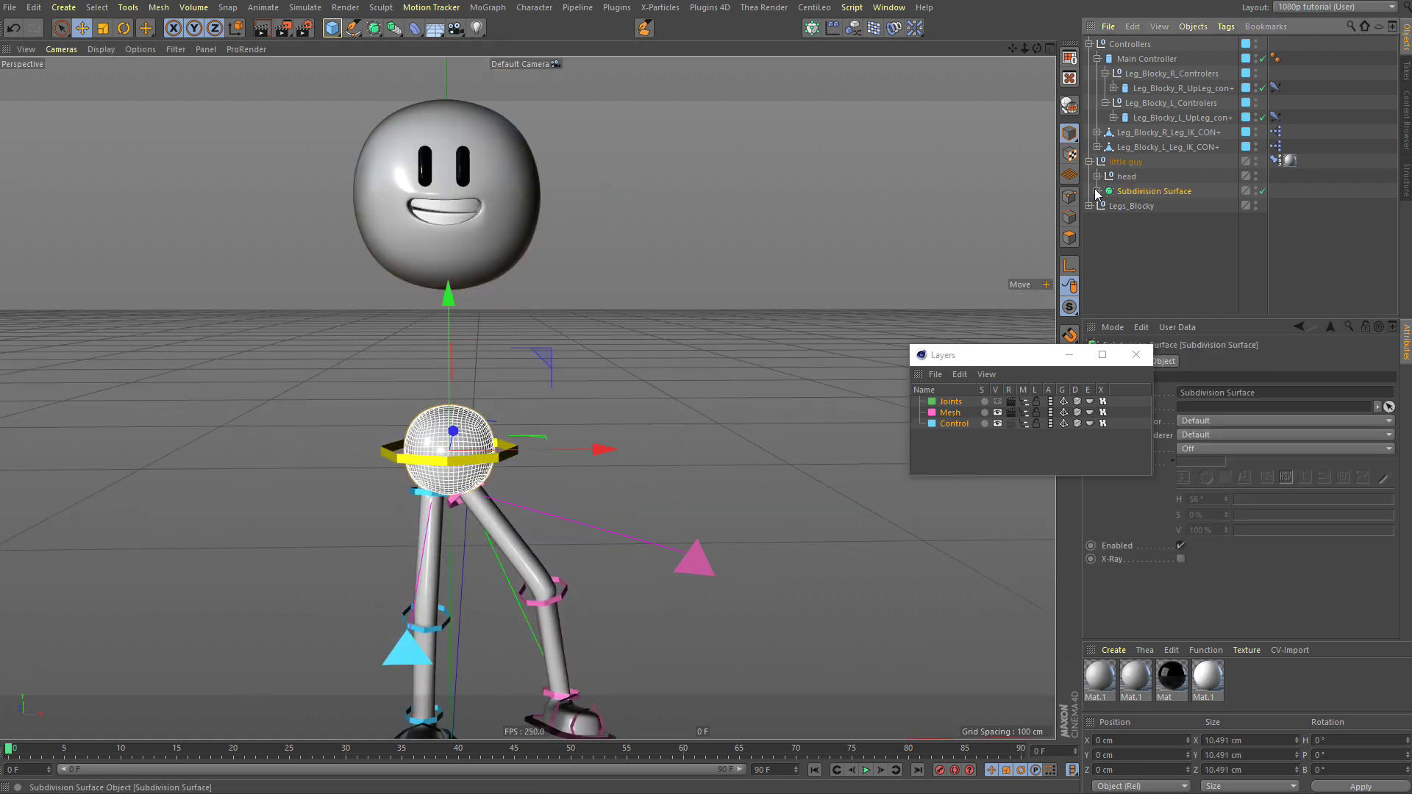
double_click(1125, 191)
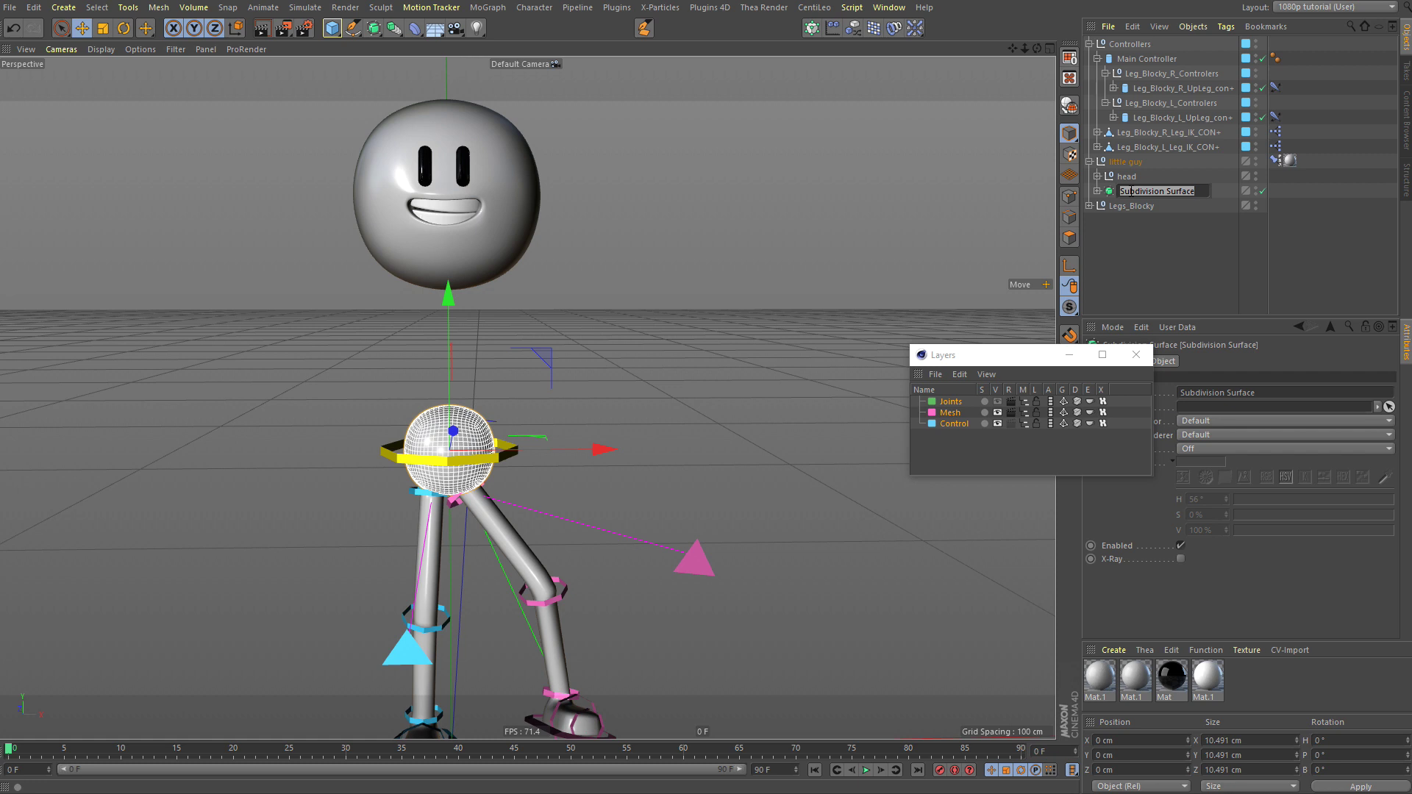
text(Base)
key(Return)
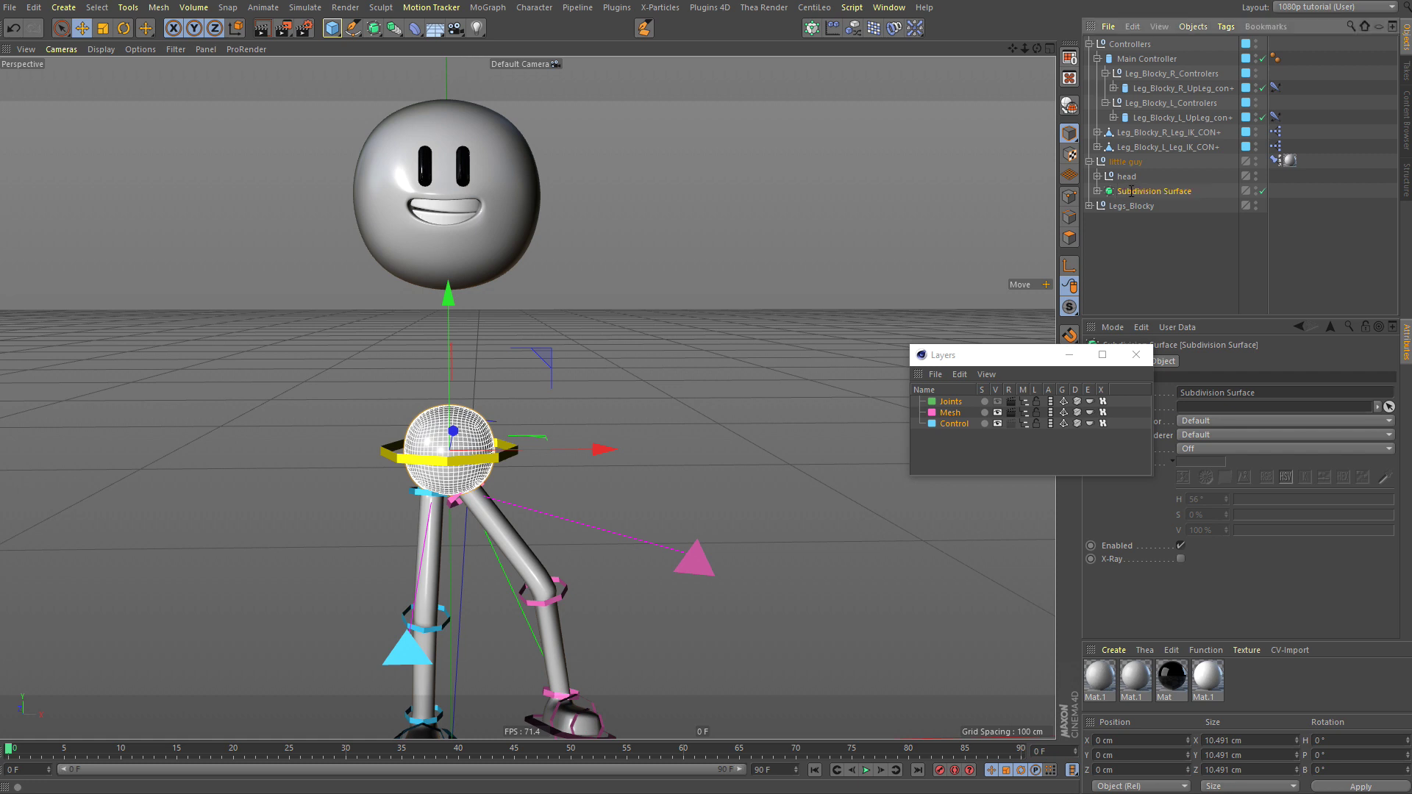
ctrl+drag(446, 307, 451, 179)
click(678, 216)
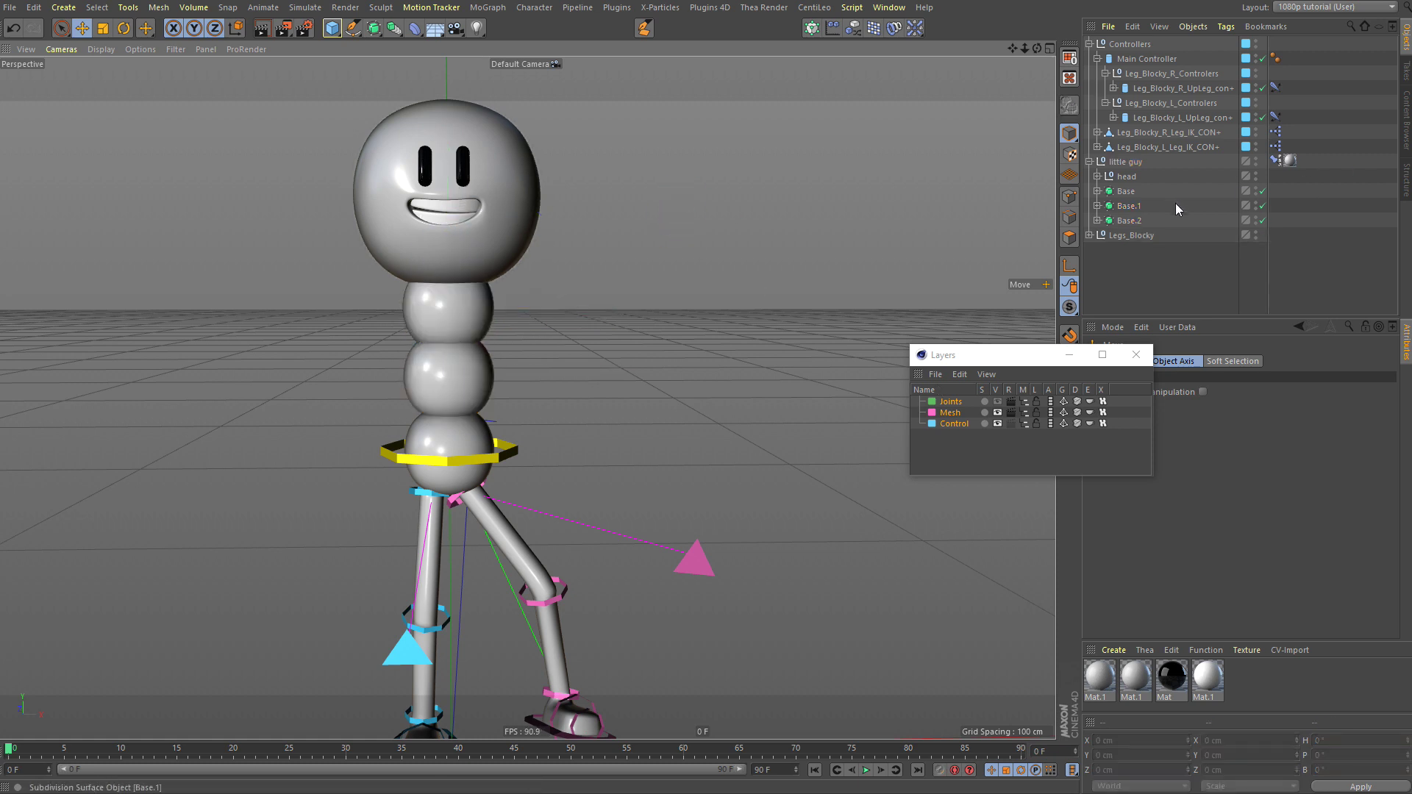
Step: Expand Base, Base.1 and Base.2, and rename the sphere inside Base to Hips
click(1097, 192)
click(1097, 221)
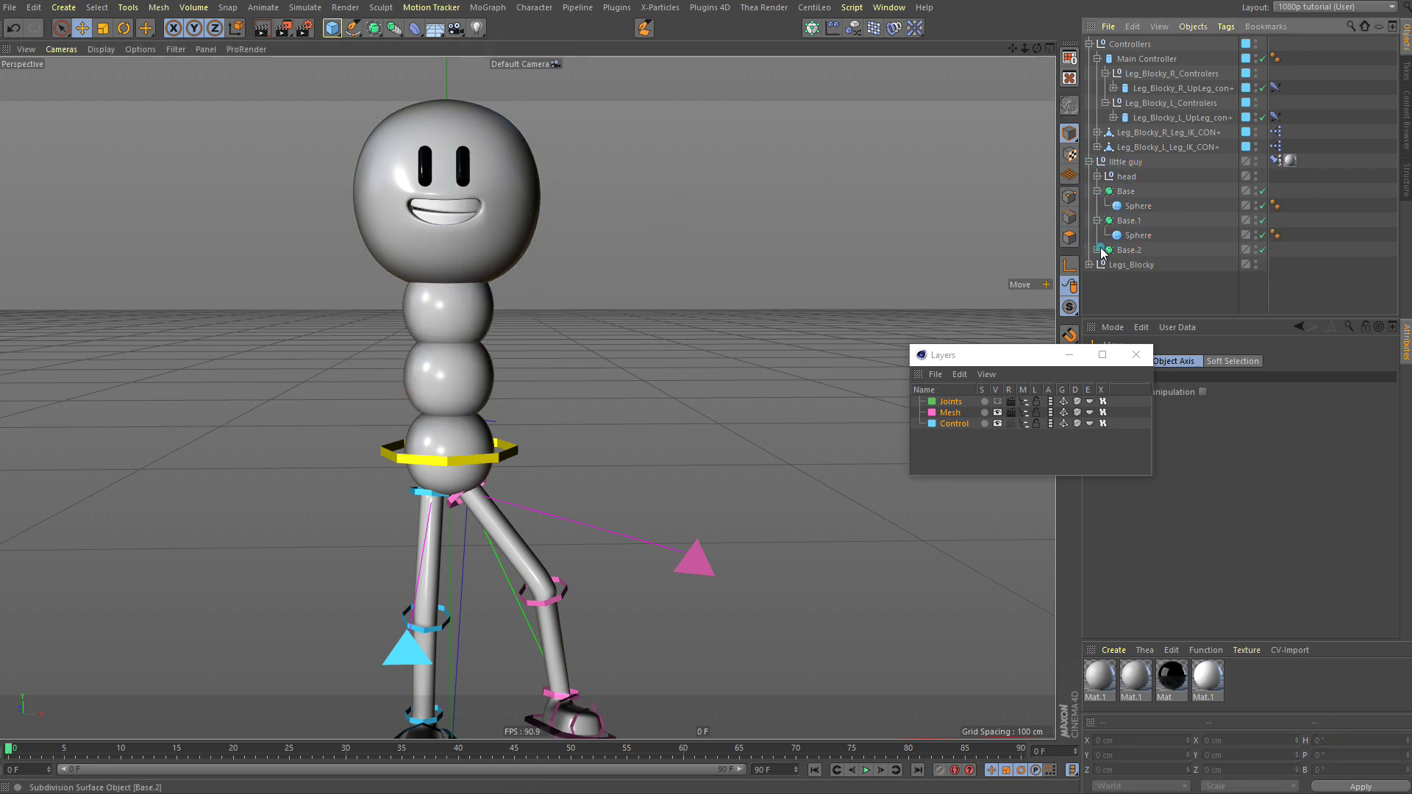
click(1098, 250)
click(1138, 207)
double_click(1137, 206)
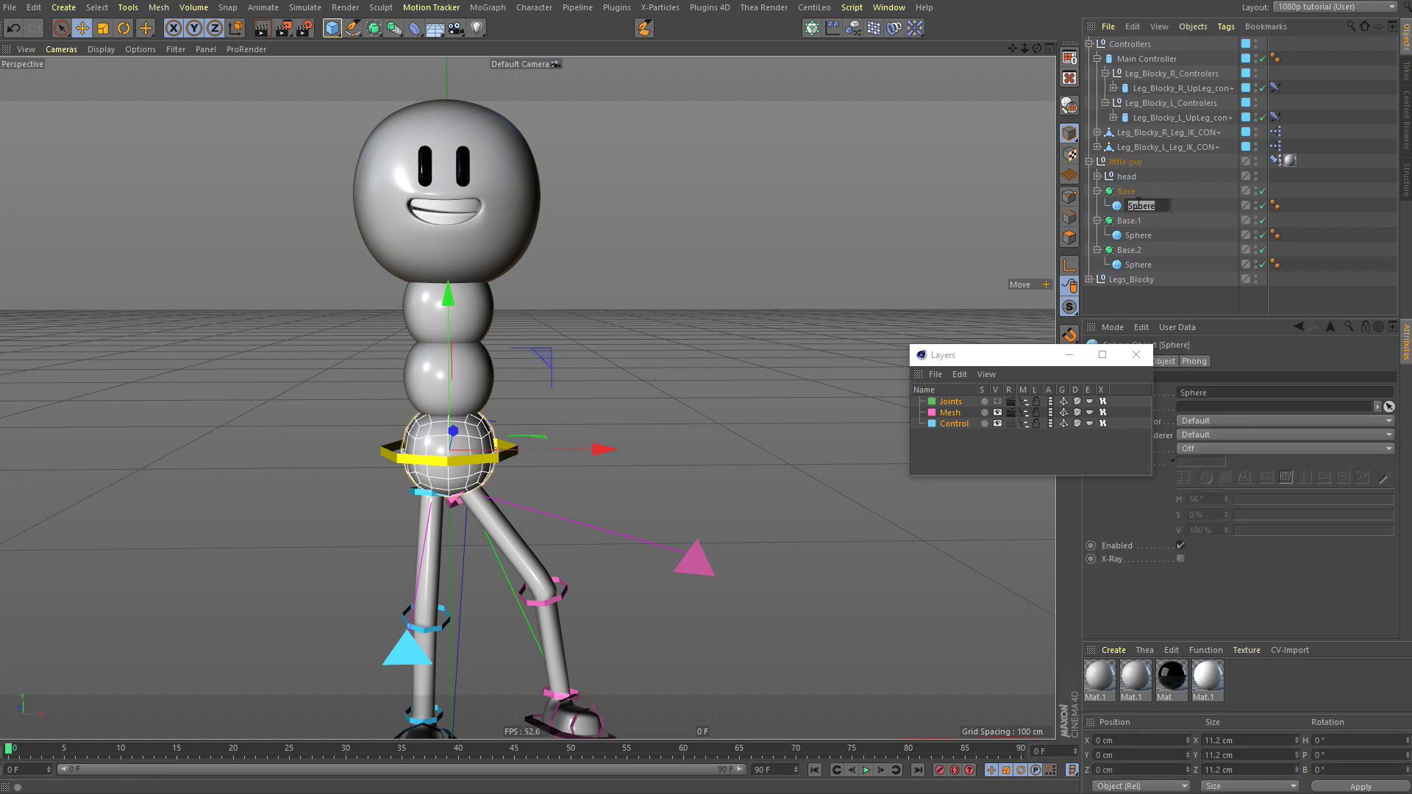
text(Hips)
key(Return)
Step: Rename the sphere in Base.1 to Spine1 and the sphere in Base.2 to Spine 2
click(1140, 235)
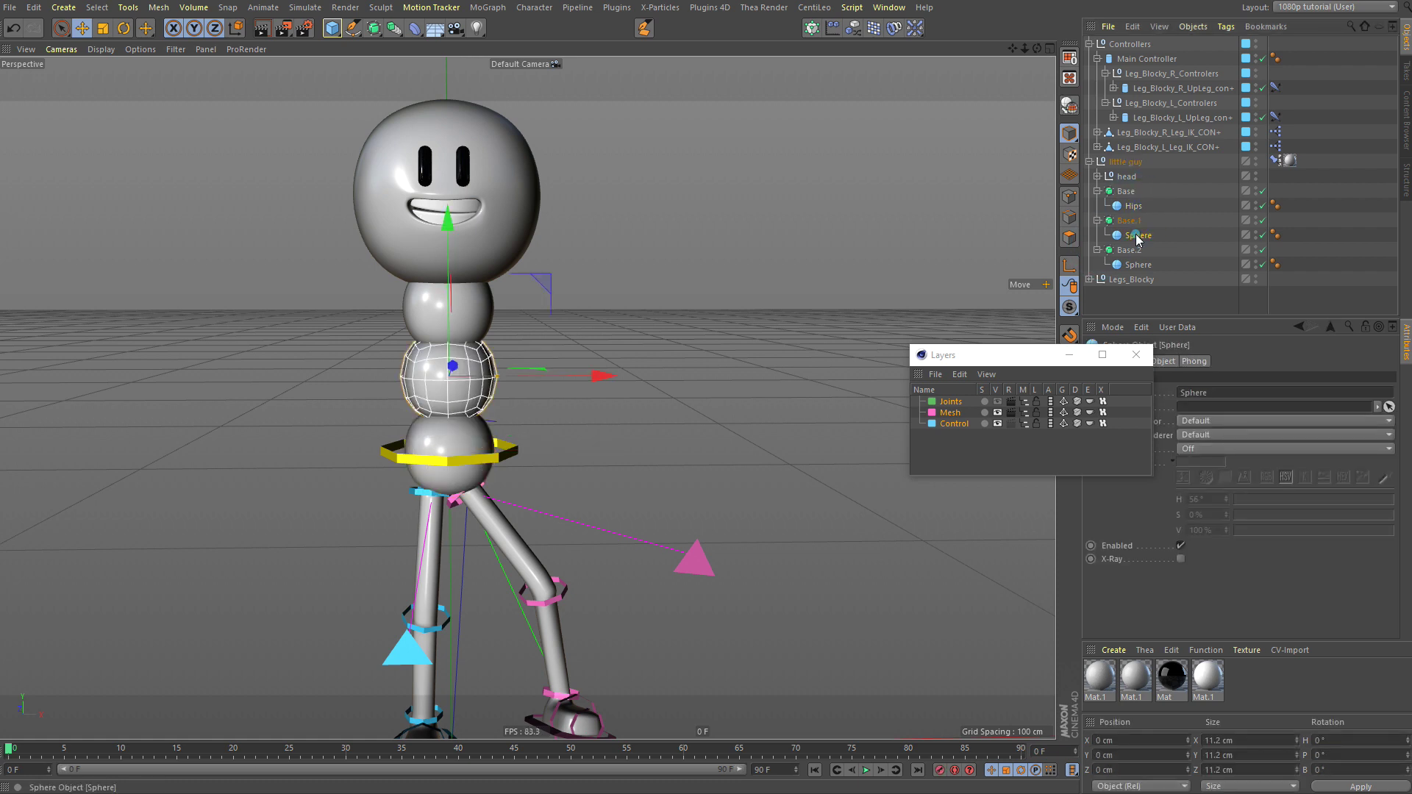
double_click(1140, 236)
text(Spine1)
key(Return)
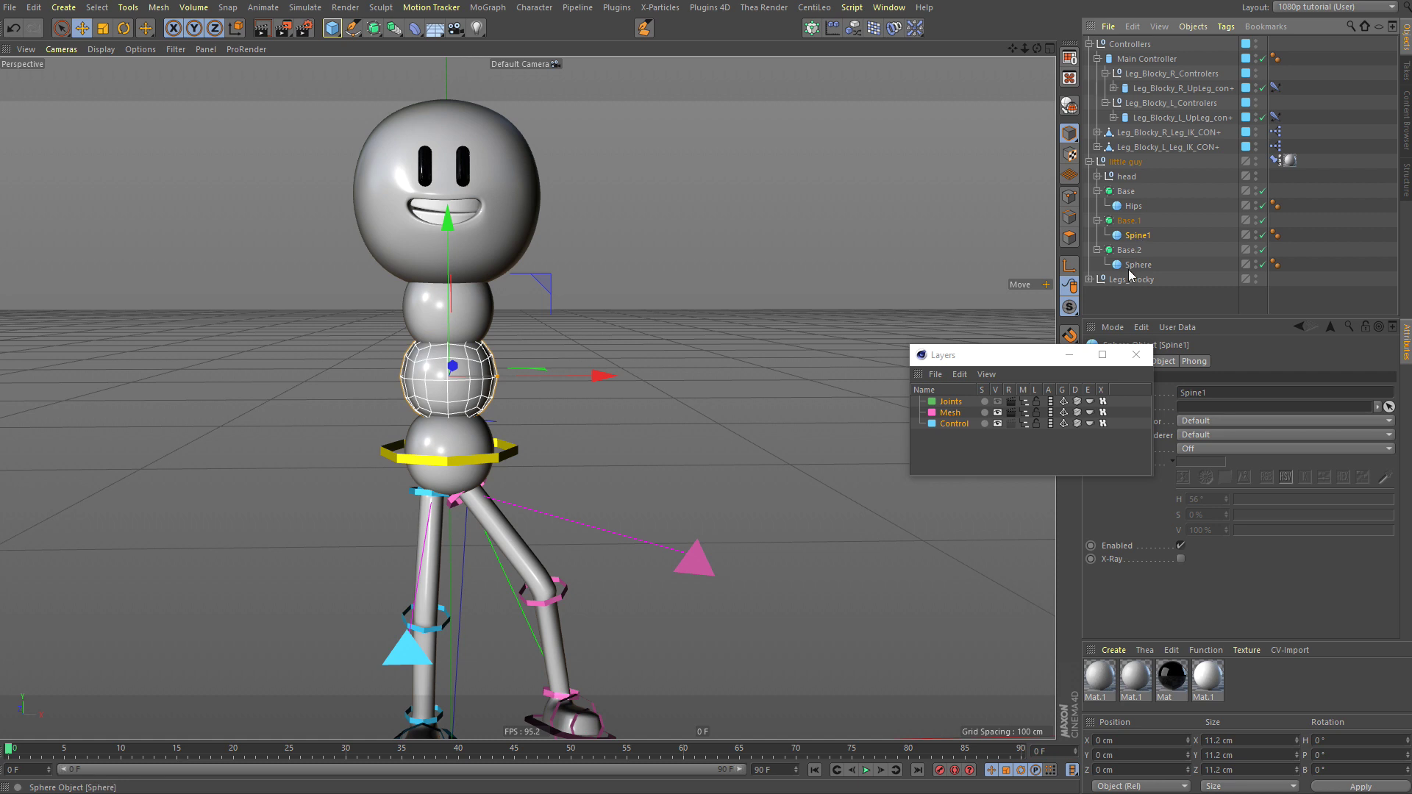
click(1137, 265)
double_click(1137, 265)
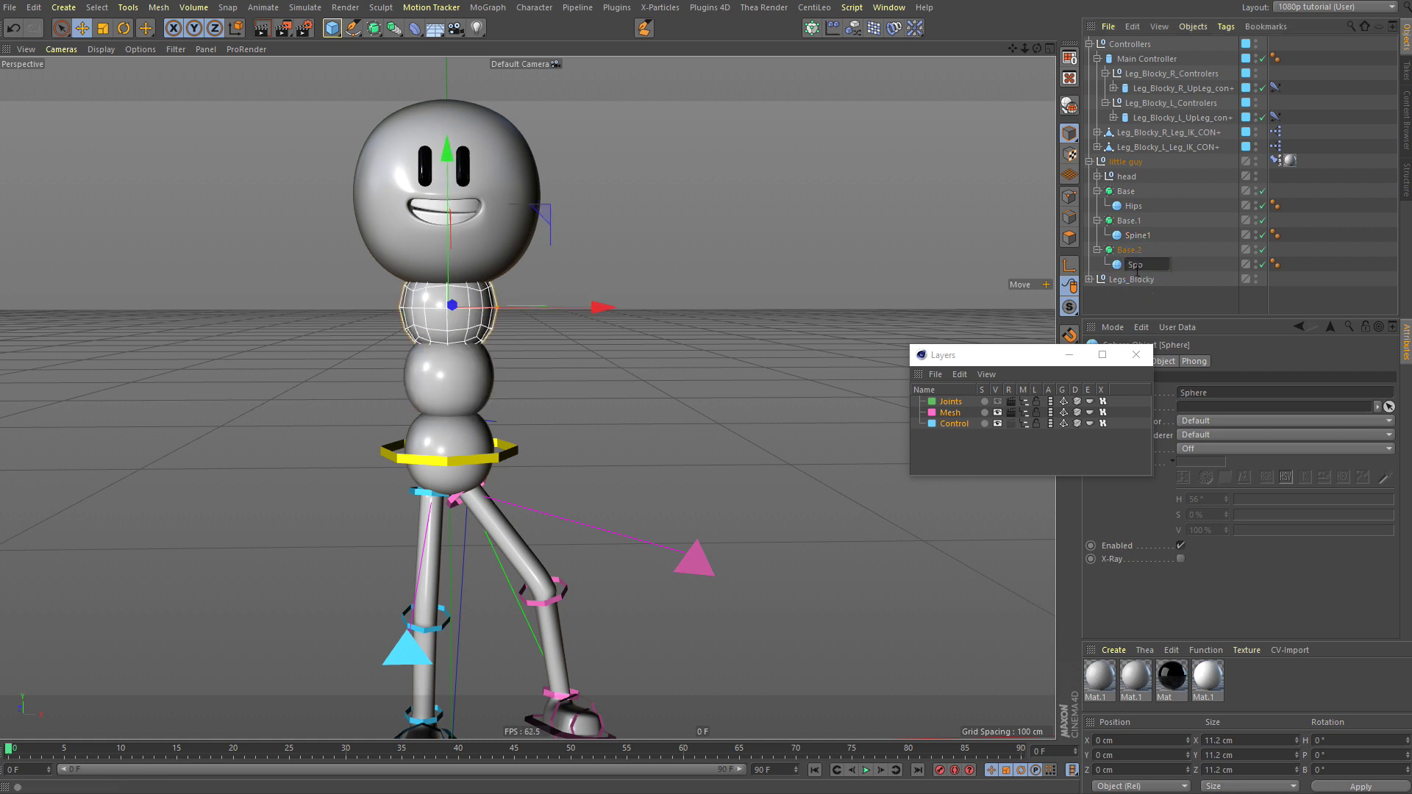
text(Spine 2)
key(Return)
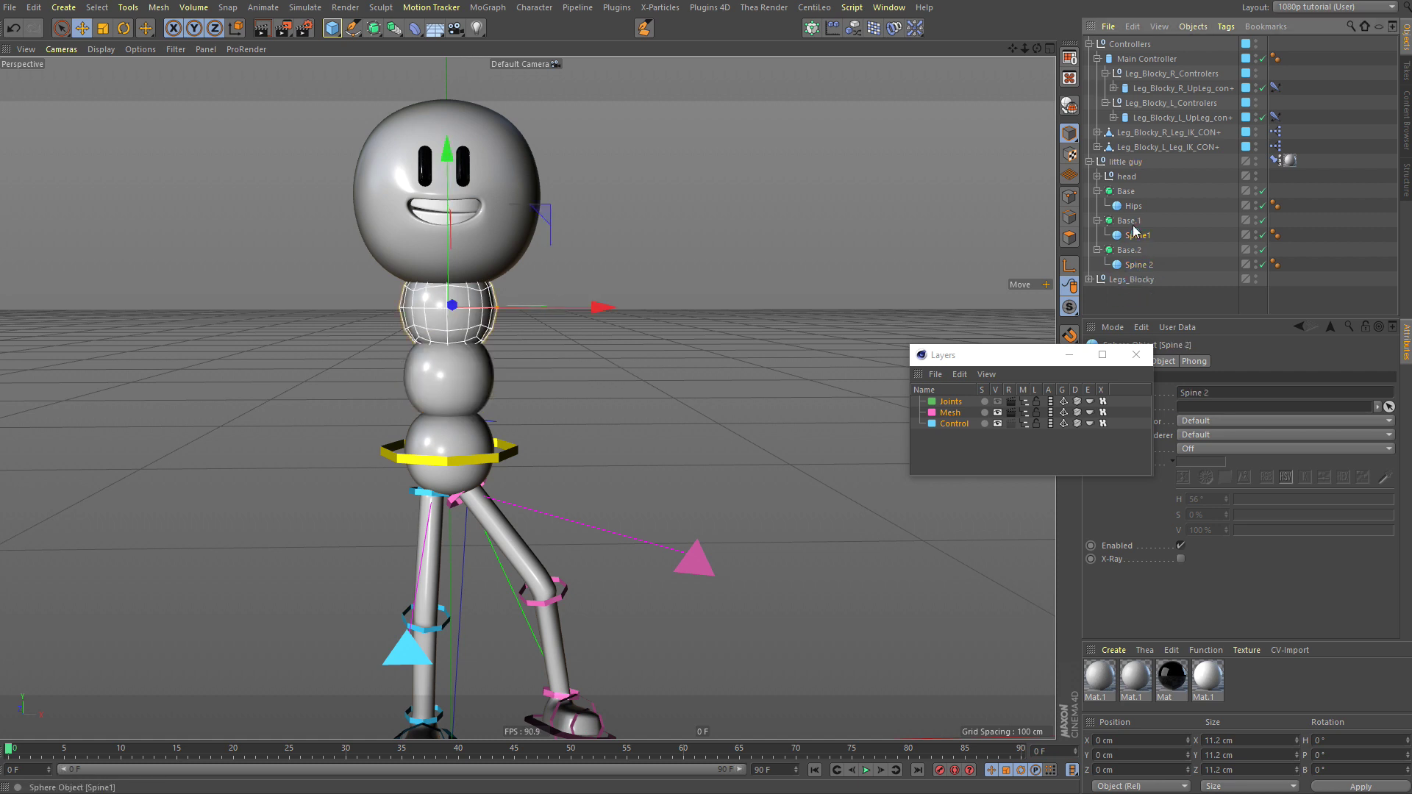
Step: Nest Spine1 under Hips and Spine 2 under Spine1, deleting the emptied Base.1 and Base.2
drag(1138, 234, 1133, 207)
drag(1137, 264, 1145, 222)
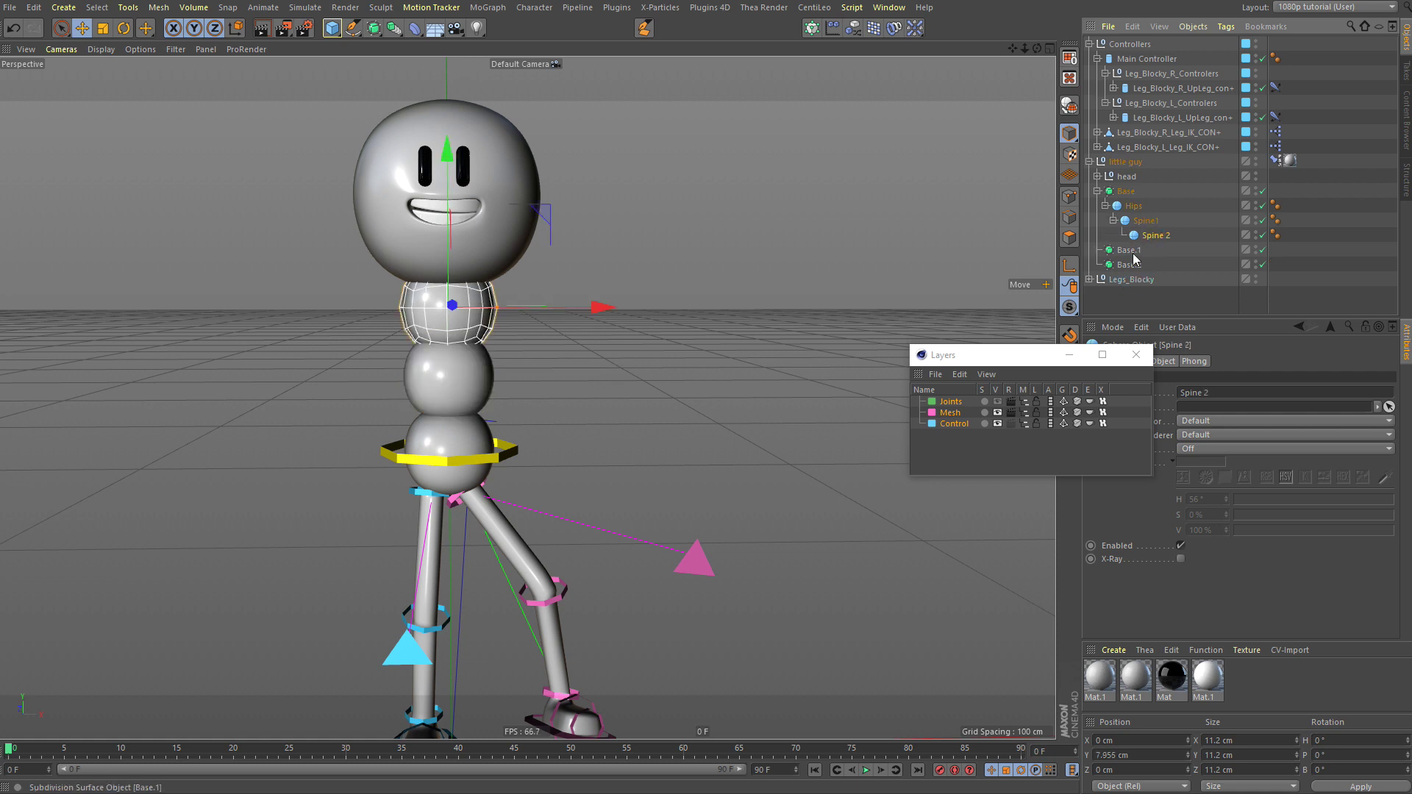
click(1129, 251)
key(Delete)
click(1130, 252)
key(Delete)
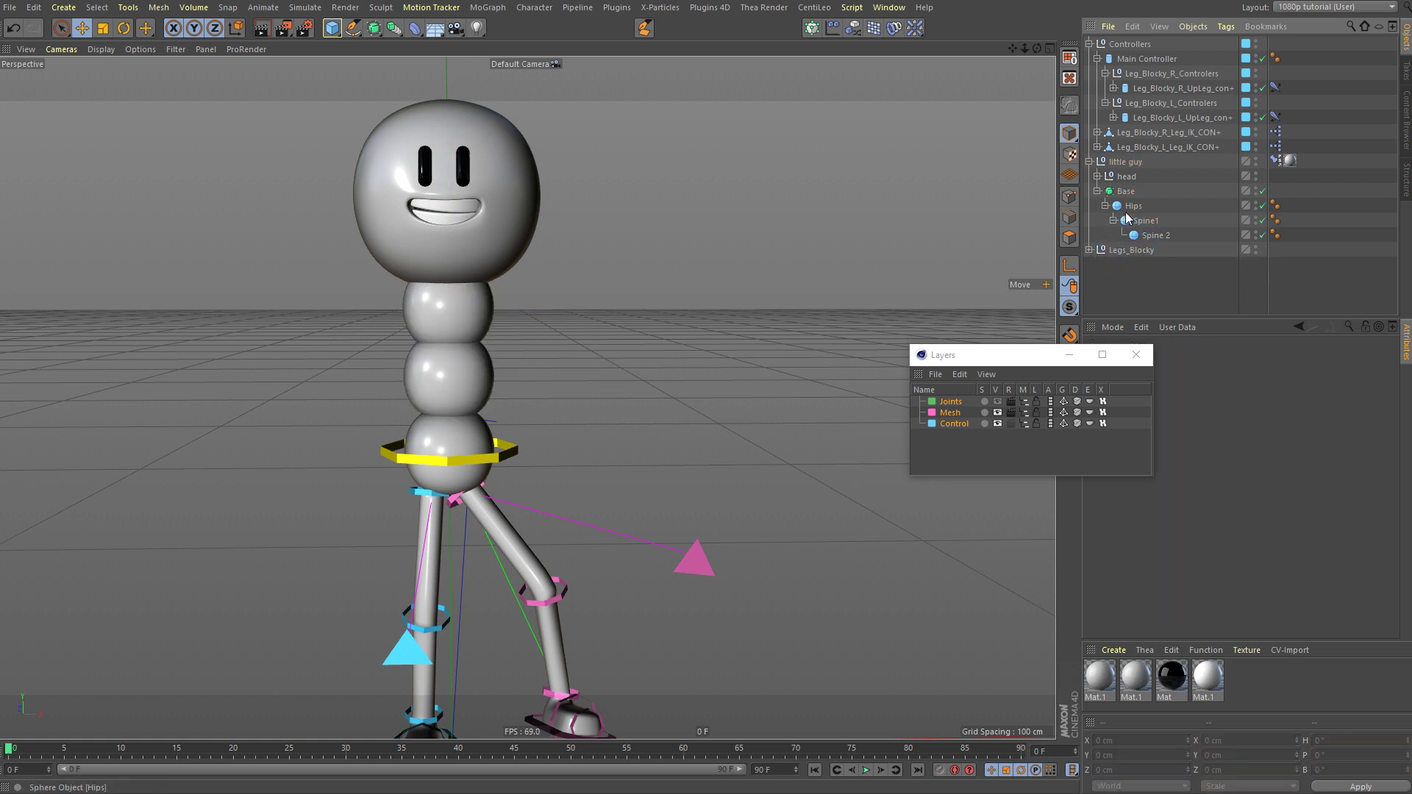
Step: Group the Hips hierarchy inside Base into a null named body mesh
click(1130, 211)
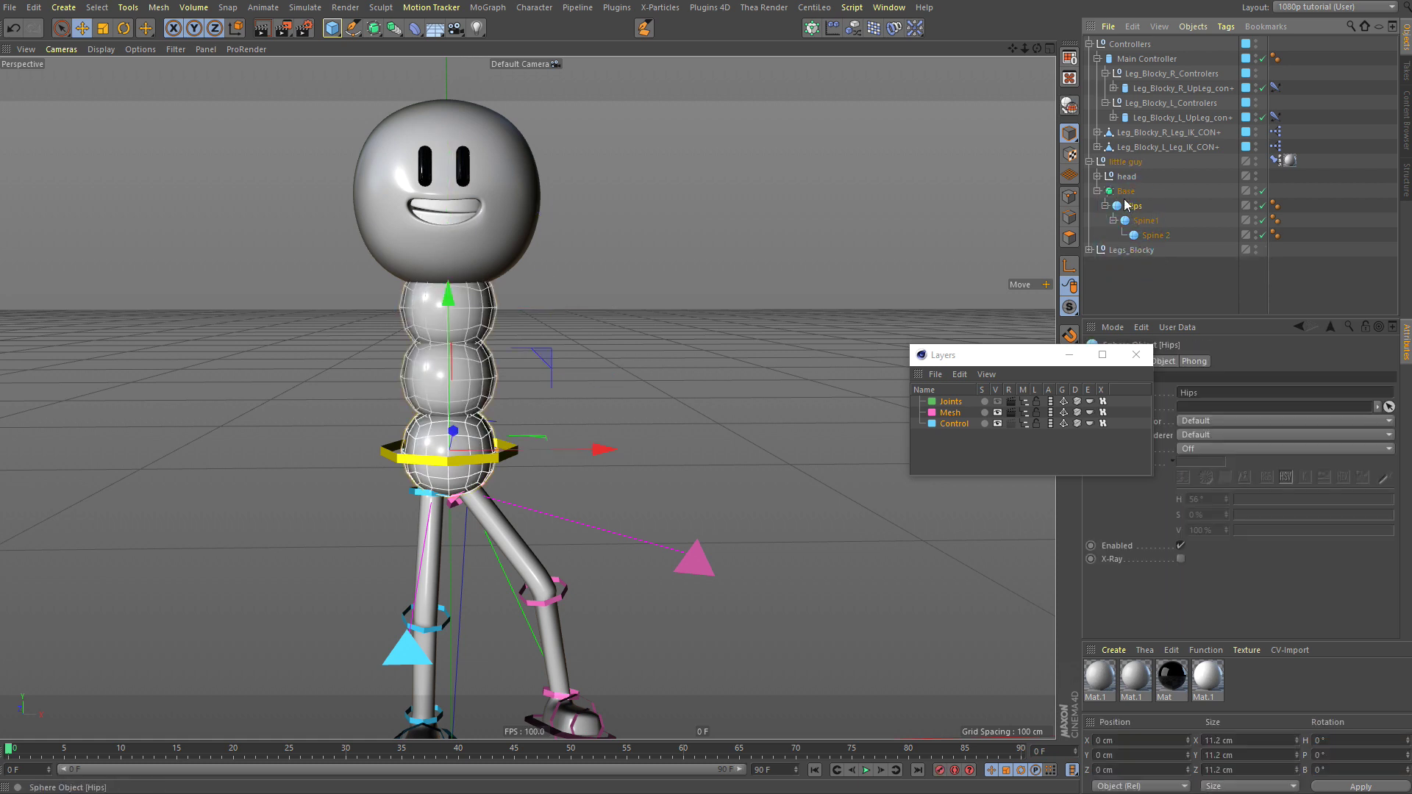
key(alt+g)
double_click(1135, 205)
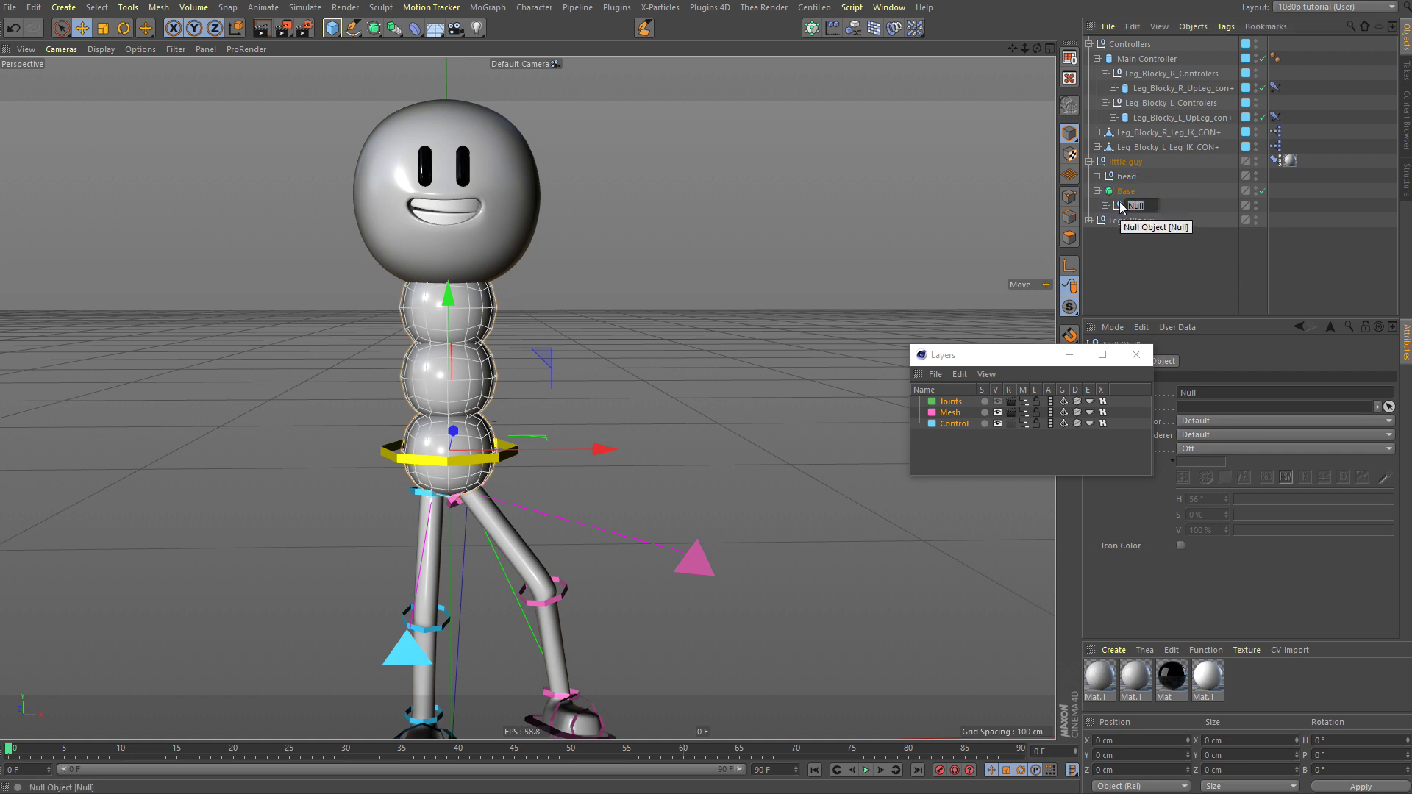
text(bo)
text(dy mesh)
key(Return)
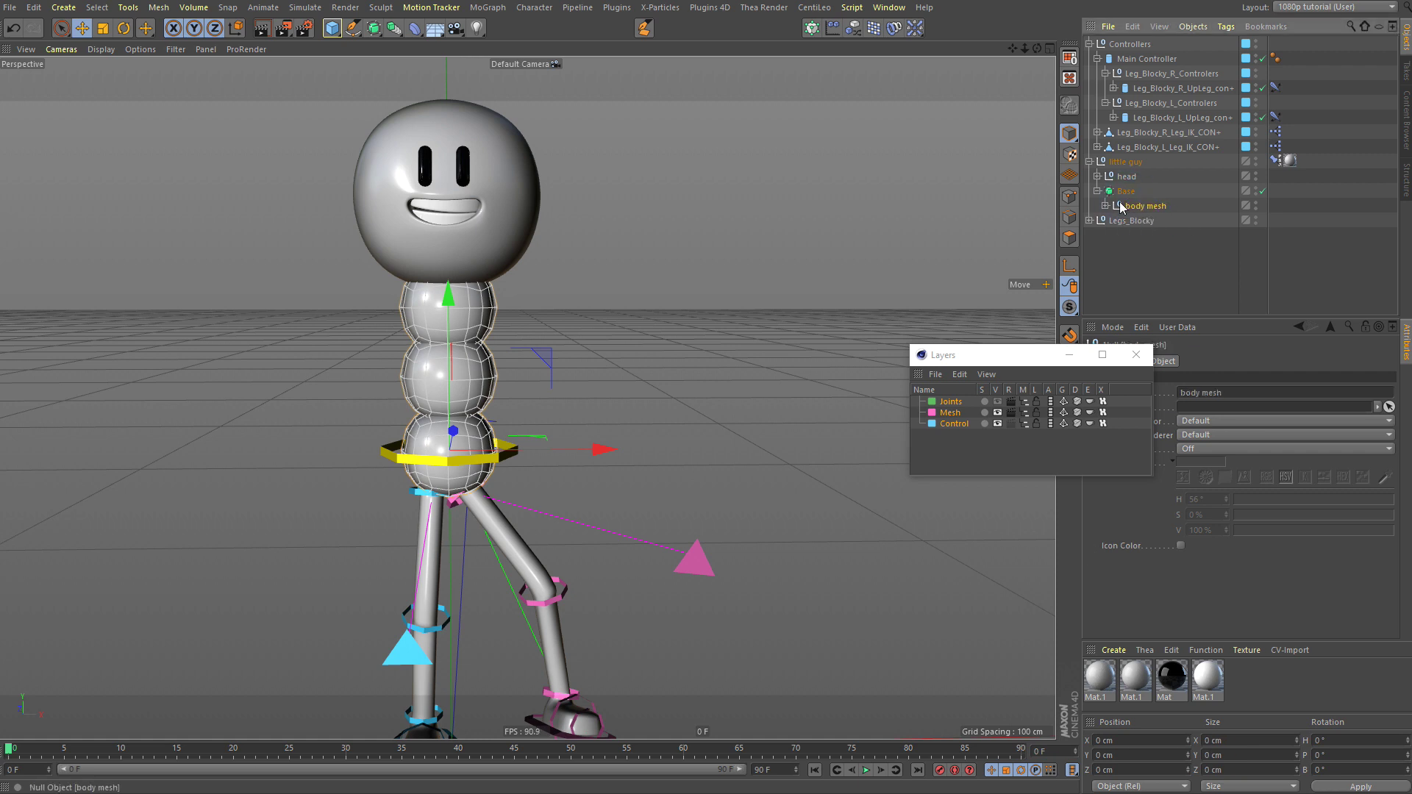
Step: Scale the Spine 2 sphere beneath the head up to about 14.8 cm
click(1105, 205)
click(1159, 248)
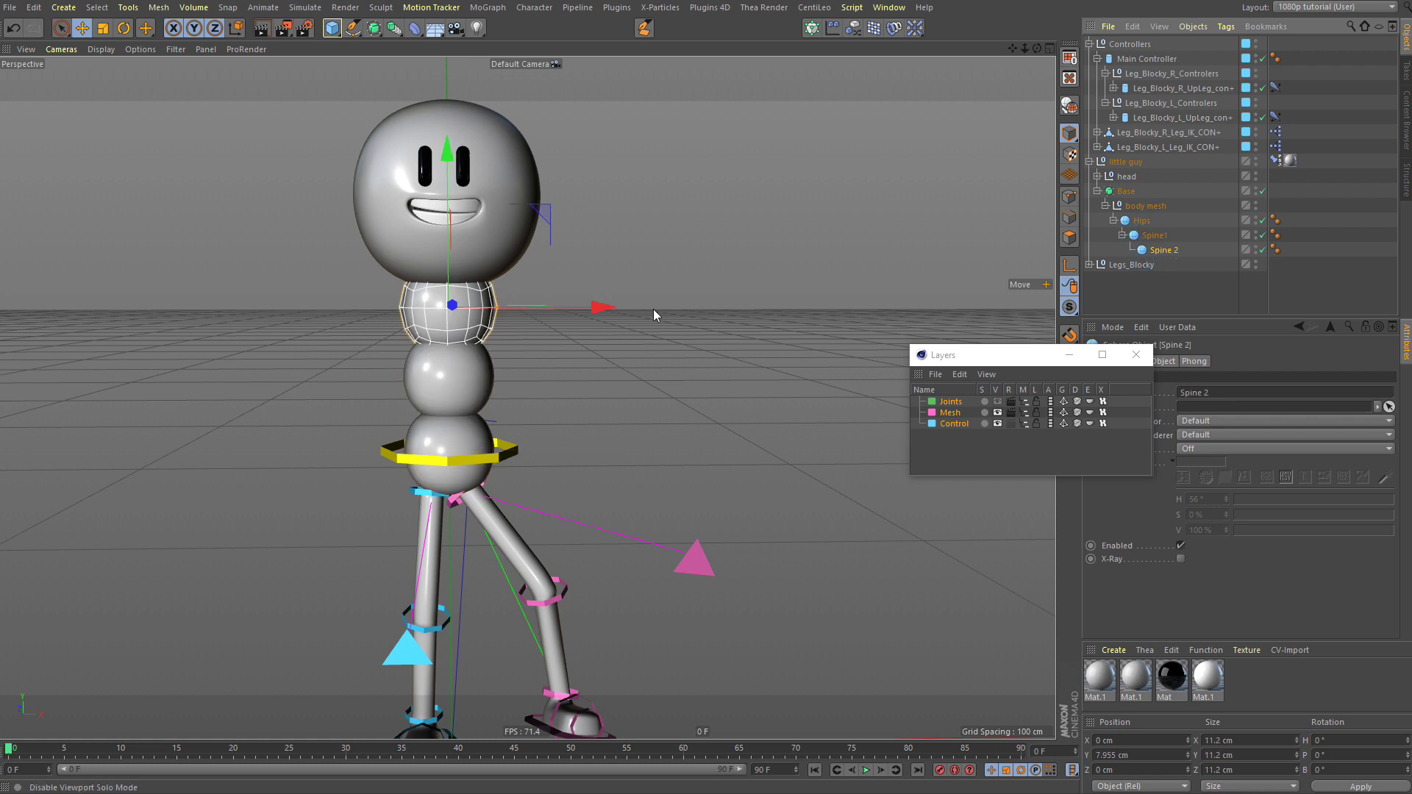
key(t)
drag(485, 239, 537, 233)
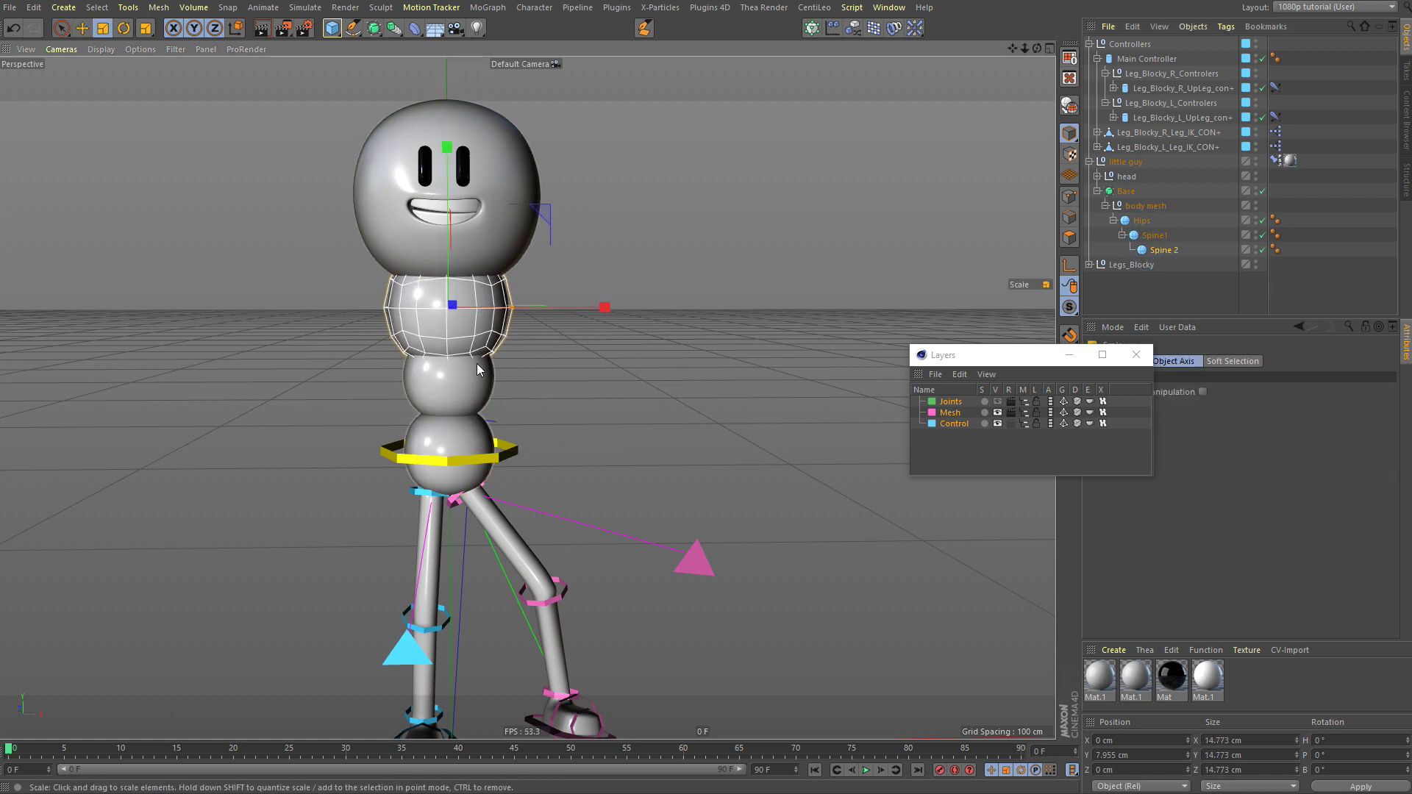
Step: Take Spine 2 out from under Spine1, then scale the Spine1 sphere up to about 12.7 cm
click(472, 364)
click(468, 387)
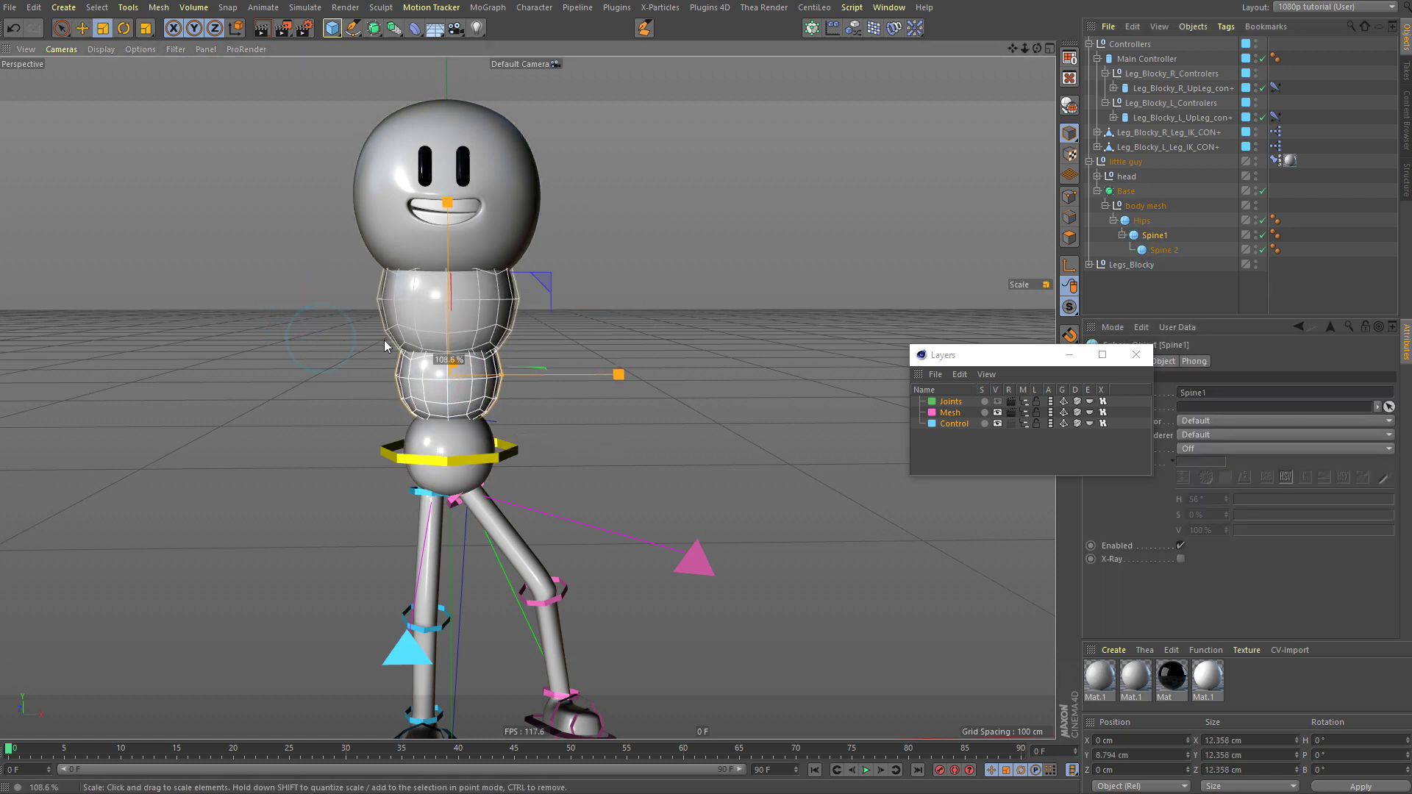
click(1161, 250)
click(1154, 236)
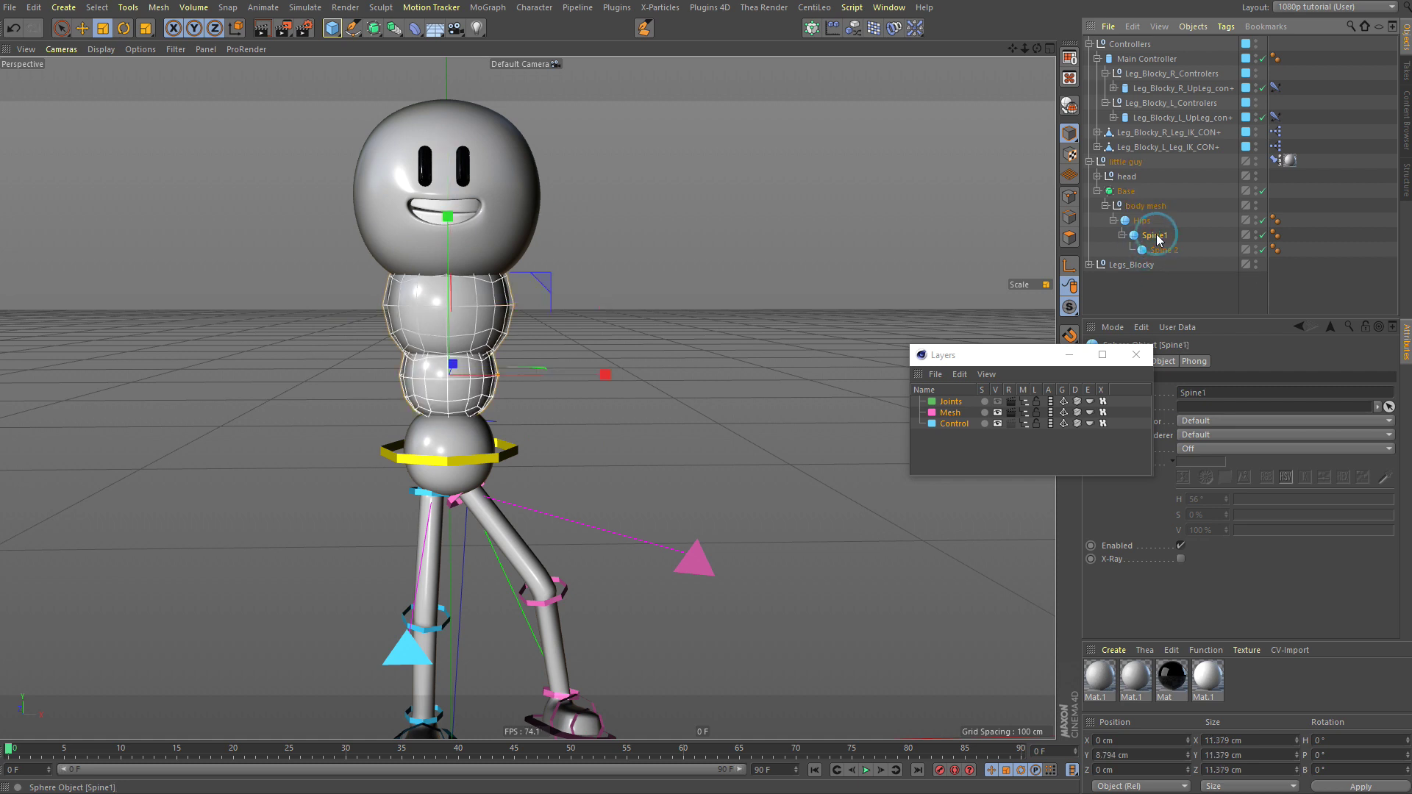
click(1154, 252)
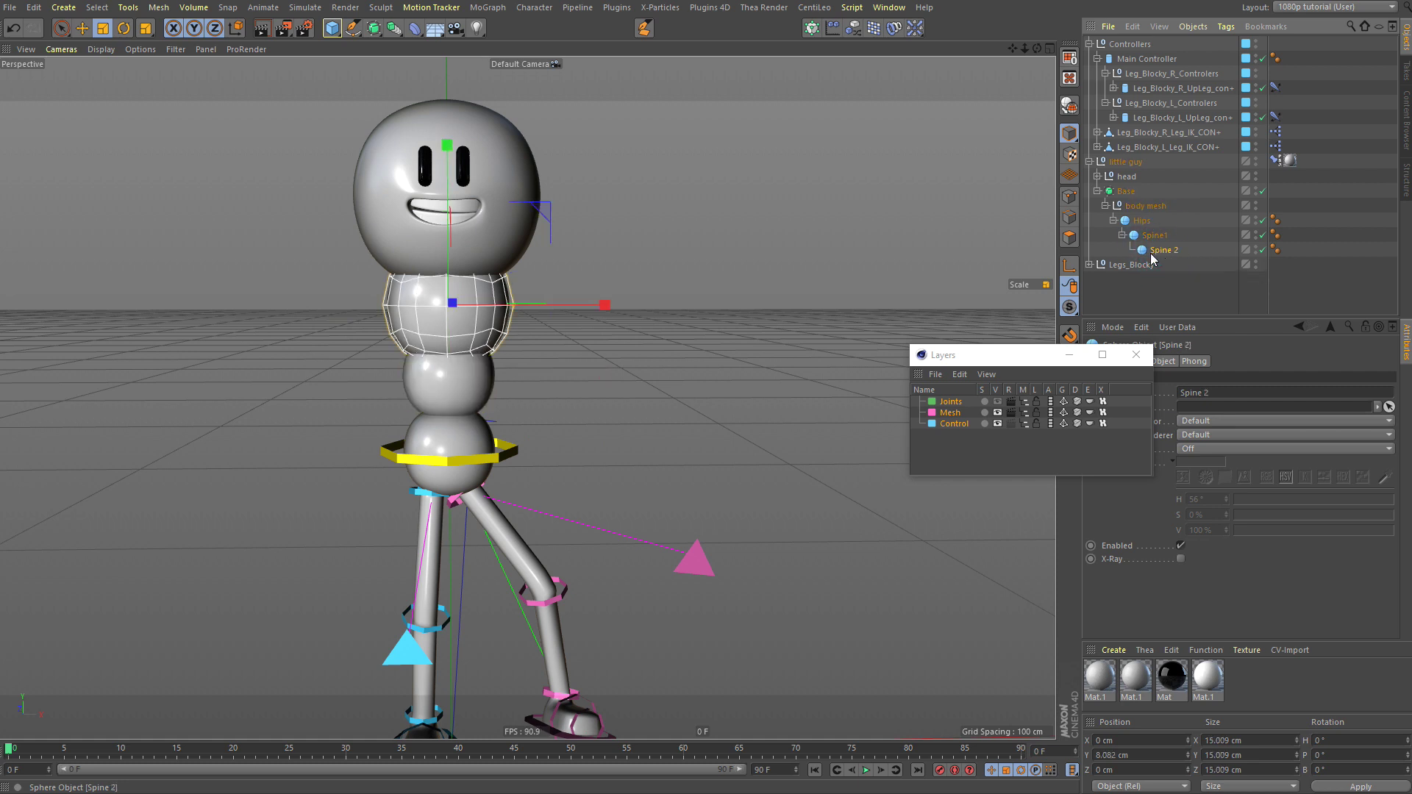
drag(1146, 230, 1146, 234)
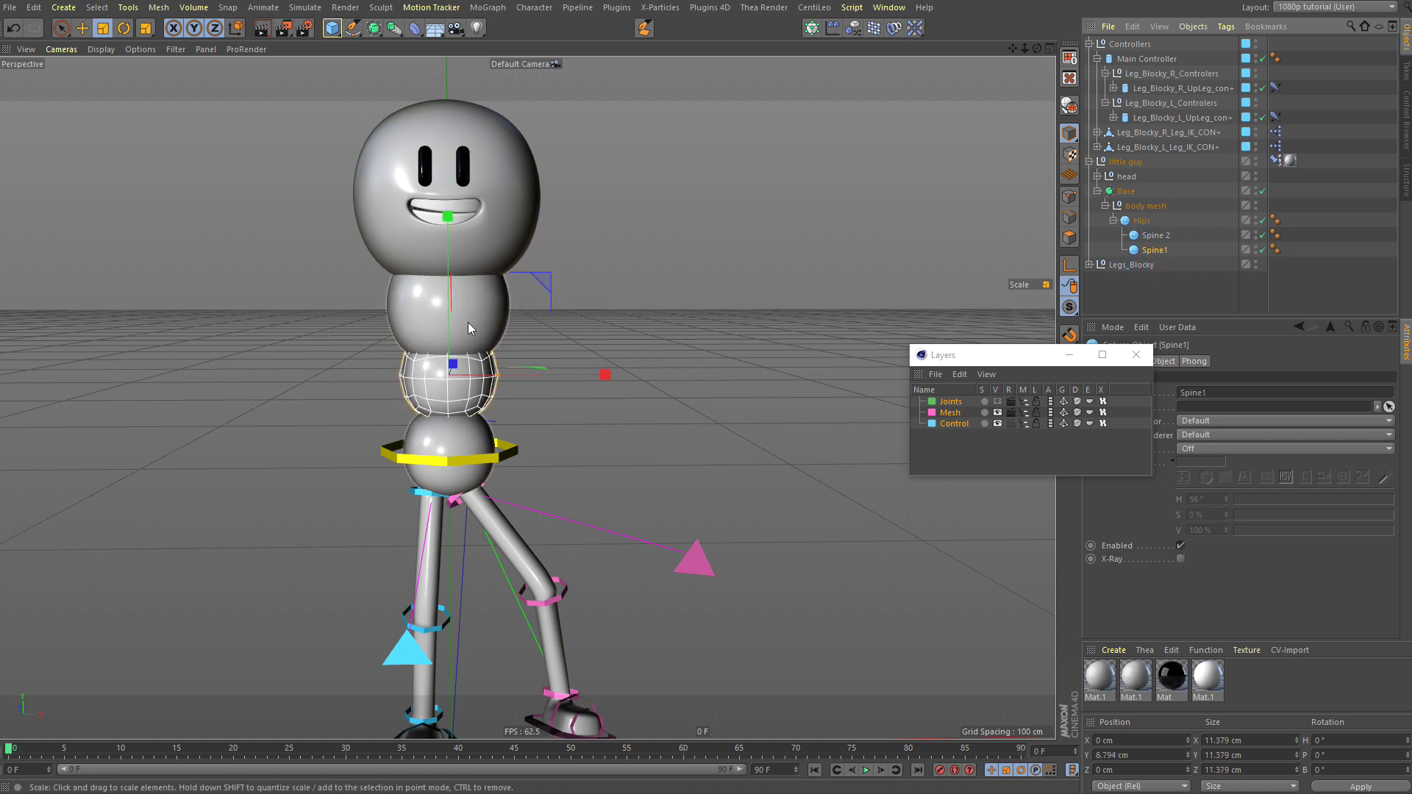
drag(346, 334, 395, 332)
Step: Move Spine1 and Spine 2 out of Hips so all three spheres sit directly under body mesh
click(770, 235)
click(1153, 237)
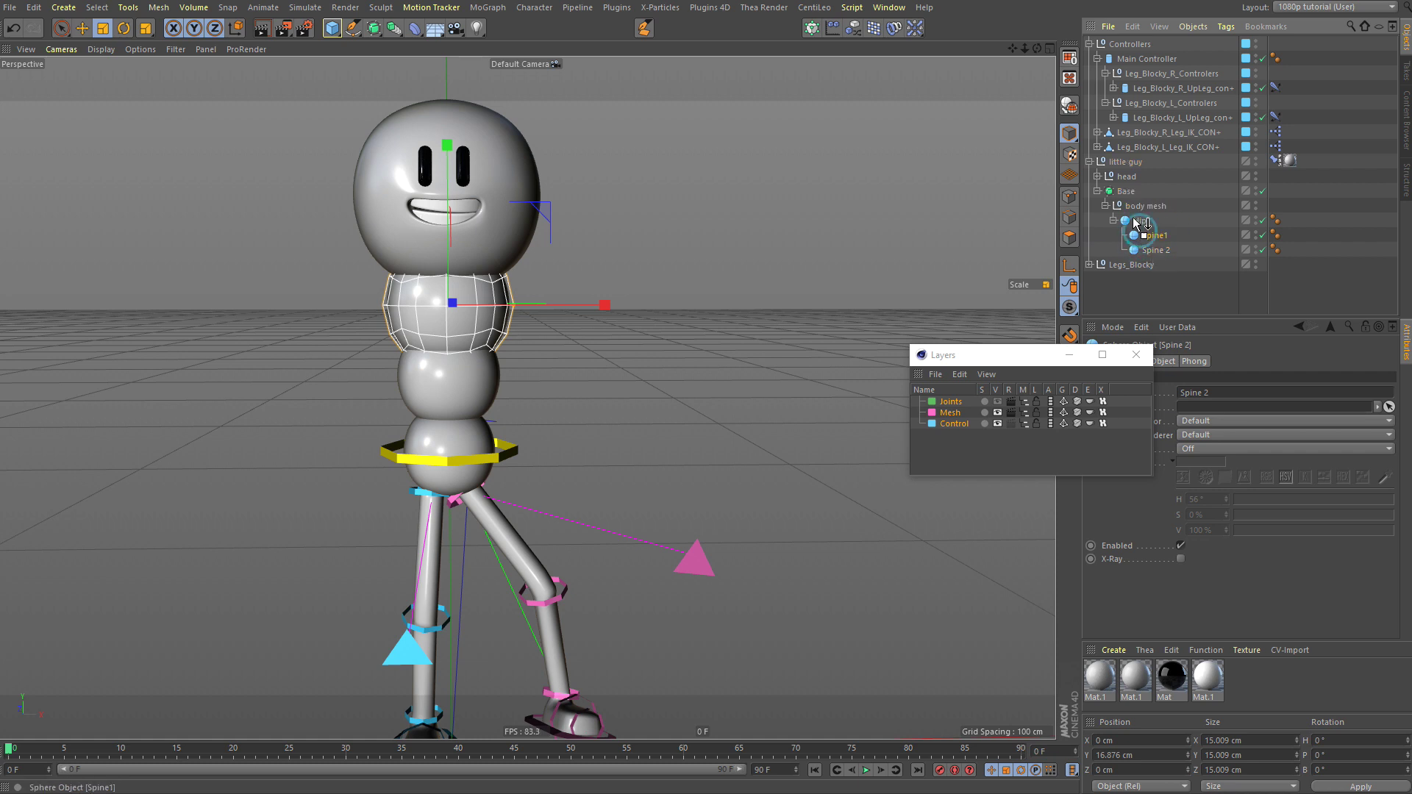
drag(1145, 212, 1140, 228)
click(1179, 214)
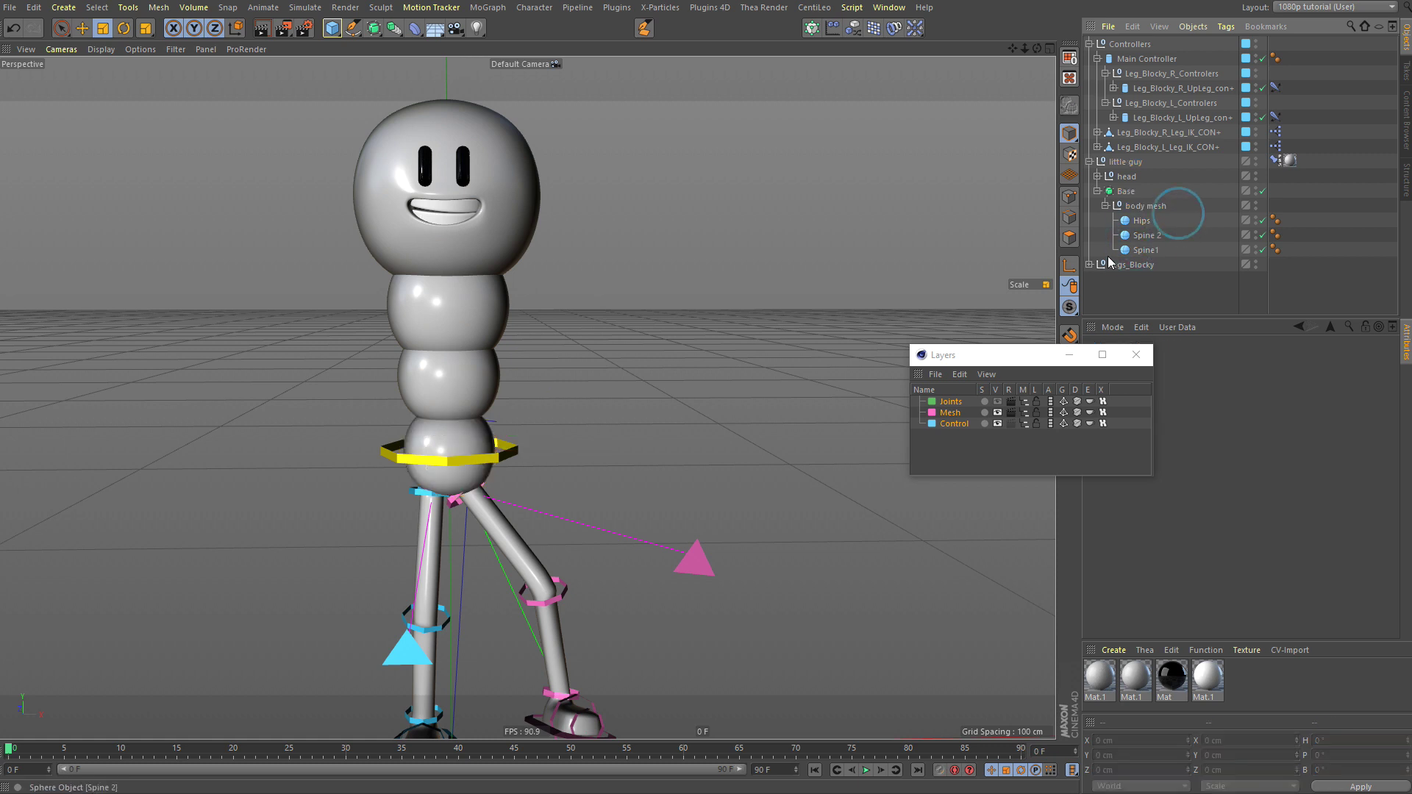
Step: Lower the Spine1 sphere slightly to a Y position of about 7.6 cm
click(1127, 192)
key(e)
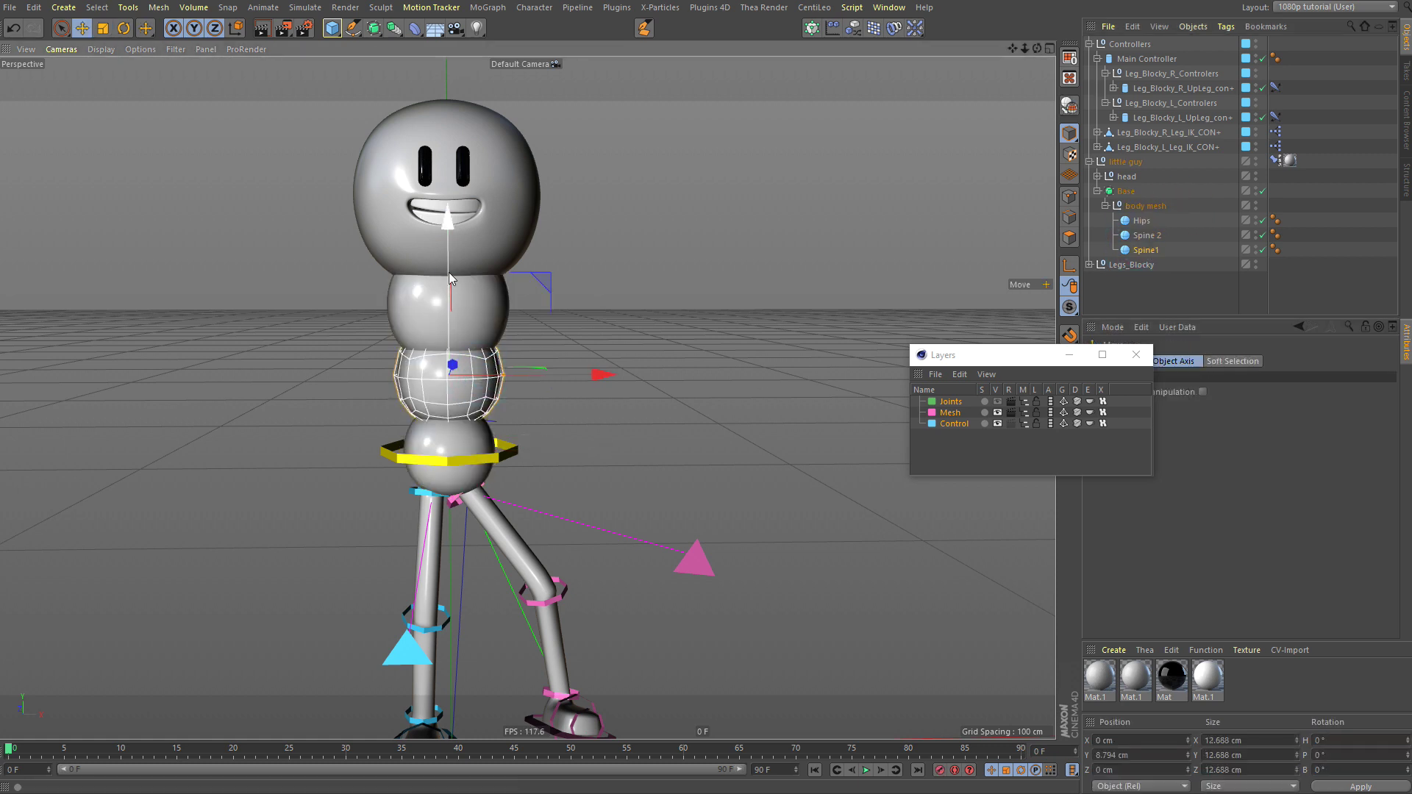
drag(447, 282, 447, 293)
click(658, 284)
alt+middle_drag(467, 346, 493, 346)
alt+drag(493, 352, 572, 377)
click(515, 368)
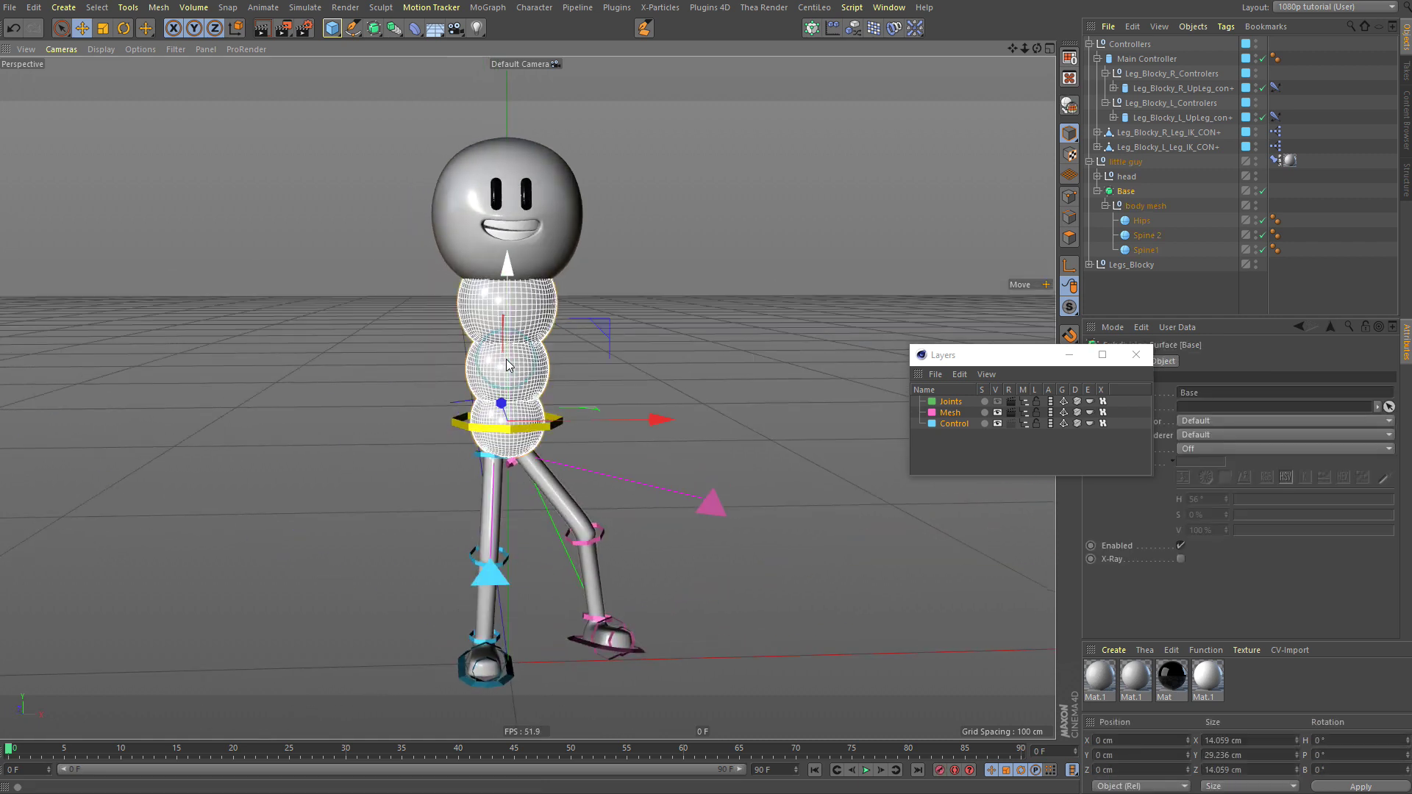
Step: Duplicate Main Controller outside the Controllers group and delete both leg controller groups from the copy
click(551, 422)
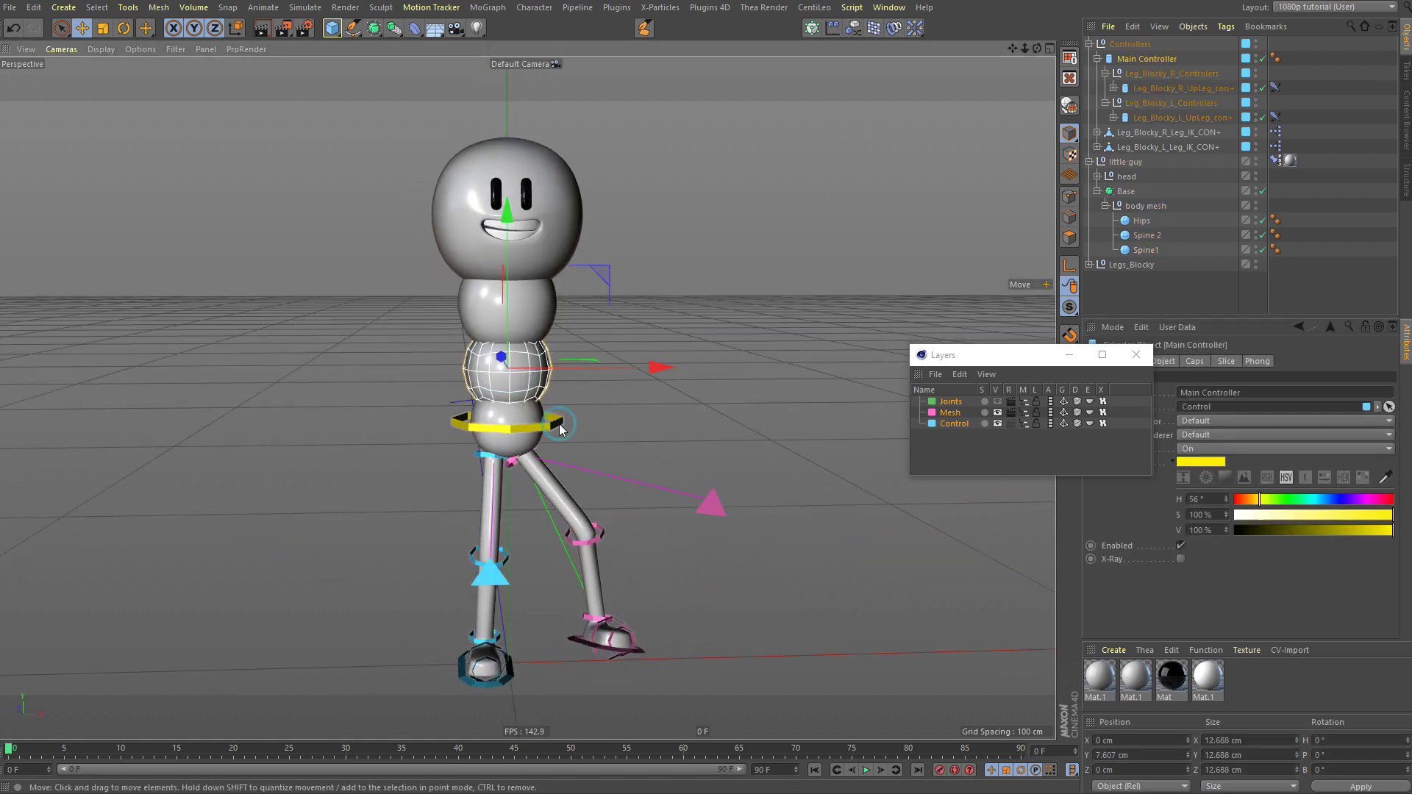
ctrl+drag(1148, 62, 1134, 38)
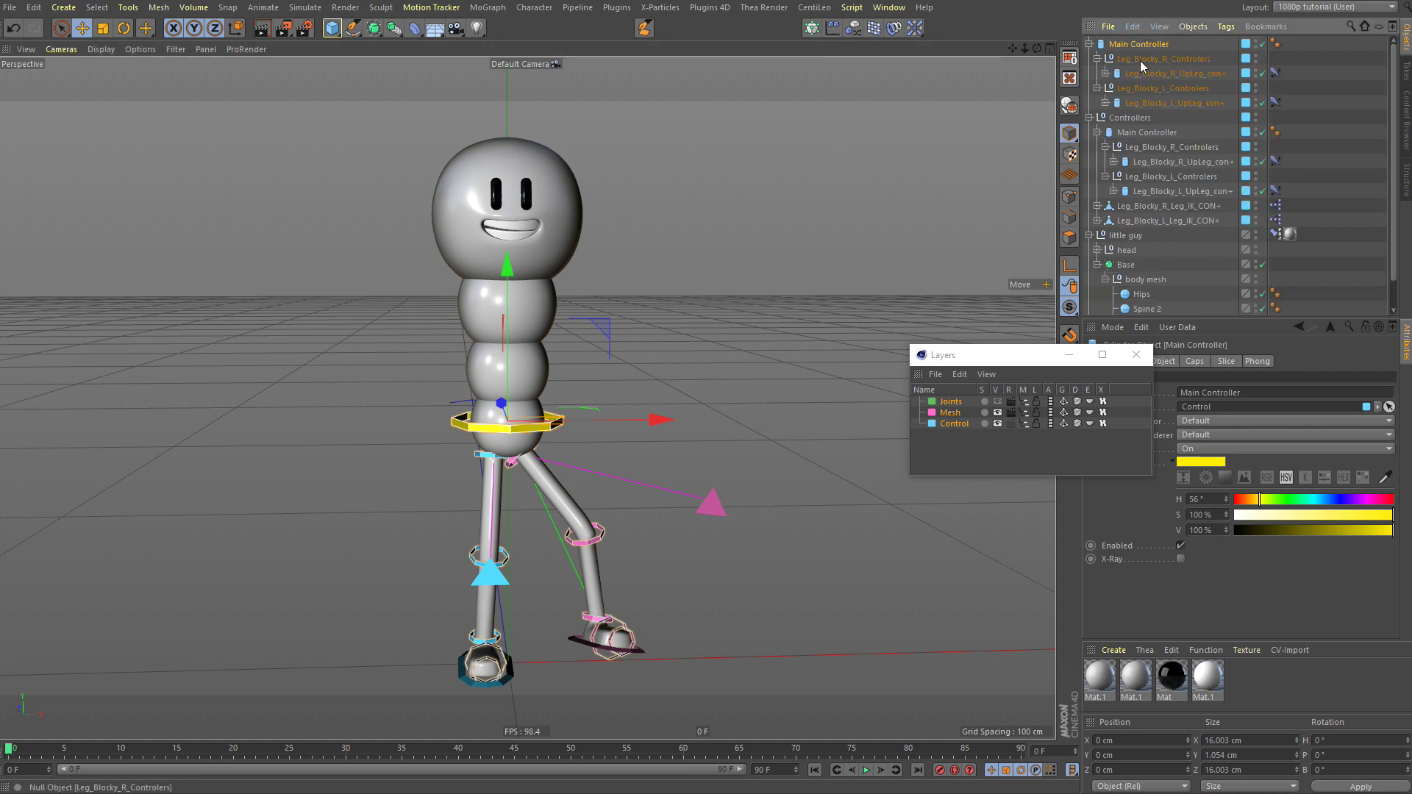
click(1140, 60)
key(Delete)
click(1134, 60)
key(Delete)
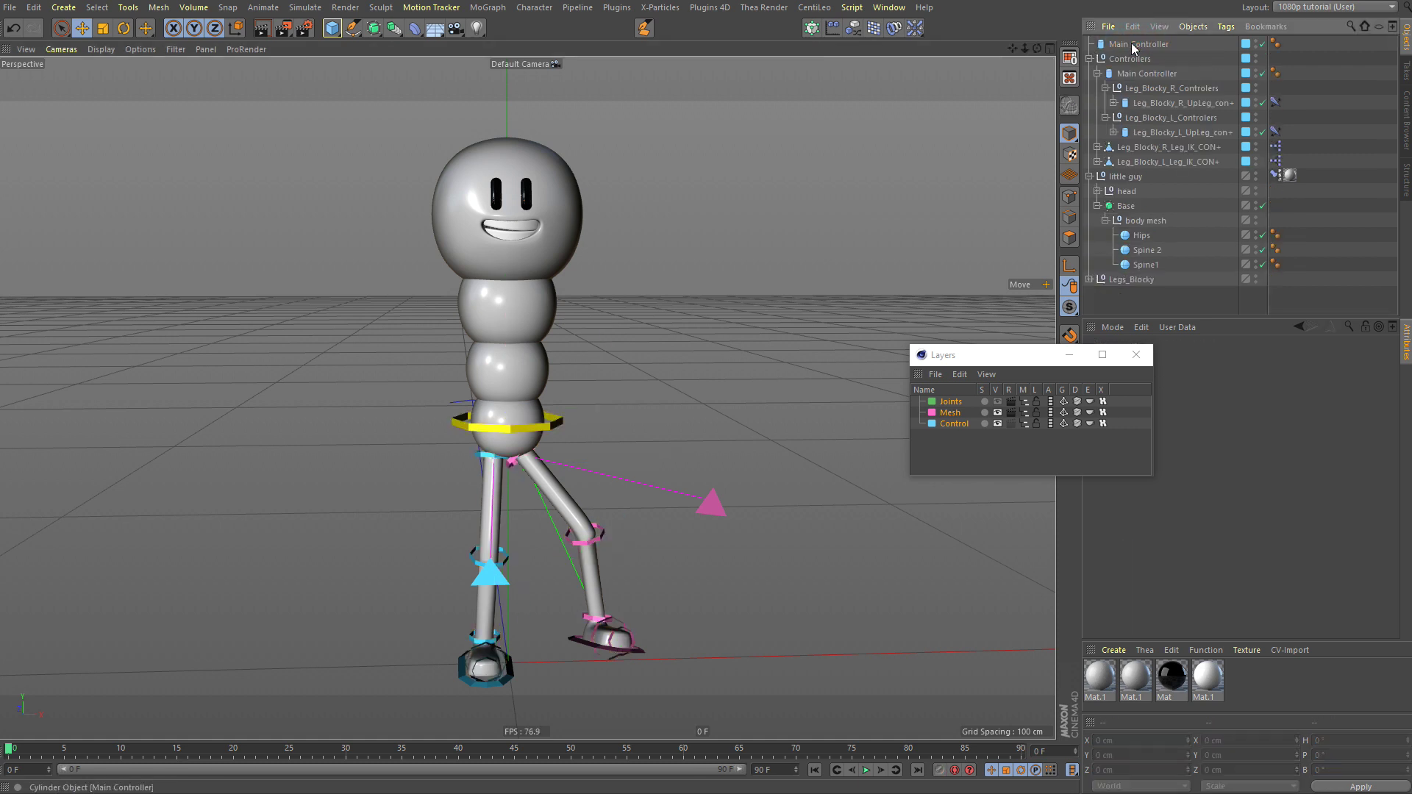
Step: Rename the duplicated Main Controller as Spine1
click(1136, 44)
double_click(1134, 44)
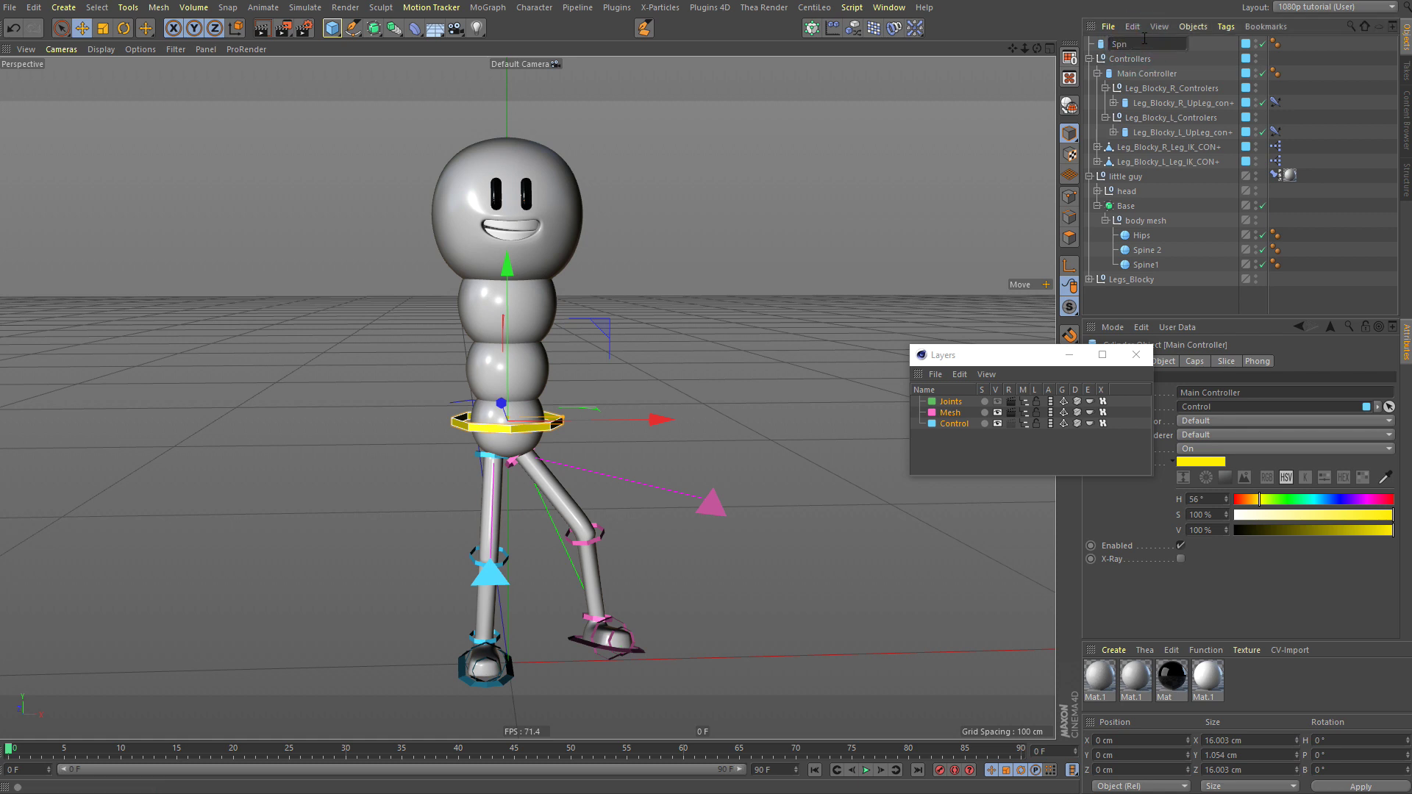
text(Spine1)
key(Return)
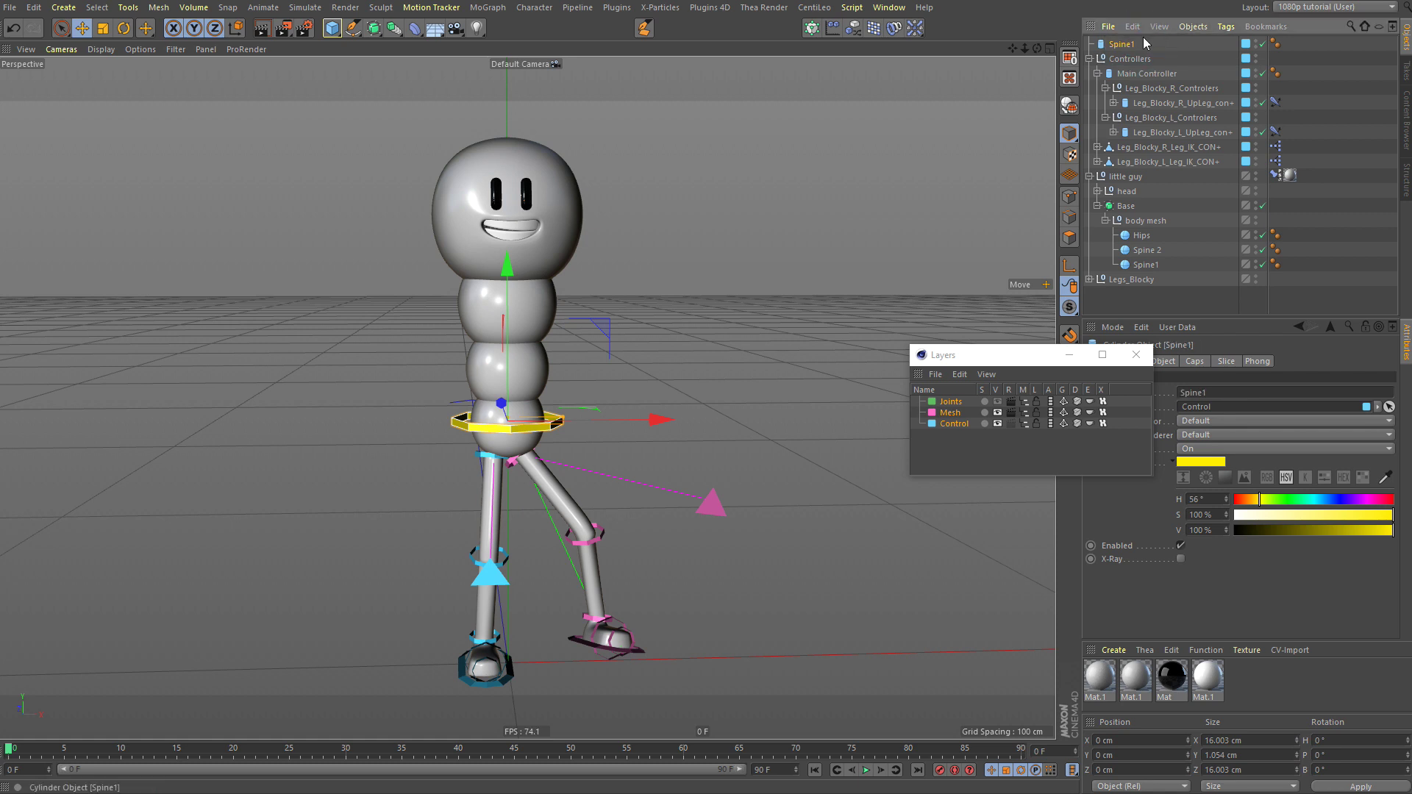
Step: Place the Spine1 controller under the Spine1 sphere and unfreeze its coordinates so it centres on the sphere
drag(1177, 284, 1153, 265)
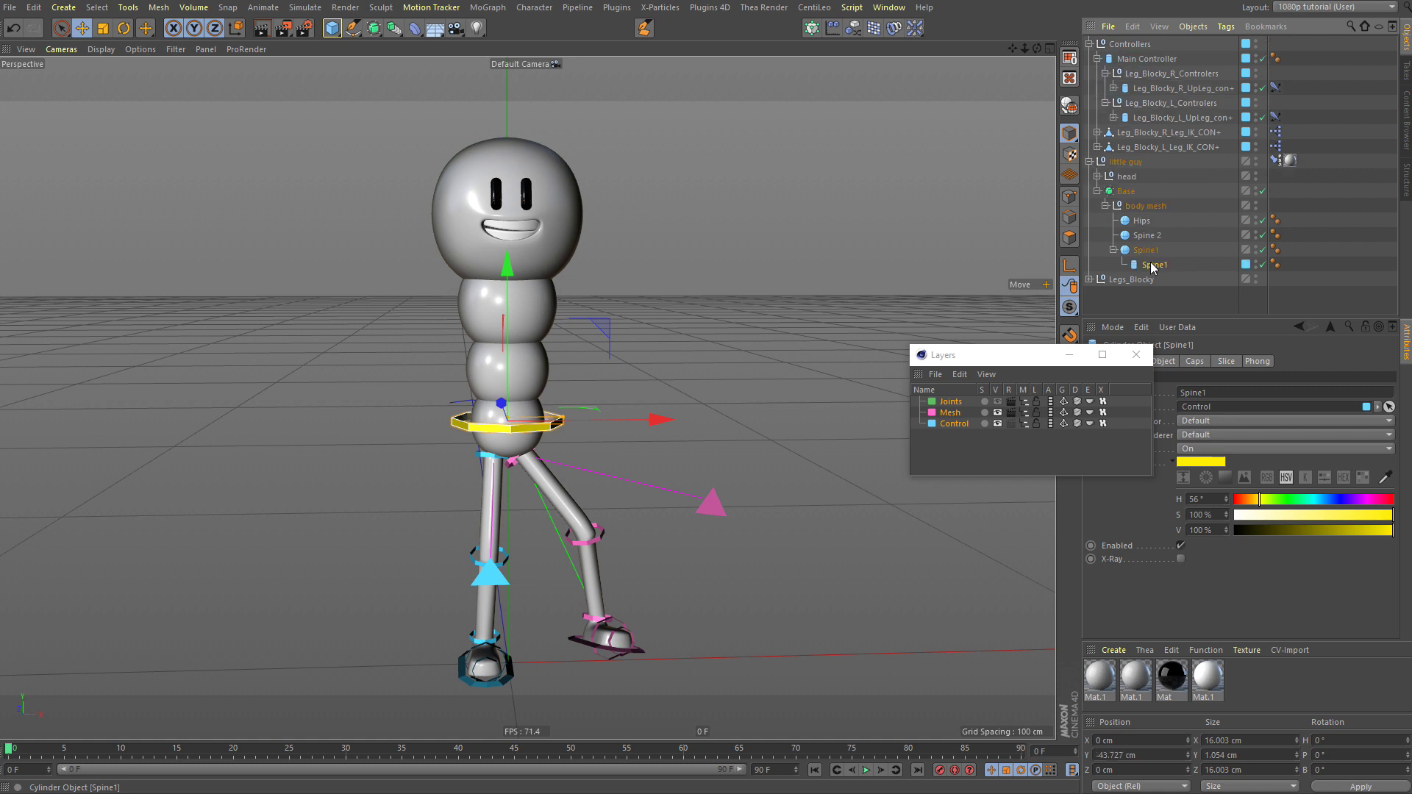
key(alt+0)
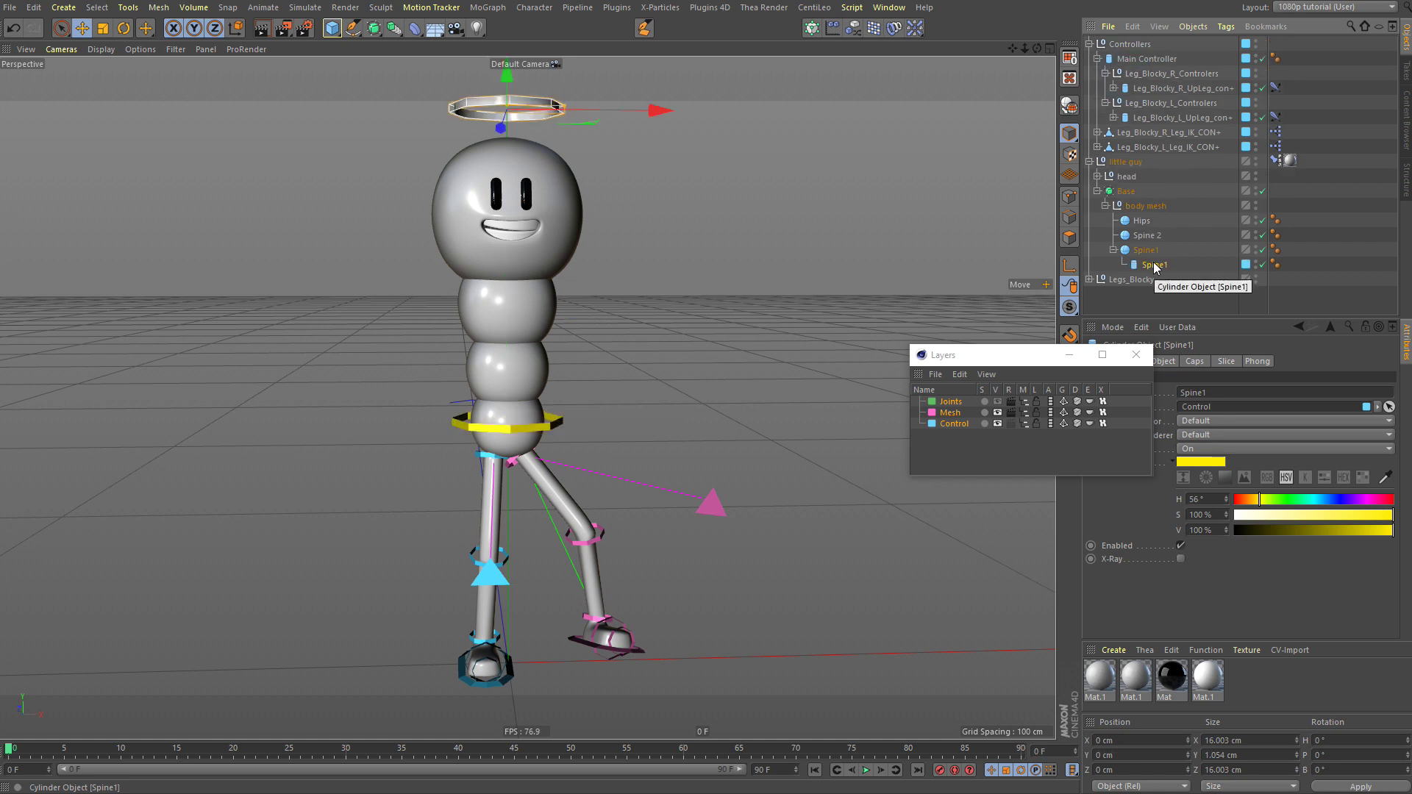
click(1154, 253)
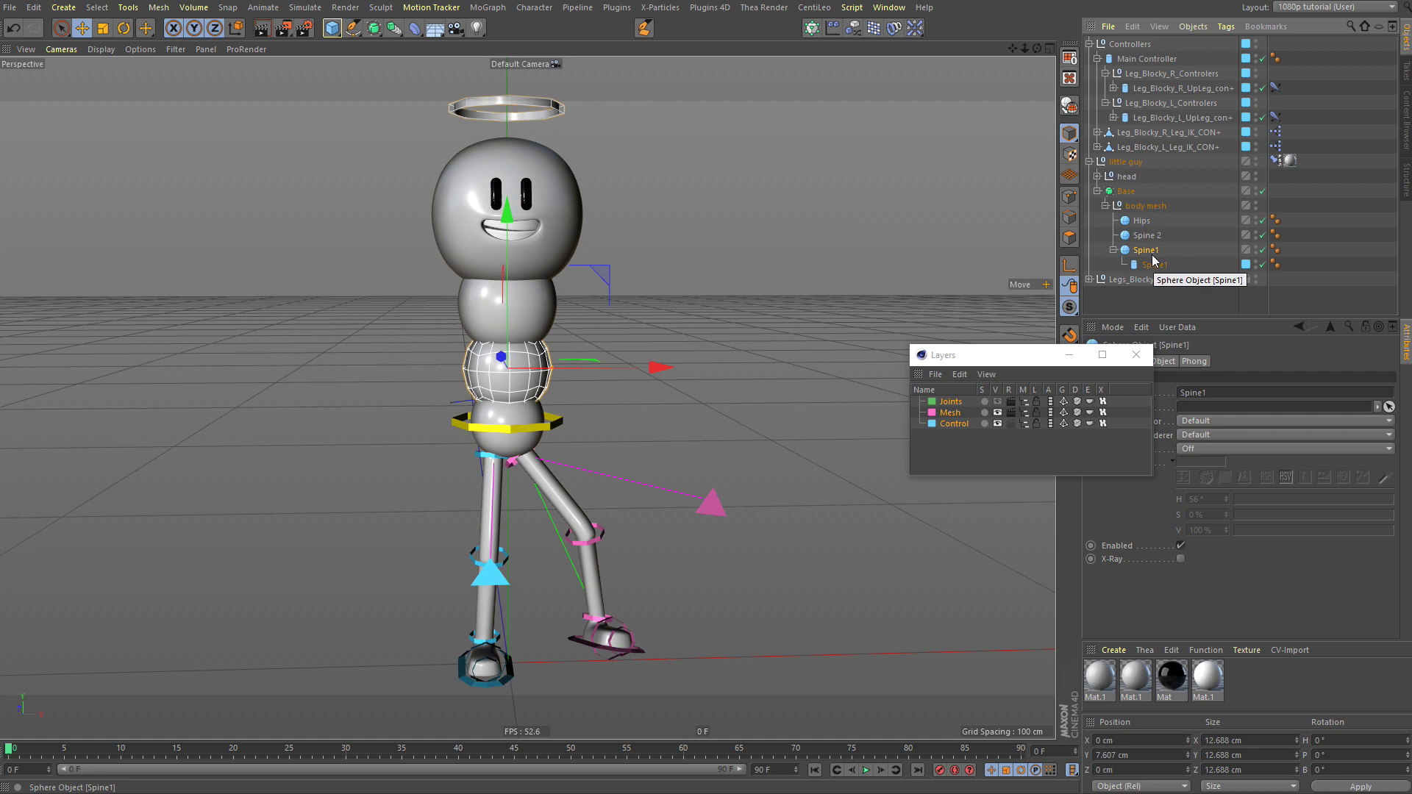
click(1155, 264)
click(1056, 355)
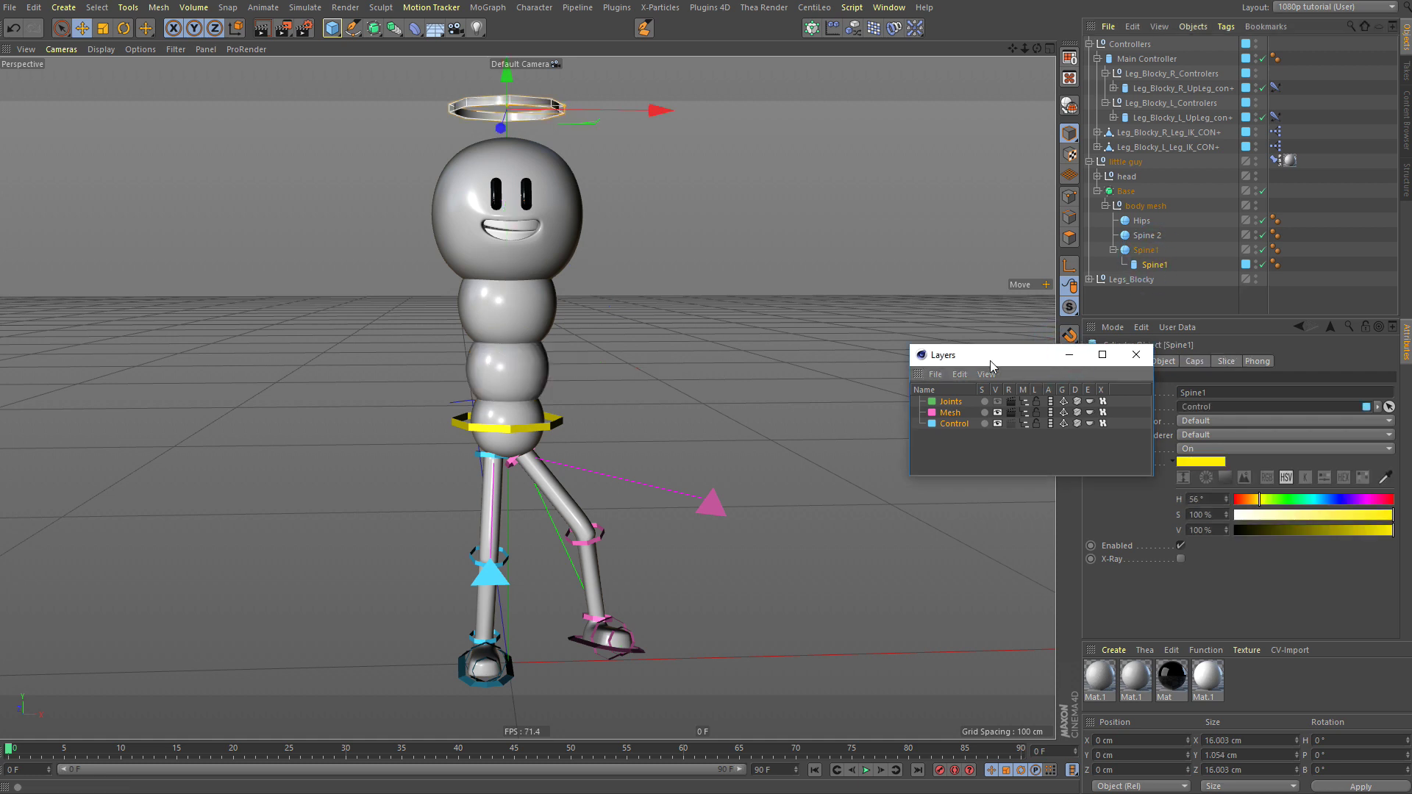
drag(991, 361, 1411, 342)
click(1130, 362)
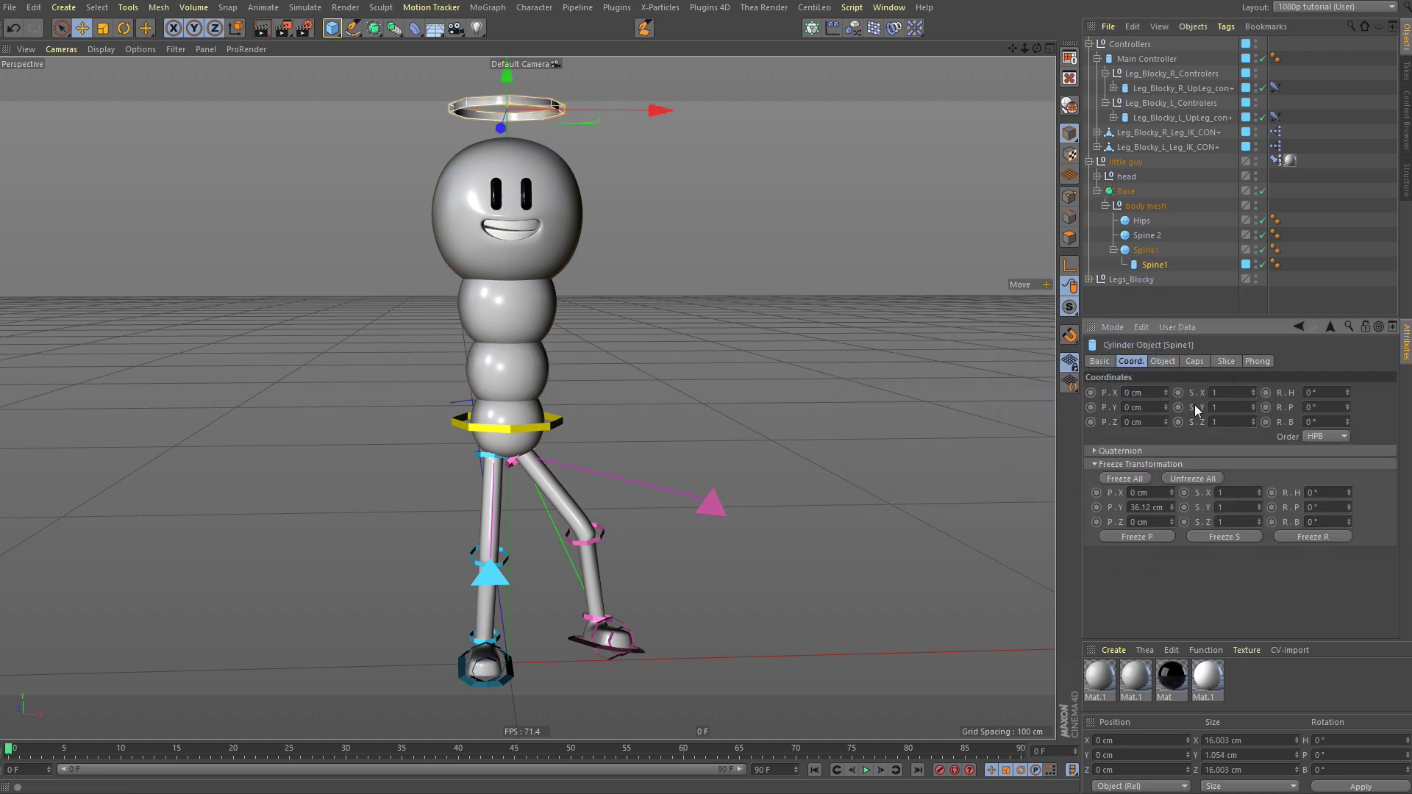
click(1193, 479)
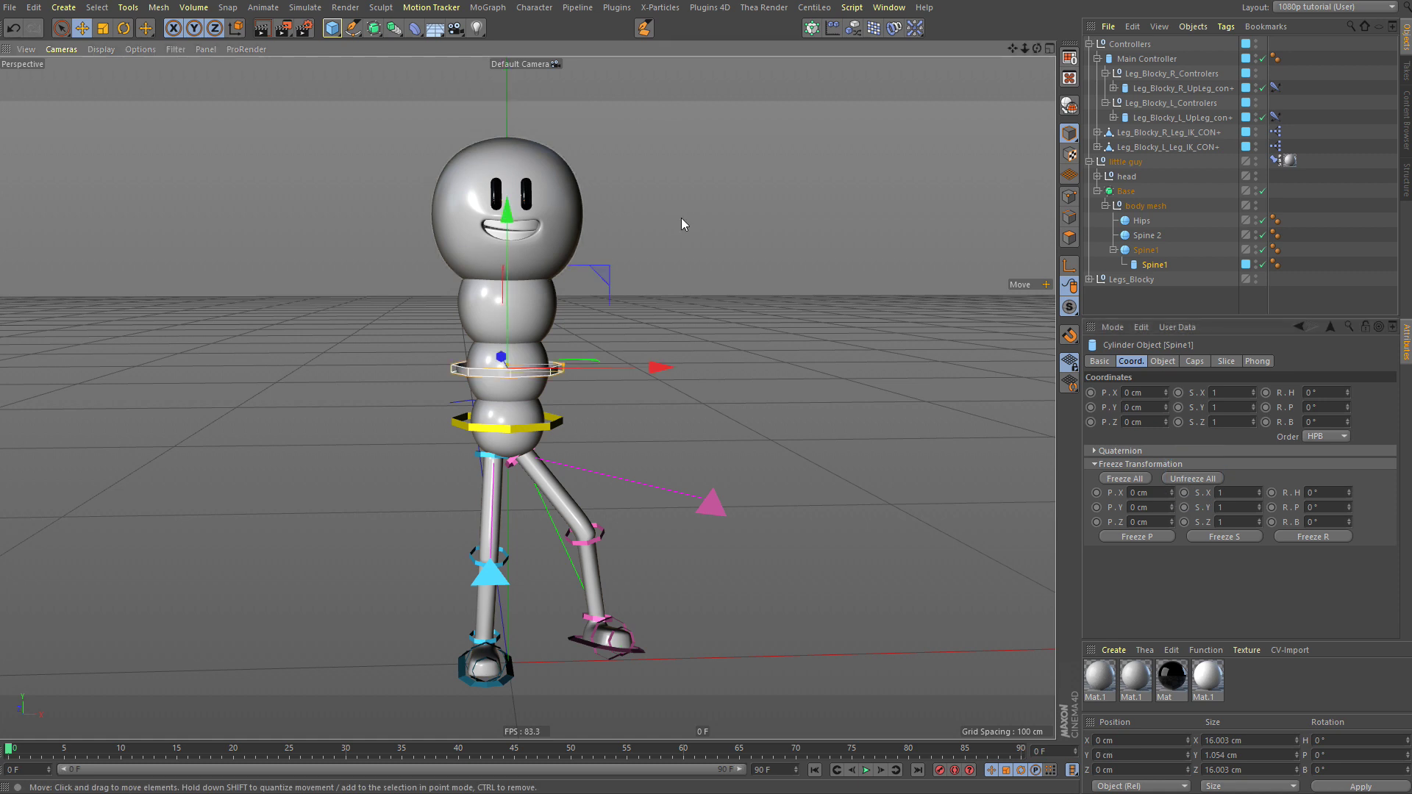
Step: Copy the Spine1 controller under the Spine 2 sphere, reset its position to zero and rename it Spine2
ctrl+drag(1157, 270, 1149, 237)
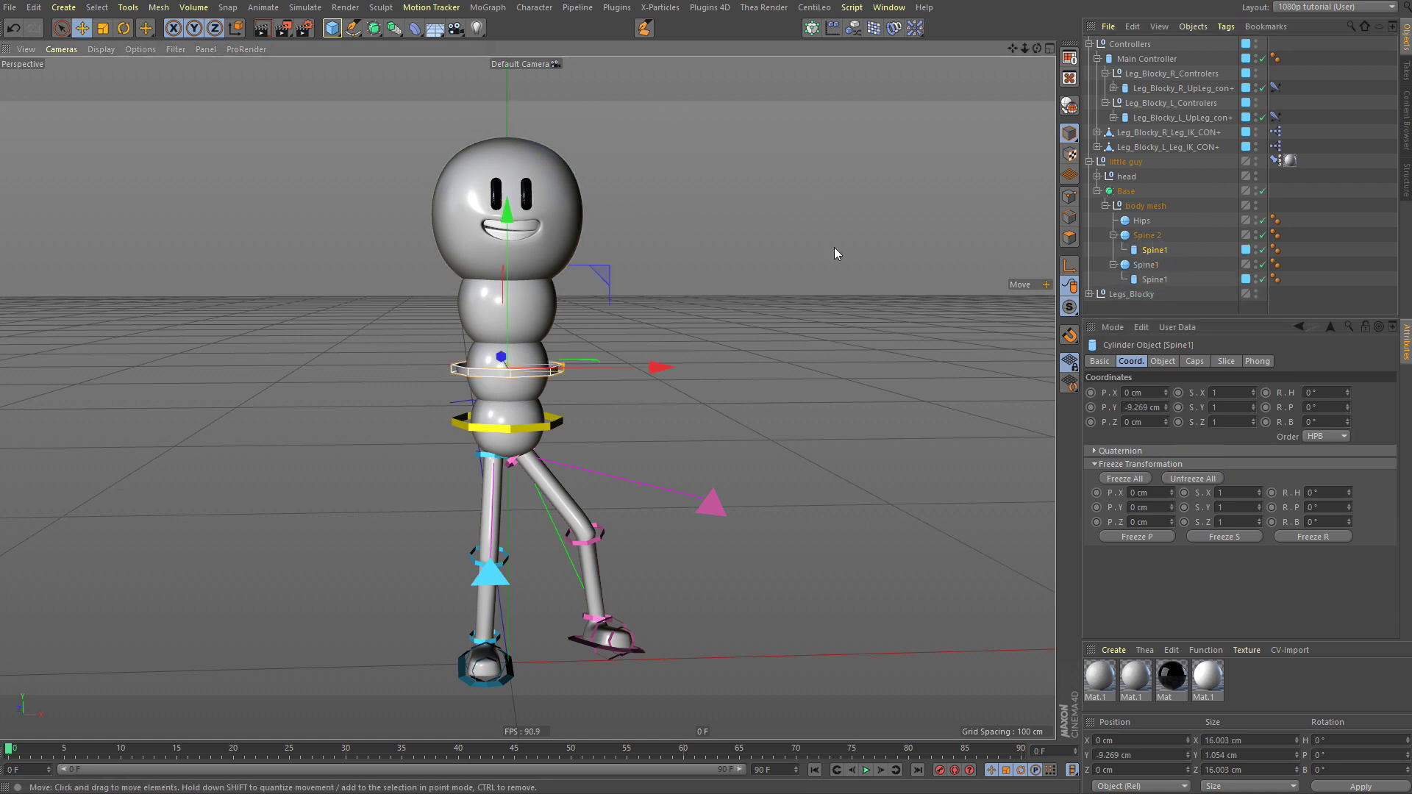
key(alt+0)
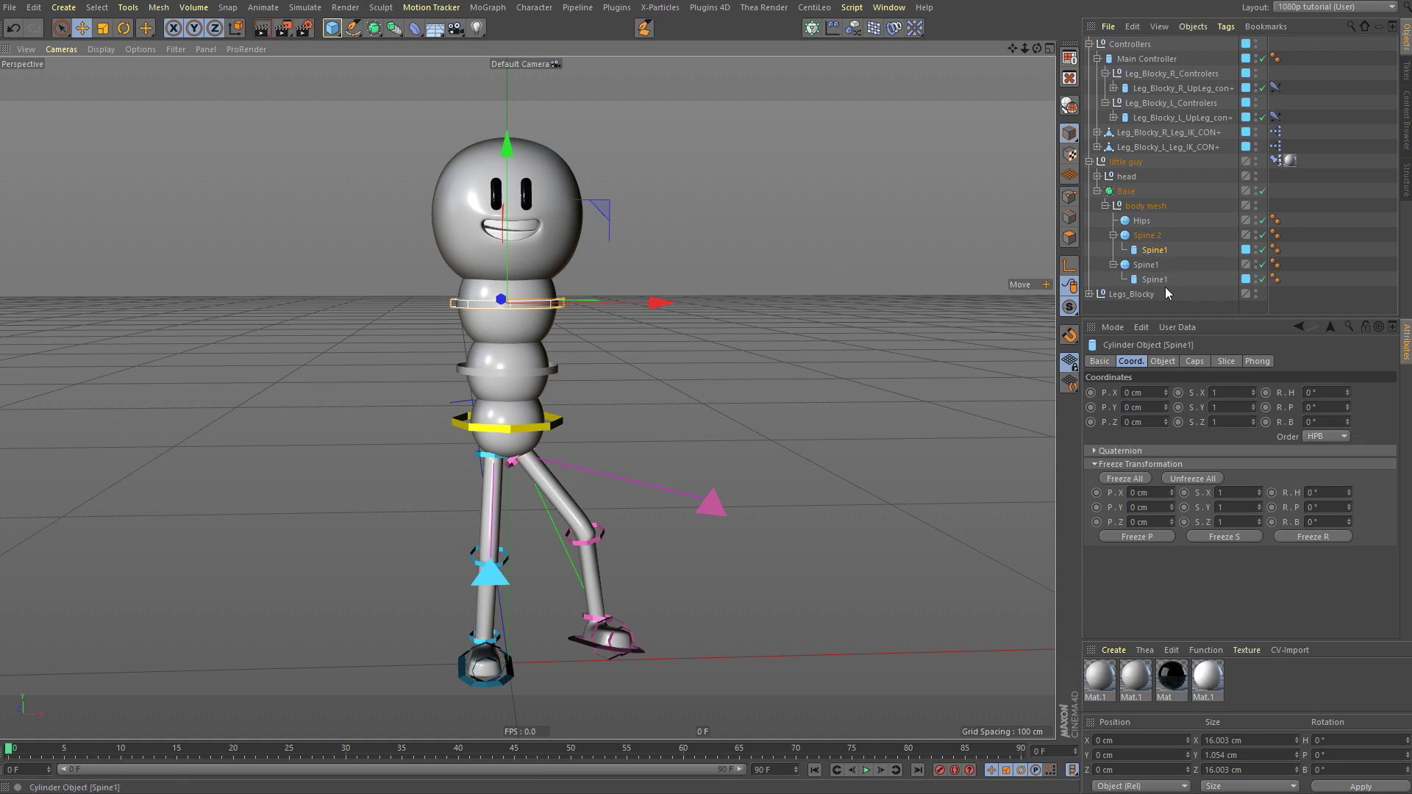
double_click(1171, 249)
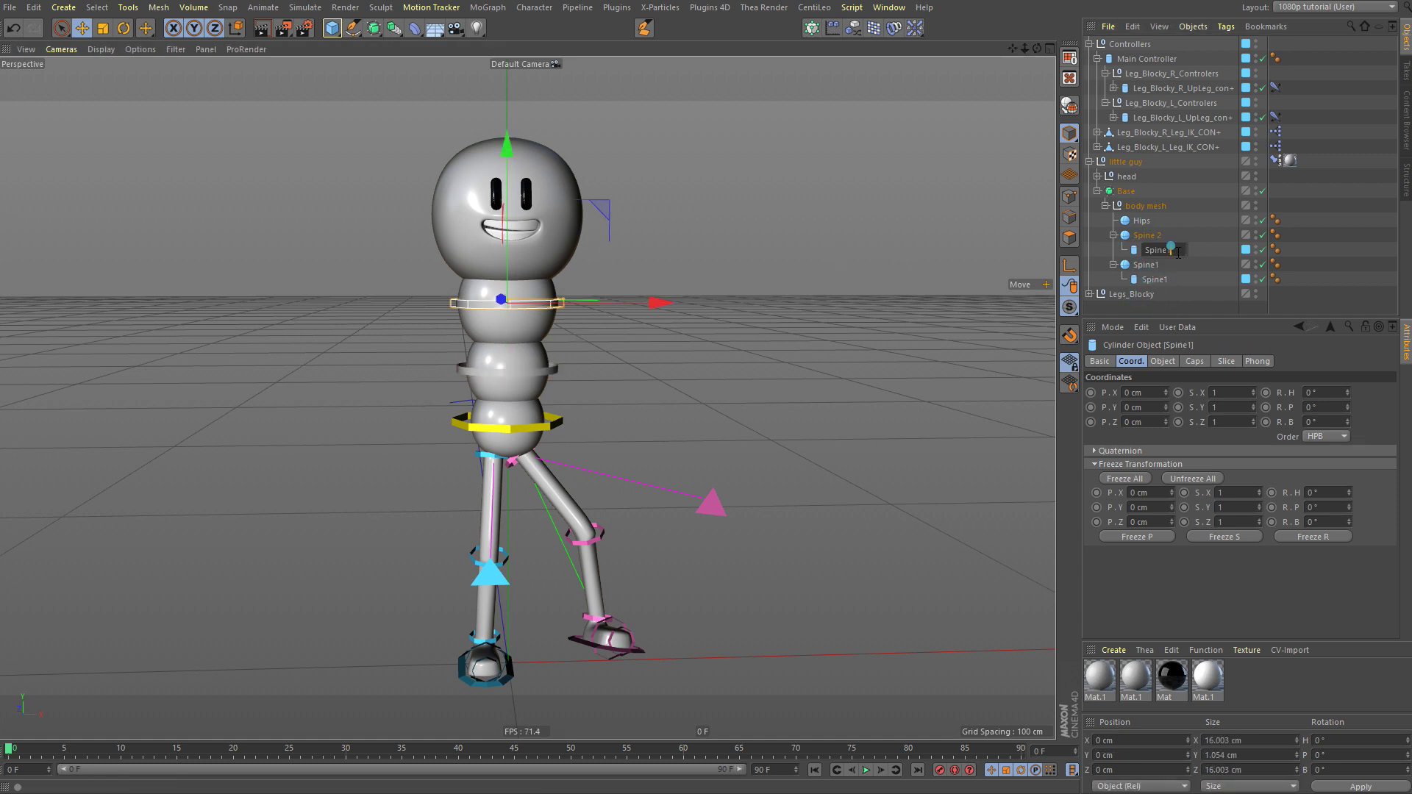
key(BackSpace)
text(2)
key(Return)
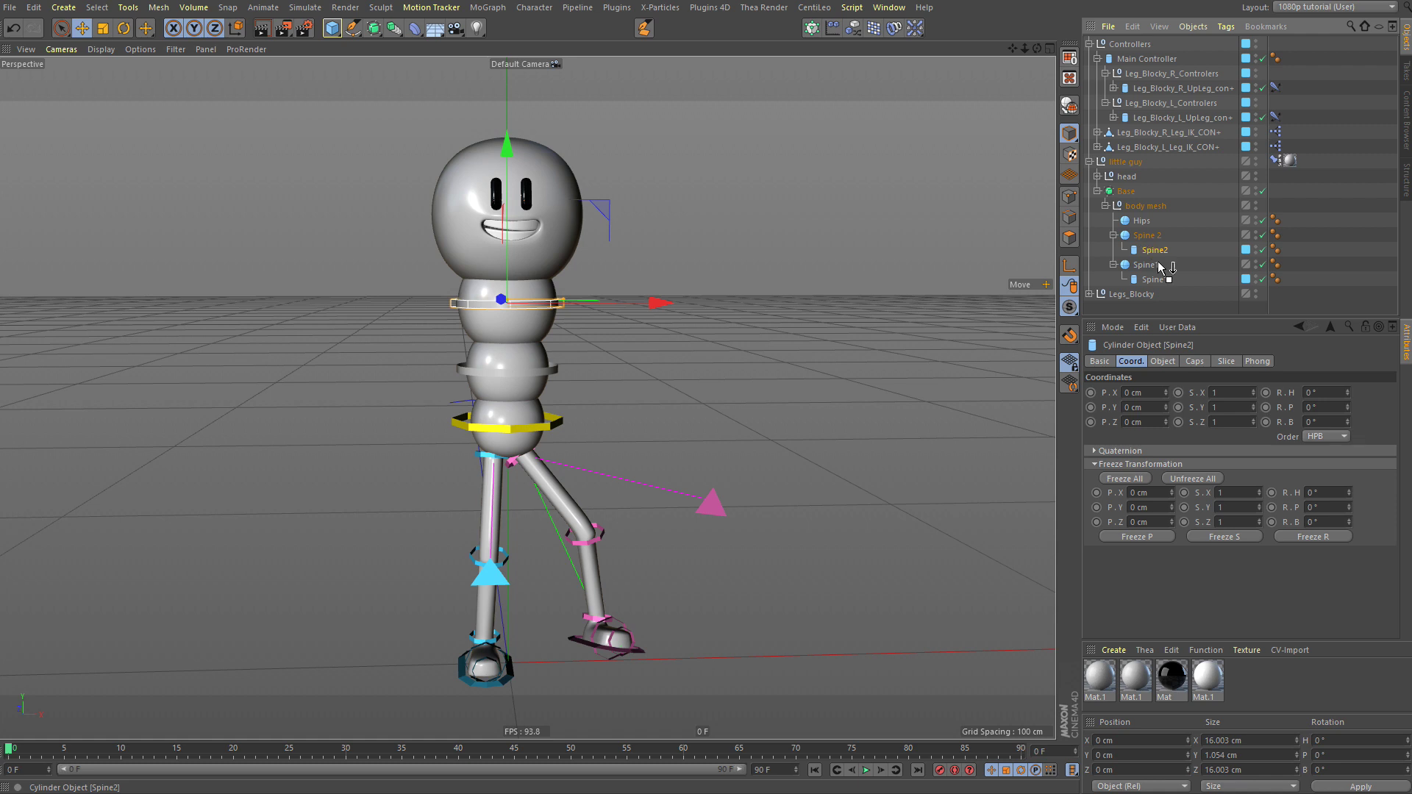
Step: Parent the Spine2 controller to the Spine1 controller and move that chain under Main Controller
drag(1161, 266, 1156, 284)
click(1164, 269)
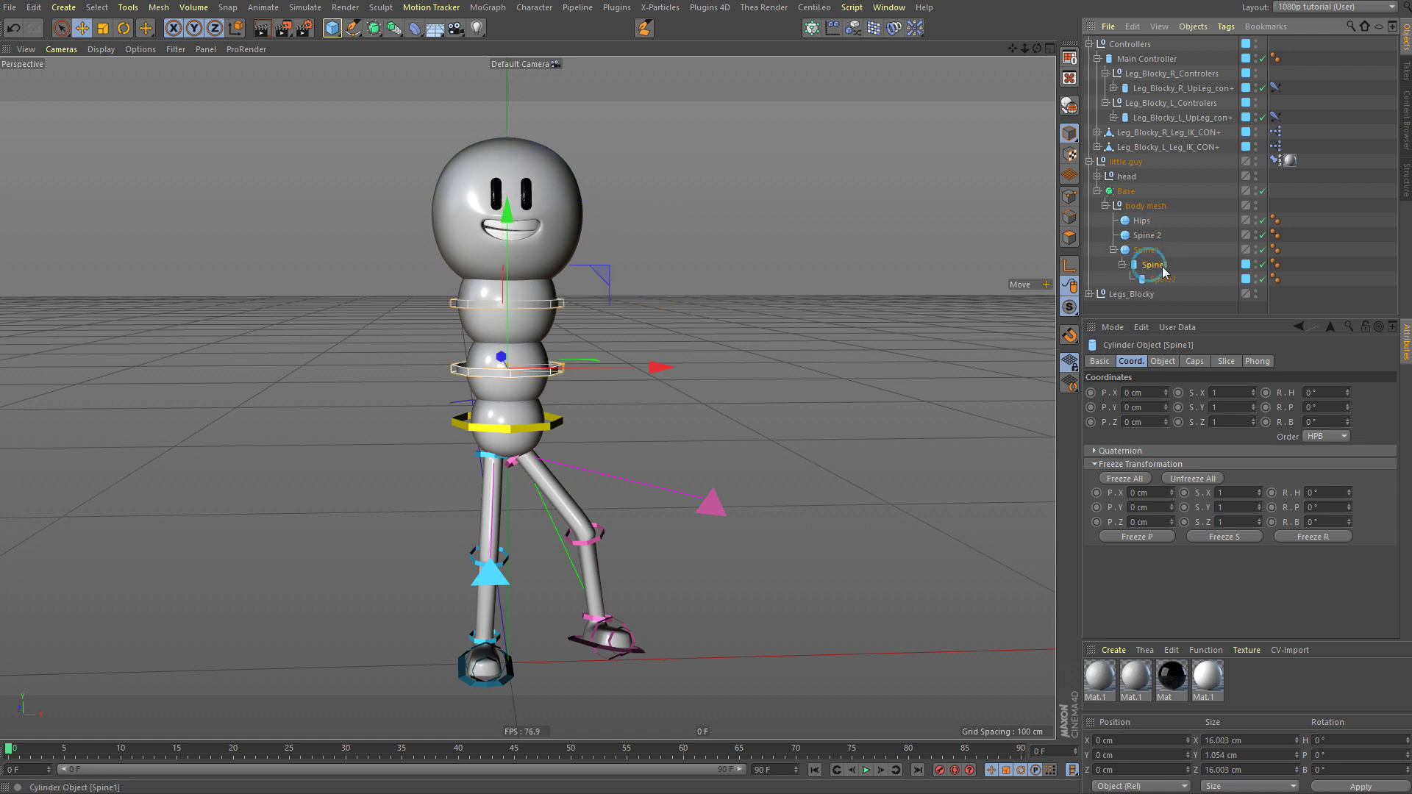
drag(1146, 67, 1149, 67)
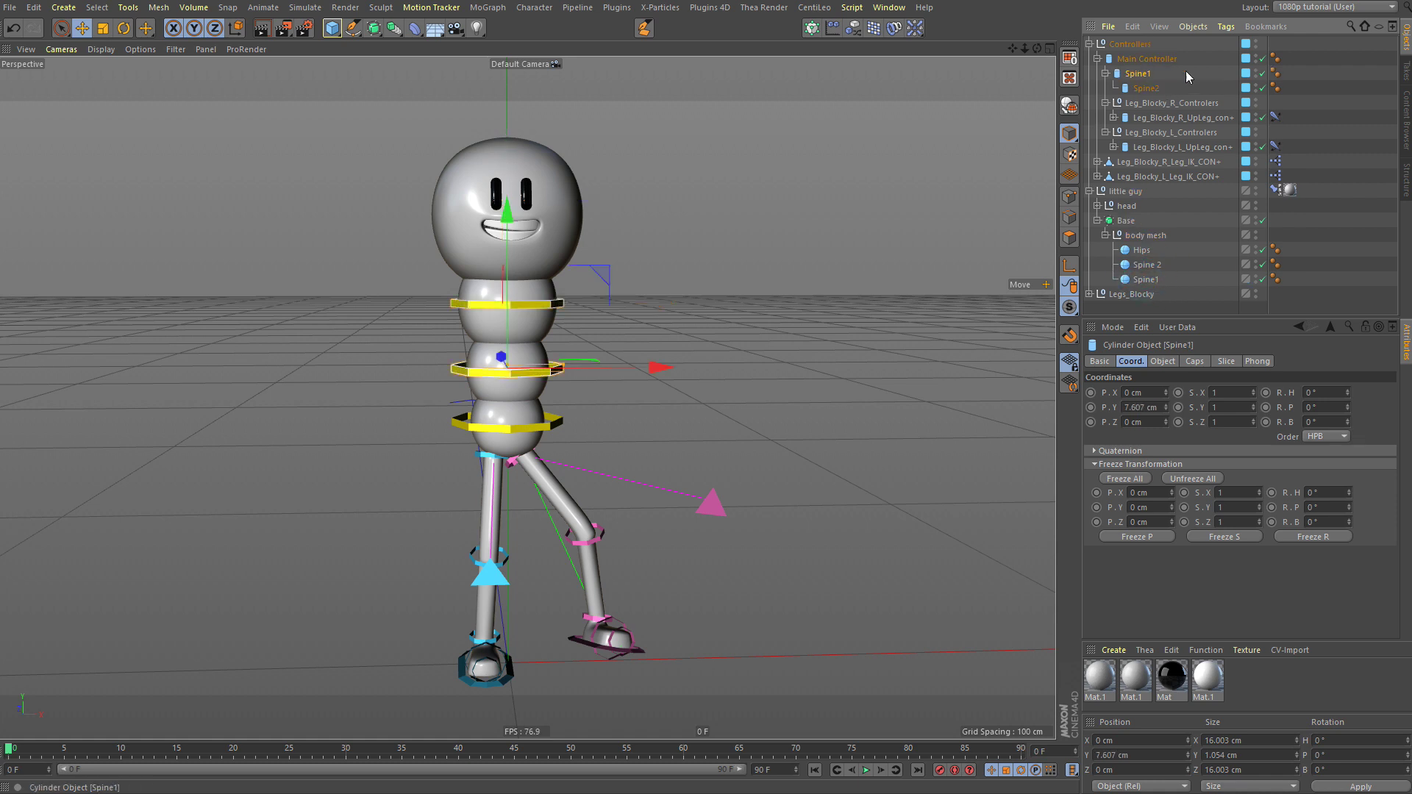
Step: Test-rotate the Main Controller, Spine1 and Spine2 controllers, undoing each rotation
click(1147, 59)
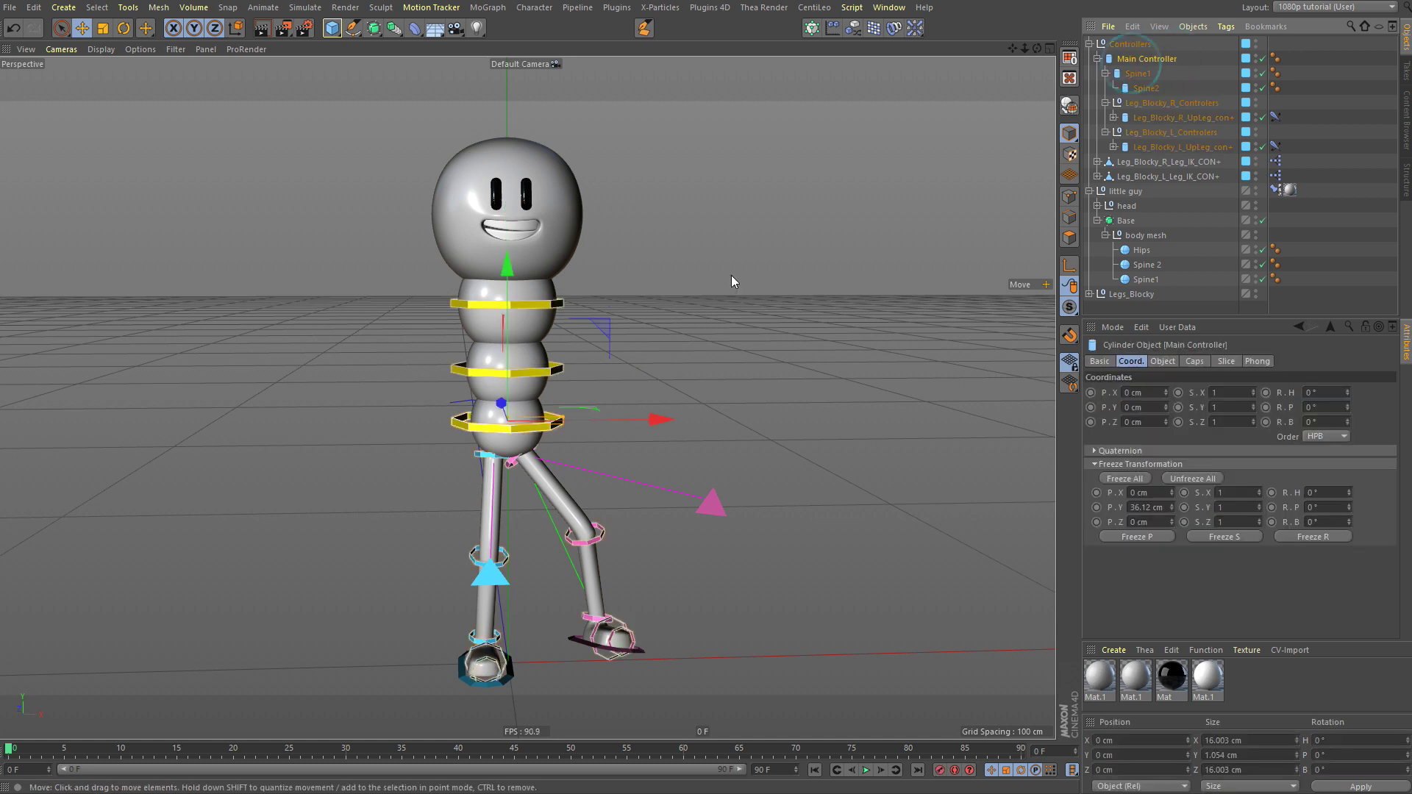
key(r)
drag(592, 339, 662, 355)
key(ctrl+z)
click(1138, 74)
key(ctrl+z)
click(1146, 87)
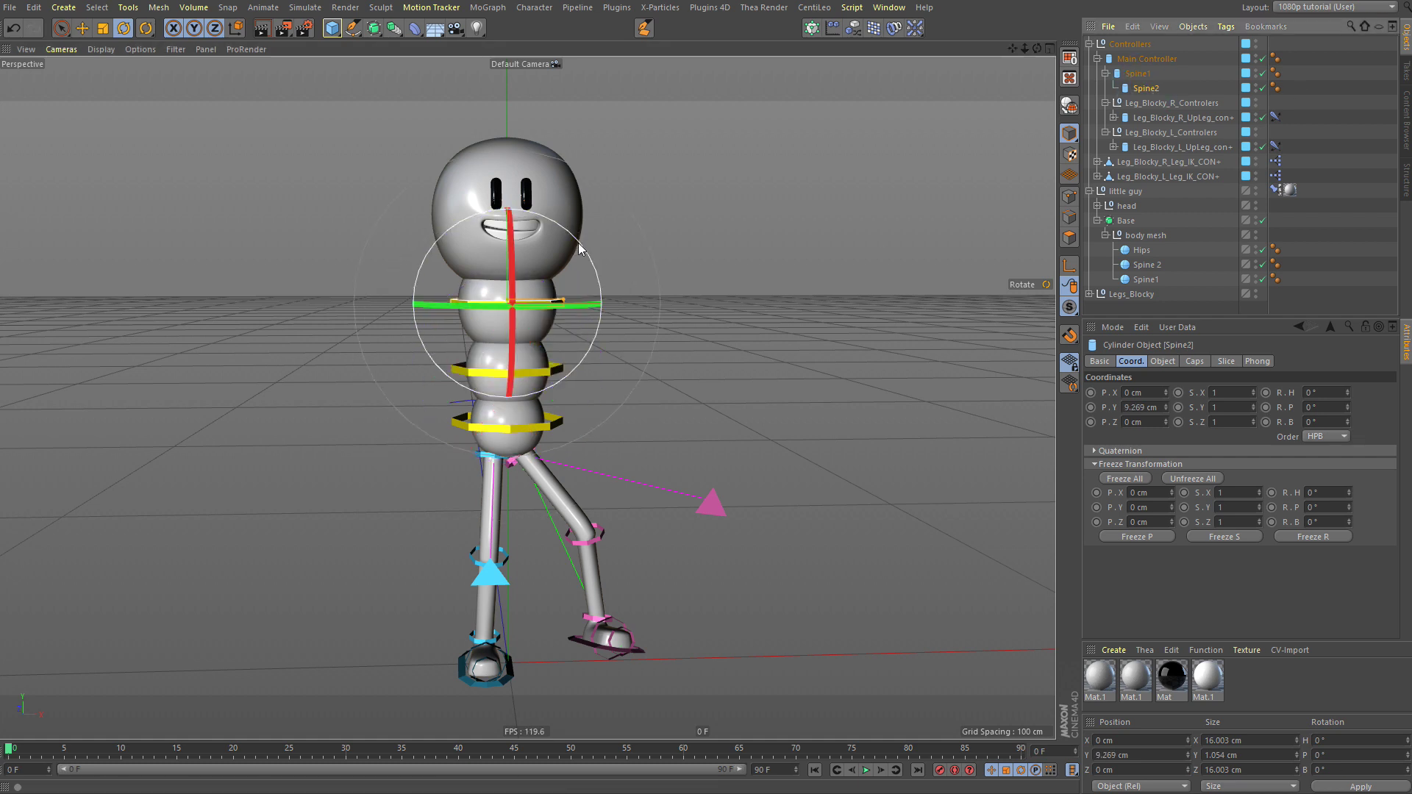
drag(578, 243, 624, 264)
key(ctrl+z)
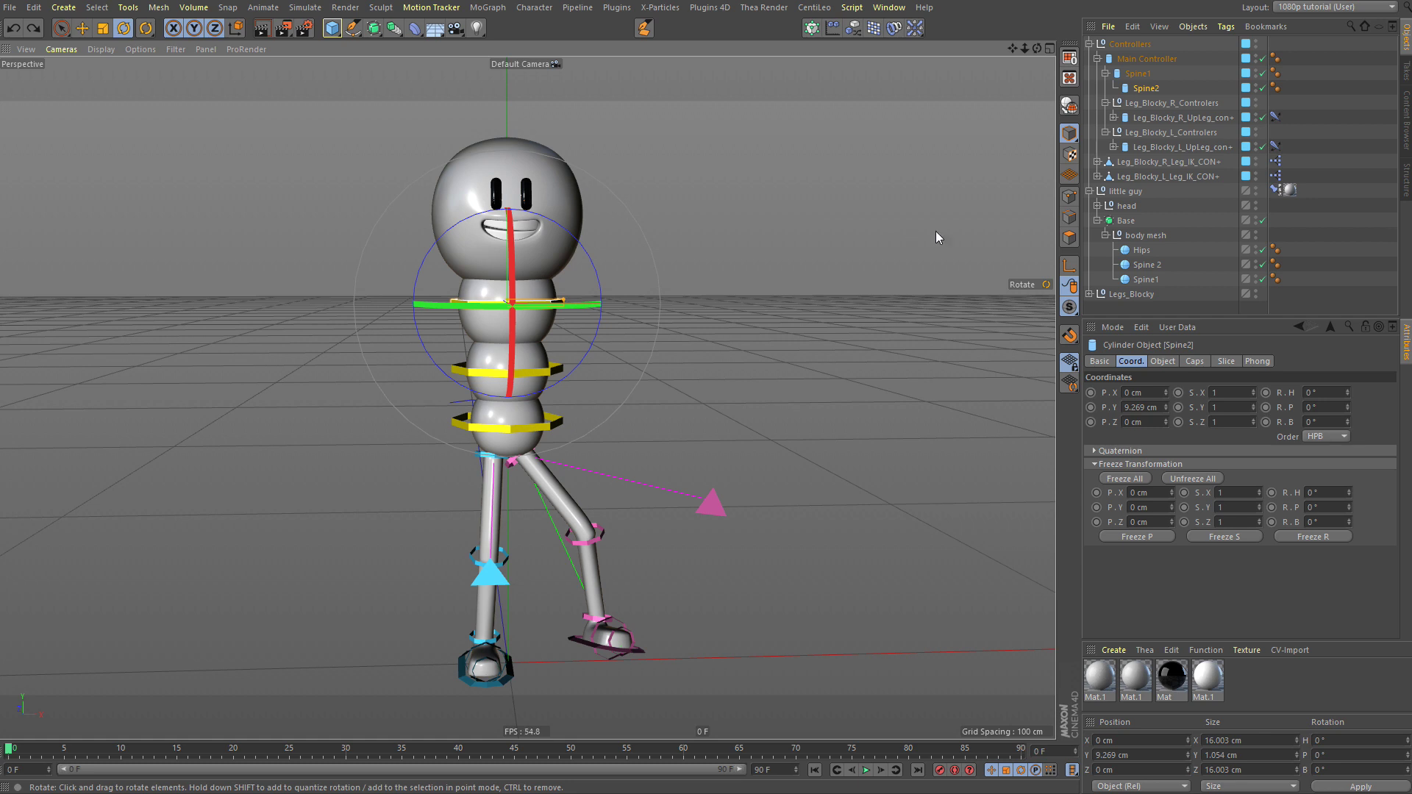
Step: Duplicate the Spine2 controller within the Spine1 controller and name the copy head_con+
ctrl+drag(1151, 89, 1154, 101)
double_click(1152, 103)
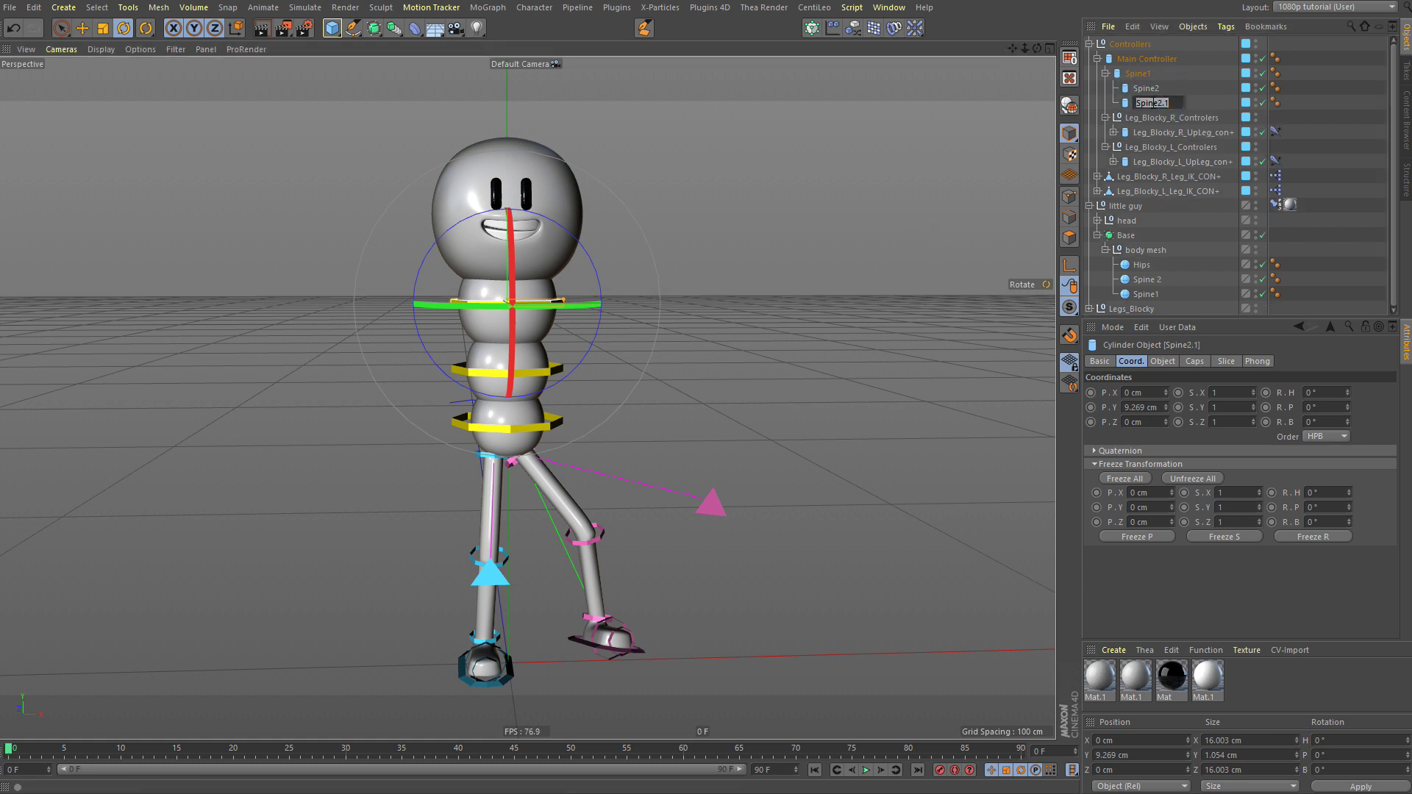
text(head)
key(Return)
text(_con+)
key(Return)
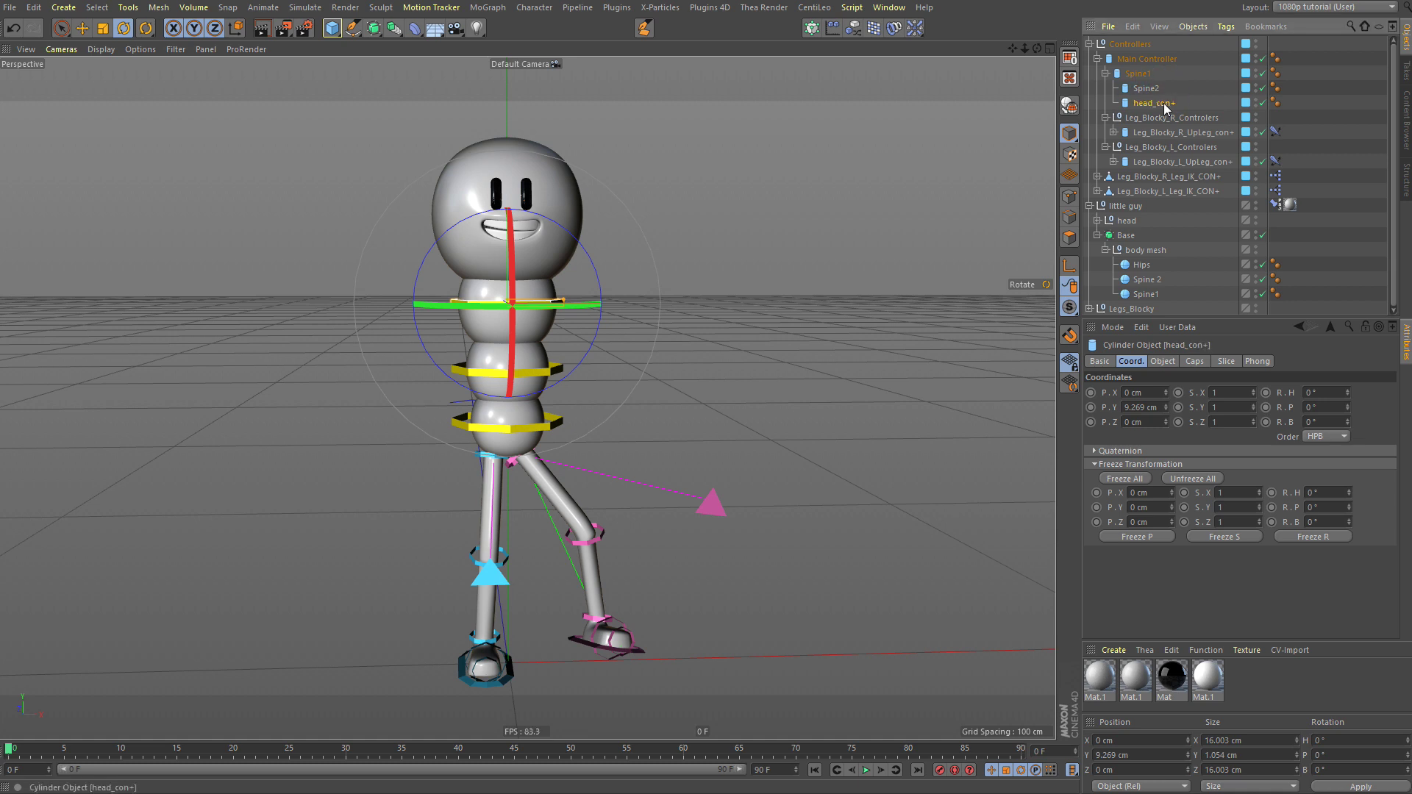
Step: Rename the two spine controllers as Spine2_con+ and Spine1_con+
double_click(1162, 87)
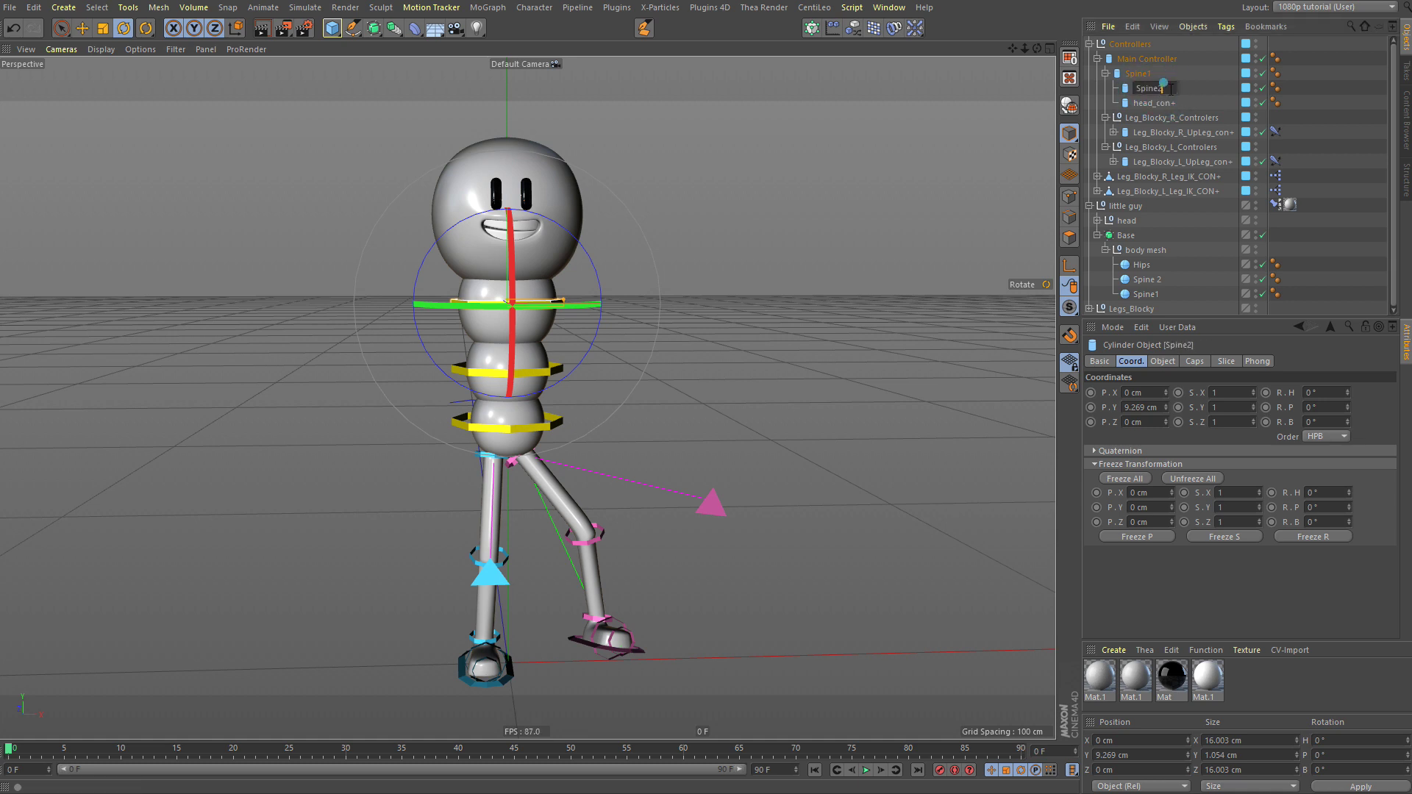
text(_con+)
key(Return)
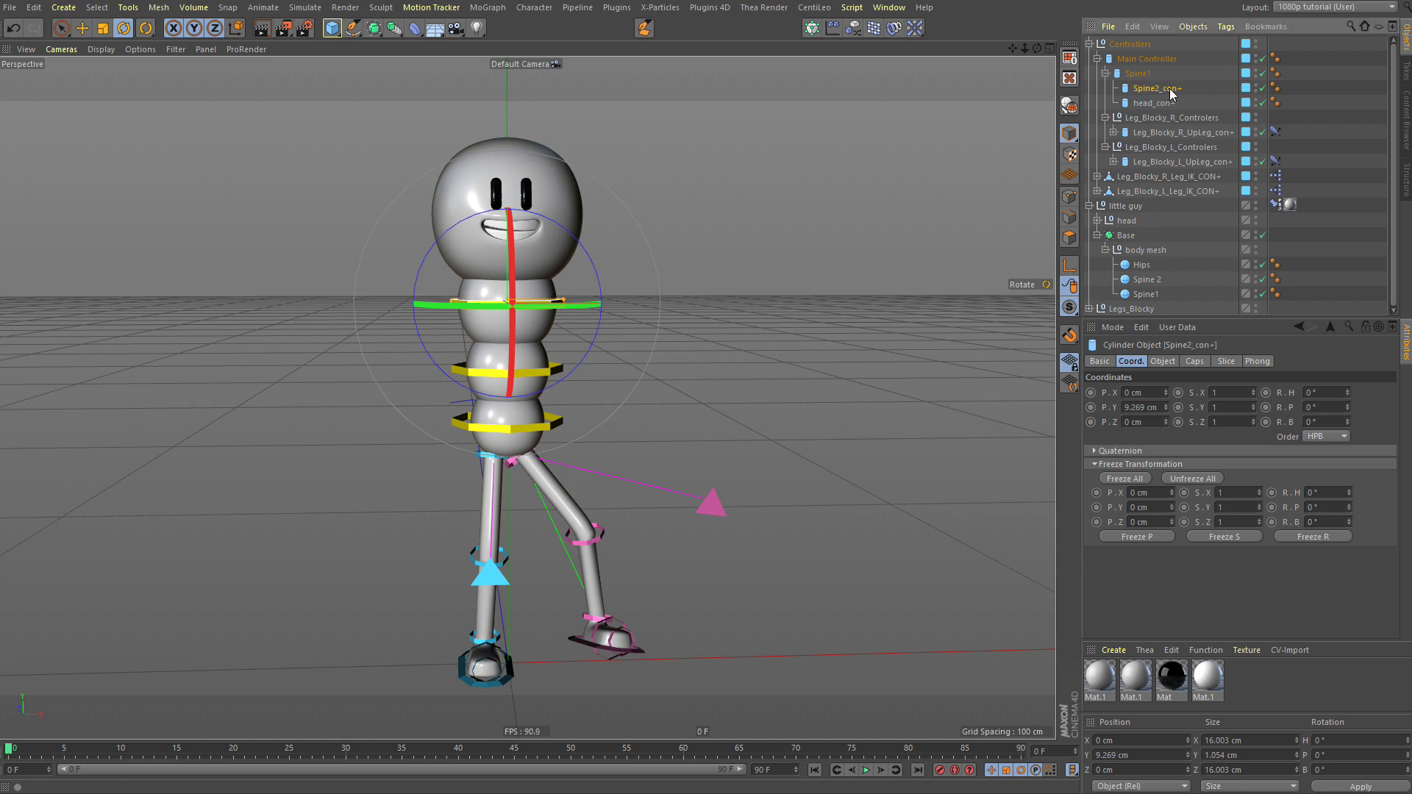
double_click(1154, 73)
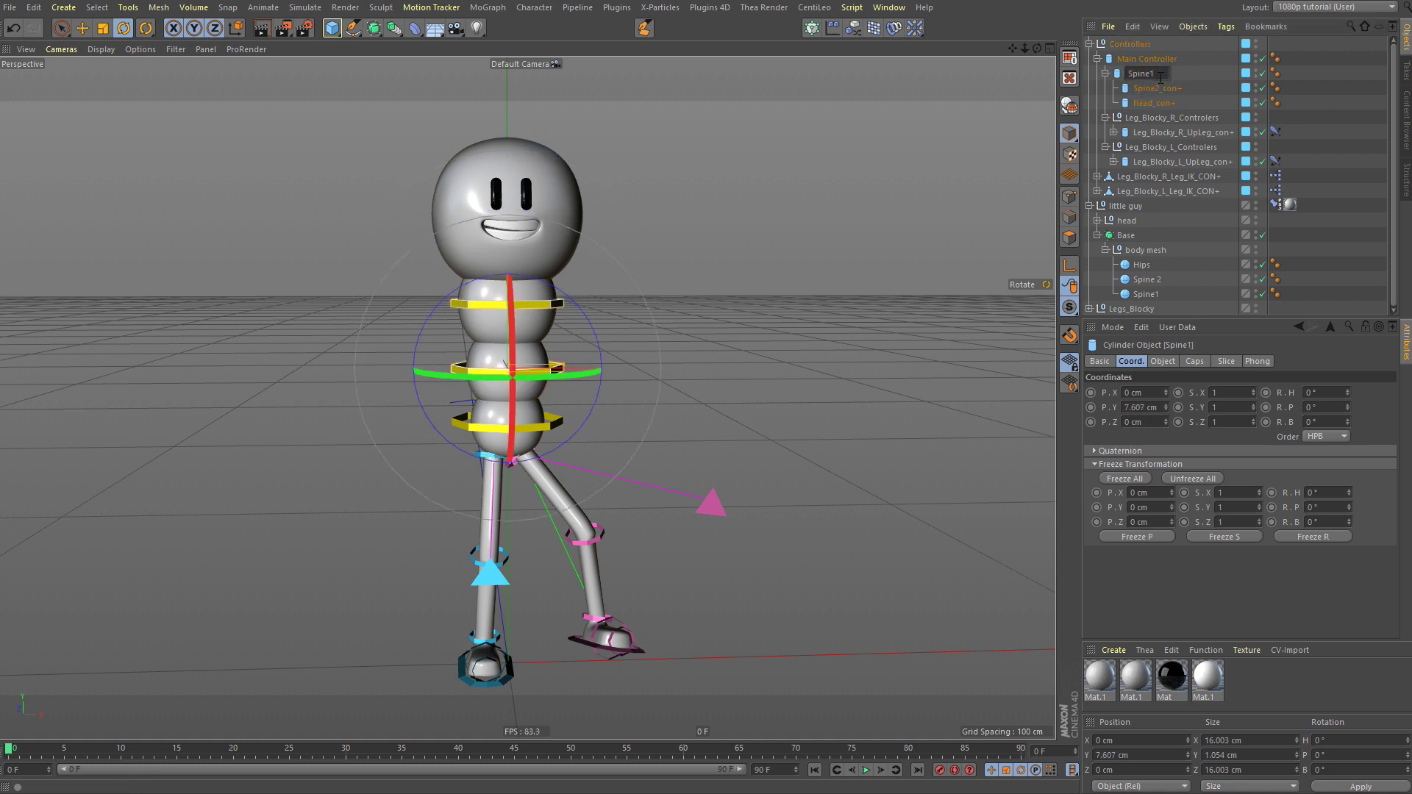
key(Return)
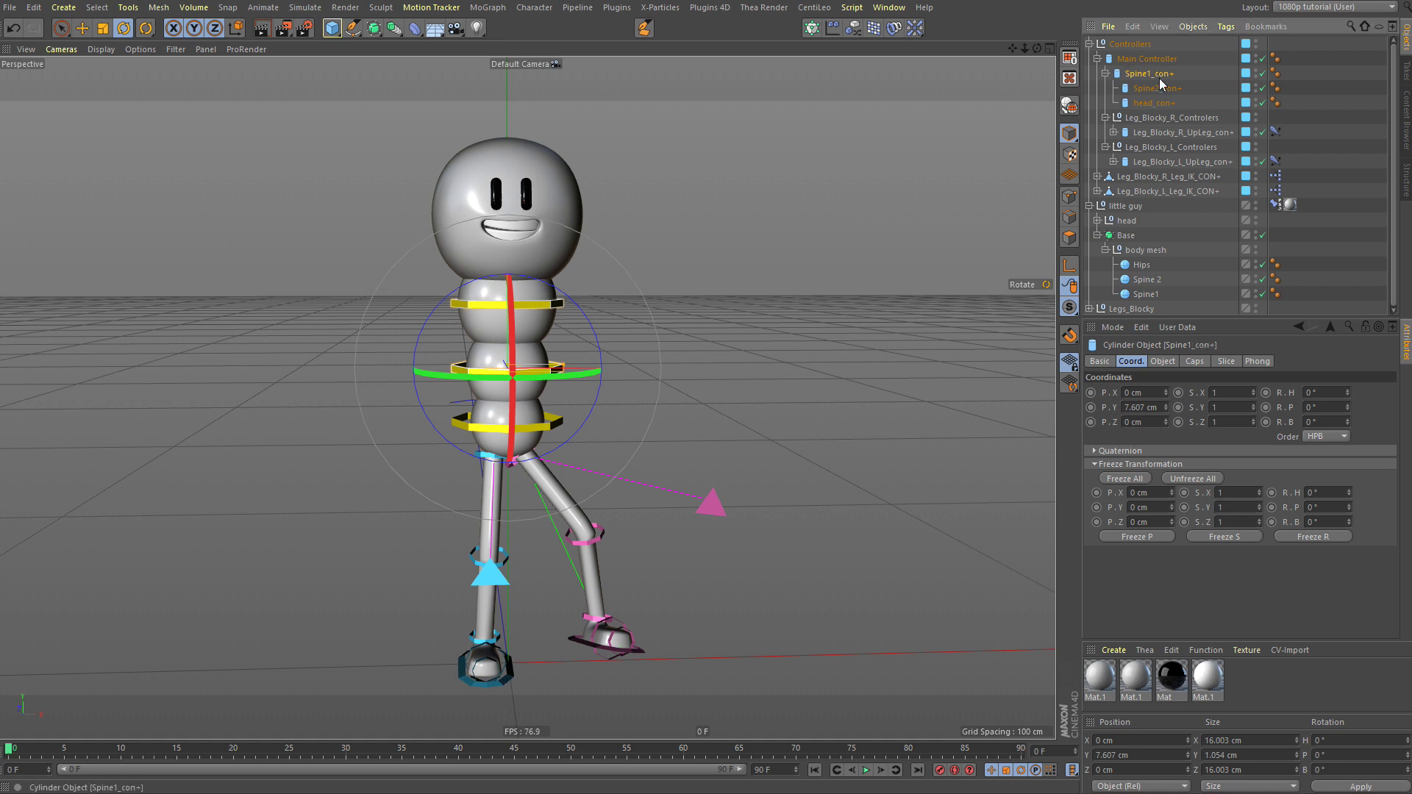
Step: Centre head_con+ on the head by placing it in the head group, and enlarge it to about 27.6 cm across
drag(1153, 103, 1182, 272)
drag(1133, 220, 1133, 221)
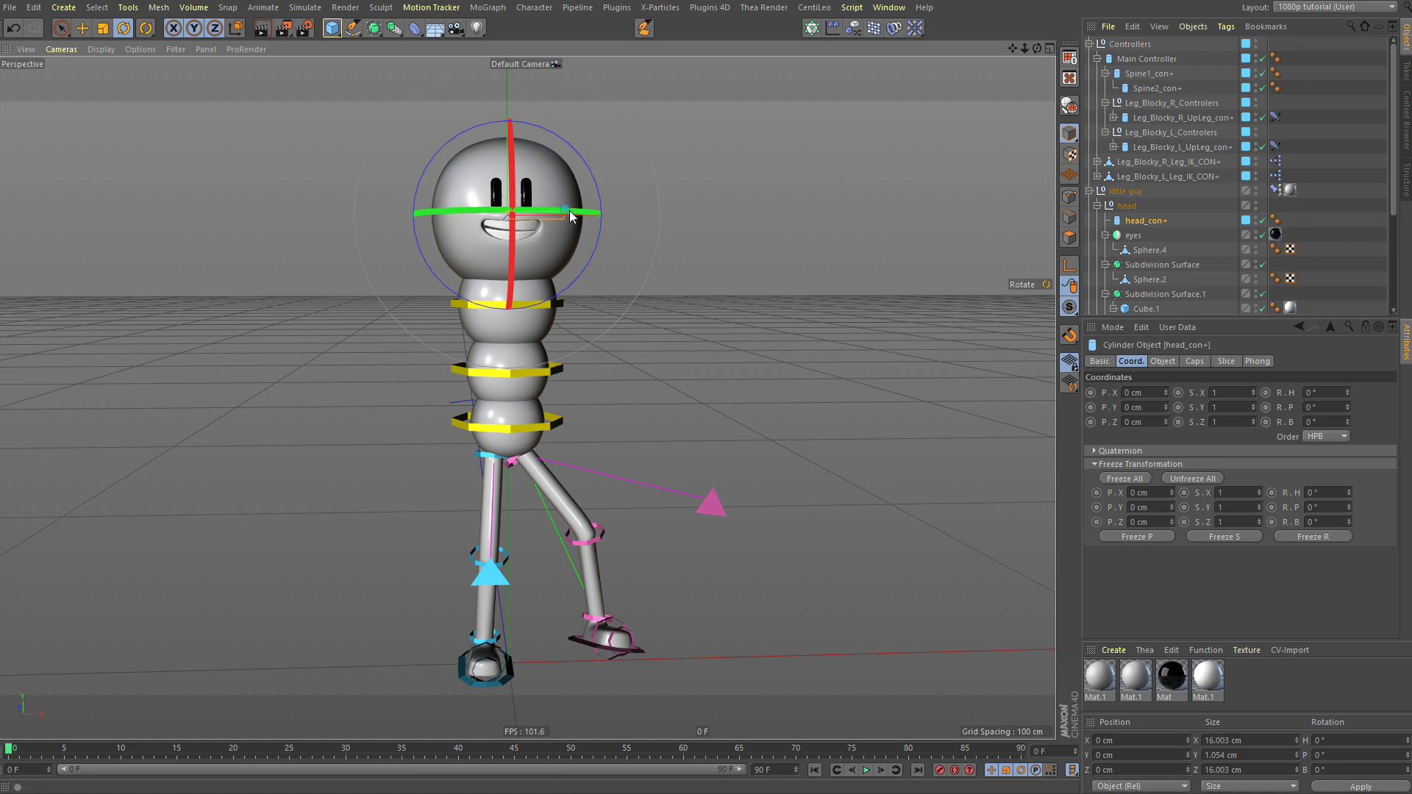
drag(568, 218, 607, 215)
Step: Move head_con+ out of the head group and parent it to Spine2_con+
click(1146, 221)
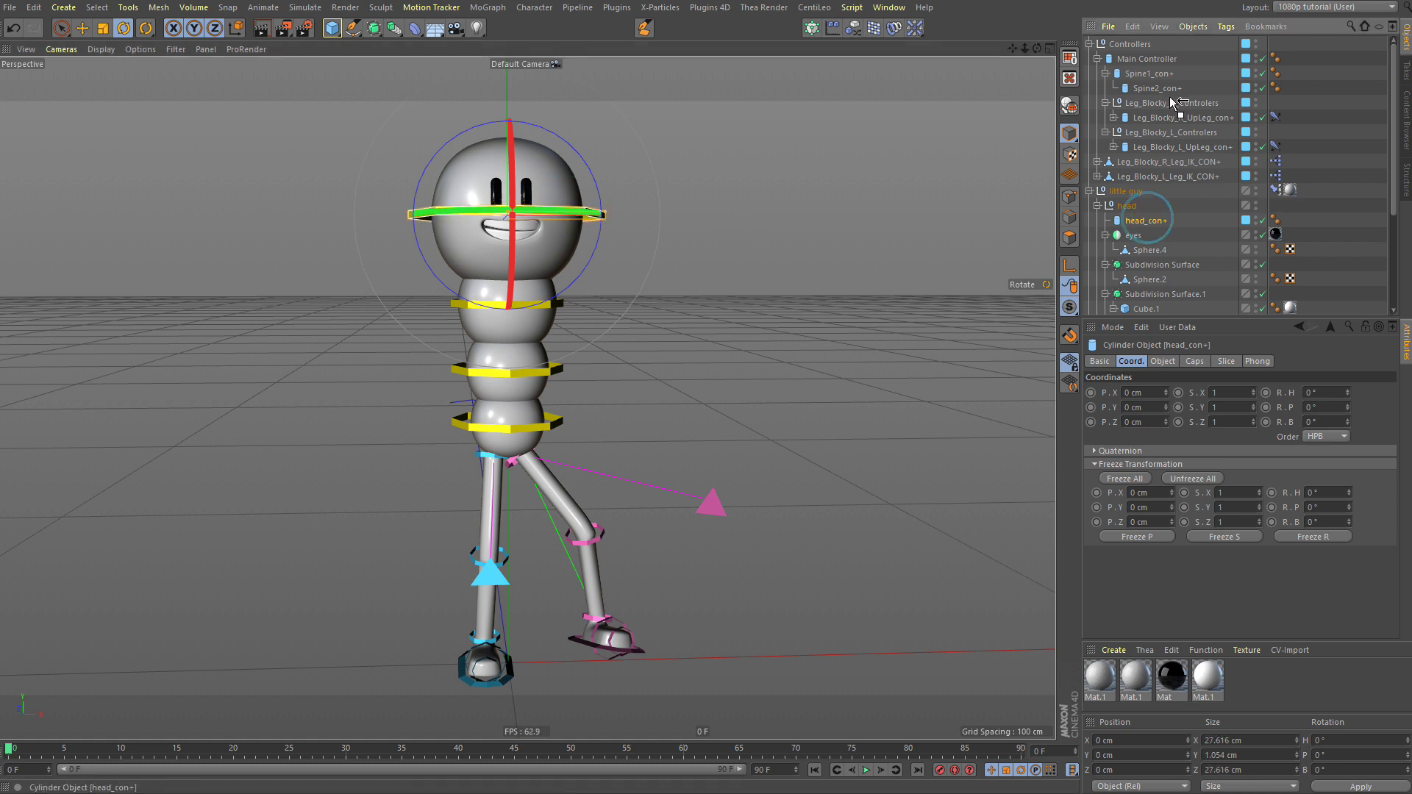
drag(1168, 92, 1169, 90)
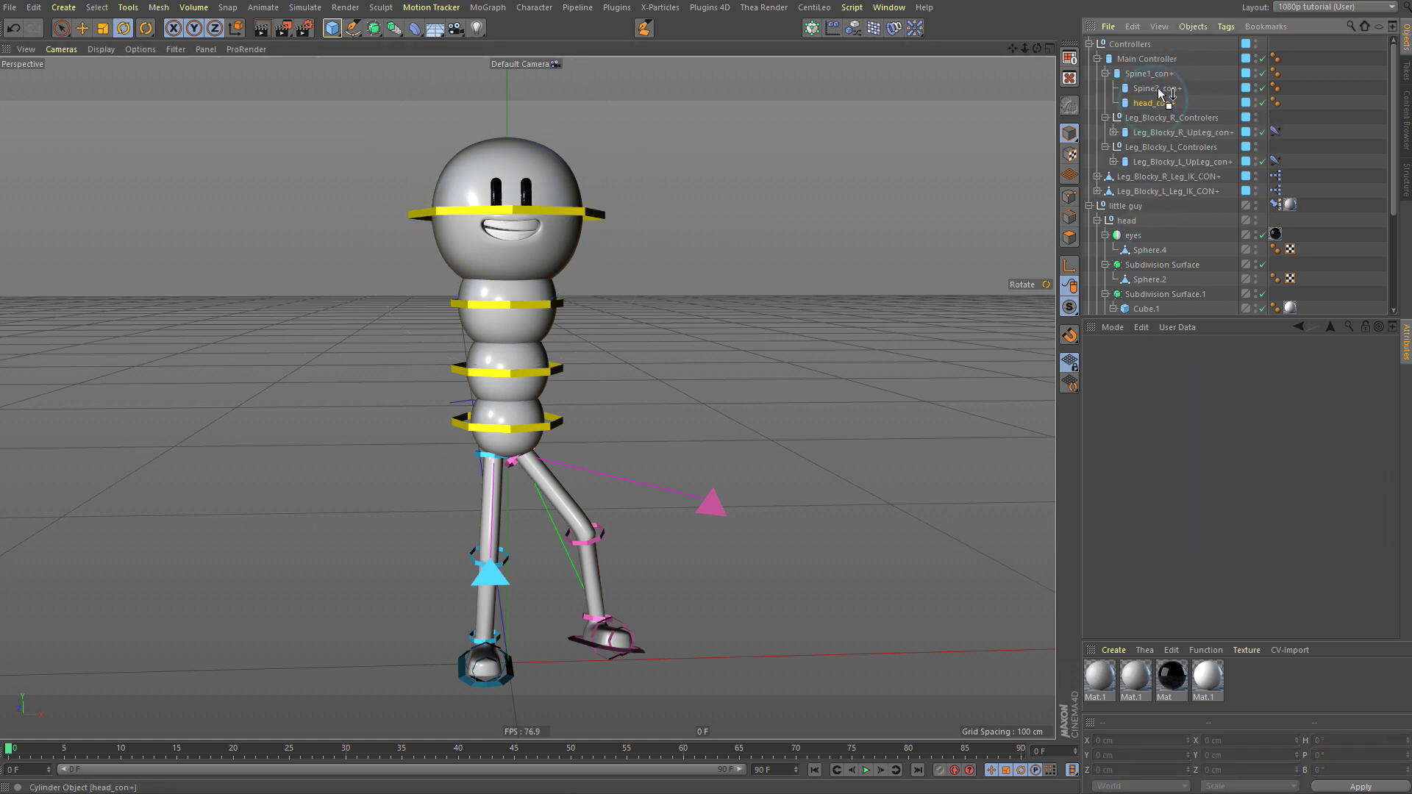
click(1199, 78)
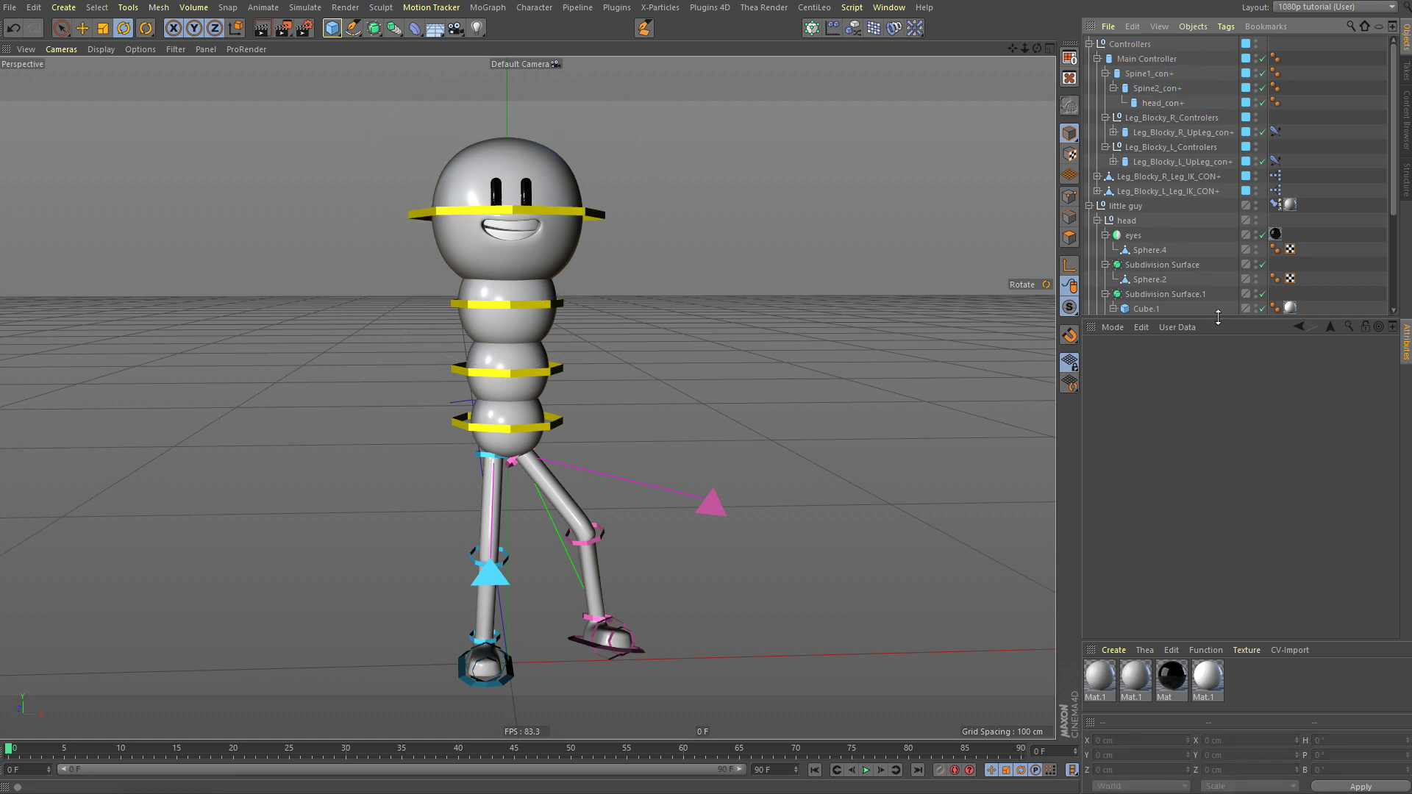
Step: Add a PSR constraint linking the Spine1 sphere to Spine1_con+
drag(1218, 317, 1218, 482)
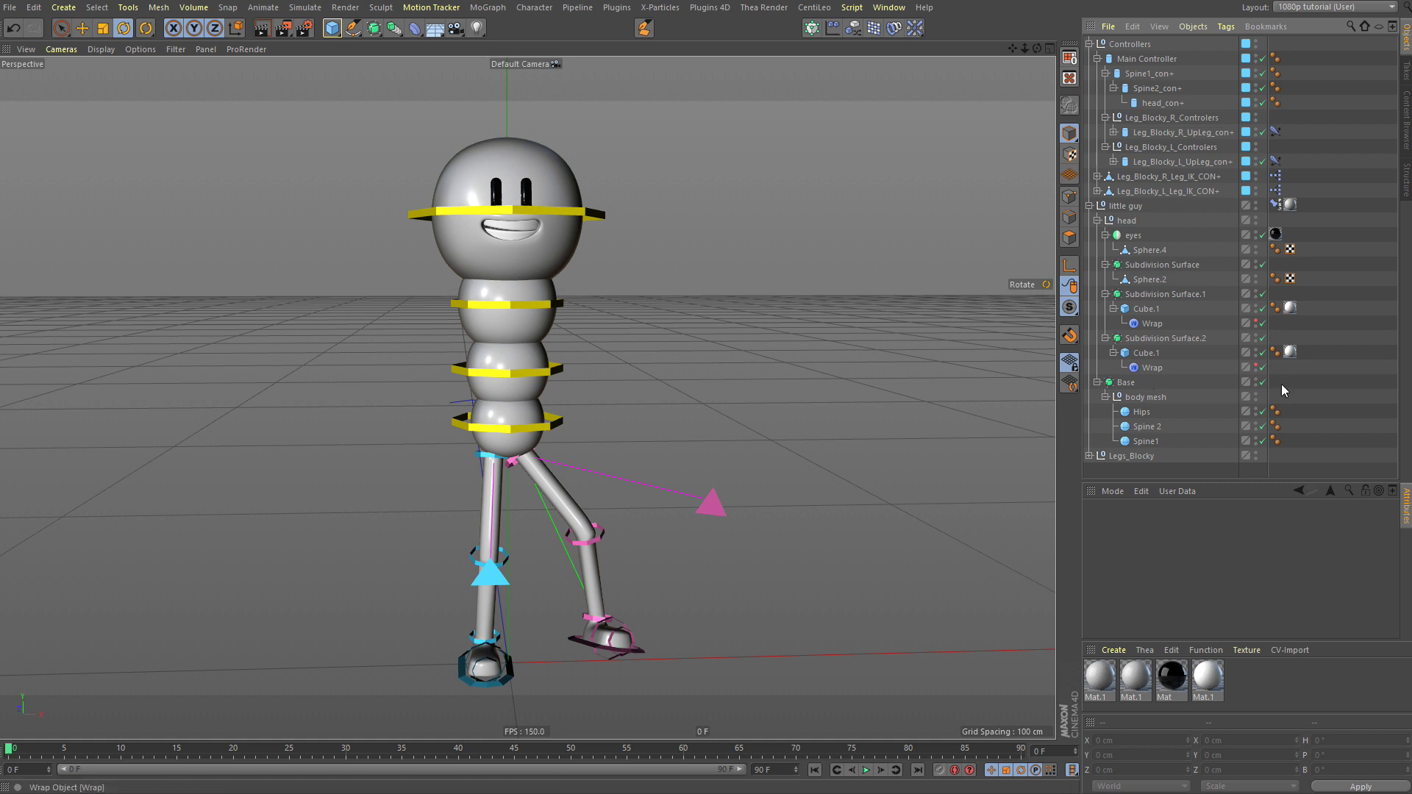
click(1145, 441)
ctrl+click(1153, 75)
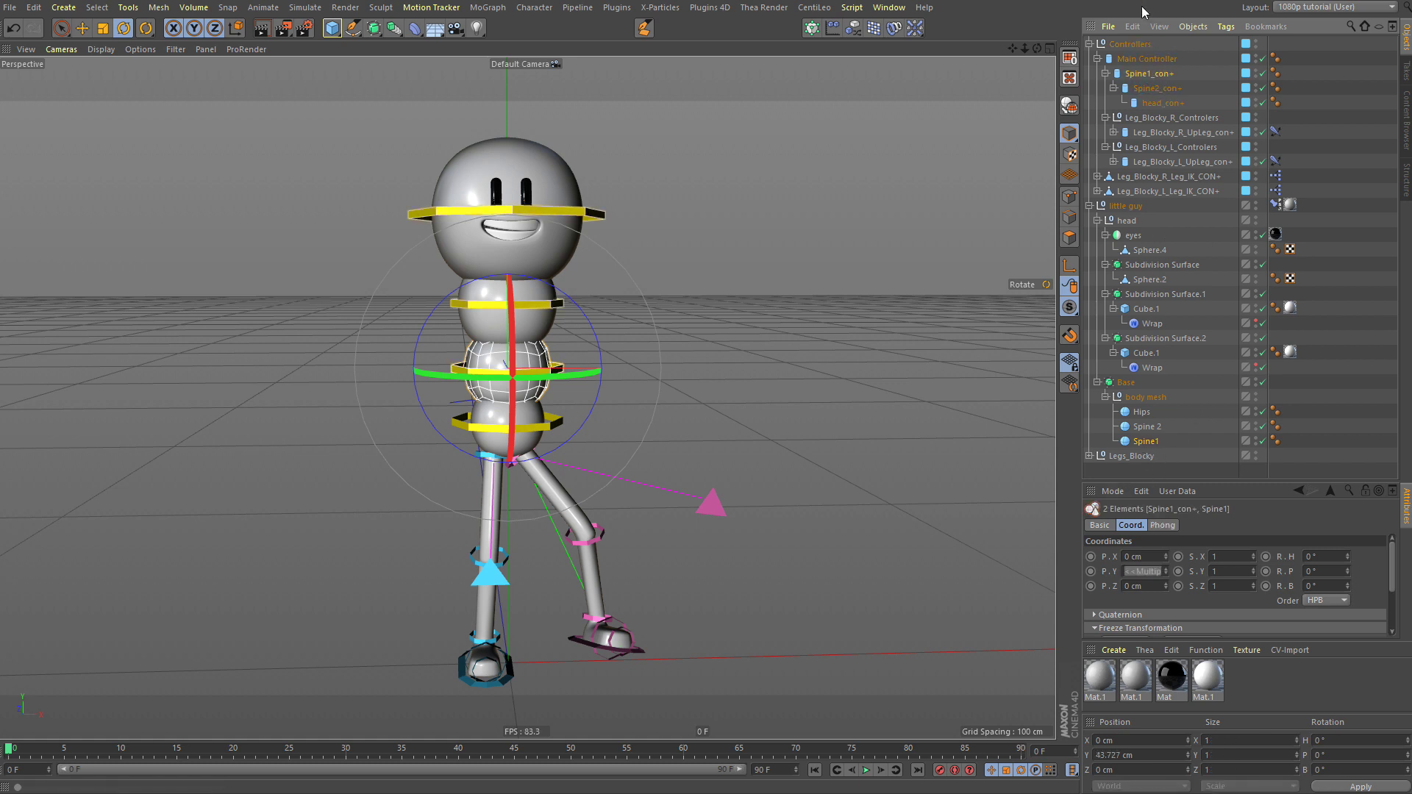
key(shift+c)
text(psr co)
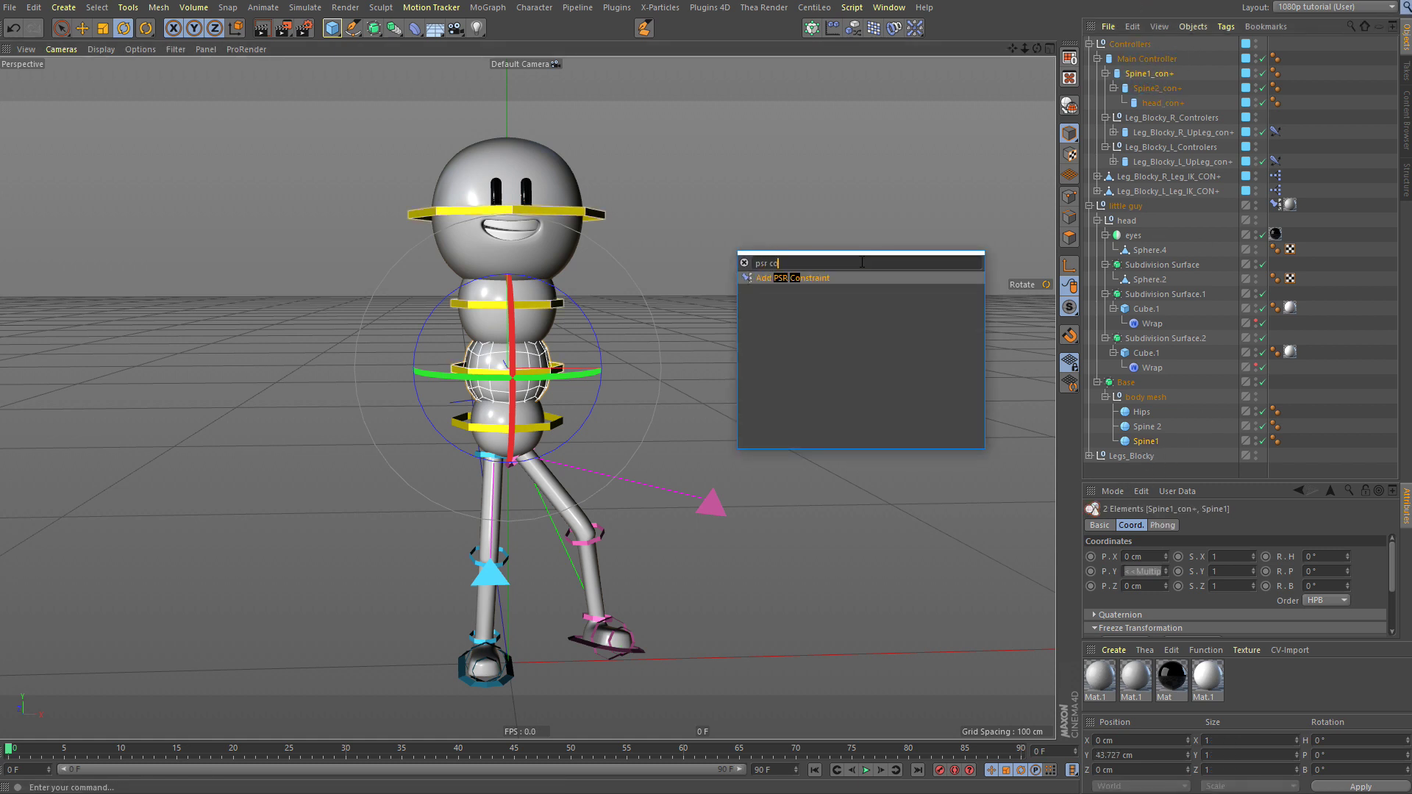
key(Return)
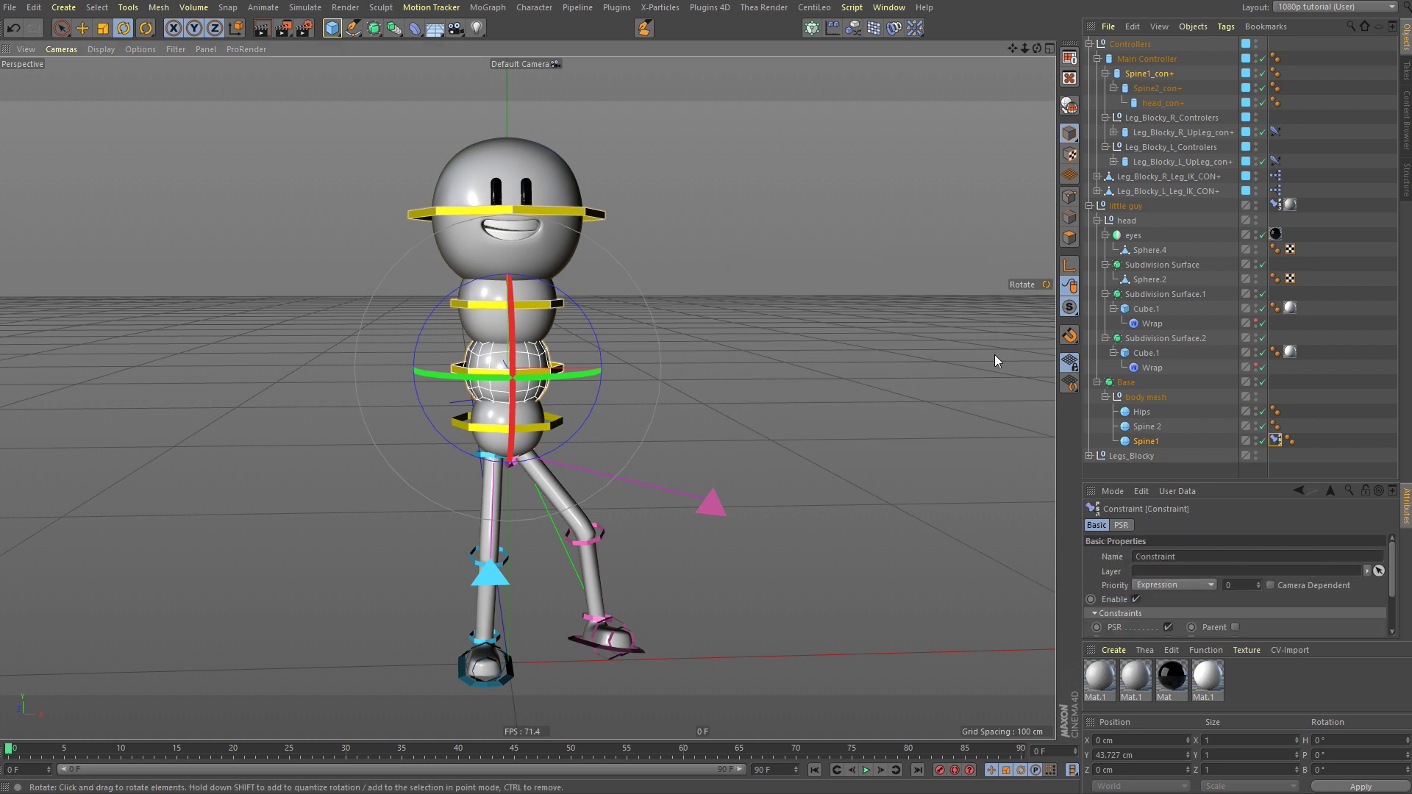
Step: Add a PSR constraint linking the Spine 2 sphere to Spine2_con+
click(1146, 427)
ctrl+click(1157, 88)
key(shift+c)
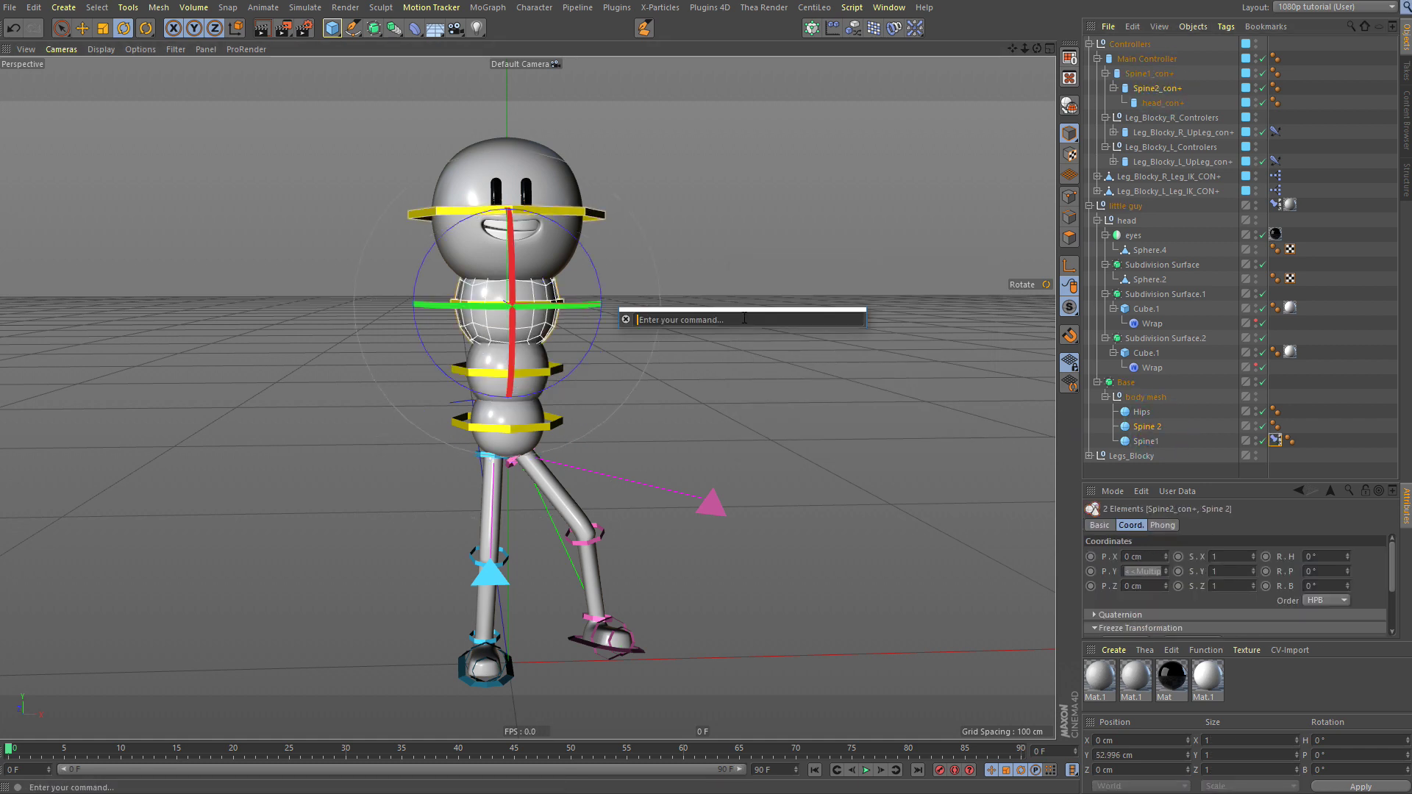
text(psr con)
key(Return)
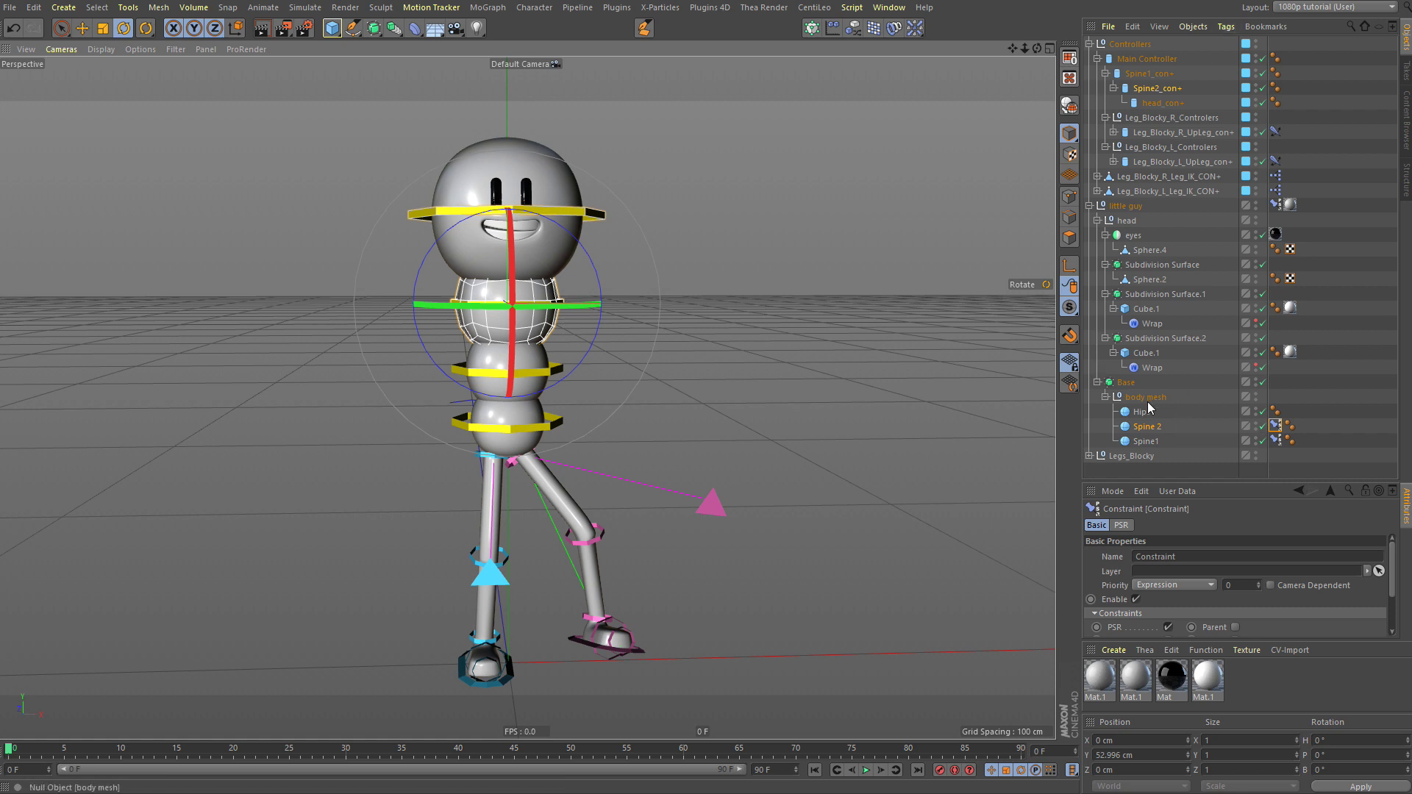
Step: Add a PSR constraint linking the head group to head_con+ and clear the selection
click(1128, 220)
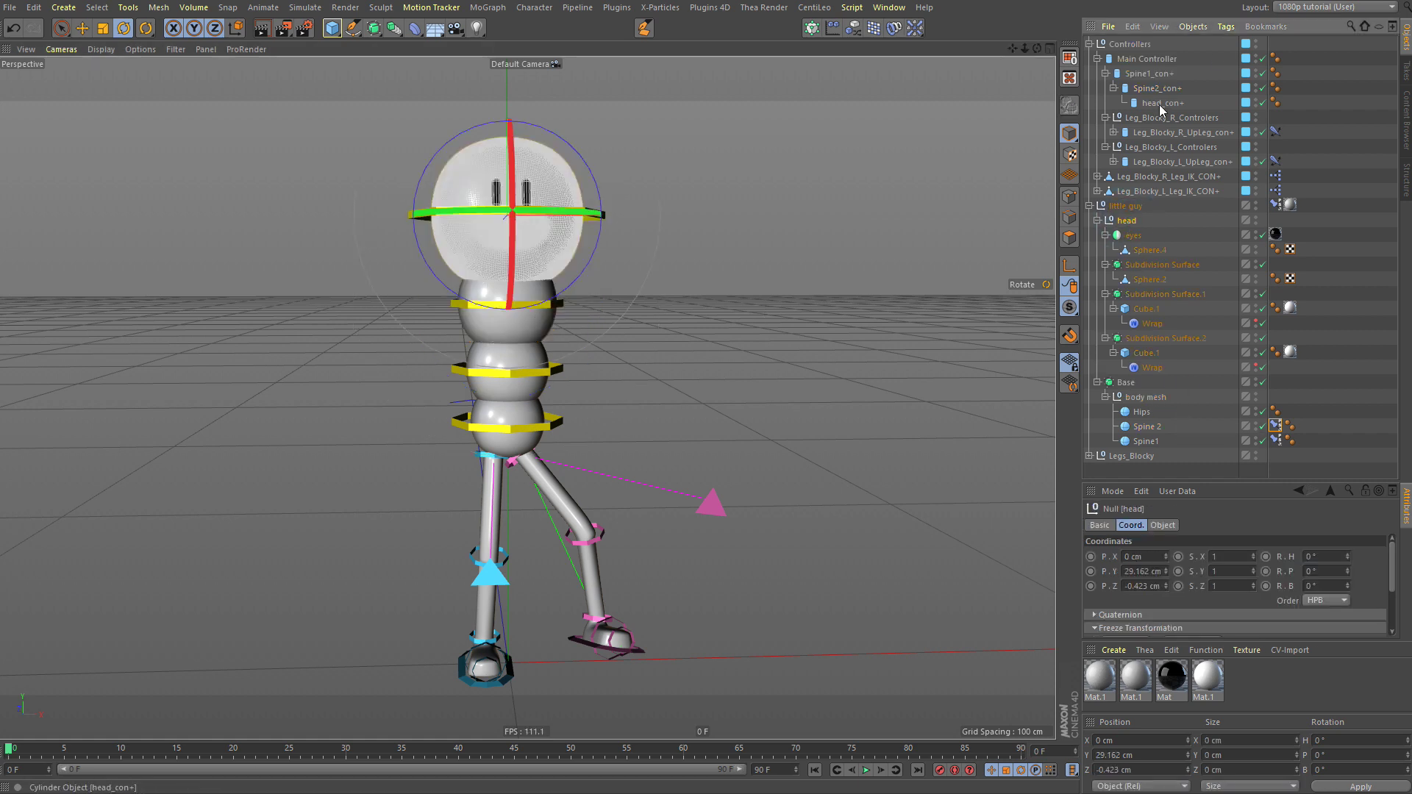
ctrl+click(1159, 104)
key(shift+c)
text(psr con)
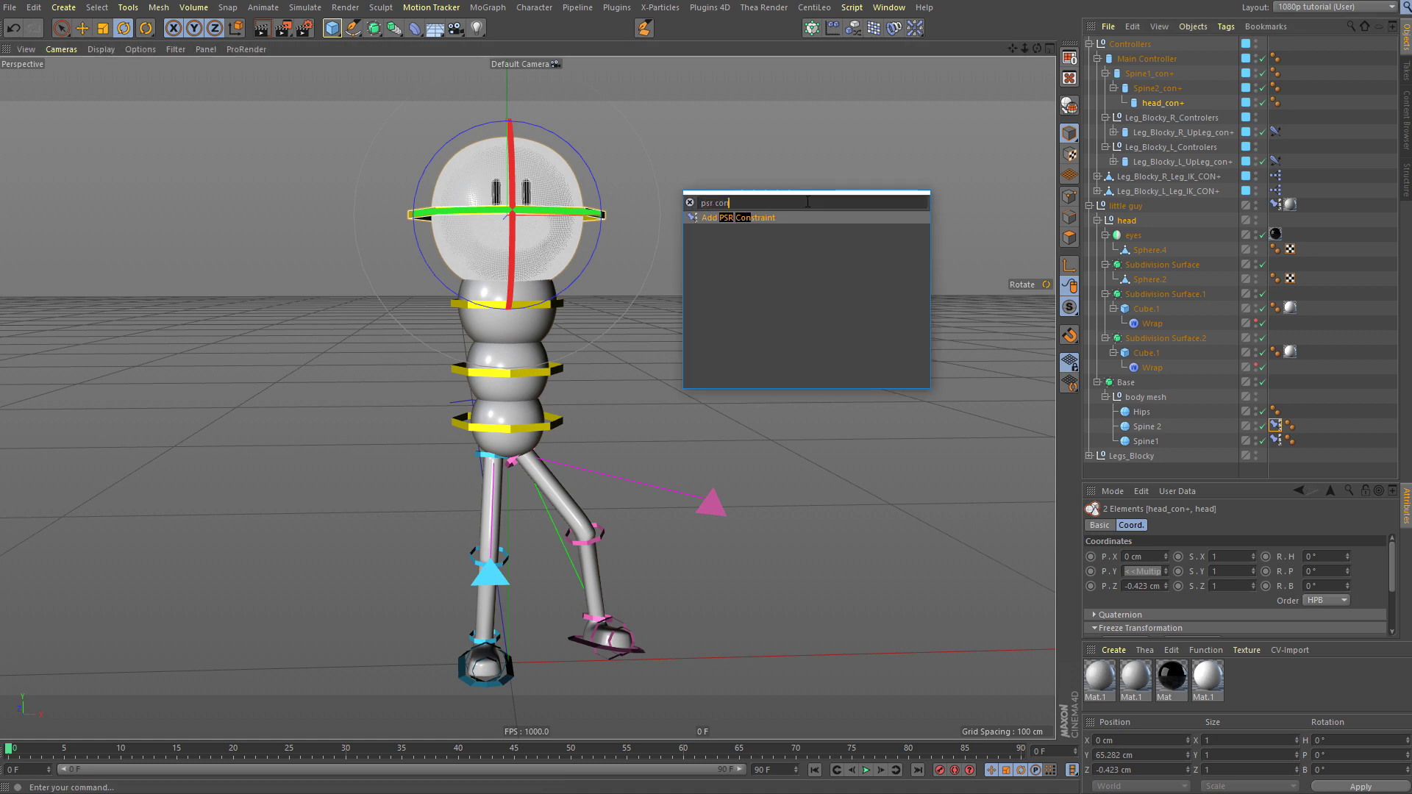
key(Return)
click(806, 200)
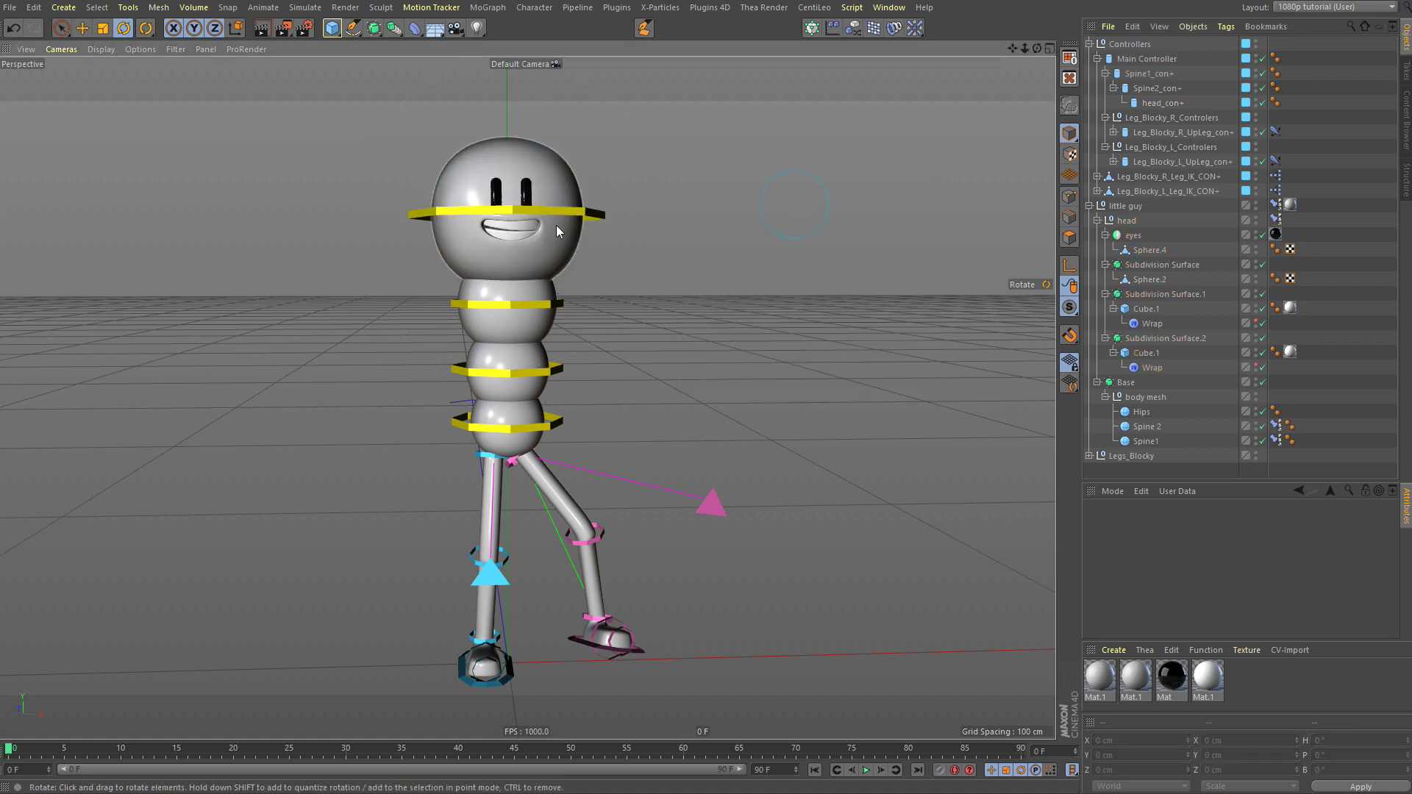
Step: Test-rotate head_con+, Spine2_con+ and Spine1_con+ in turn, undoing each rotation
click(601, 216)
click(701, 160)
drag(700, 160, 728, 243)
key(ctrl+z)
click(568, 306)
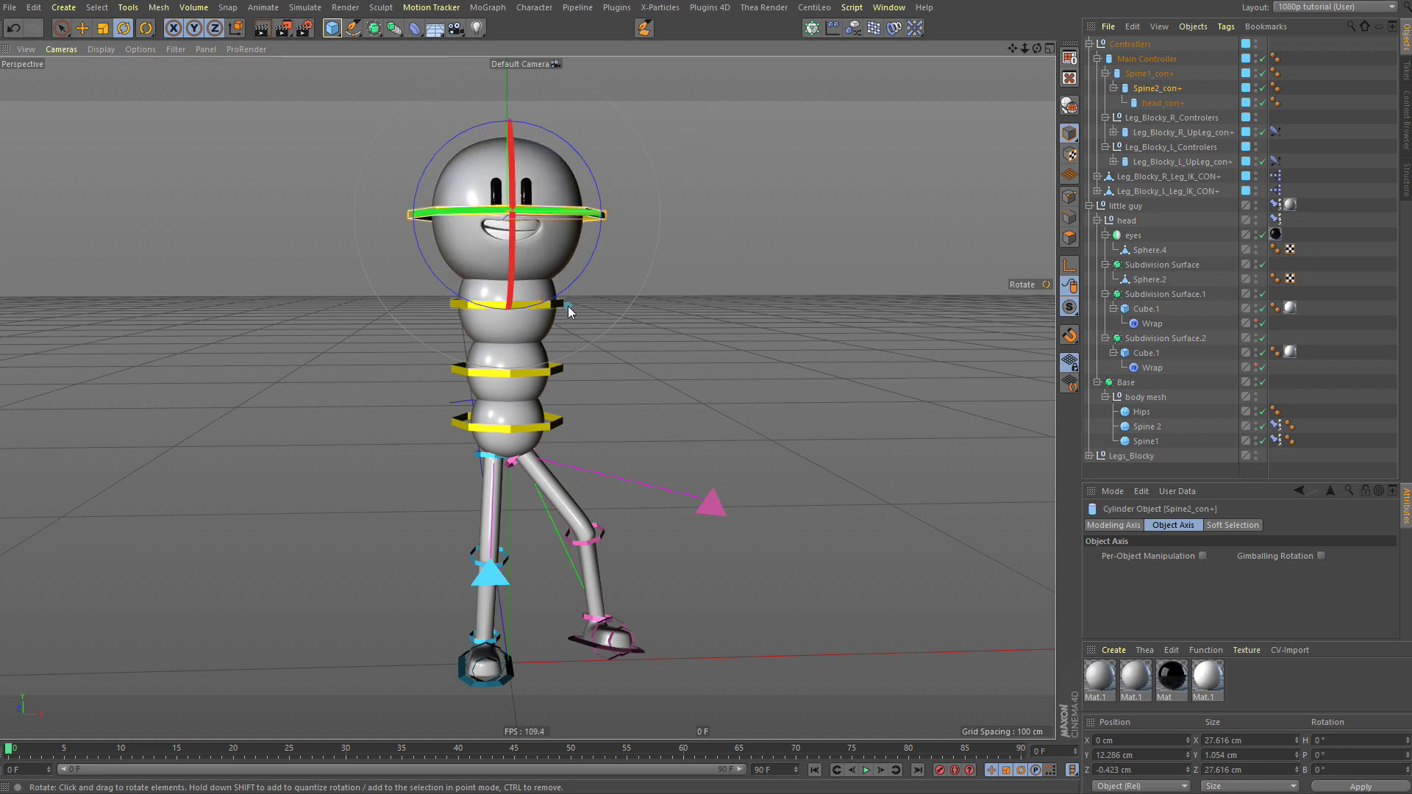
drag(728, 175, 658, 96)
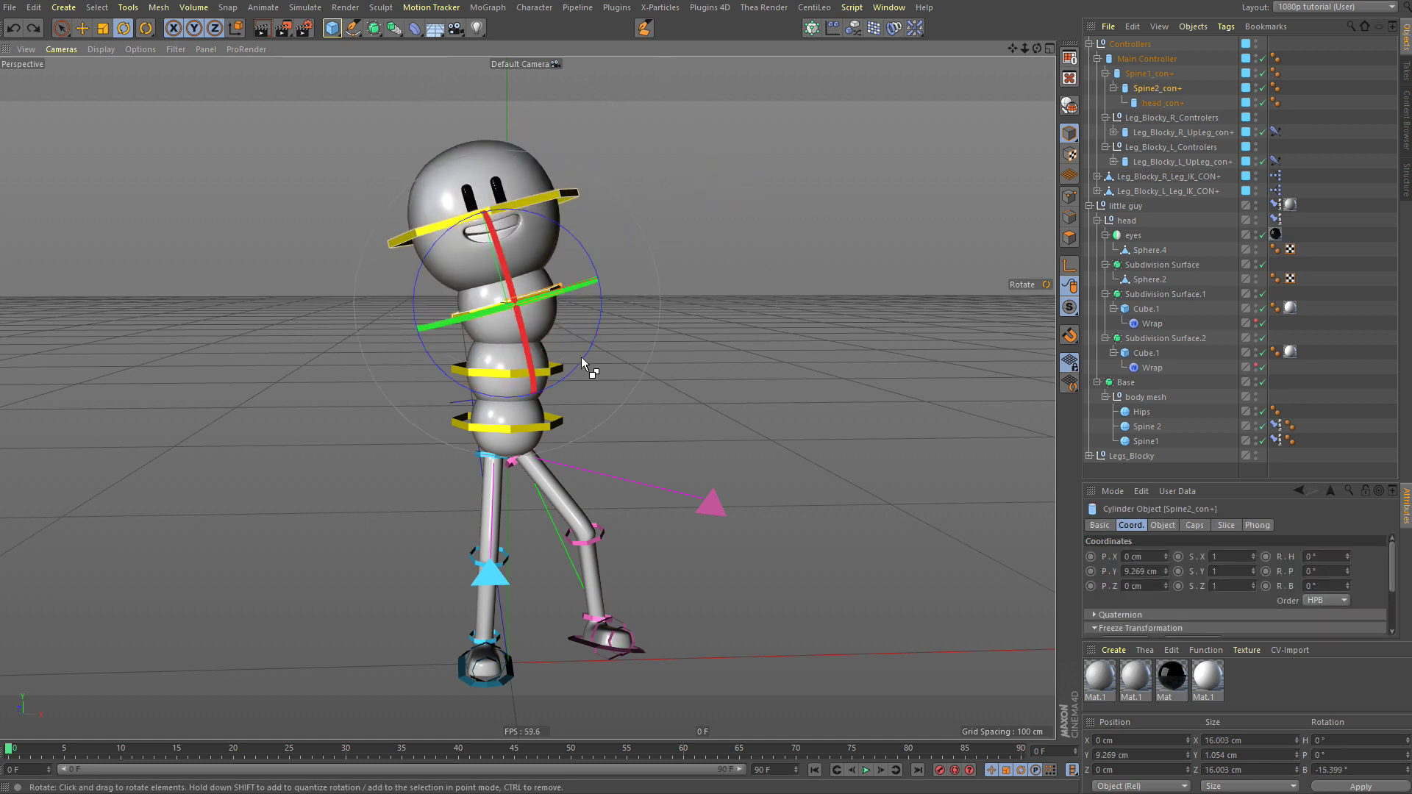
key(ctrl+z)
click(560, 370)
drag(738, 196, 678, 152)
key(ctrl+z)
click(780, 237)
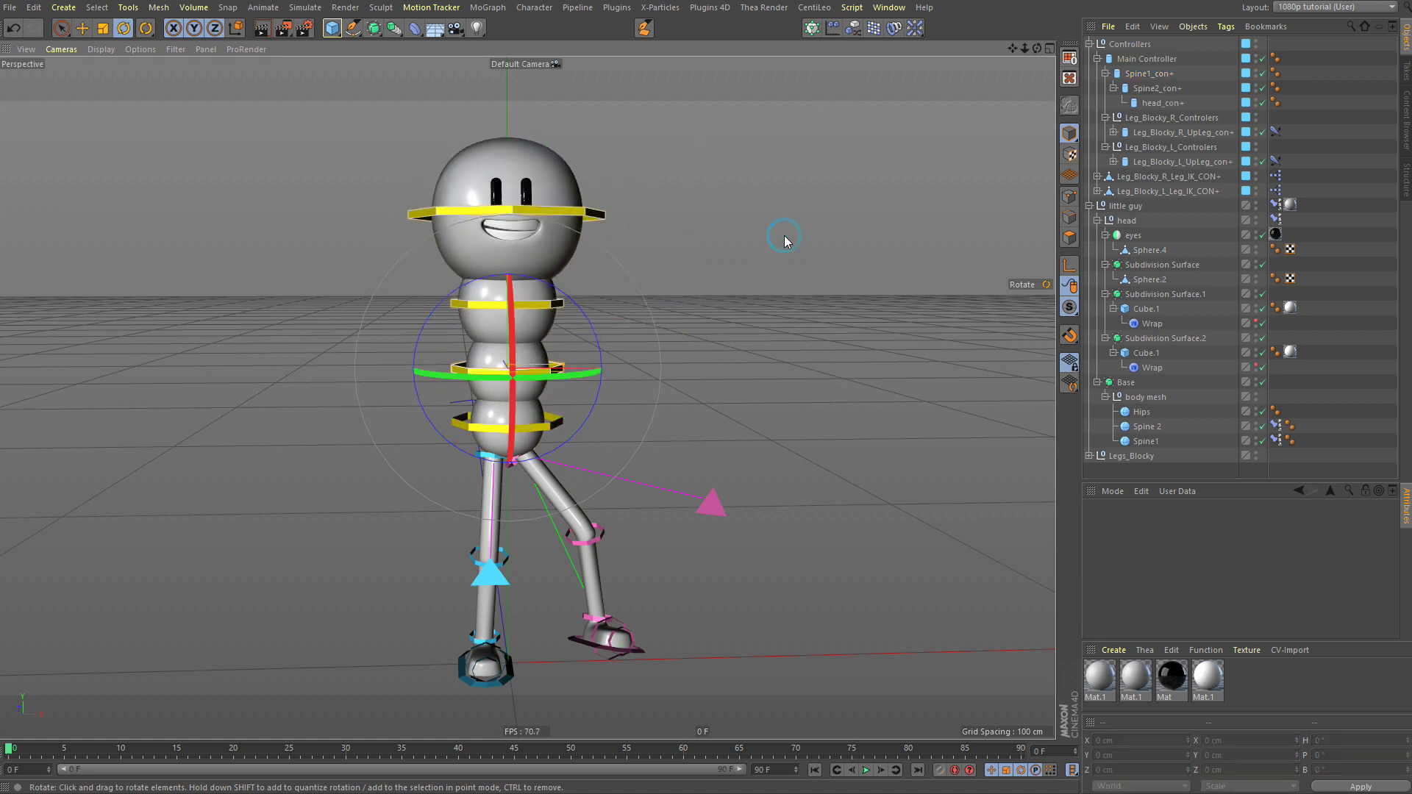
Step: Make head_con+ editable and move all its points straight up so the ring floats just above the head
click(607, 215)
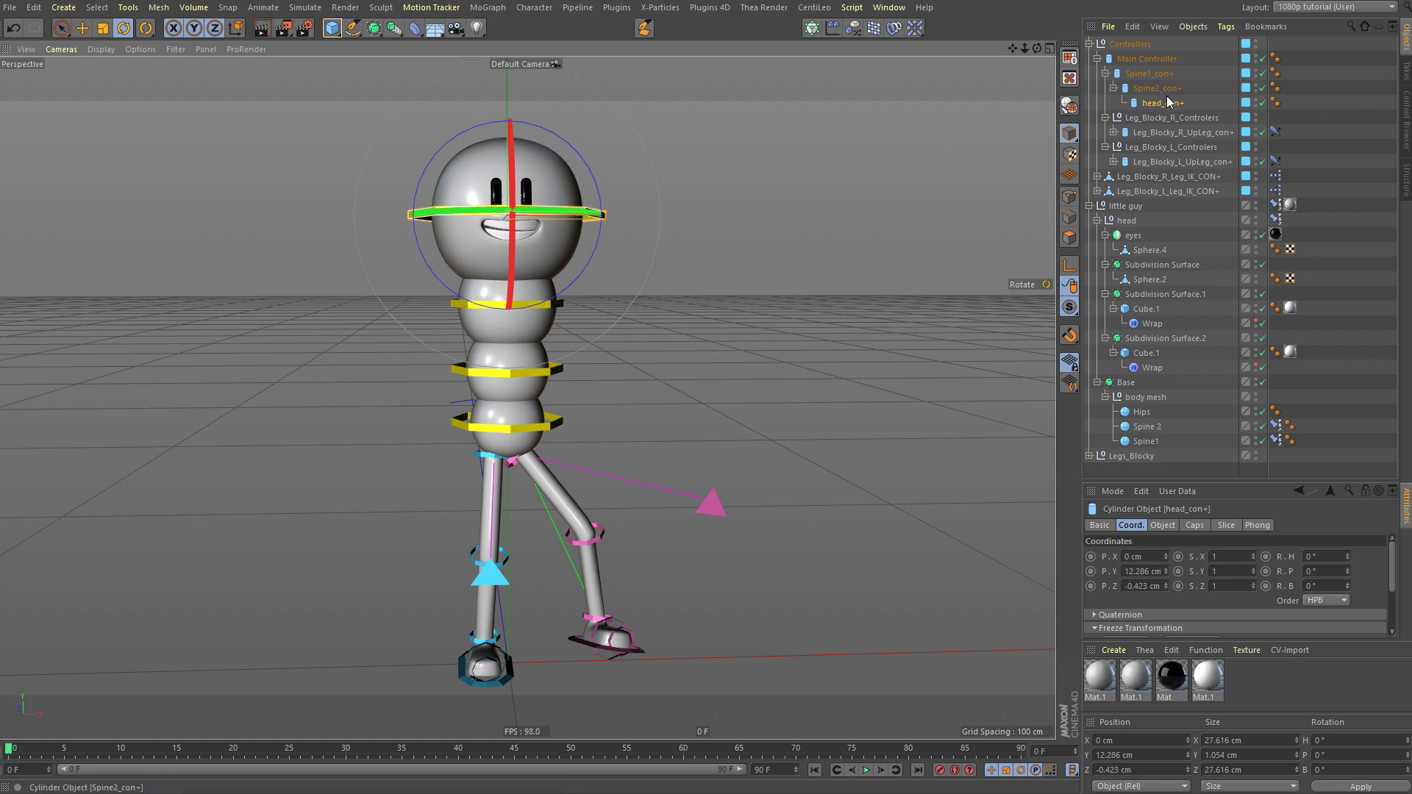
key(c)
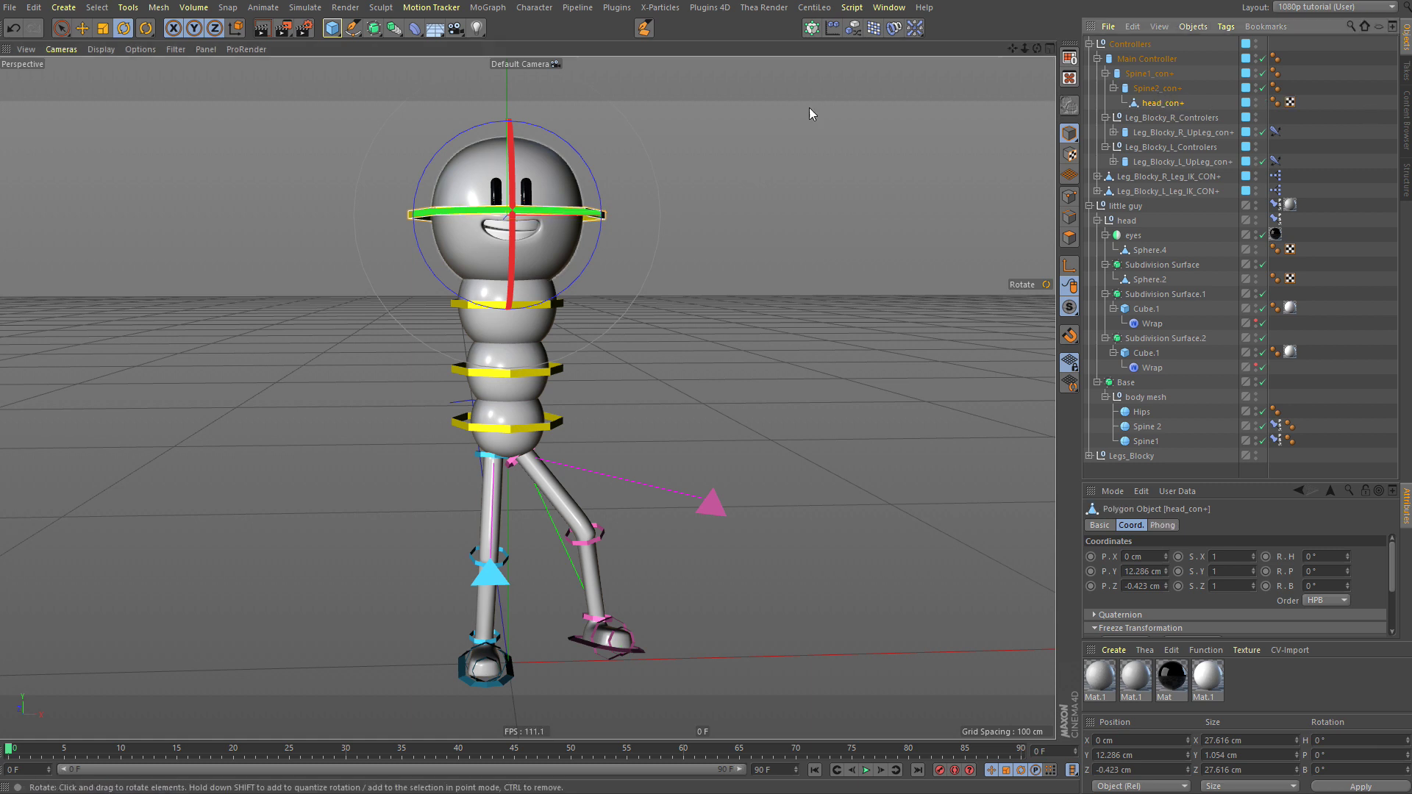
click(1070, 197)
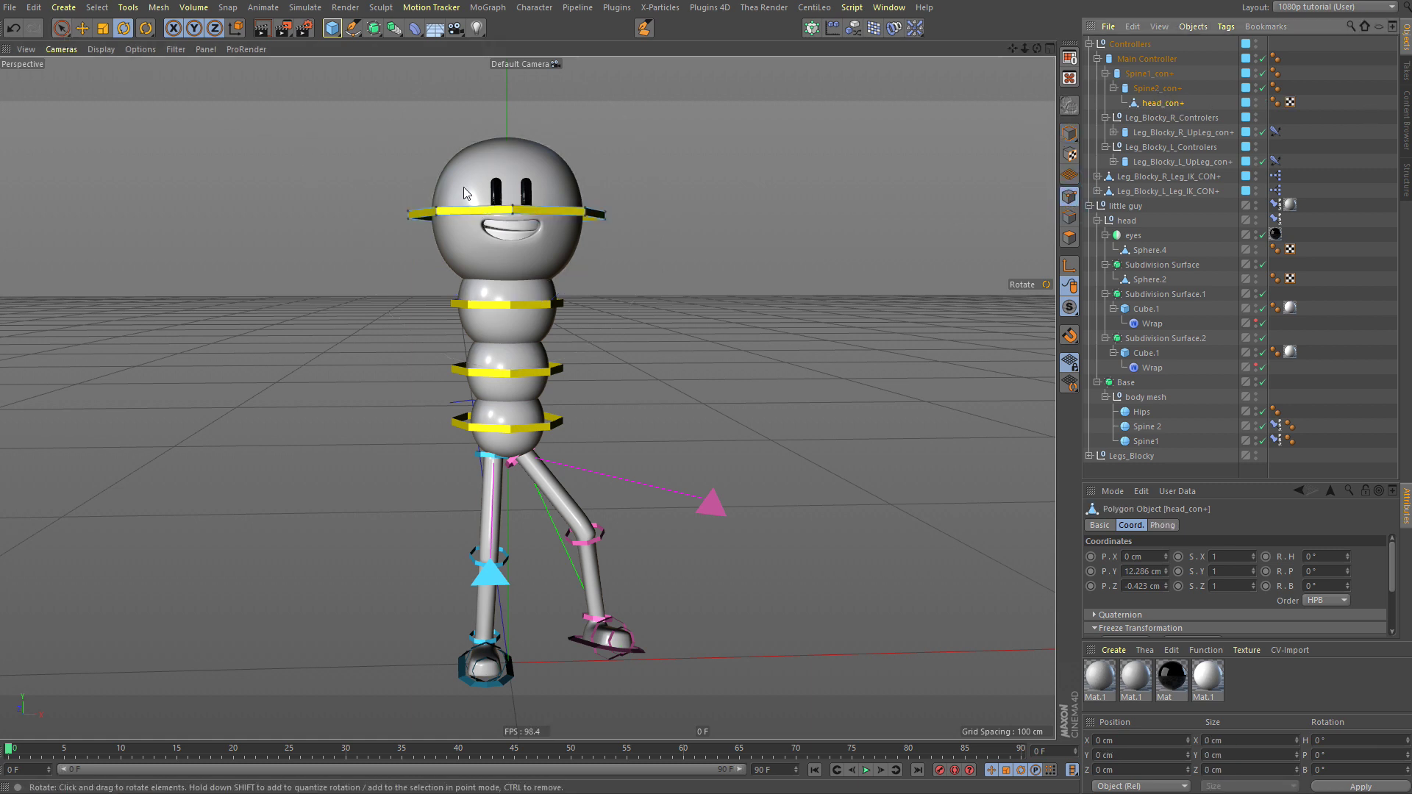
drag(372, 139, 741, 285)
key(e)
drag(503, 150, 507, 44)
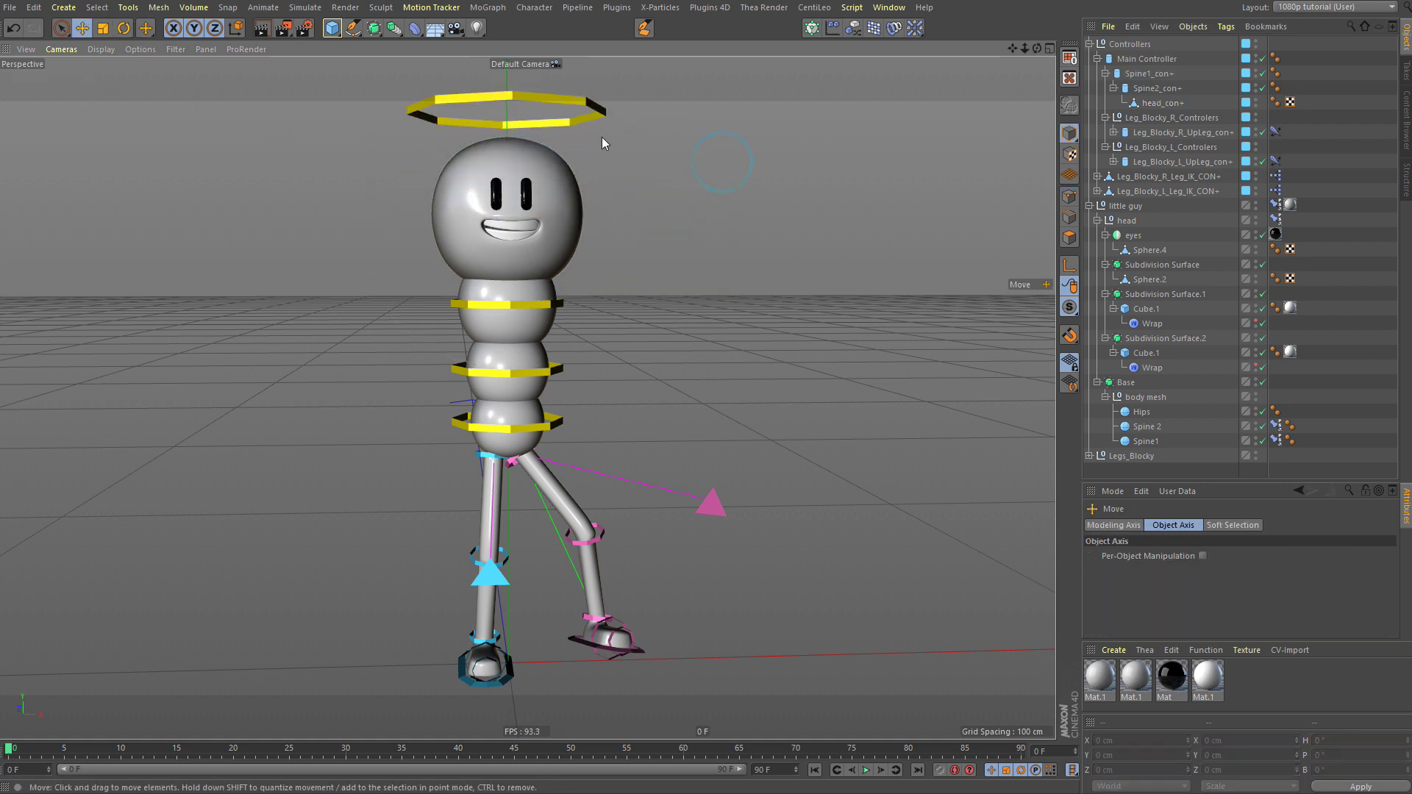
Step: Test-rotate the raised head controller and undo the rotation
key(r)
drag(515, 221, 550, 259)
click(12, 27)
click(13, 28)
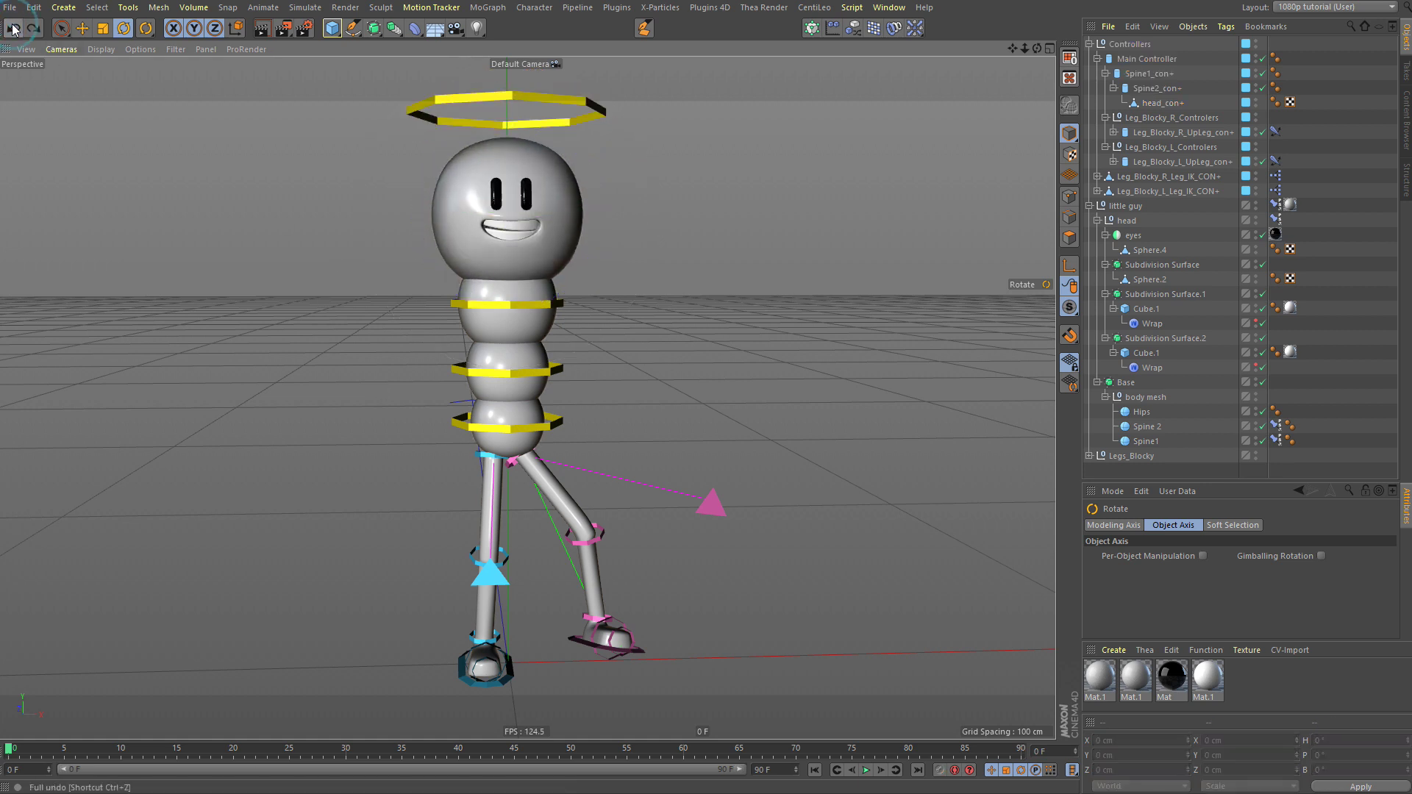
Step: Freeze all coordinates of Spine1_con+, Spine2_con+ and head_con+ together
click(1350, 61)
click(1149, 74)
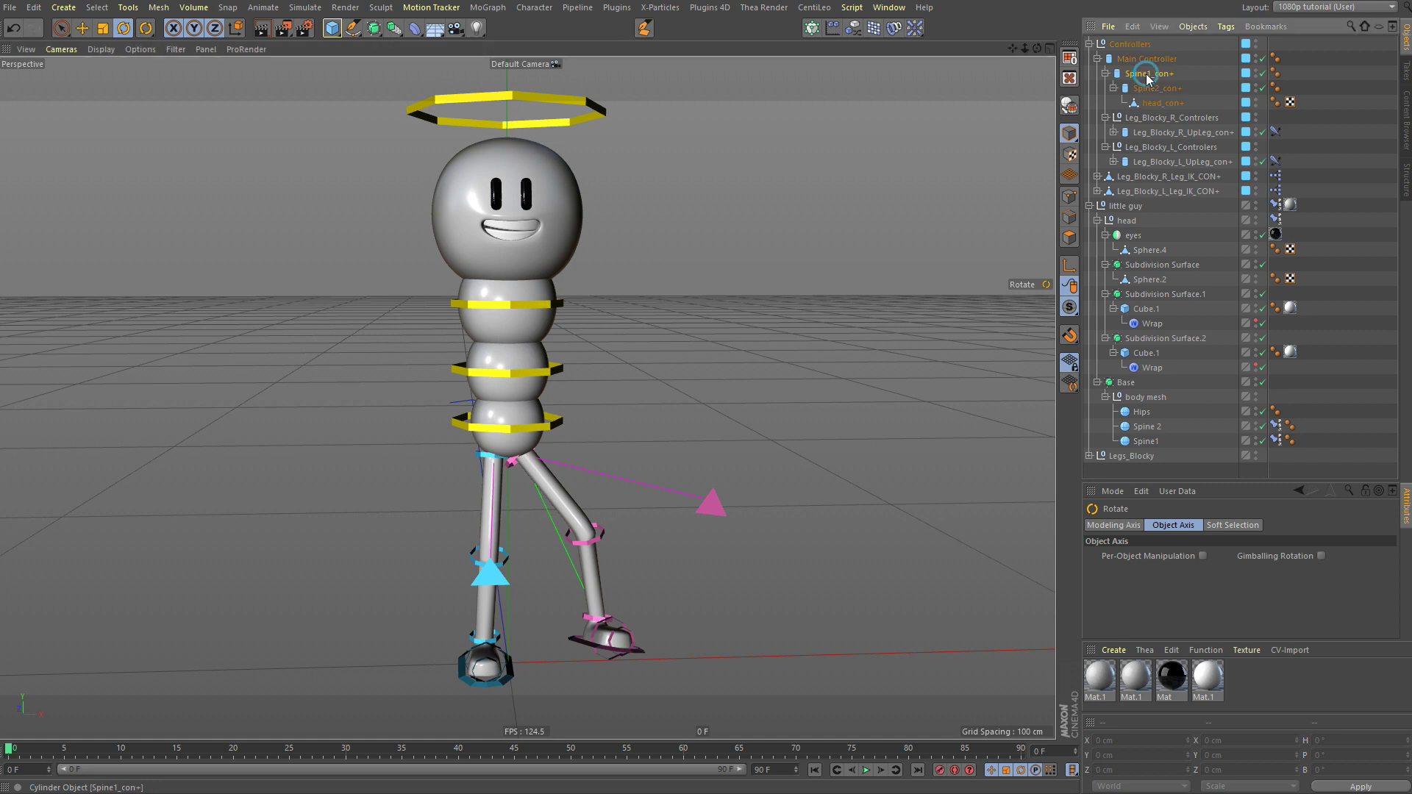
ctrl+click(1154, 90)
ctrl+click(1167, 105)
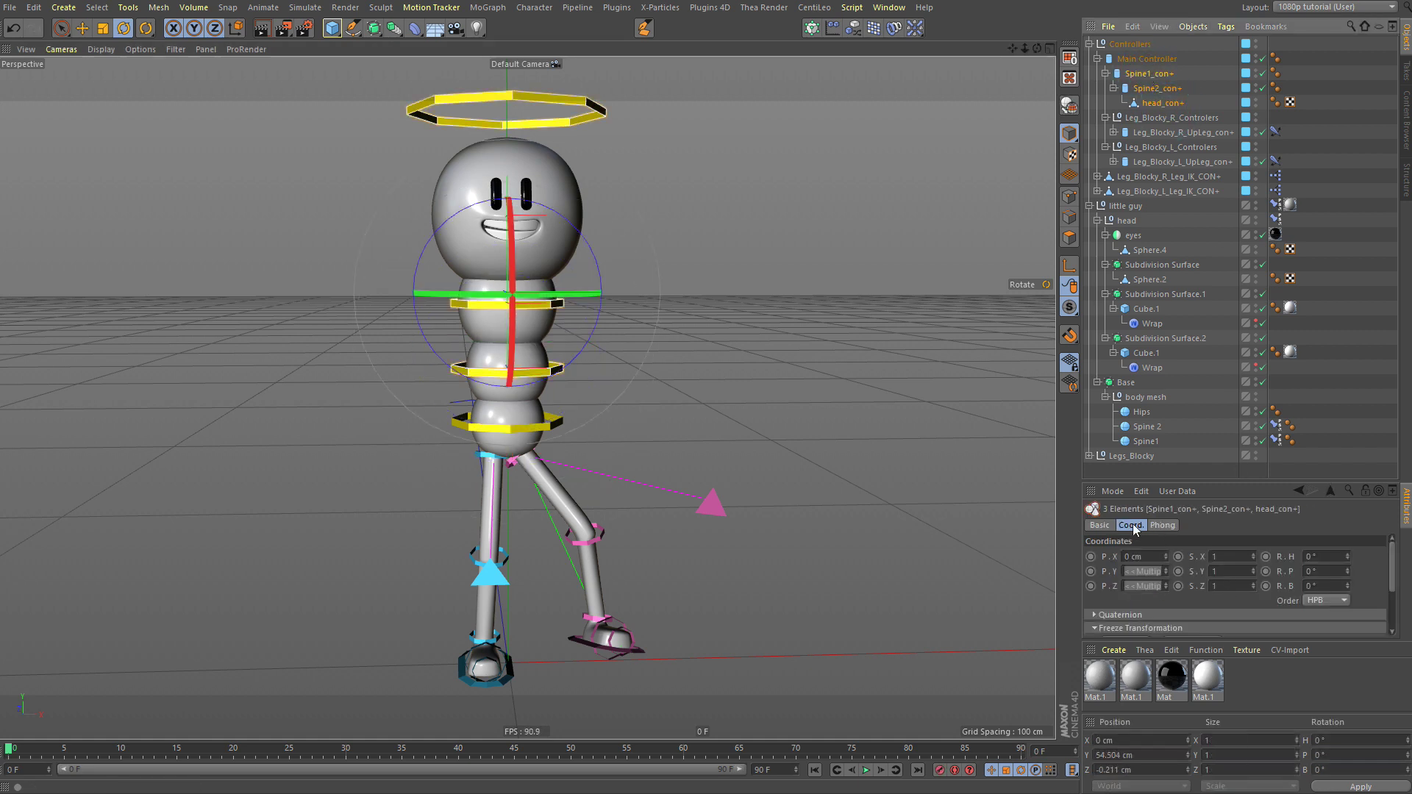
drag(1181, 480, 1181, 265)
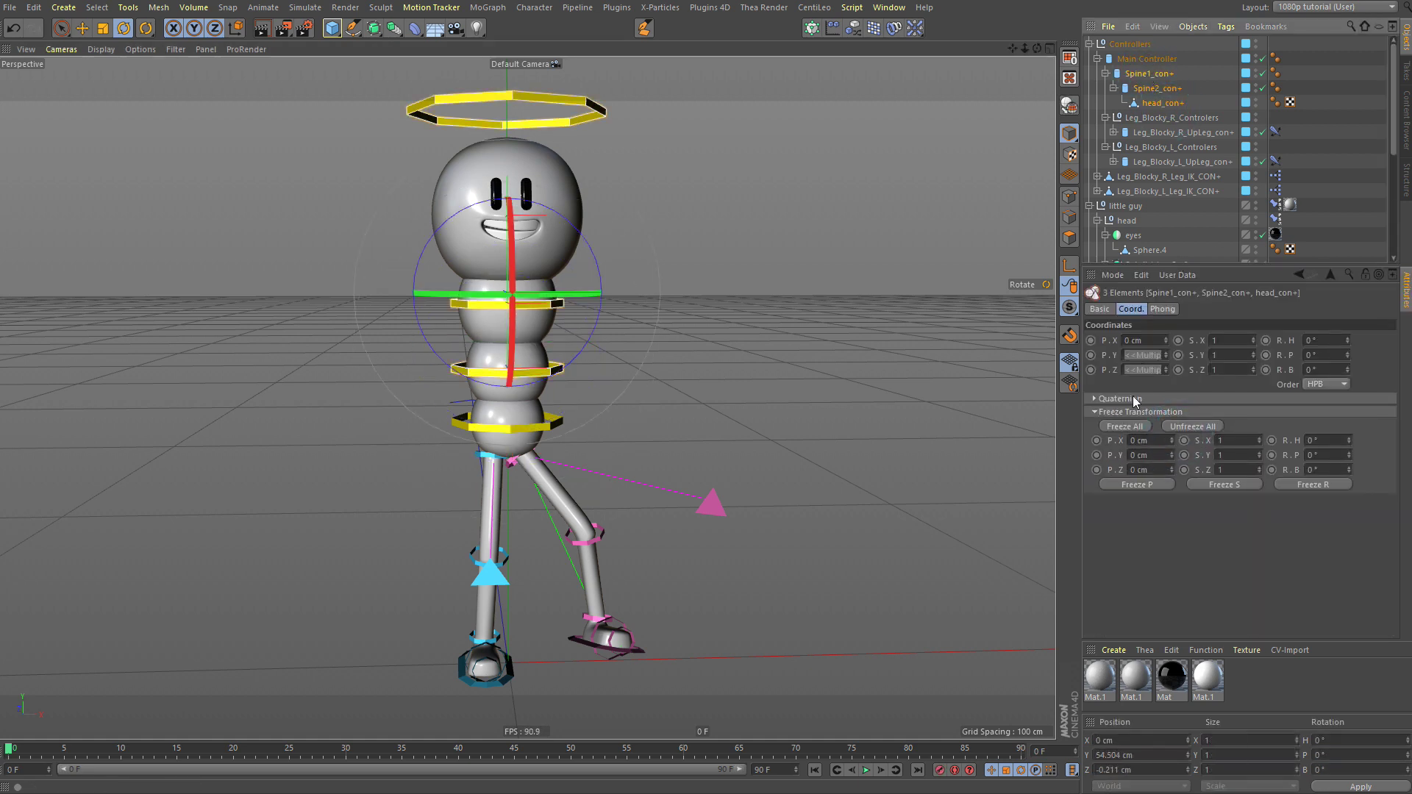
click(843, 166)
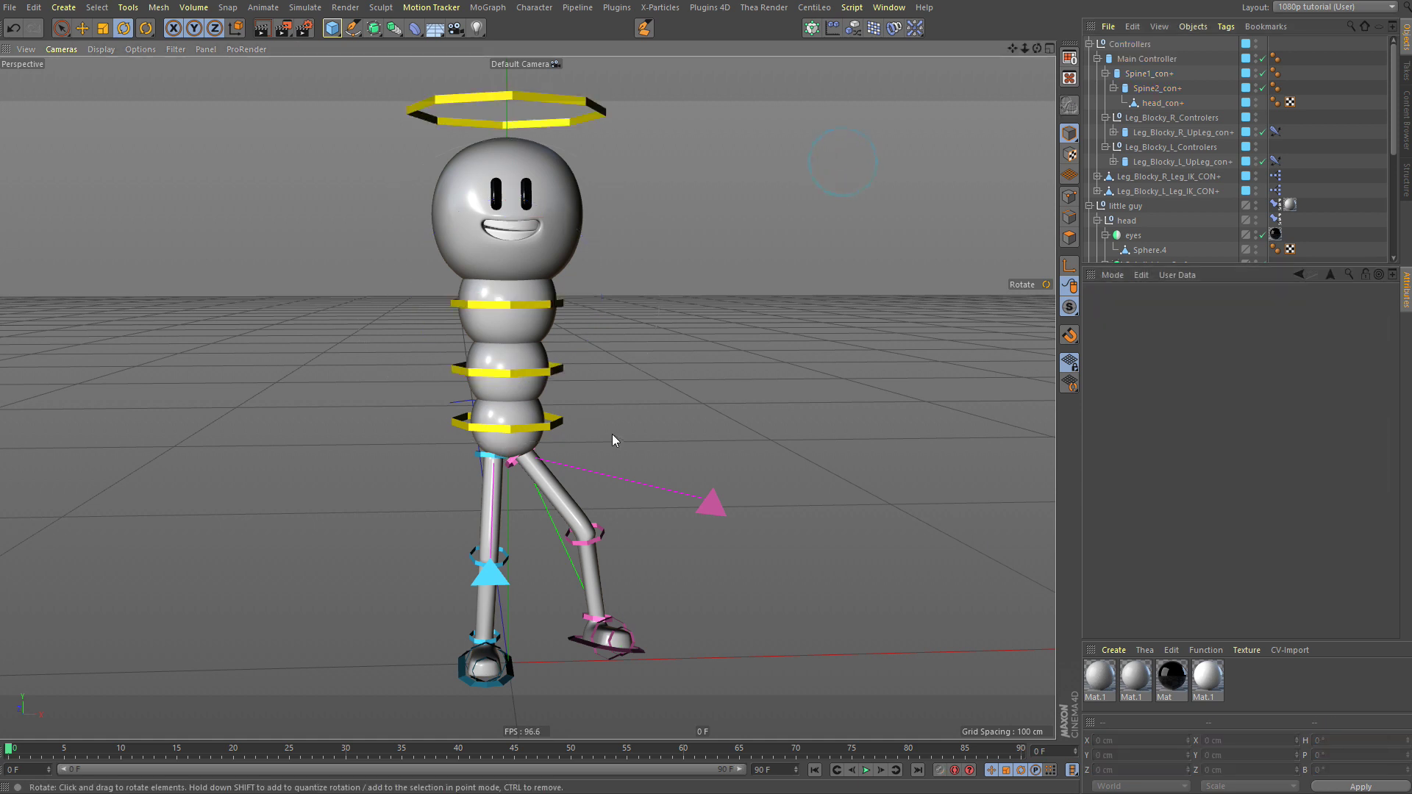
Step: Test the frozen spine chain by rotating its controllers to bend the torso and head sideways
click(555, 307)
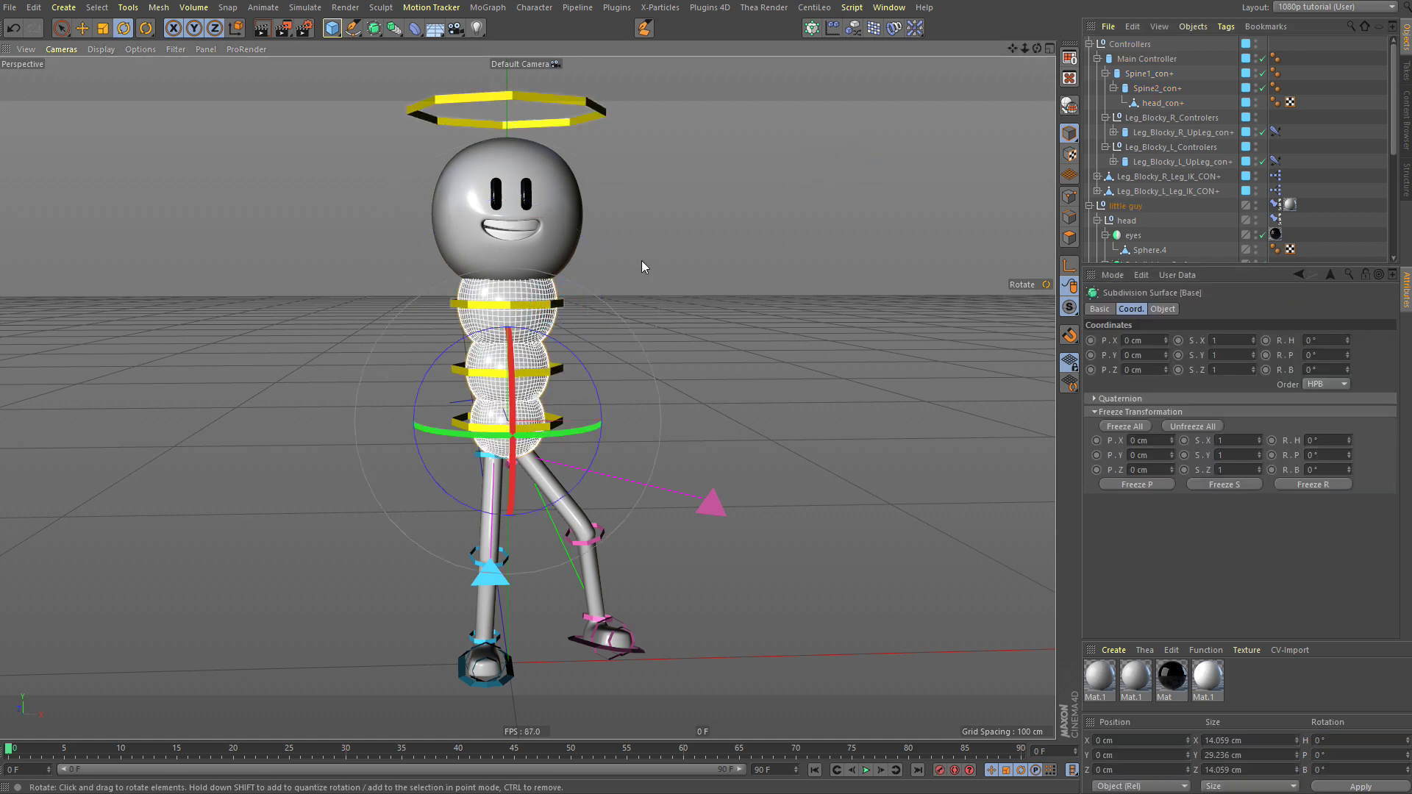
click(642, 260)
click(584, 293)
drag(648, 237, 684, 413)
click(556, 373)
click(391, 172)
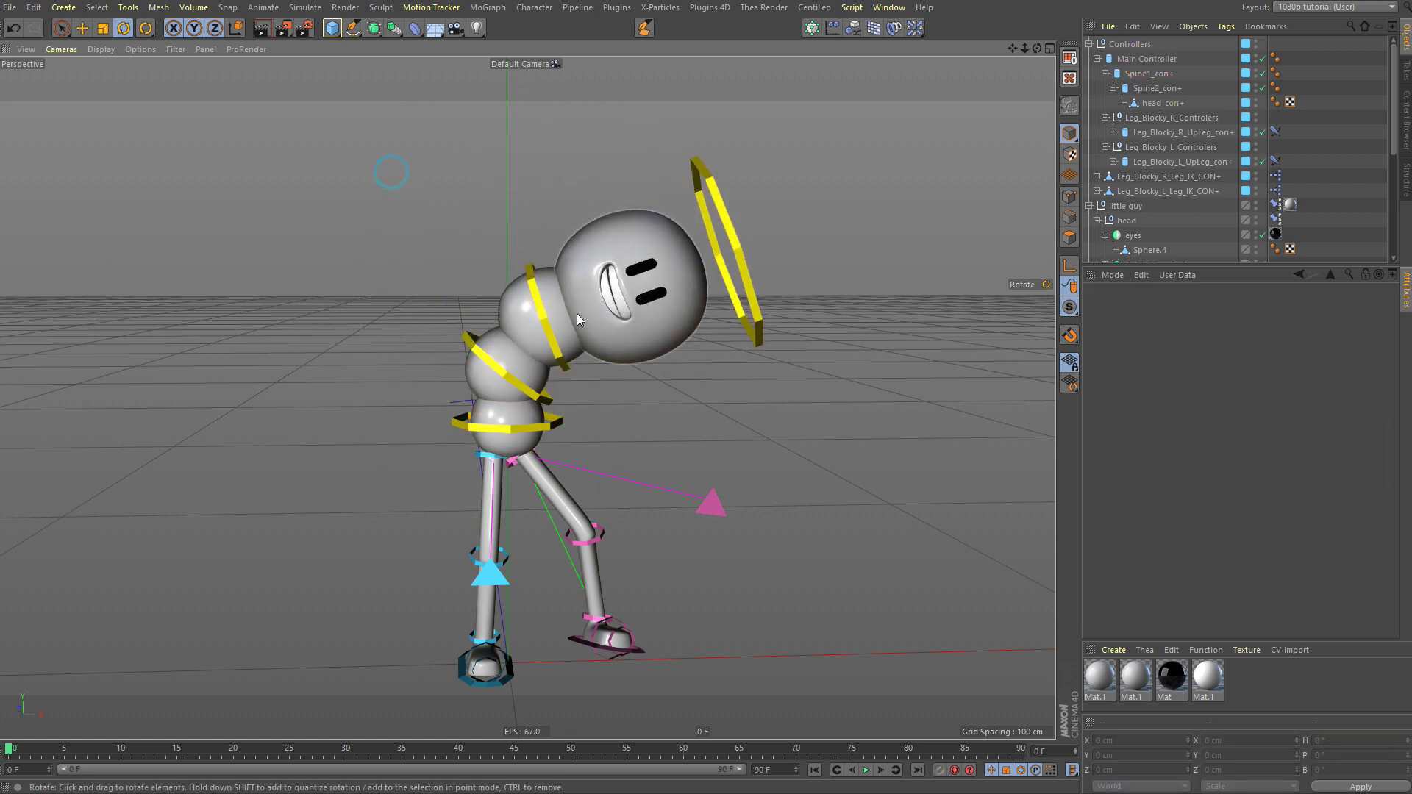
Step: Reset Spine2_con+ and Spine1_con+ to their frozen zero pose so the body stands upright
click(540, 299)
key(alt+0)
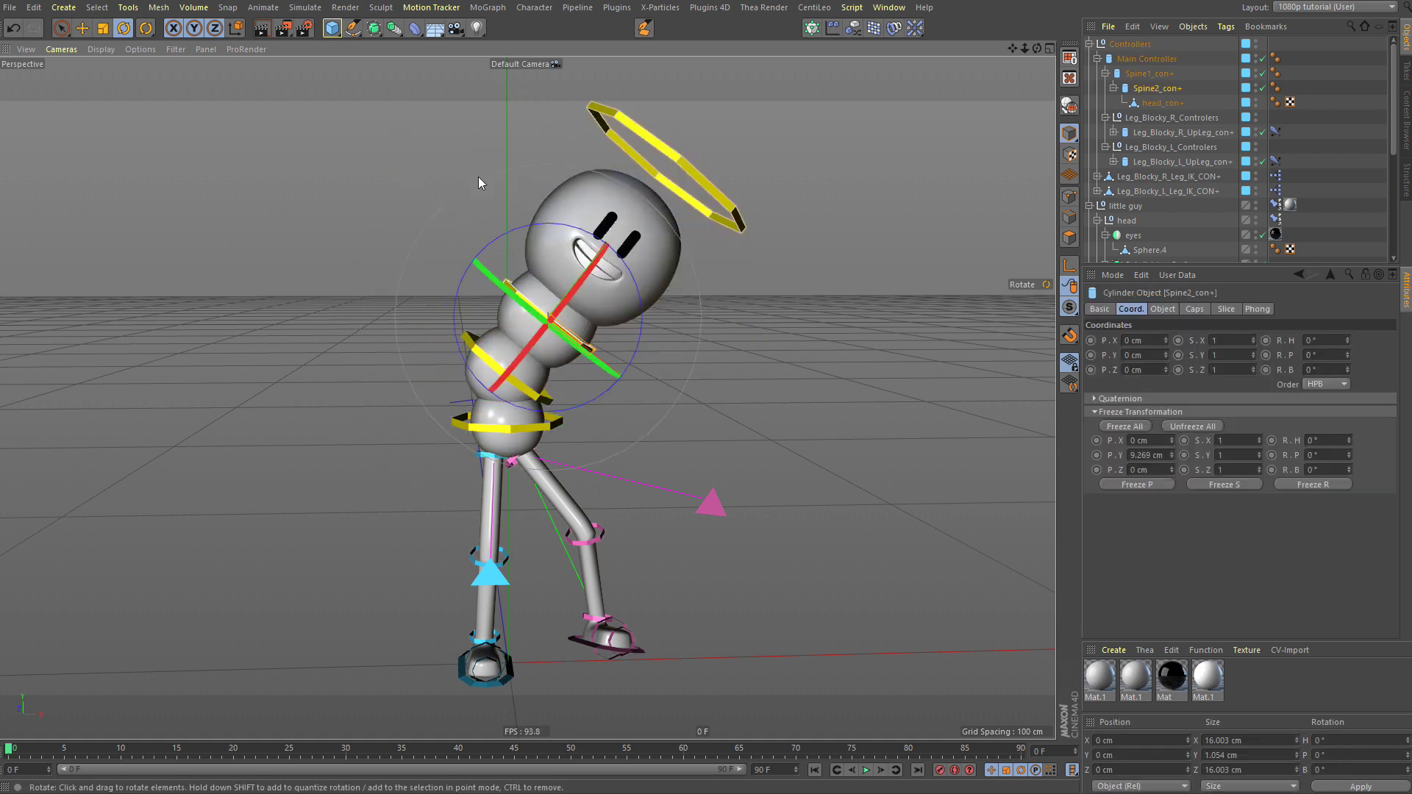
click(472, 343)
key(0)
key(r)
click(808, 239)
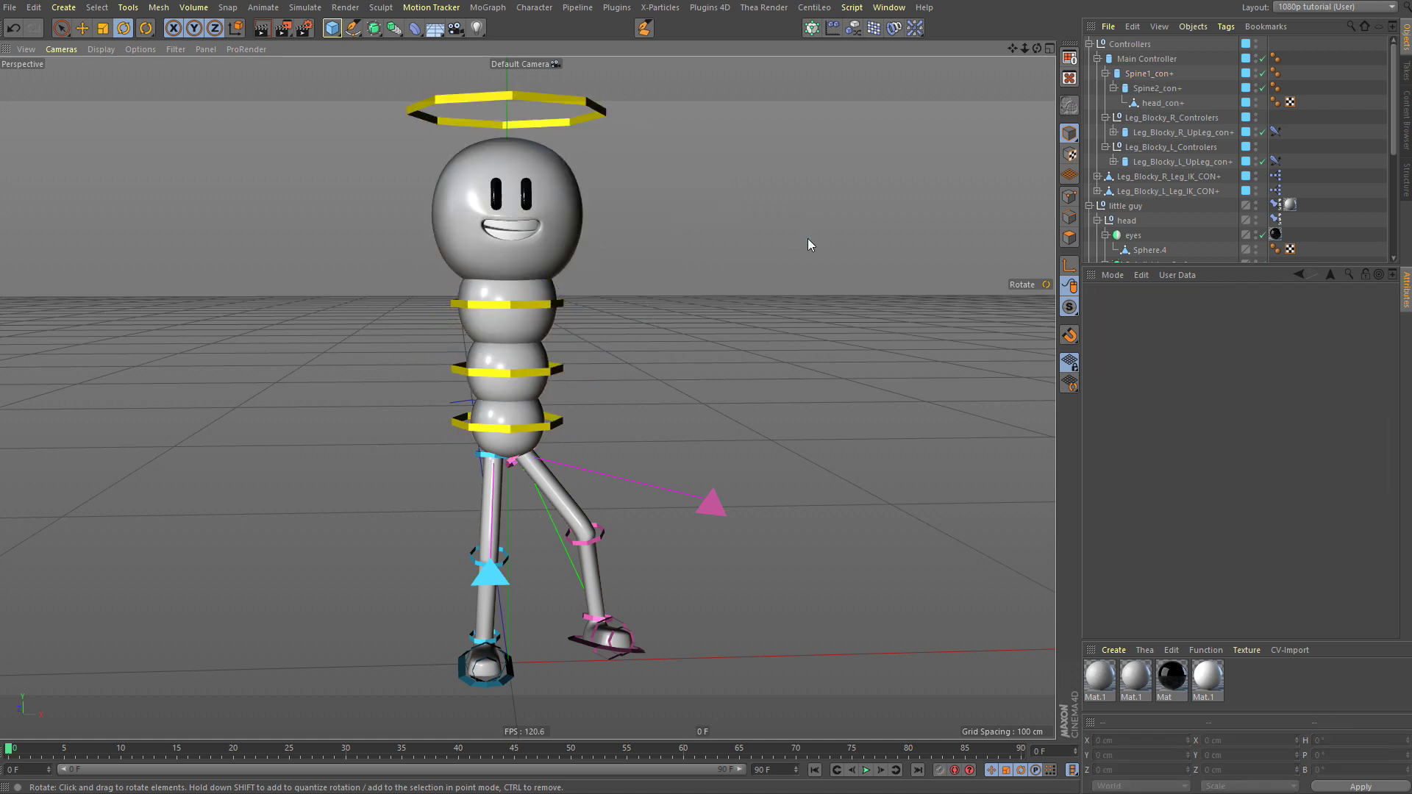
Step: Collapse the Controllers group, switch to the Limbs_Pack_003.c4d project and copy the Block Arms rig
alt+drag(519, 269, 528, 333)
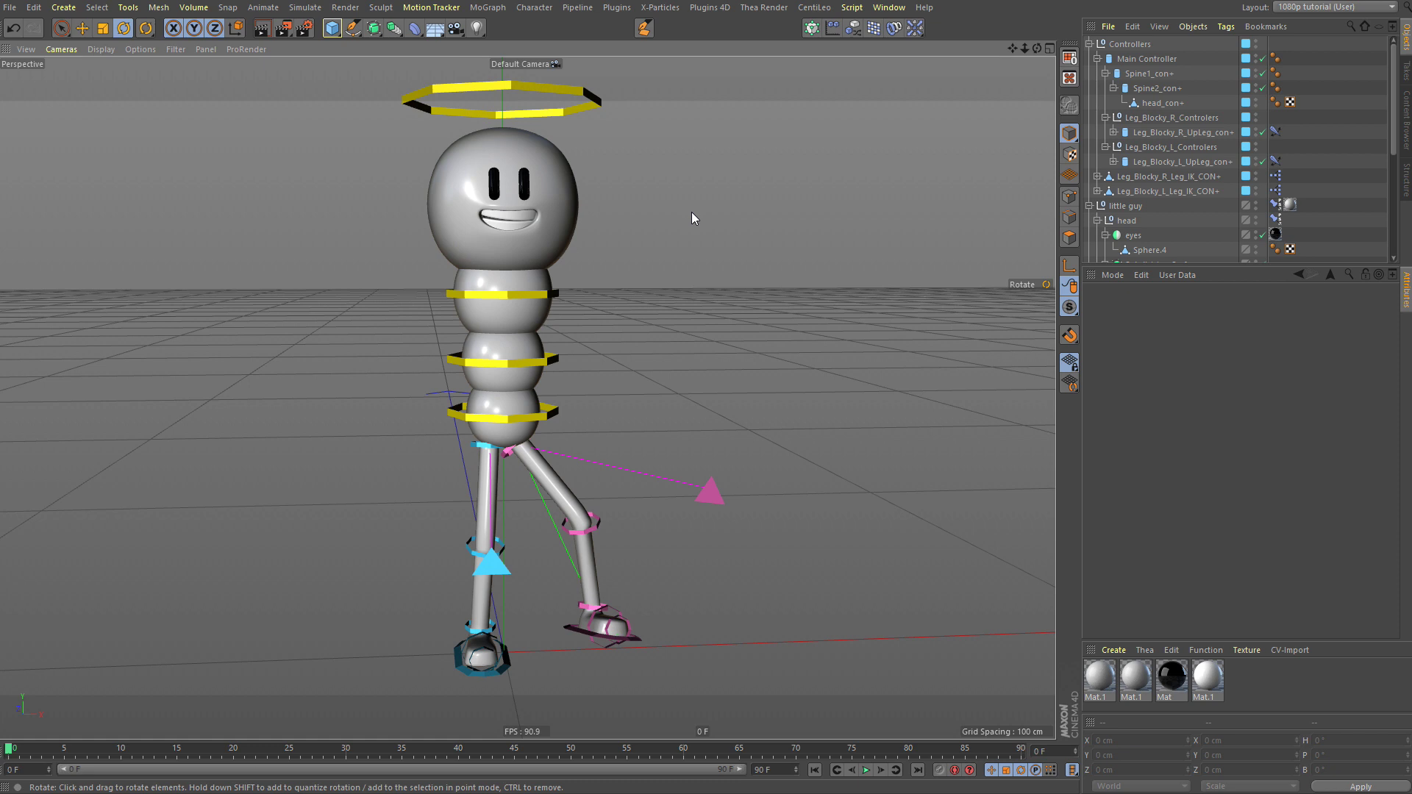
click(1090, 44)
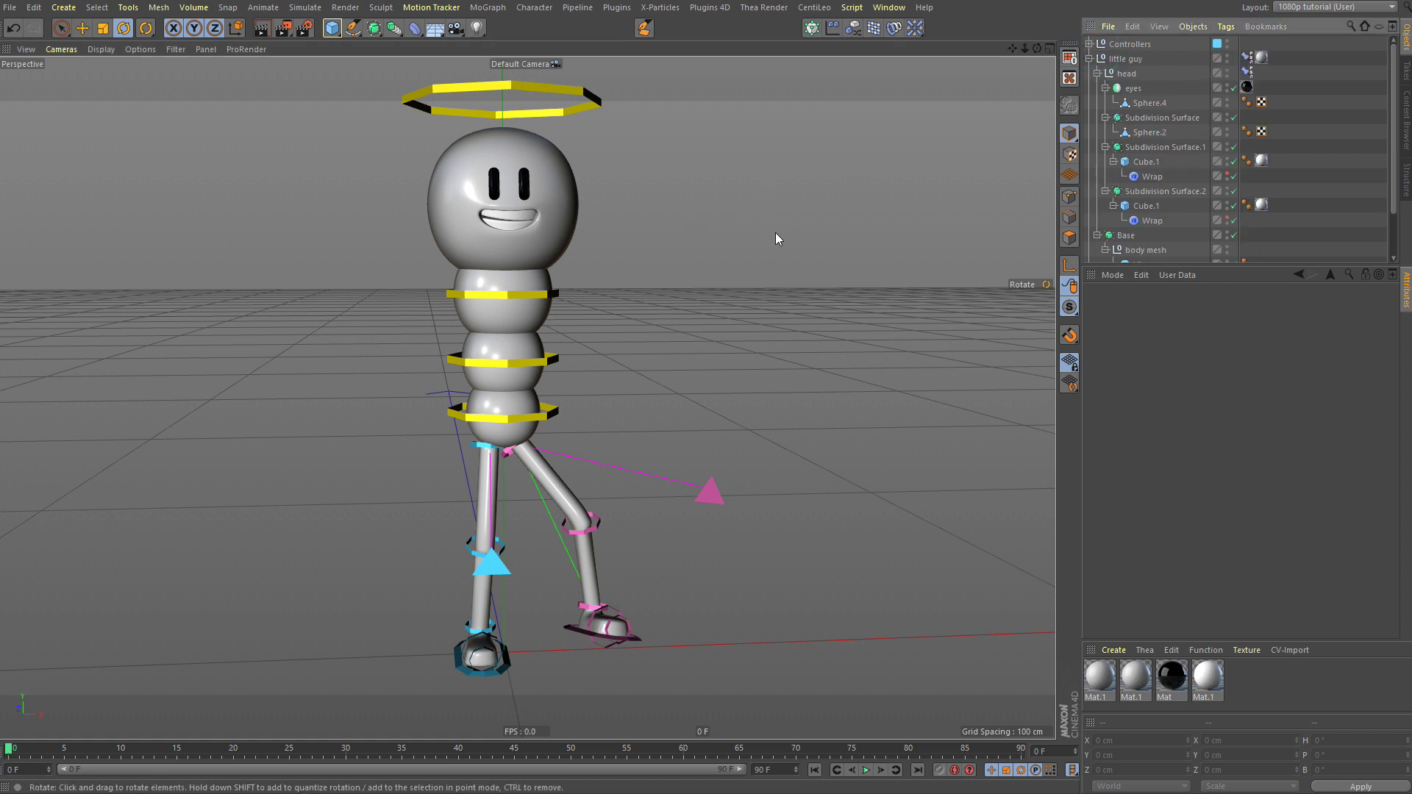
key(v)
key(Escape)
key(v)
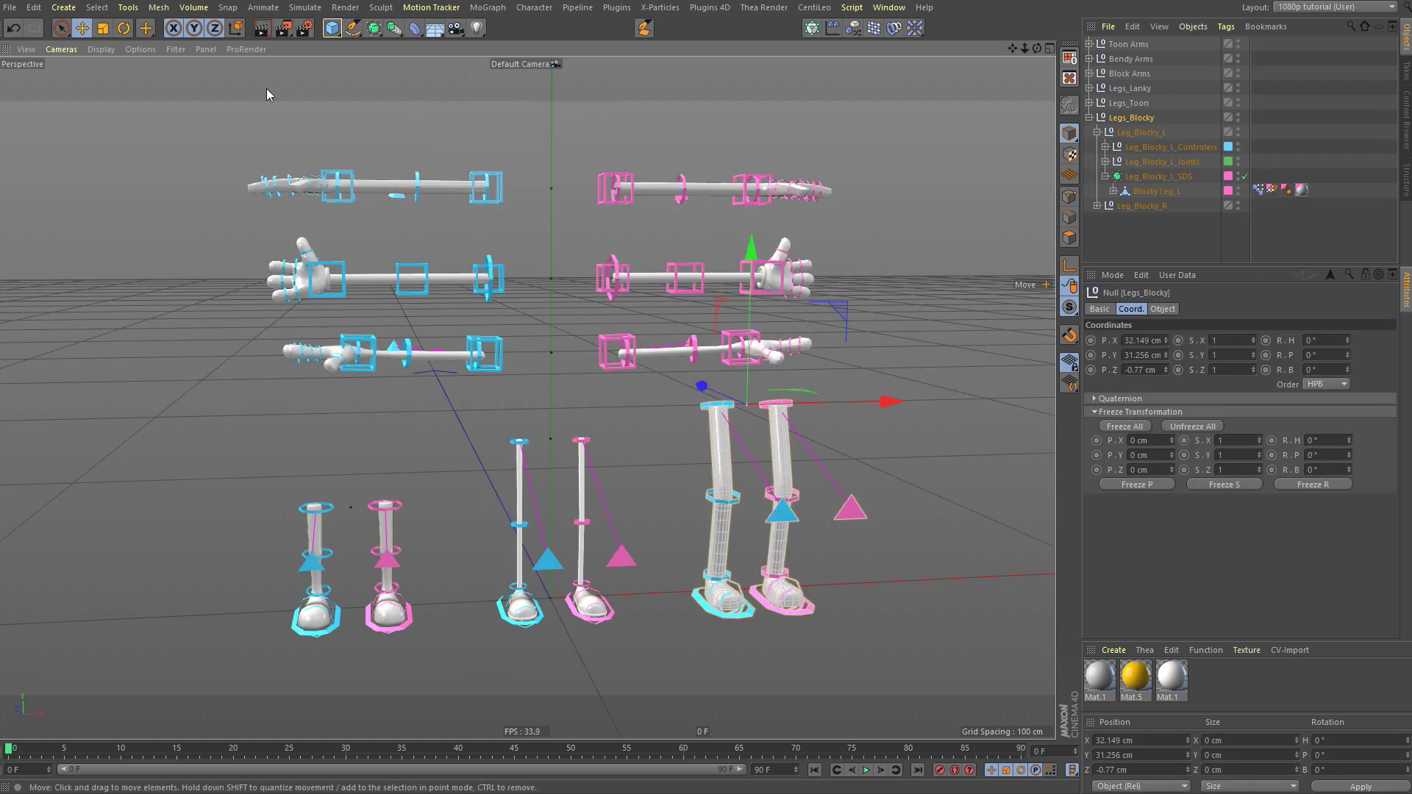
click(498, 195)
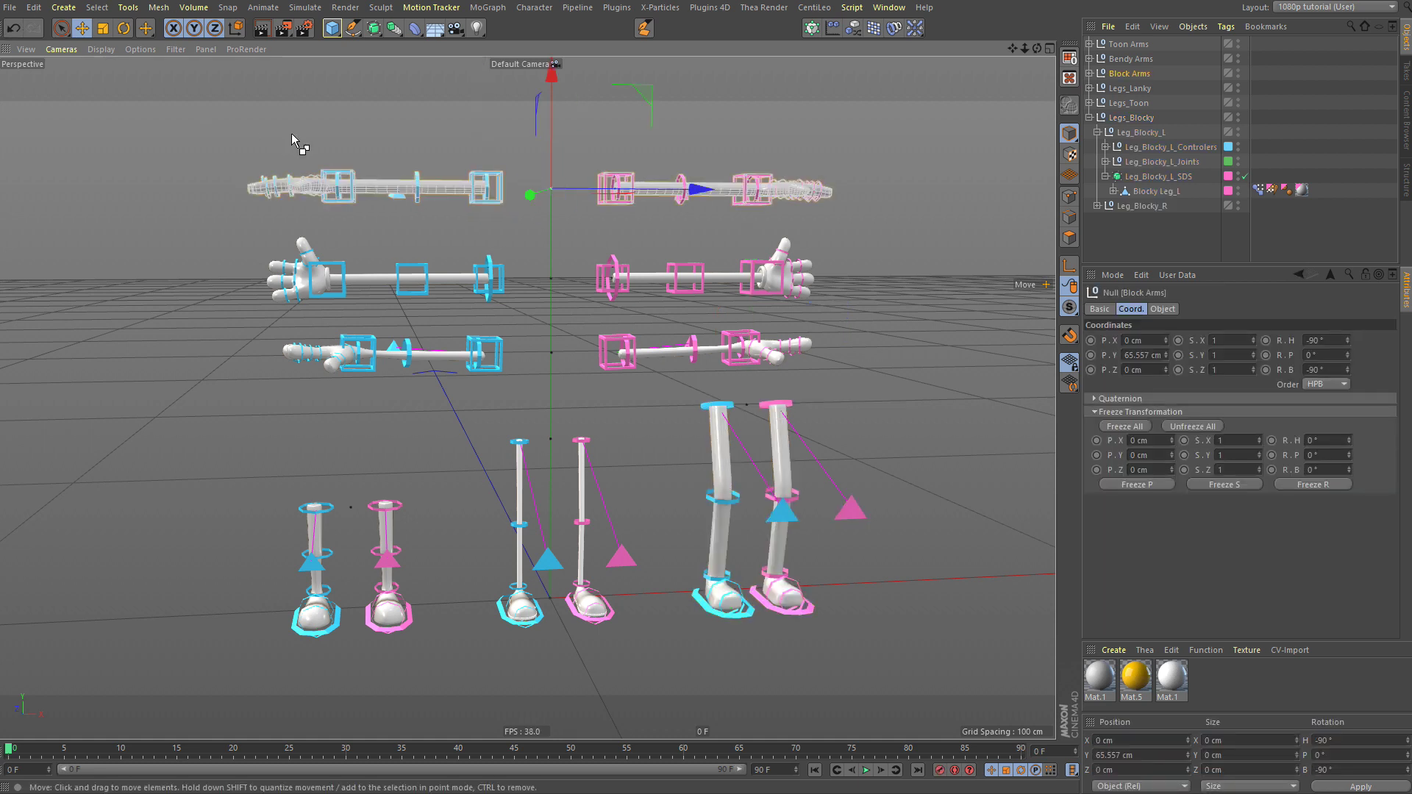
Step: Paste Block Arms into the round body project and lower the rig to a Y position of about 52.9 cm
key(v)
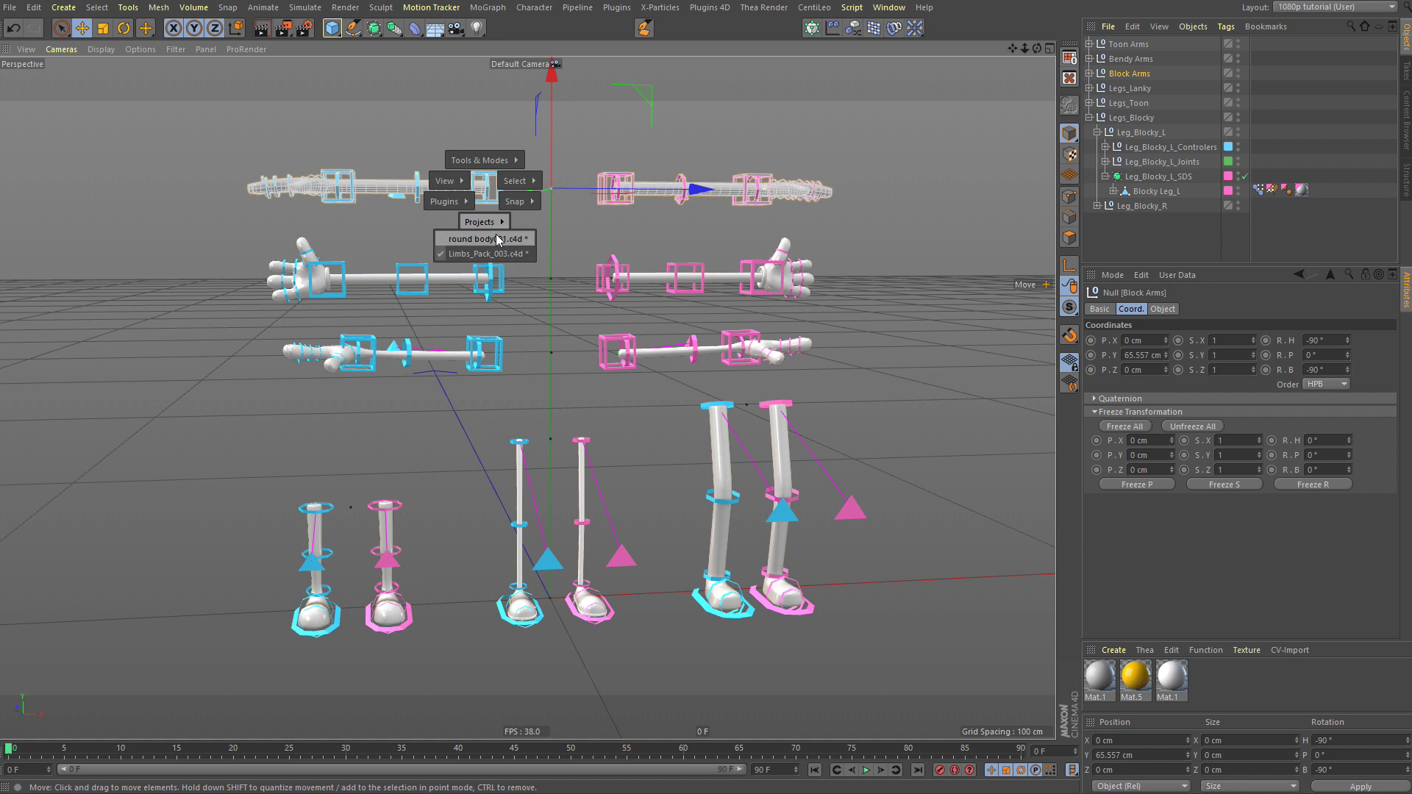
click(495, 234)
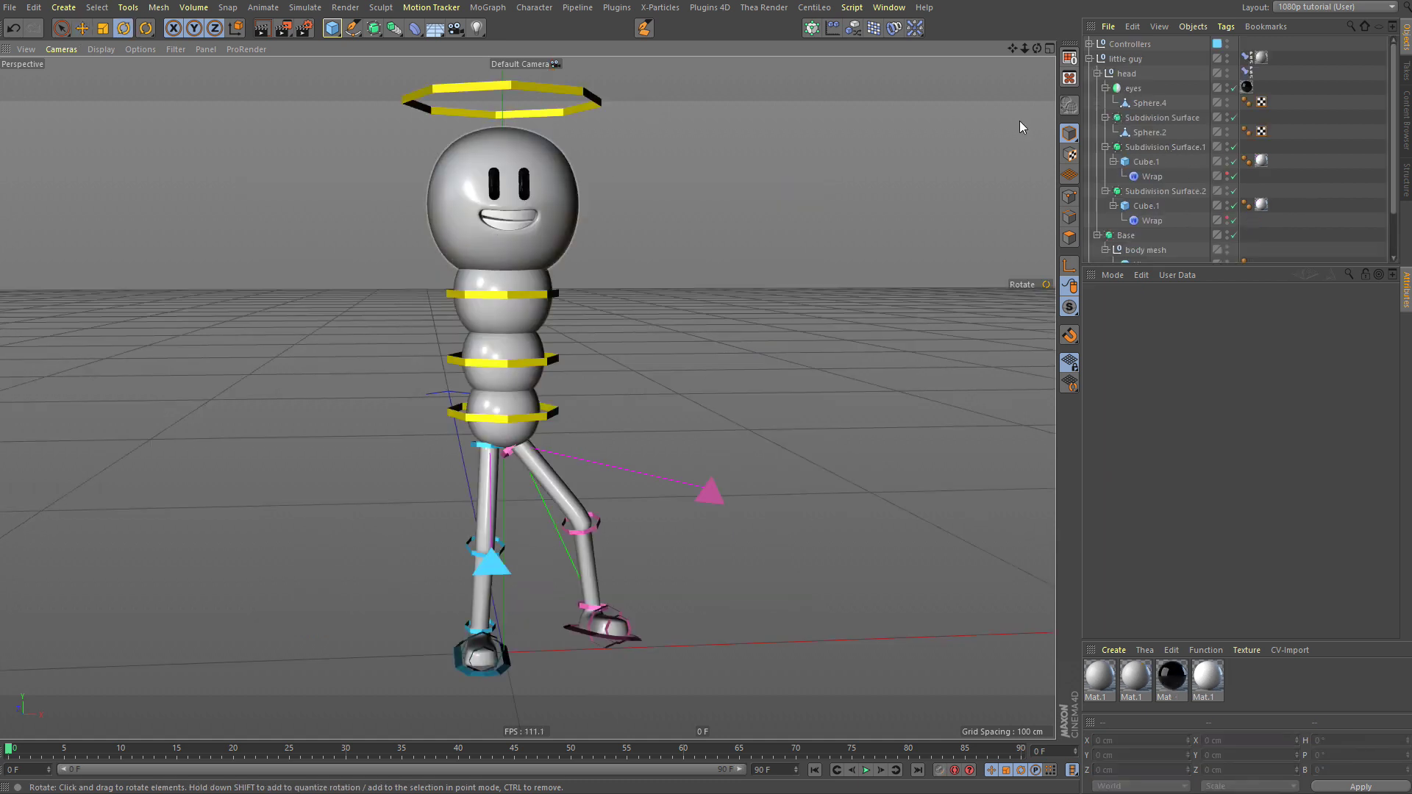
key(ctrl+v)
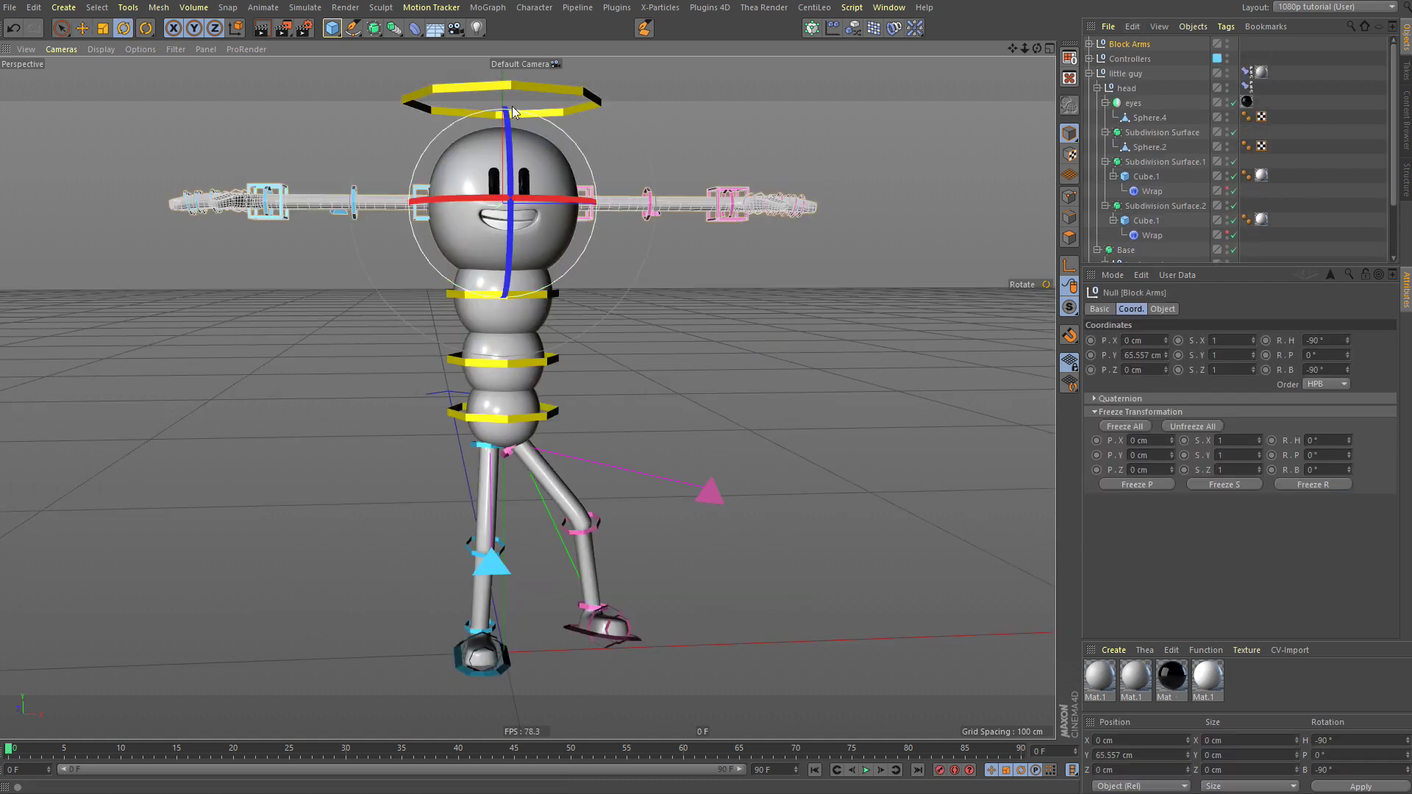
key(e)
drag(513, 107, 520, 208)
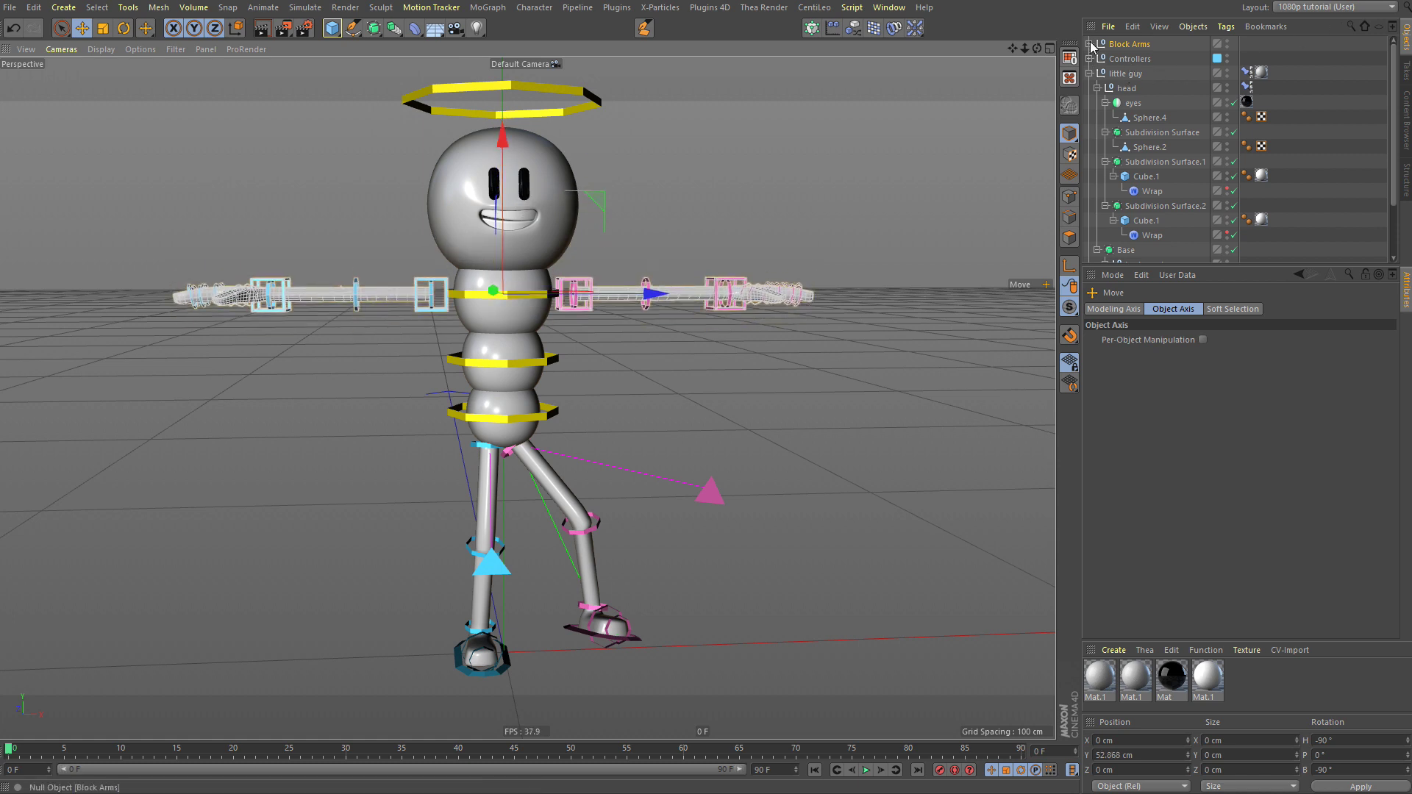
Step: Move the BlockArm_L_Control group out of Block_Arm_L and parent it to Spine2_con+
click(1098, 88)
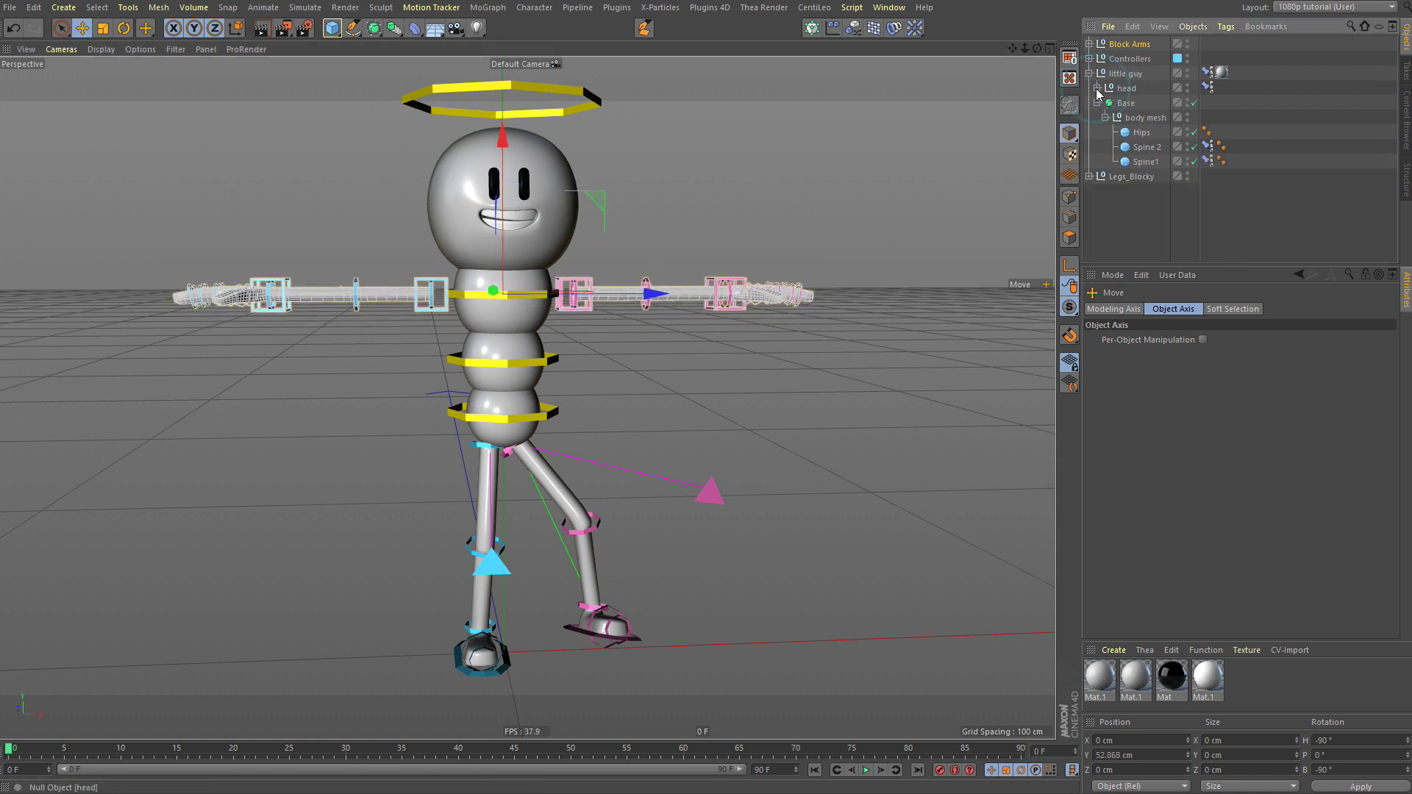
click(1089, 74)
click(1089, 59)
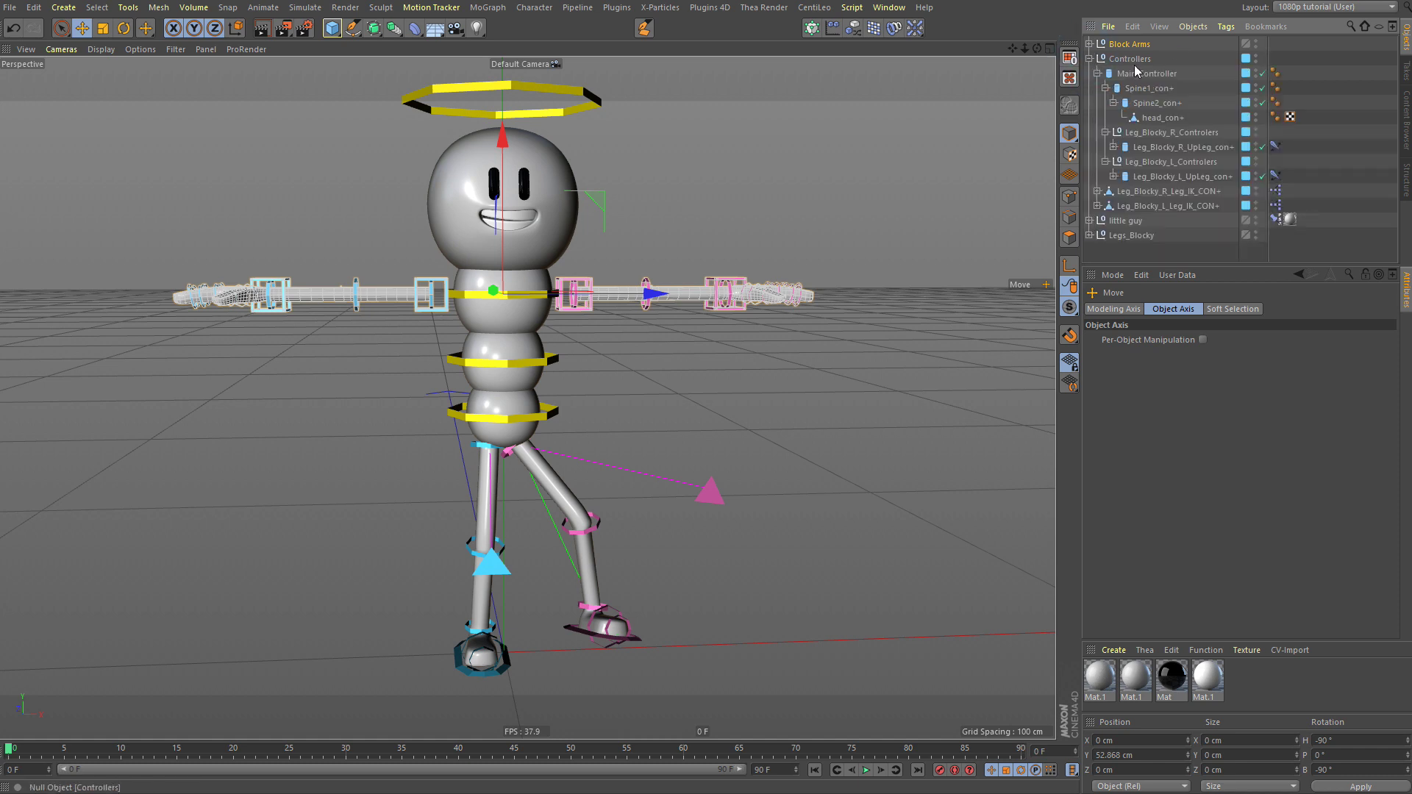
click(1137, 73)
click(1089, 44)
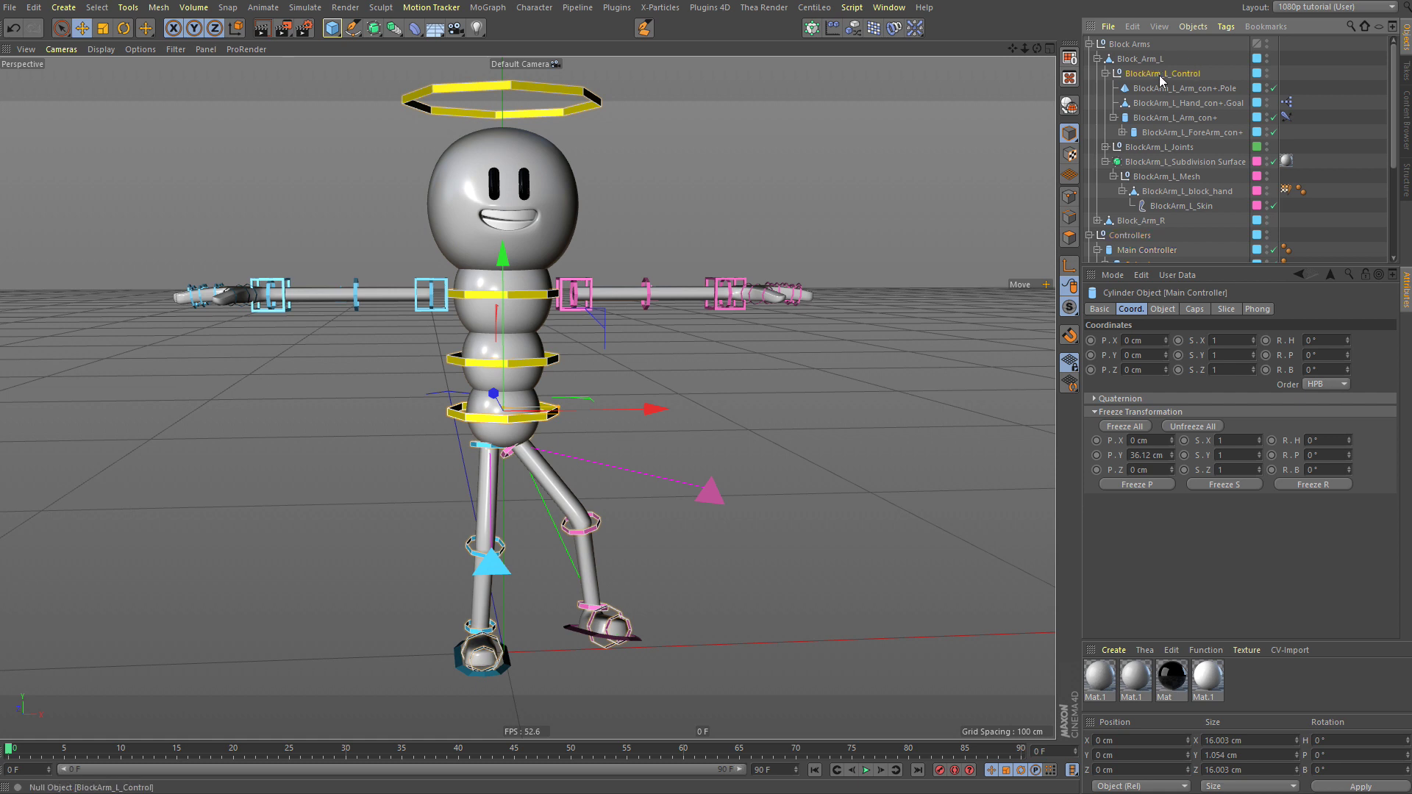
click(1161, 81)
scroll(1160, 81, down, 2)
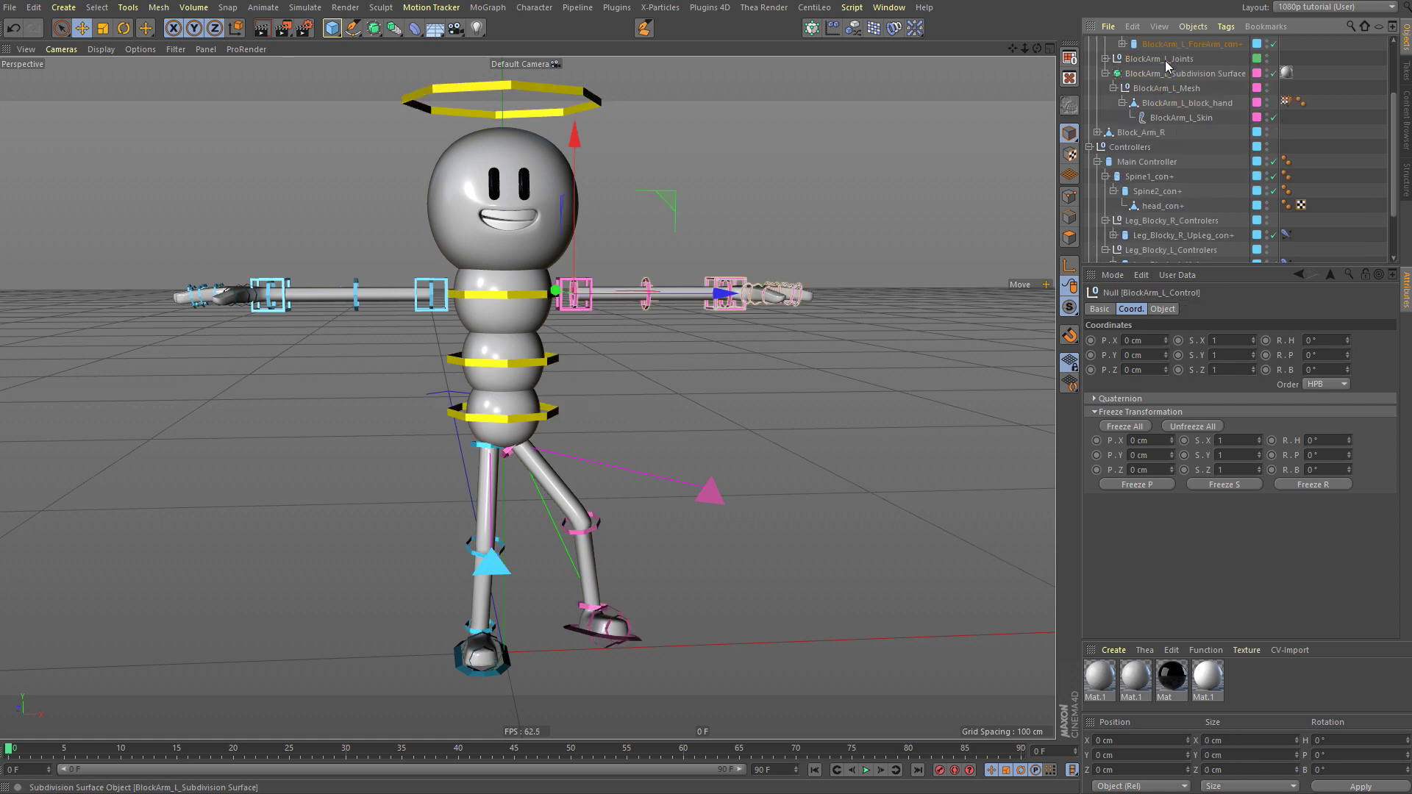
scroll(1166, 66, up, 2)
drag(1169, 329, 1162, 125)
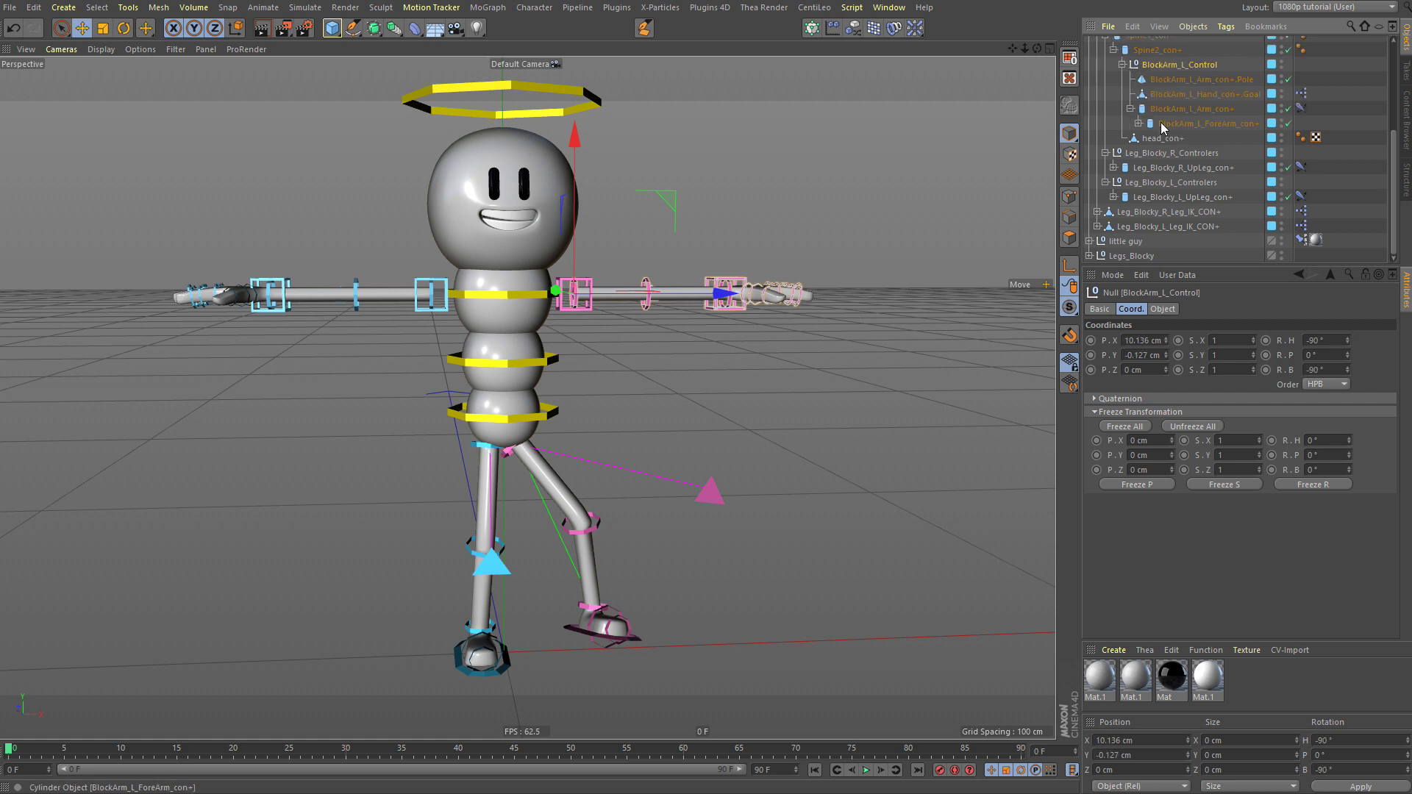
Step: Test-rotate Spine2_con+ to check how the left arm follows, and undo the rotation
click(1158, 50)
key(r)
drag(618, 175, 631, 240)
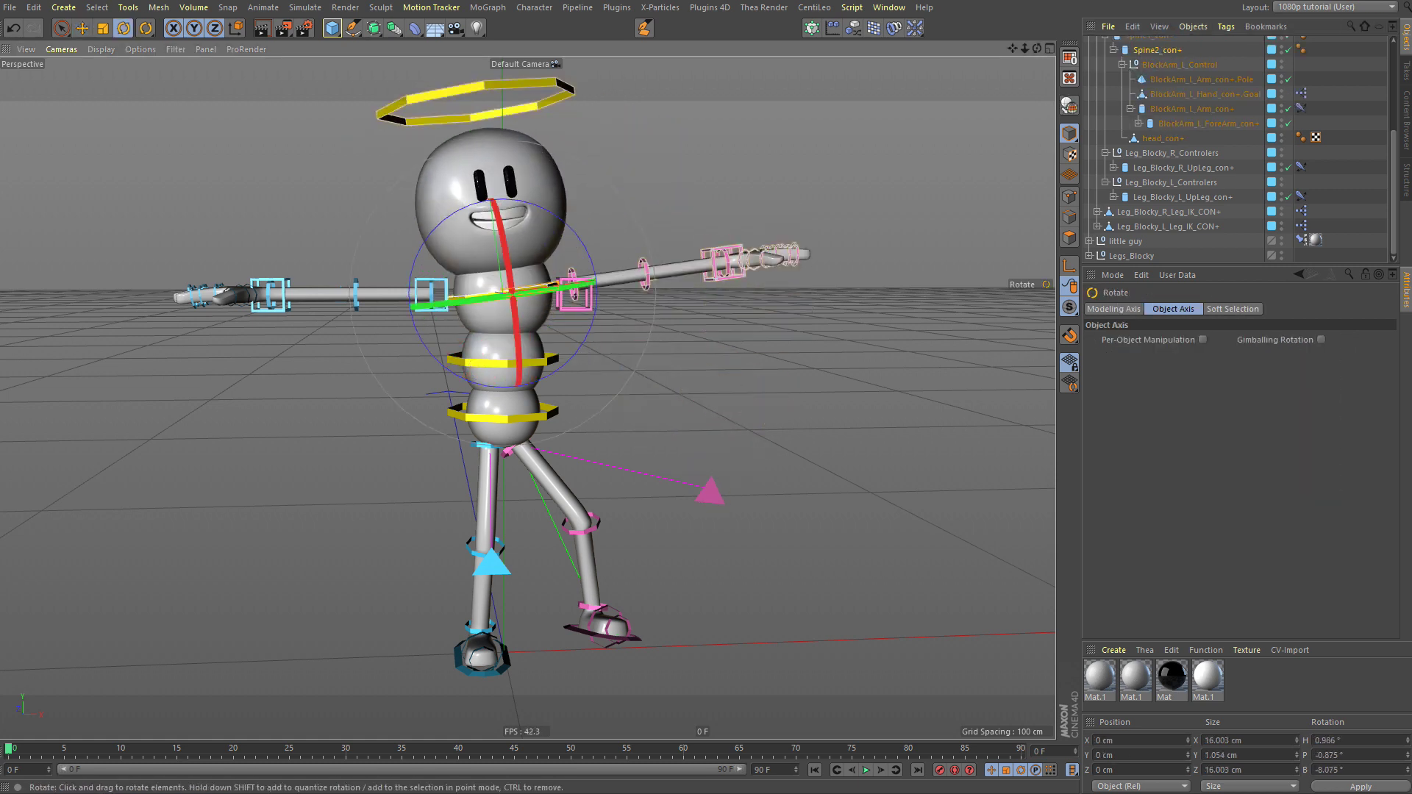
key(ctrl+z)
Step: Select Block_Arm_L and locate it inside the Block Arms group
click(577, 315)
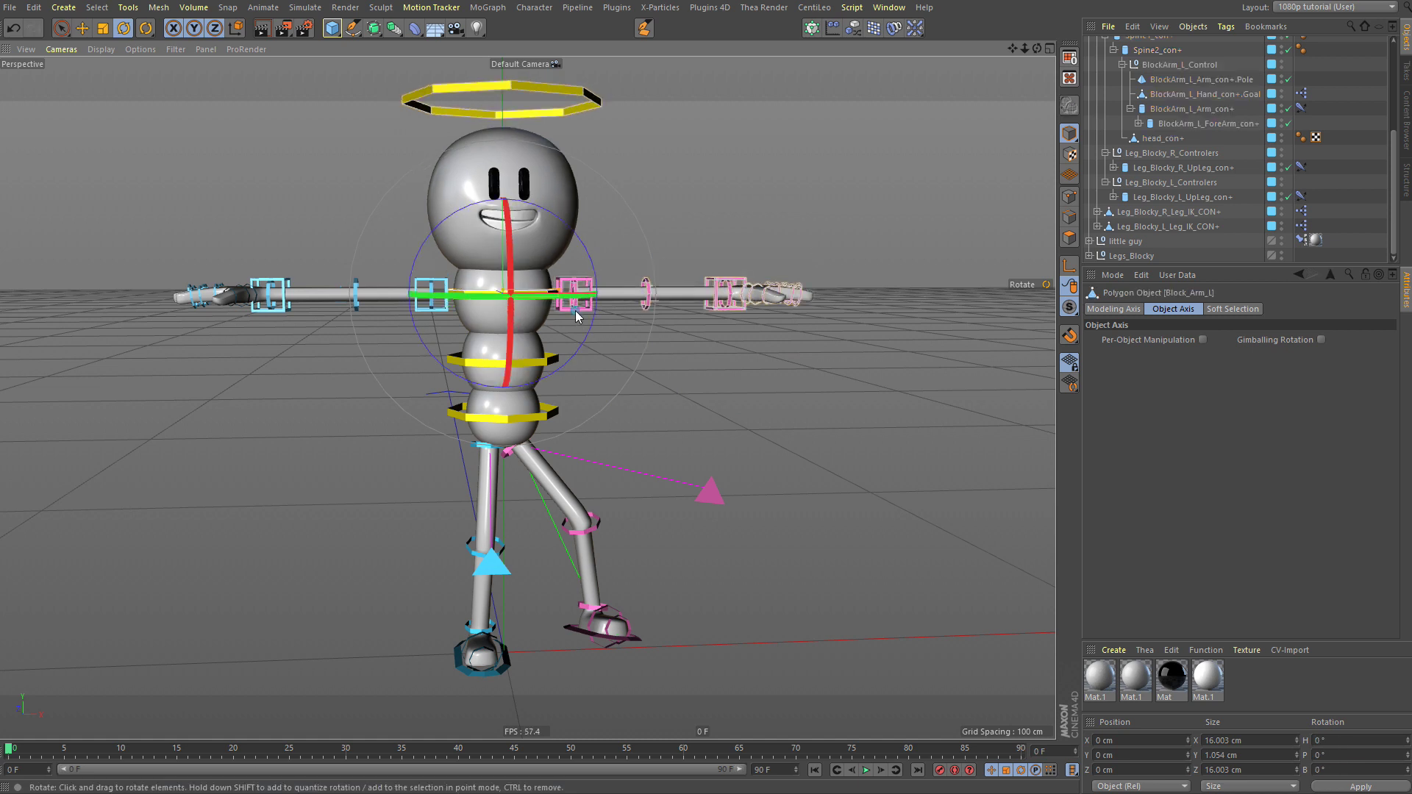
scroll(1210, 164, up, 4)
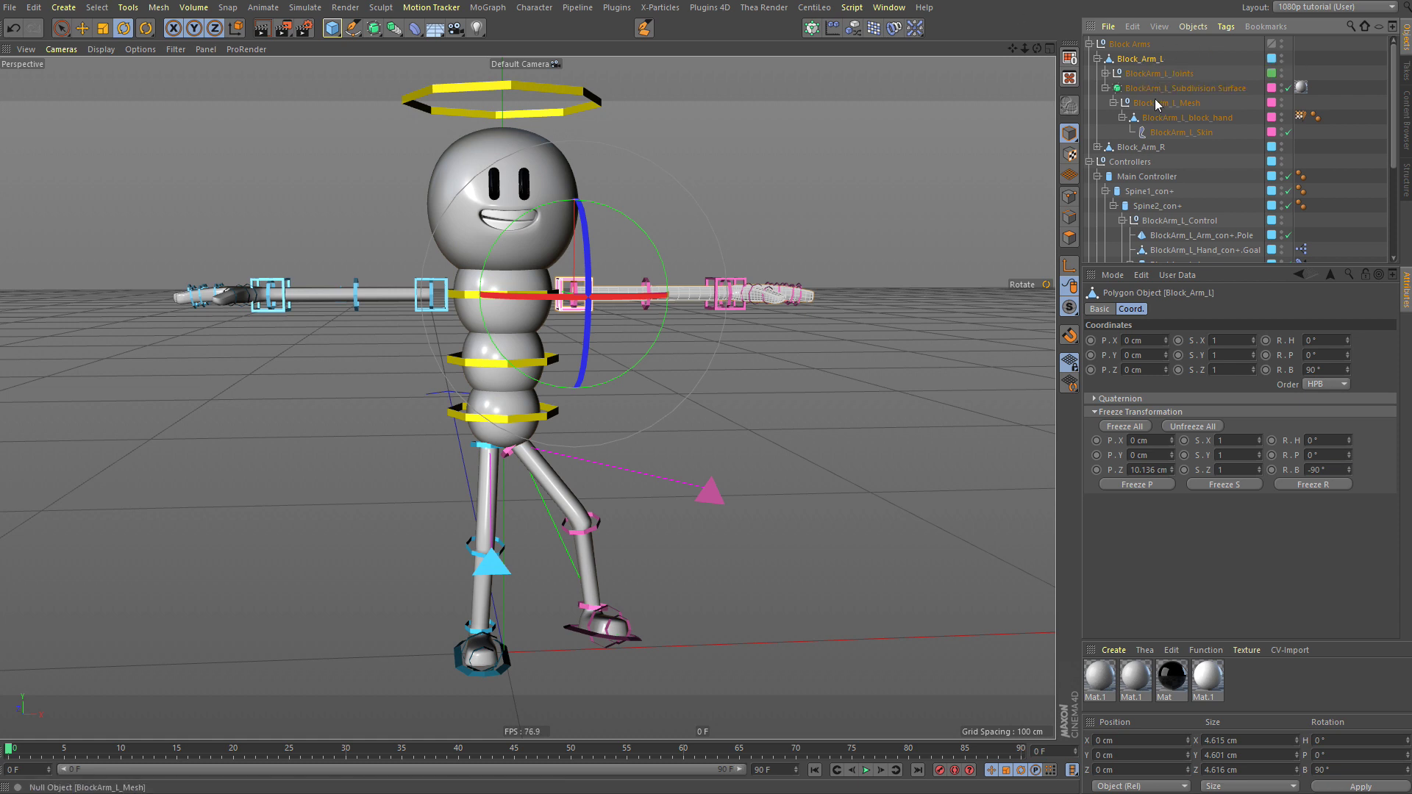
Step: Move the BlockArm_R_Control group out of Block_Arm_R and parent it to Spine2_con+
click(429, 300)
scroll(428, 299, down, 2)
scroll(1193, 117, down, 2)
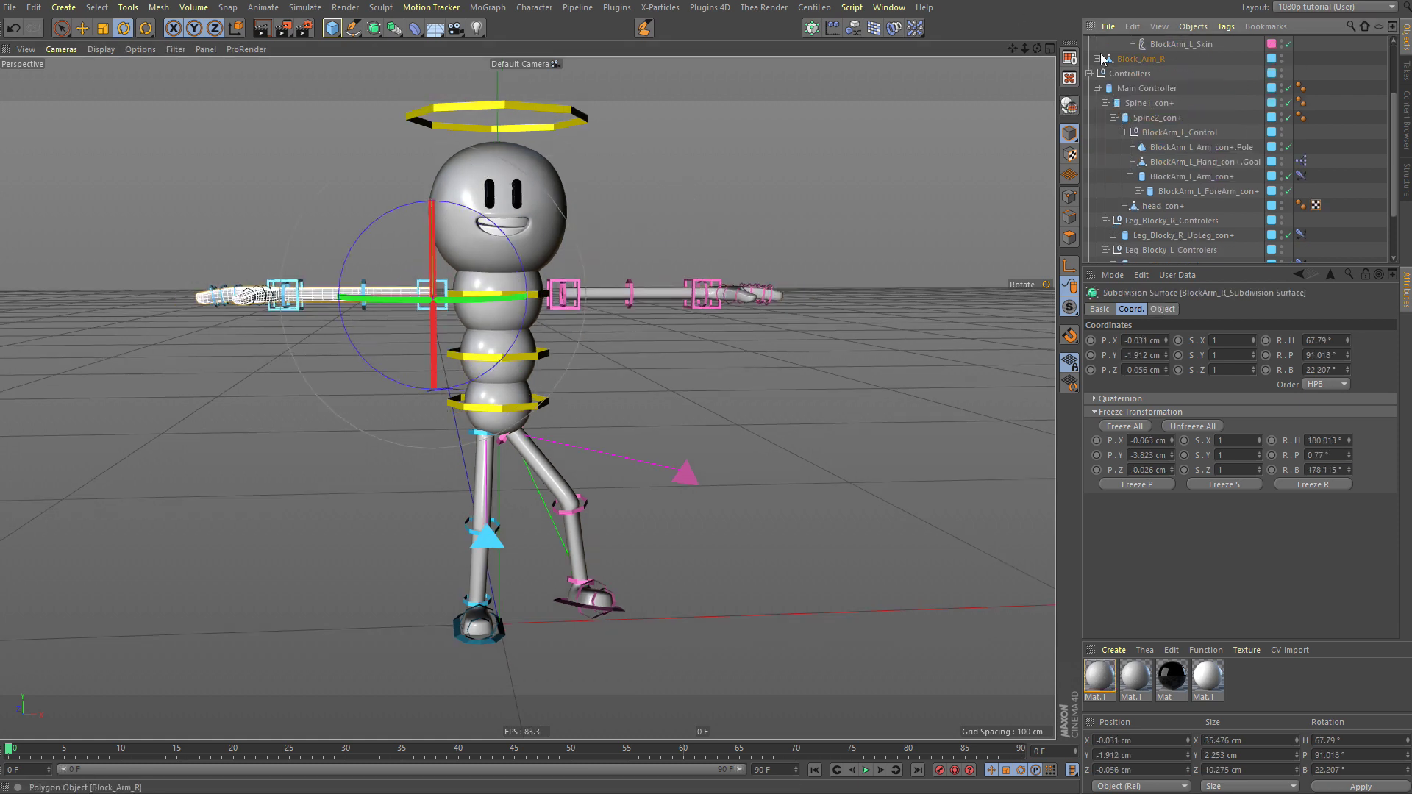
click(1096, 59)
click(1166, 74)
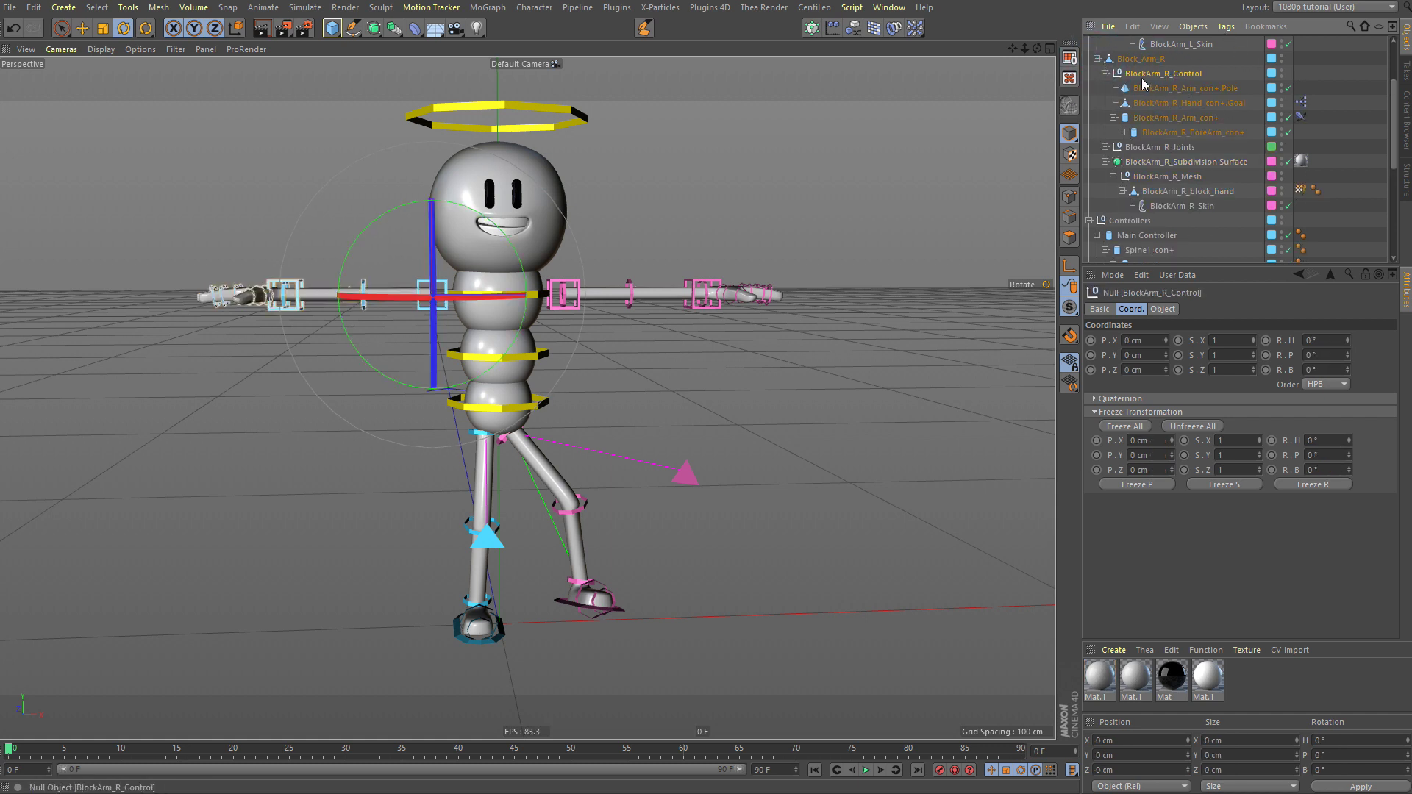
scroll(1153, 250, down, 1)
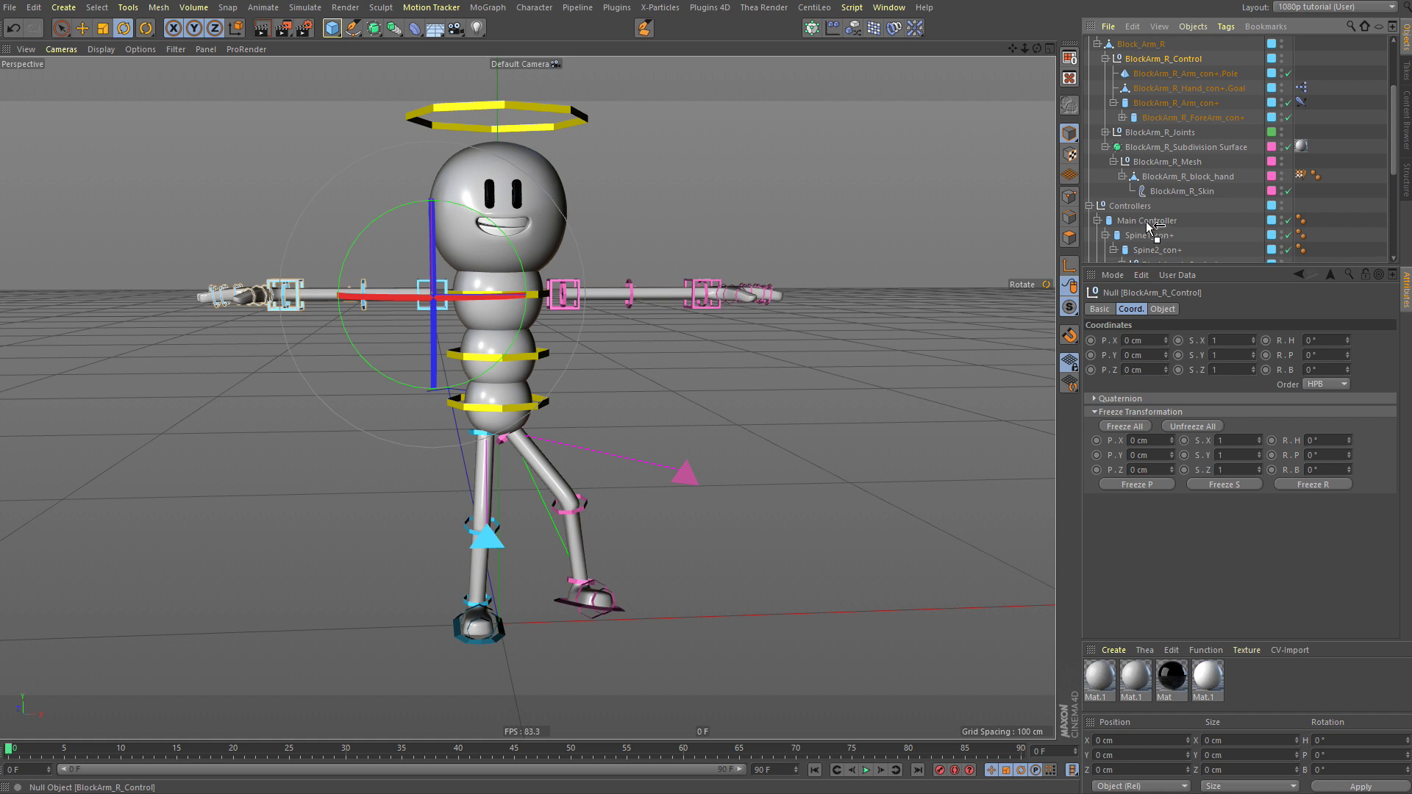
scroll(1161, 257, down, 3)
drag(1170, 213, 1170, 215)
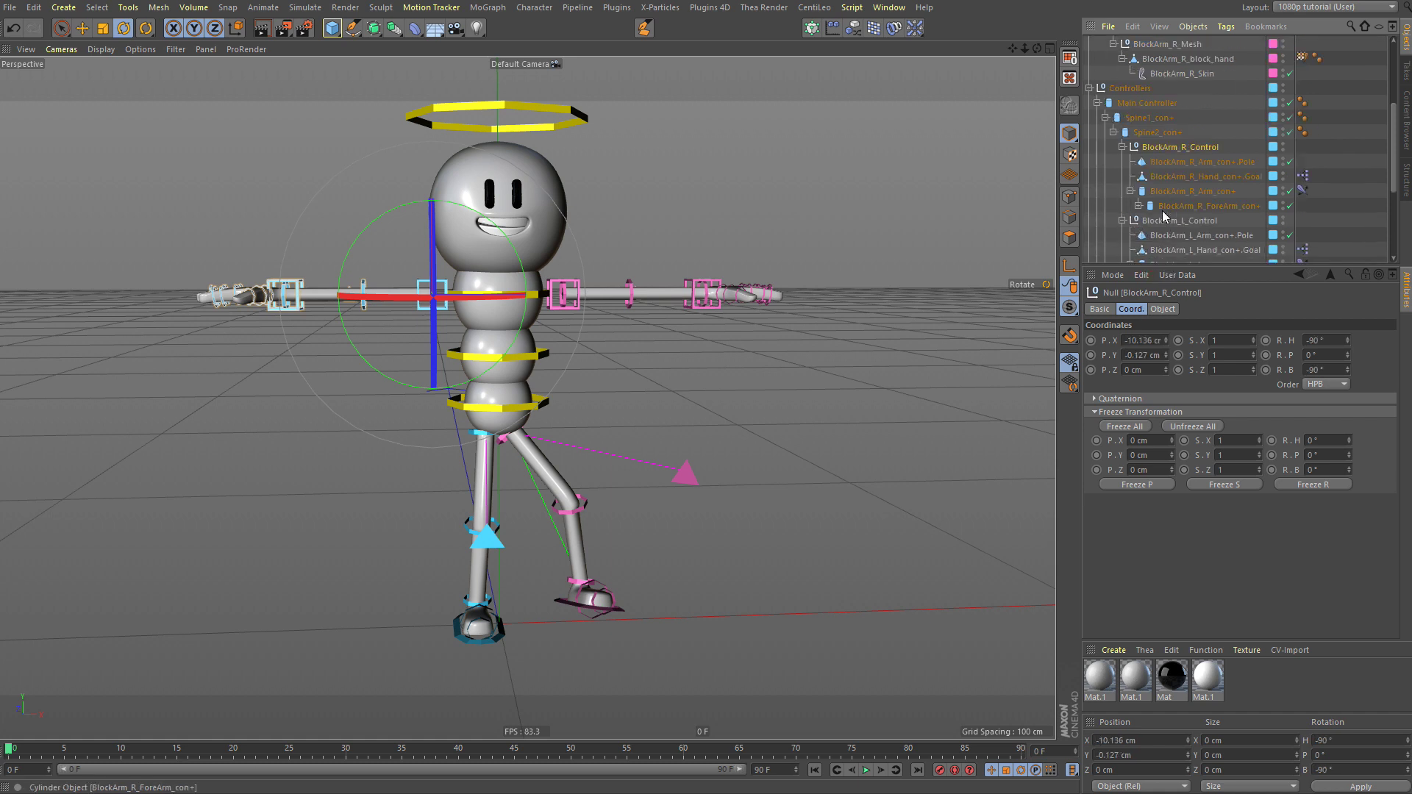
Step: Test-rotate Spine2_con+ to check that both arms follow the upper spine, and undo the rotation
click(500, 296)
key(r)
drag(554, 334, 658, 115)
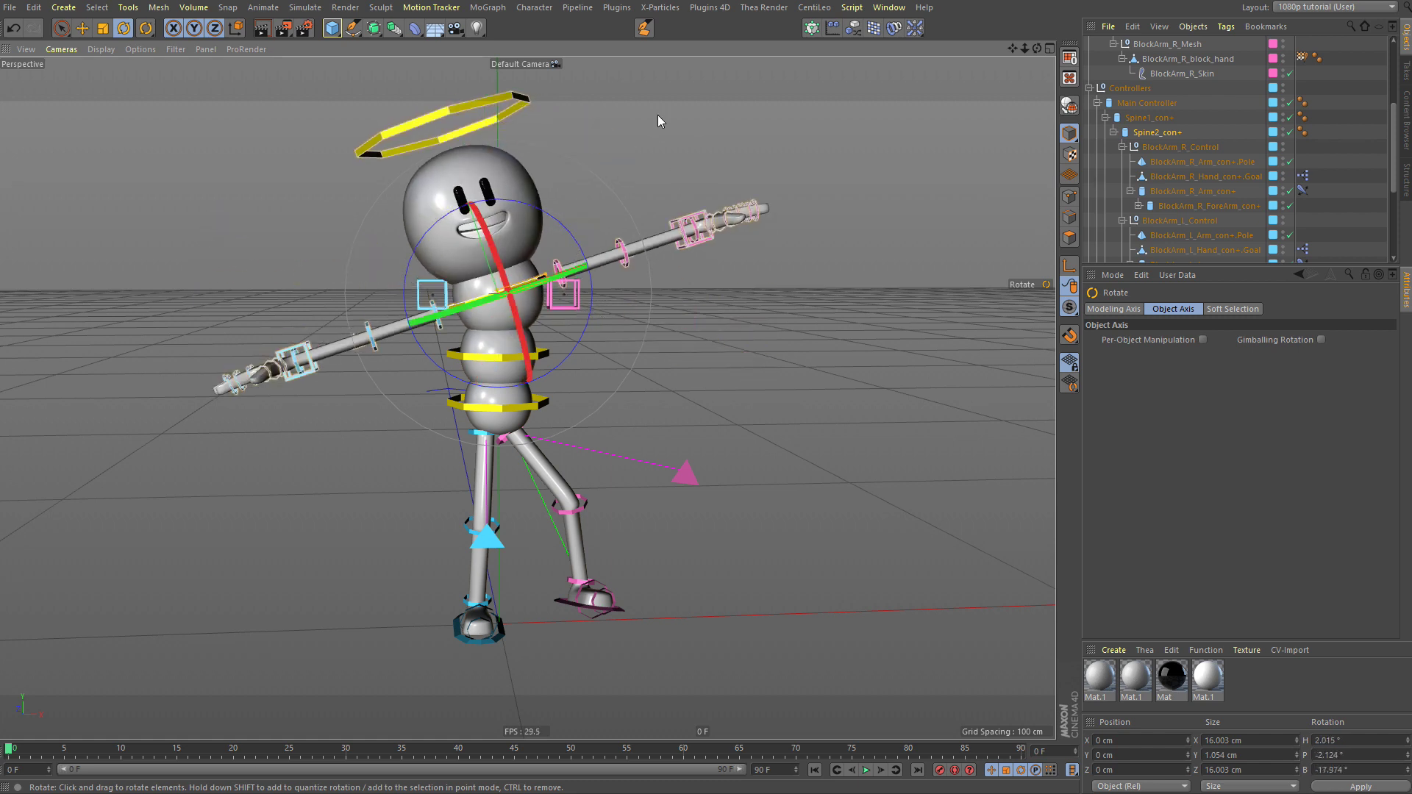
key(ctrl+z)
Step: Slide BlockArm_L_Arm_con+ about 3.5 cm inward toward the body and freeze the coordinates of it and its child controllers
click(582, 287)
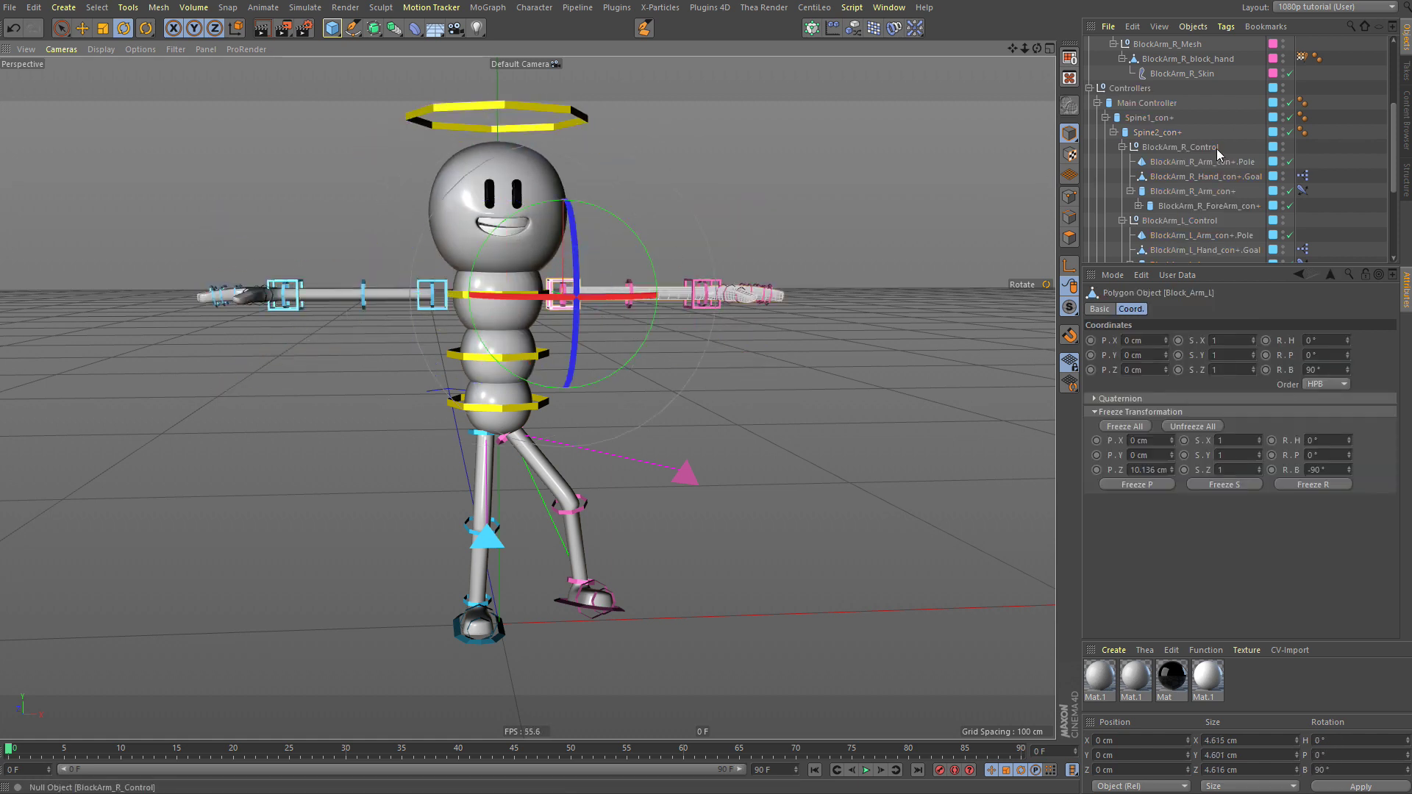
scroll(1204, 122, up, 4)
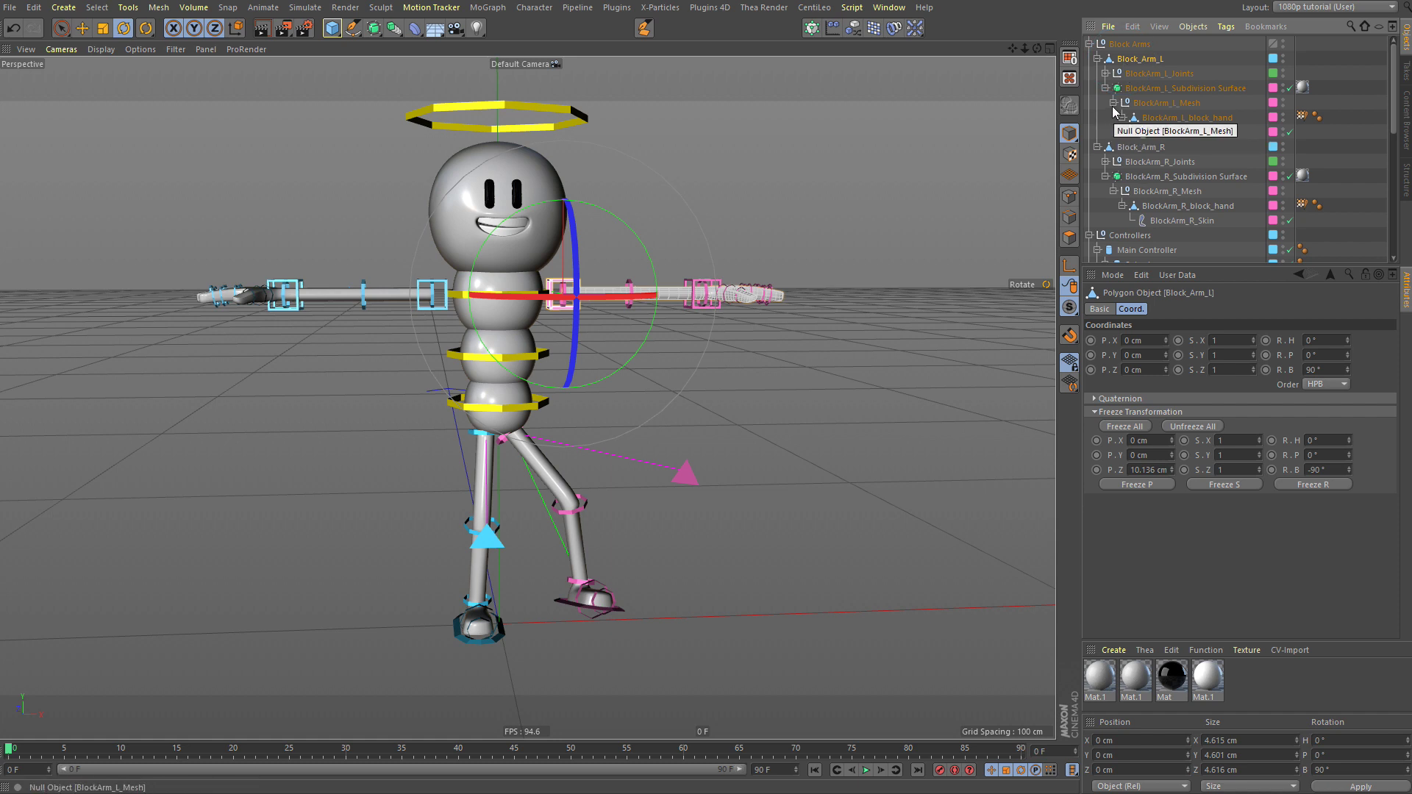
click(651, 165)
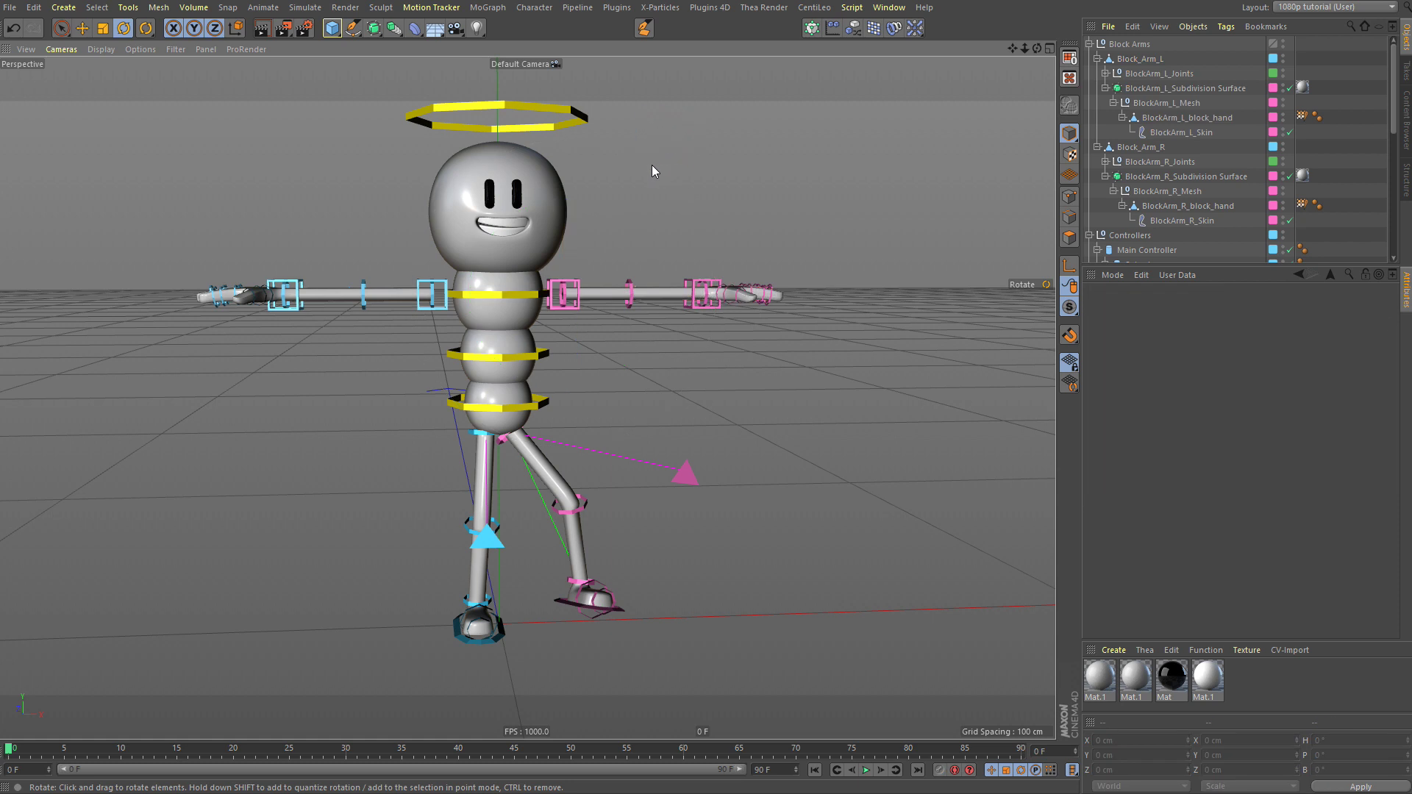
click(565, 306)
key(e)
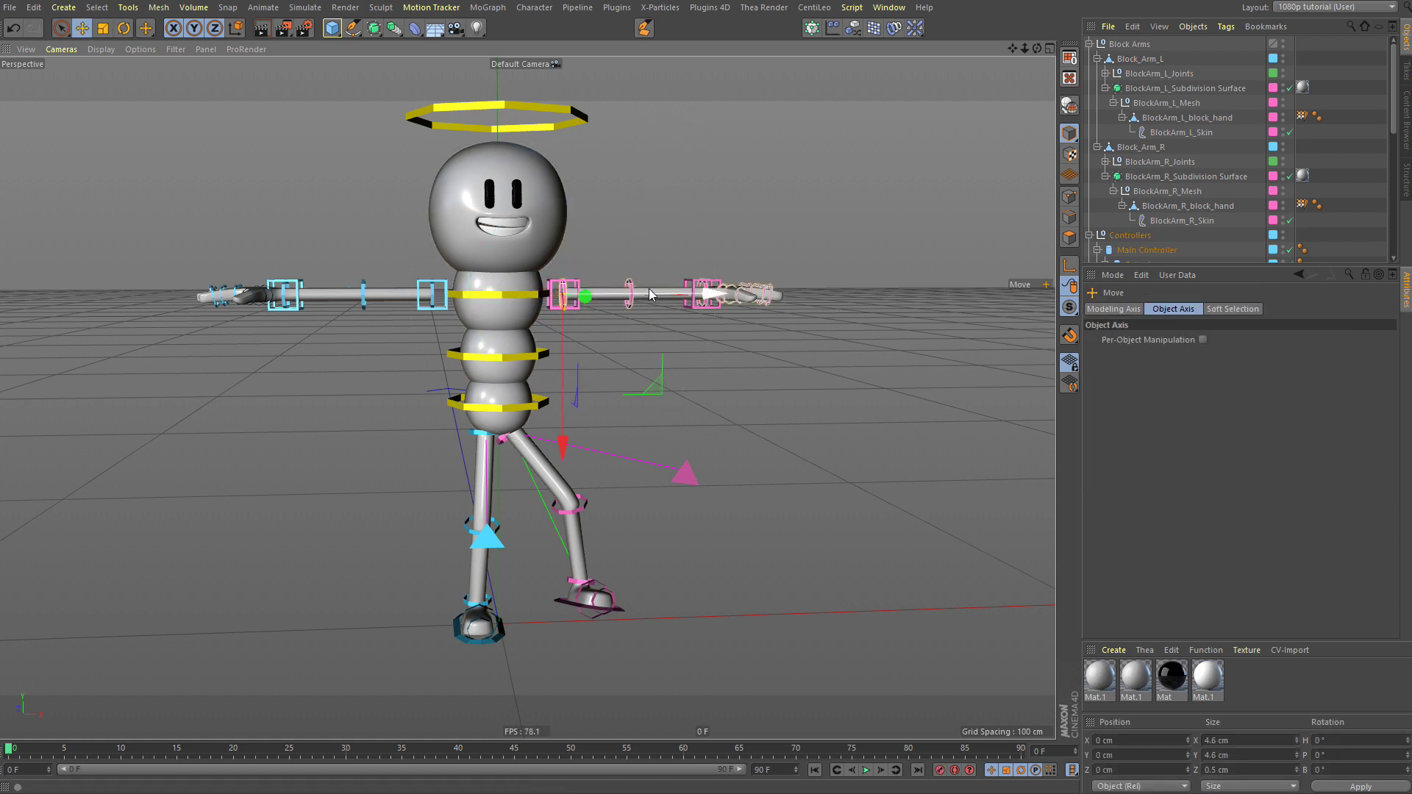
drag(662, 290, 640, 287)
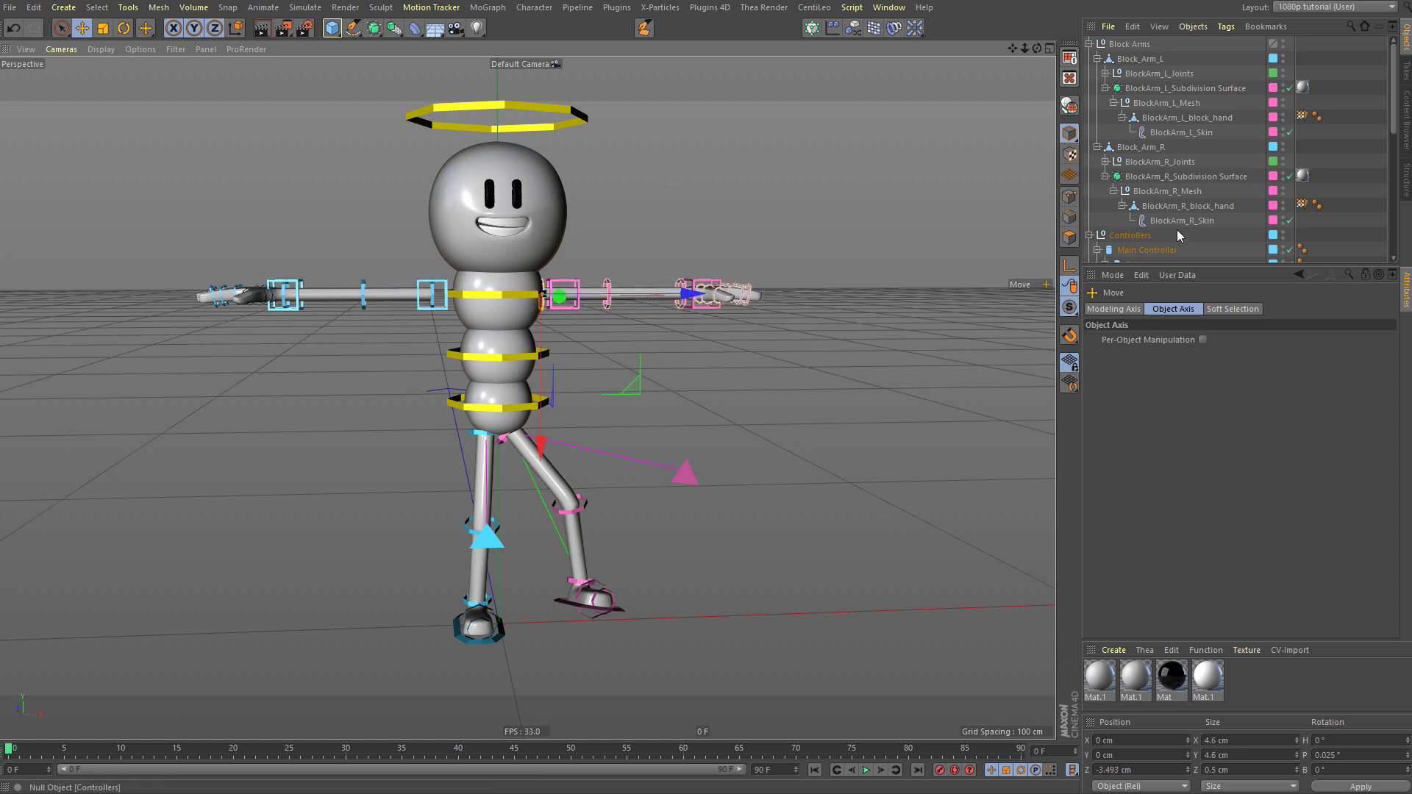
scroll(1180, 220, down, 5)
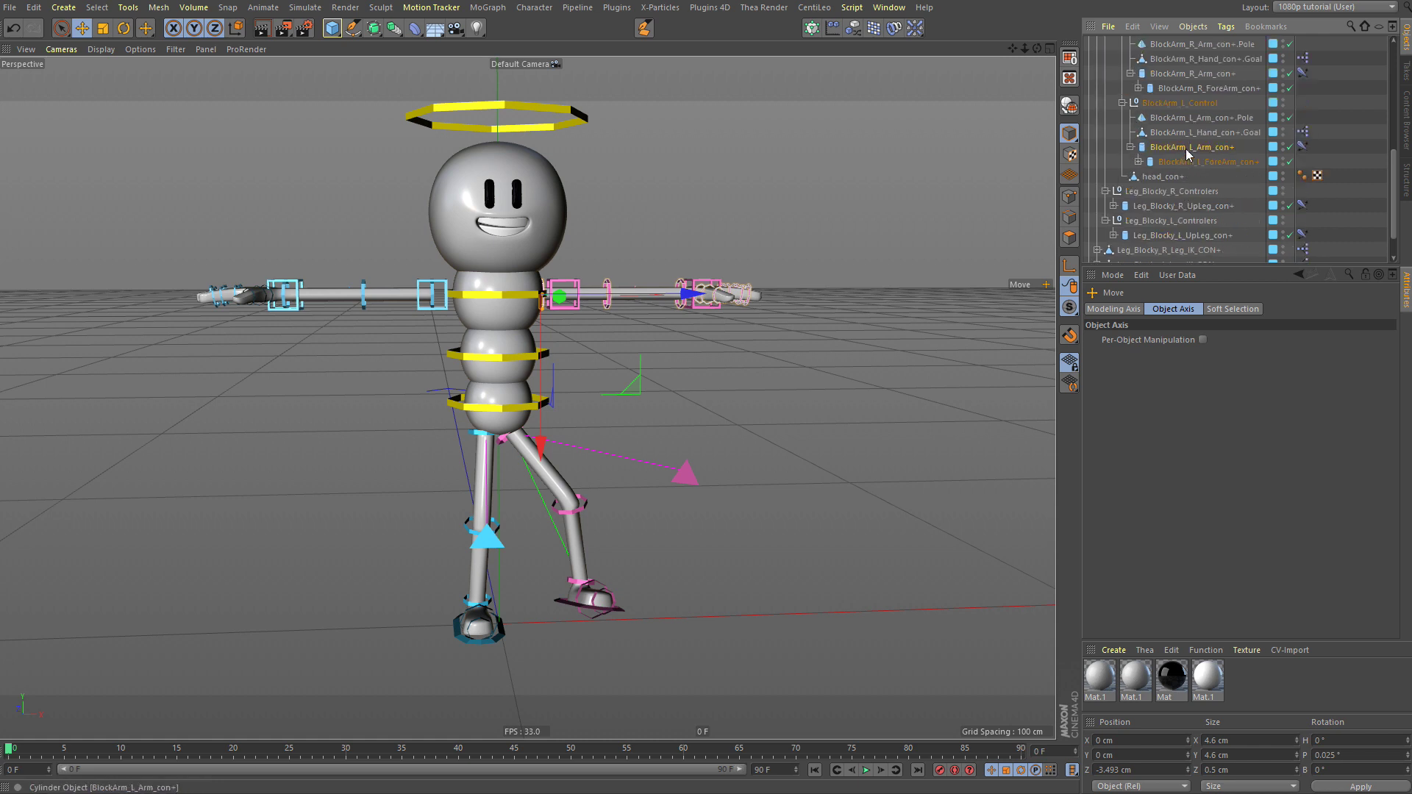
middle_click(1187, 150)
click(1134, 427)
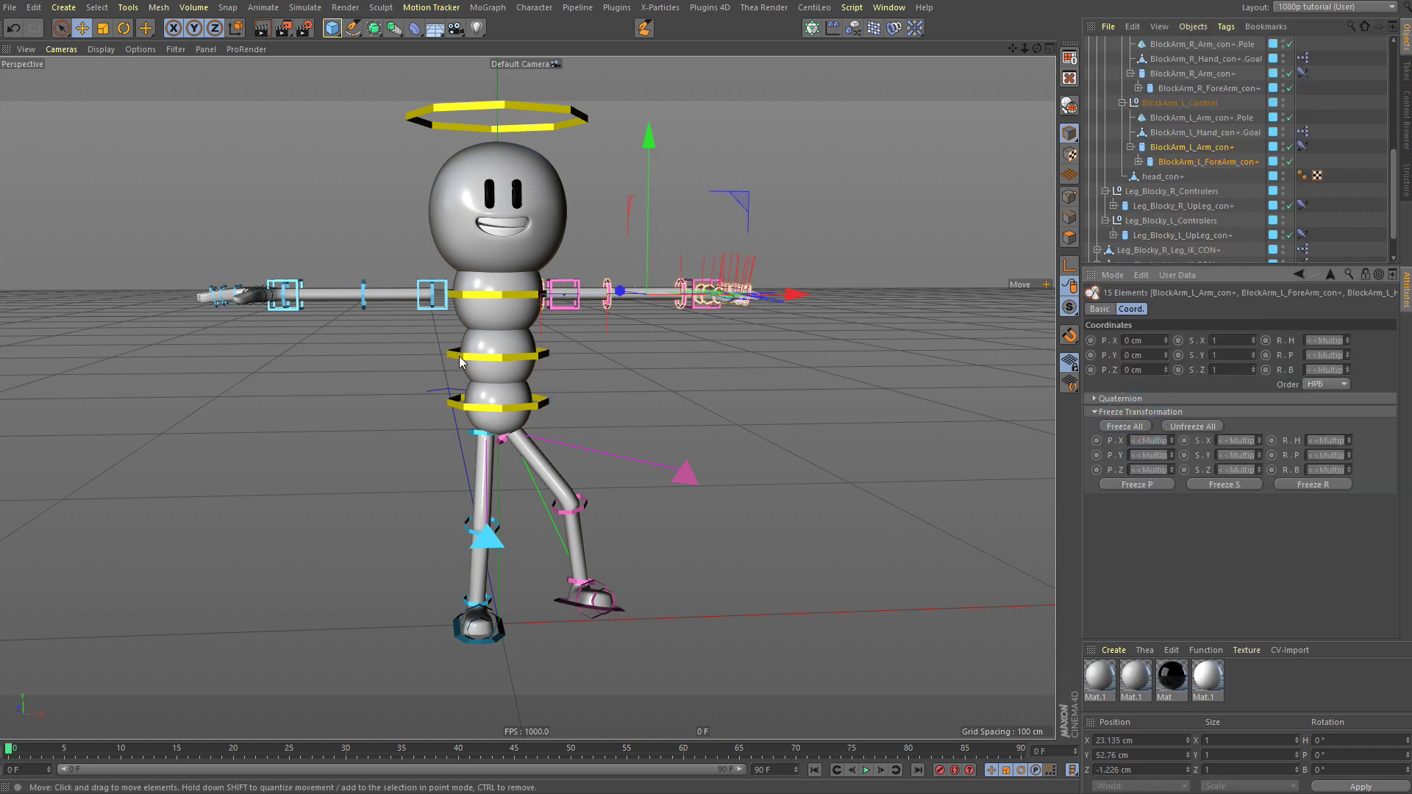
Step: Slide BlockArm_R_Arm_con+ about 2.8 cm inward toward the body and freeze all its coordinates
click(433, 302)
drag(510, 296, 531, 296)
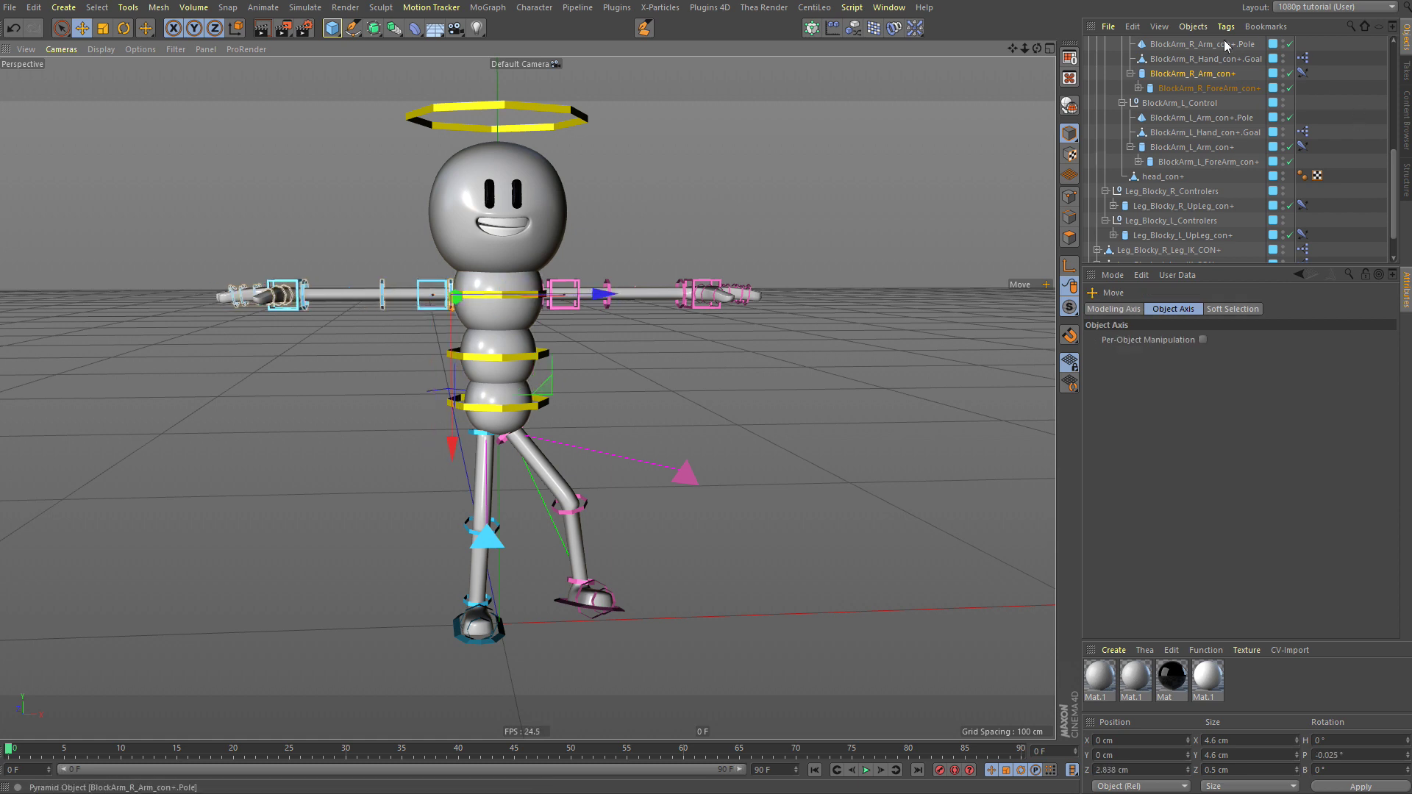
click(1185, 73)
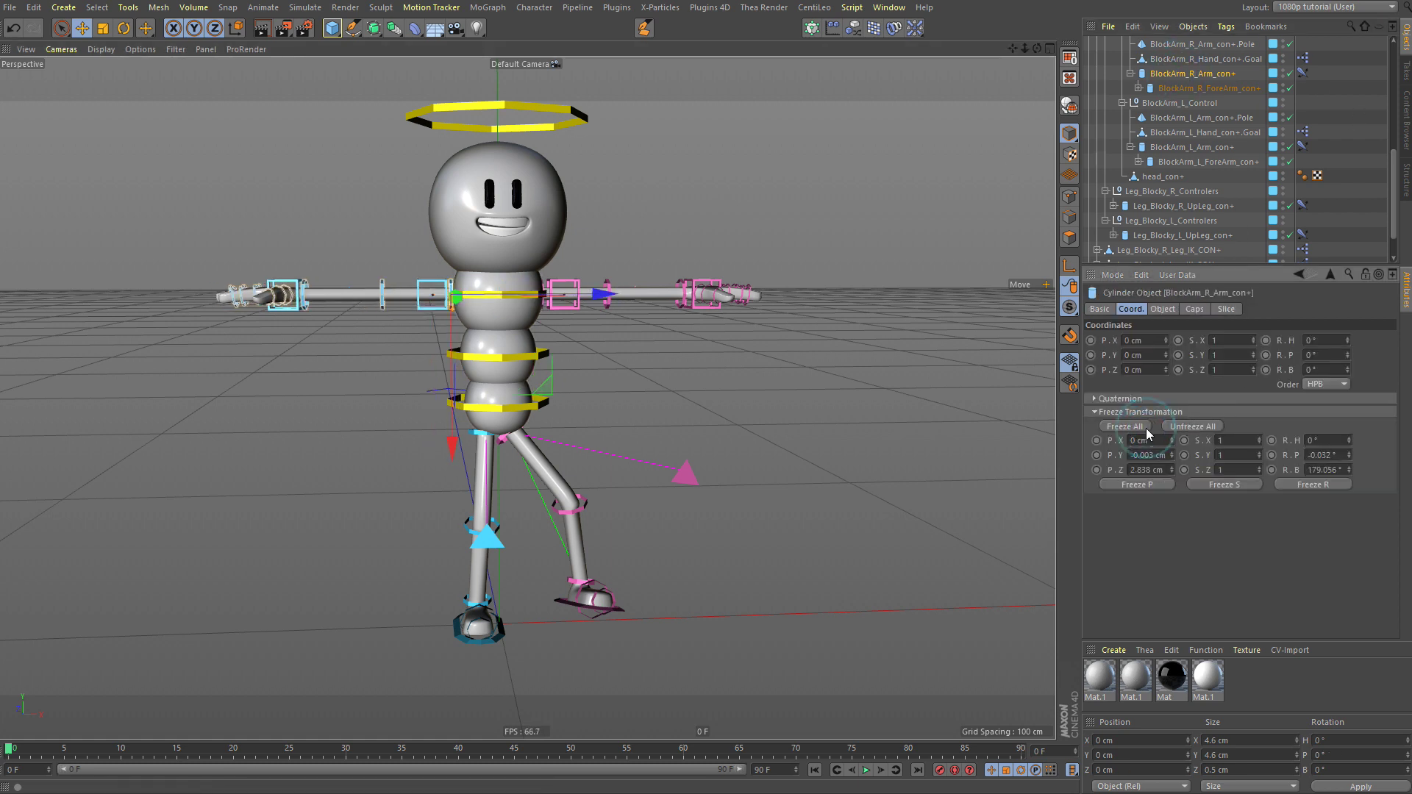
click(299, 369)
Step: Move the right hand goal controller down and toward the body and rotate it so the arm bends at the elbow
click(284, 314)
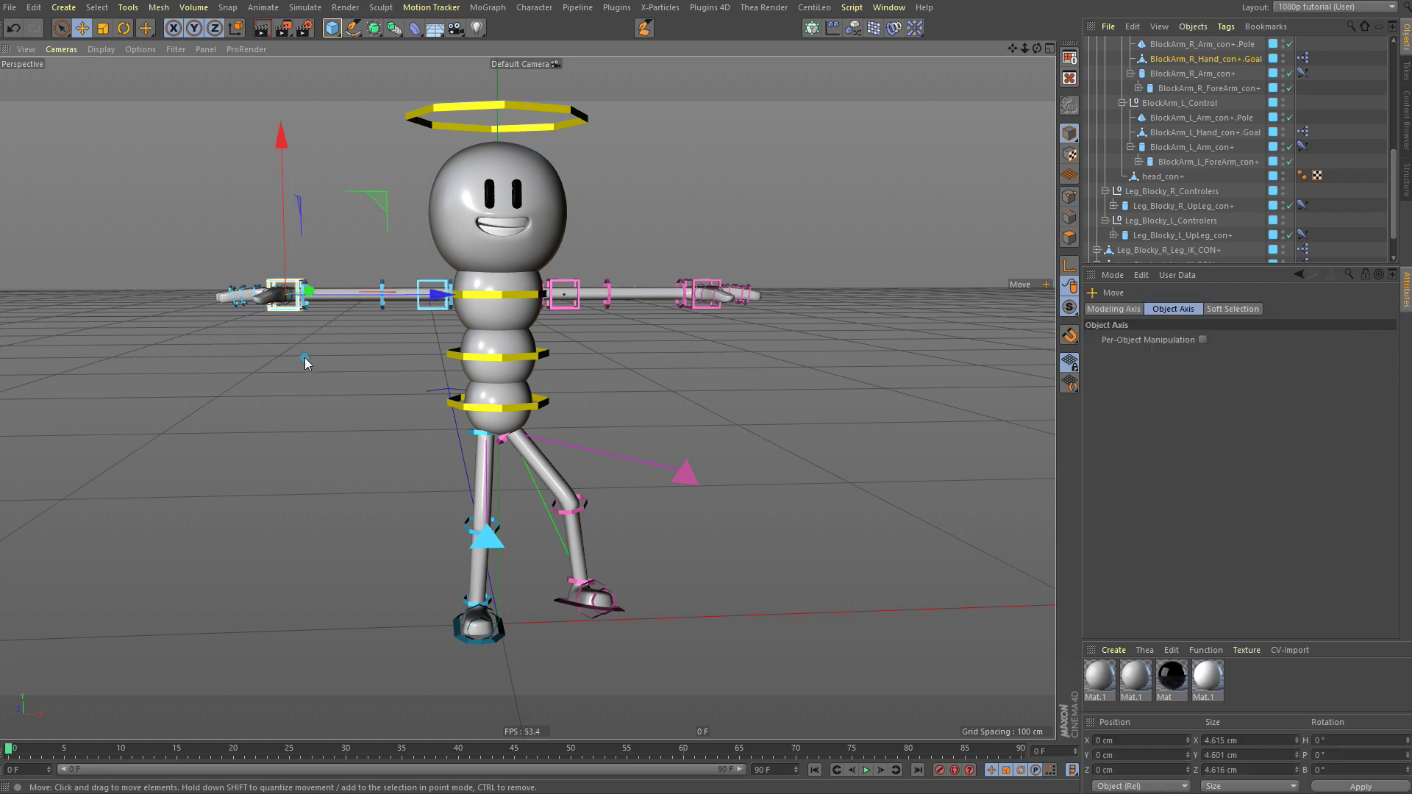
drag(283, 314, 472, 493)
key(r)
scroll(1137, 164, up, 6)
key(e)
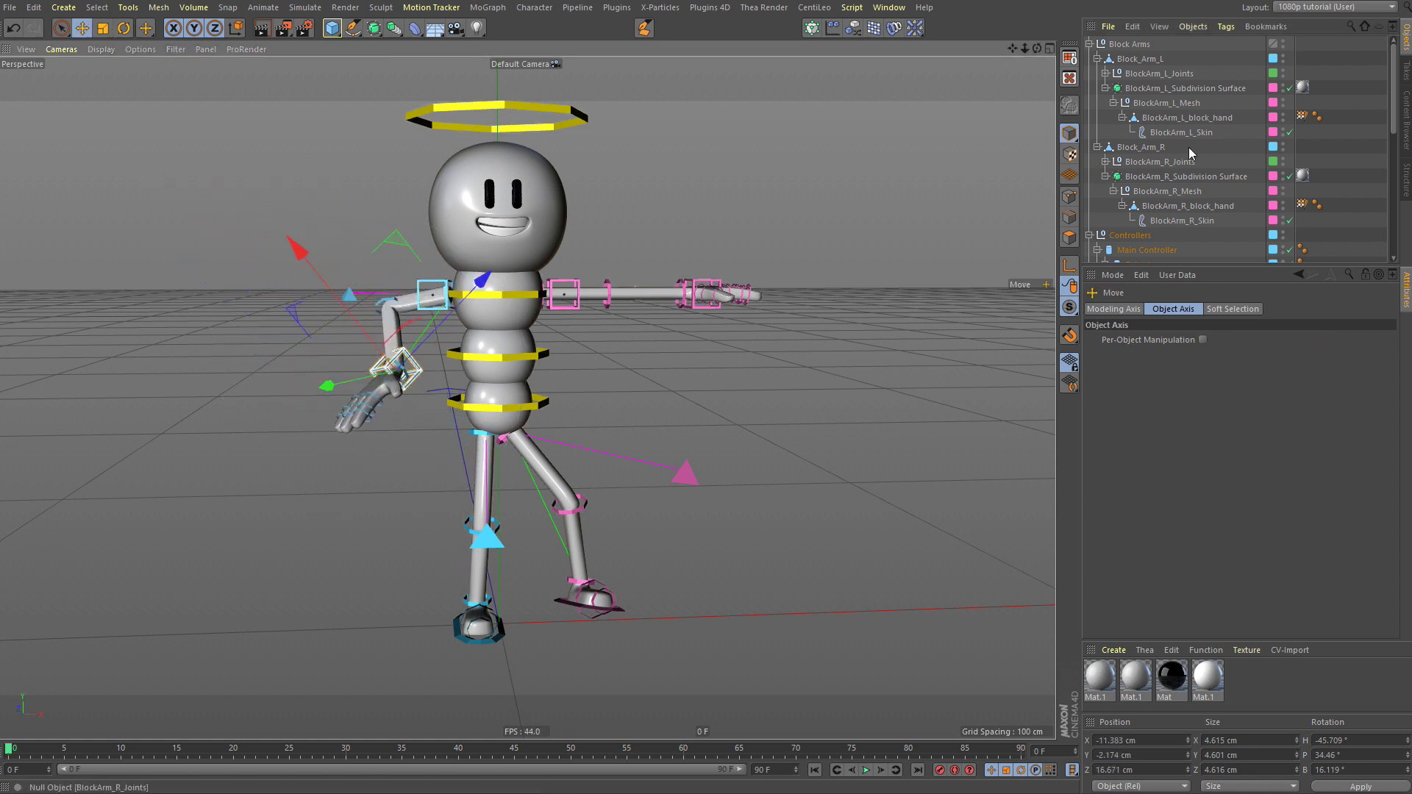
Step: Collapse the Block Arms and Controllers hierarchies and place Block Arms between little guy and Legs_Blocky
click(1089, 44)
click(1091, 59)
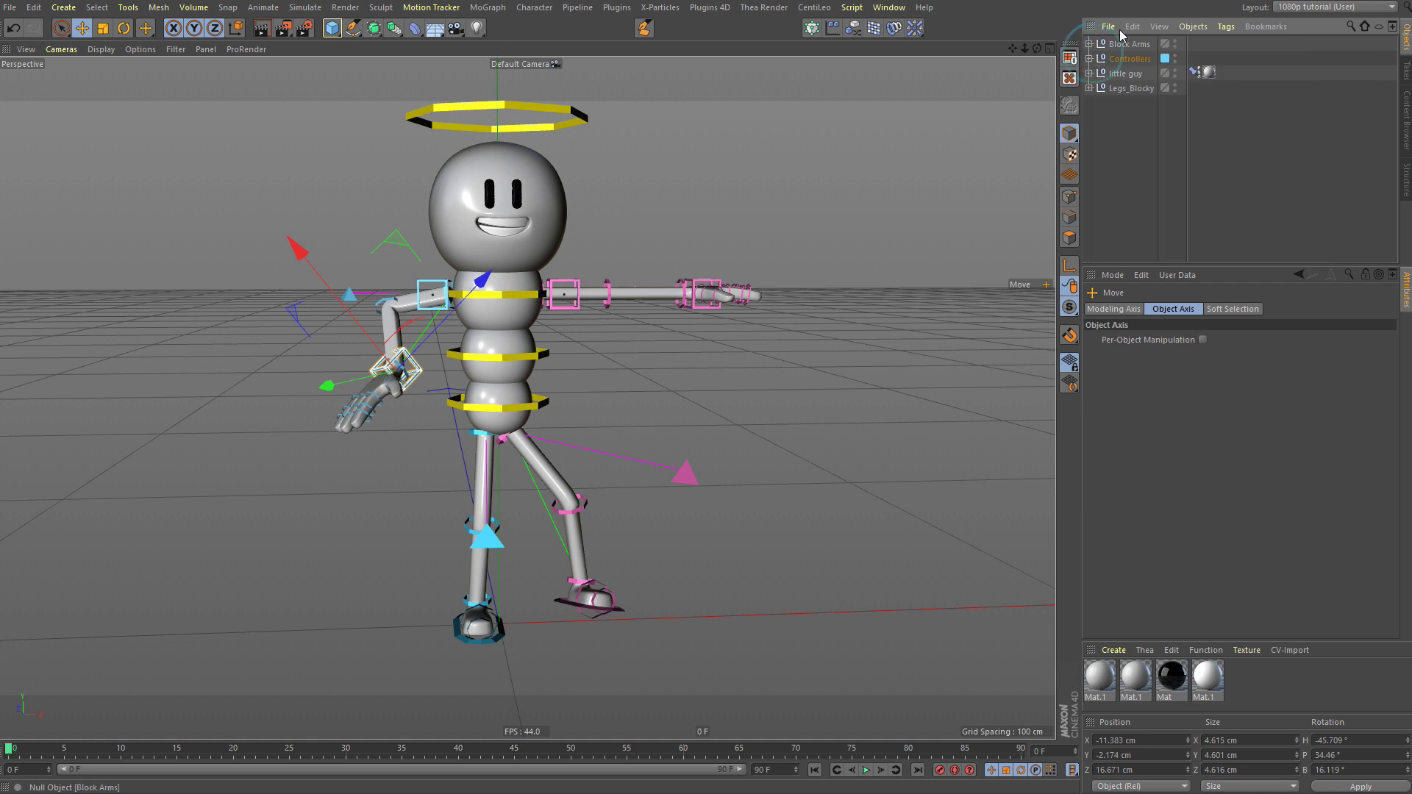
drag(1119, 45, 1138, 80)
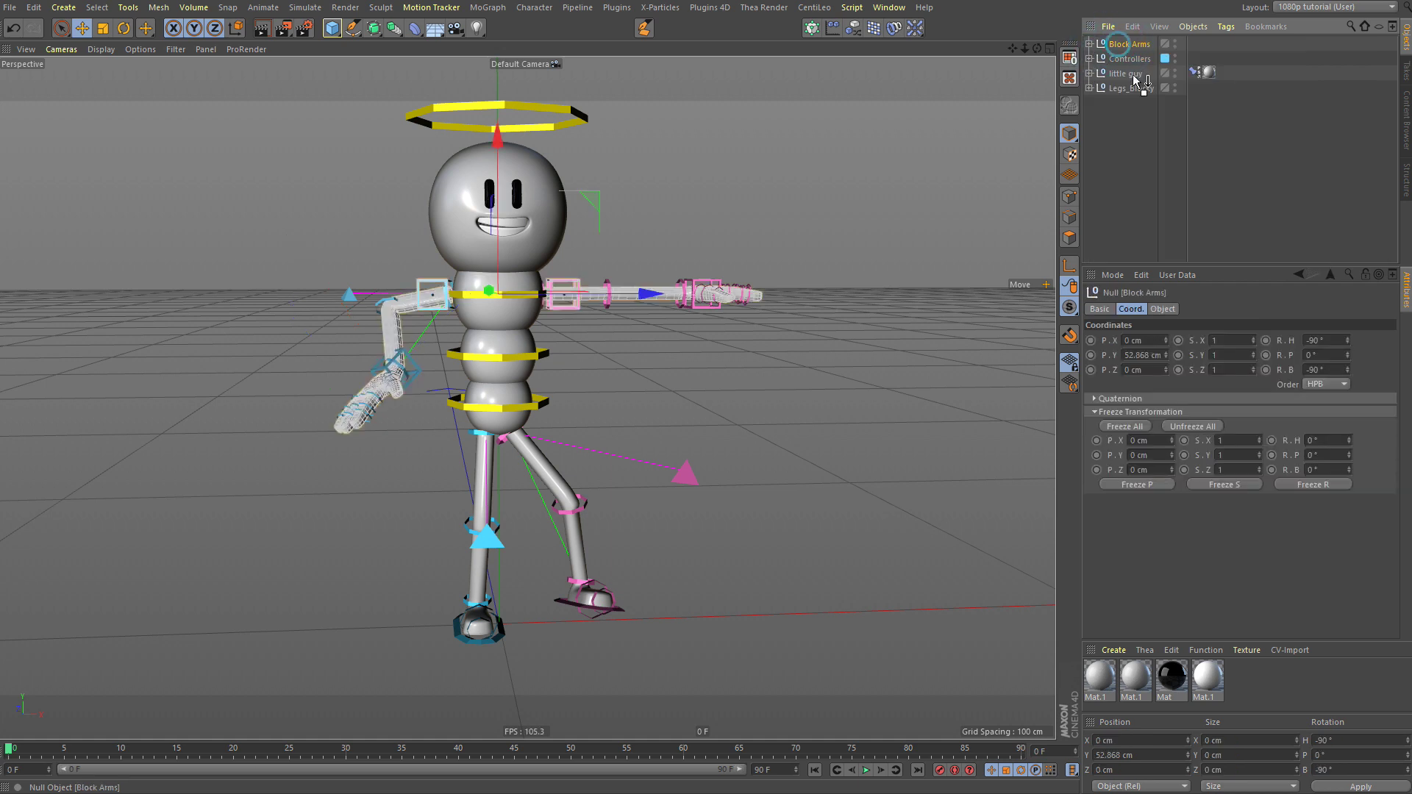
click(1130, 133)
Step: Lower the right hand goal controller further and rotate it so the hand hangs down beside the body
click(418, 368)
drag(418, 367, 415, 449)
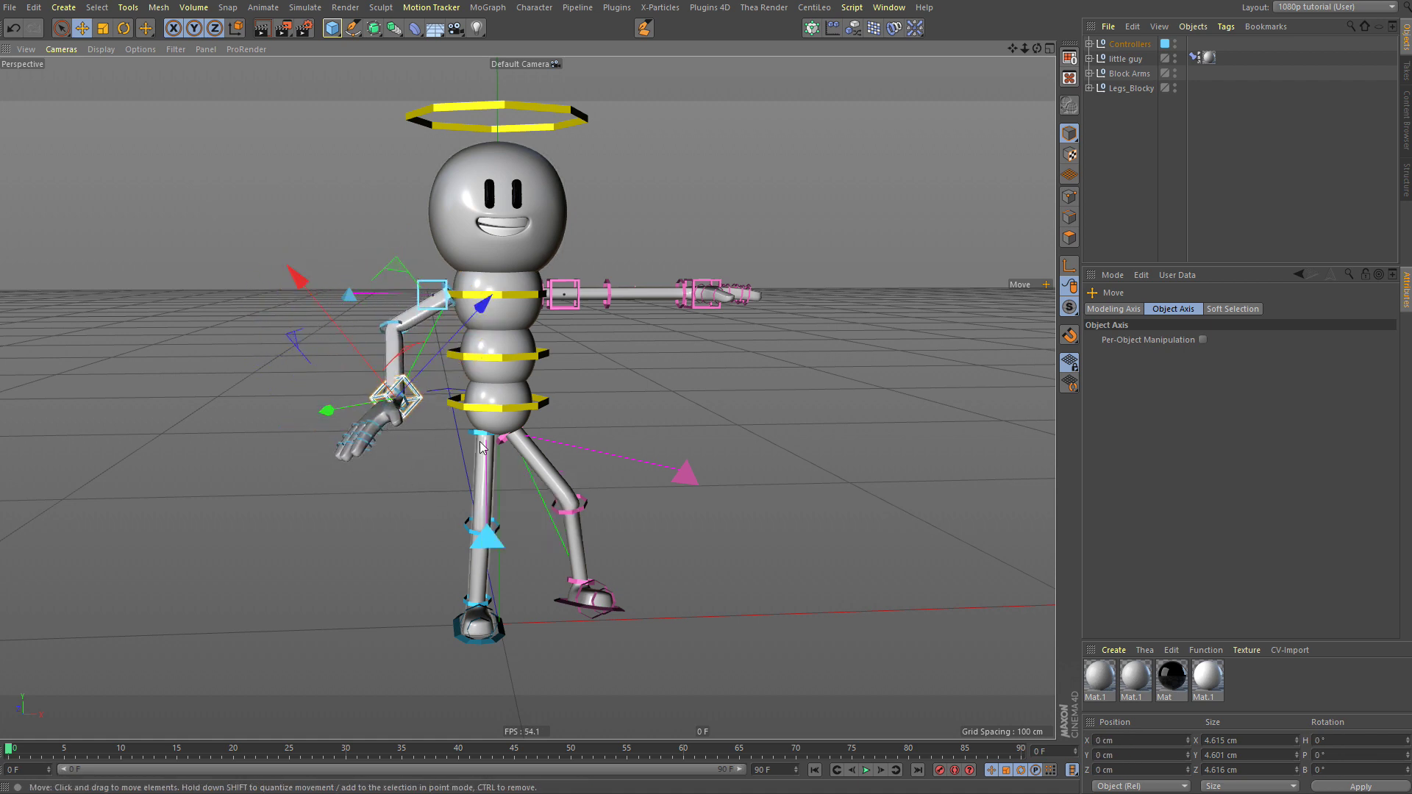
key(ctrl+z)
drag(352, 348, 438, 445)
key(r)
drag(658, 322, 450, 209)
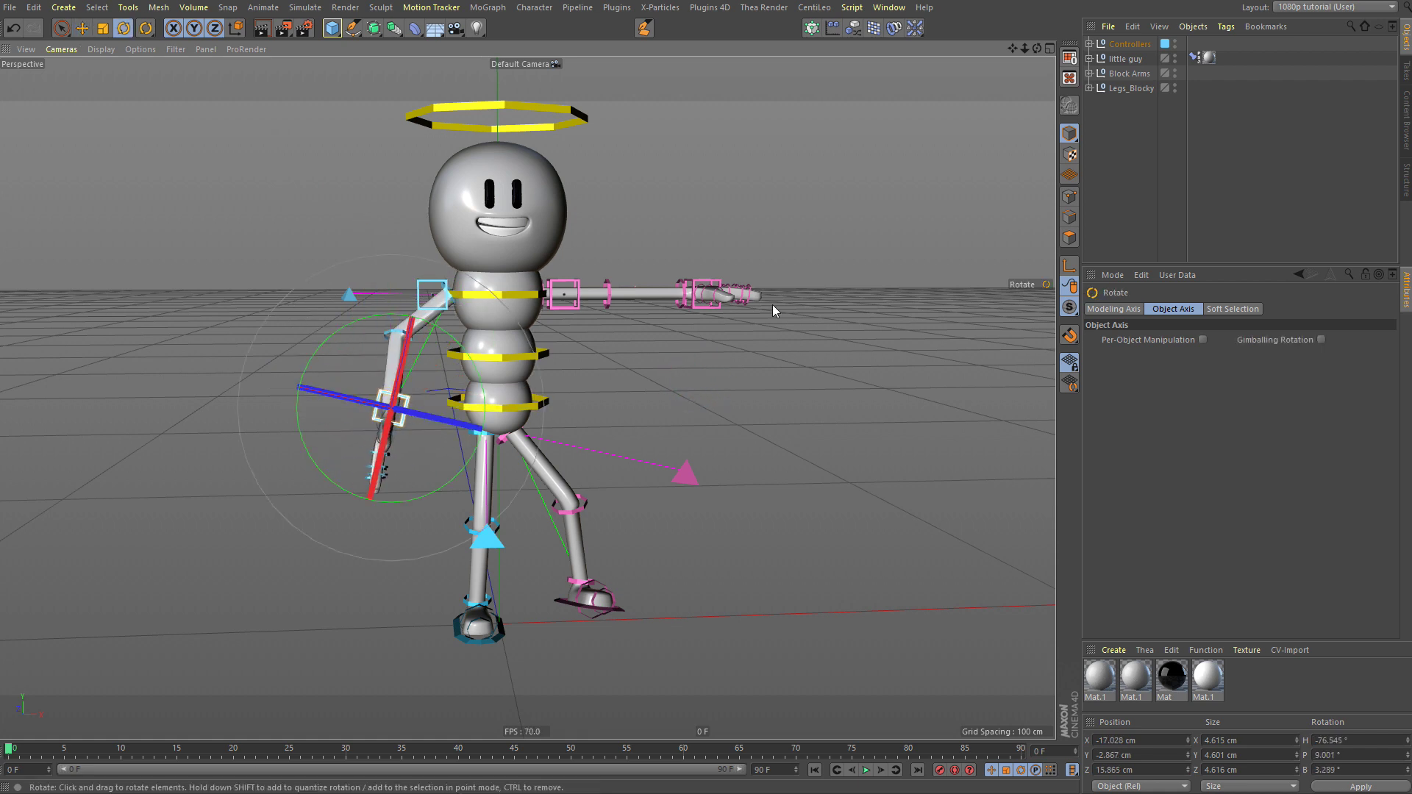
Step: Lower BlockArm_L_Hand_con+.Goal and rotate it so the left arm hangs down beside the body
click(699, 305)
click(693, 309)
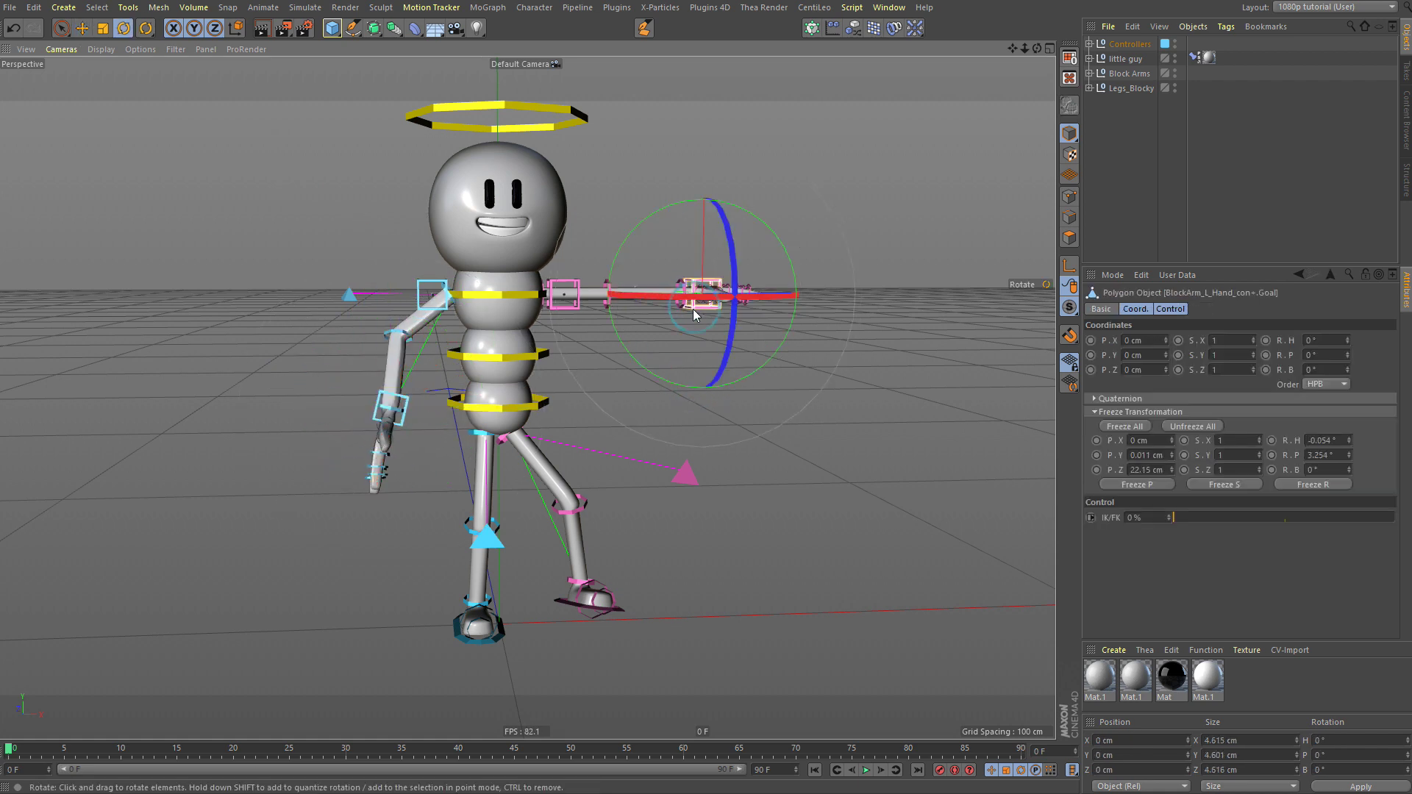
key(e)
drag(808, 327, 693, 444)
key(r)
drag(790, 205, 735, 488)
Step: Test-rotate the hip-level Main Controller to check how the body and arms follow, and undo the rotation
alt+drag(477, 462, 440, 353)
click(484, 412)
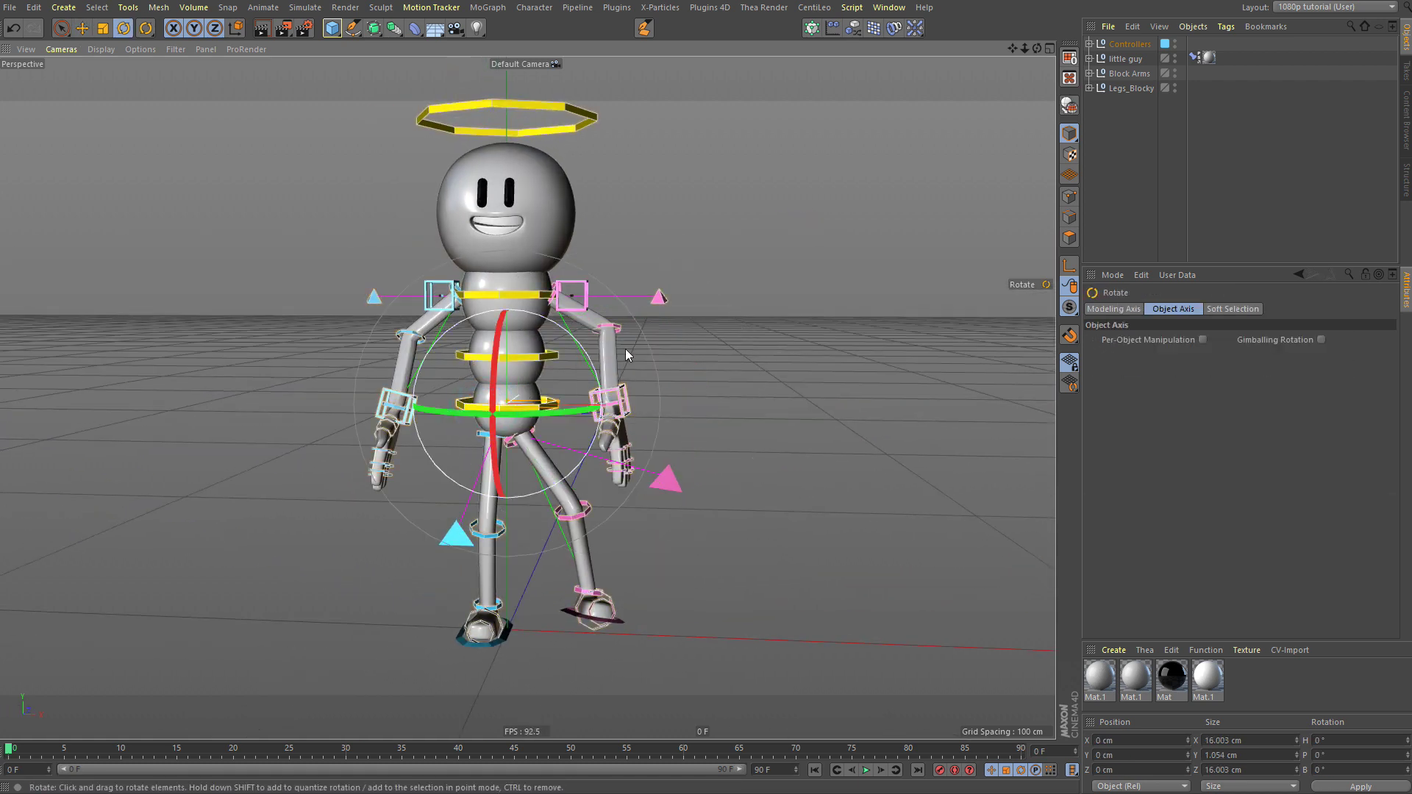
drag(625, 348, 621, 391)
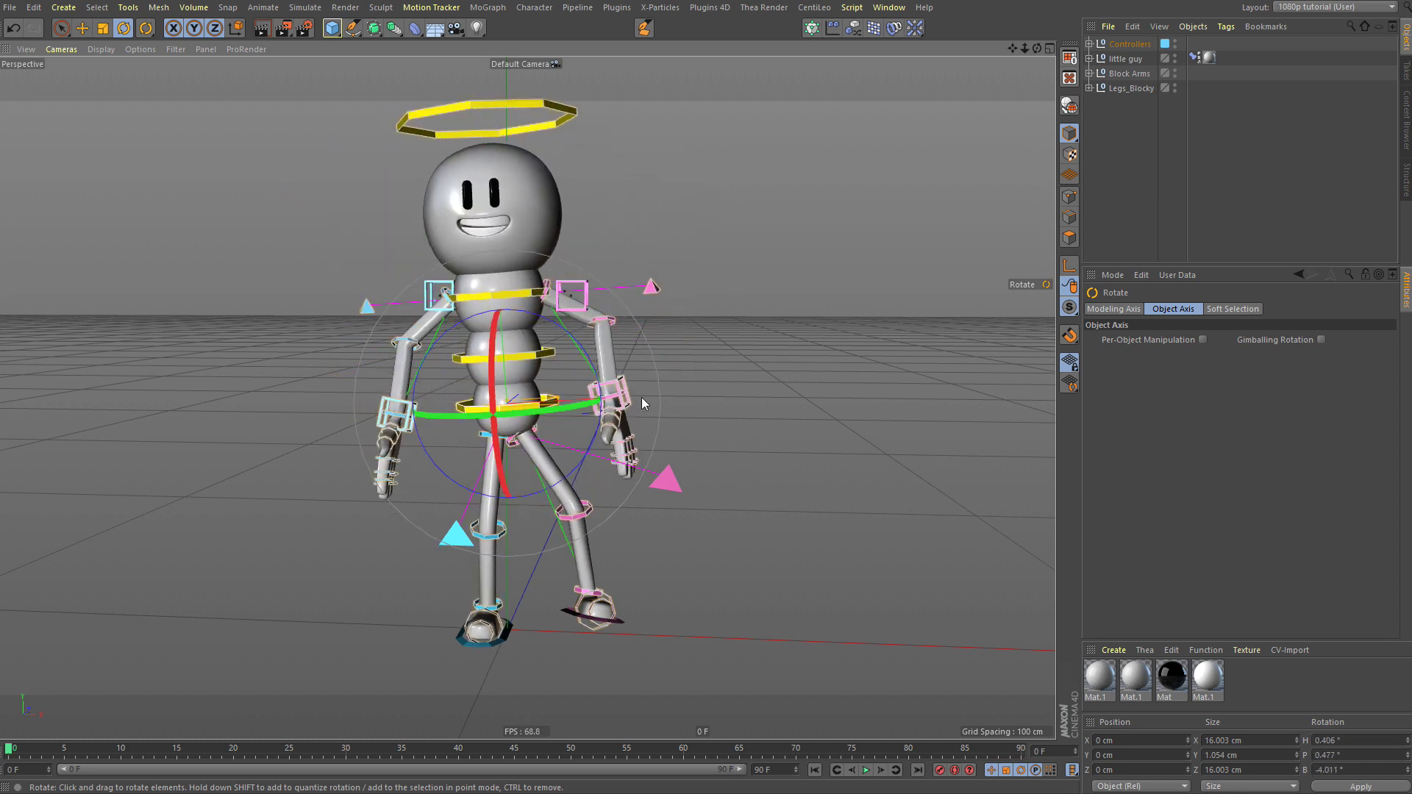
key(ctrl+z)
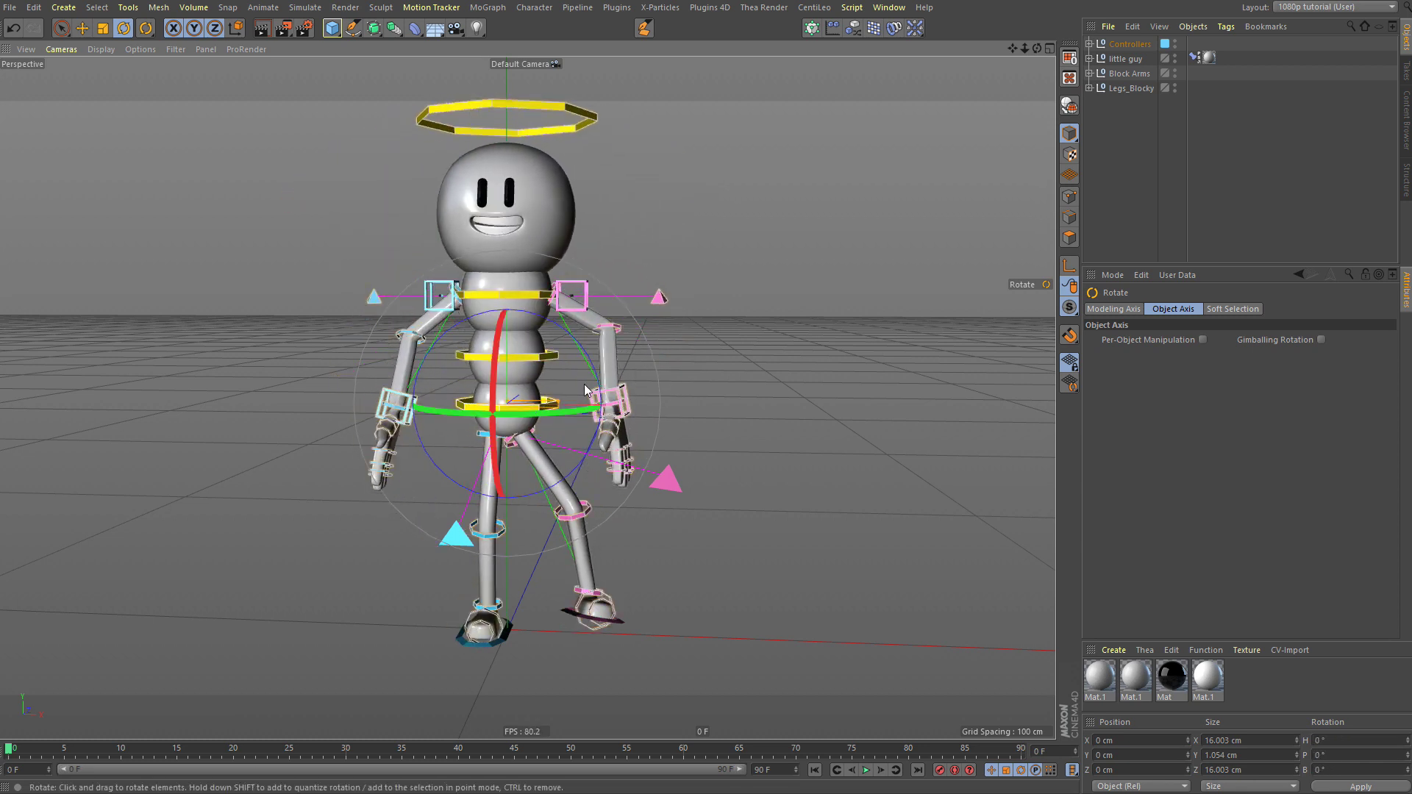
Step: Turn the left hand controller outward and raise it, and move the left arm's pole controller down below the forearm
click(612, 402)
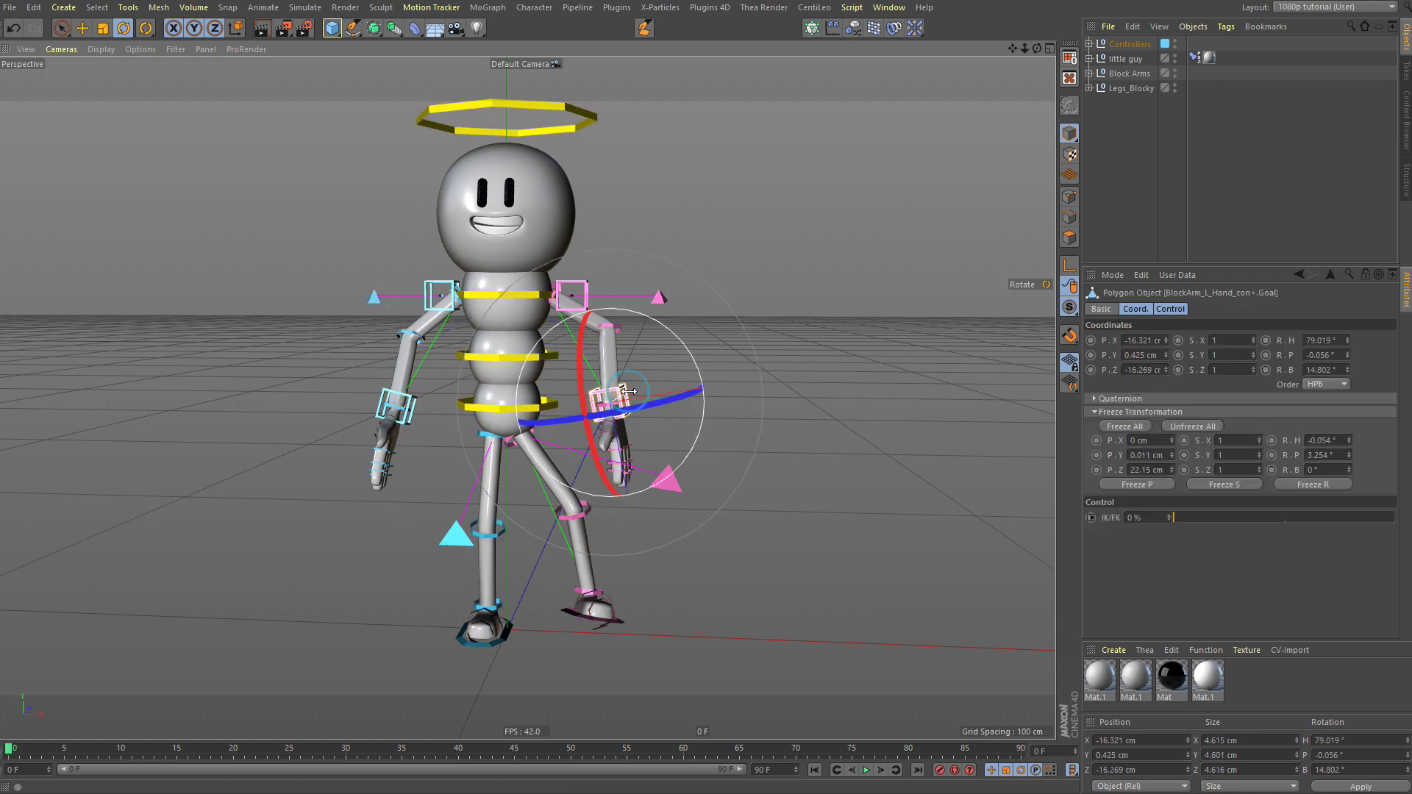
drag(699, 398, 652, 274)
key(e)
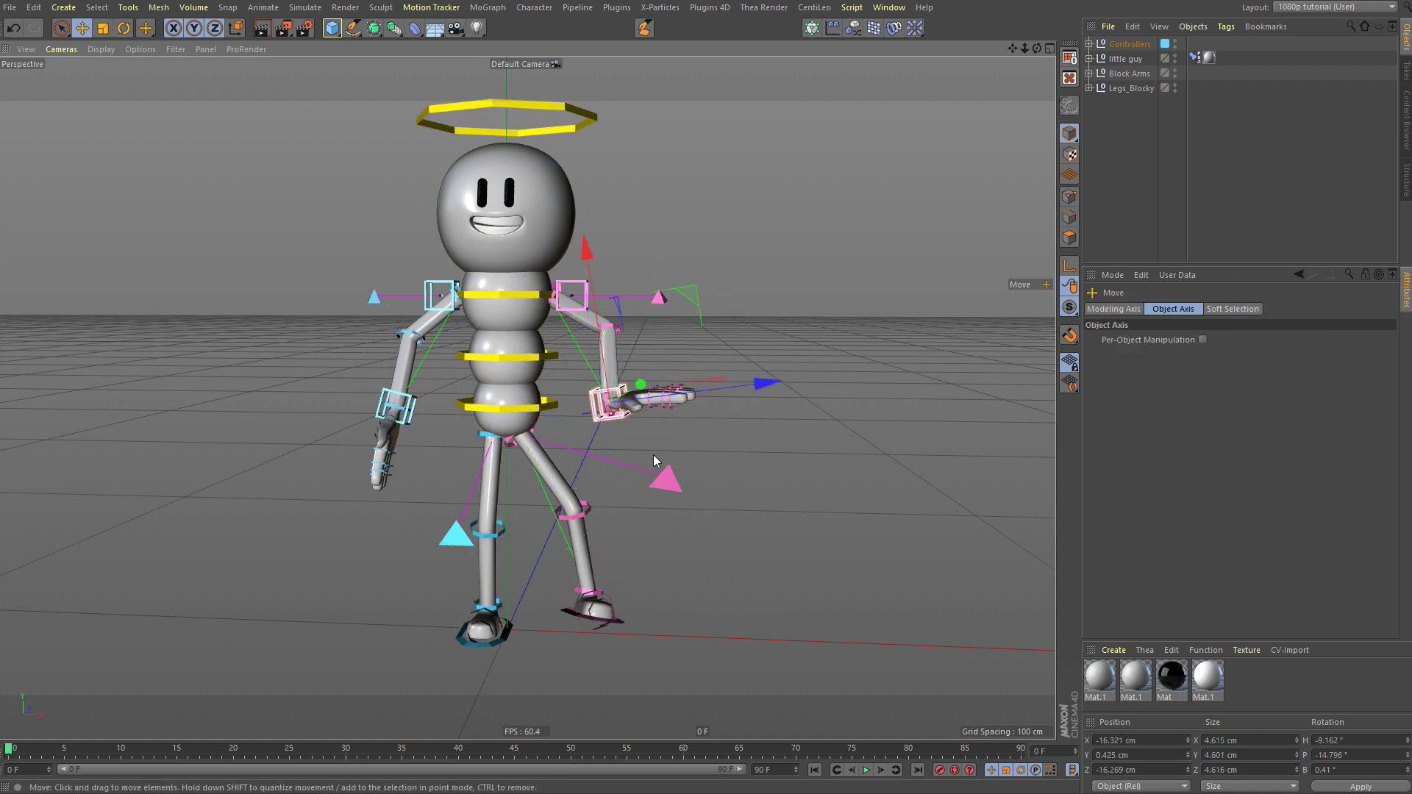
drag(649, 447, 706, 392)
click(660, 297)
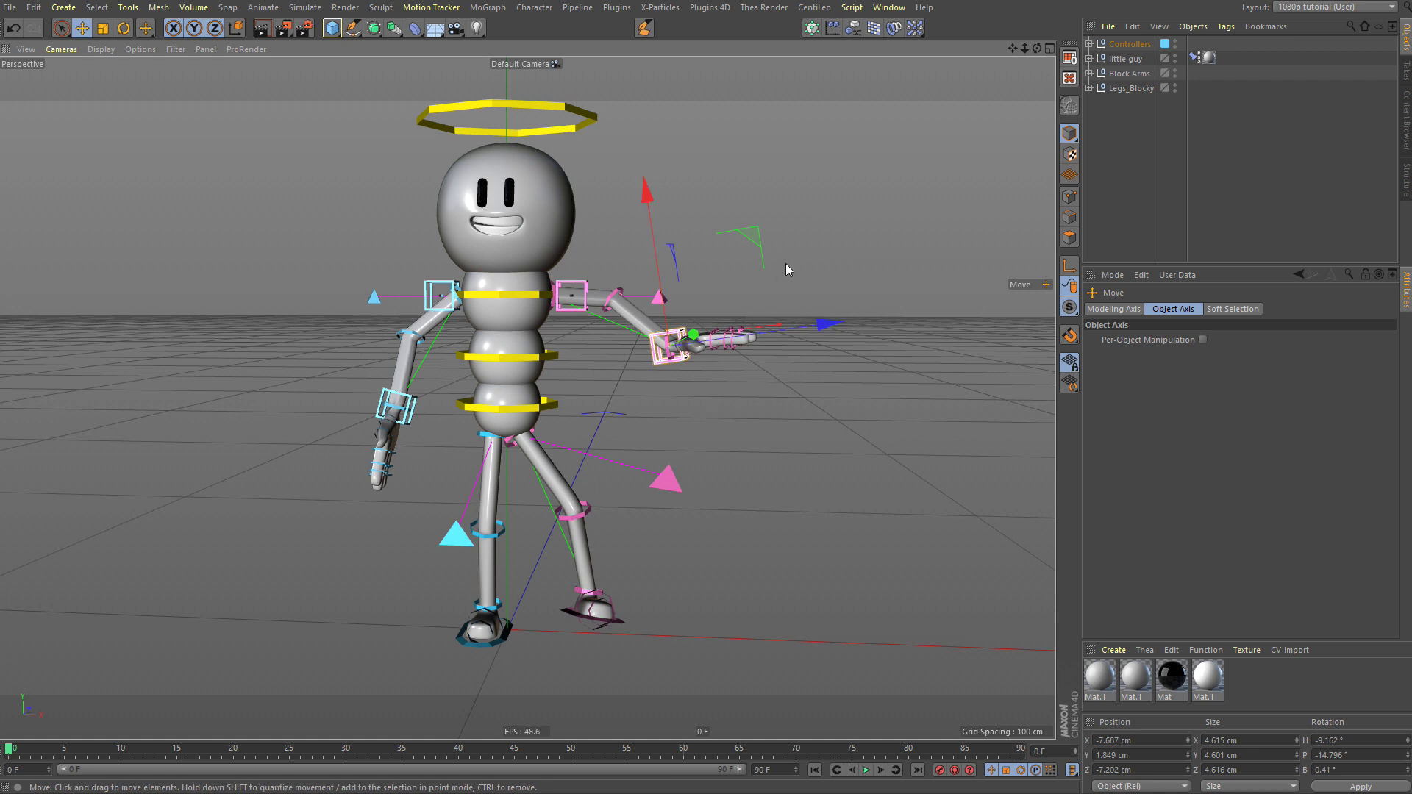
drag(612, 382, 595, 409)
Step: Create a null aligned to BlockArm_L_Hand_con+.Goal by zeroing it as a child, and move it to the top of the object hierarchy
click(688, 360)
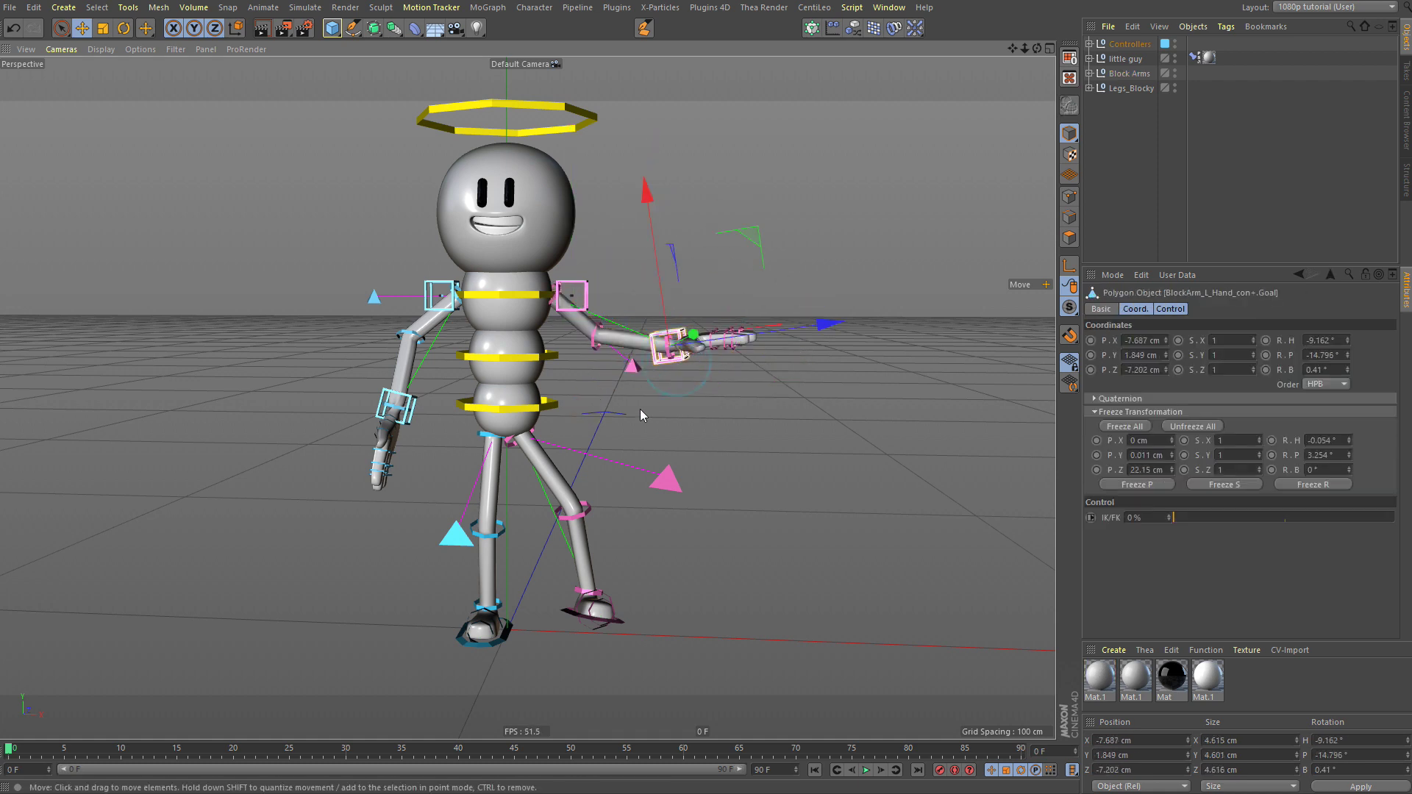
click(1089, 44)
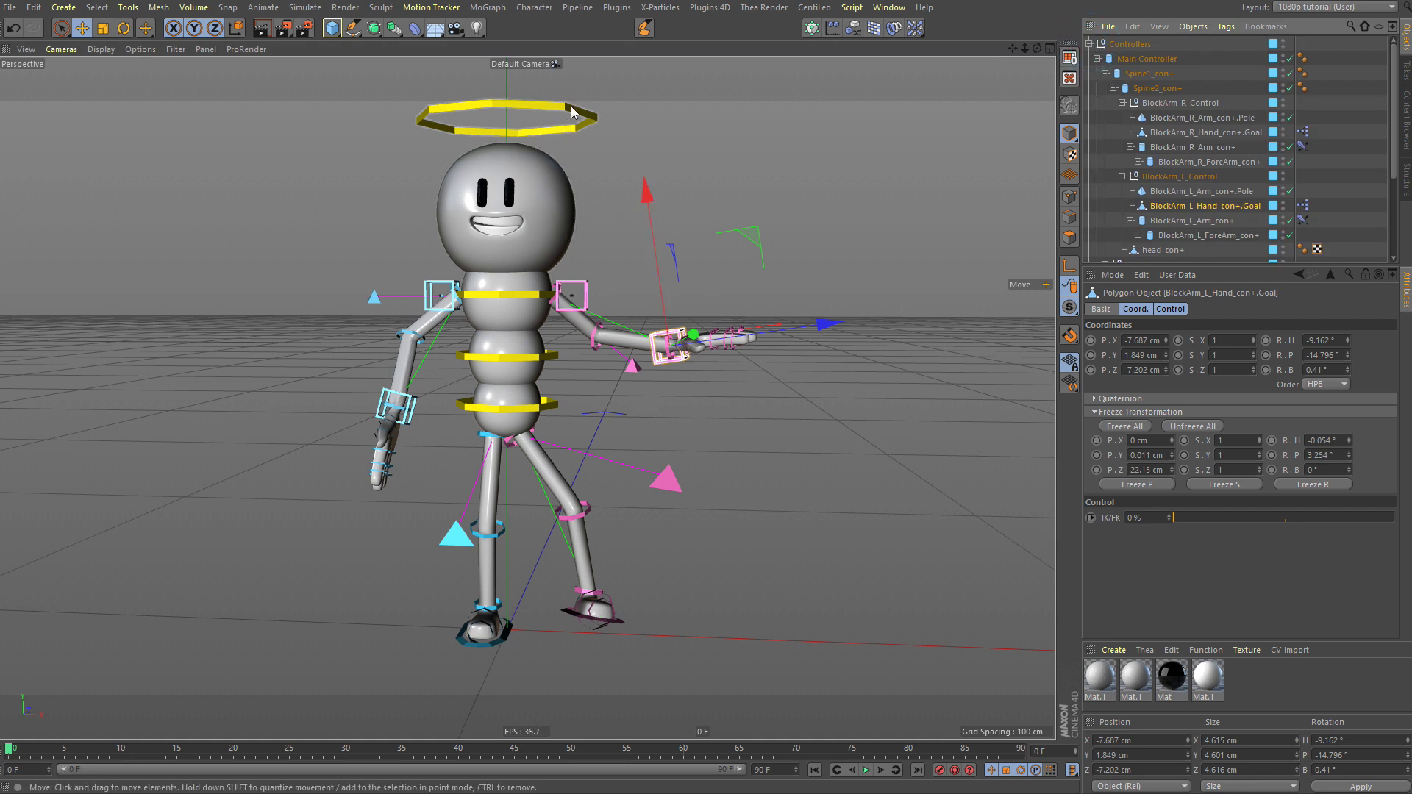
click(335, 31)
click(403, 49)
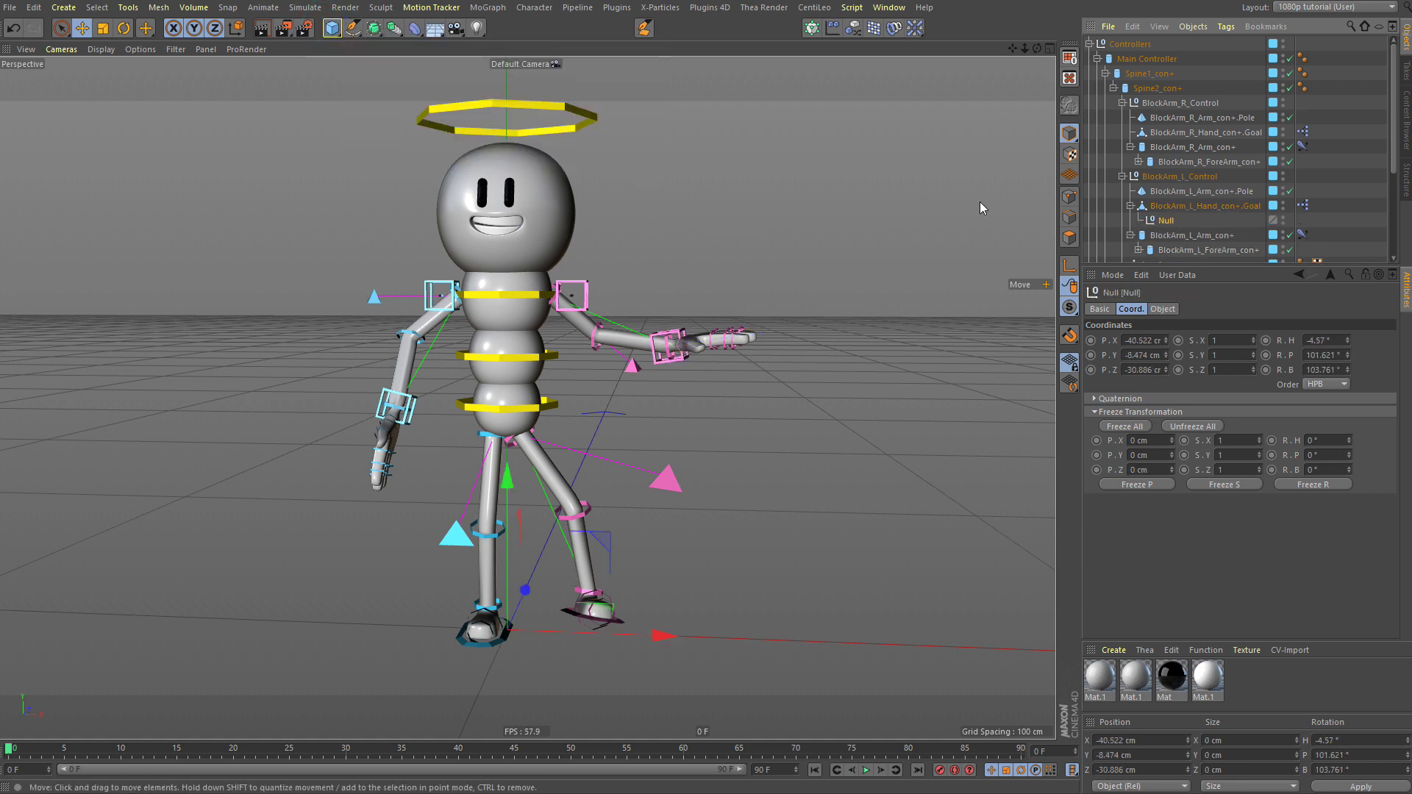
key(alt+0)
click(1170, 220)
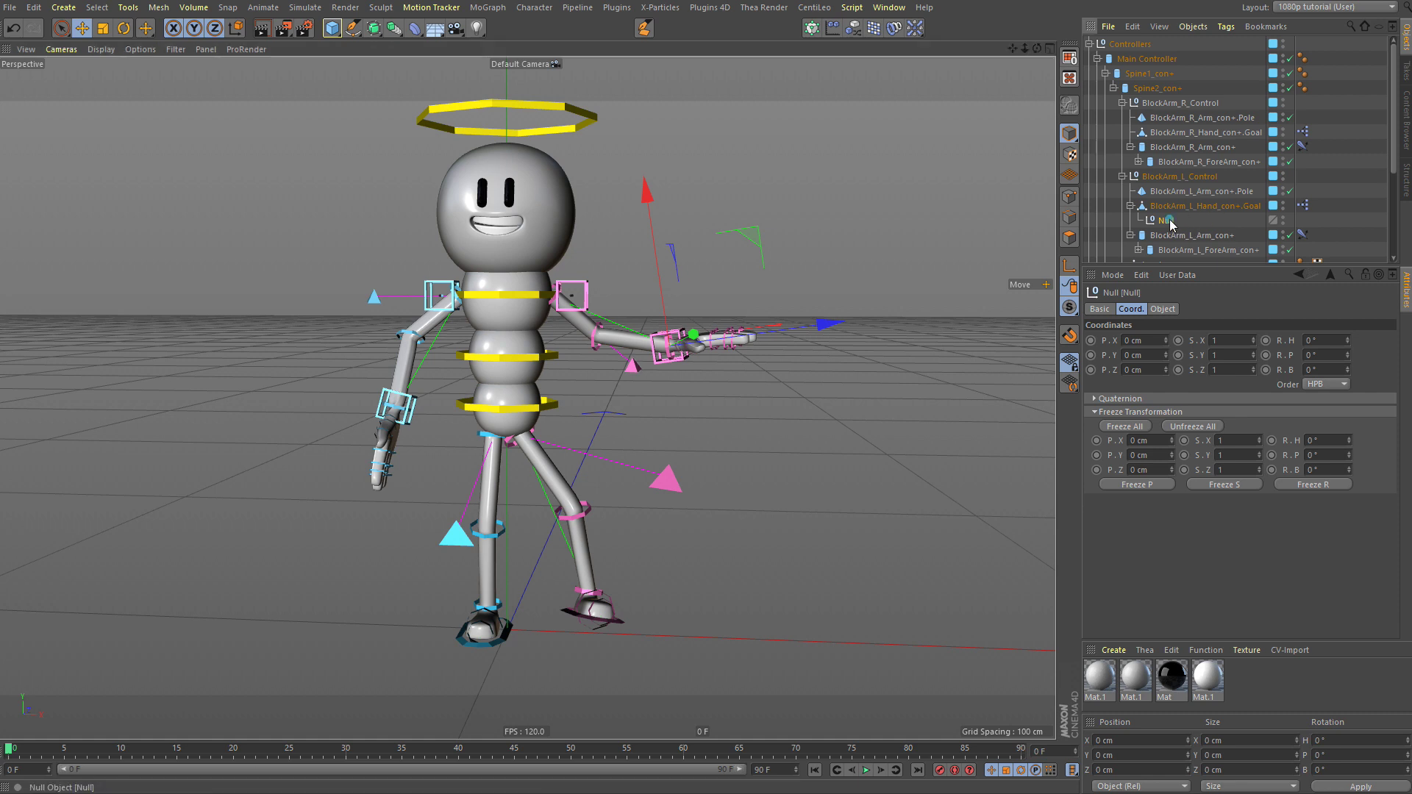
drag(1170, 220, 1115, 43)
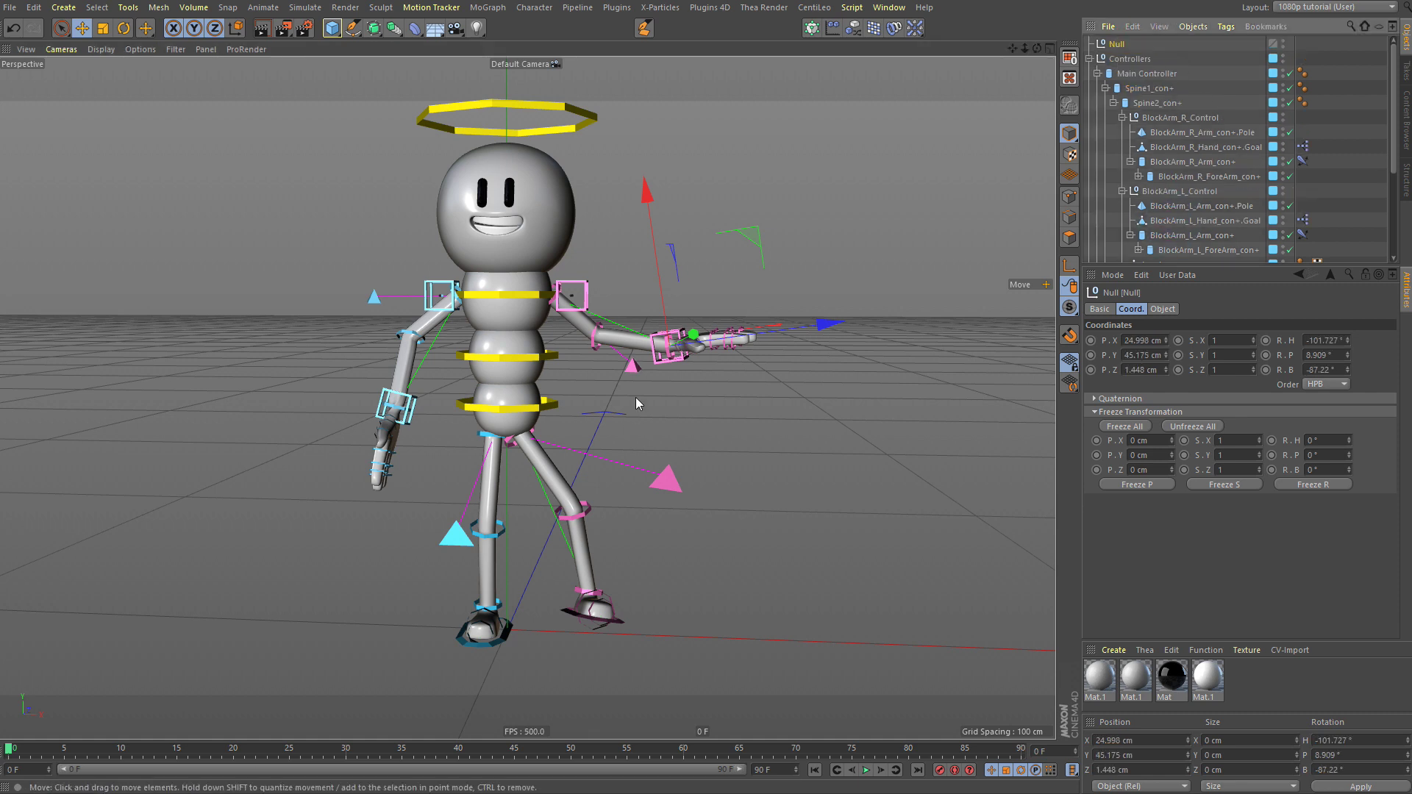
Step: Add a PSR constraint to BlockArm_L_Hand_con+.Goal with the new null as its target
click(654, 363)
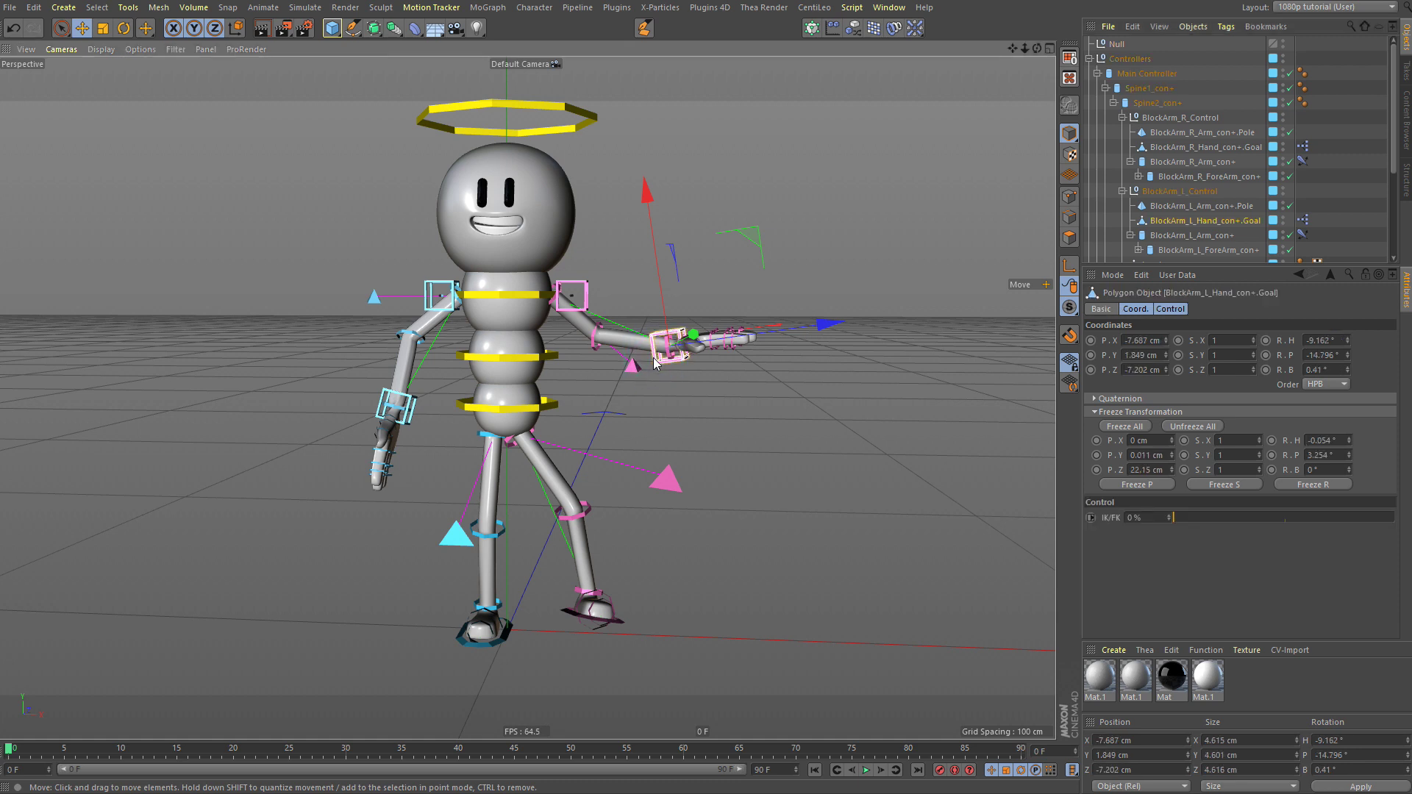
ctrl+click(1116, 43)
key(shift+c)
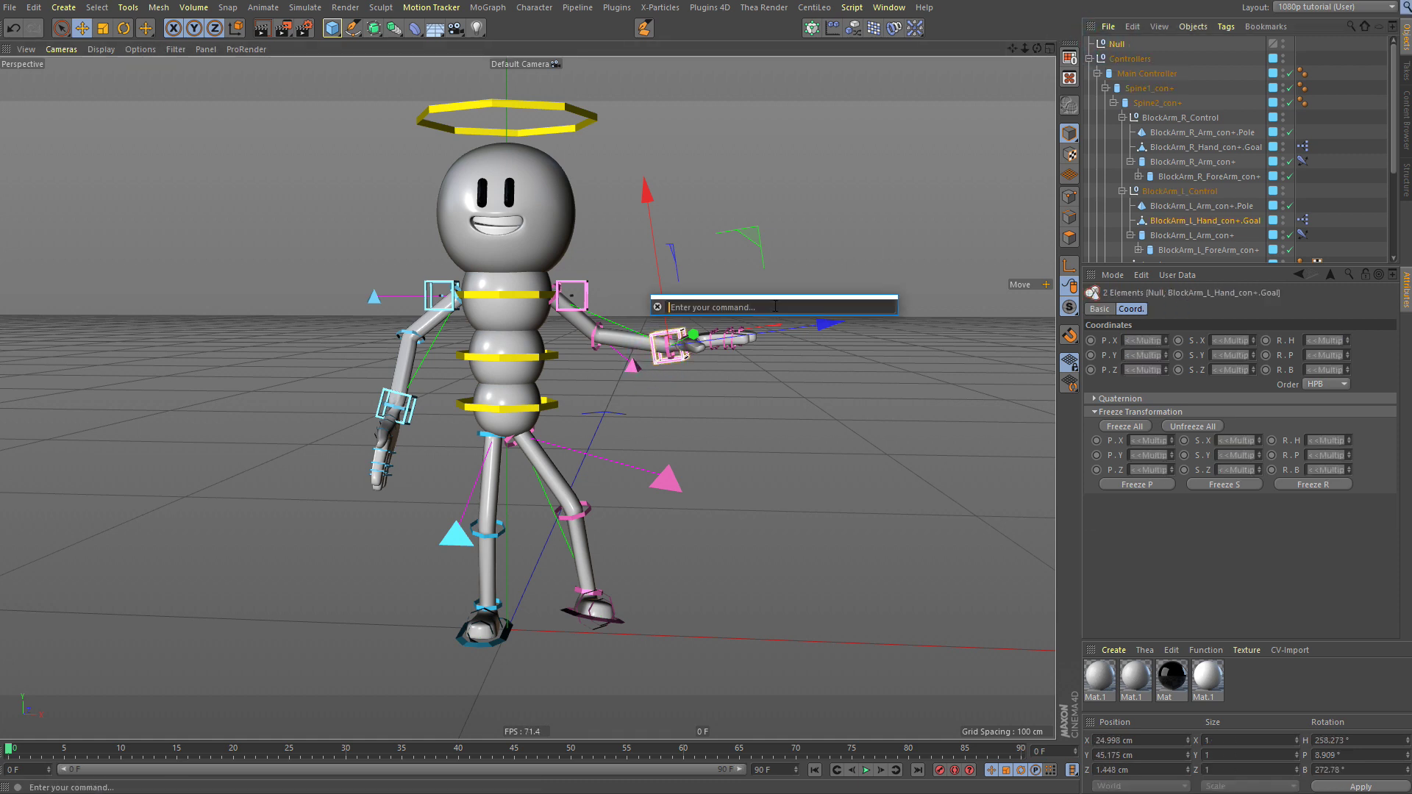
text(psr co)
key(Return)
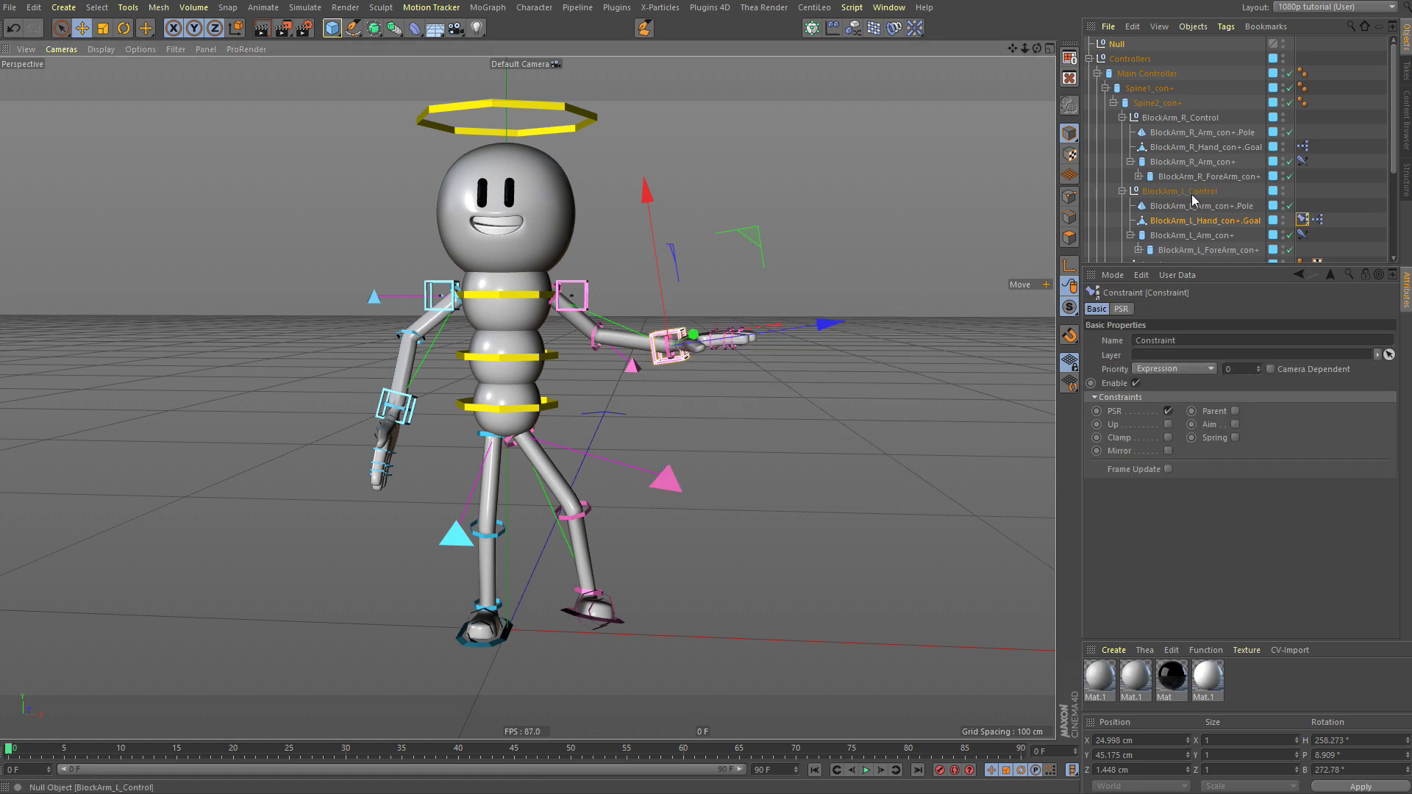
Step: Move the constraint null and the Main Controller in turn to test how the left hand and body respond
click(1117, 43)
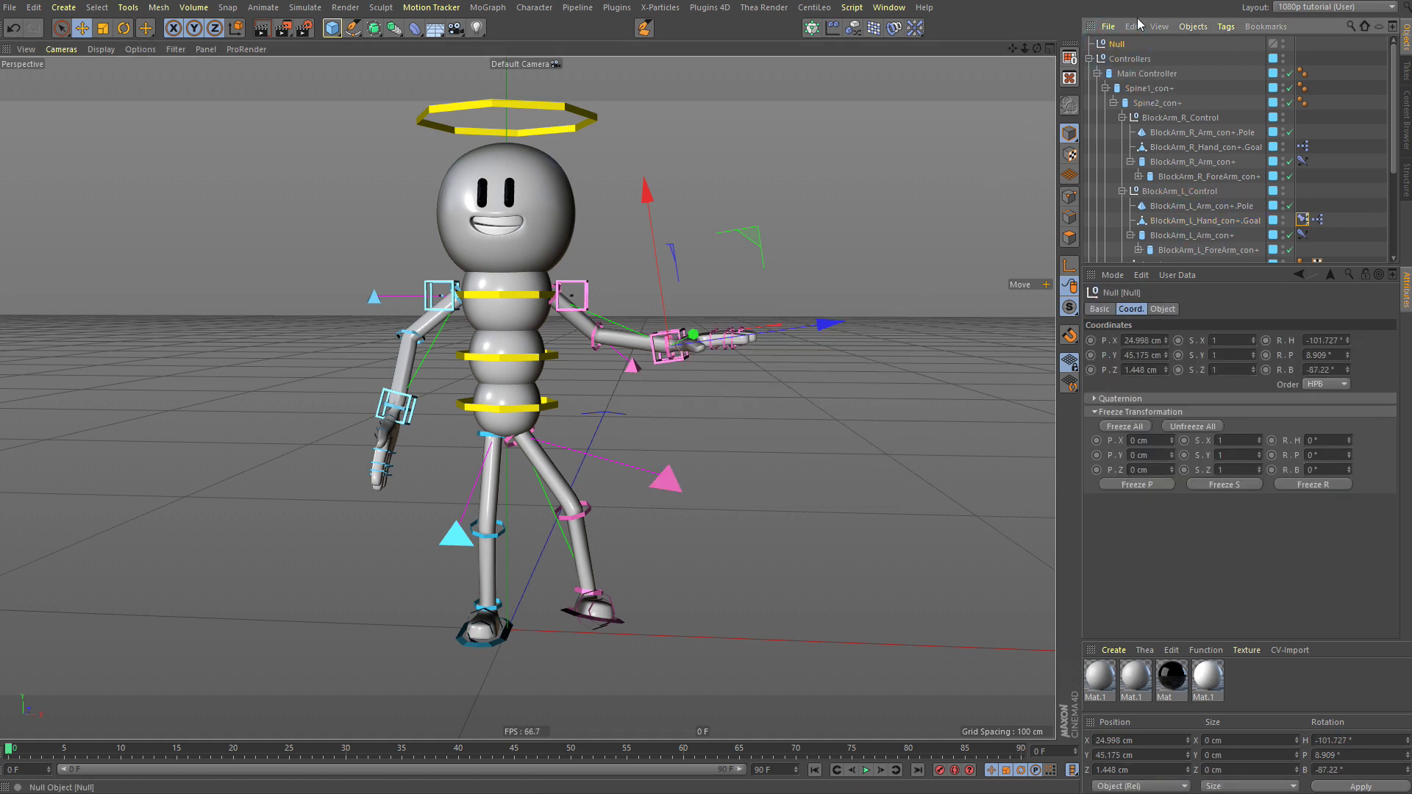
key(e)
mouse_move(687, 432)
mouse_down()
mouse_move(722, 439)
mouse_move(681, 437)
mouse_up()
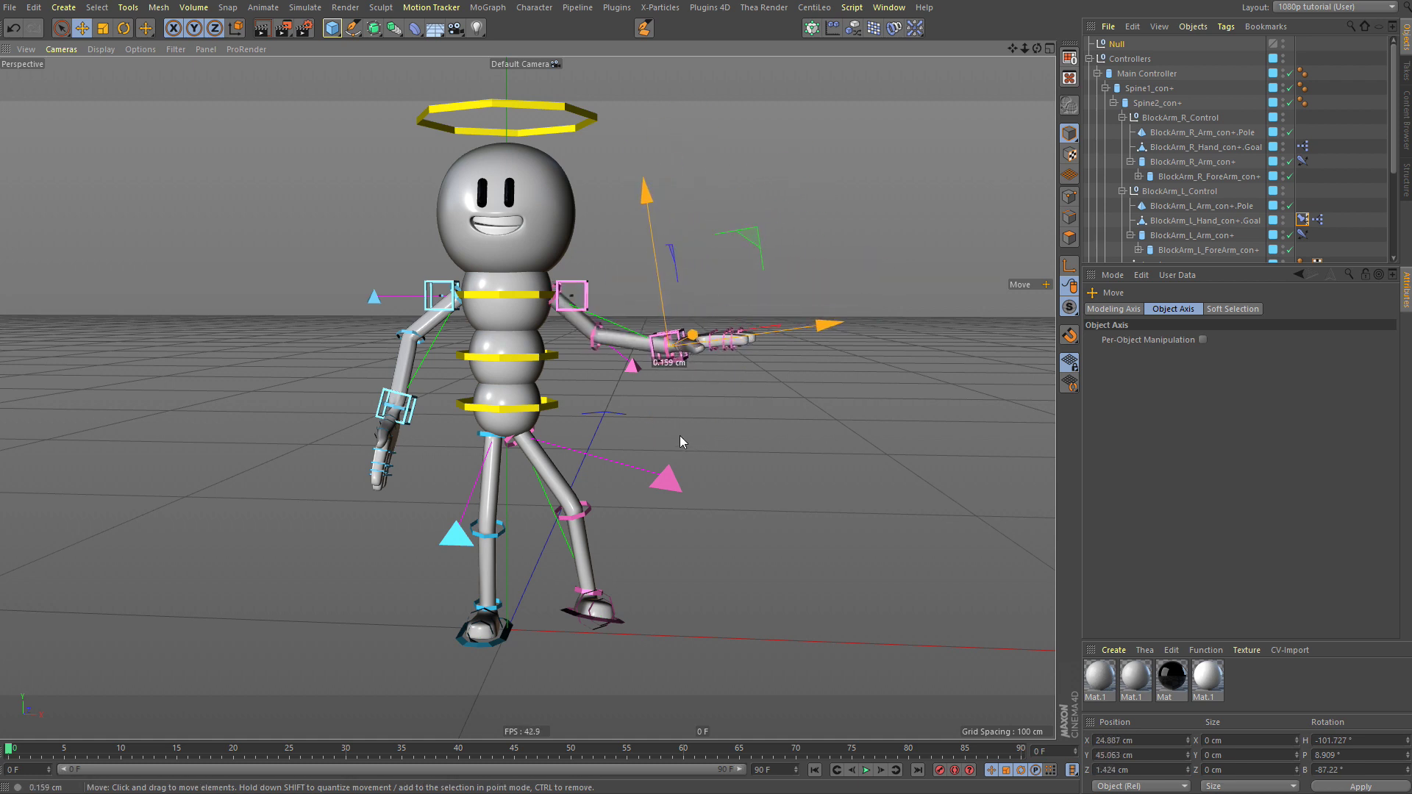
click(545, 404)
mouse_move(523, 453)
mouse_down()
mouse_move(469, 516)
mouse_move(562, 449)
mouse_move(489, 445)
mouse_move(574, 456)
mouse_move(397, 464)
mouse_move(572, 459)
mouse_move(538, 464)
mouse_up()
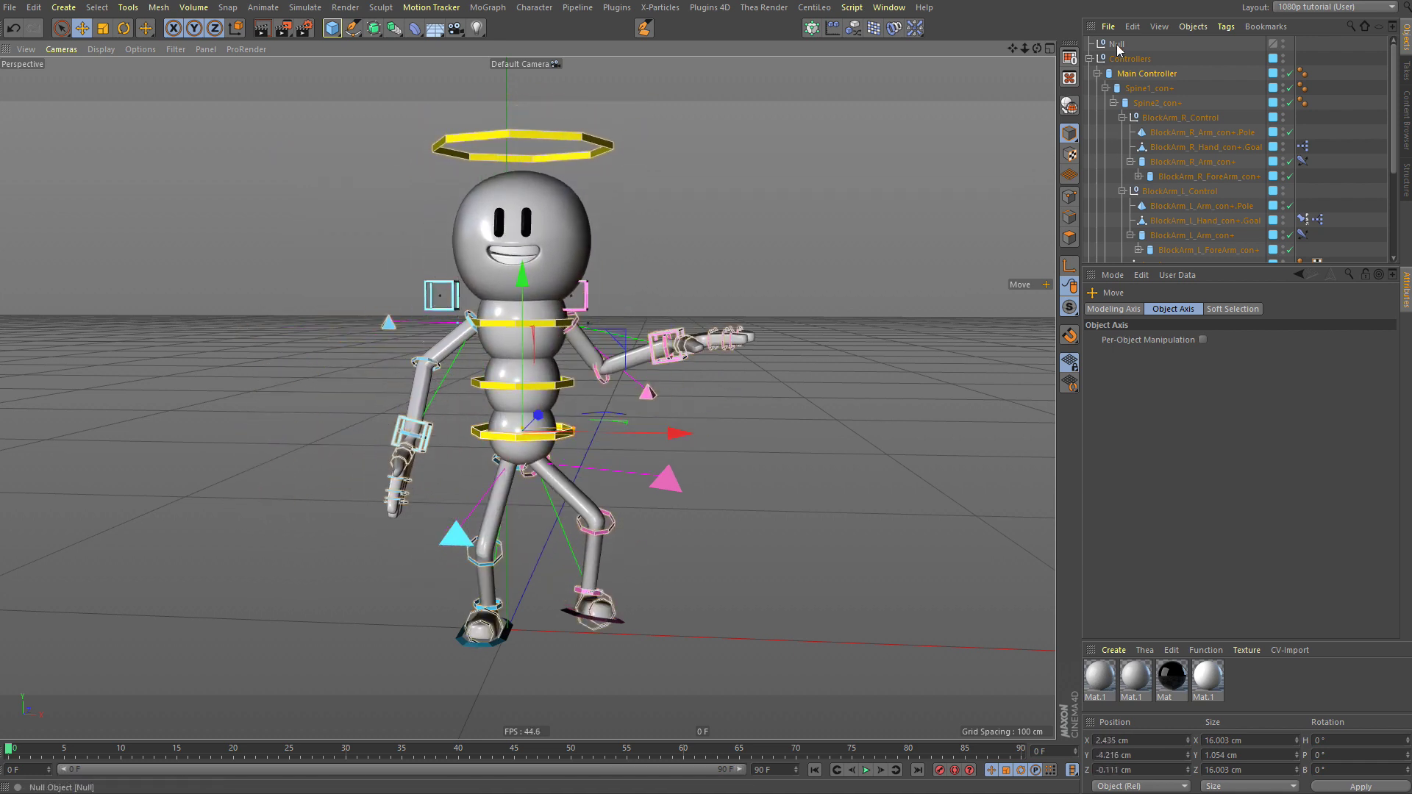
click(1117, 46)
drag(688, 373, 672, 454)
click(566, 433)
mouse_move(527, 506)
mouse_down()
mouse_move(525, 456)
mouse_move(592, 541)
mouse_move(517, 540)
mouse_move(495, 478)
mouse_move(528, 530)
mouse_move(506, 506)
mouse_up()
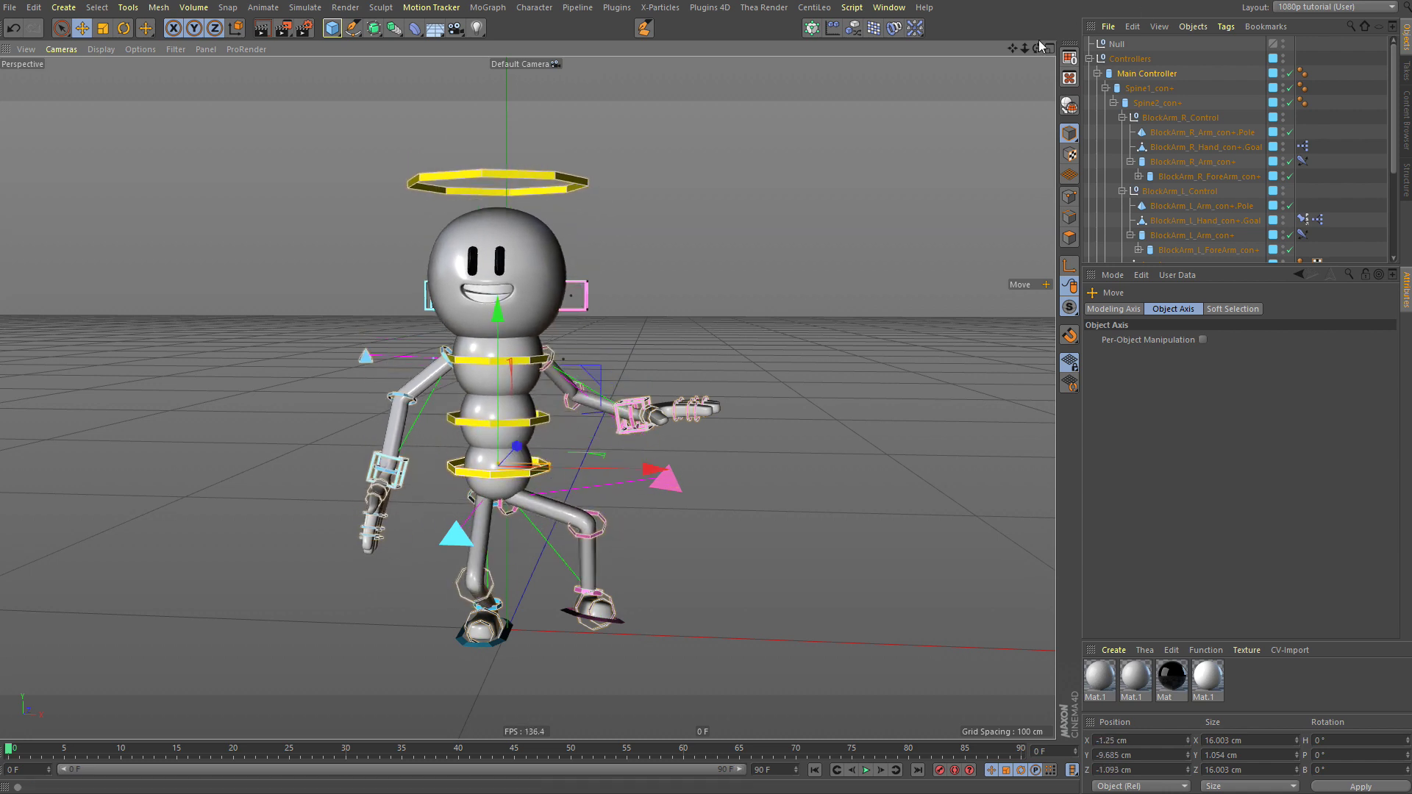
Step: Delete the null and remove the PSR constraint from BlockArm_L_Hand_con+.Goal
click(1125, 44)
key(Delete)
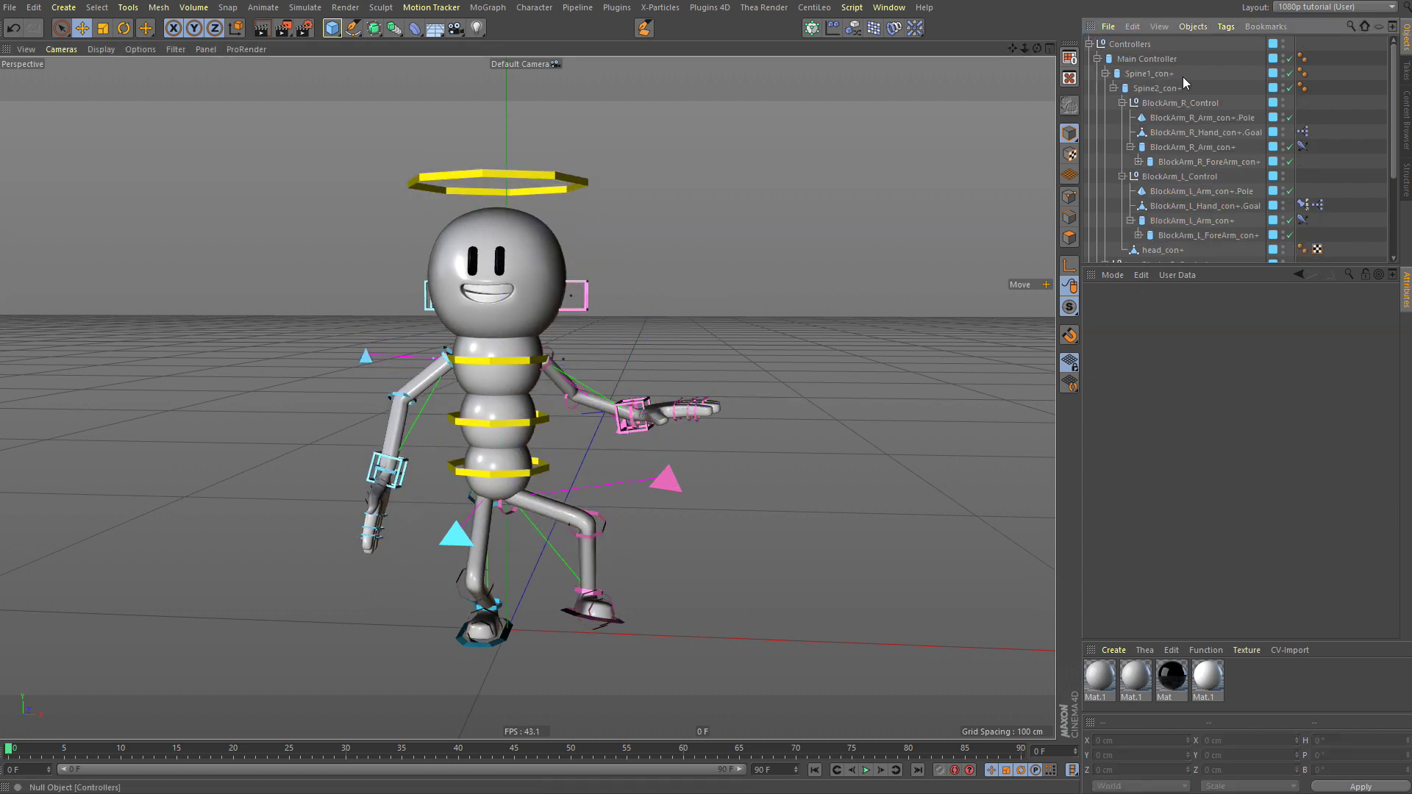
click(1205, 207)
click(1303, 207)
key(Delete)
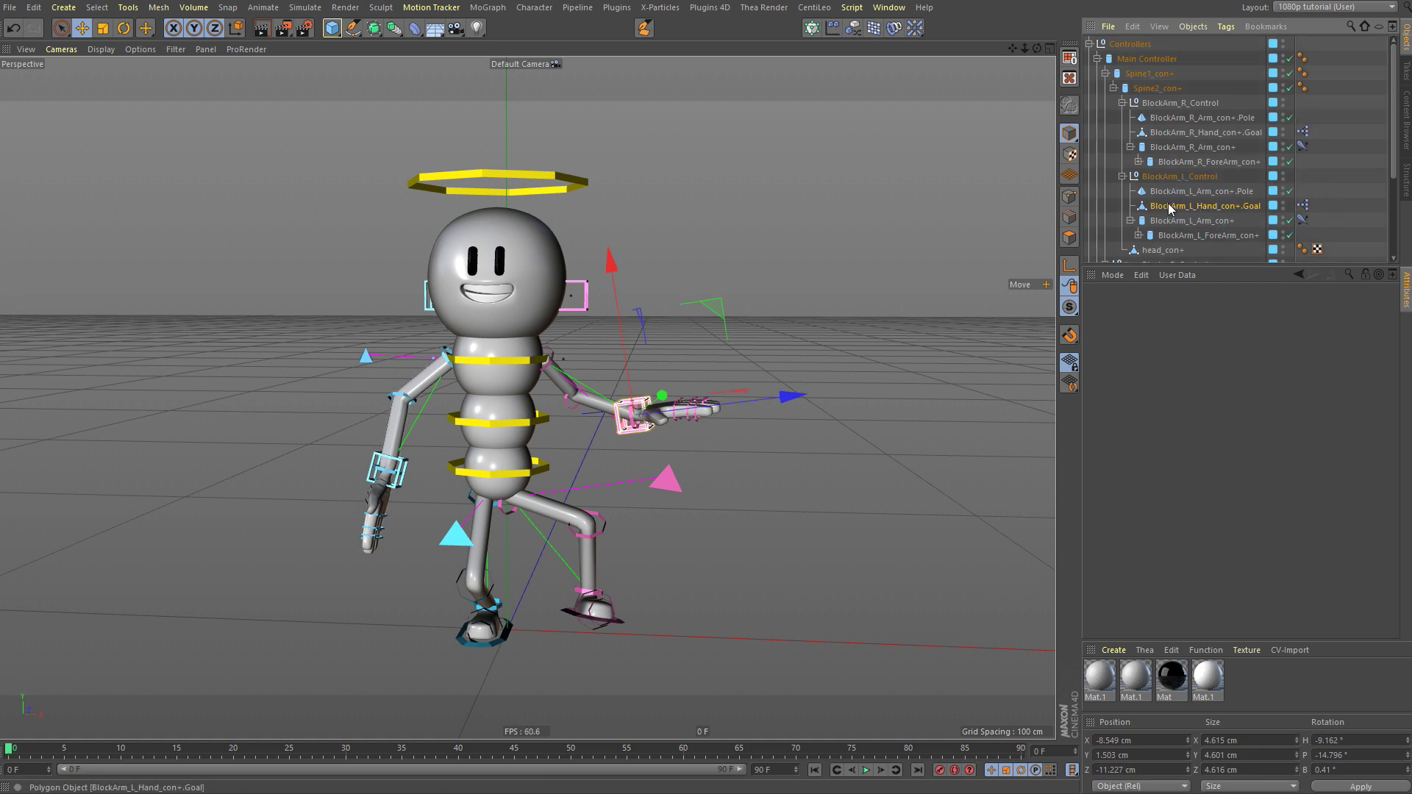
Step: Take BlockArm_L_Hand_con+.Goal out to the top of the object hierarchy and shift the Main Controller to test the free hand
drag(1170, 206, 1131, 39)
key(ctrl+shift+a)
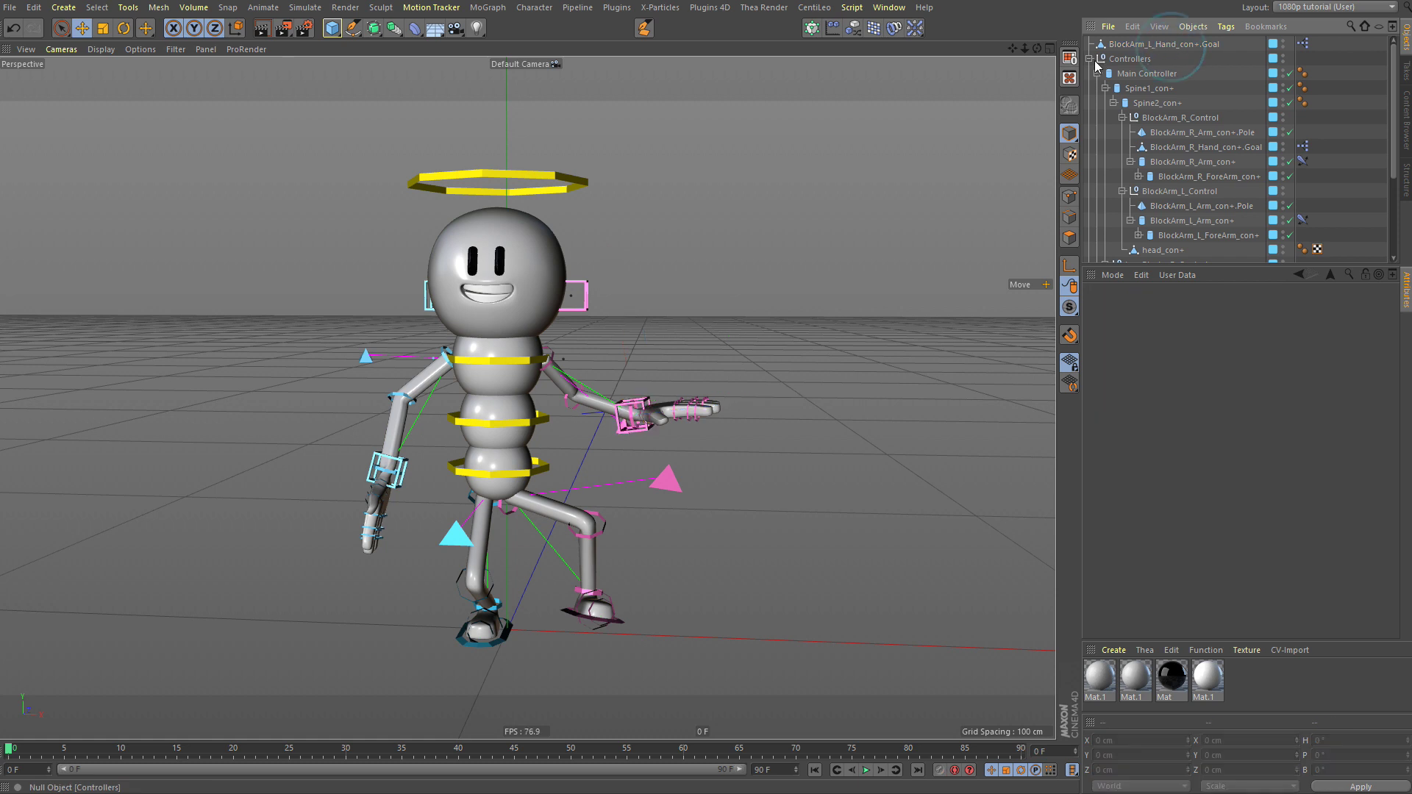
click(1090, 59)
click(535, 470)
drag(435, 634, 464, 537)
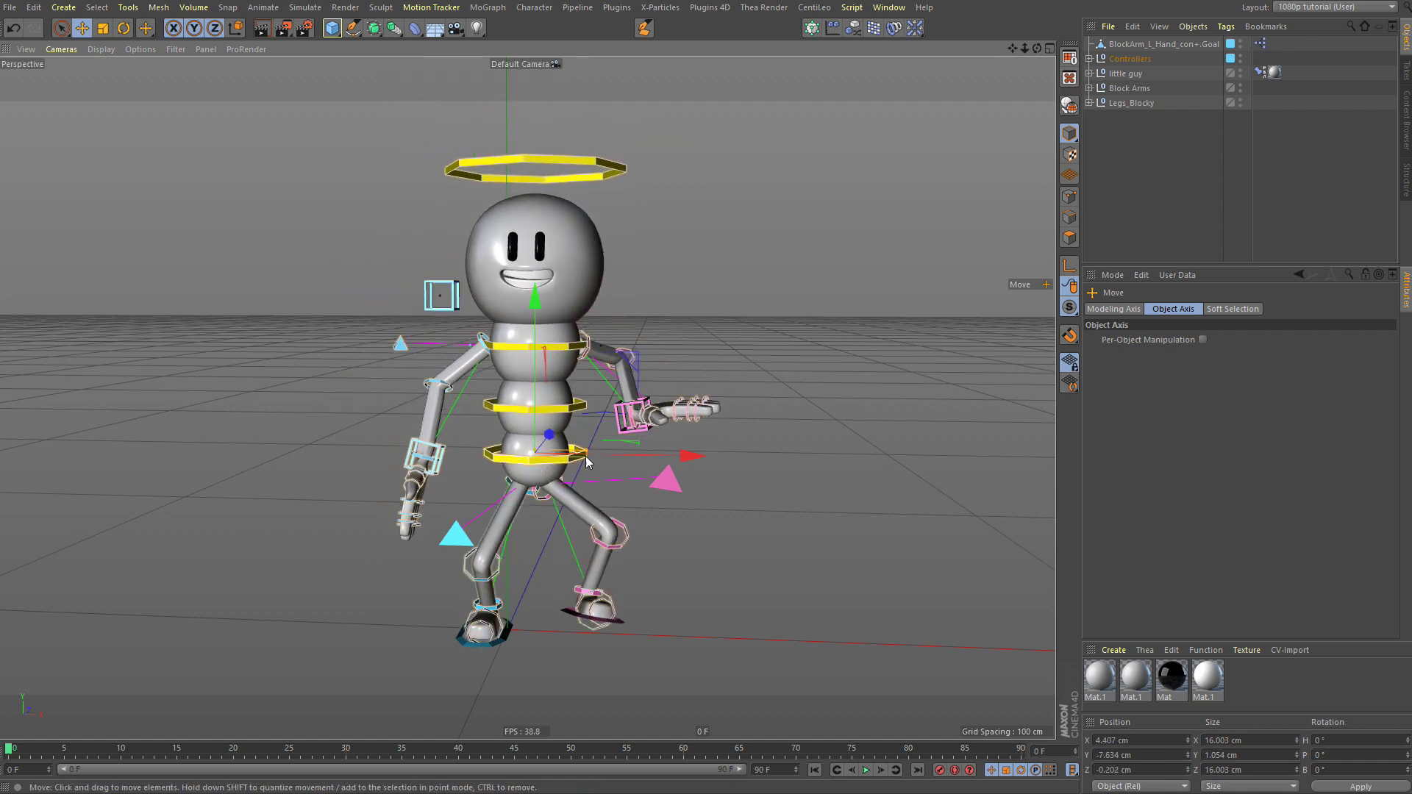
Step: Raise the left hand controller beside the head with the hand turned towards it, and lower the Main Controller slightly to test the pose
click(645, 439)
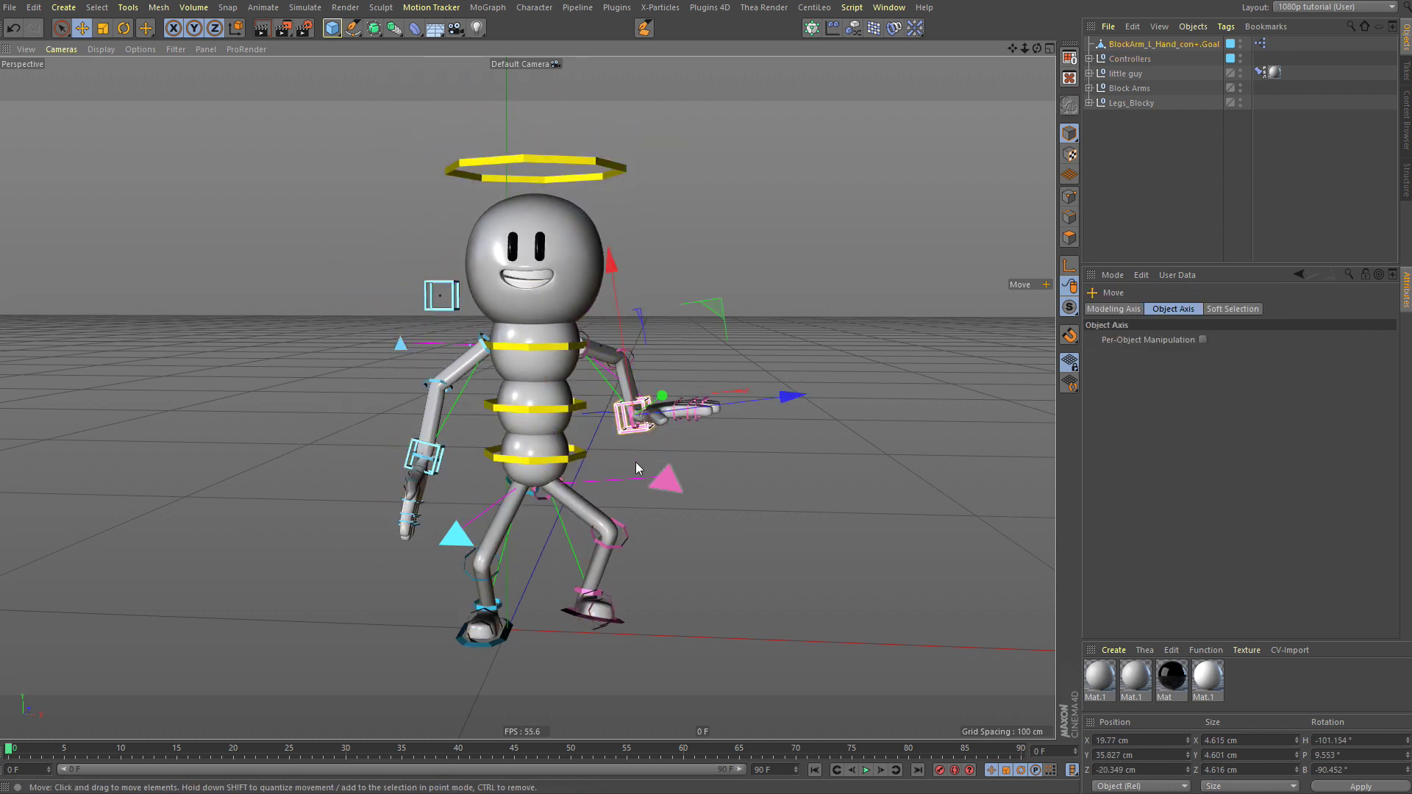
drag(635, 462, 691, 155)
key(r)
mouse_move(715, 270)
mouse_down()
mouse_move(680, 280)
mouse_move(699, 274)
mouse_up()
key(e)
click(741, 412)
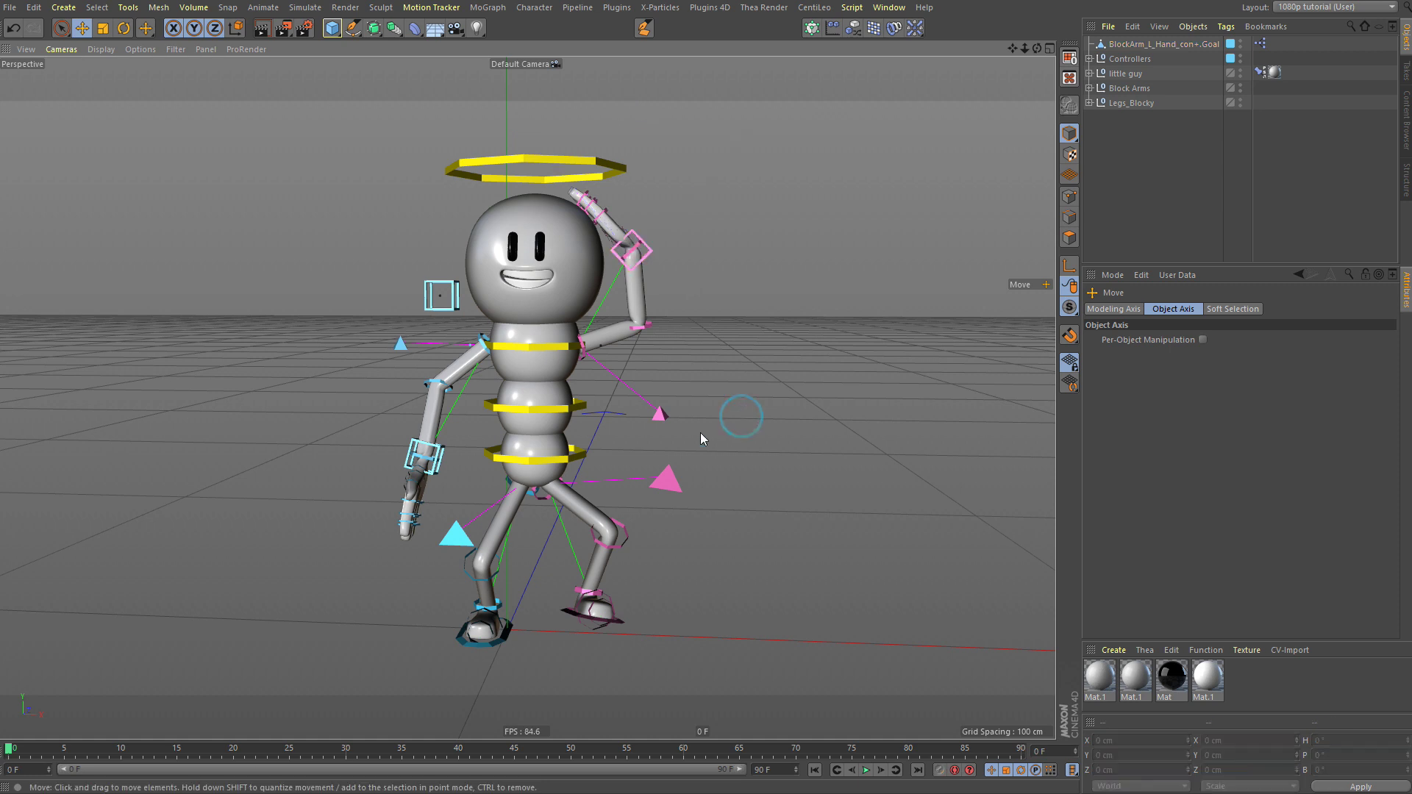
click(585, 455)
mouse_move(545, 520)
mouse_down()
mouse_move(524, 480)
mouse_move(553, 533)
mouse_up()
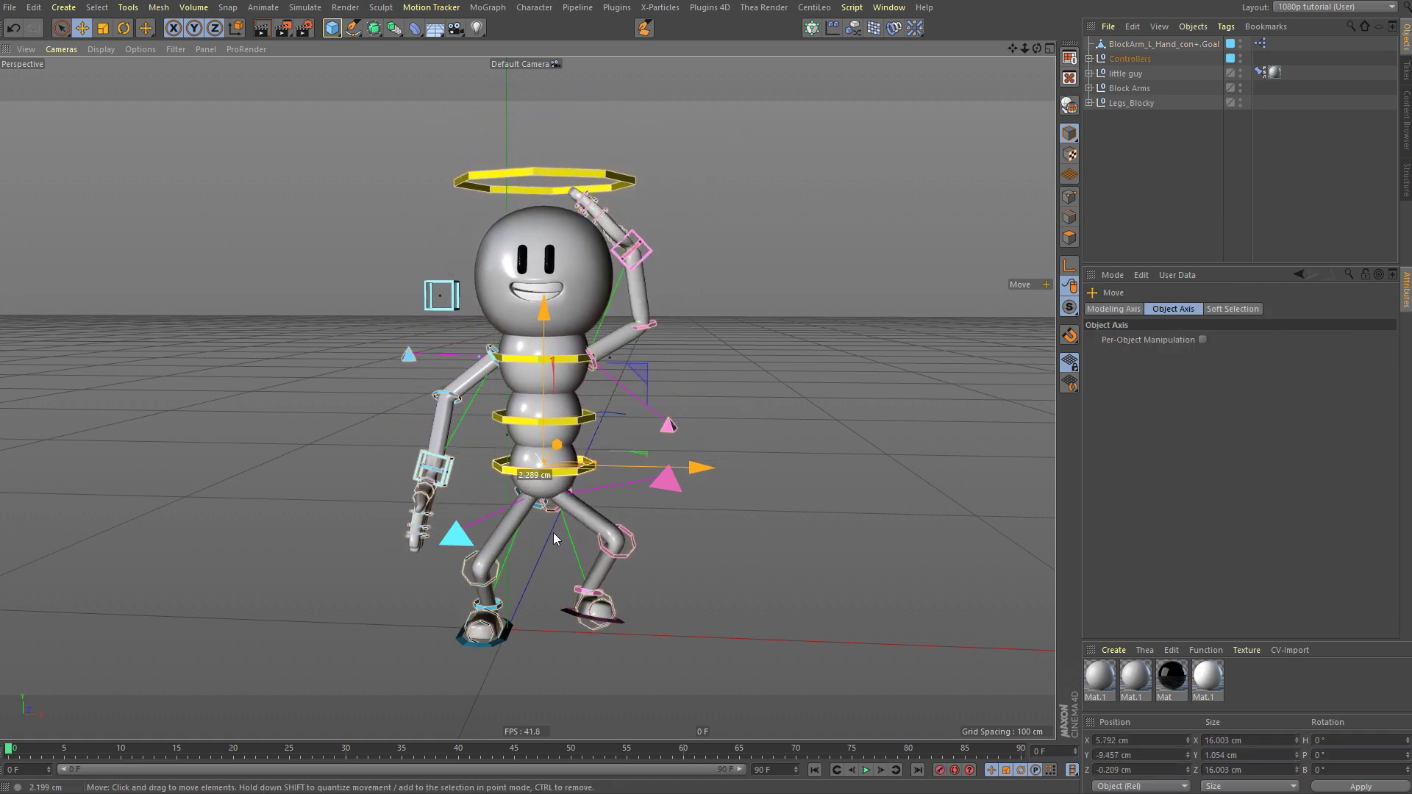
Step: Parent BlockArm_L_Hand_con+.Goal to head_con+ using Set Parent
click(633, 250)
alt+drag(633, 250, 759, 329)
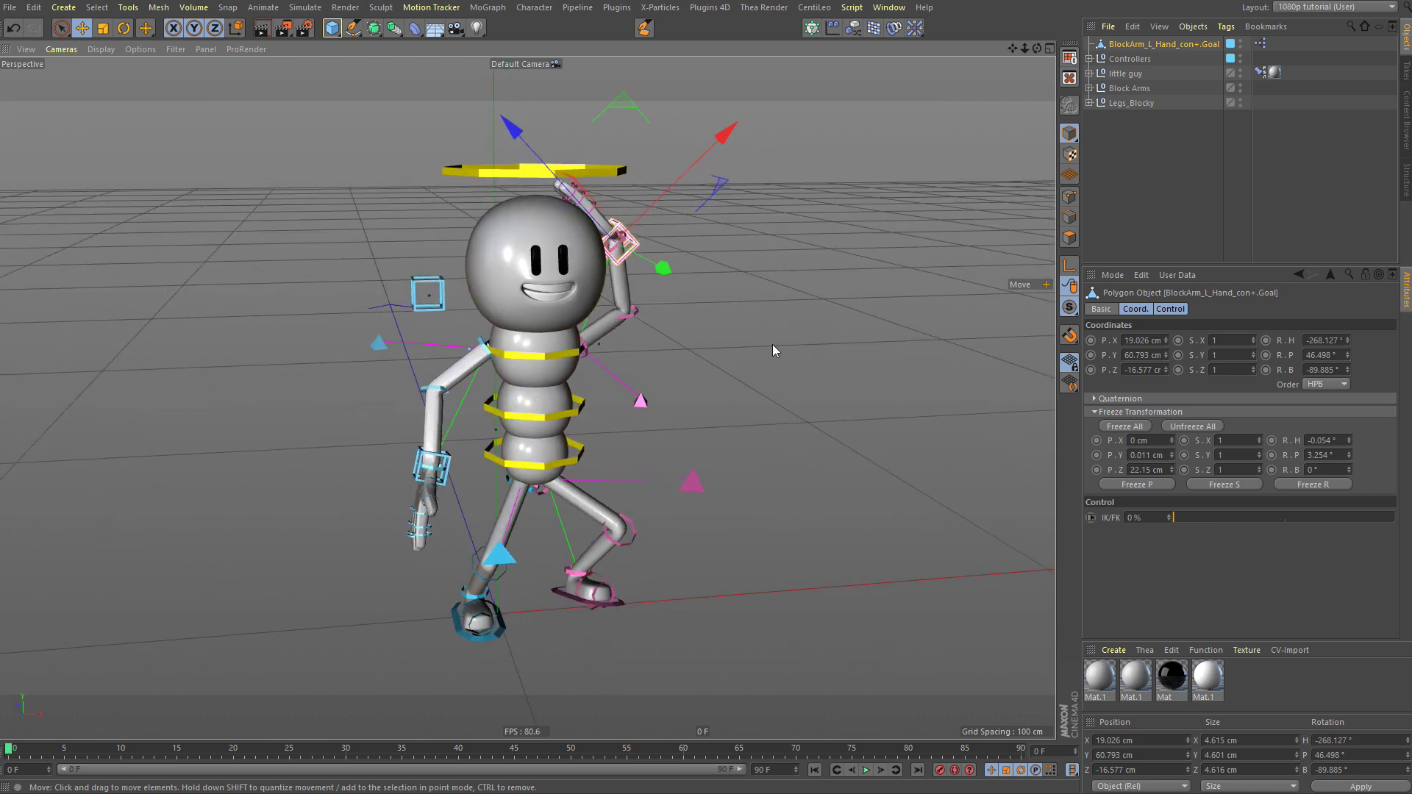
key(shift+c)
text(paren)
text(t)
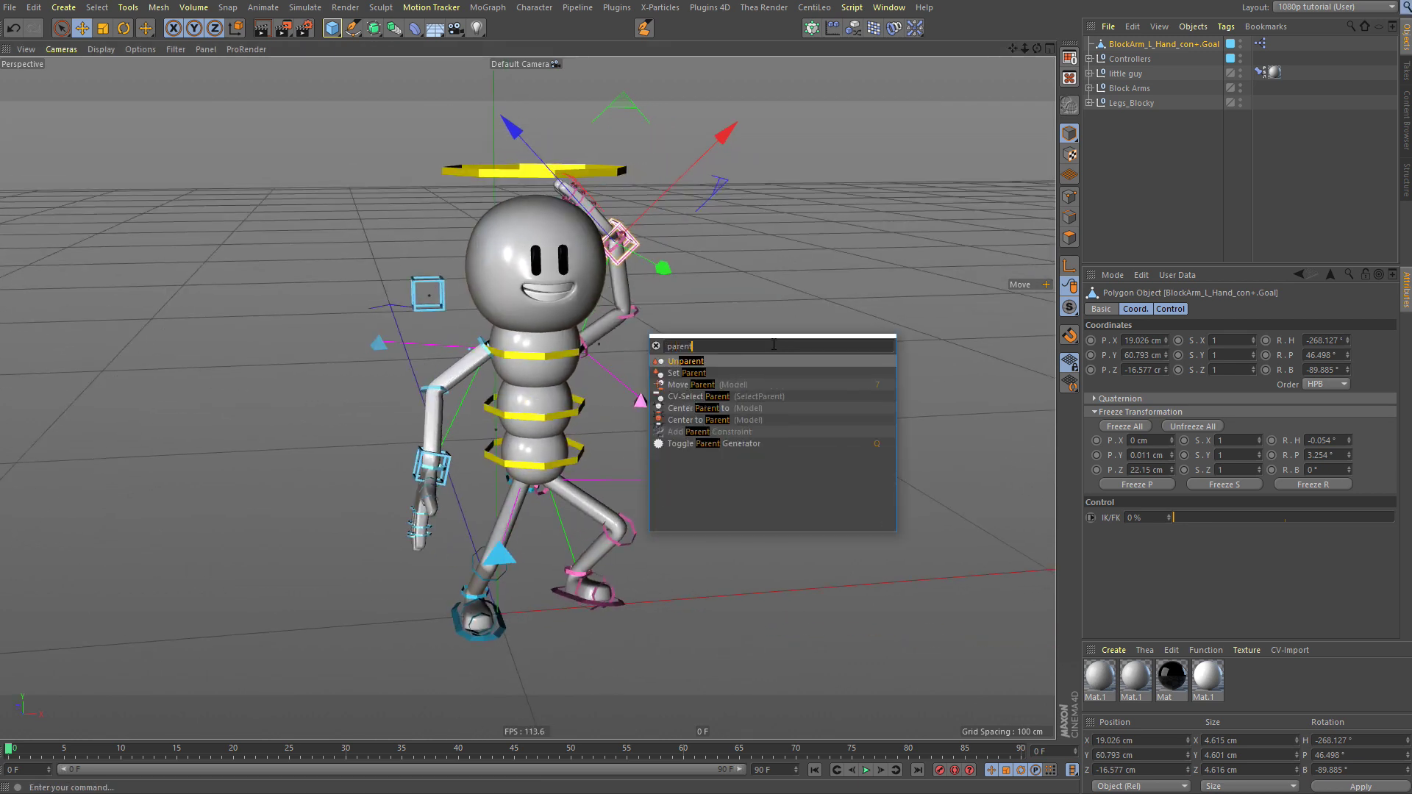
click(678, 375)
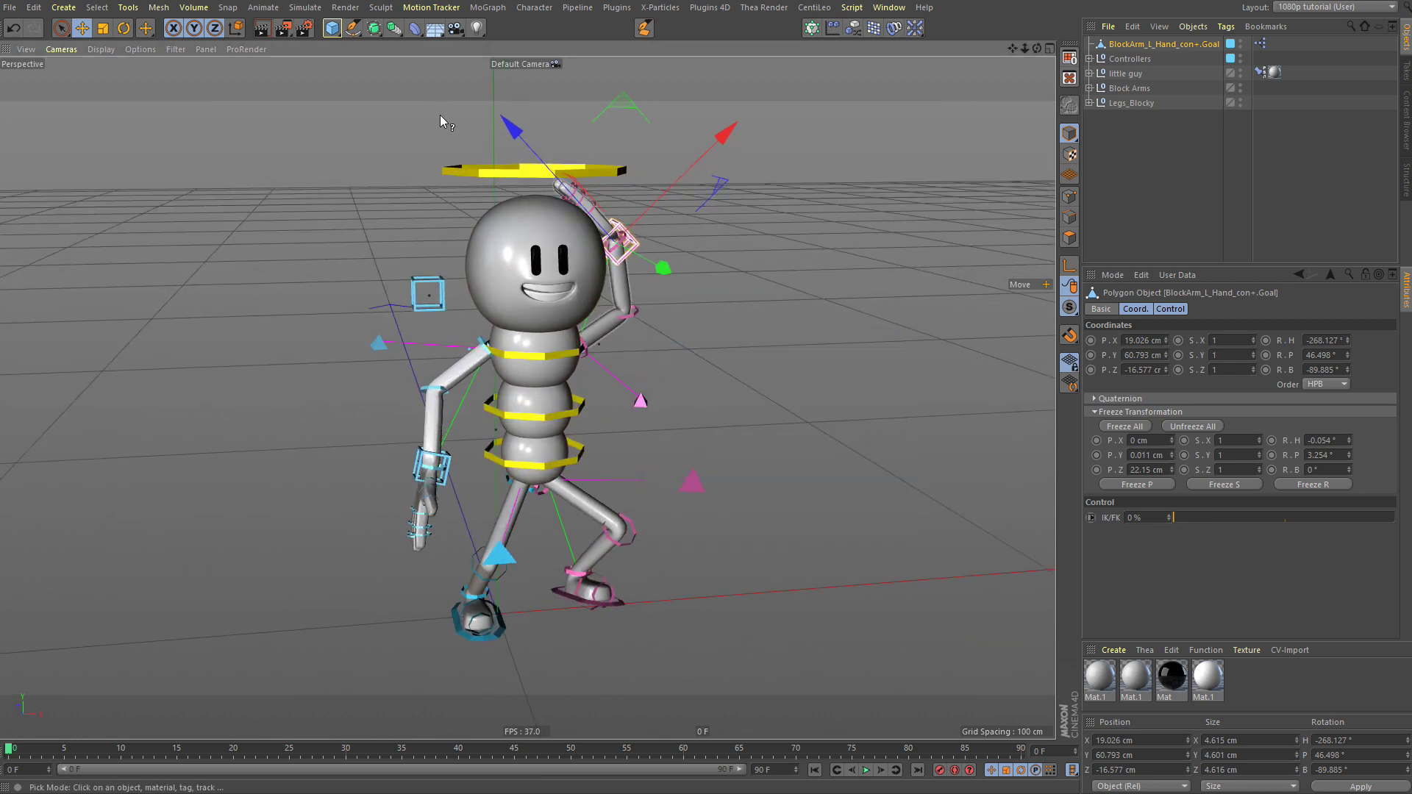
click(500, 169)
Step: Move the Main Controller up and sideways to test how the raised hand follows the head
click(551, 462)
alt+drag(568, 515, 553, 501)
drag(553, 537, 492, 512)
Step: Test-rotate Spine2_con+ to check how the head and its parented hand follow, and undo the rotation
click(506, 328)
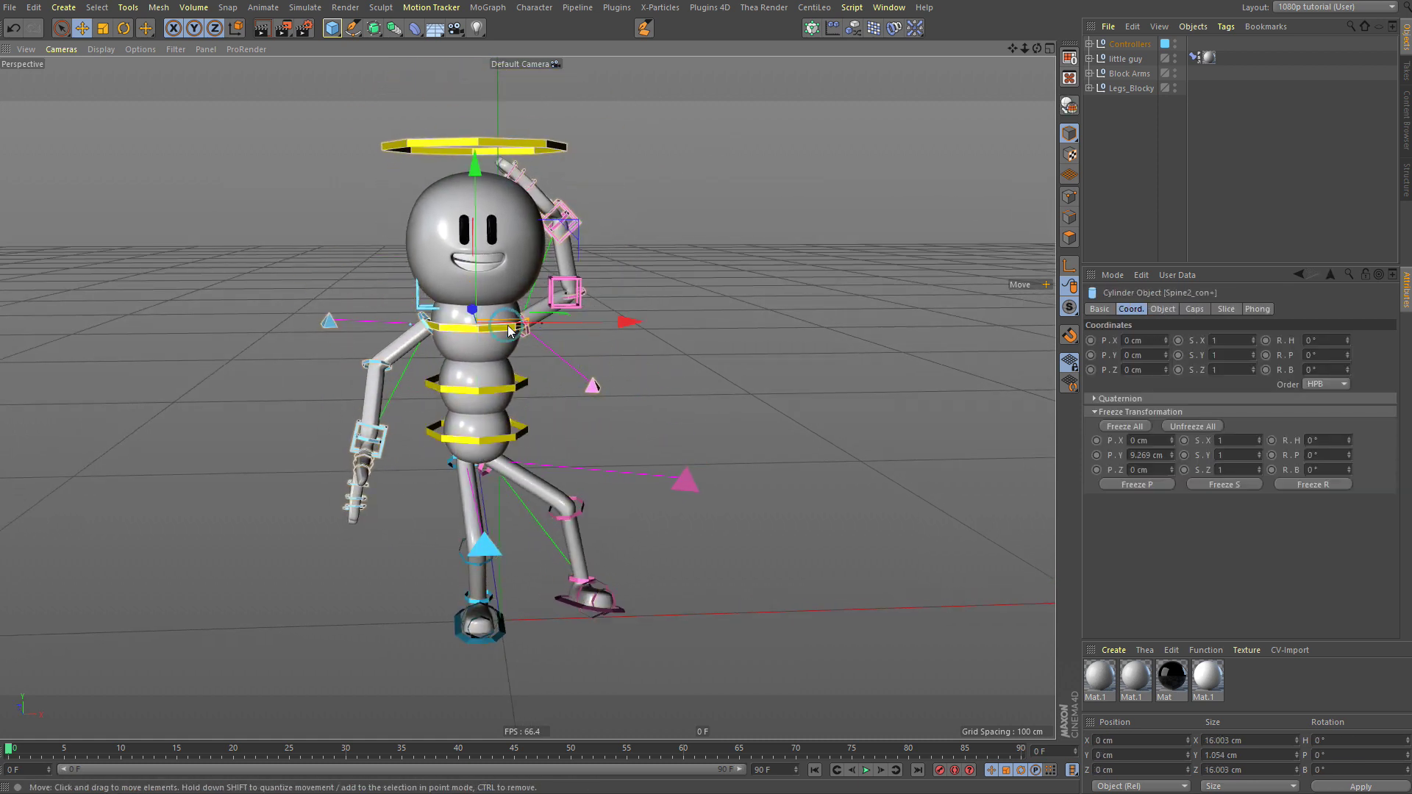
key(r)
drag(687, 305, 666, 161)
key(ctrl+z)
click(551, 148)
key(ctrl+z)
key(ctrl+z)
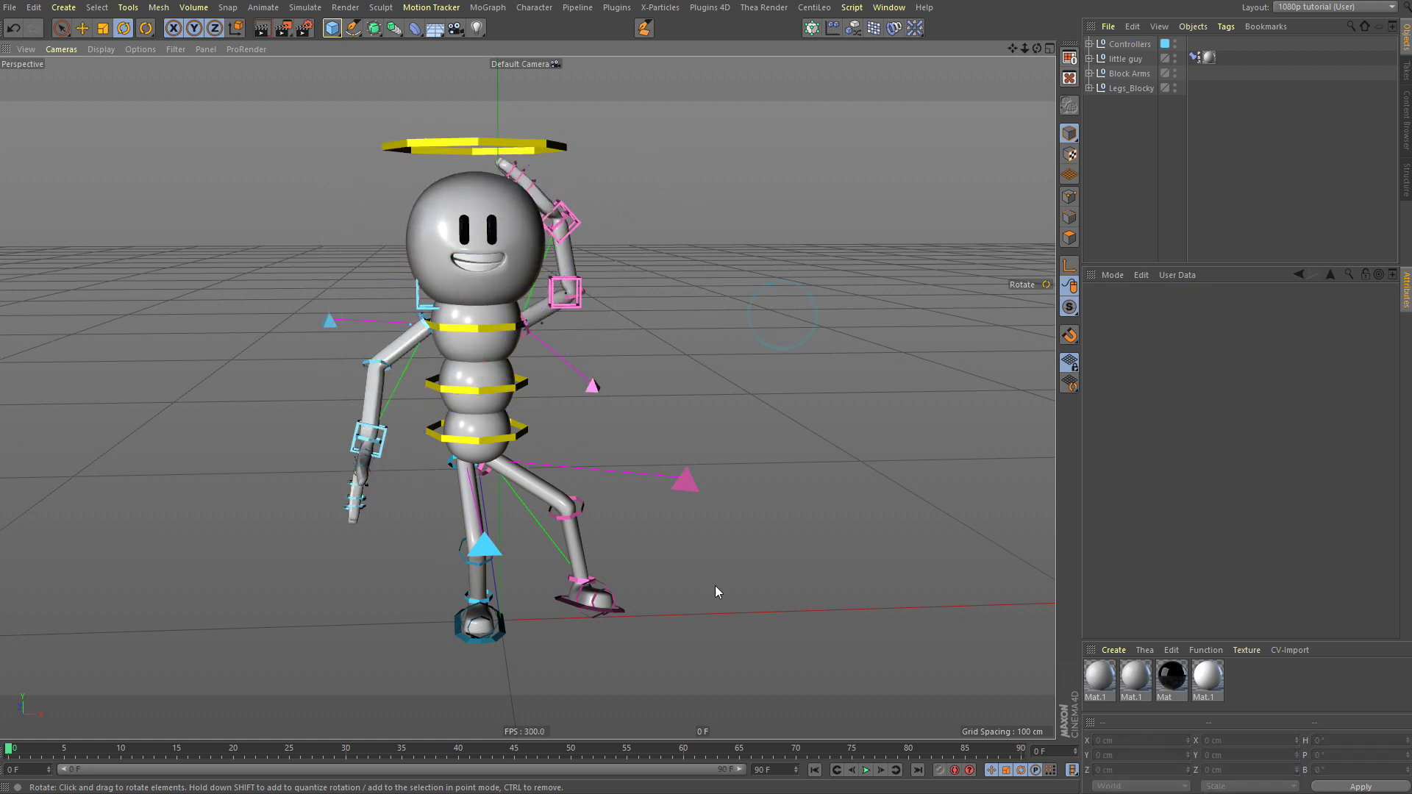
Step: Lift the left foot controller to about hip height and rotate it so the leg bends outward
click(625, 612)
key(e)
drag(787, 603, 805, 522)
key(r)
drag(546, 505, 755, 492)
key(e)
Step: Move the left hand controller down from the head to just above the raised left foot
click(561, 221)
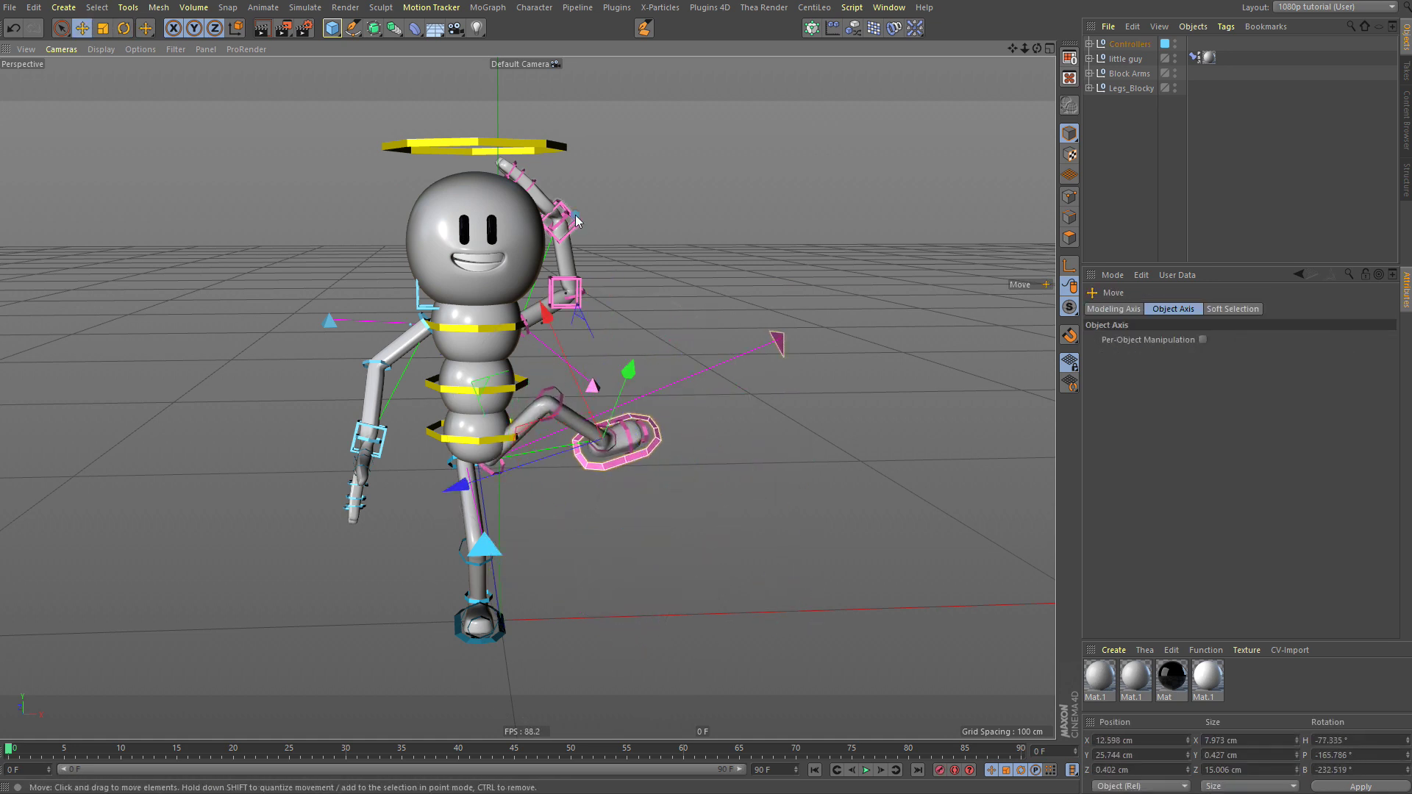
drag(639, 289, 637, 342)
key(r)
key(e)
mouse_move(732, 448)
mouse_down()
mouse_move(759, 470)
mouse_move(727, 443)
mouse_up()
alt+drag(638, 395, 372, 373)
drag(692, 419, 758, 373)
drag(553, 494, 536, 491)
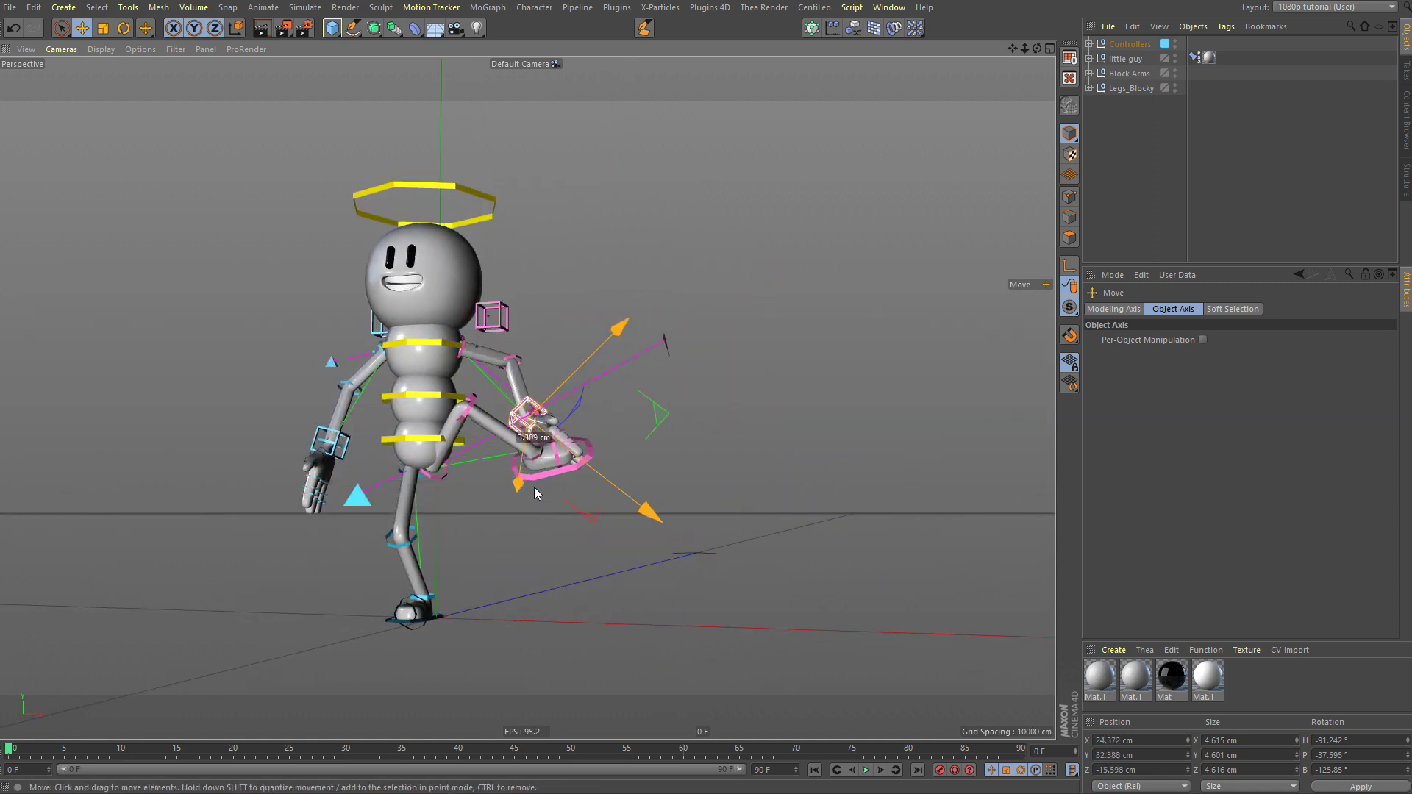
Step: Rotate the left hand controller so the hand lies along the raised left foot
alt+right_drag(539, 478, 609, 412)
key(r)
drag(598, 350, 637, 366)
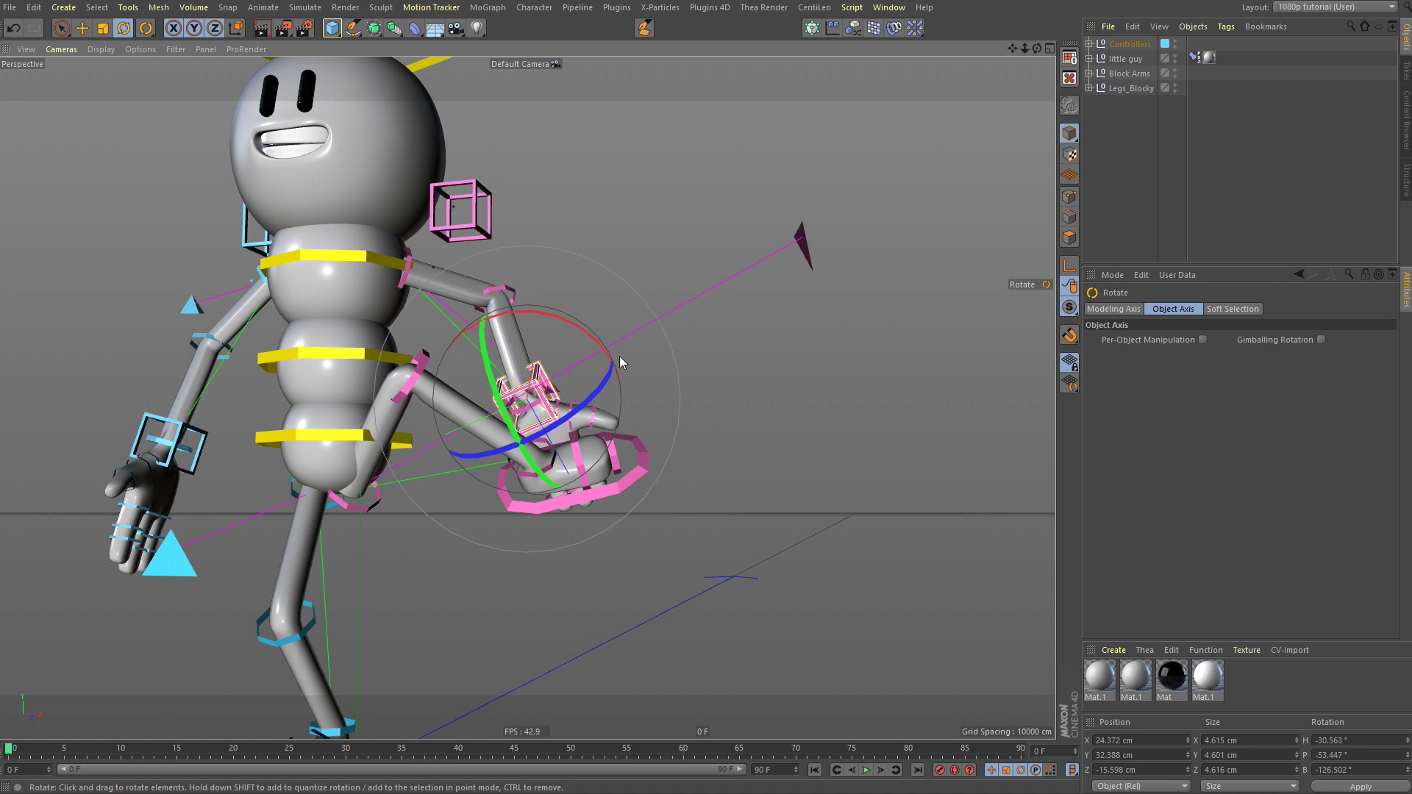
alt+middle_drag(350, 283, 419, 365)
alt+right_drag(420, 365, 397, 374)
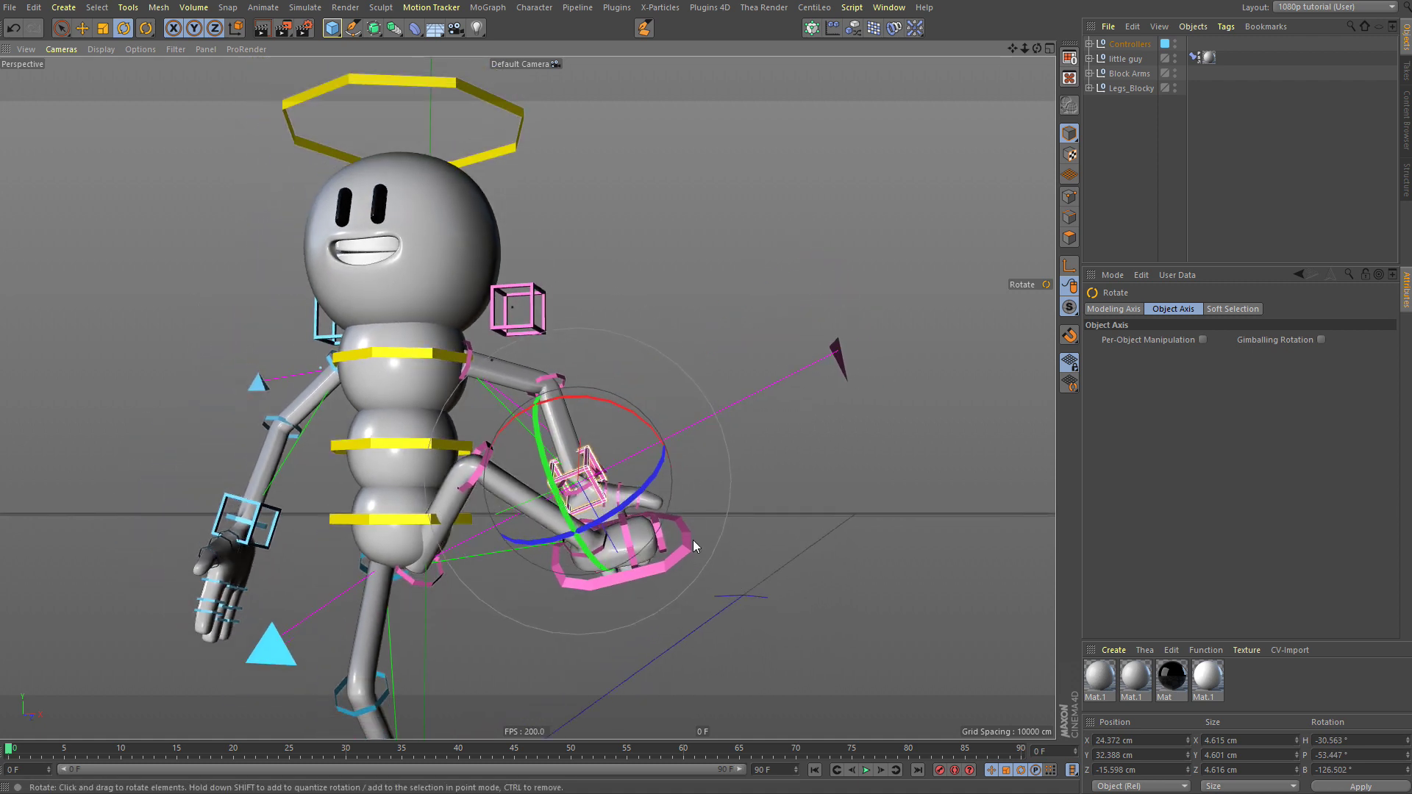
Step: Parent the left hand controller to Leg_Blocky_L_Leg_IK_CON+ using Set Parent, and move the foot to test the link
key(shift+c)
text(parent)
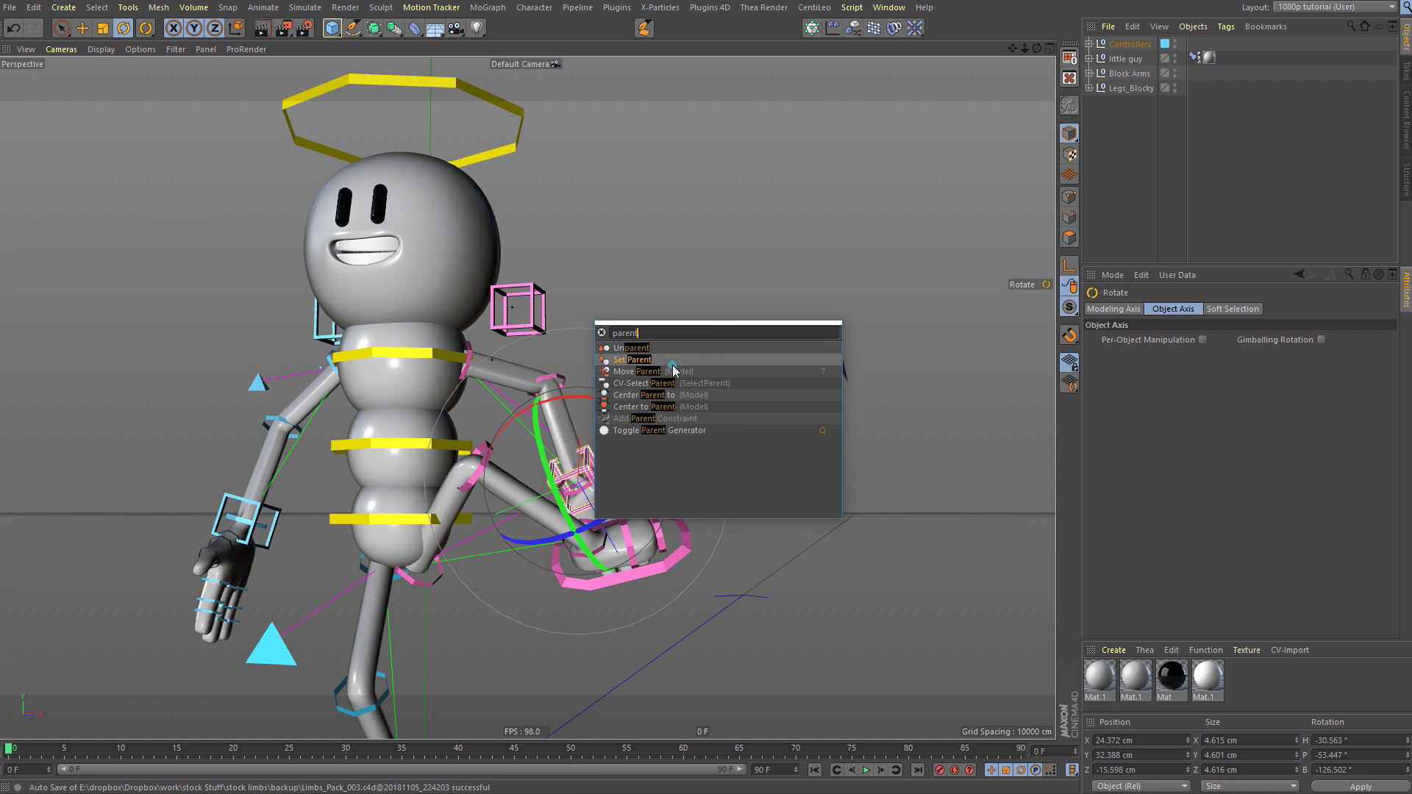
click(673, 369)
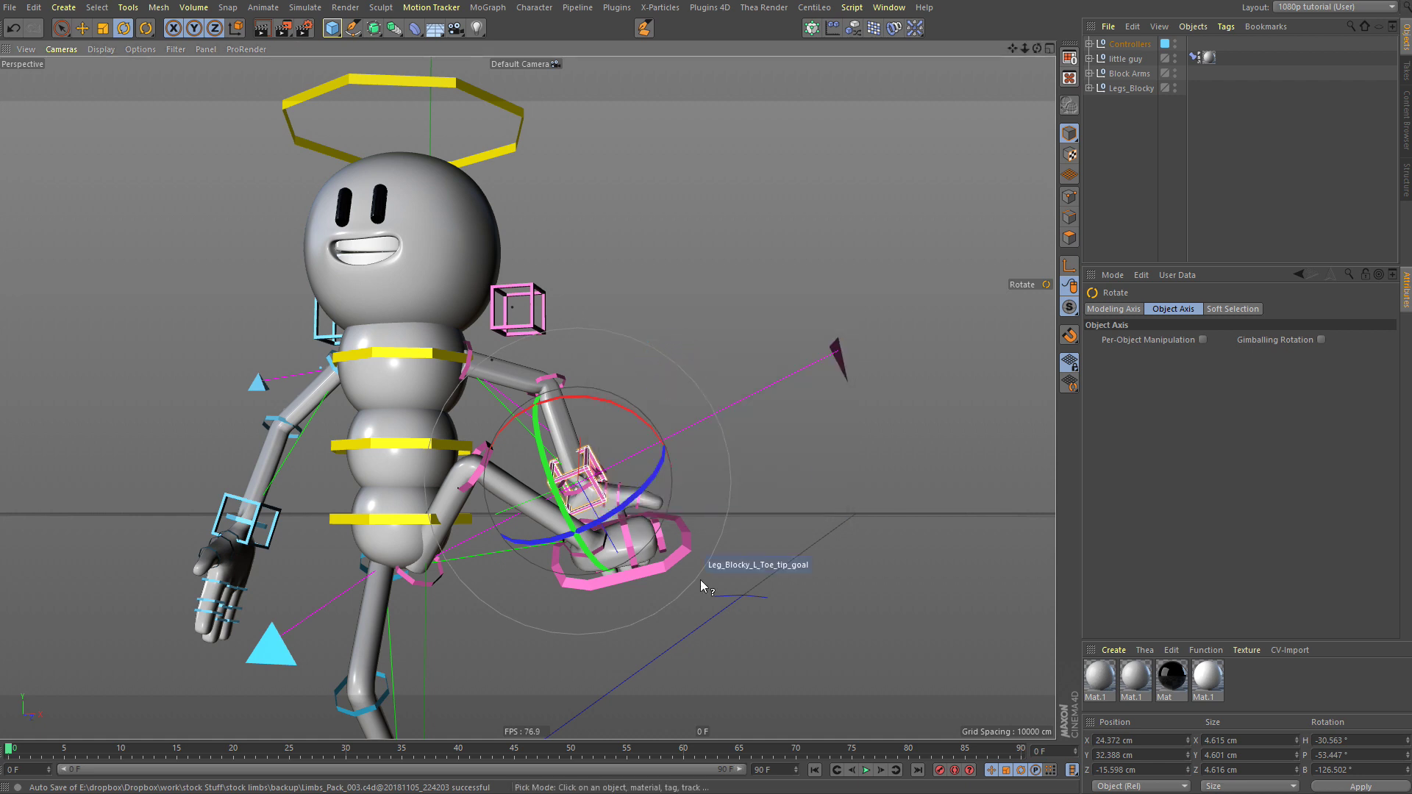
click(667, 571)
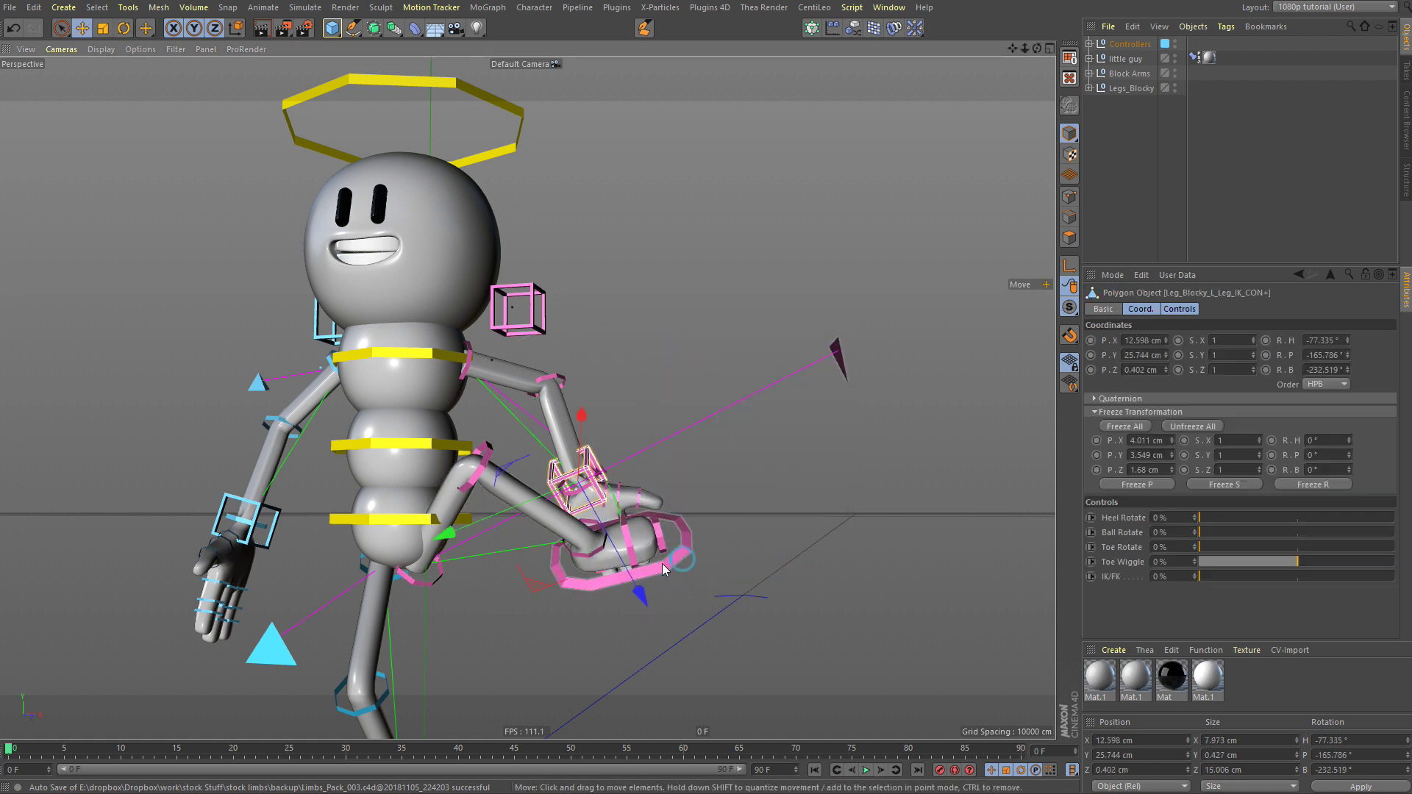
mouse_move(504, 600)
alt+mouse_down()
mouse_move(582, 620)
mouse_move(664, 556)
mouse_move(715, 591)
mouse_move(622, 631)
mouse_move(706, 658)
mouse_move(672, 615)
mouse_move(425, 470)
mouse_move(347, 482)
alt+mouse_up()
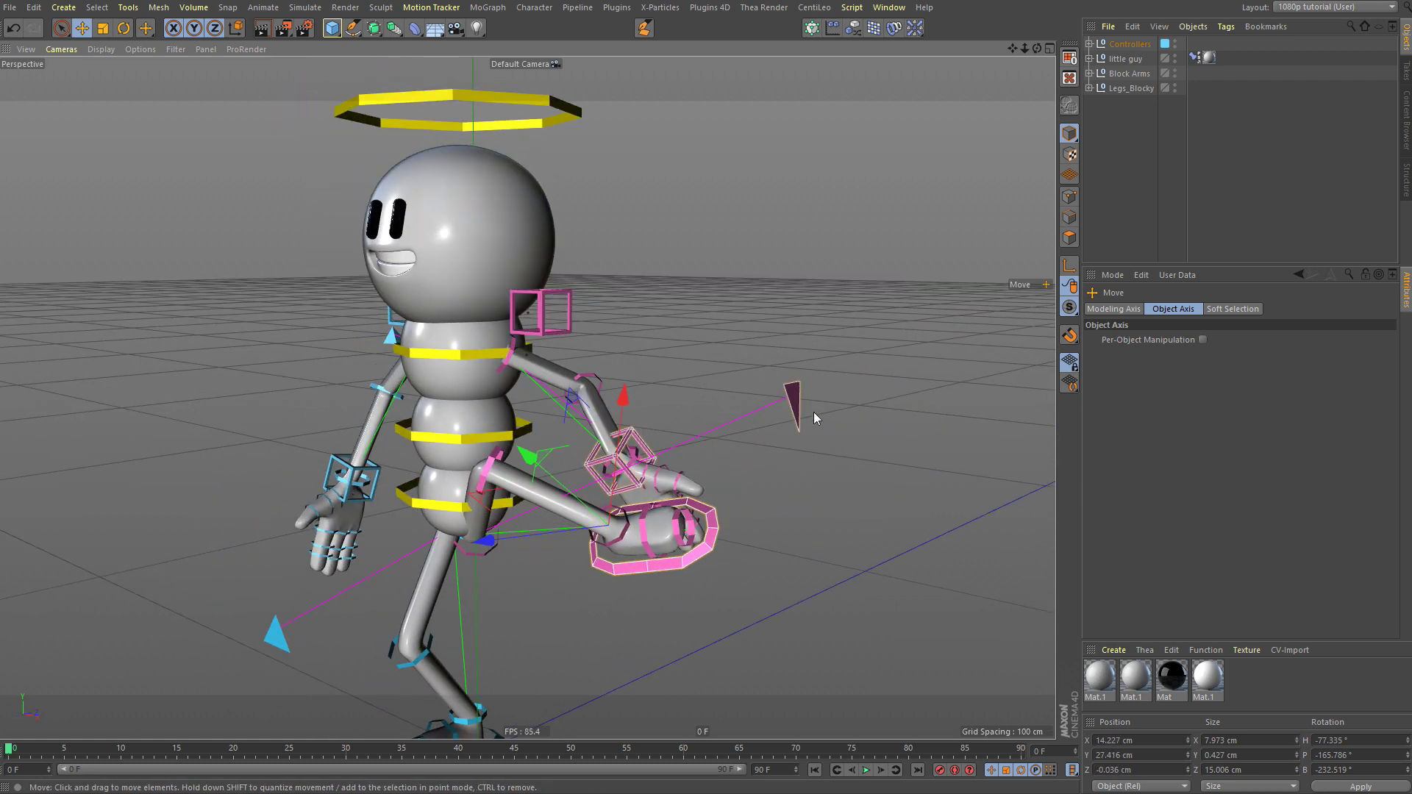
alt+drag(813, 413, 577, 483)
Step: Move BlockArm_L_Arm_con+.Pole up from the hip to beside the left elbow
click(853, 387)
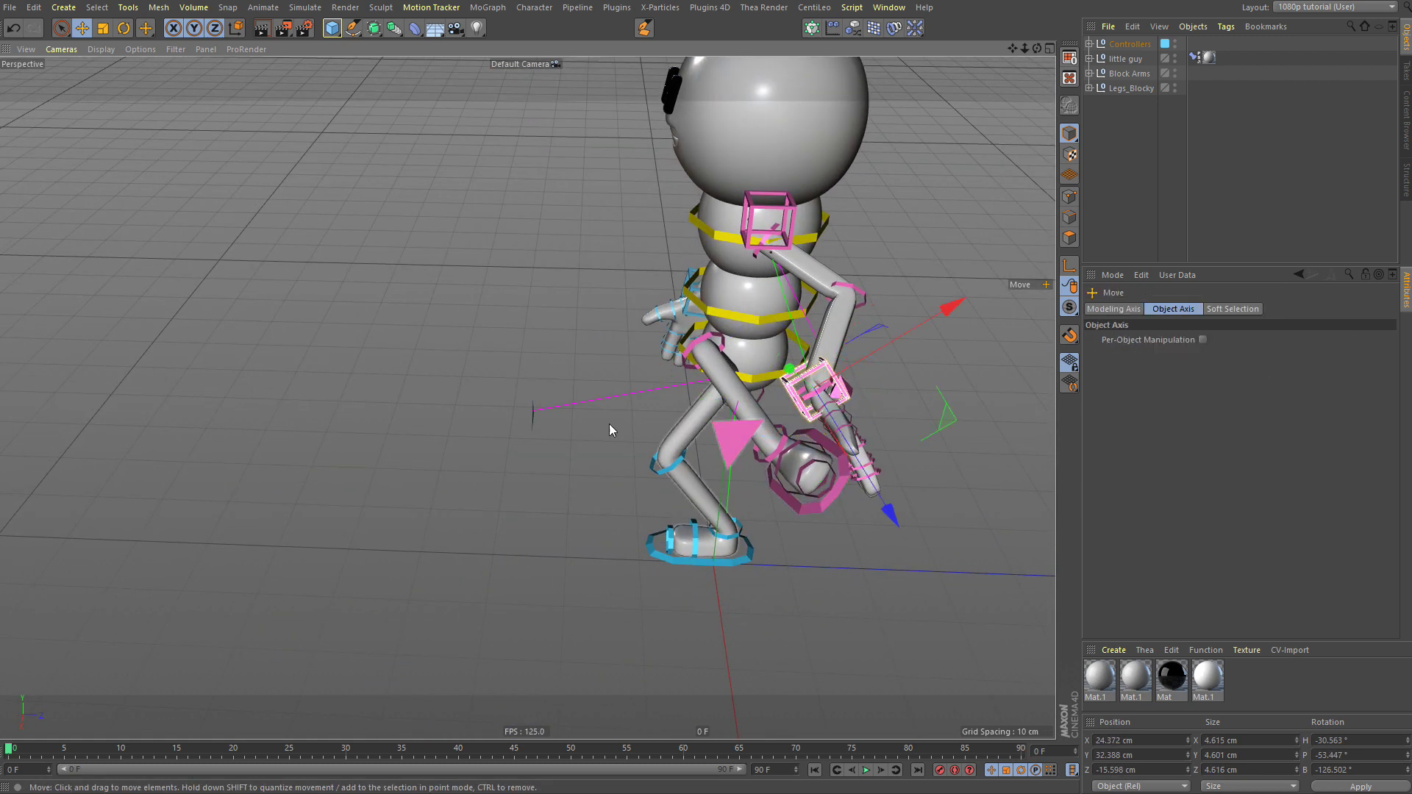
alt+drag(945, 372, 778, 384)
alt+middle_drag(778, 384, 603, 353)
click(685, 476)
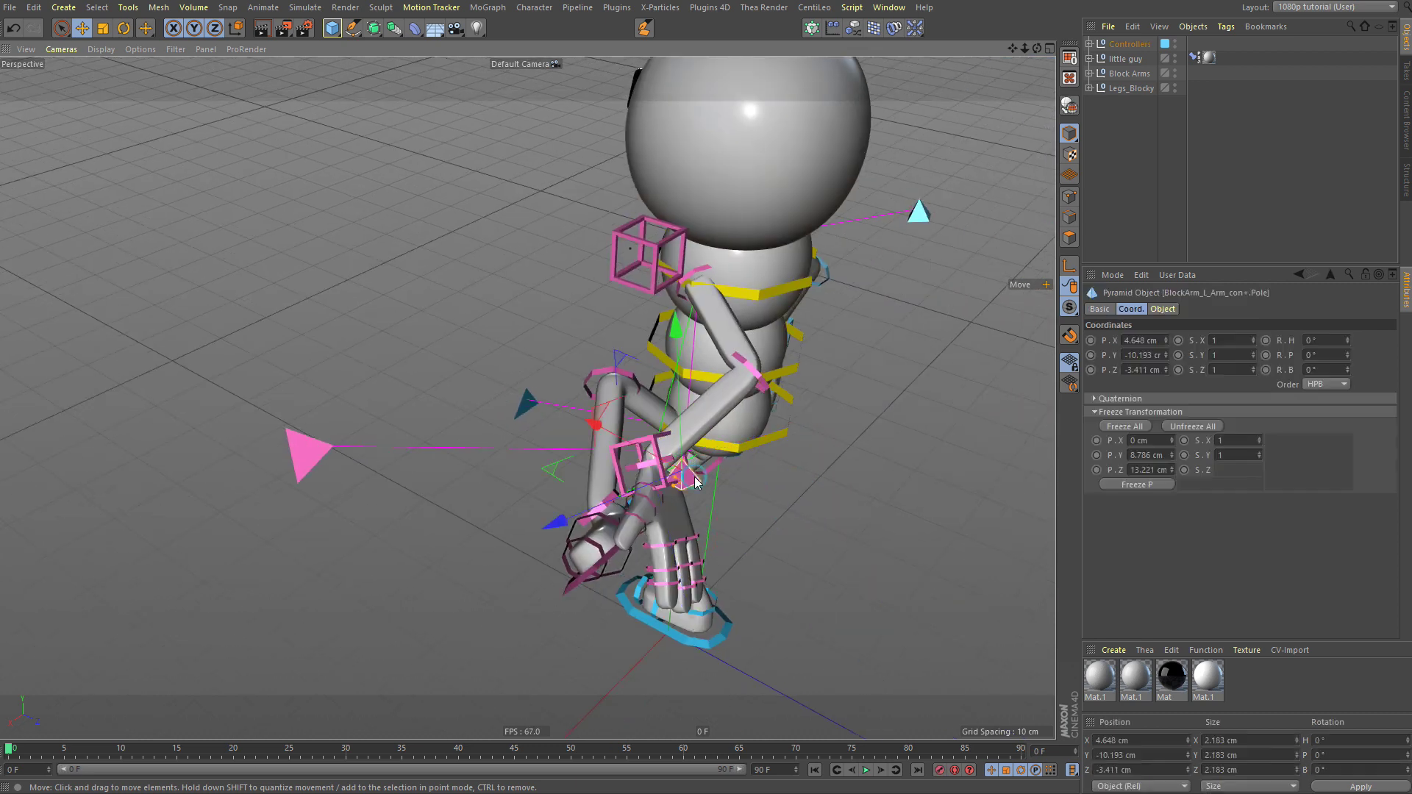
alt+drag(686, 476, 424, 347)
drag(424, 347, 809, 345)
Step: Move the left foot controller and the Main Controller to test how the hand stays with the foot
click(821, 465)
drag(732, 542, 728, 475)
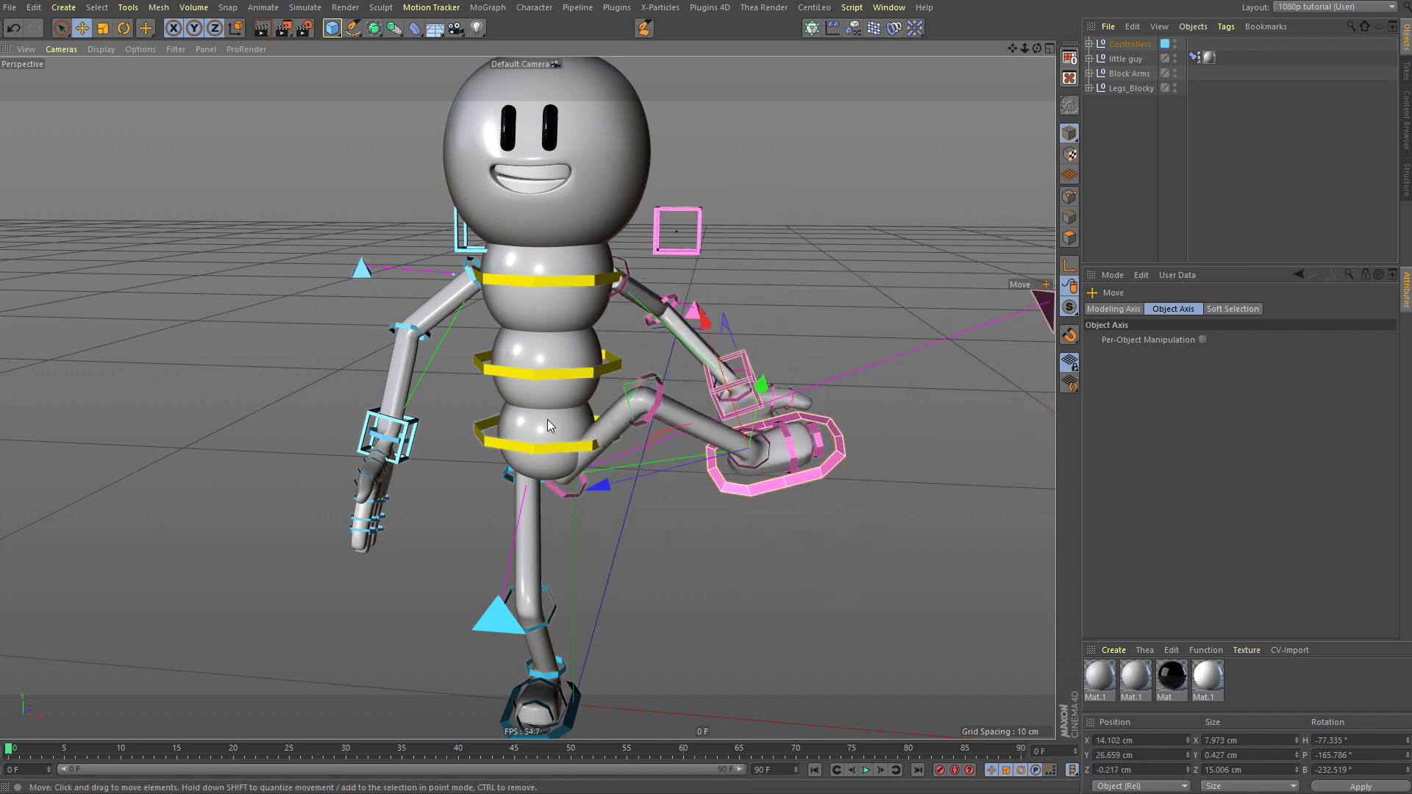
click(565, 446)
drag(675, 512, 632, 397)
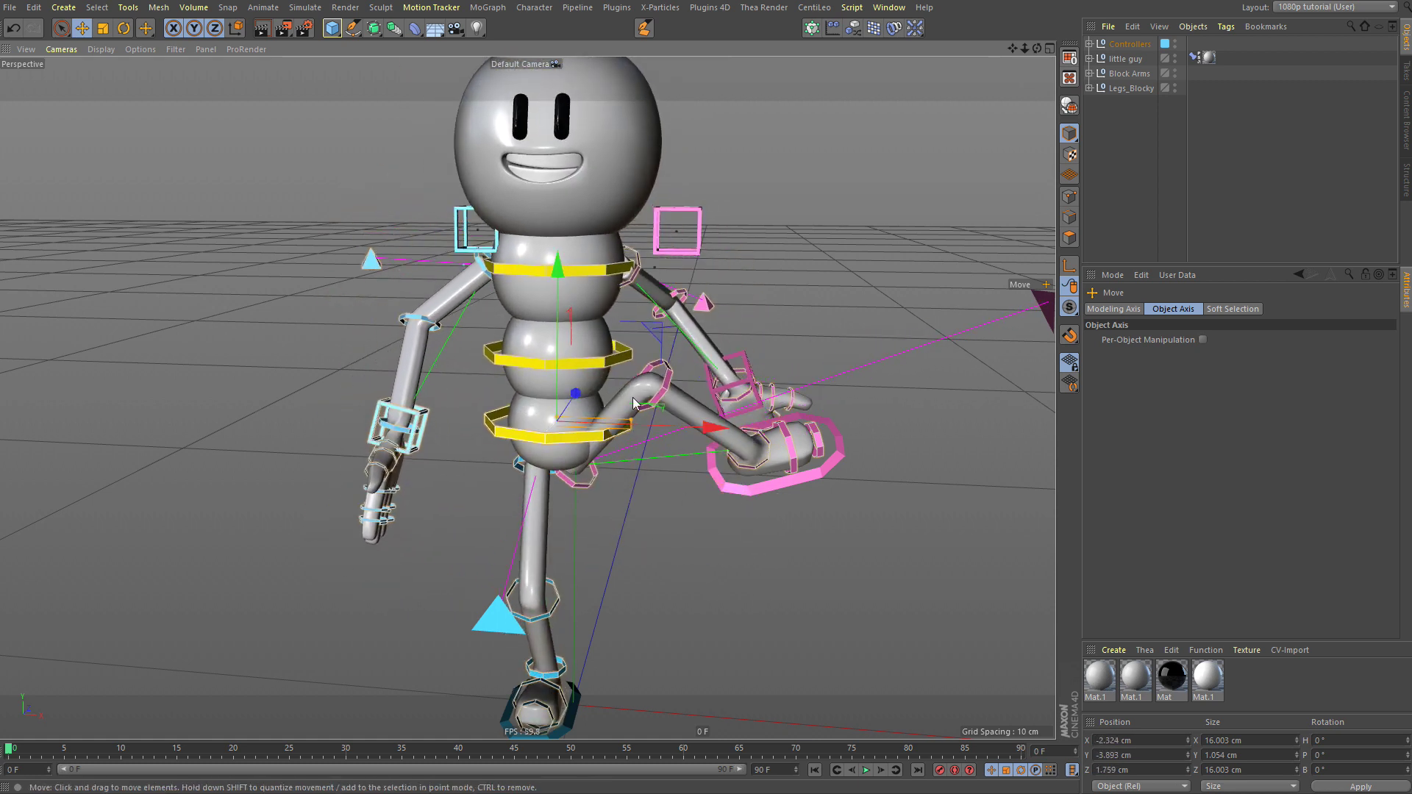
Step: Rotate Spine1_con+ to lean the upper body sideways and inspect the pose with the hand attached to the foot
click(629, 354)
key(r)
drag(765, 294, 787, 276)
alt+right_drag(662, 302, 555, 303)
alt+drag(555, 303, 655, 304)
click(758, 231)
alt+right_drag(659, 328, 701, 323)
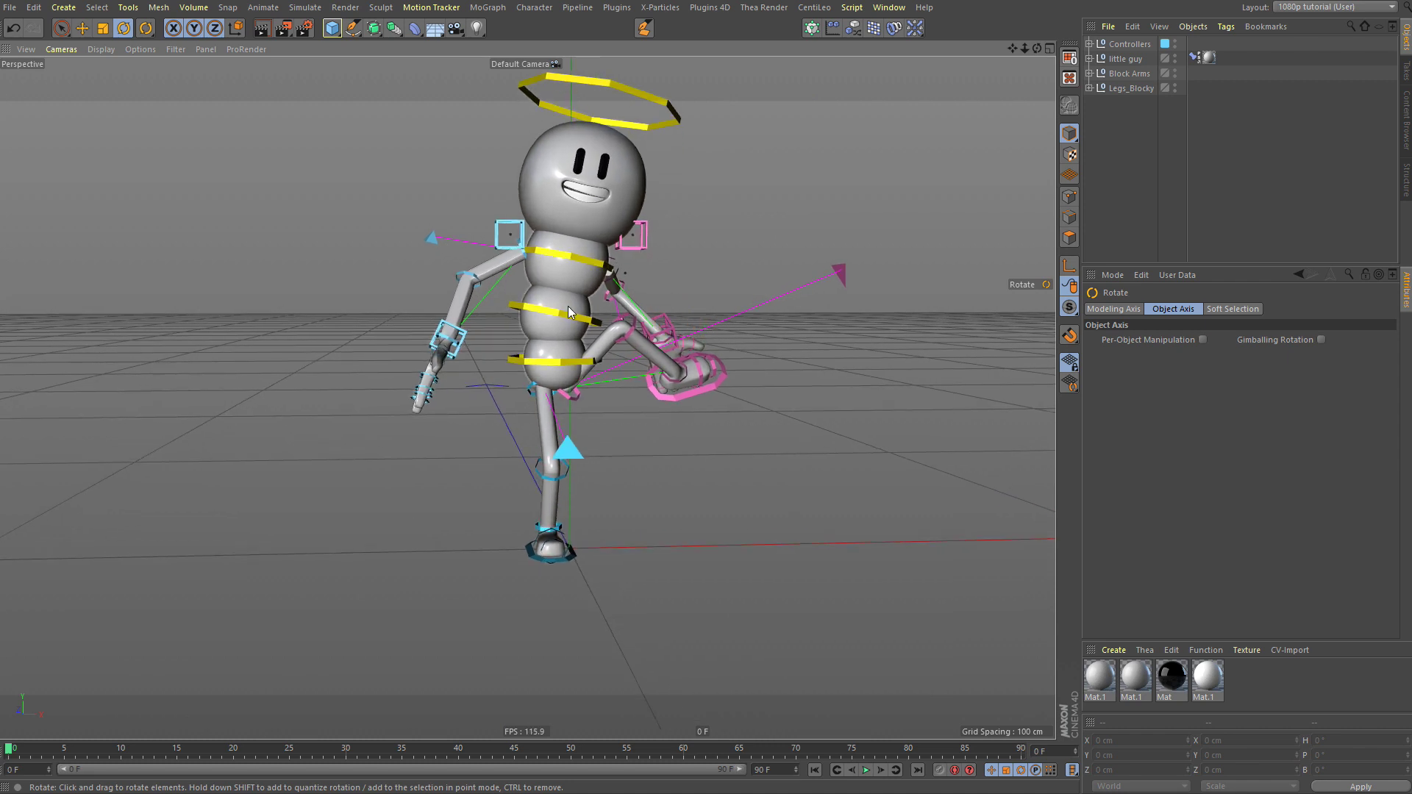
alt+middle_drag(567, 306, 532, 356)
alt+right_drag(533, 356, 560, 352)
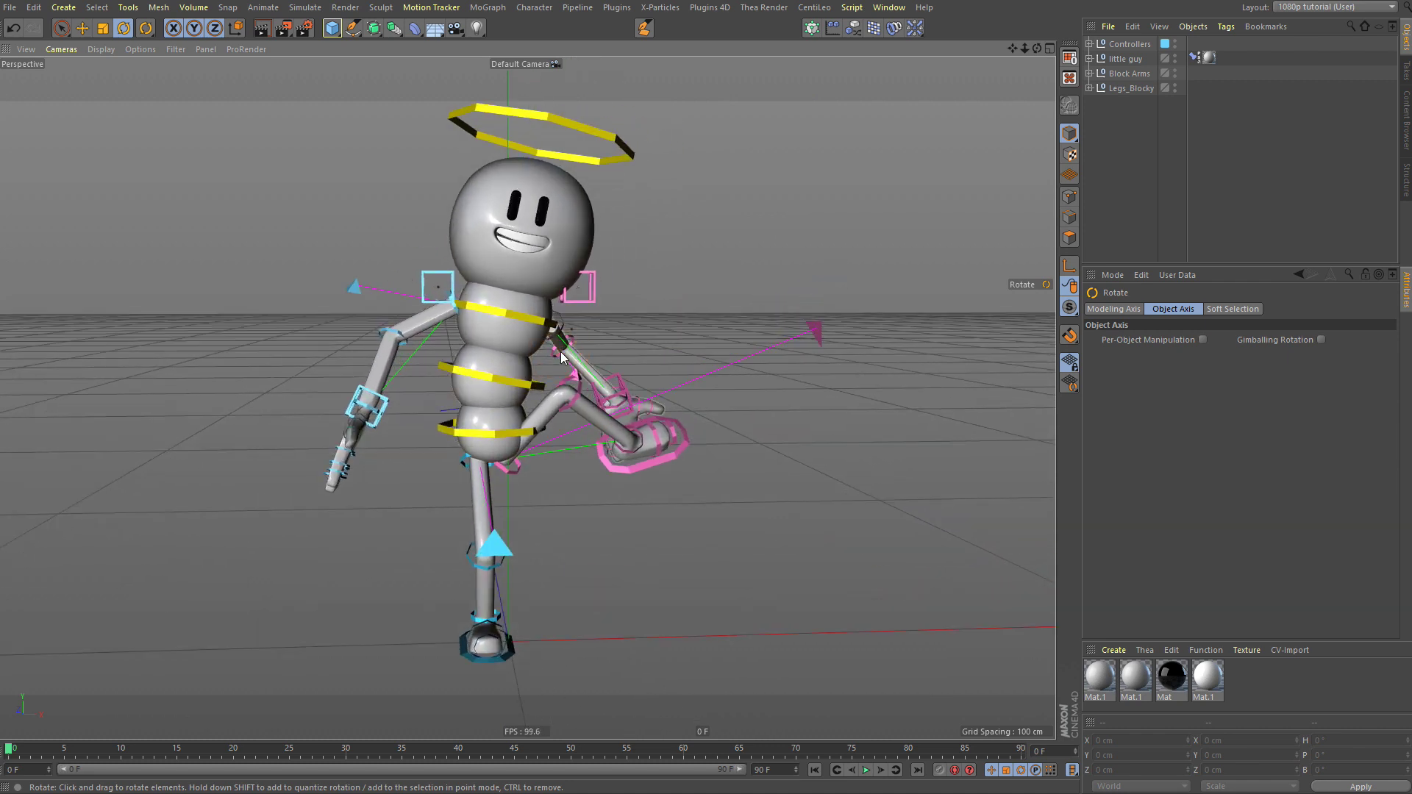